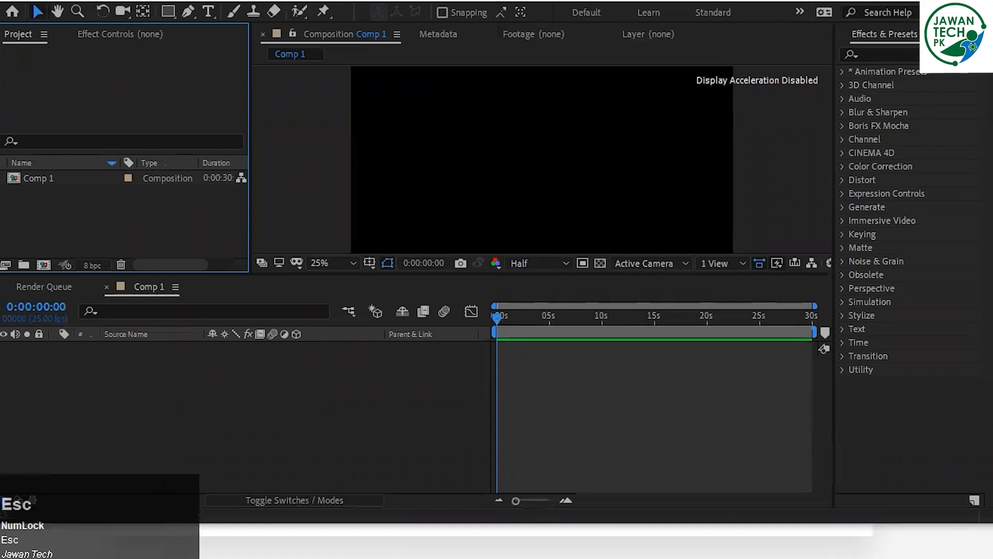
pyautogui.click(93, 215)
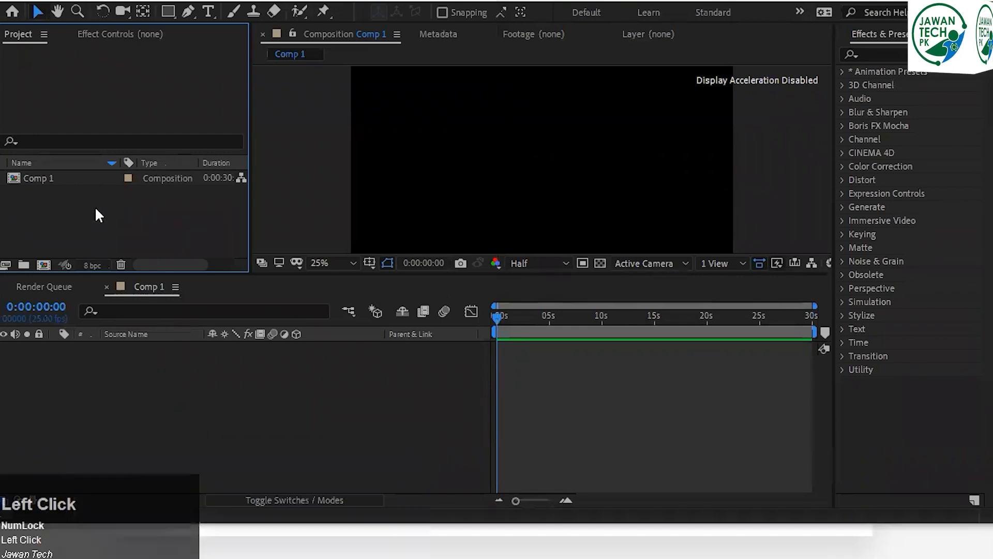
pyautogui.click(103, 2)
pyautogui.moveTo(137, 3)
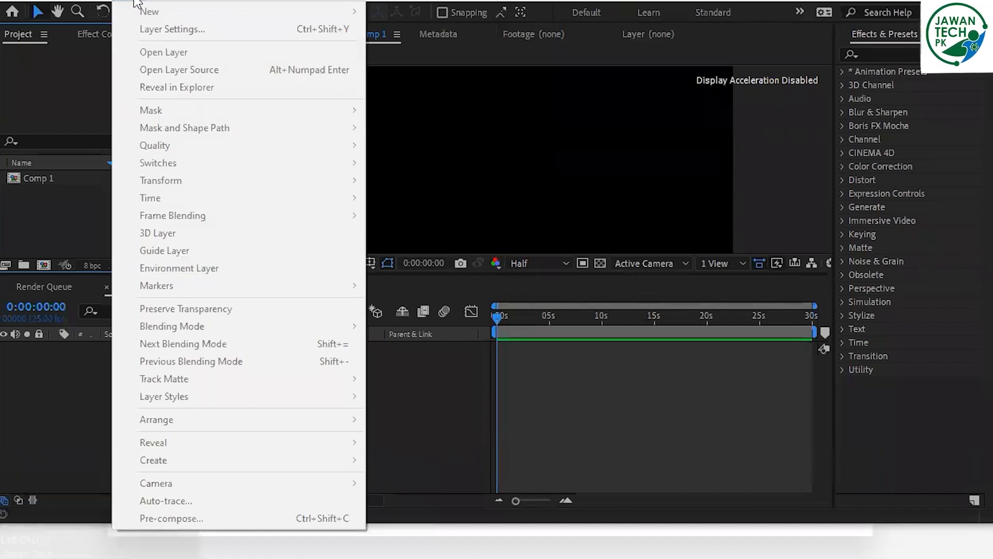
pyautogui.click(64, 444)
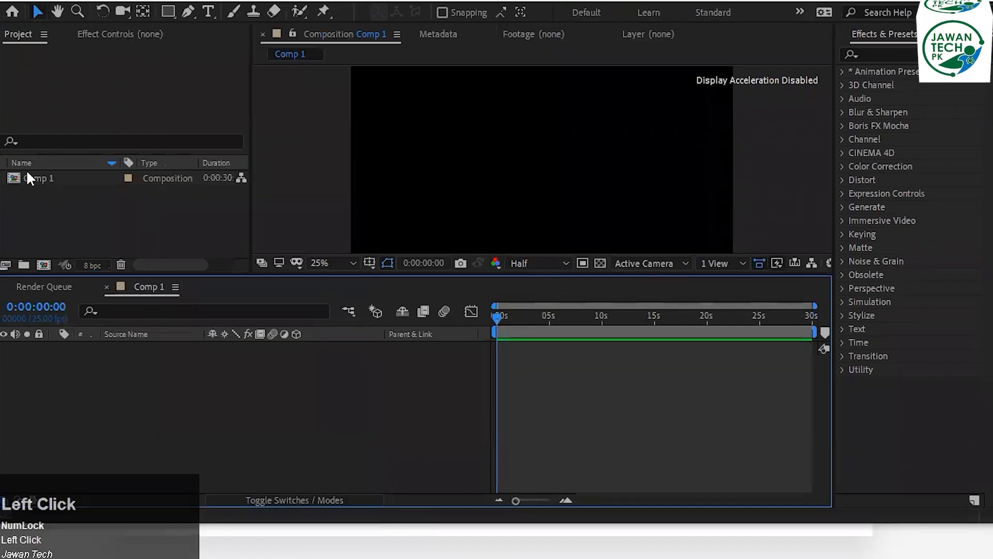
pyautogui.doubleClick(25, 223)
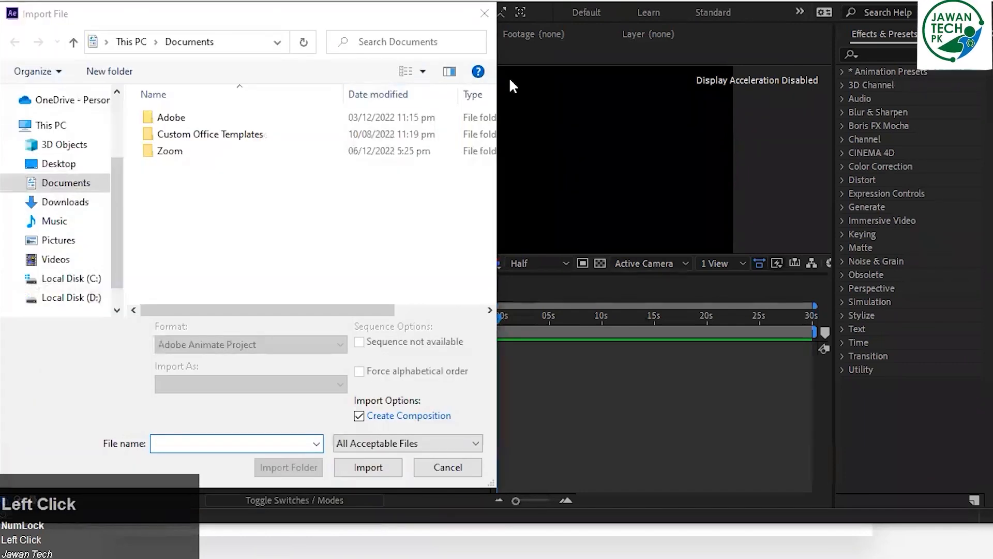
pyautogui.press('Escape')
# Create a red (FF0000) solid layer of 1000 × 1000 px in Comp 1.
pyautogui.rightClick(145, 425)
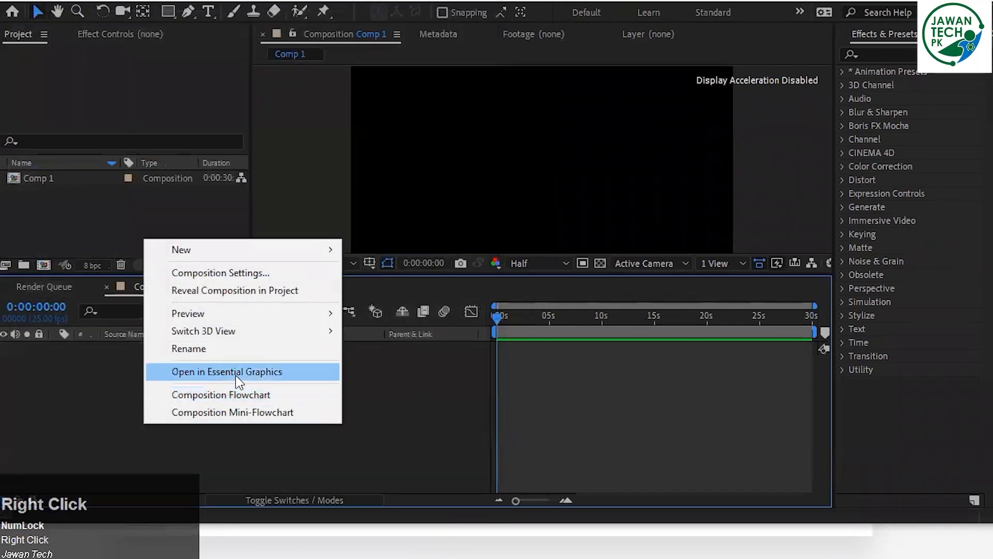
pyautogui.moveTo(251, 253)
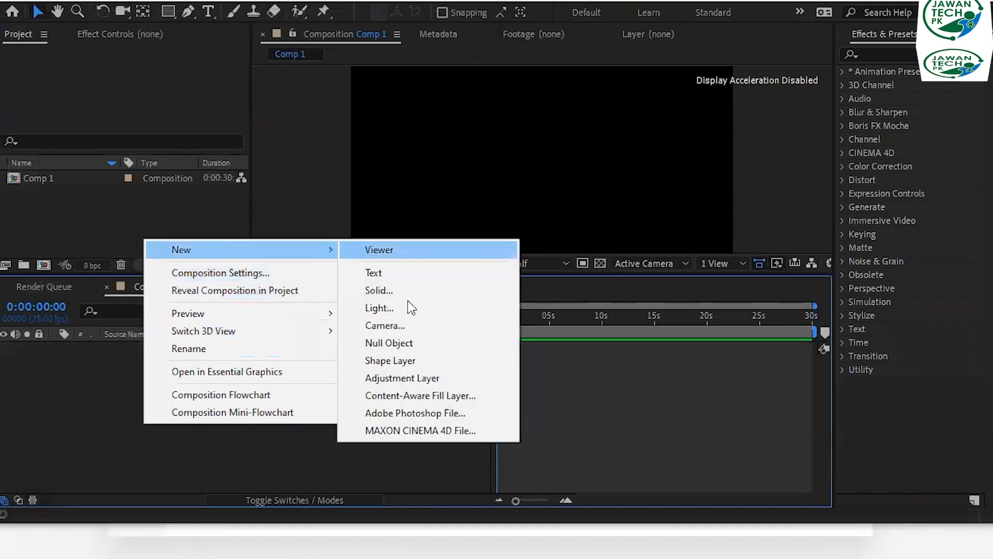
pyautogui.click(409, 288)
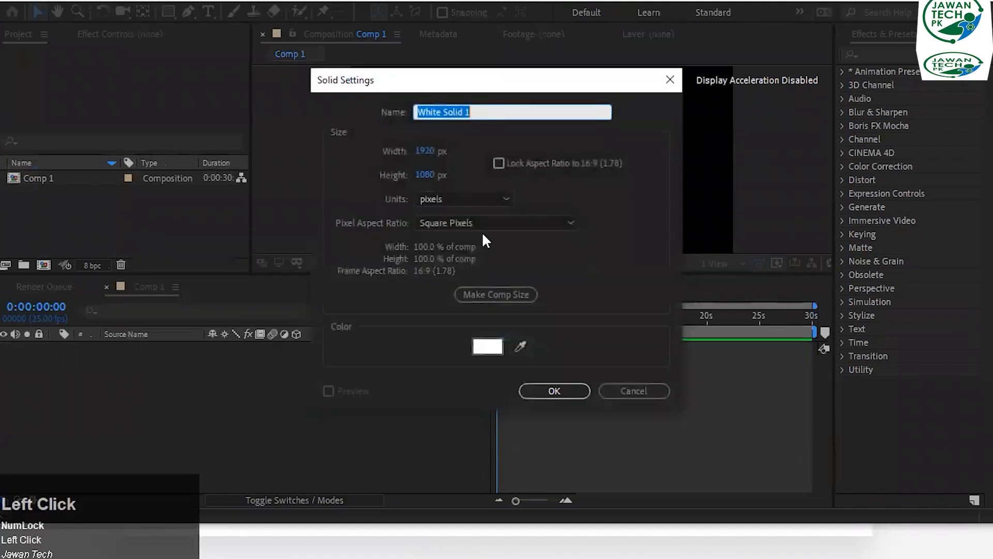
pyautogui.click(487, 350)
pyautogui.write('FF0000')
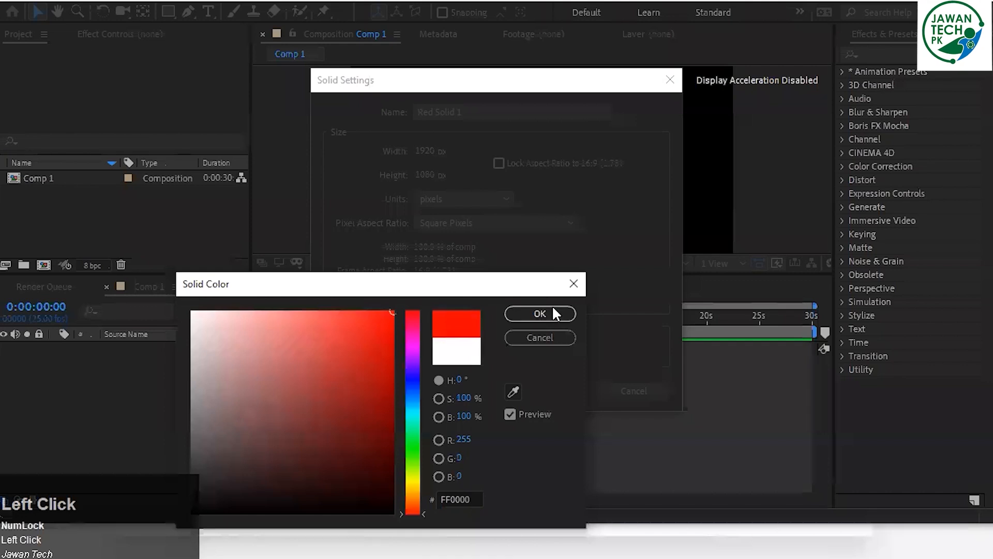
pyautogui.click(550, 311)
pyautogui.click(550, 394)
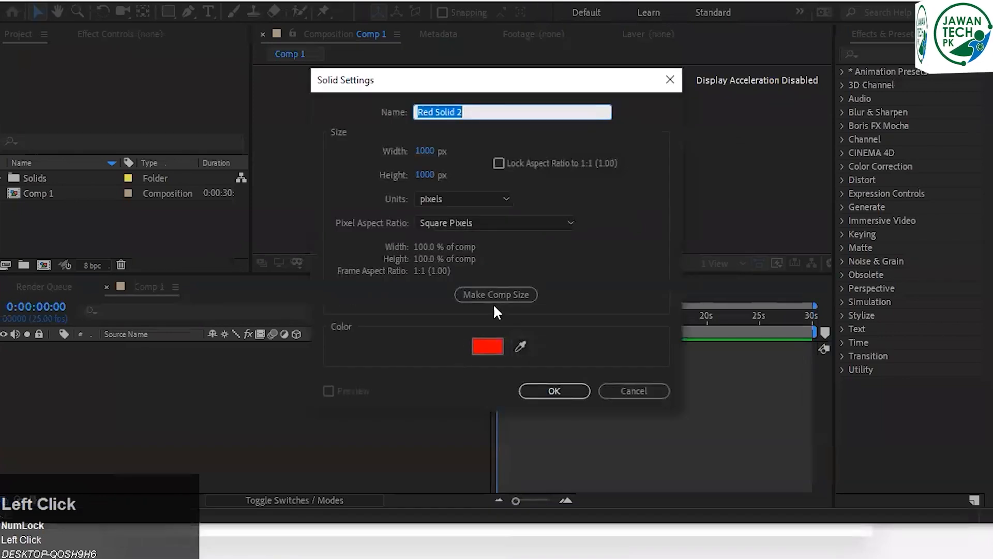
pyautogui.click(551, 392)
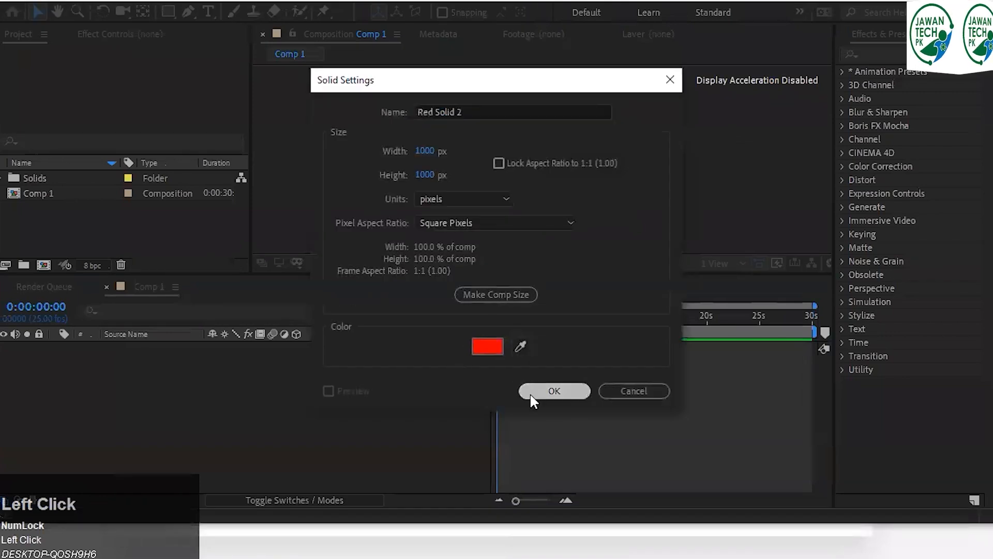
# Add a second 1000 × 1000 px solid layer coloured blue (1200FF).
pyautogui.rightClick(215, 404)
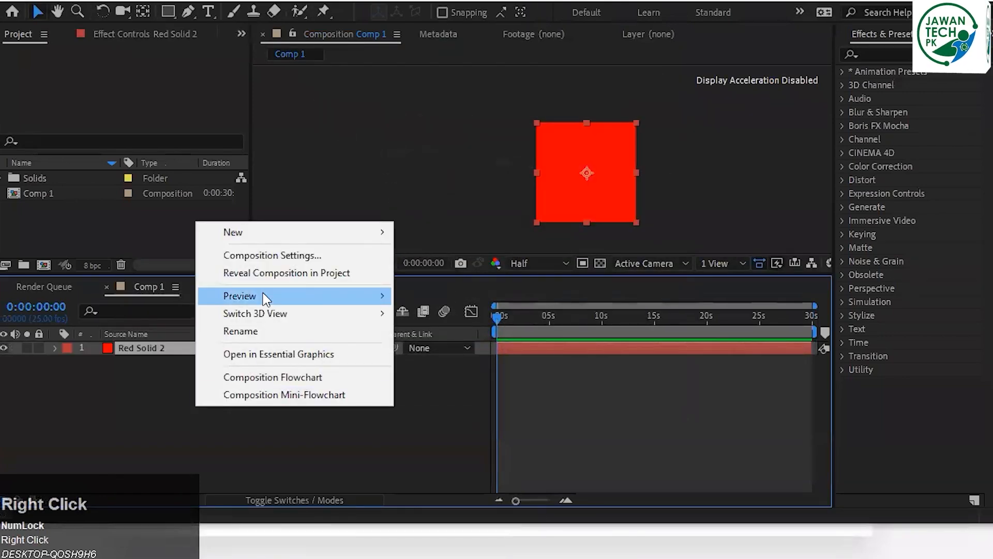
pyautogui.moveTo(264, 234)
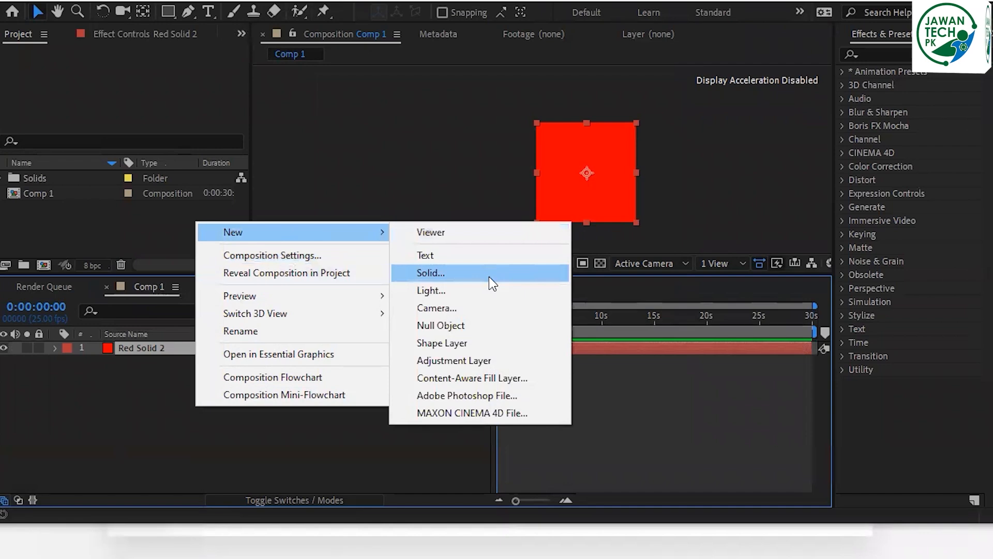
pyautogui.click(489, 276)
pyautogui.click(490, 349)
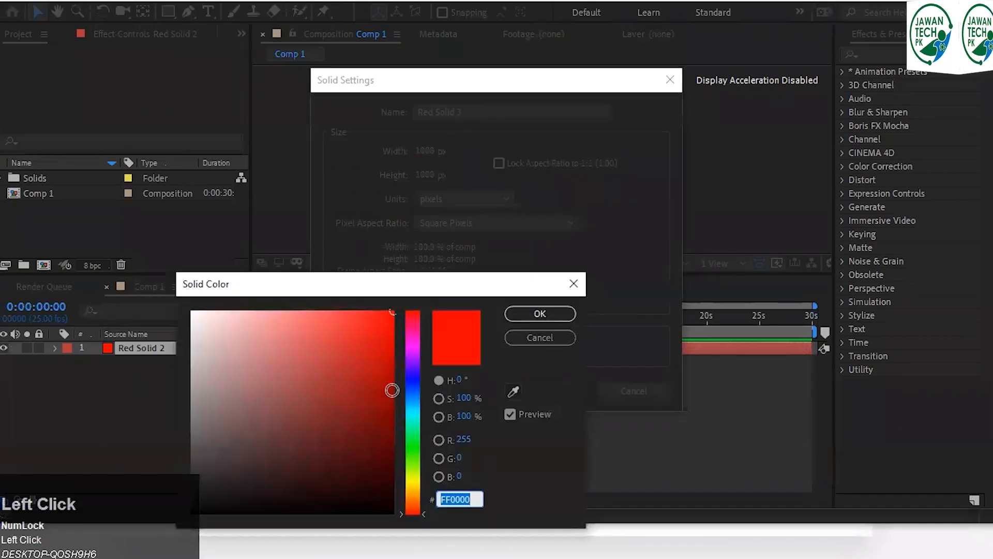
pyautogui.click(410, 377)
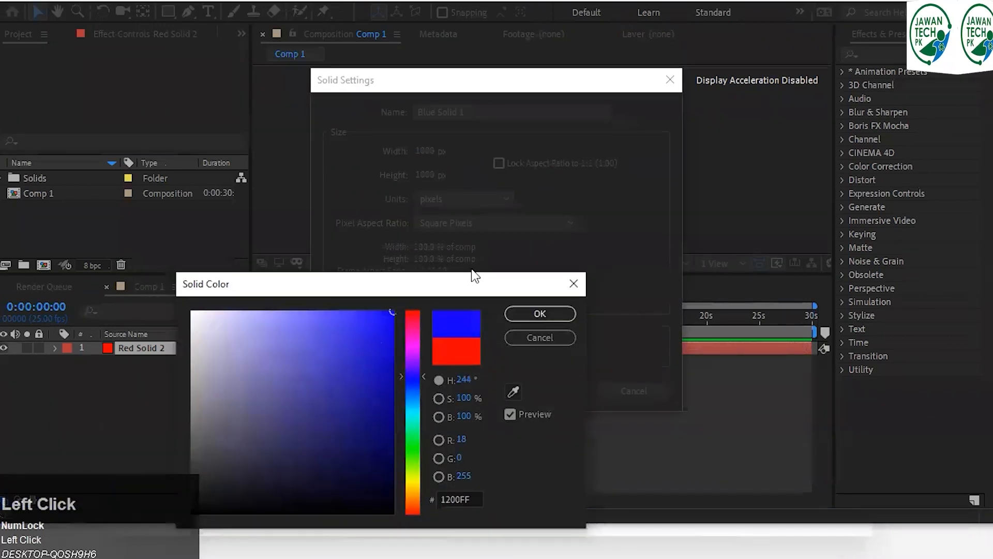
pyautogui.click(541, 314)
pyautogui.click(554, 391)
# Add a third 1000 × 1000 px solid layer coloured lime green (54FF00).
pyautogui.rightClick(234, 436)
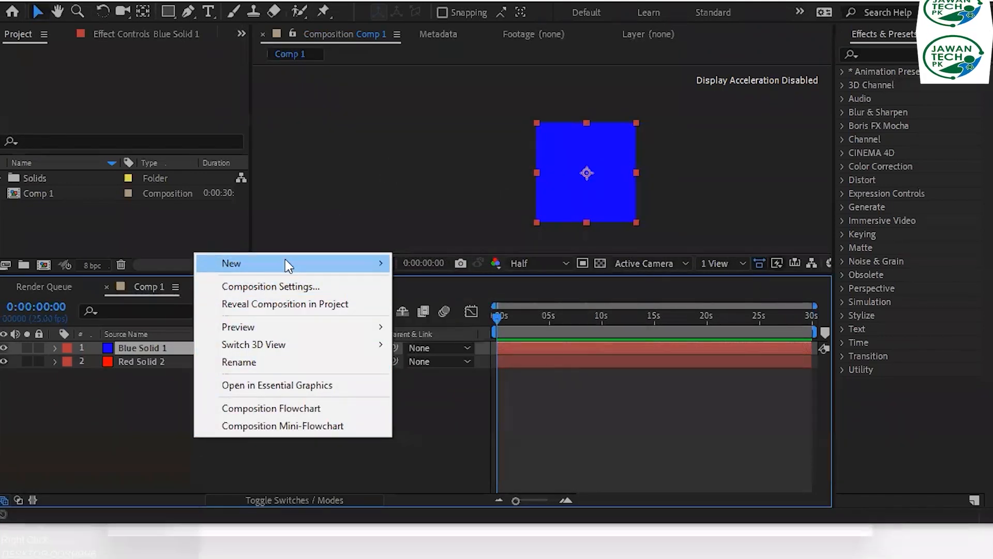
pyautogui.moveTo(284, 259)
pyautogui.click(466, 304)
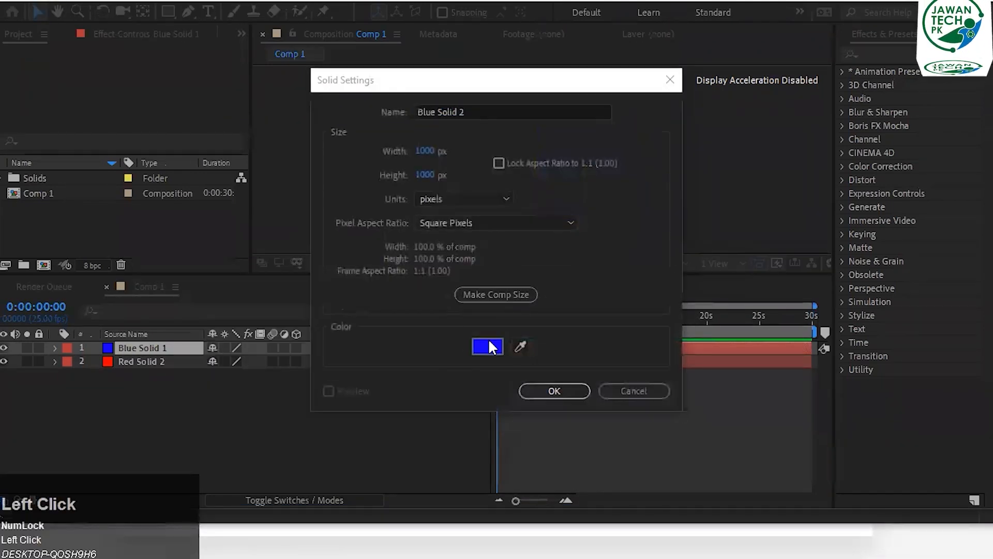
pyautogui.click(488, 344)
pyautogui.click(412, 449)
pyautogui.click(514, 314)
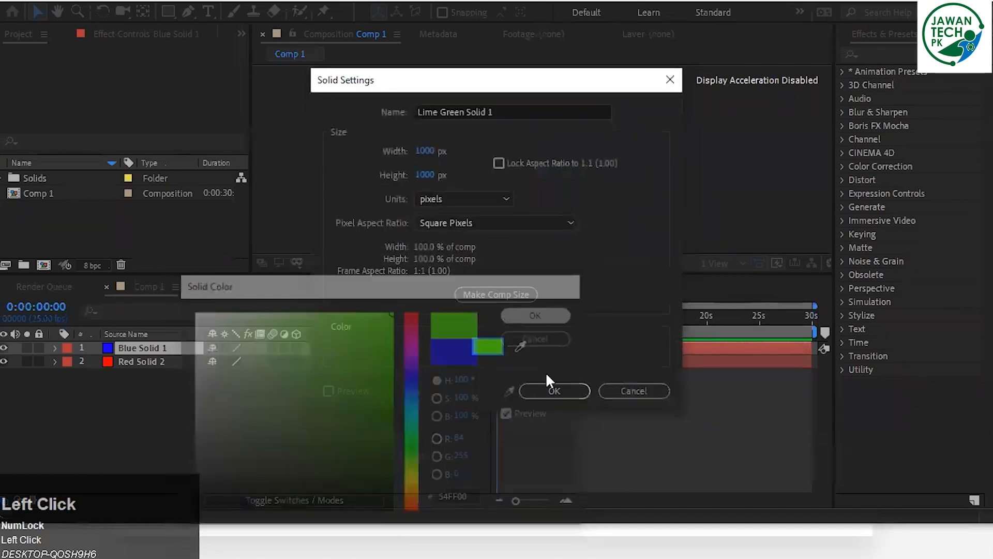
pyautogui.click(549, 393)
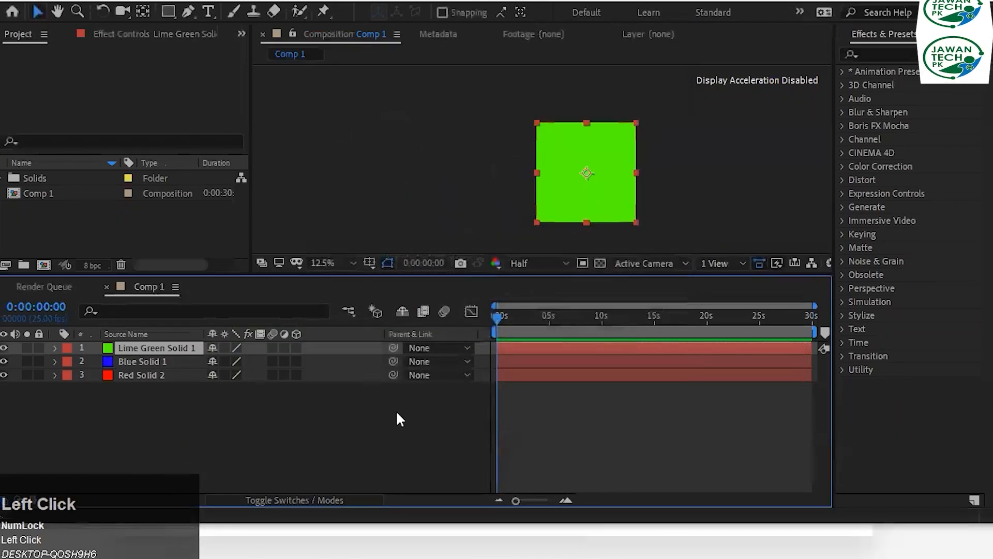
# Select all three solid layers and turn them into 3D layers.
pyautogui.scroll(-1, 379, 498)
pyautogui.click(379, 498)
pyautogui.moveTo(669, 179); pyautogui.dragTo(549, 269)
pyautogui.click(297, 348)
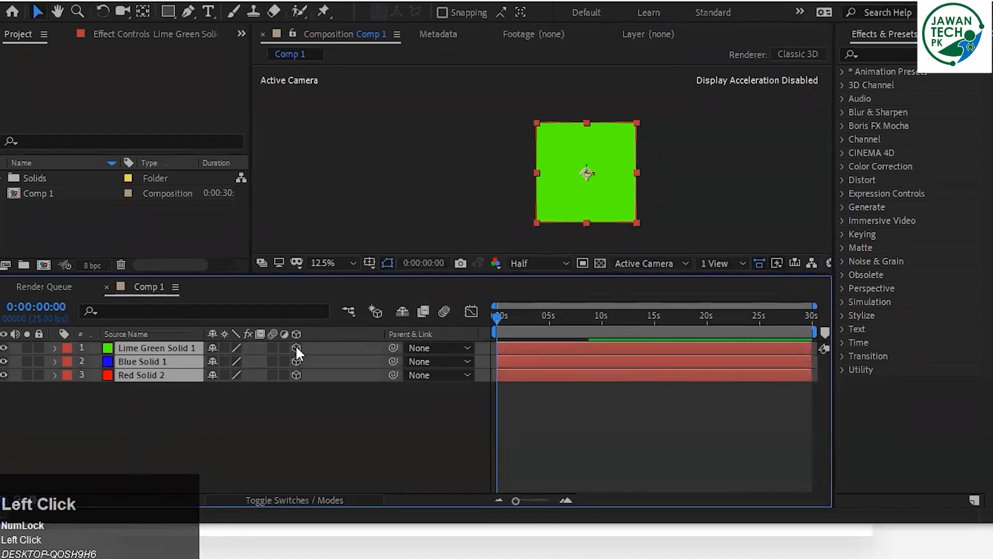
pyautogui.click(300, 414)
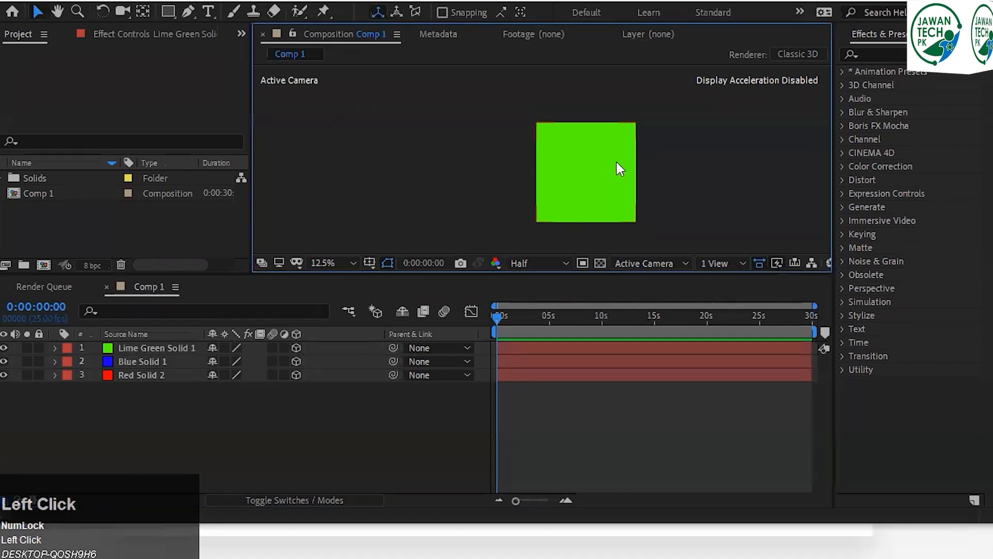
# Try moving the lime green solid up and to the left in the composition, and undo the move.
pyautogui.click(612, 175)
pyautogui.moveTo(576, 200); pyautogui.dragTo(525, 175)
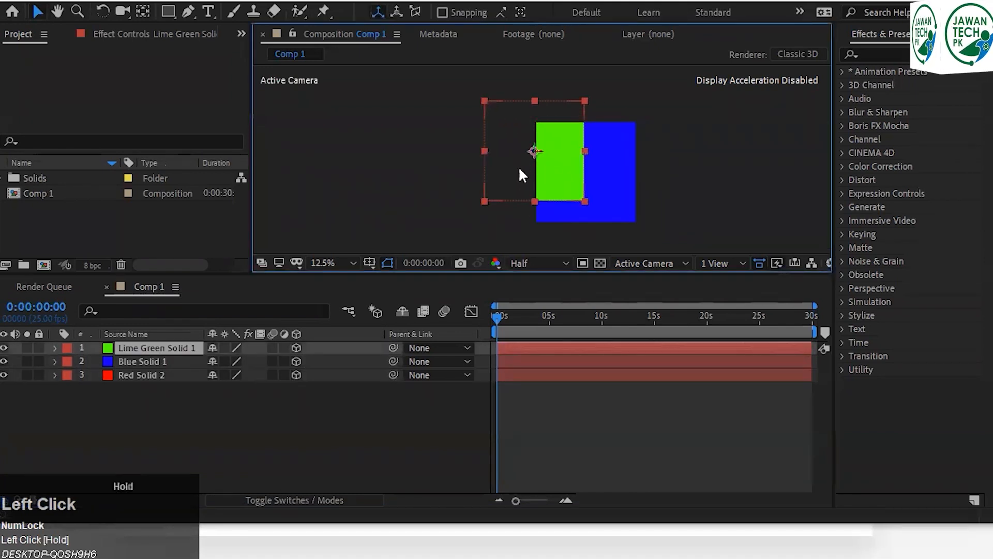
pyautogui.hotkey('ctrl', 'z')
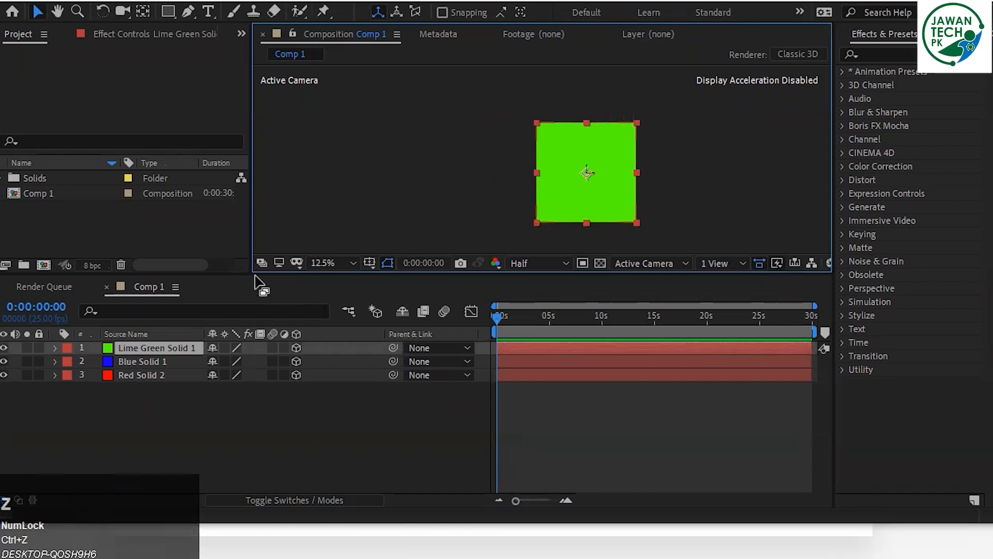
# Enlarge the composition viewer area vertically and set its magnification to Fit.
pyautogui.moveTo(259, 275); pyautogui.dragTo(259, 371)
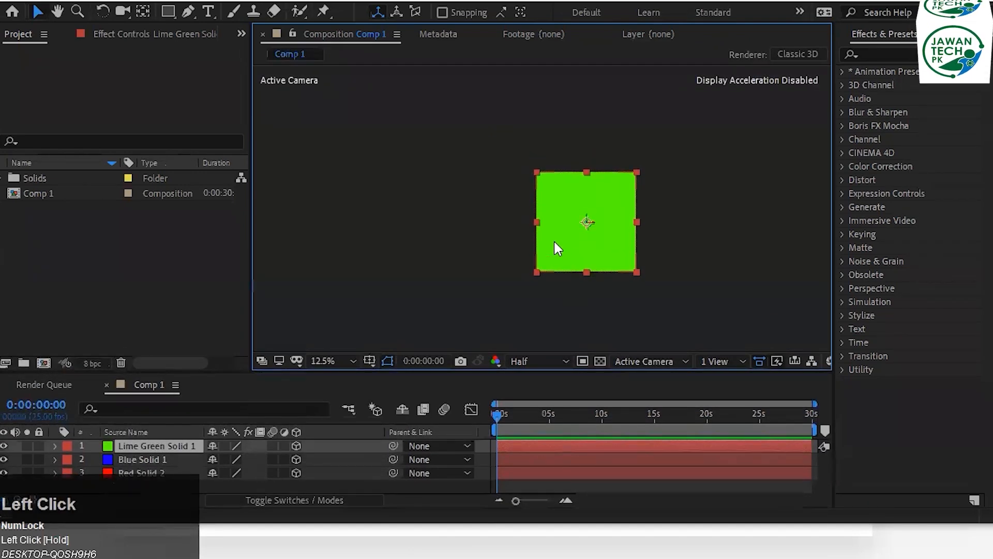
pyautogui.scroll(2, 538, 114)
pyautogui.click(527, 269)
pyautogui.click(326, 361)
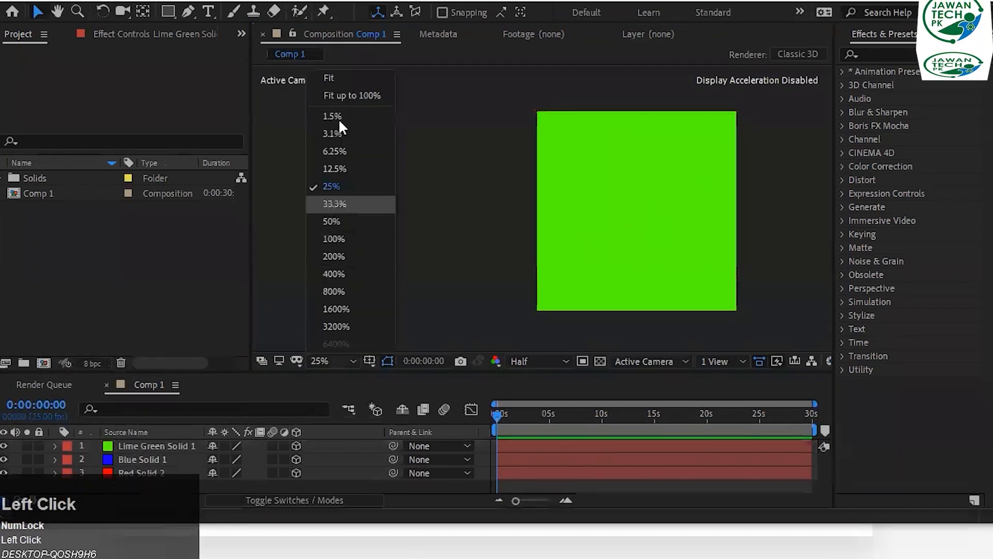
pyautogui.click(339, 78)
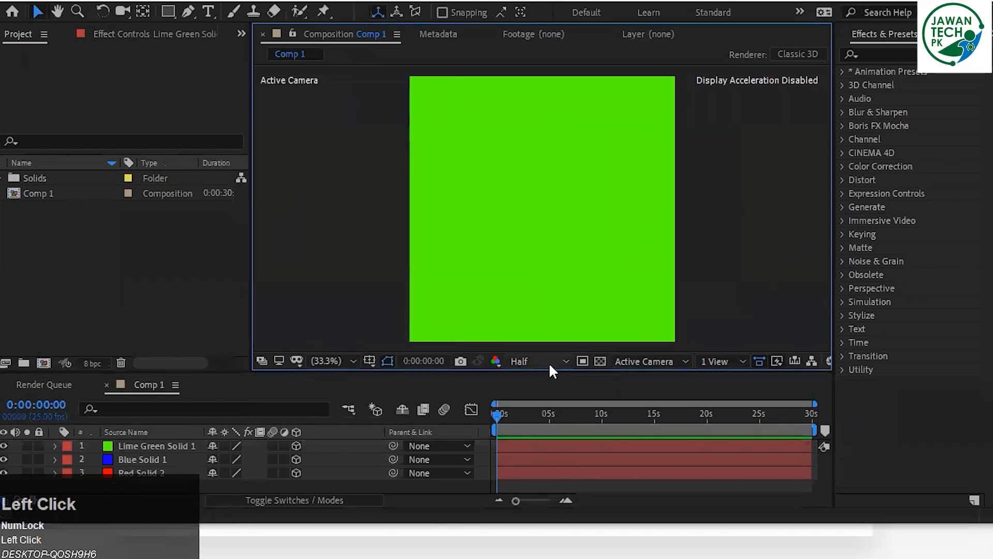
# Switch the composition viewer to the 4 Views layout.
pyautogui.click(644, 360)
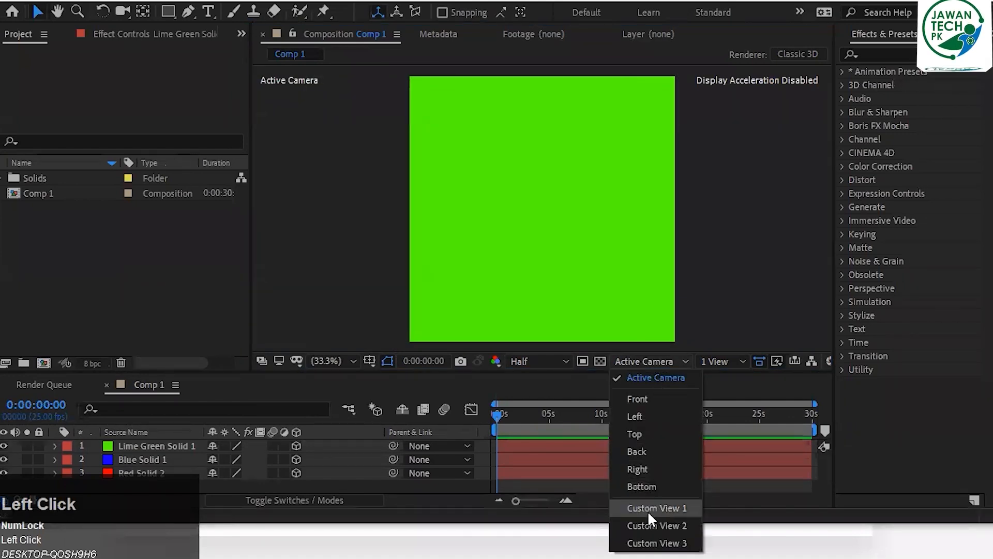
pyautogui.click(724, 360)
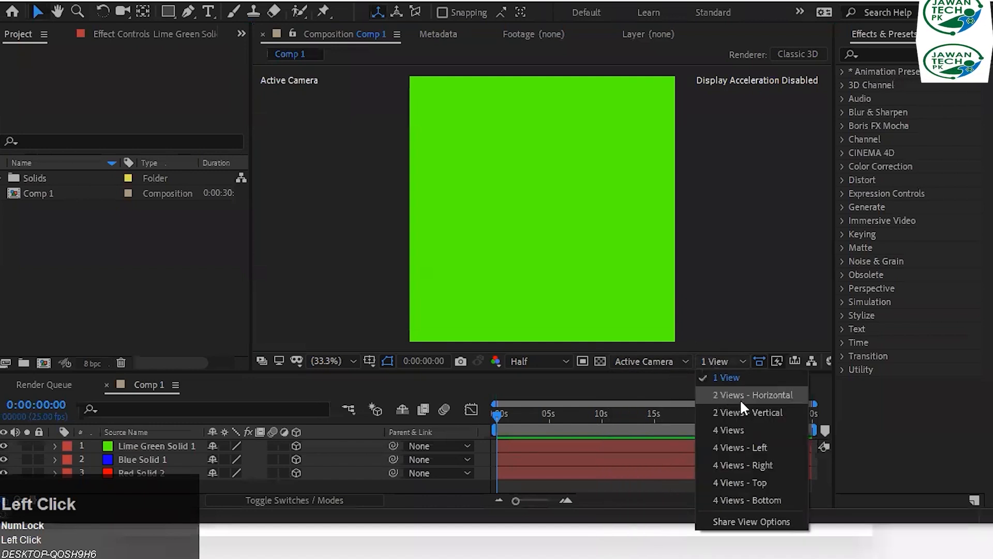
pyautogui.click(740, 398)
pyautogui.click(711, 362)
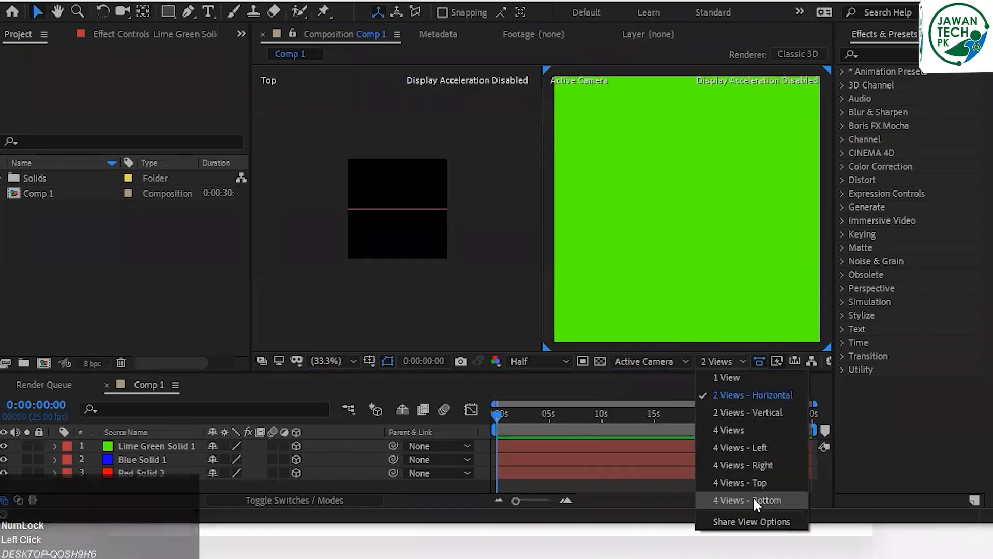
pyautogui.click(751, 430)
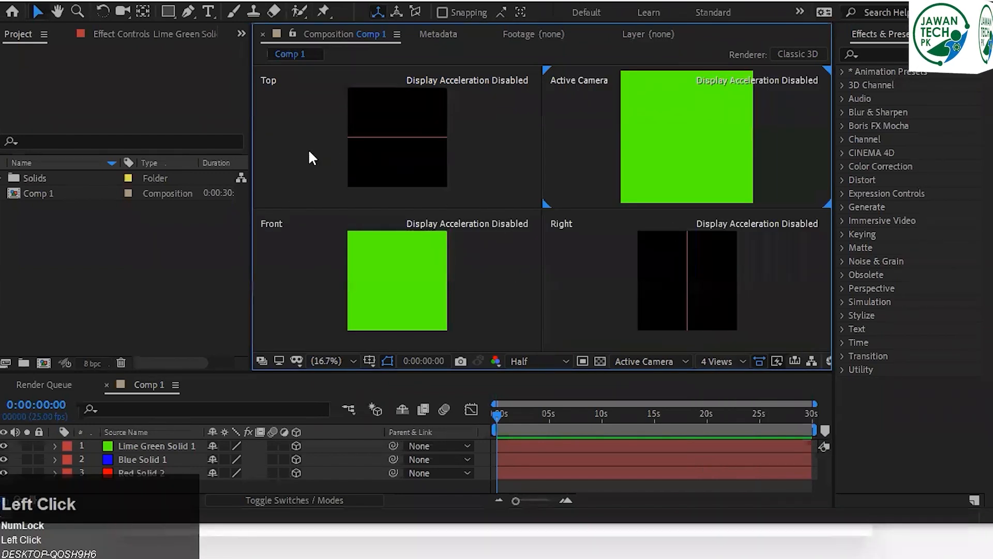
# Move the lime green solid backward along its Z axis in the Top view.
pyautogui.click(377, 137)
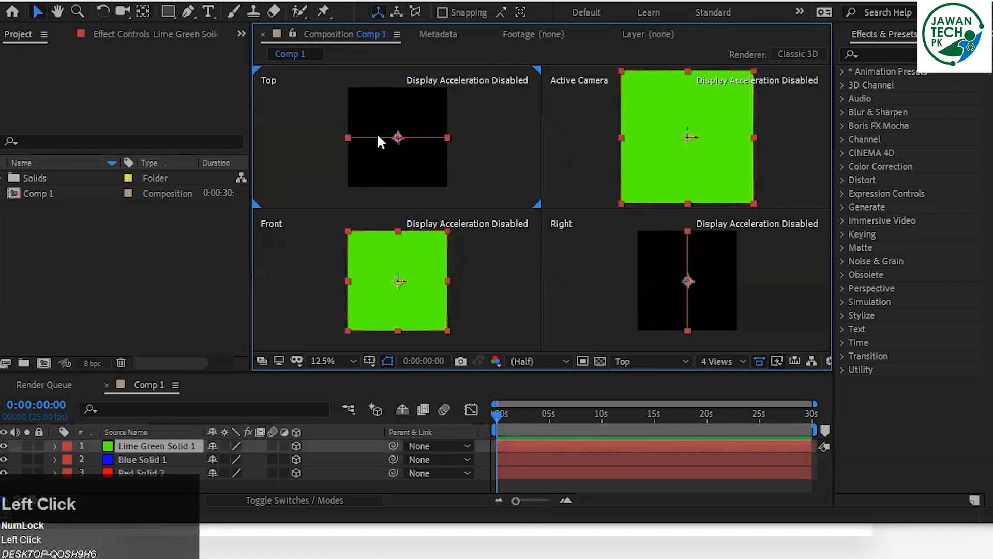
pyautogui.moveTo(398, 143); pyautogui.dragTo(400, 111)
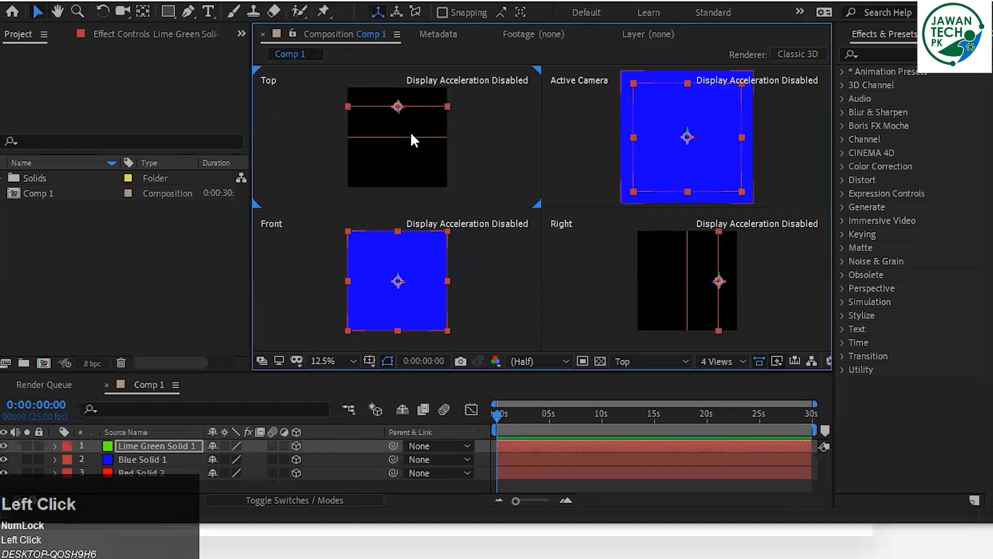
# Set the blue solid's X orientation to 90° and move it down to the lower edge of the red square in the Front view.
pyautogui.click(169, 459)
pyautogui.press('r')
pyautogui.moveTo(244, 480); pyautogui.dragTo(273, 473)
pyautogui.hotkey('ctrl', 'z')
pyautogui.hotkey('ctrl', 'z')
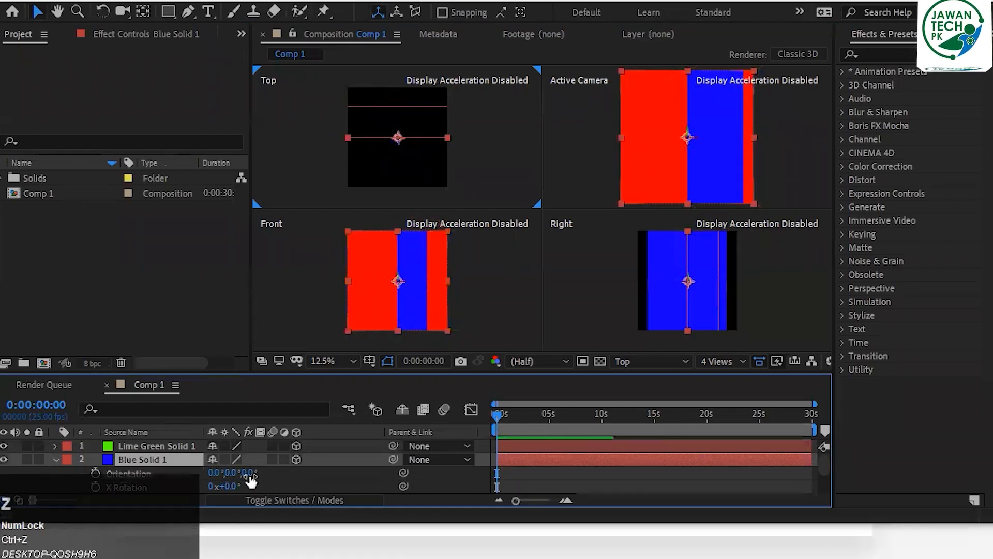
pyautogui.click(227, 459)
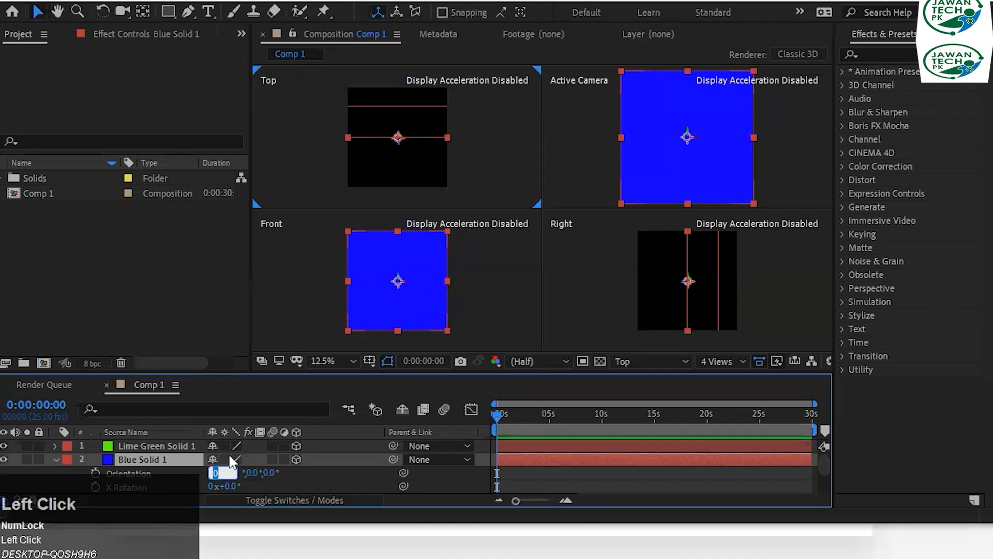
pyautogui.write('90')
pyautogui.press('Return')
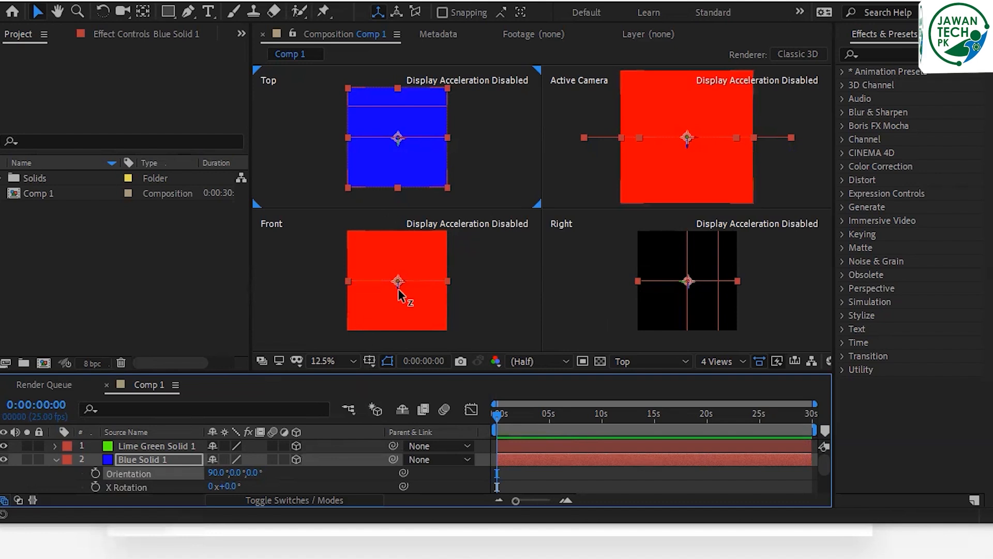
pyautogui.moveTo(398, 289); pyautogui.dragTo(400, 343)
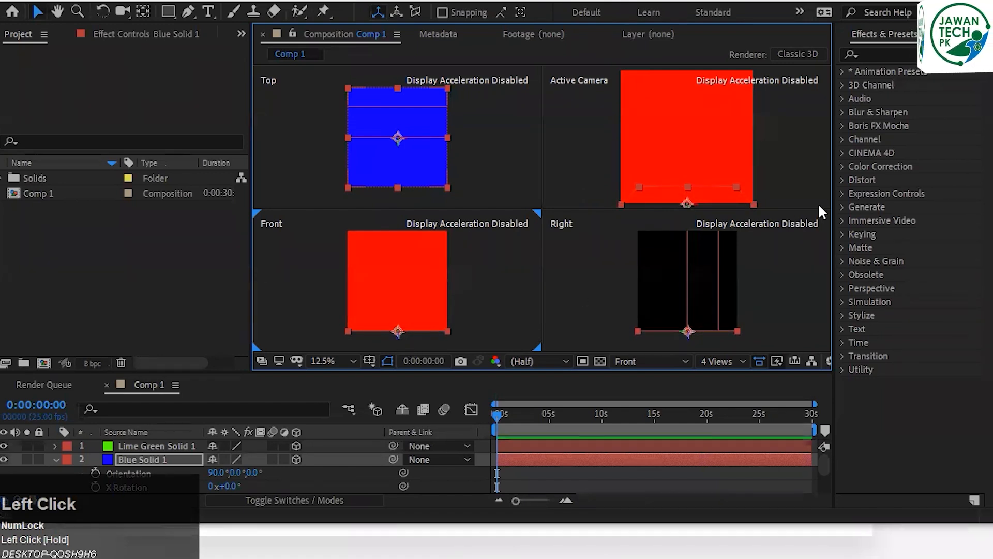
# Move the red solid backward along its Z axis to the rear edge of the blue square in the Right view.
pyautogui.click(659, 281)
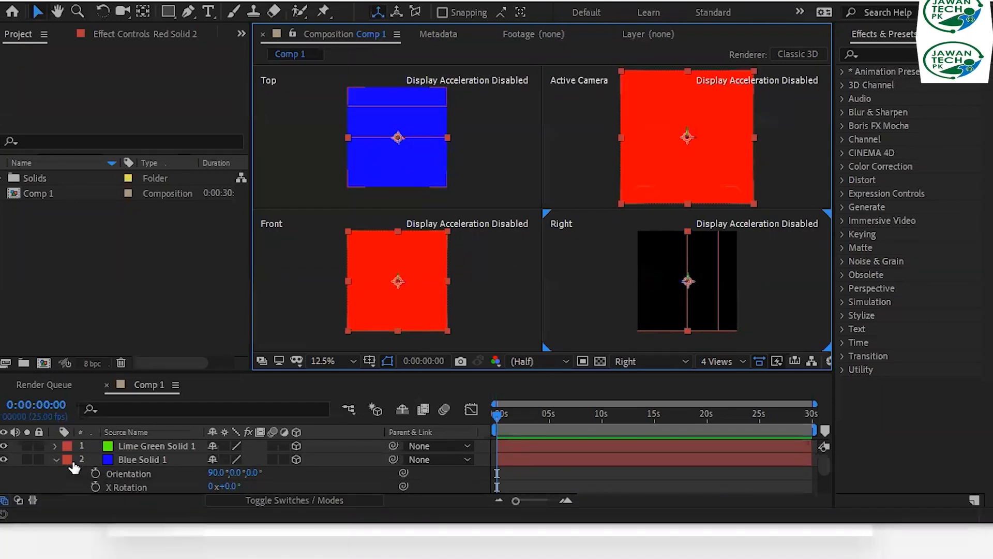
pyautogui.click(55, 458)
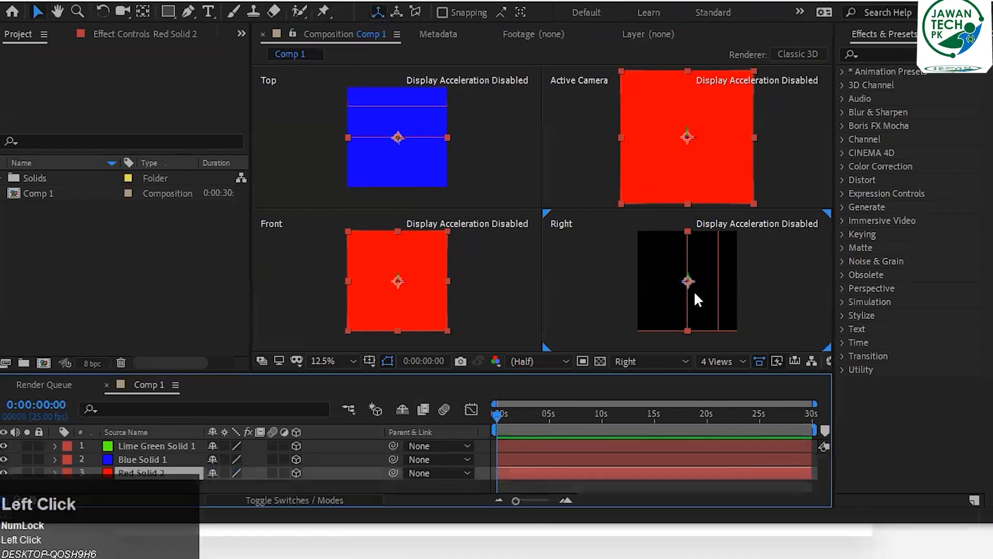
pyautogui.moveTo(686, 282); pyautogui.dragTo(722, 270)
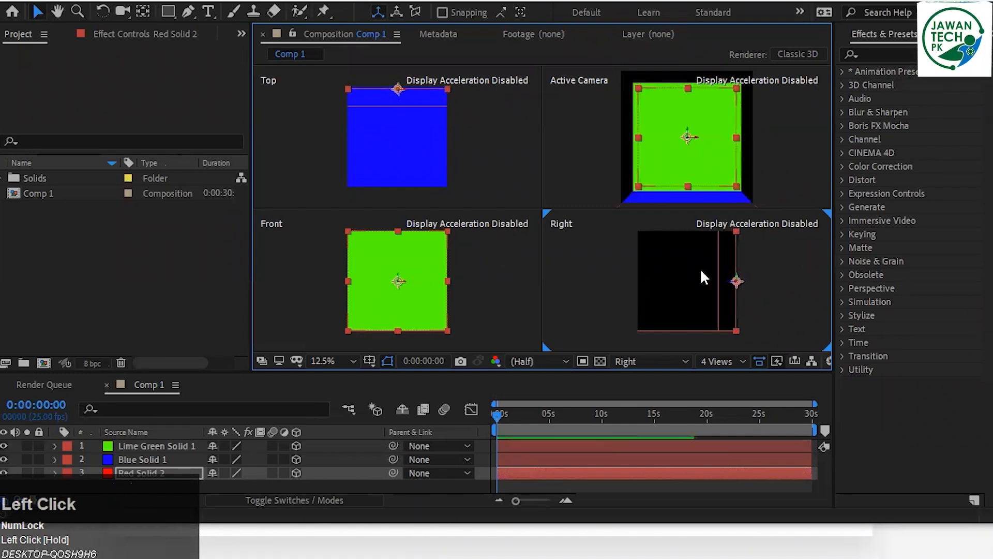
# Set the lime green solid's Y orientation to 90° and move it flush with the right-hand edge of the blue square.
pyautogui.click(699, 272)
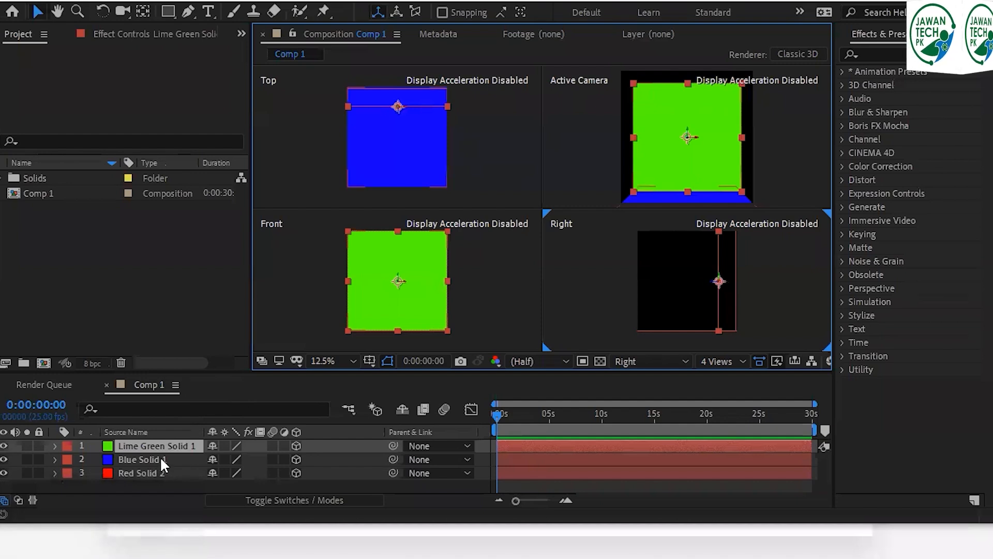
pyautogui.press('r')
pyautogui.moveTo(232, 459); pyautogui.dragTo(263, 465)
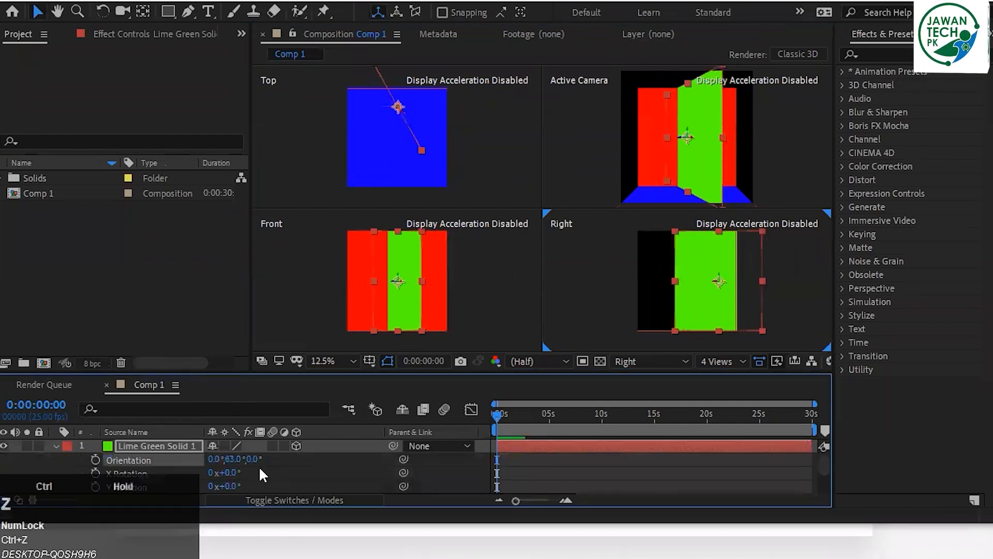
pyautogui.hotkey('ctrl', 'z')
pyautogui.click(234, 458)
pyautogui.write('90')
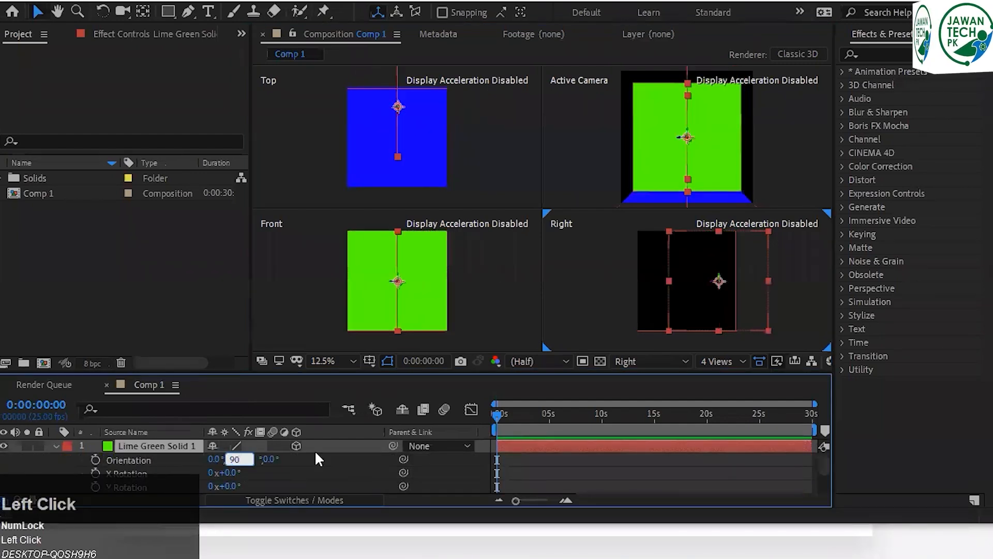
pyautogui.press('Return')
pyautogui.moveTo(686, 138); pyautogui.dragTo(744, 144)
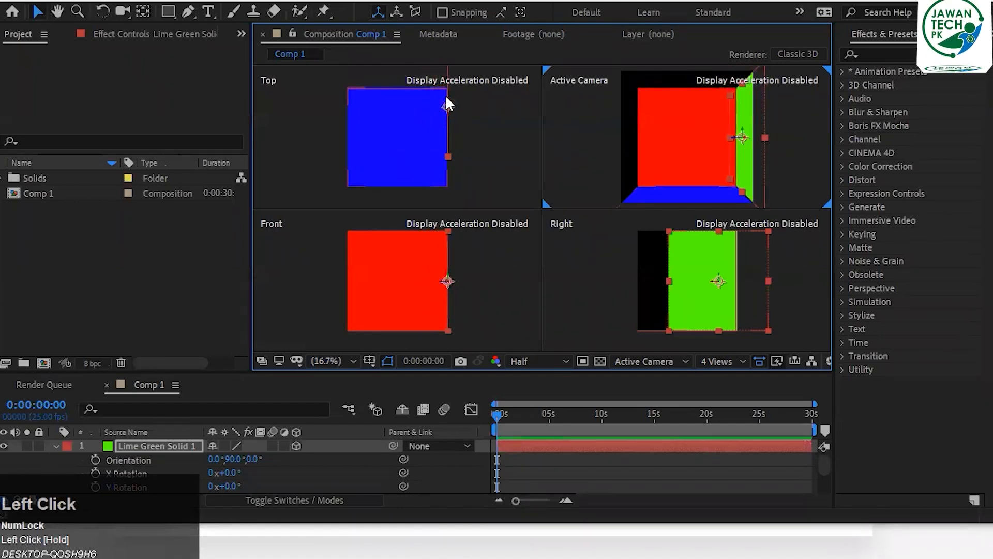
pyautogui.moveTo(448, 106); pyautogui.dragTo(460, 151)
pyautogui.click(709, 157)
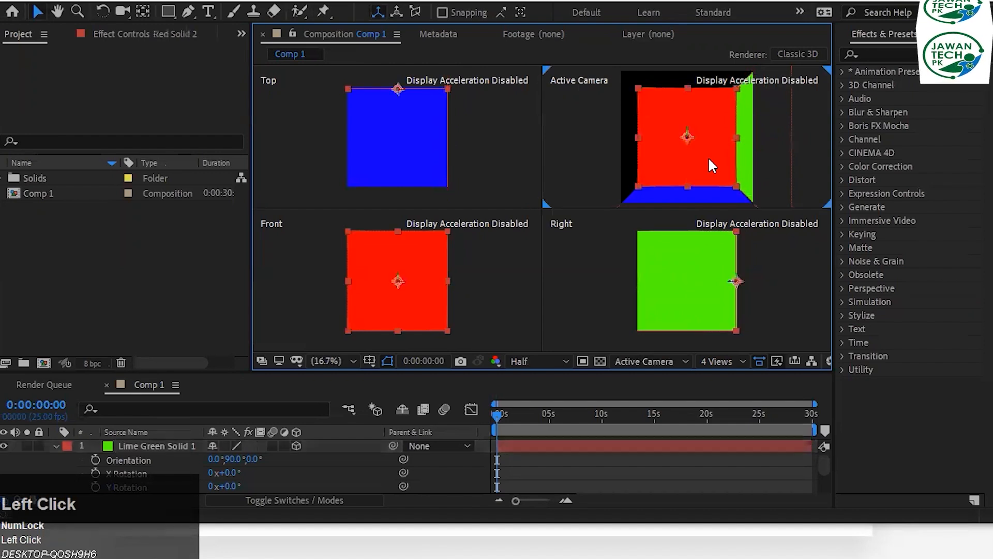
pyautogui.scroll(-1, 709, 158)
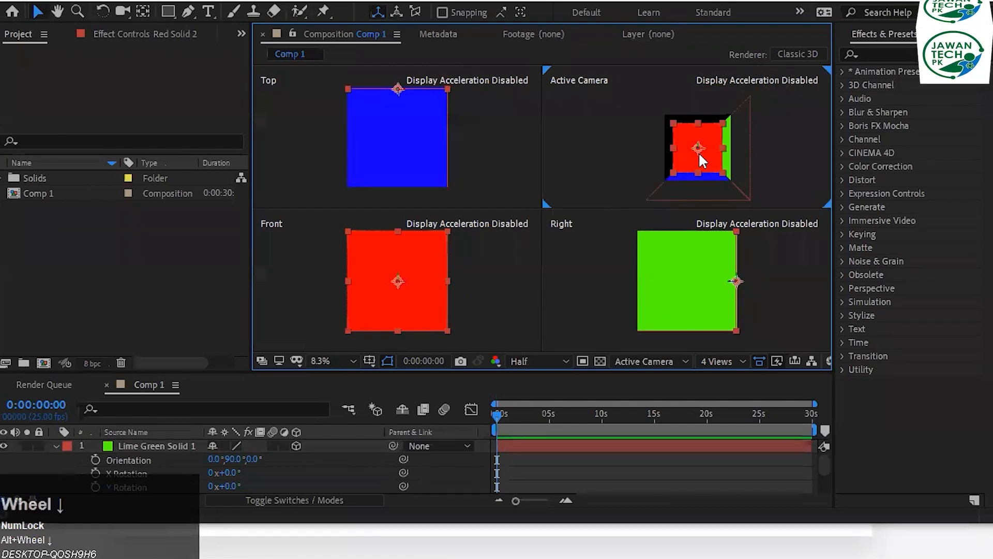
pyautogui.scroll(1, 701, 160)
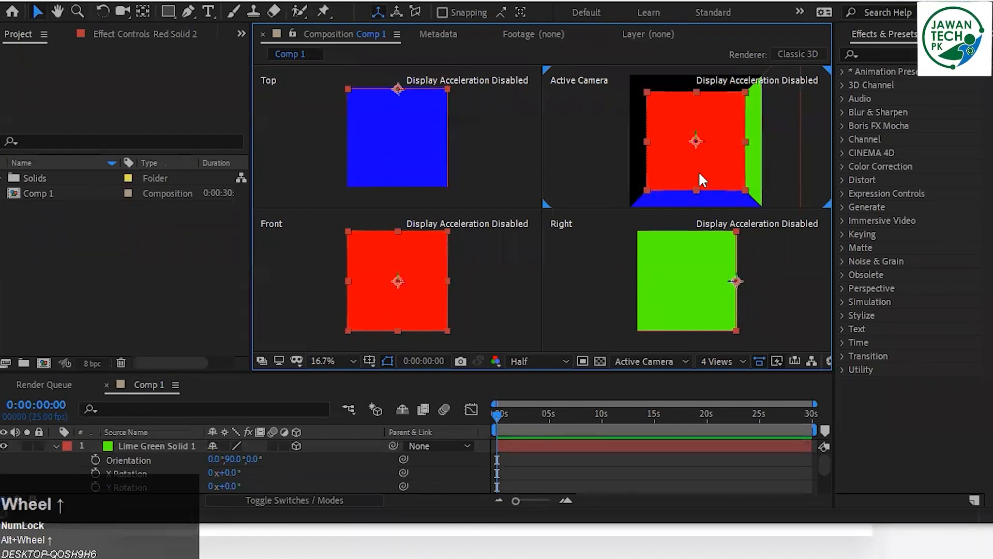
pyautogui.click(738, 176)
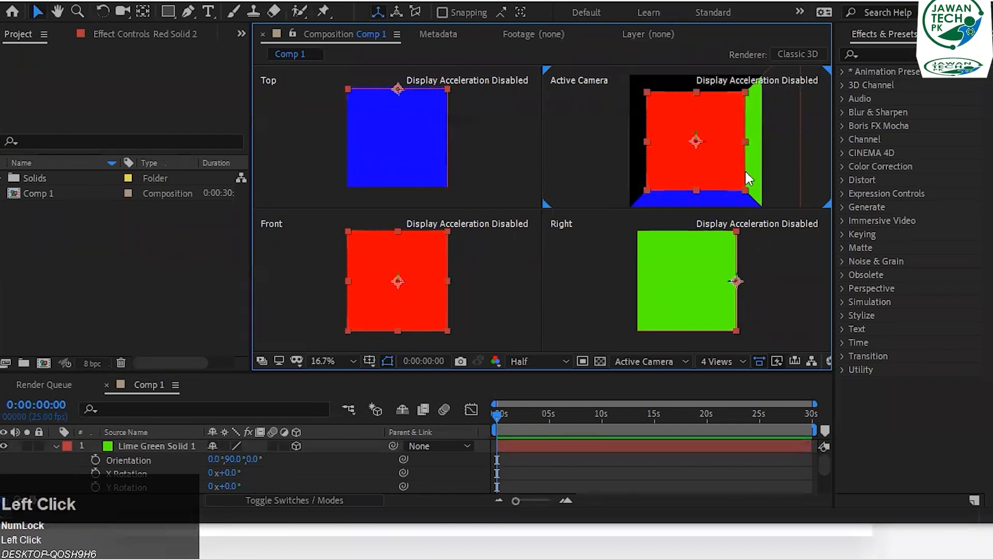
pyautogui.click(756, 163)
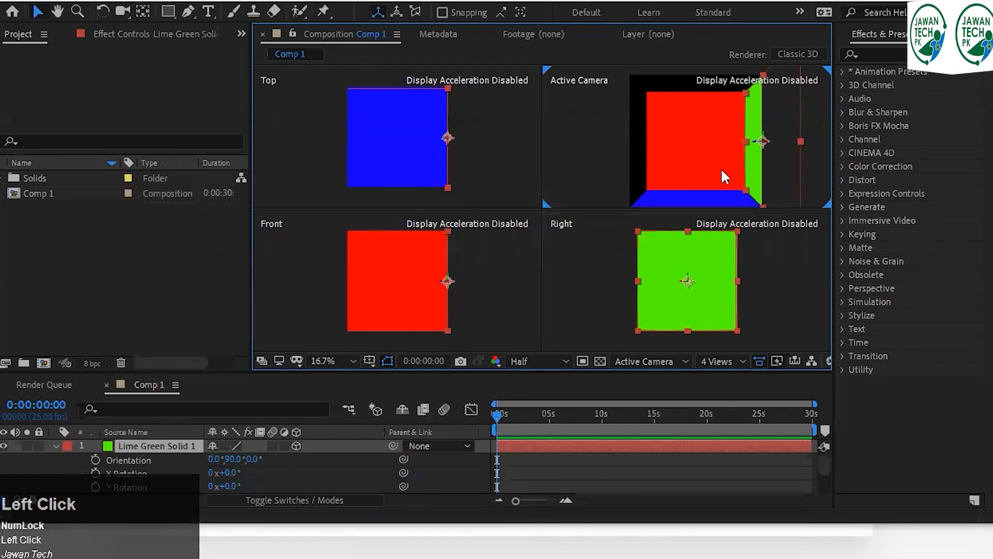
# Collapse the lime green layer's properties and switch the composition viewer to the 2 Views layout with a taller timeline area.
pyautogui.click(55, 445)
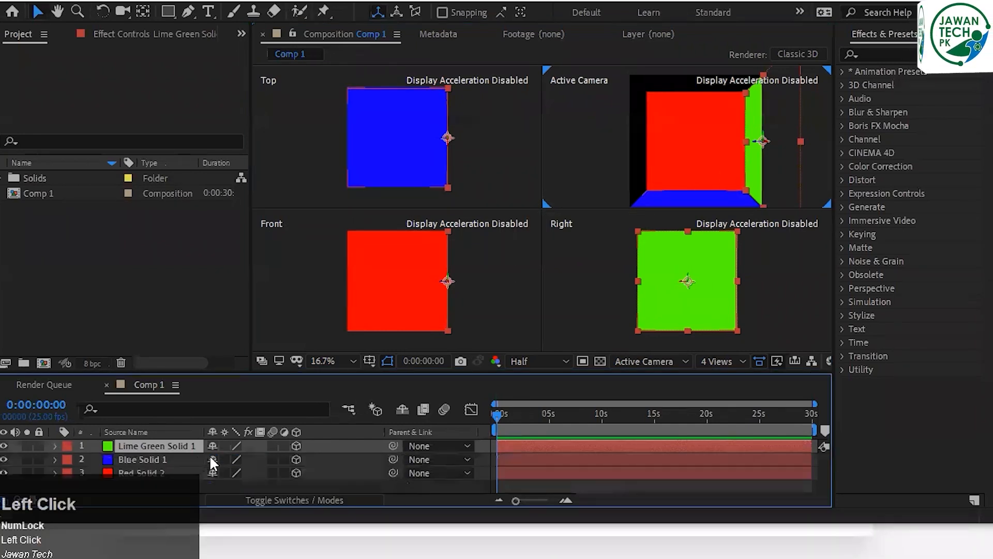
pyautogui.moveTo(249, 373); pyautogui.dragTo(251, 352)
pyautogui.click(642, 340)
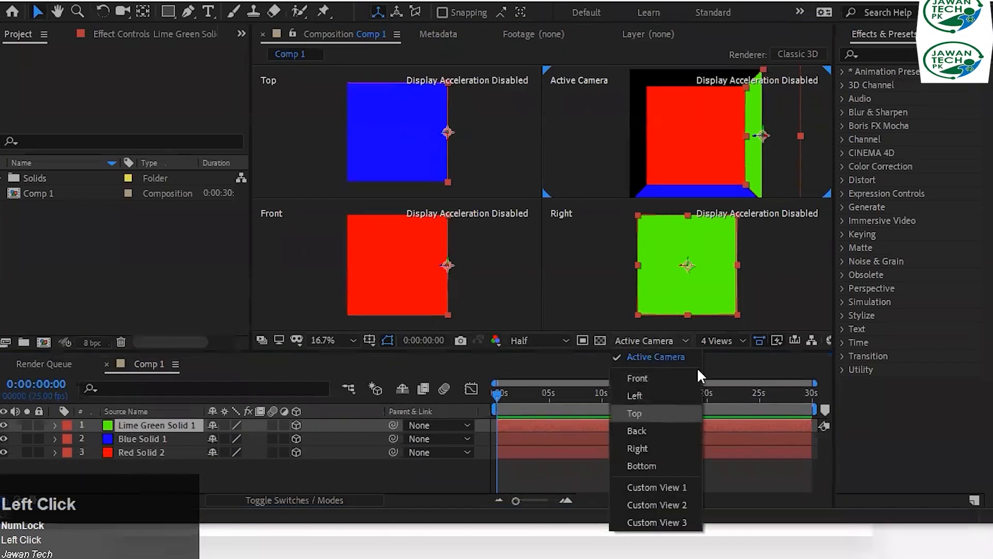
pyautogui.click(719, 340)
pyautogui.click(728, 373)
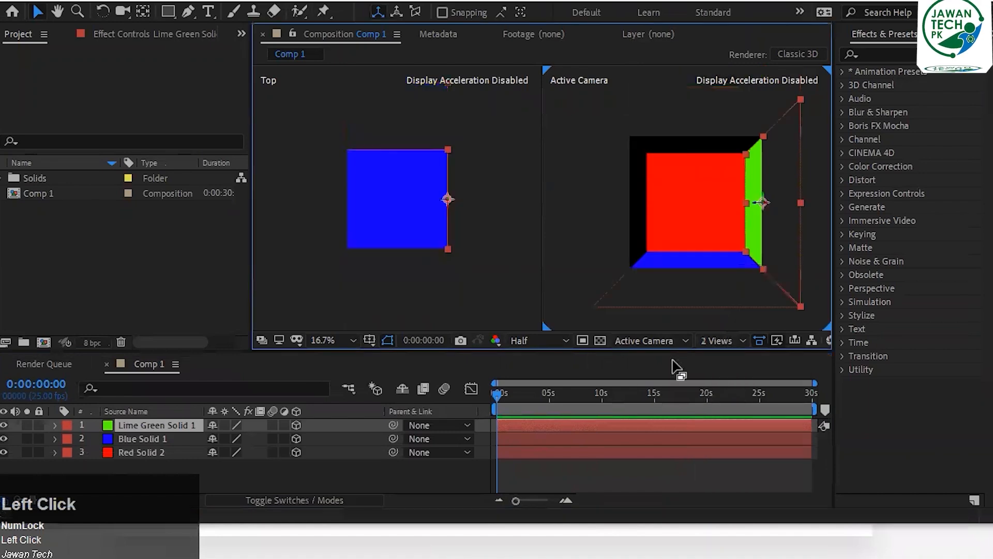
# Open the settings for a new camera layer in Comp 1.
pyautogui.rightClick(213, 477)
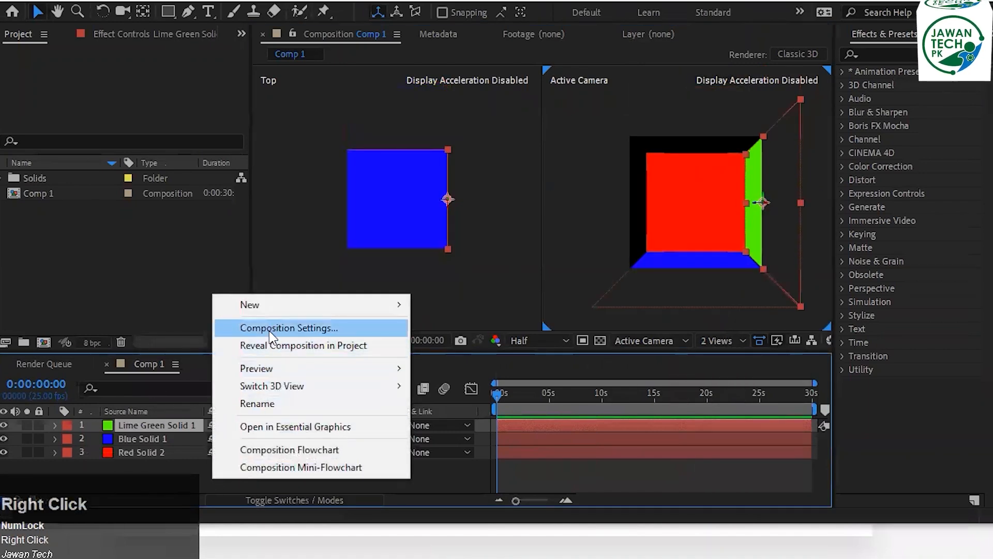
pyautogui.moveTo(271, 306)
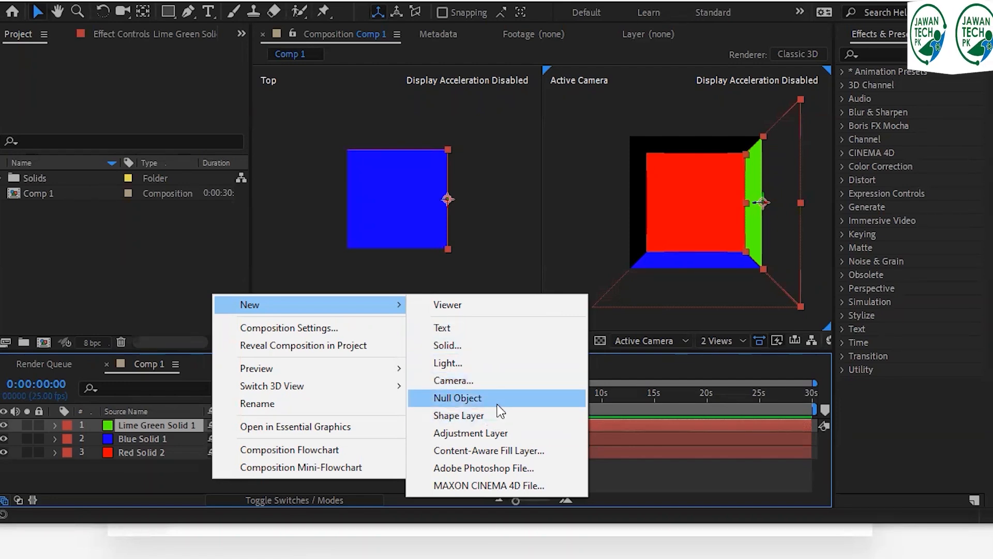
pyautogui.click(501, 385)
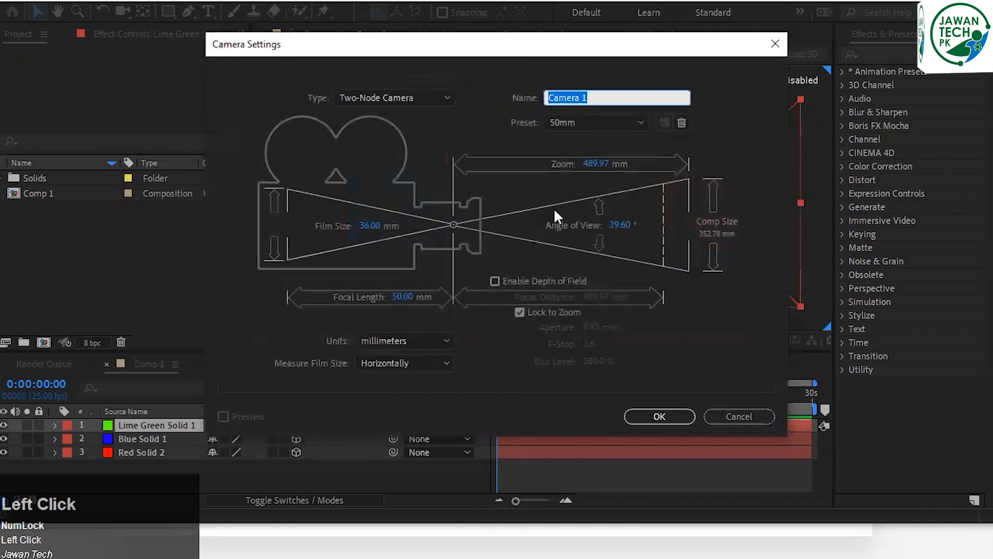
# Try the 35mm preset for the camera and return it to 50mm.
pyautogui.click(595, 122)
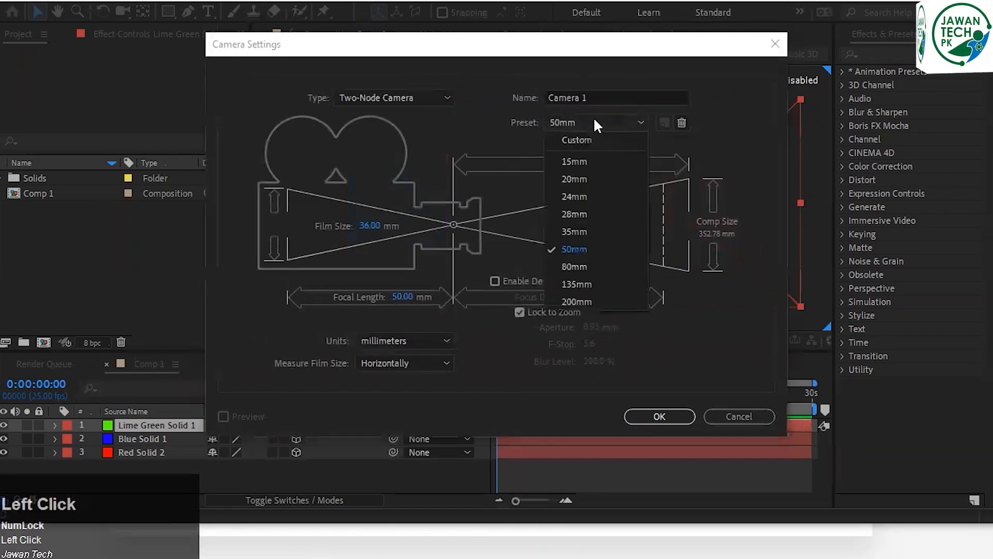
pyautogui.click(590, 231)
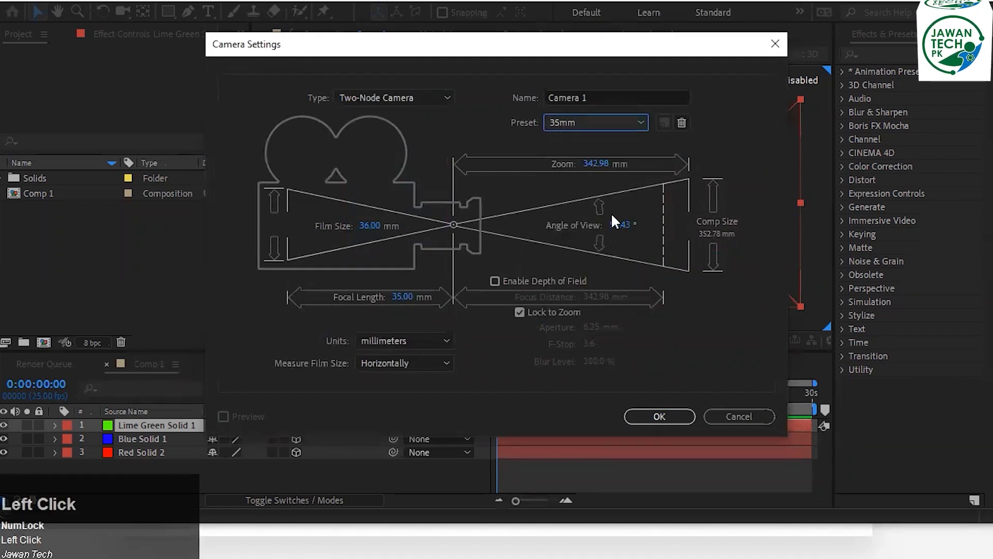
pyautogui.click(611, 119)
pyautogui.click(598, 252)
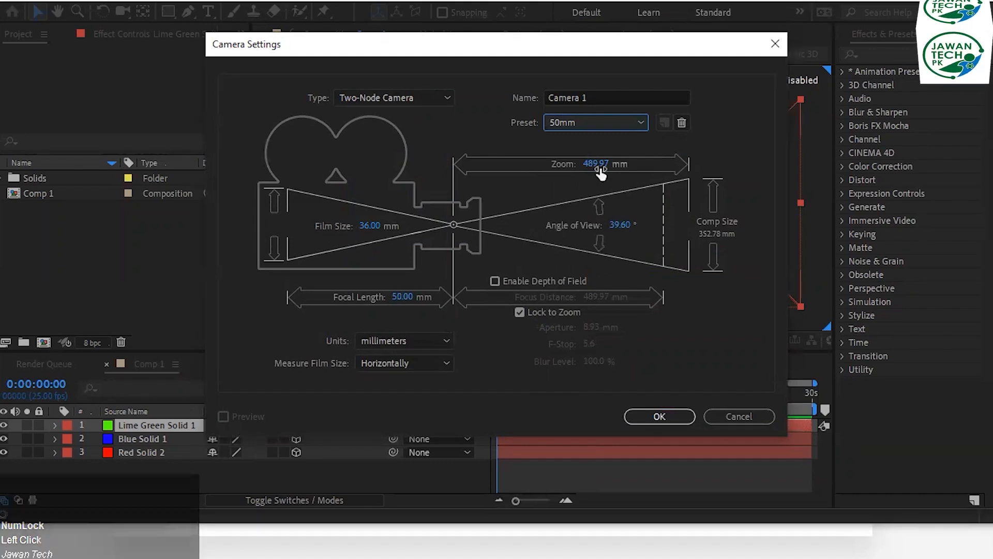
# Try the 80mm preset and a 67° angle of view for the camera, and restore the 50mm preset.
pyautogui.click(597, 124)
pyautogui.click(590, 269)
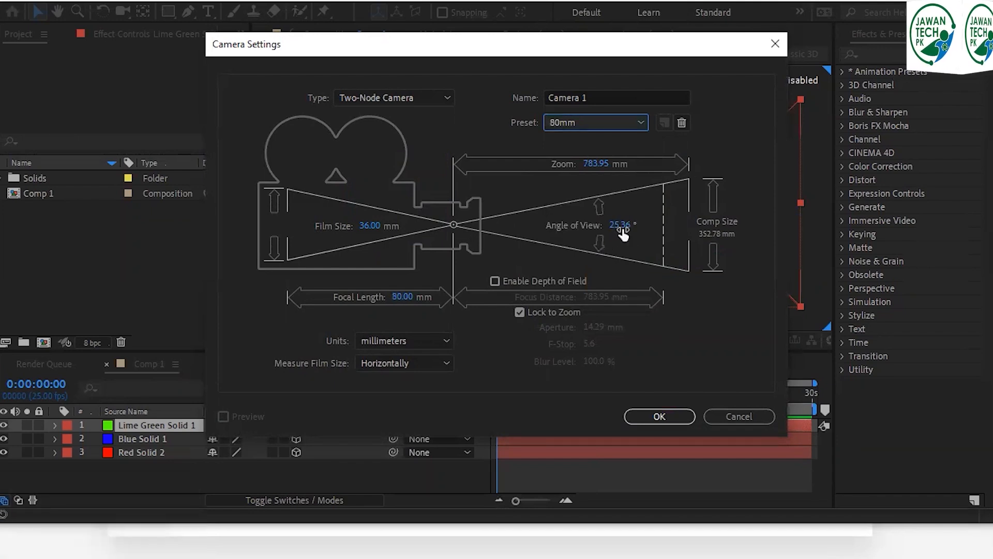
pyautogui.moveTo(630, 228); pyautogui.dragTo(582, 229)
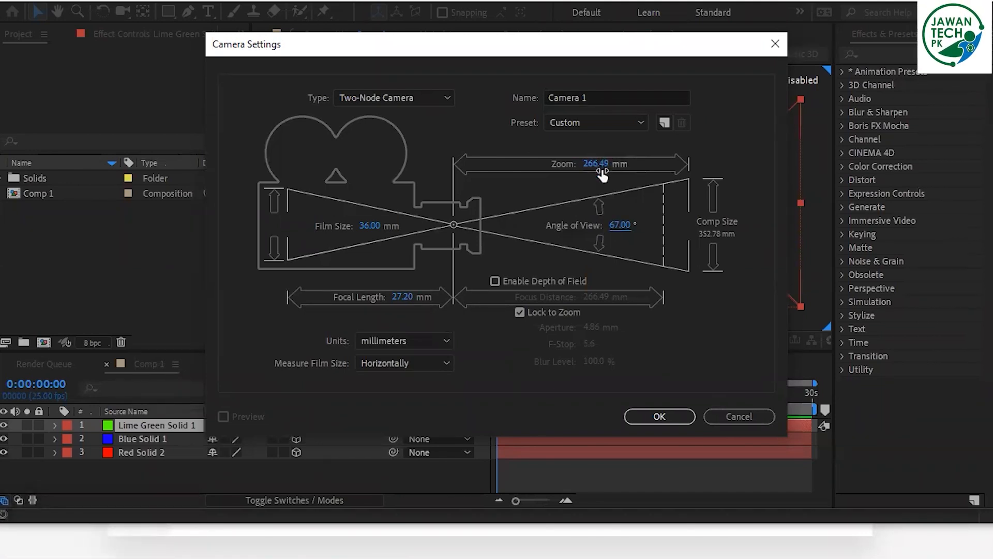
pyautogui.click(603, 119)
pyautogui.click(590, 190)
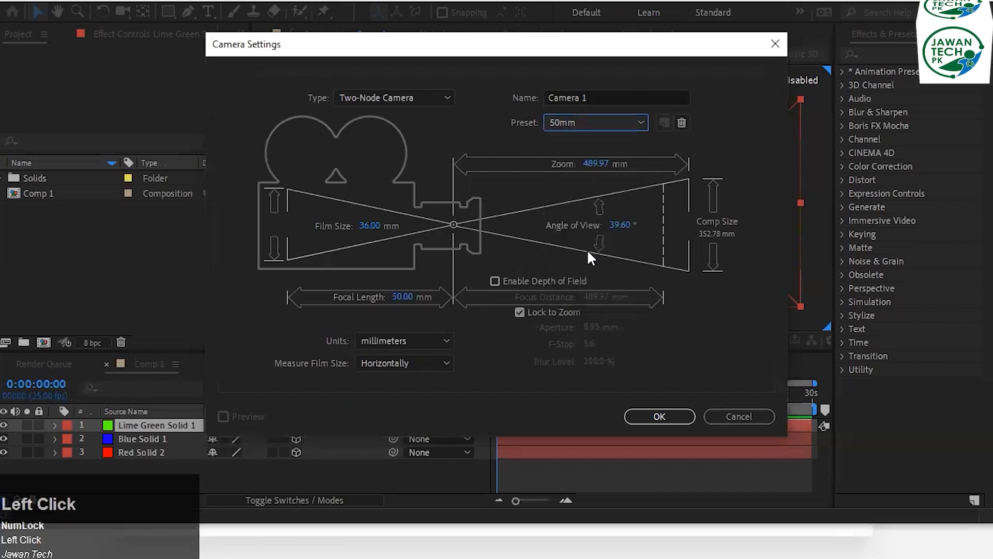
# Try the 28mm and 200mm camera presets to compare their zoom, focal length and angle of view.
pyautogui.click(611, 119)
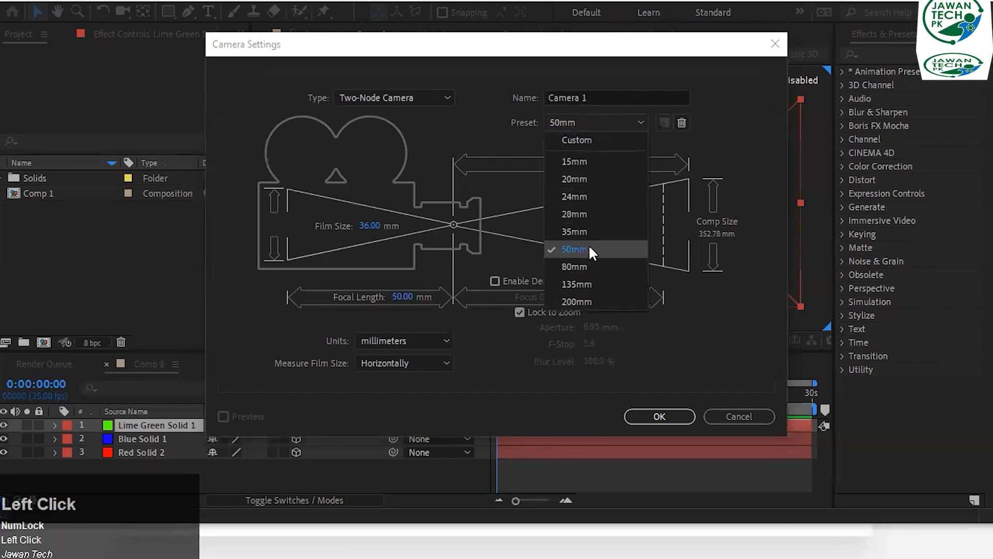
pyautogui.click(722, 132)
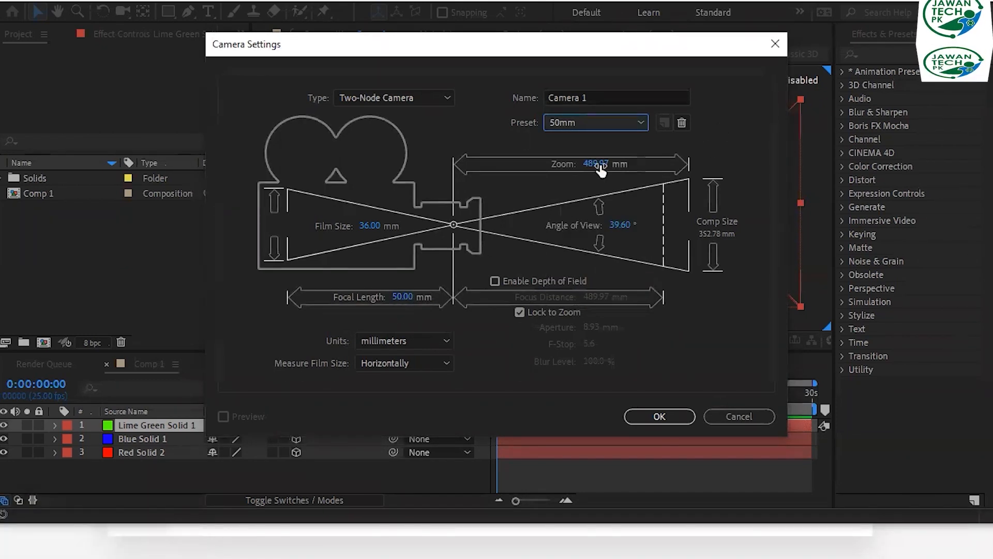
pyautogui.click(596, 124)
pyautogui.click(579, 212)
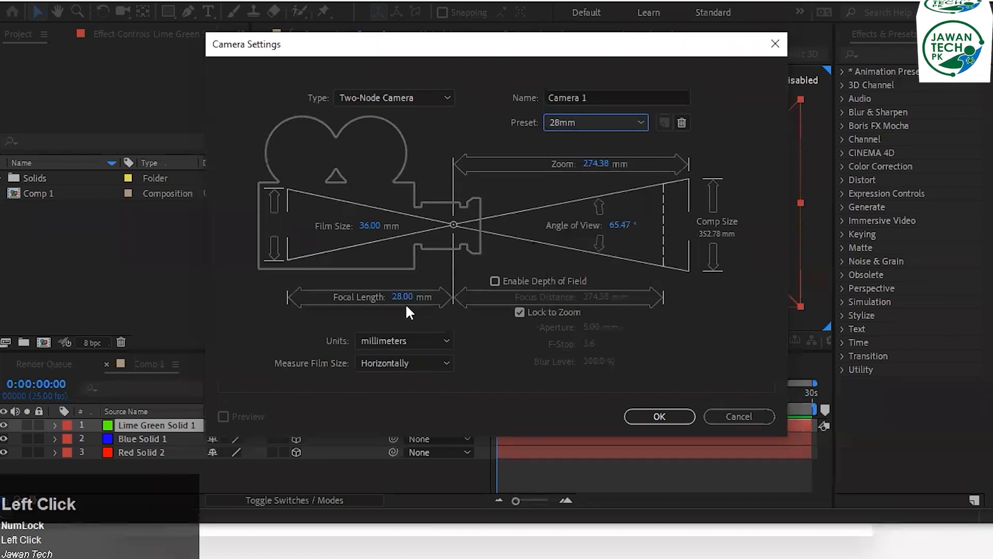
pyautogui.click(588, 124)
pyautogui.click(584, 285)
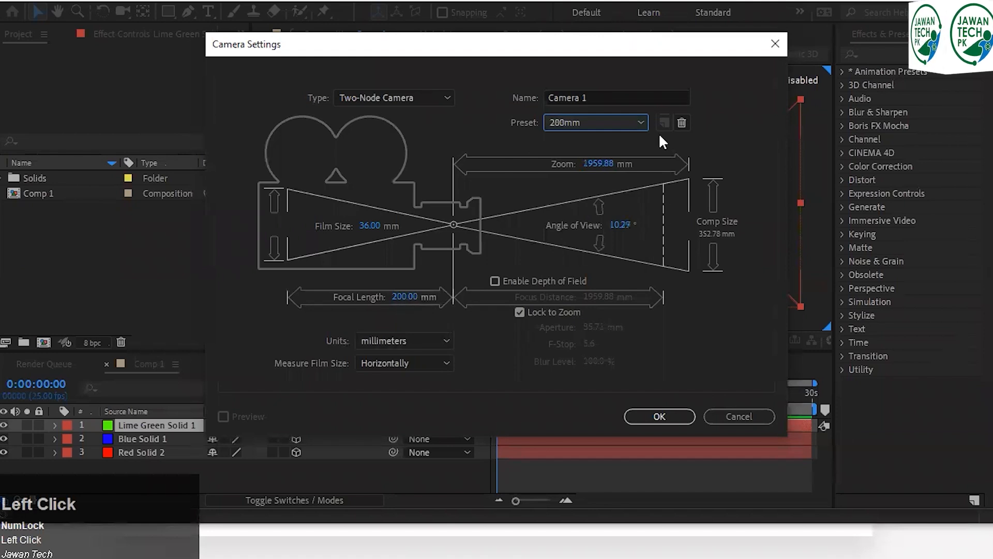
# Create the two-node camera with the 50mm preset.
pyautogui.click(608, 122)
pyautogui.click(598, 246)
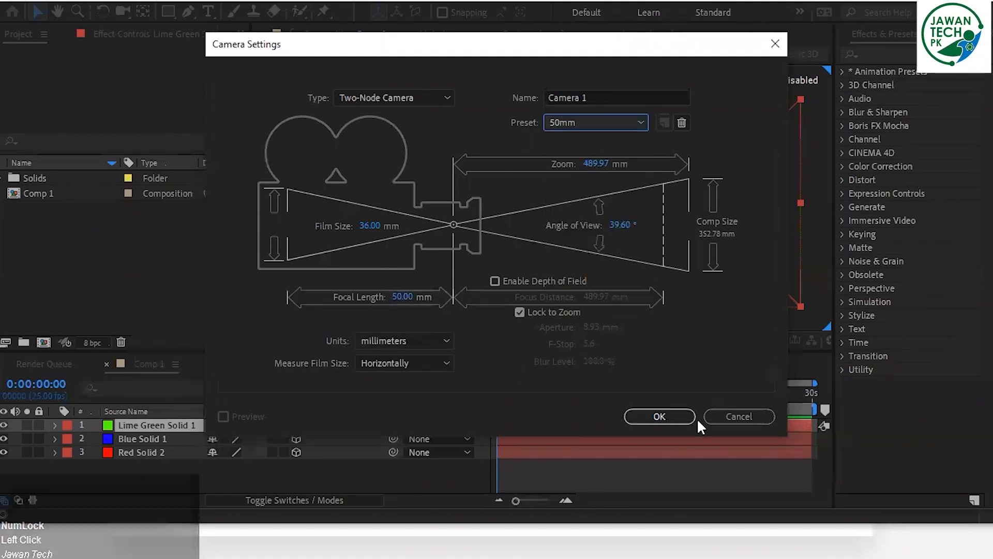
pyautogui.click(661, 418)
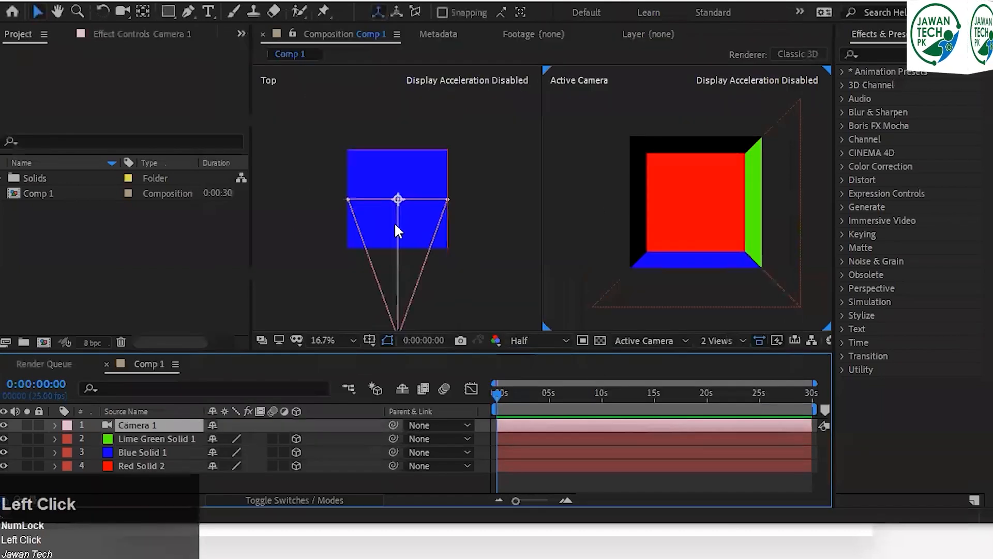
# Change the Top viewport to show the Camera 1 view.
pyautogui.click(476, 151)
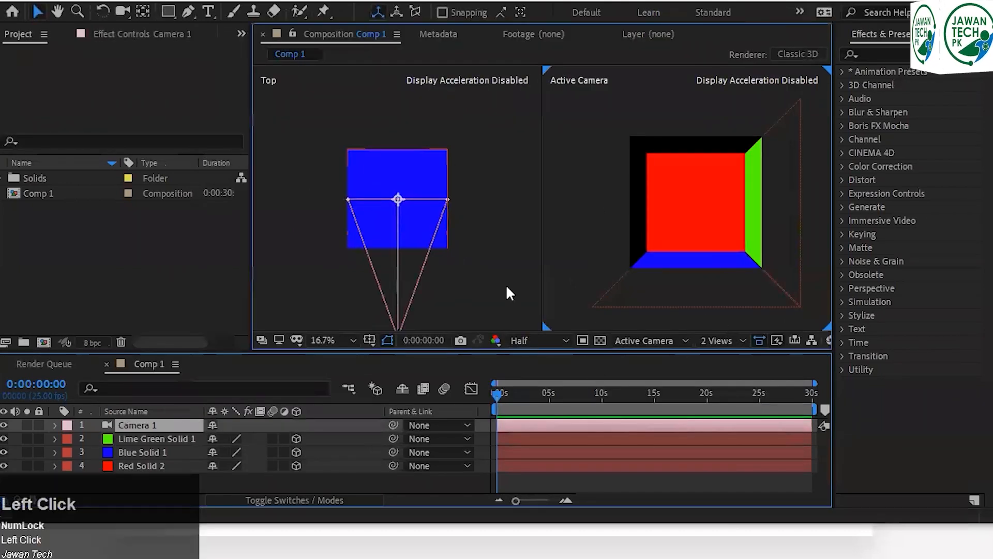
pyautogui.click(625, 340)
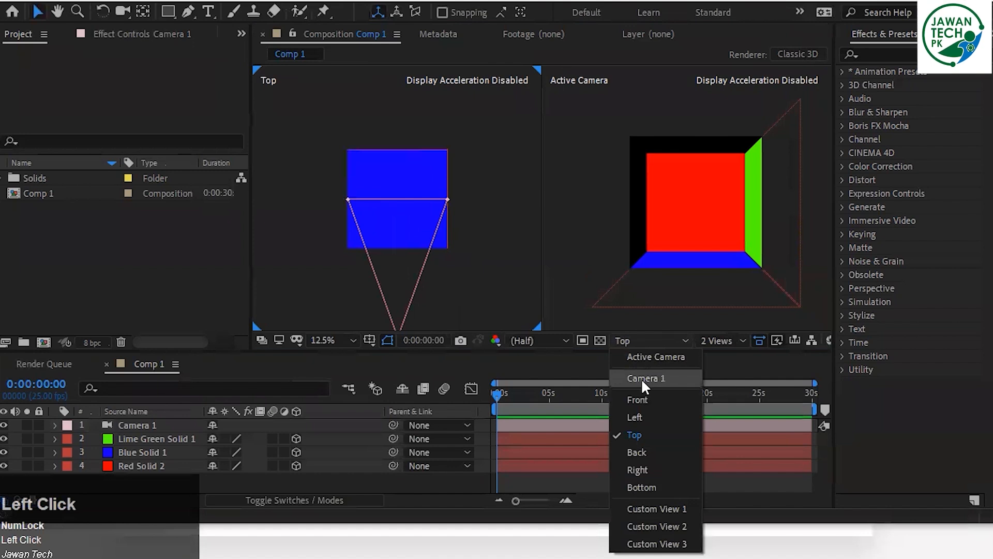
pyautogui.click(642, 317)
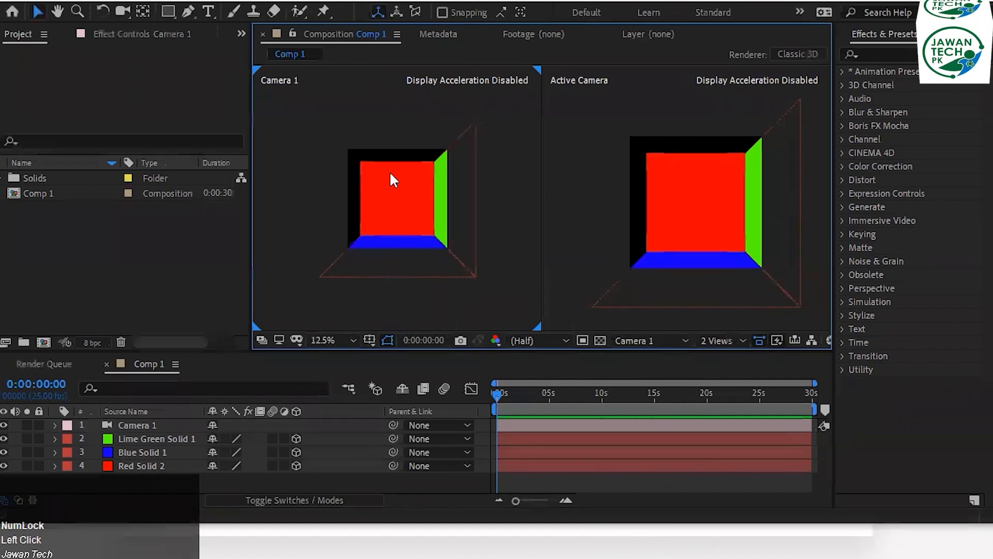
# Change the Active Camera viewport to show the Top view.
pyautogui.click(608, 209)
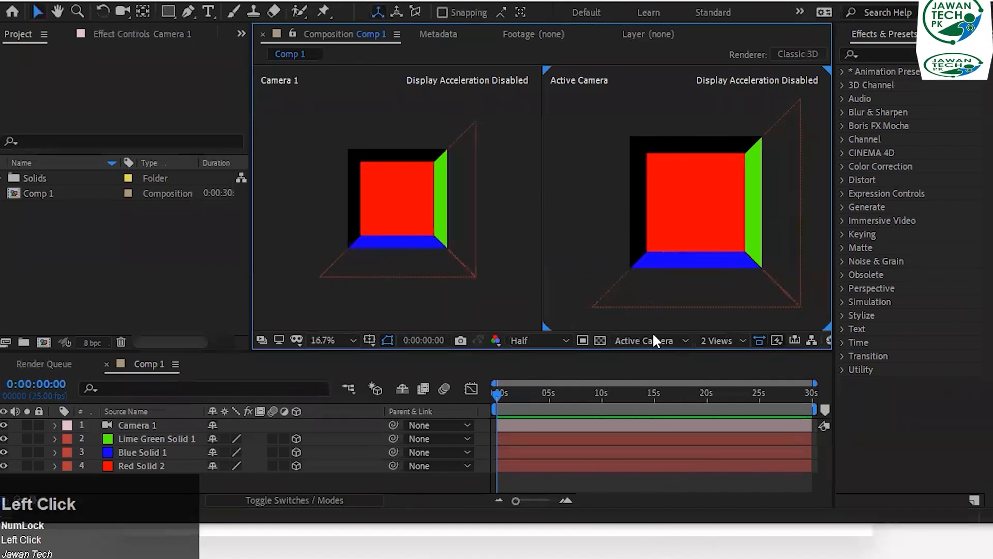
pyautogui.click(651, 337)
pyautogui.click(658, 434)
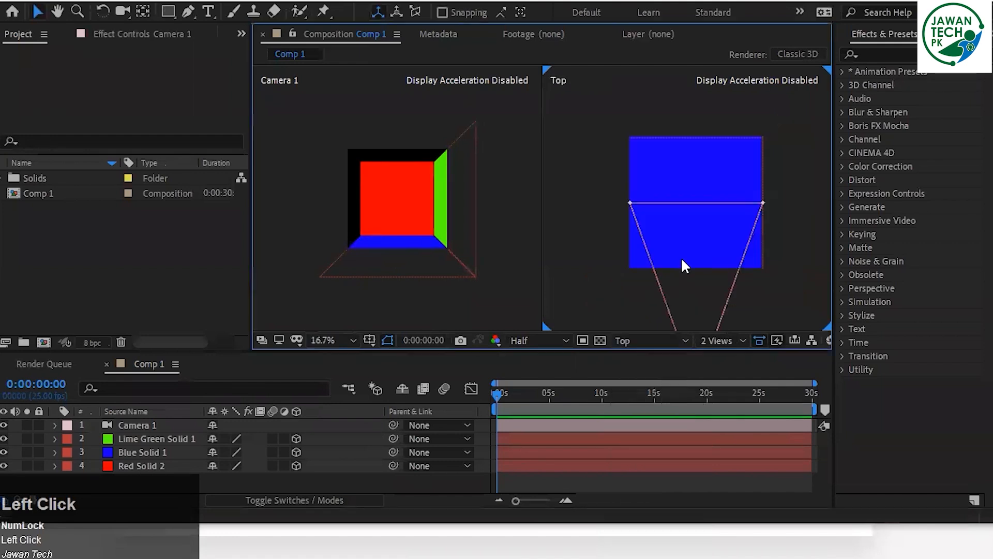
# Select Camera 1 with its whole view cone visible in the Top view.
pyautogui.scroll(-2, 596, 199)
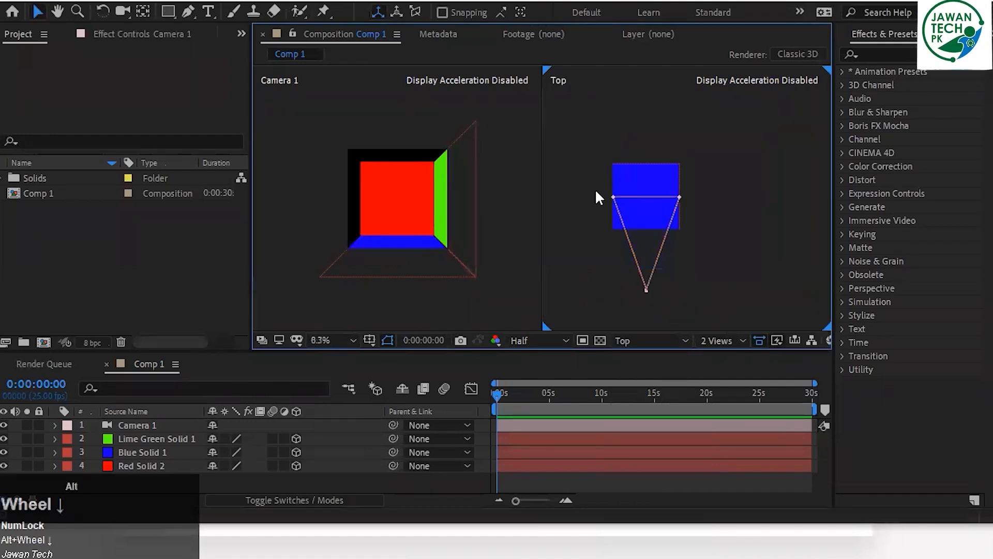
pyautogui.click(648, 288)
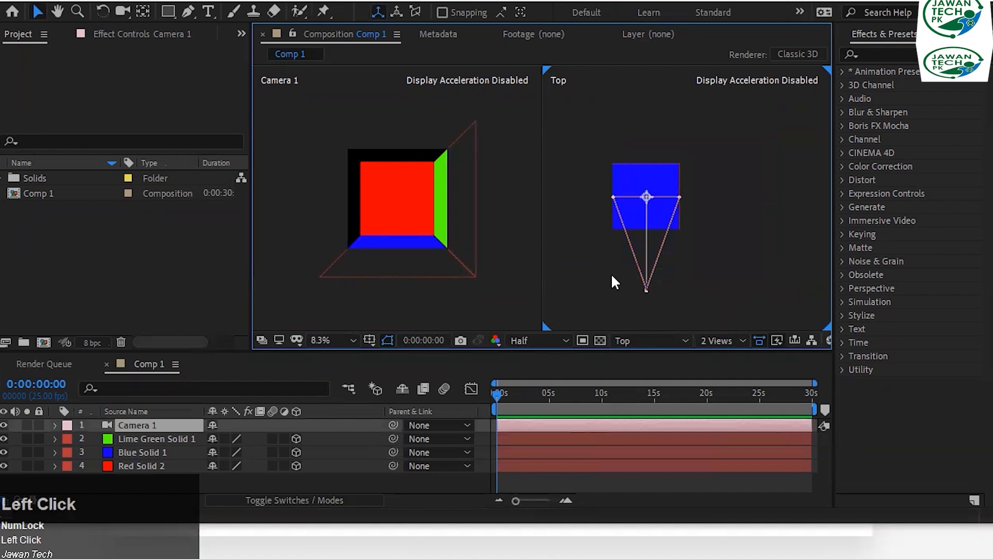
pyautogui.click(131, 424)
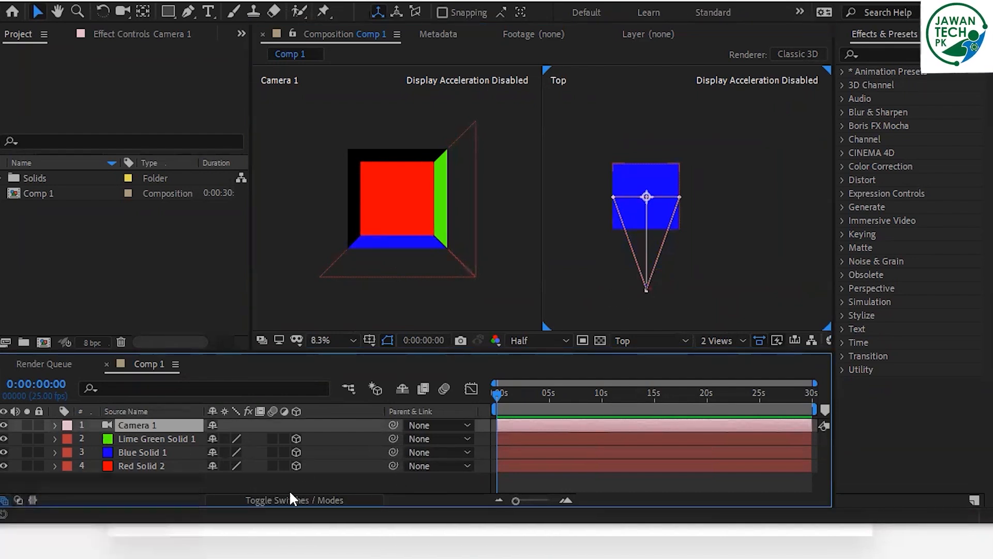
# Toggle the timeline's layer switches, transfer controls and in/out panes in turn, and undo the accidental Blue Solid 1 edit.
pyautogui.click(6, 501)
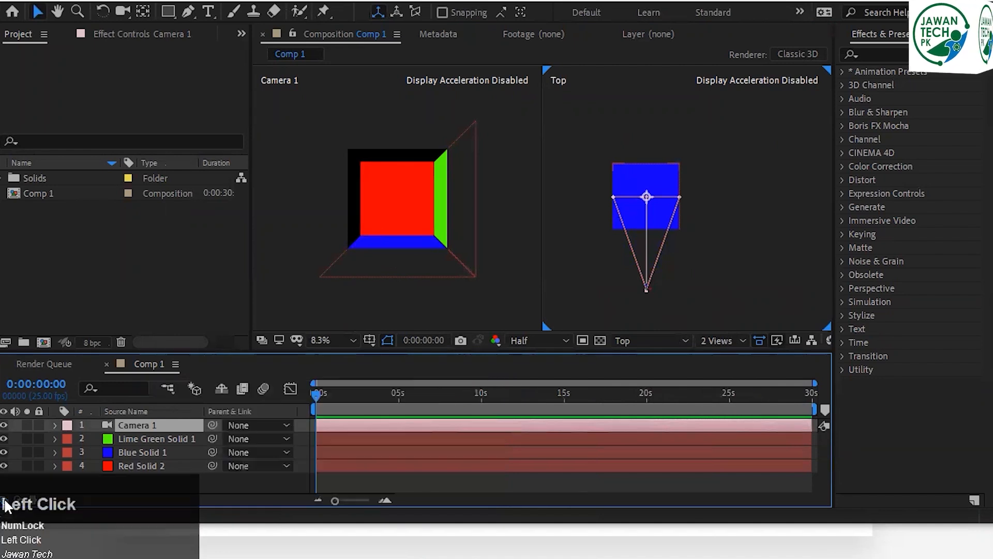
pyautogui.click(6, 502)
pyautogui.click(16, 497)
pyautogui.click(17, 498)
pyautogui.click(32, 496)
pyautogui.click(32, 497)
pyautogui.click(472, 453)
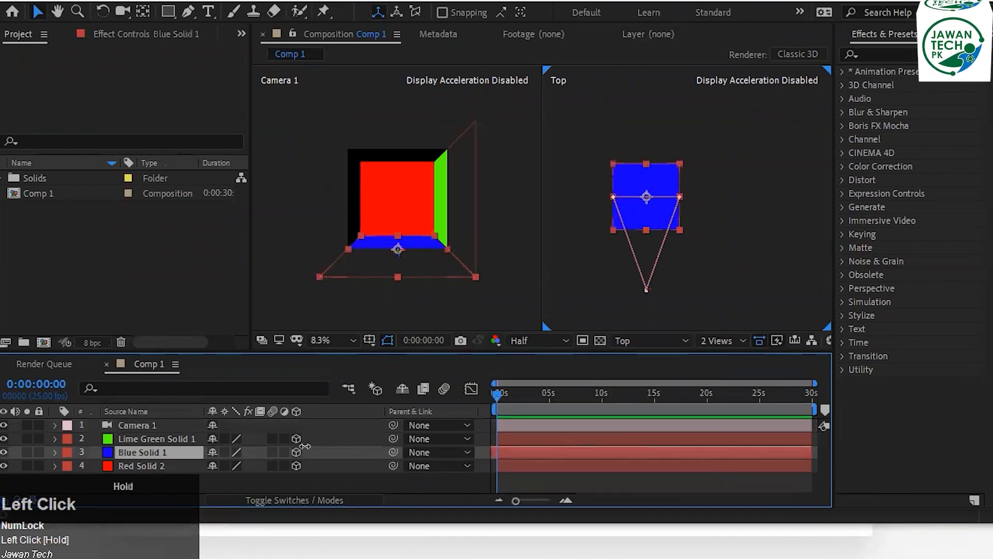
pyautogui.hotkey('ctrl', 'z')
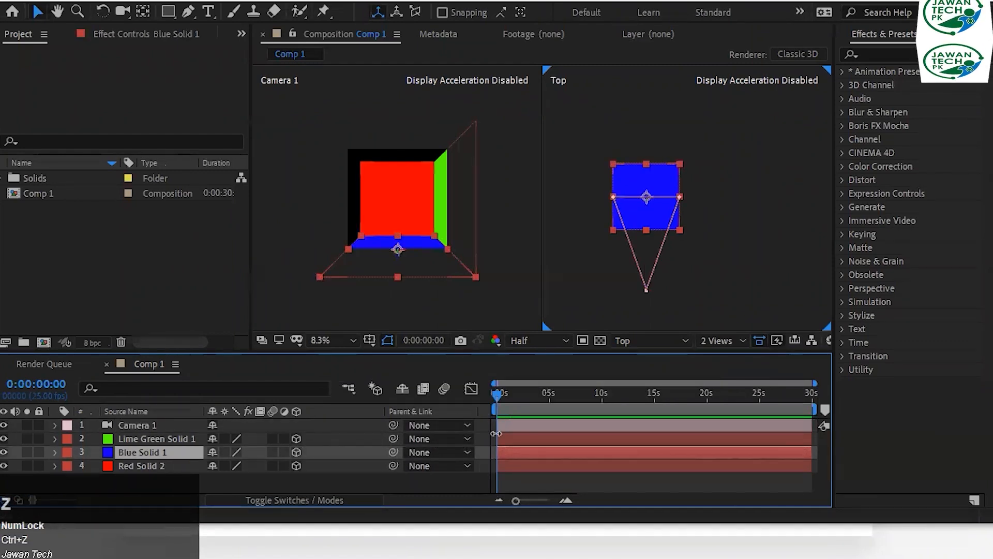
# Move Camera 1 straight back from the box in the Top view.
pyautogui.click(646, 284)
pyautogui.scroll(-2, 730, 255)
pyautogui.press('space')
pyautogui.moveTo(730, 255); pyautogui.dragTo(746, 228)
pyautogui.scroll(2, 671, 214)
pyautogui.press('space')
pyautogui.moveTo(669, 223); pyautogui.dragTo(667, 269)
pyautogui.hotkey('ctrl', 'z')
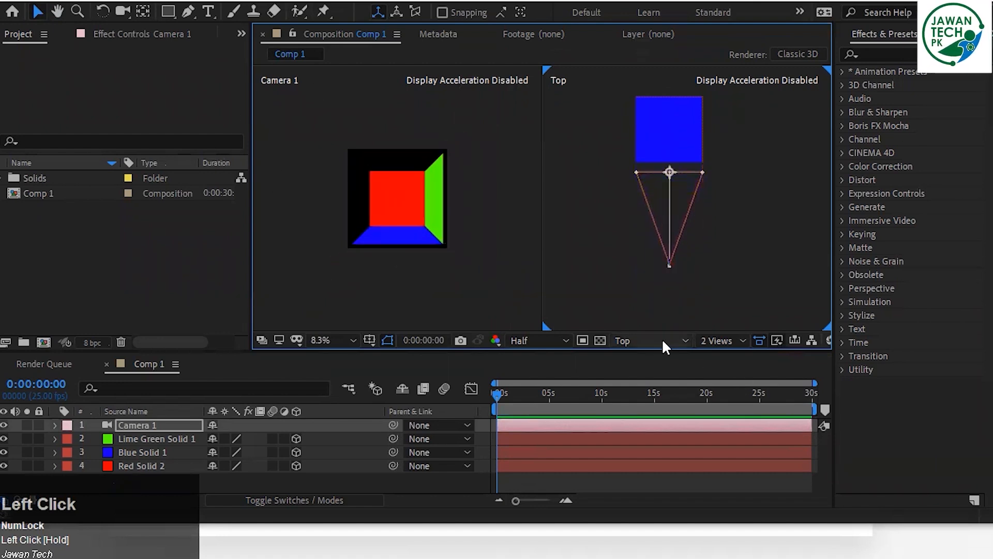
# Check which 3D views are offered for the Top viewport and the Camera 1 viewport.
pyautogui.click(660, 338)
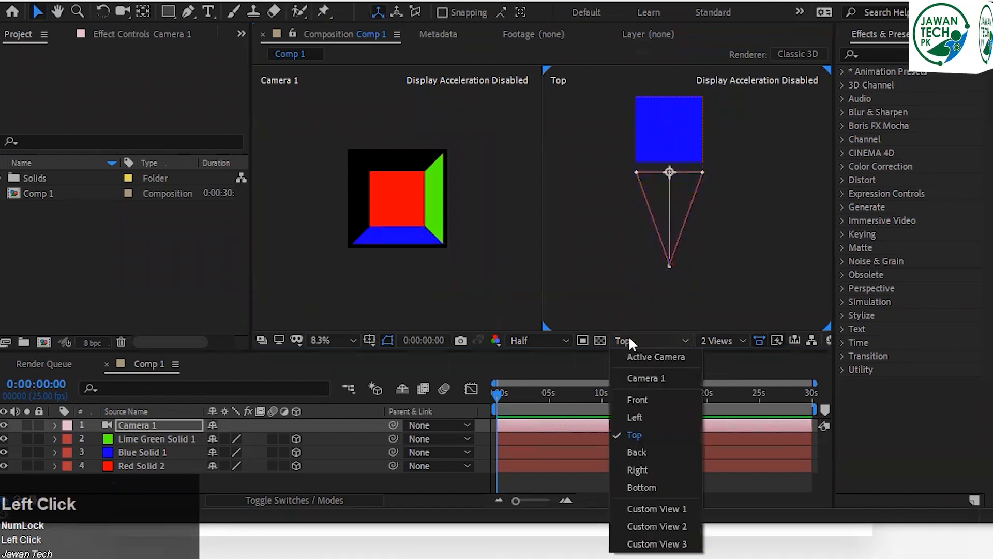
pyautogui.click(315, 241)
pyautogui.click(656, 338)
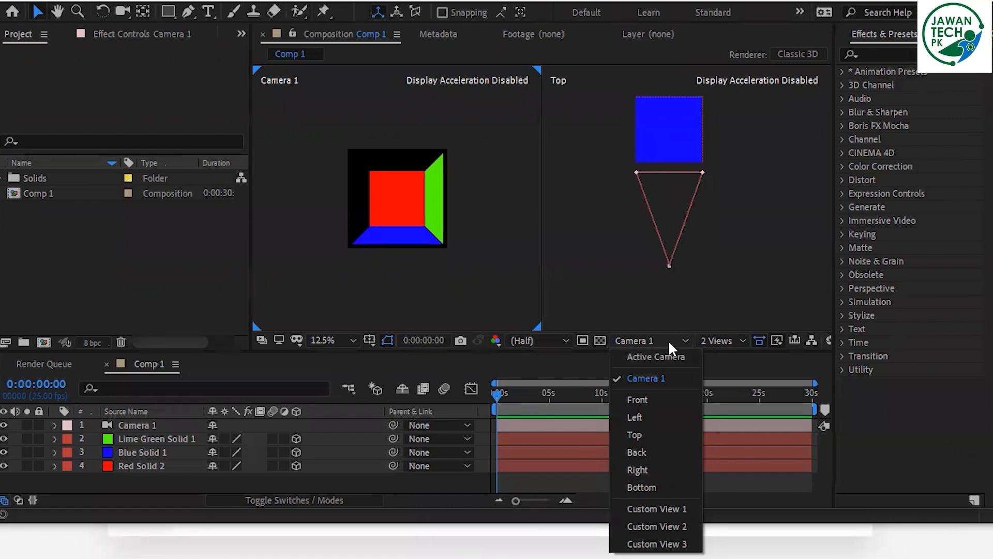
# Move Camera 1 closer to the box, to about Z -1761, and expand its Transform properties.
pyautogui.click(671, 260)
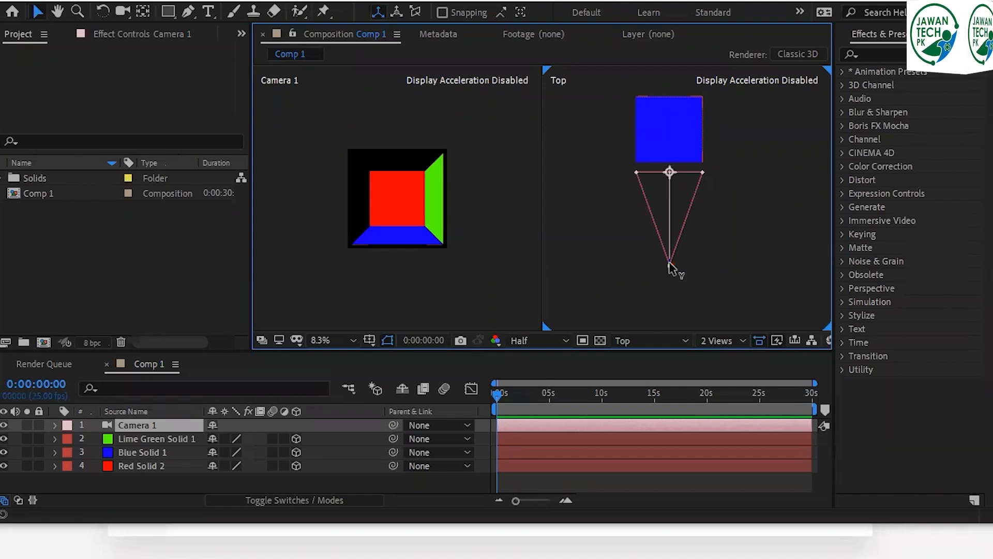
pyautogui.moveTo(666, 278); pyautogui.dragTo(674, 250)
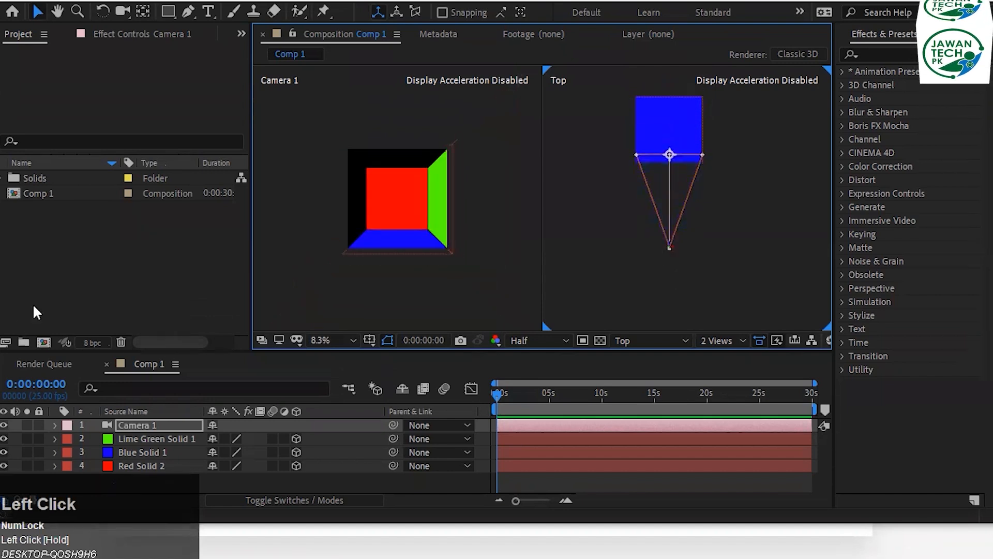
pyautogui.click(55, 425)
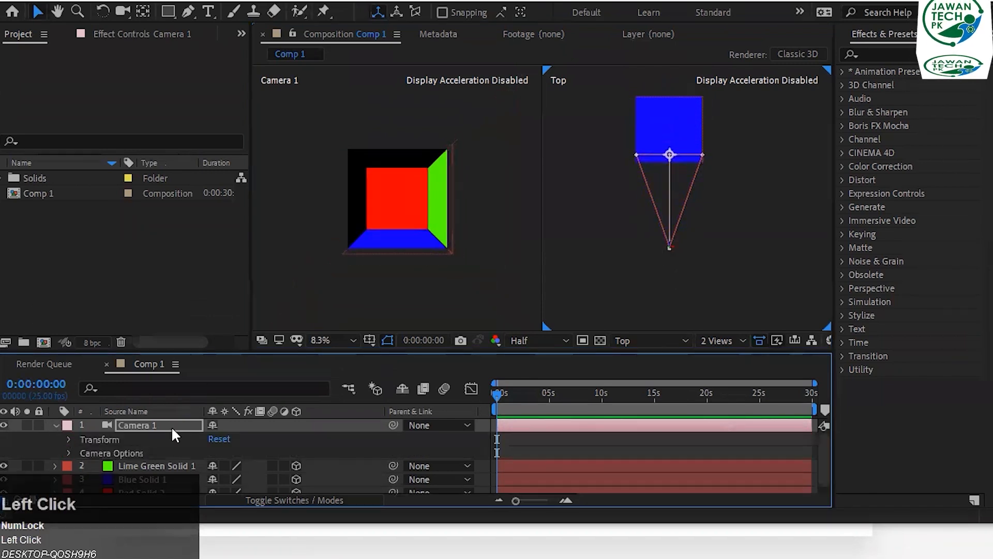
pyautogui.moveTo(352, 357); pyautogui.dragTo(355, 320)
pyautogui.click(67, 404)
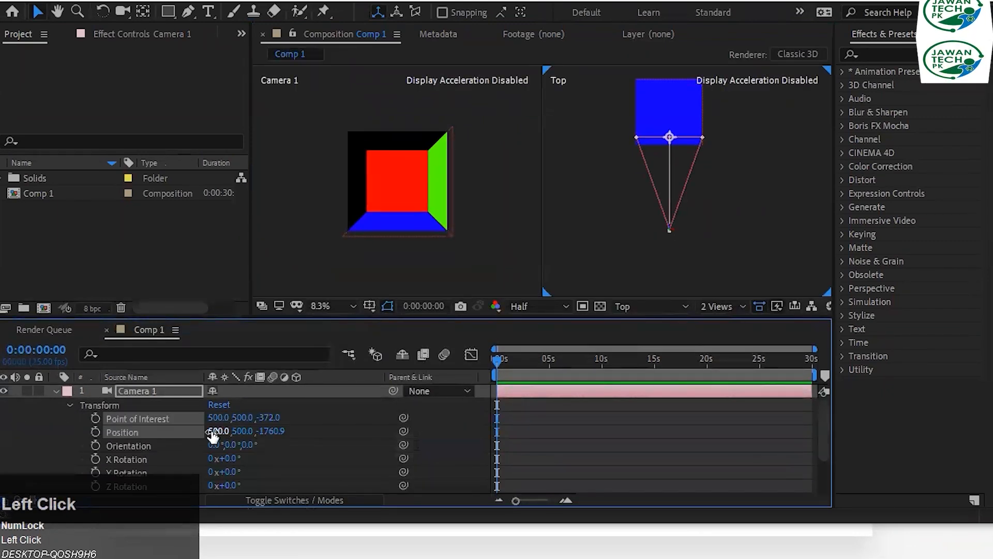
# Try changing Camera 1's X position and its orientation, undoing each change.
pyautogui.moveTo(213, 432); pyautogui.dragTo(5, 325)
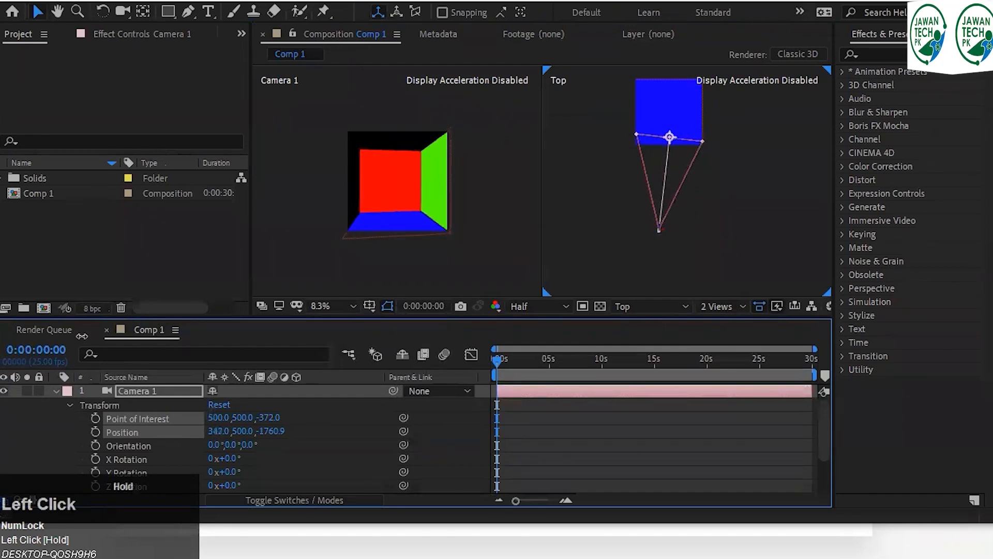
pyautogui.hotkey('ctrl', 'z')
pyautogui.moveTo(230, 445)
pyautogui.mouseDown()
pyautogui.moveTo(290, 445)
pyautogui.moveTo(222, 445)
pyautogui.mouseUp()
pyautogui.hotkey('ctrl', 'z')
# Set Camera 1's Zoom to 1113.9 pixels and turn on Depth of Field in its Camera Options.
pyautogui.scroll(-2, 250, 449)
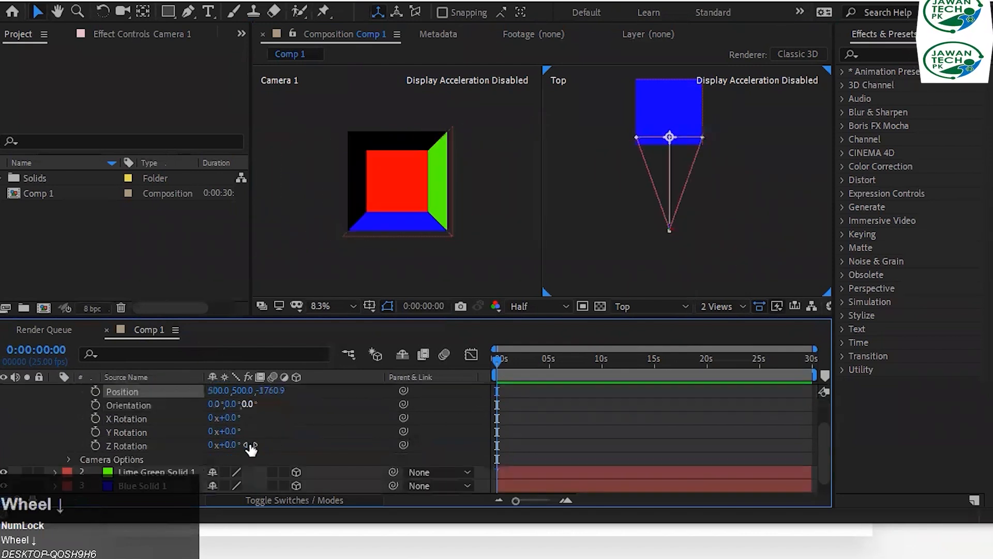
pyautogui.scroll(-1, 122, 477)
pyautogui.click(68, 445)
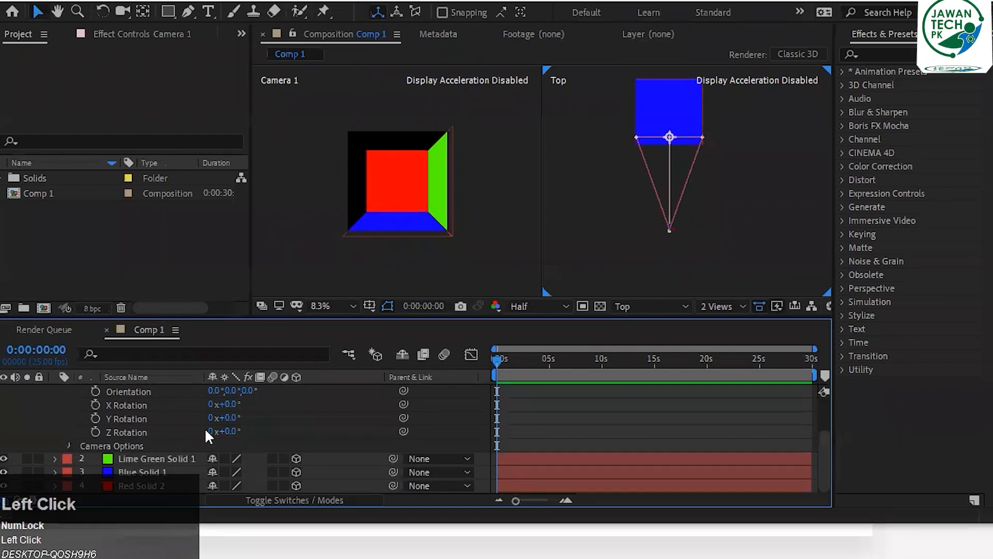
pyautogui.scroll(-3, 202, 431)
pyautogui.scroll(3, 205, 436)
pyautogui.moveTo(215, 406); pyautogui.dragTo(98, 397)
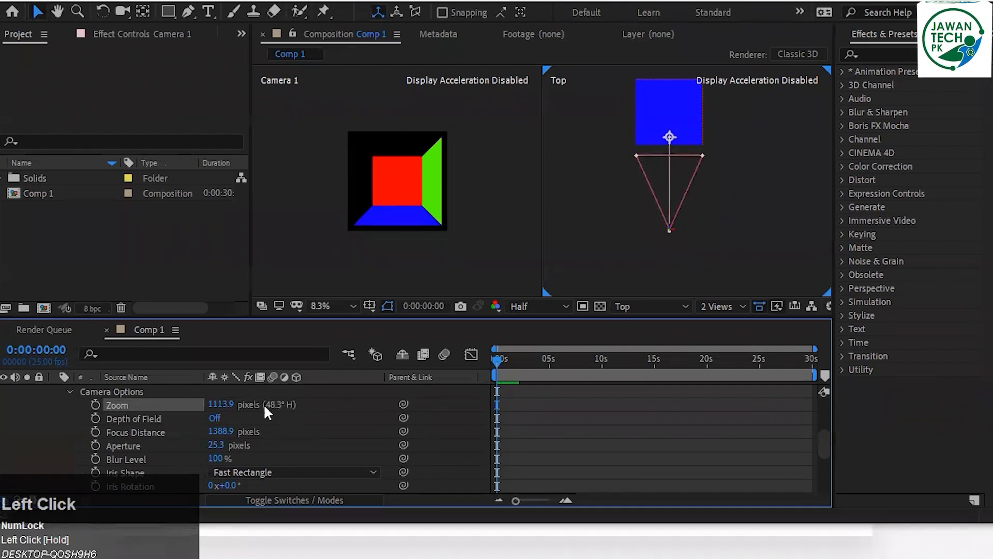
pyautogui.click(216, 417)
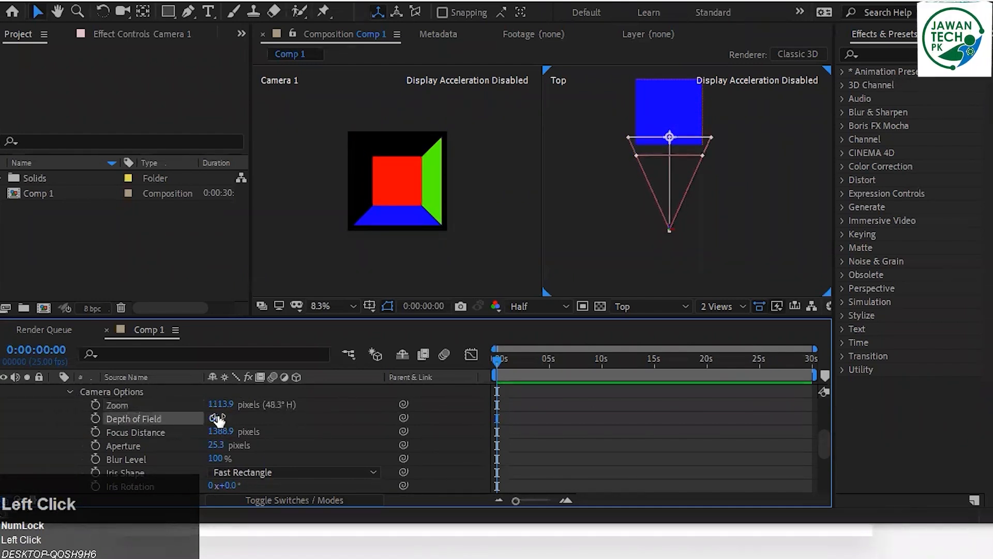
pyautogui.click(216, 417)
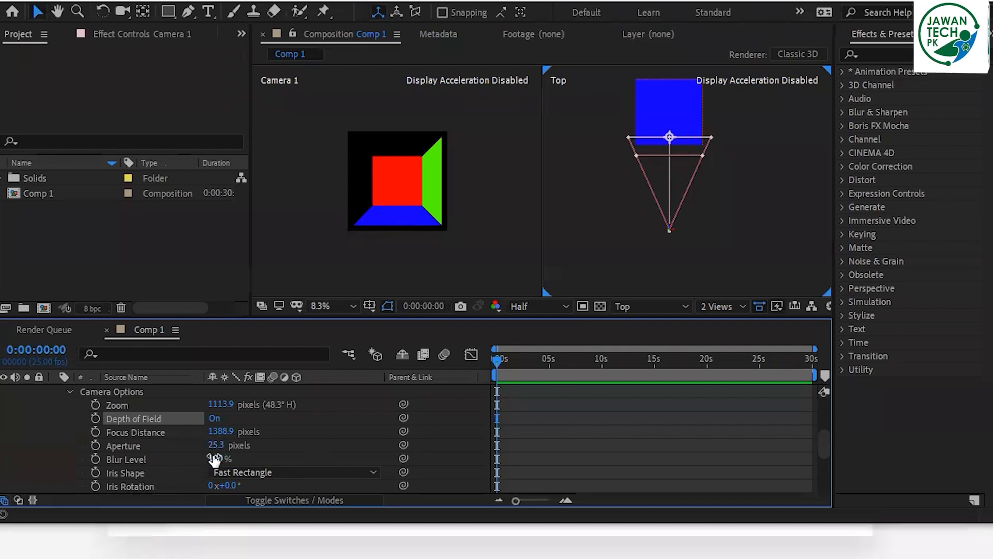
# Try different Focus Distance and Aperture values for Camera 1, undoing each change.
pyautogui.moveTo(220, 434); pyautogui.dragTo(458, 396)
pyautogui.hotkey('ctrl', 'z')
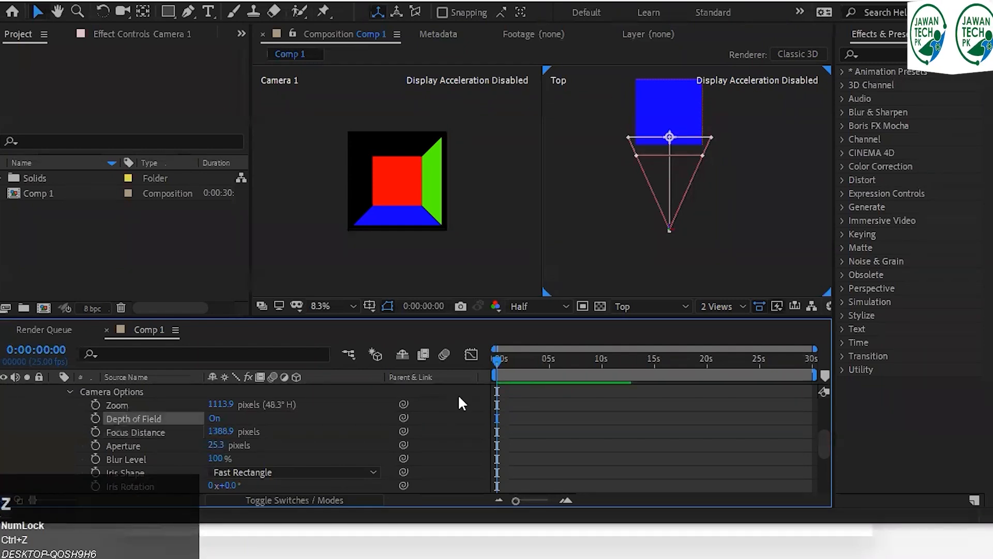
pyautogui.moveTo(211, 443); pyautogui.dragTo(235, 421)
pyautogui.hotkey('ctrl', 'z')
# Set Camera 1's Blur Level to 383%.
pyautogui.moveTo(226, 457); pyautogui.dragTo(93, 461)
pyautogui.moveTo(212, 460); pyautogui.dragTo(295, 479)
# Try the Square iris shape for Camera 1, and restore Fast Rectangle.
pyautogui.click(295, 478)
pyautogui.click(297, 346)
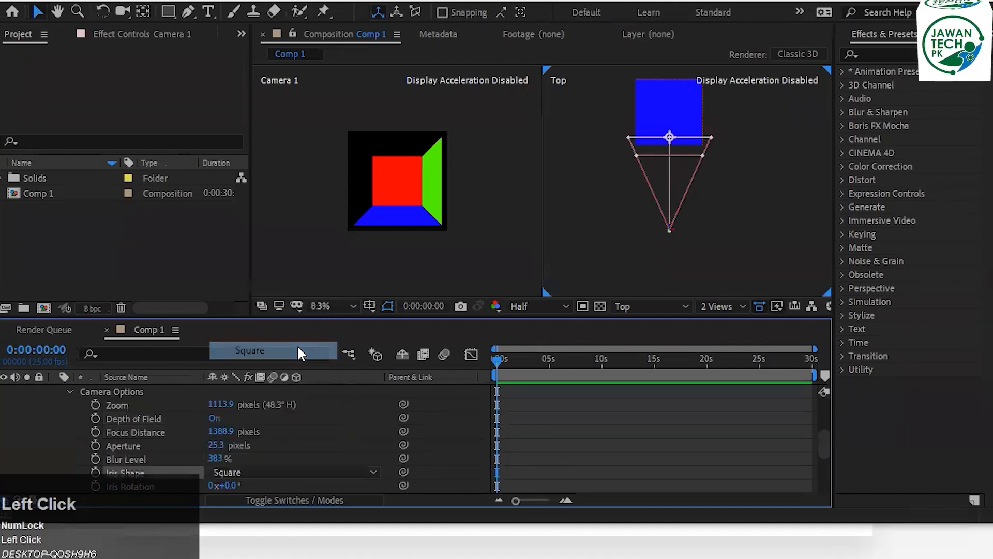
pyautogui.click(277, 473)
pyautogui.click(266, 246)
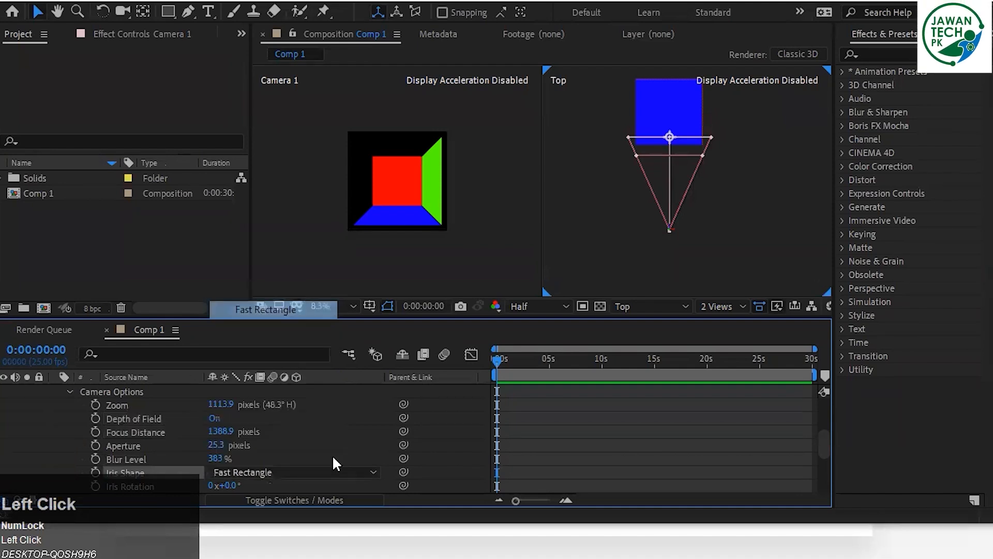
# Try changing Camera 1's Iris Rotation, Iris Roundness and Highlight Threshold, undoing each change.
pyautogui.scroll(-3, 341, 468)
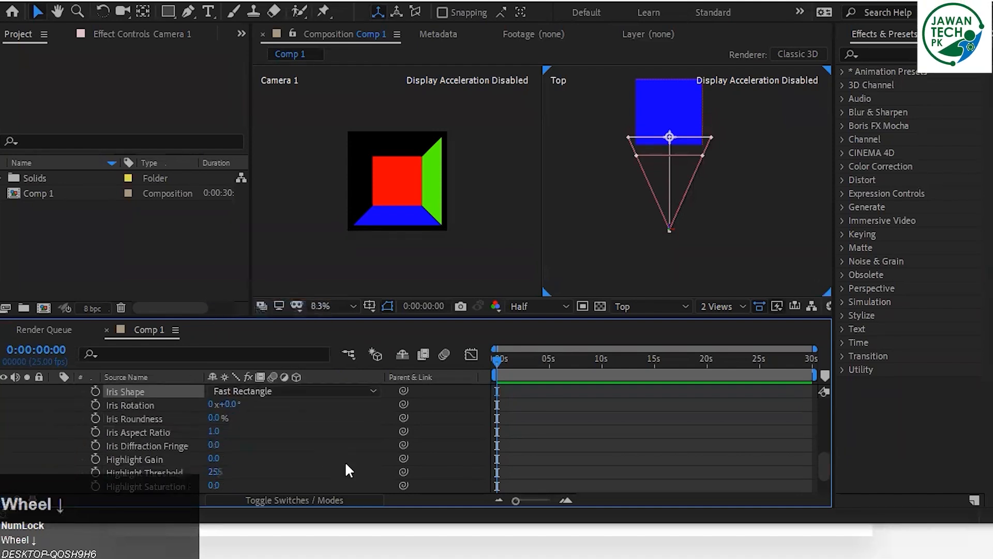
pyautogui.click(223, 404)
pyautogui.hotkey('ctrl', 'z')
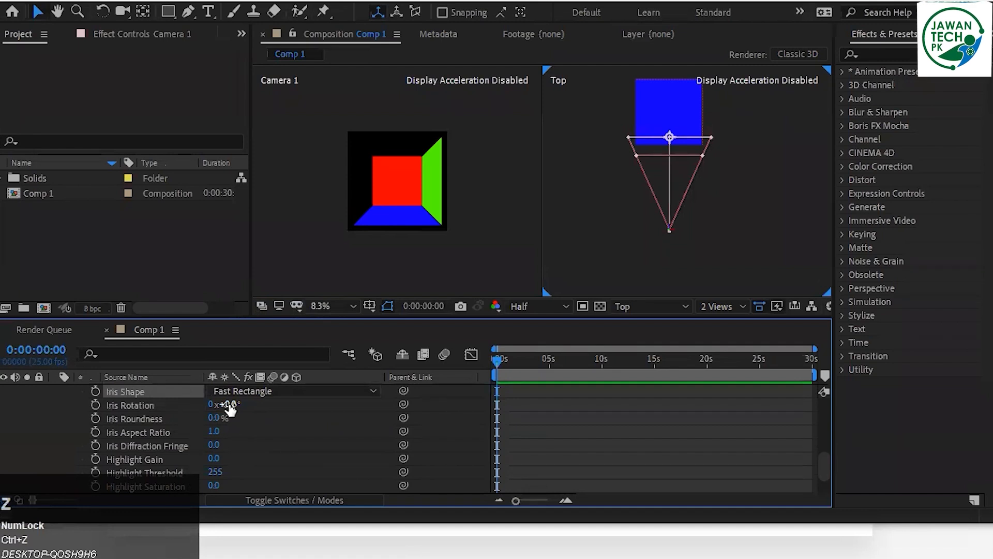
pyautogui.click(228, 404)
pyautogui.hotkey('ctrl', 'z')
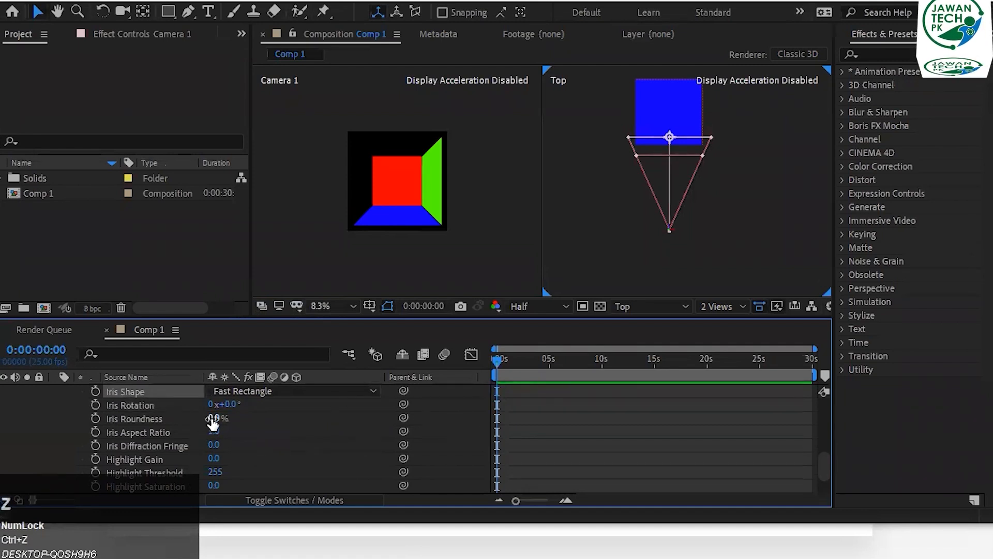
pyautogui.click(212, 423)
pyautogui.hotkey('ctrl', 'z')
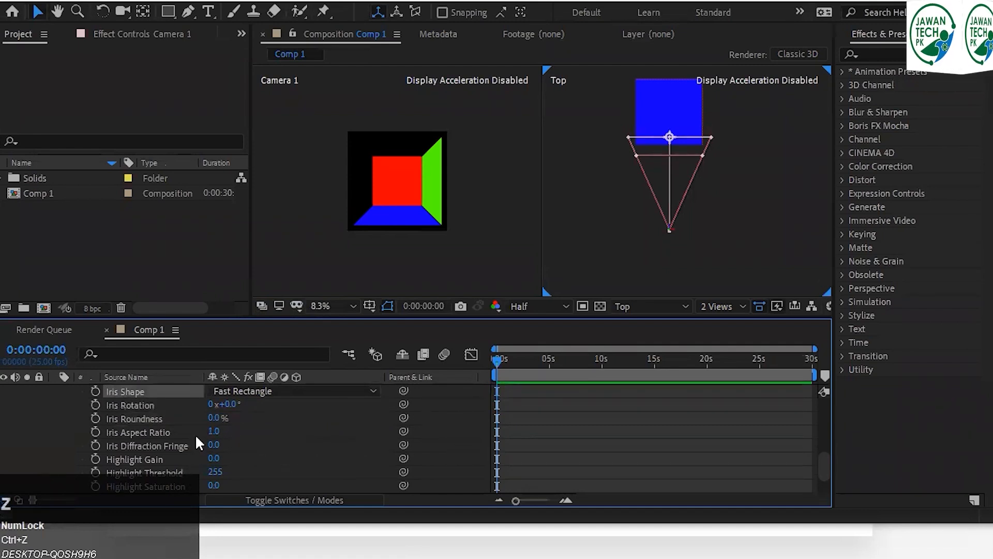
pyautogui.scroll(-1, 196, 439)
pyautogui.click(226, 433)
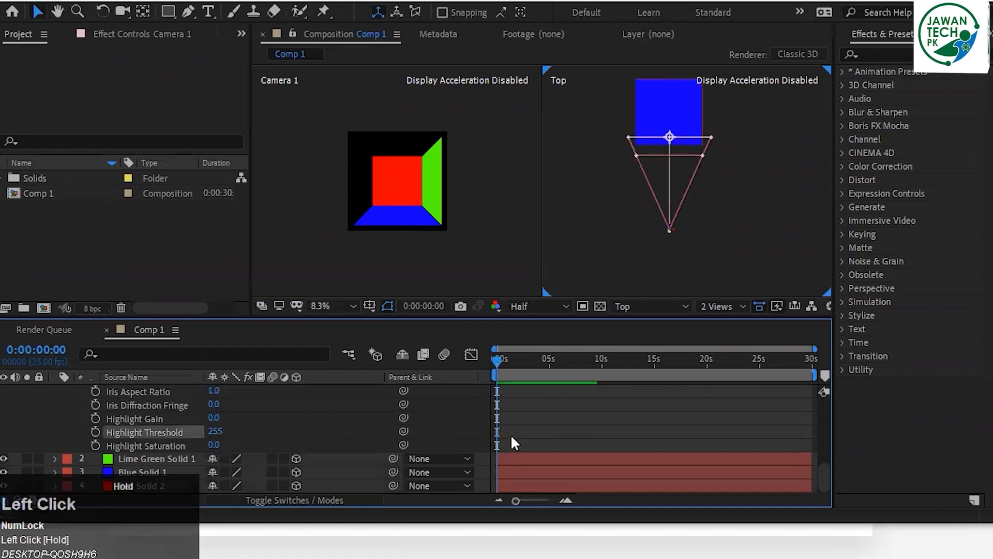
pyautogui.hotkey('ctrl', 'z')
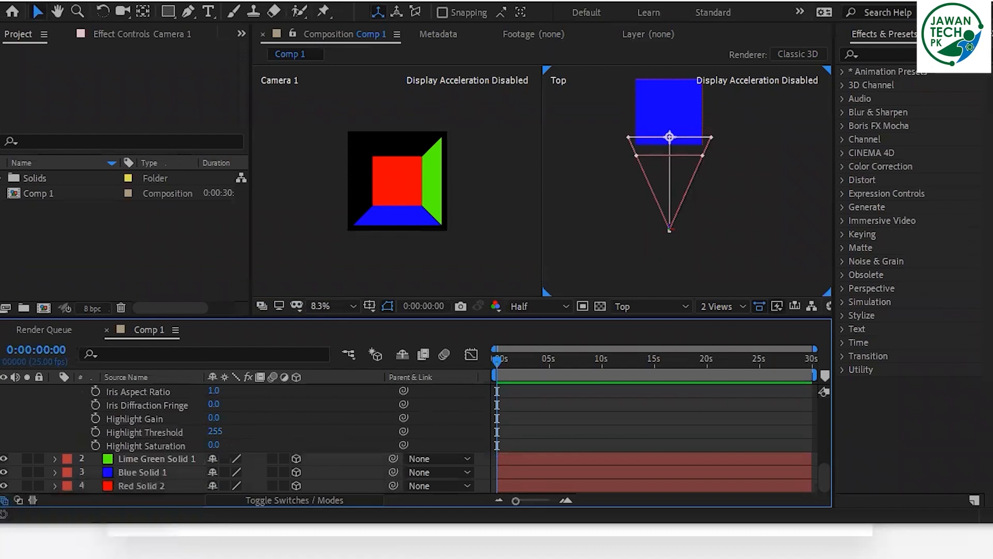
# Save the project and collapse Camera 1's Camera Options to return to its Transform properties.
pyautogui.hotkey('ctrl', 's')
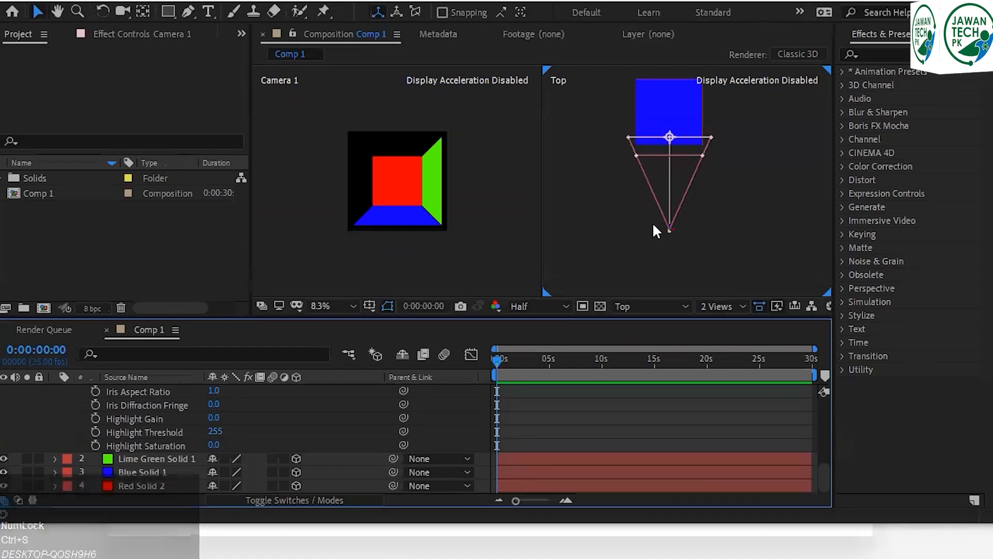
pyautogui.scroll(3, 93, 492)
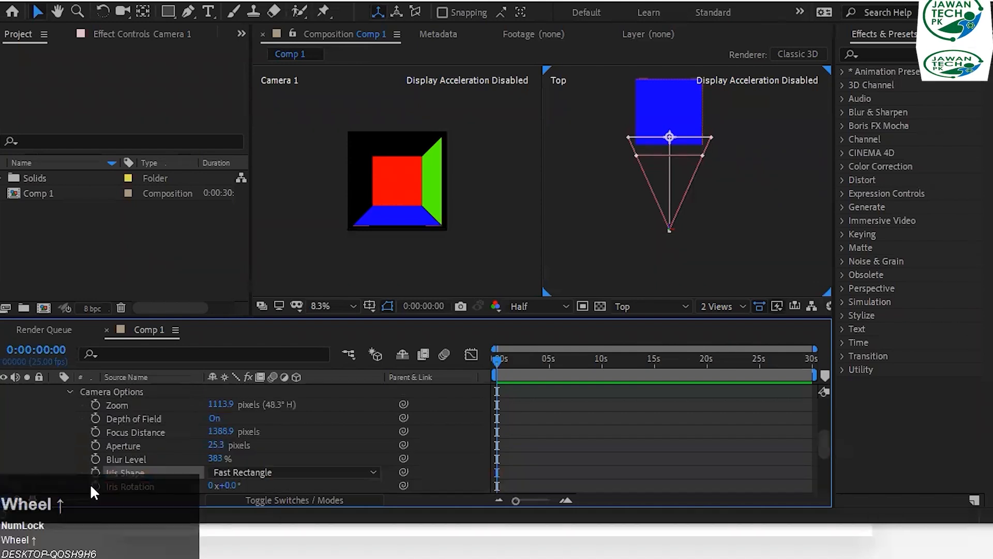
pyautogui.click(70, 391)
pyautogui.scroll(2, 134, 417)
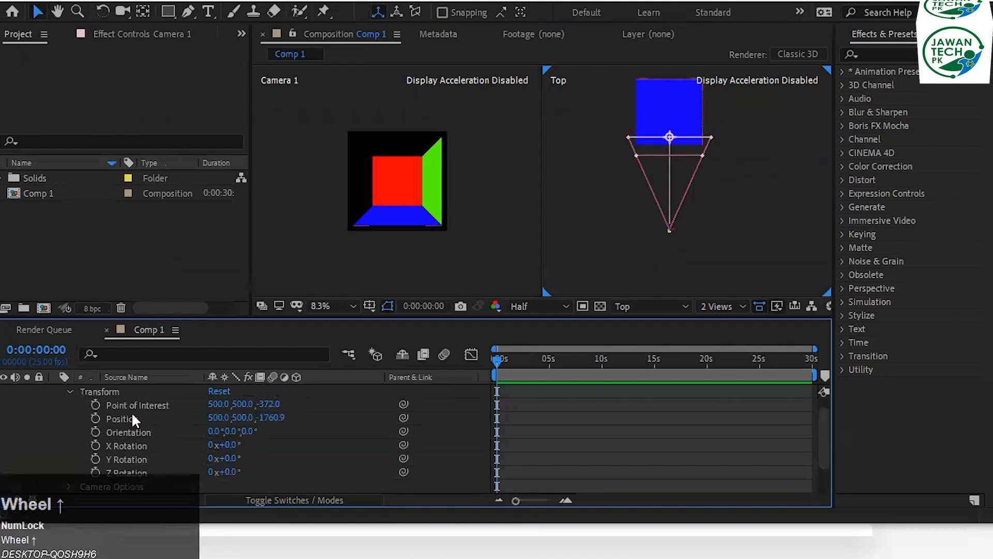
# Enable Position keyframing for Camera 1 at 0:00:00:00 and set its X position to -624.0.
pyautogui.click(96, 418)
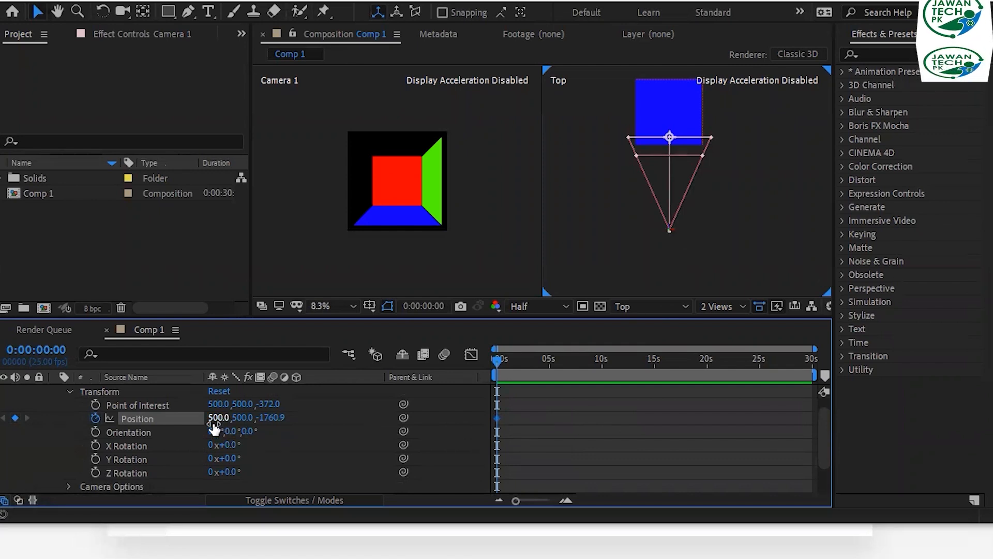
pyautogui.moveTo(216, 417); pyautogui.dragTo(159, 418)
pyautogui.hotkey('ctrl', 'z')
pyautogui.moveTo(218, 417); pyautogui.dragTo(128, 414)
pyautogui.moveTo(223, 417); pyautogui.dragTo(174, 430)
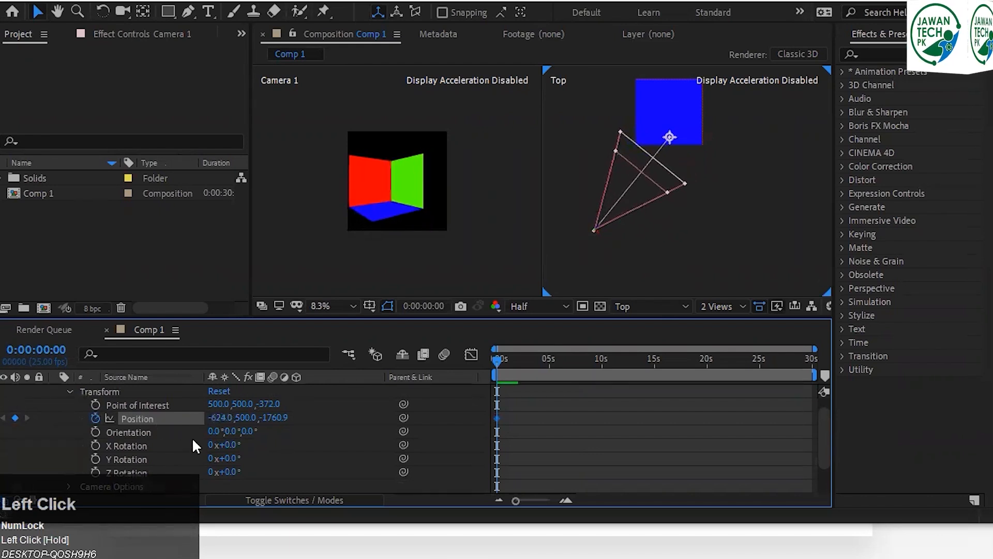
# Move Camera 1 farther back from the box by setting its Z position to -2469.9.
pyautogui.moveTo(333, 419); pyautogui.dragTo(670, 436)
pyautogui.hotkey('ctrl', 'z')
pyautogui.moveTo(462, 412); pyautogui.dragTo(541, 425)
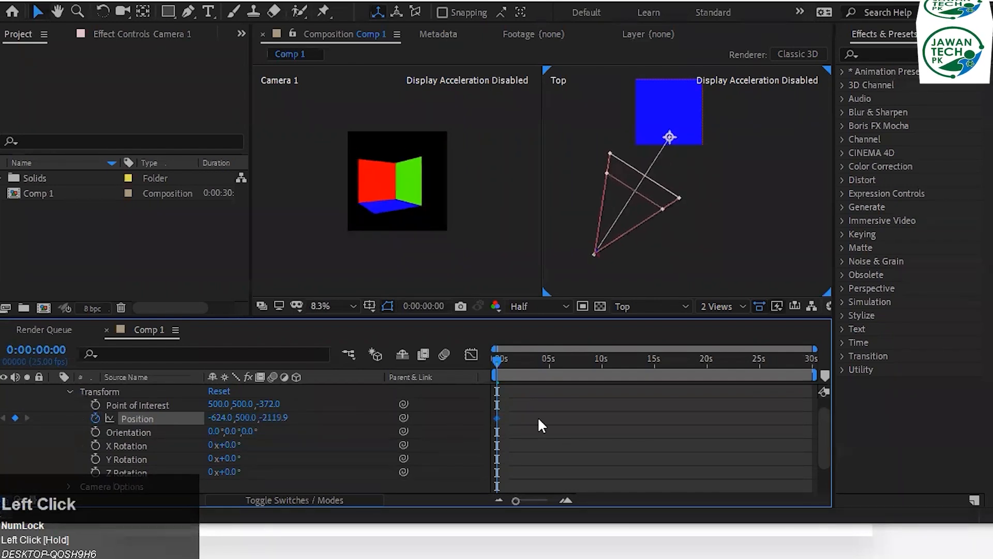
pyautogui.moveTo(275, 417); pyautogui.dragTo(123, 487)
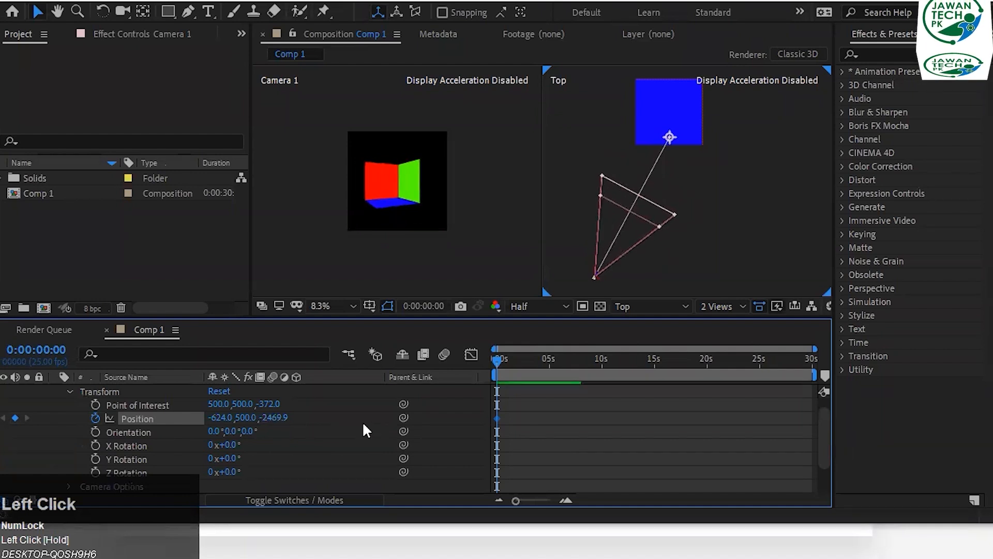
# Set Camera 1's Point of Interest to 572.0, 500.0, 220.0 and its Z position to -3872.9 at 0:00:00:00.
pyautogui.moveTo(281, 418); pyautogui.dragTo(29, 416)
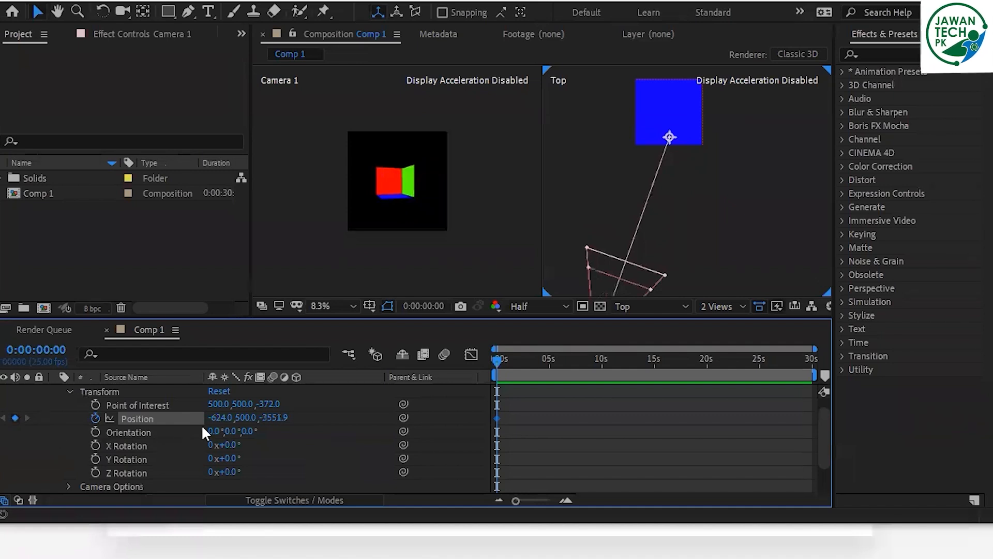
pyautogui.moveTo(268, 405); pyautogui.dragTo(787, 452)
pyautogui.moveTo(237, 412); pyautogui.dragTo(344, 401)
pyautogui.hotkey('ctrl', 'z')
pyautogui.moveTo(216, 404); pyautogui.dragTo(234, 366)
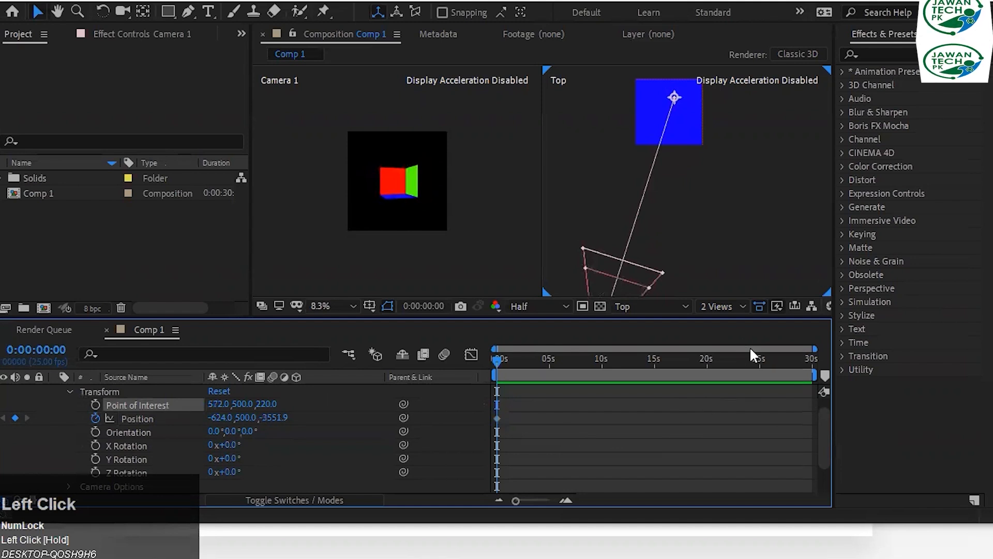
pyautogui.moveTo(276, 418); pyautogui.dragTo(120, 485)
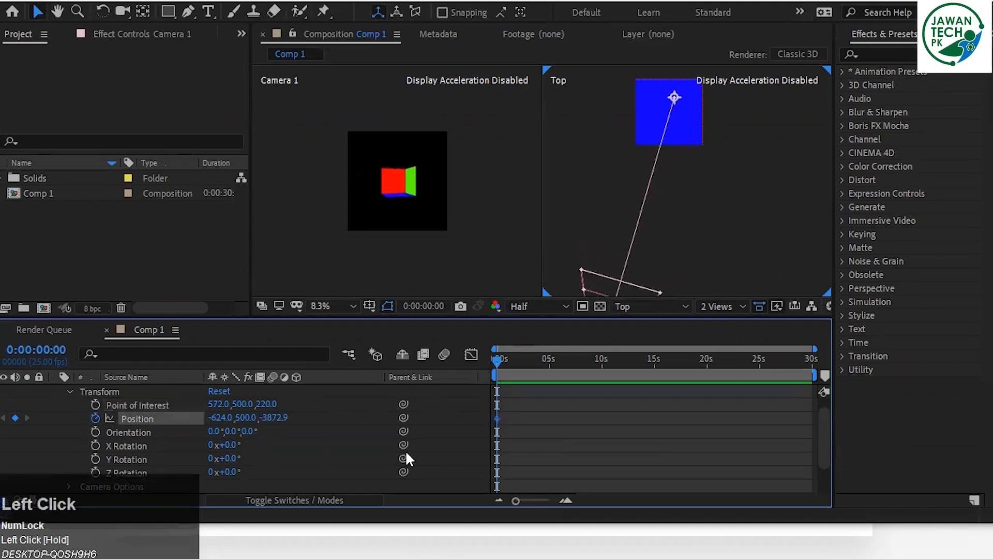
# Add a Position keyframe for Camera 1 at 0:00:04:21 with its X and Z values set to 500.
pyautogui.moveTo(498, 361); pyautogui.dragTo(547, 361)
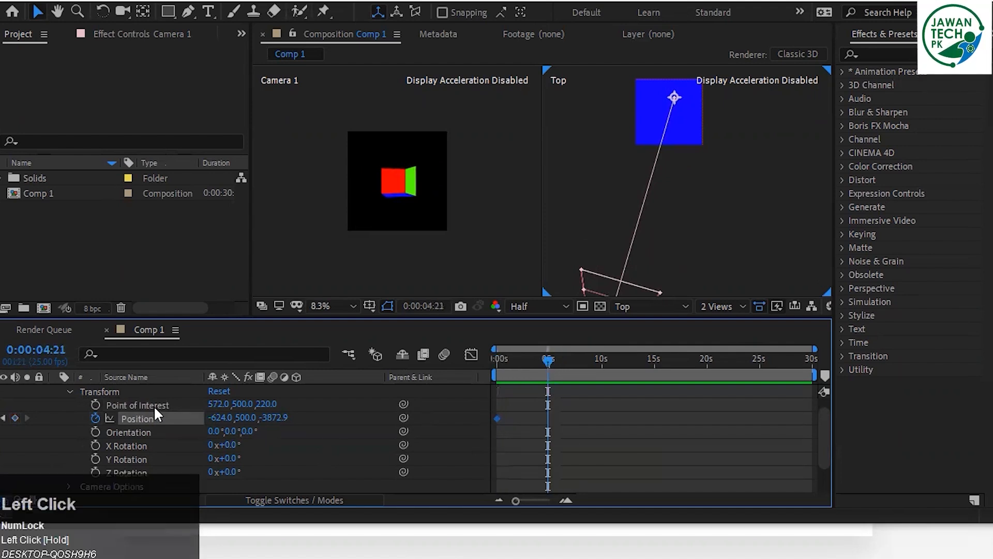
pyautogui.click(221, 420)
pyautogui.write('500')
pyautogui.press('Return')
pyautogui.click(272, 417)
pyautogui.write('500')
pyautogui.press('Return')
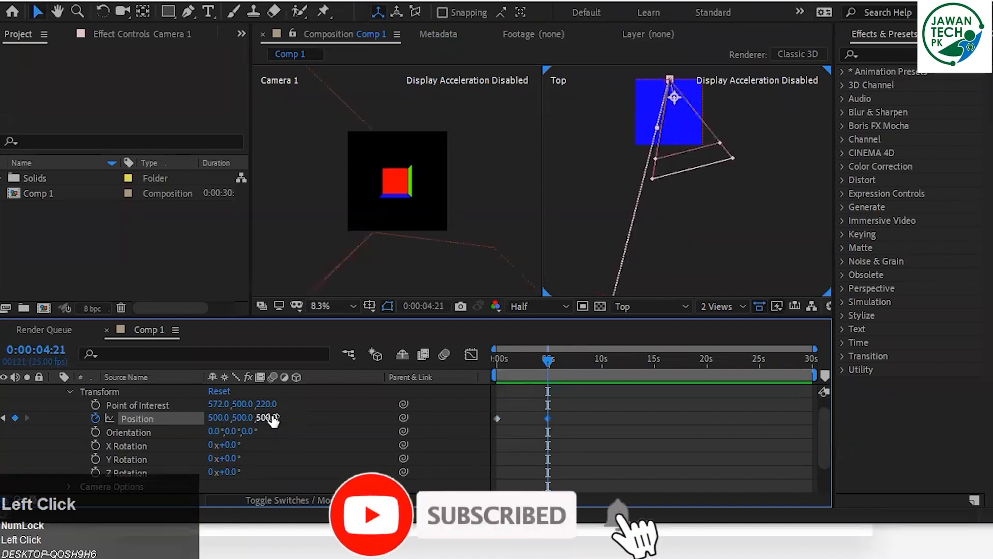
# Pull Camera 1 back out of the box by setting its Z position to -1745.0 at 0:00:04:21.
pyautogui.moveTo(265, 417); pyautogui.dragTo(201, 396)
pyautogui.moveTo(45, 418); pyautogui.dragTo(0, 420)
pyautogui.moveTo(267, 418); pyautogui.dragTo(104, 418)
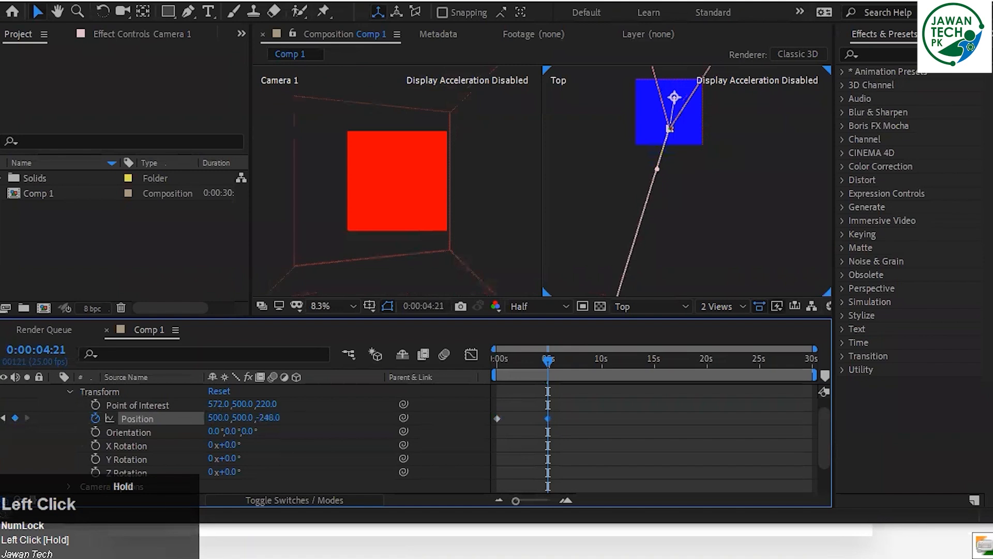
pyautogui.moveTo(273, 420); pyautogui.dragTo(109, 391)
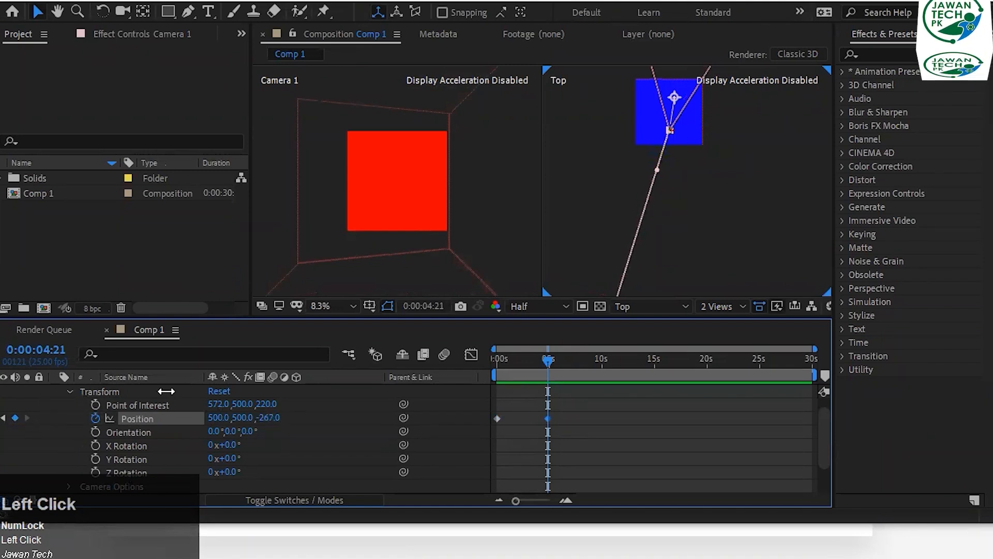
pyautogui.moveTo(270, 418); pyautogui.dragTo(124, 365)
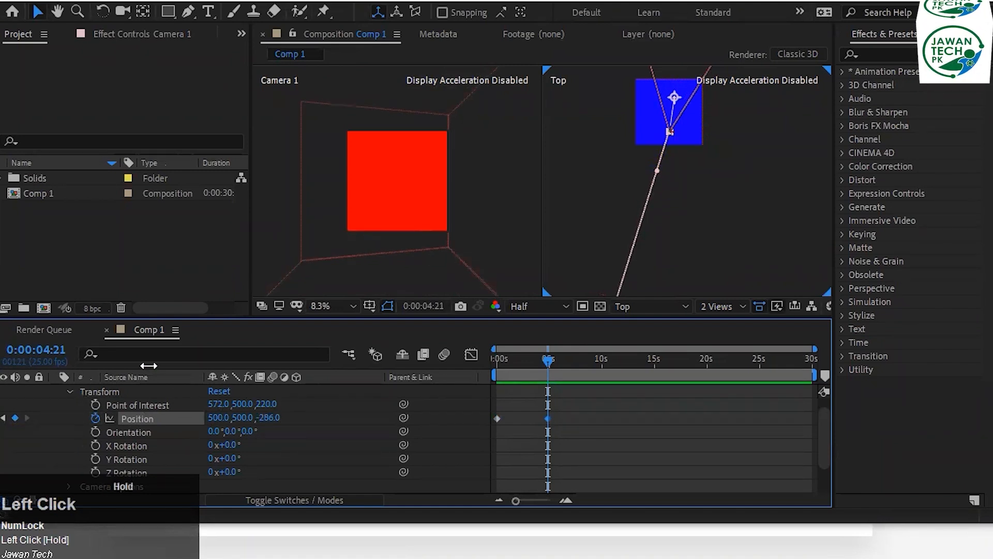
pyautogui.moveTo(269, 422); pyautogui.dragTo(170, 411)
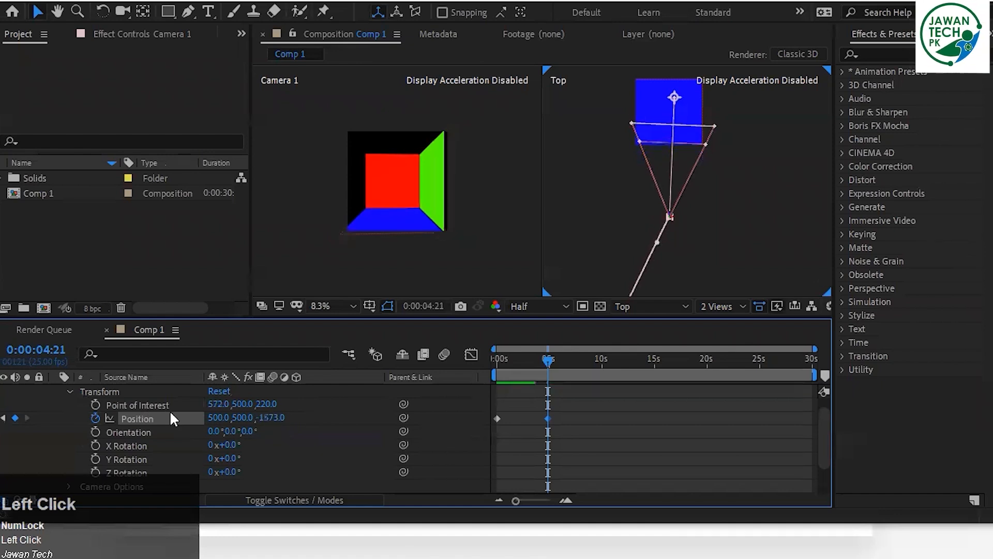
pyautogui.moveTo(273, 419); pyautogui.dragTo(160, 409)
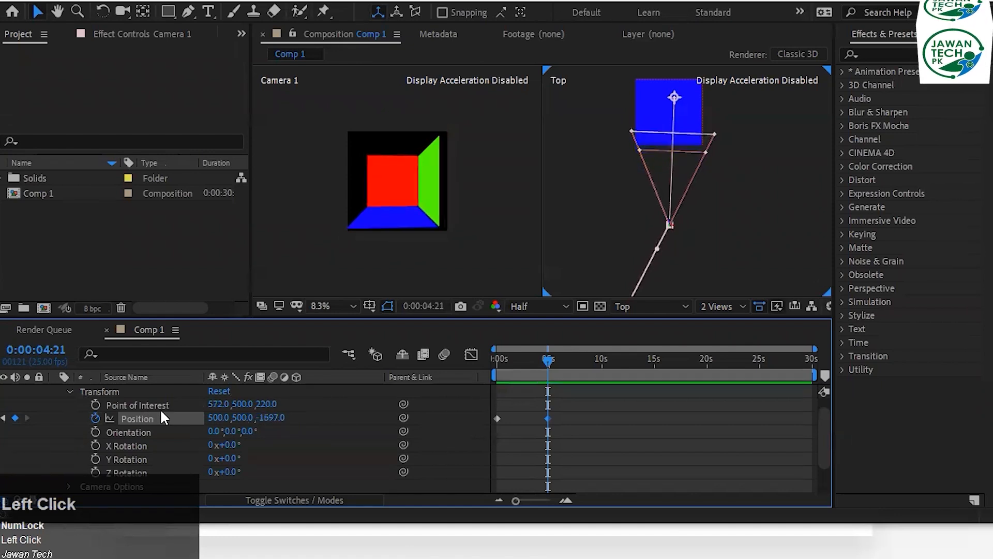
pyautogui.moveTo(263, 419); pyautogui.dragTo(229, 415)
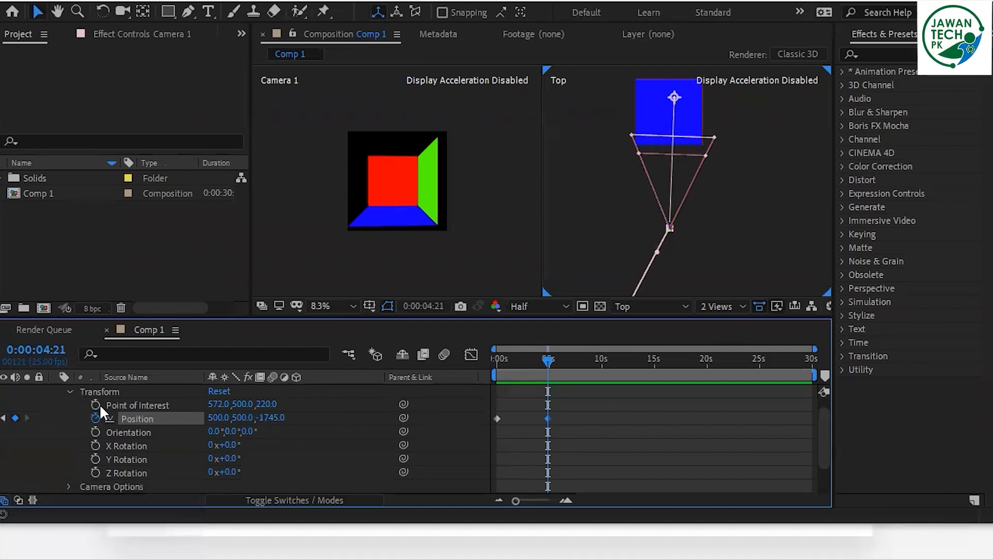
# Enable Point of Interest keyframing for Camera 1 at 0:00:00:00 and set its X and Z values to 500 at 0:00:04:21.
pyautogui.click(3, 419)
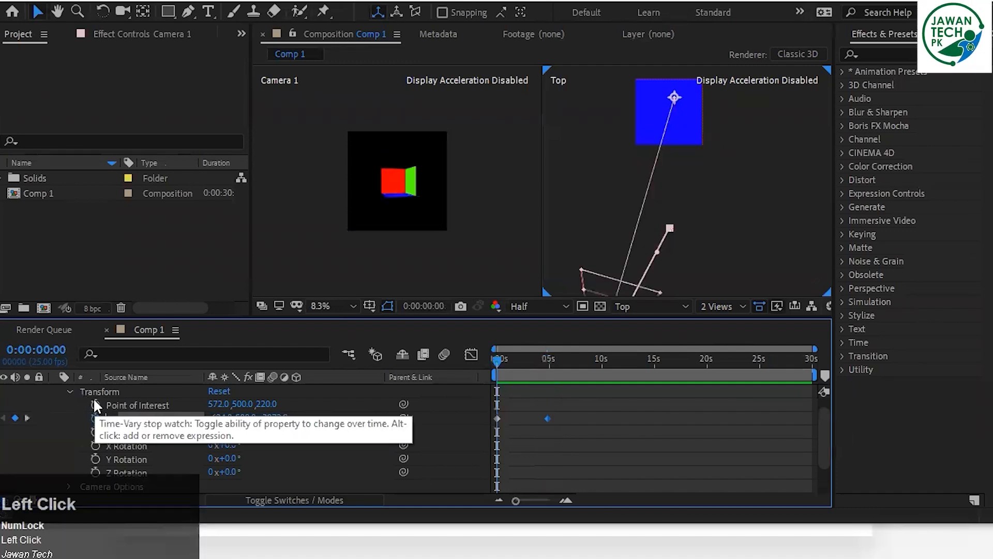
pyautogui.click(95, 404)
pyautogui.click(28, 417)
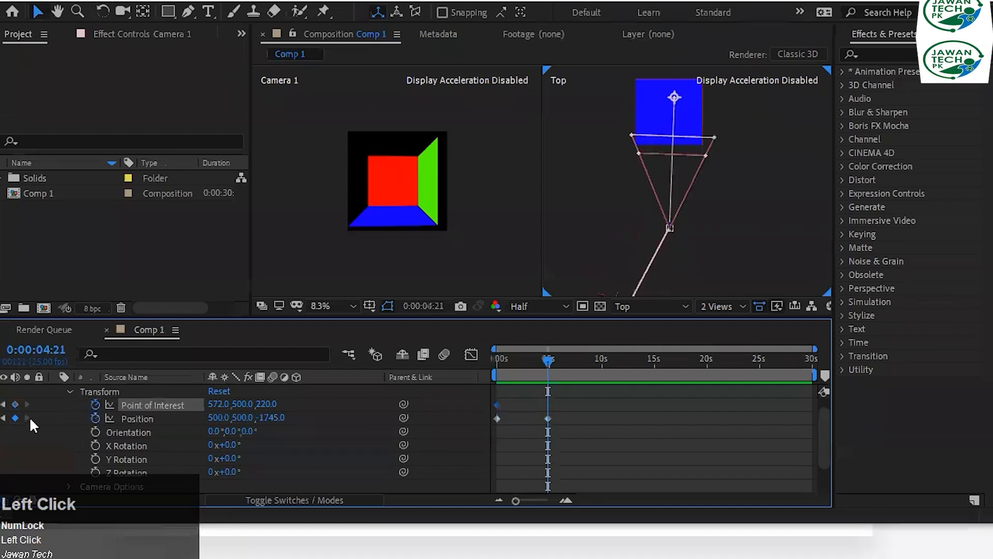
pyautogui.click(266, 404)
pyautogui.write('5')
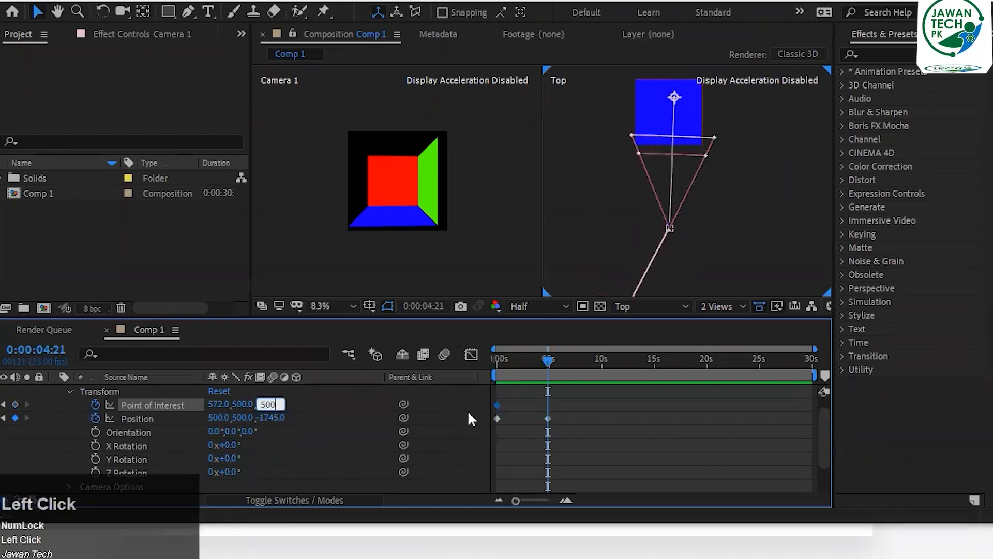
pyautogui.write('00')
pyautogui.press('Tab')
pyautogui.click(217, 404)
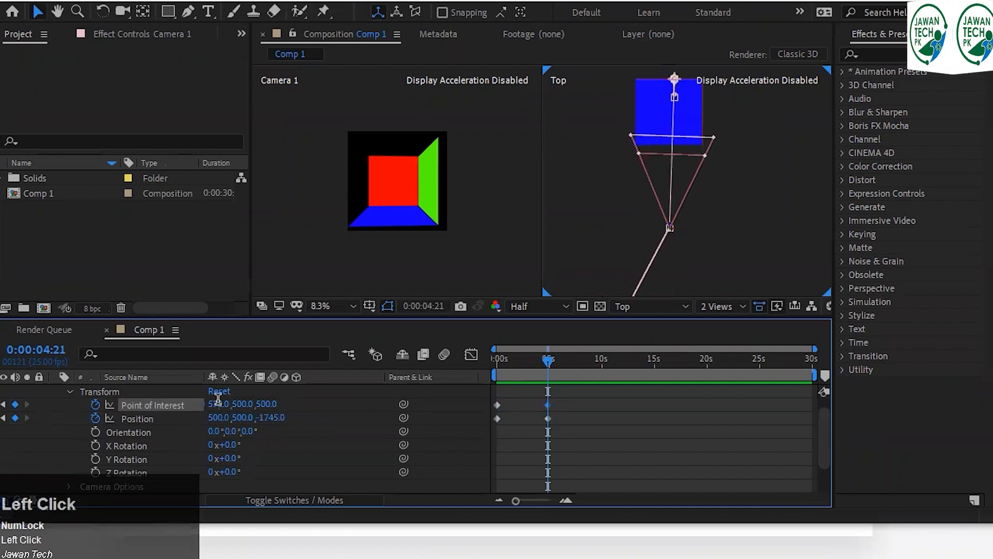
pyautogui.write('500')
pyautogui.press('Return')
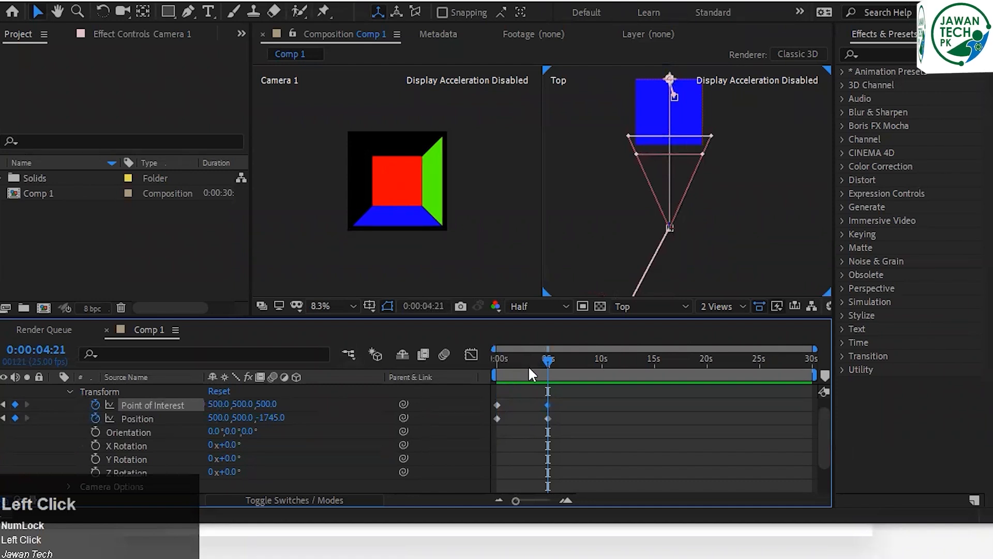
# Preview the camera animation from 0:00:00:00, and return to the Position keyframe at 0:00:04:21.
pyautogui.click(498, 359)
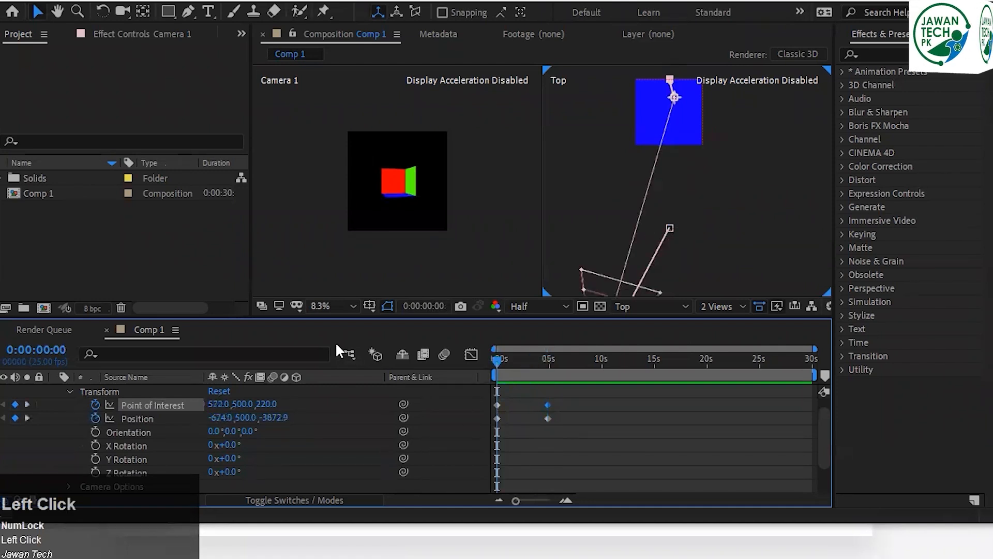
pyautogui.press('space')
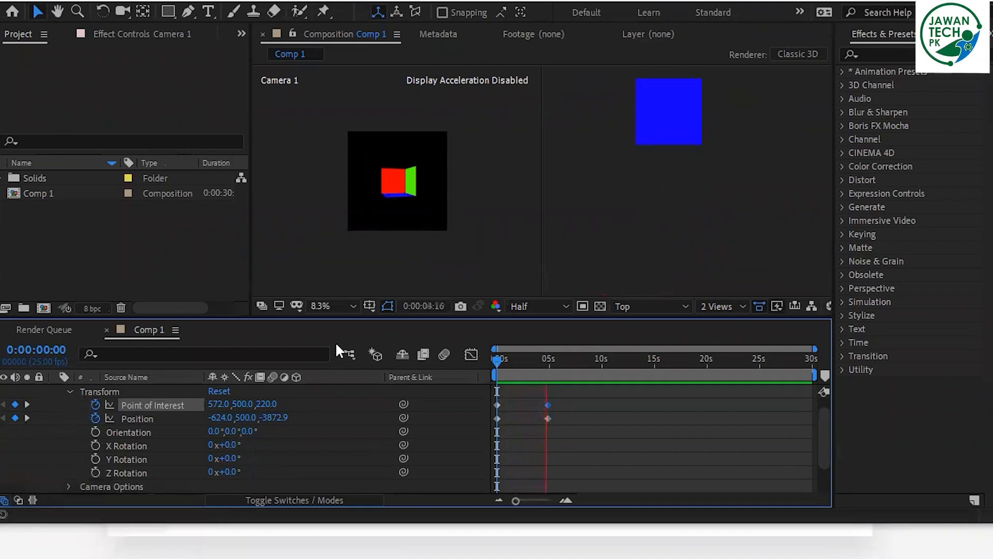
pyautogui.press('space')
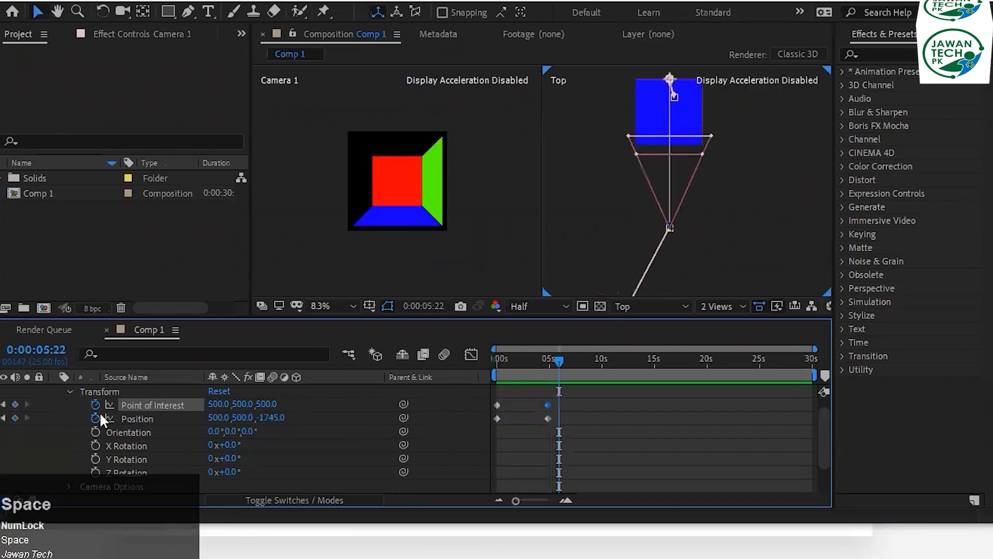
pyautogui.click(4, 418)
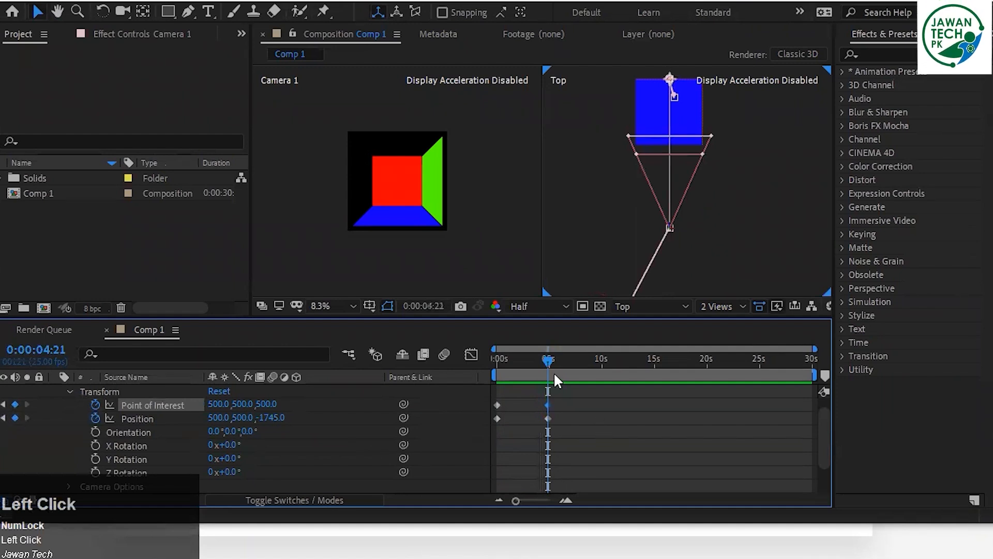
# Save the project and replay the camera move from near the start of the composition.
pyautogui.moveTo(547, 361); pyautogui.dragTo(498, 363)
pyautogui.hotkey('ctrl', 's')
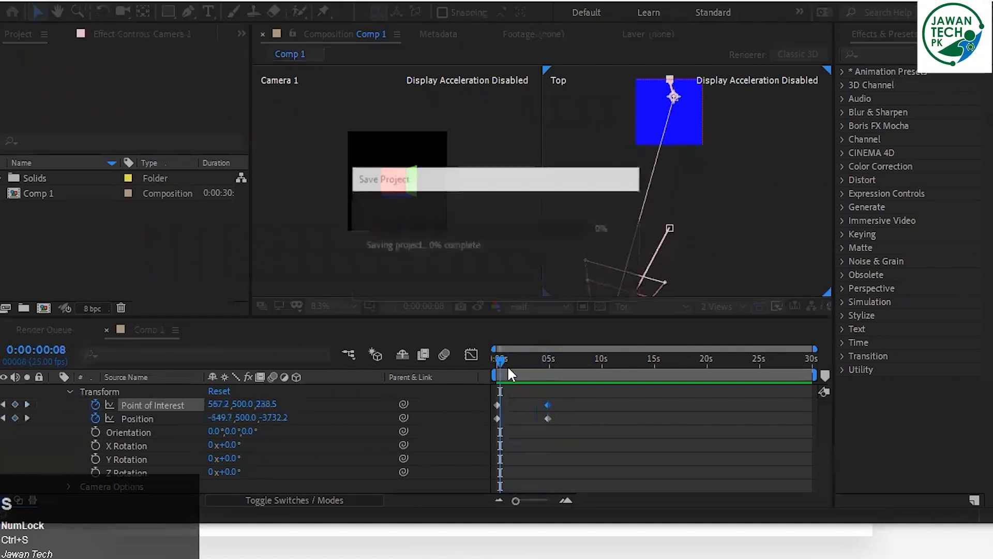
pyautogui.press('space')
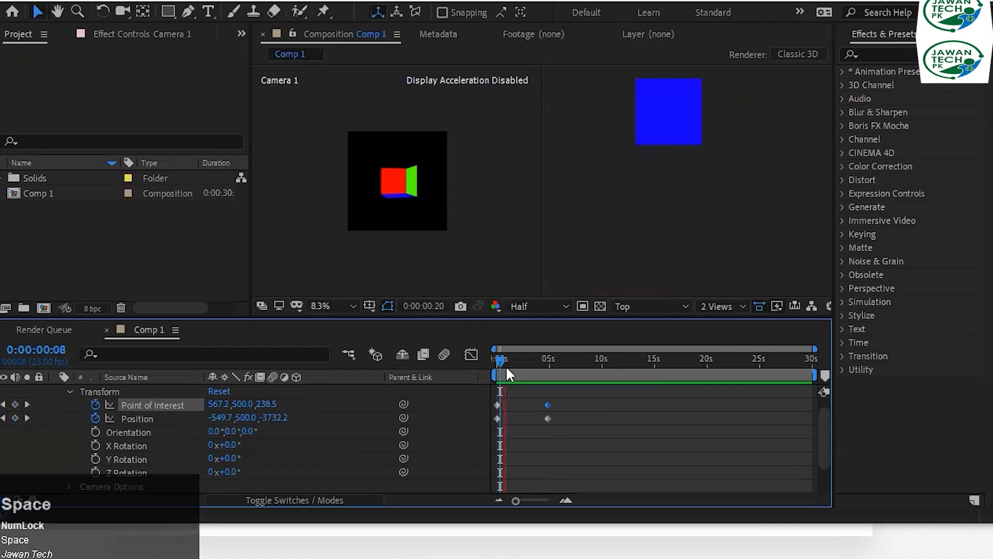
pyautogui.click(720, 237)
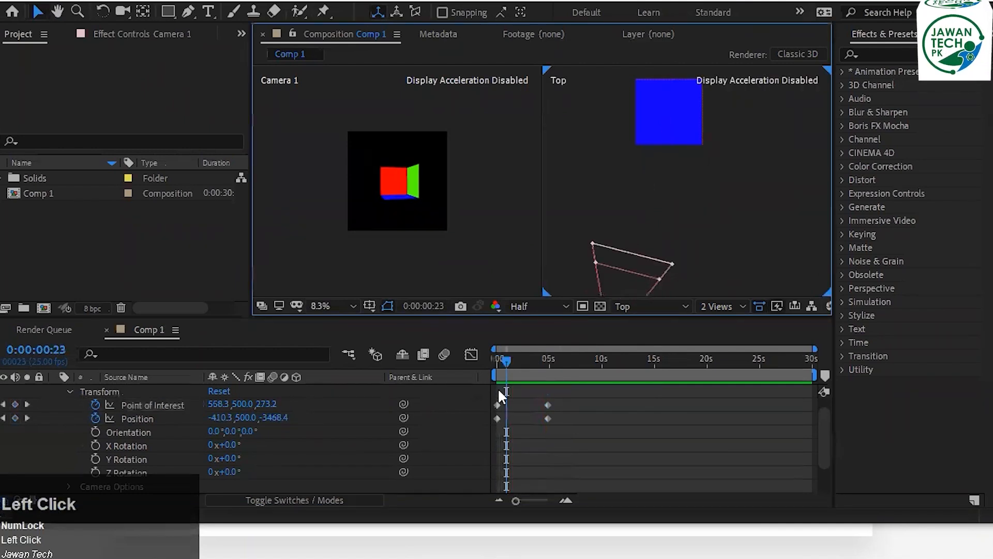
pyautogui.moveTo(507, 363); pyautogui.dragTo(496, 365)
pyautogui.press('space')
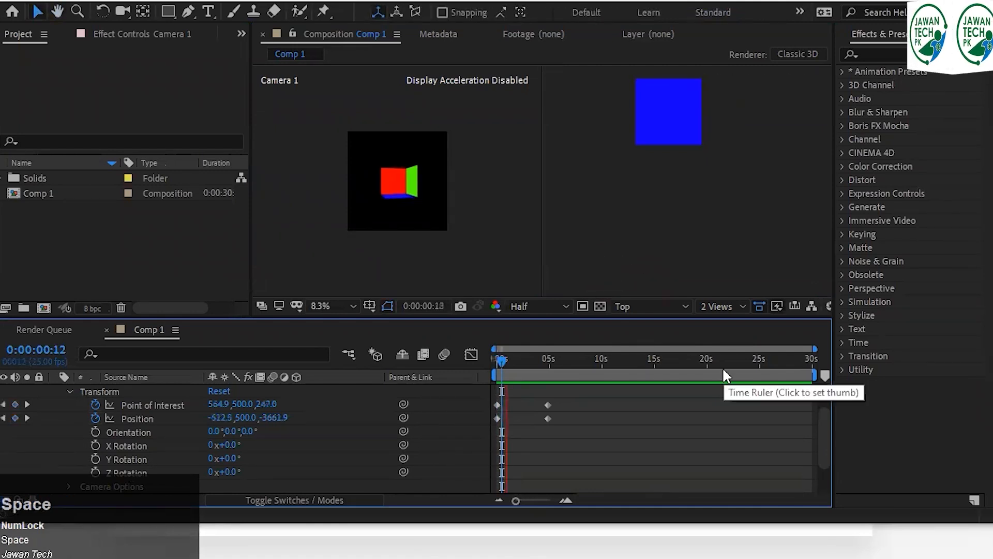
# Step through the camera move frame by frame from 0:00:00:00 to 0:00:02:07 to check its pace.
pyautogui.click(509, 368)
pyautogui.moveTo(488, 365); pyautogui.dragTo(484, 367)
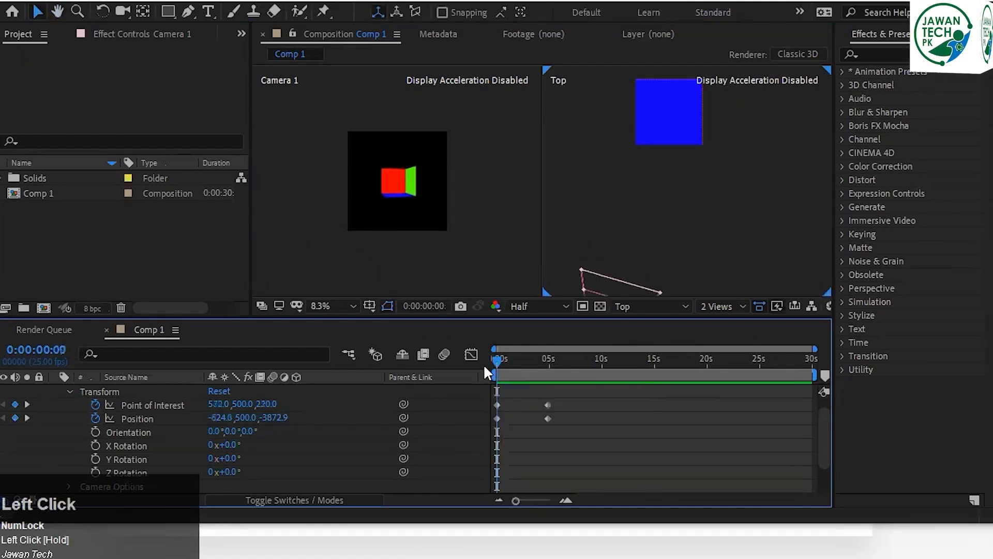
pyautogui.press('pagedown')
pyautogui.press('pagedown')
pyautogui.press('pagedown')
pyautogui.press('pagedown')
pyautogui.press('pagedown')
pyautogui.press('pagedown')
pyautogui.press('pagedown')
pyautogui.press('pagedown')
pyautogui.press('pagedown')
pyautogui.press('pagedown')
pyautogui.press('pagedown')
pyautogui.press('pagedown')
pyautogui.press('pagedown')
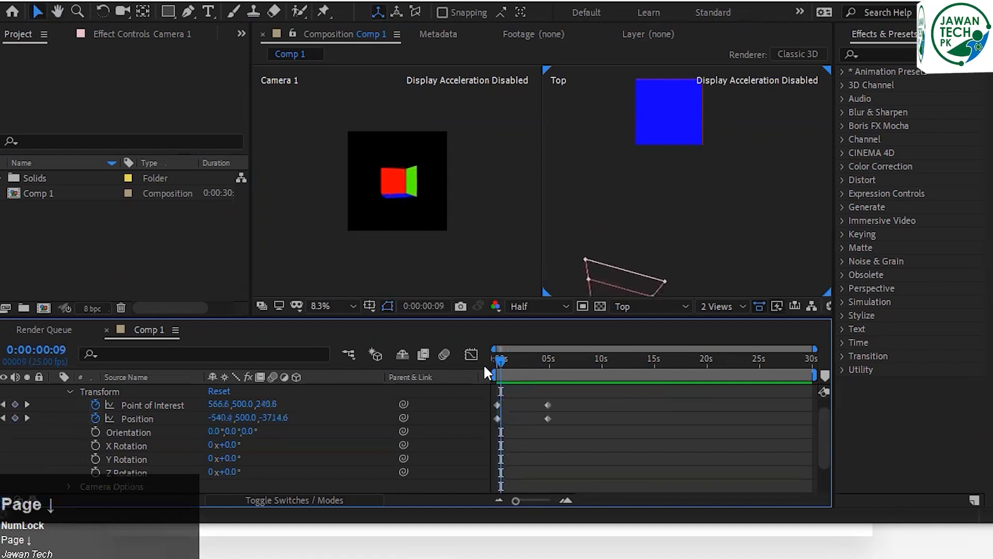
pyautogui.press('pagedown')
pyautogui.press('pagedown')
pyautogui.press('pagedown')
pyautogui.press('pagedown')
pyautogui.press('pagedown')
pyautogui.press('pagedown')
pyautogui.press('pagedown')
pyautogui.press('pagedown')
pyautogui.press('pagedown')
pyautogui.press('pagedown')
pyautogui.press('pagedown')
pyautogui.press('pagedown')
pyautogui.press('pagedown')
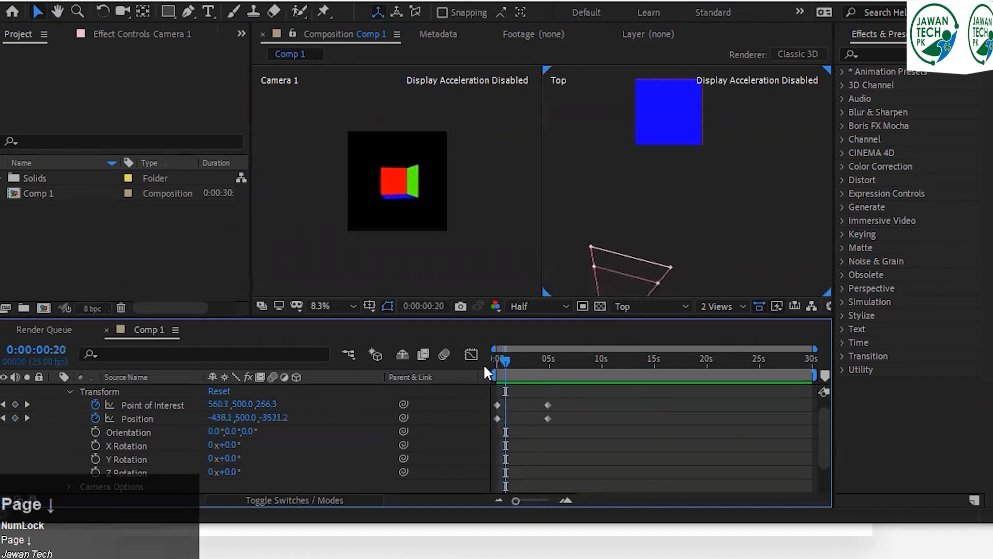
pyautogui.press('pagedown')
pyautogui.press('pagedown')
pyautogui.press('pagedown')
pyautogui.press('pagedown')
pyautogui.press('pagedown')
pyautogui.press('pagedown')
pyautogui.press('pagedown')
pyautogui.press('pagedown')
pyautogui.press('pagedown')
pyautogui.press('pagedown')
pyautogui.press('pagedown')
pyautogui.press('pagedown')
pyautogui.press('pagedown')
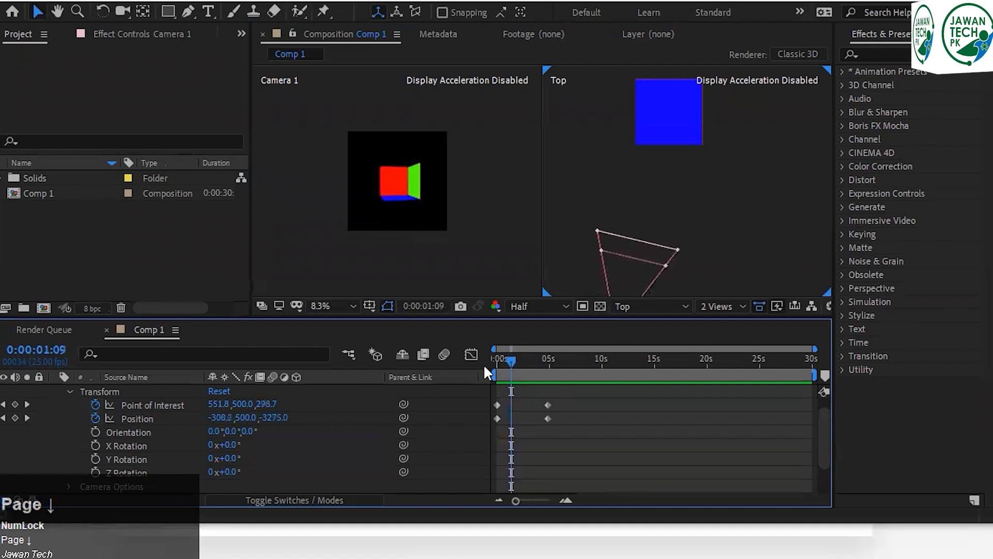
pyautogui.press('pagedown')
pyautogui.press('pagedown')
pyautogui.press('pagedown')
pyautogui.press('pagedown')
pyautogui.press('pagedown')
pyautogui.press('pagedown')
pyautogui.press('pagedown')
pyautogui.press('pagedown')
pyautogui.press('pagedown')
pyautogui.press('pagedown')
pyautogui.press('pagedown')
pyautogui.press('pagedown')
pyautogui.press('pagedown')
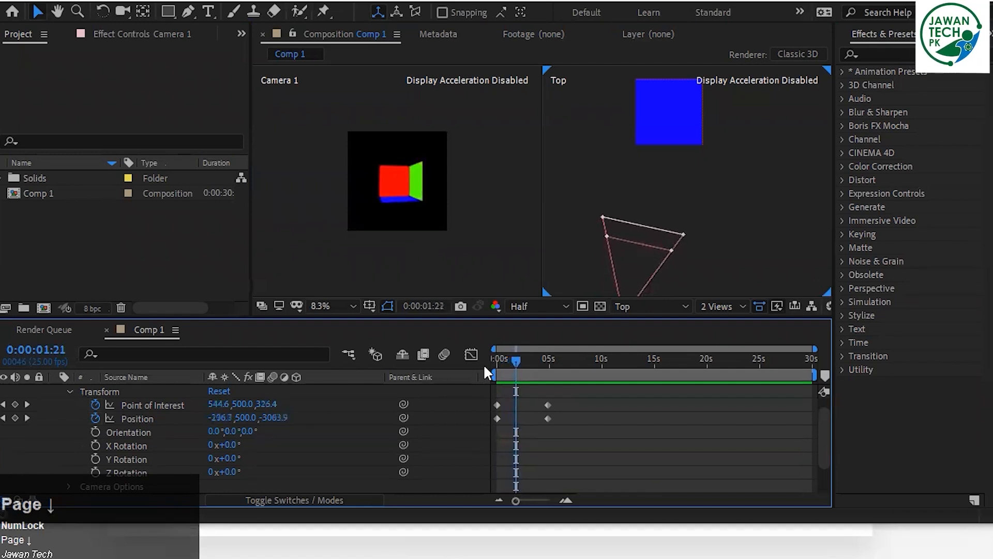
pyautogui.press('pagedown')
pyautogui.press('pagedown')
pyautogui.press('pagedown')
pyautogui.press('pagedown')
pyautogui.press('pagedown')
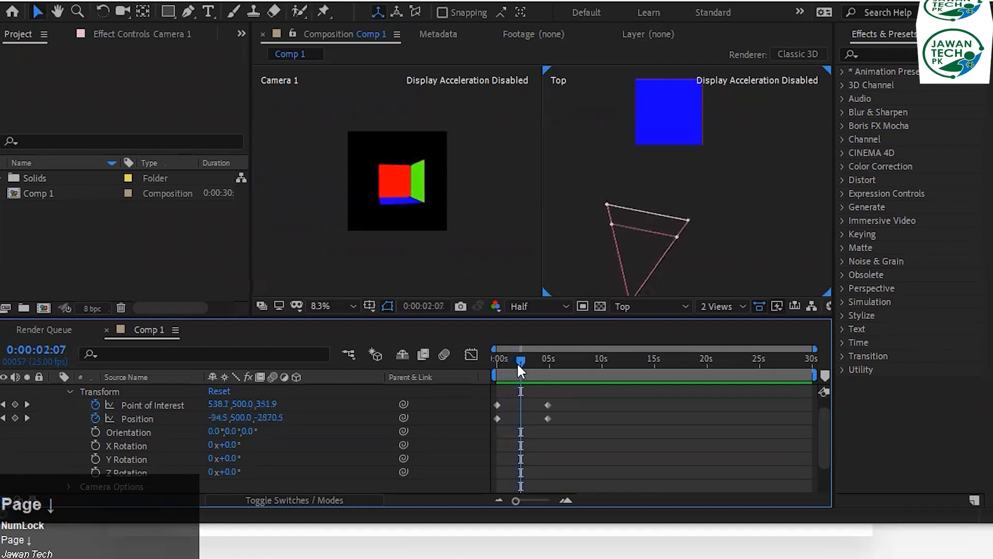
# Move Camera 1's ending Point of Interest and Position keyframes to 0:00:02:07 and return to 0:00:00:00.
pyautogui.moveTo(564, 397); pyautogui.dragTo(497, 368)
pyautogui.press('Home')
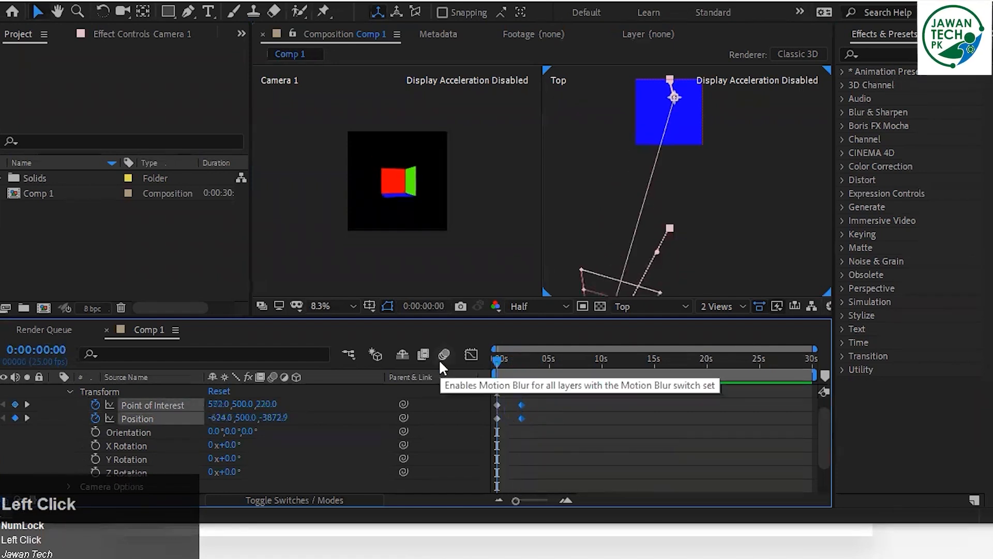
# Step through Camera 1's move frame by frame from 0:00:00:00 to just past its ending keyframes to check the pace.
pyautogui.press('pagedown')
pyautogui.press('pagedown')
pyautogui.press('pagedown')
pyautogui.press('pagedown')
pyautogui.press('pagedown')
pyautogui.press('pagedown')
pyautogui.press('pagedown')
pyautogui.press('pagedown')
pyautogui.press('pagedown')
pyautogui.press('pagedown')
pyautogui.press('pagedown')
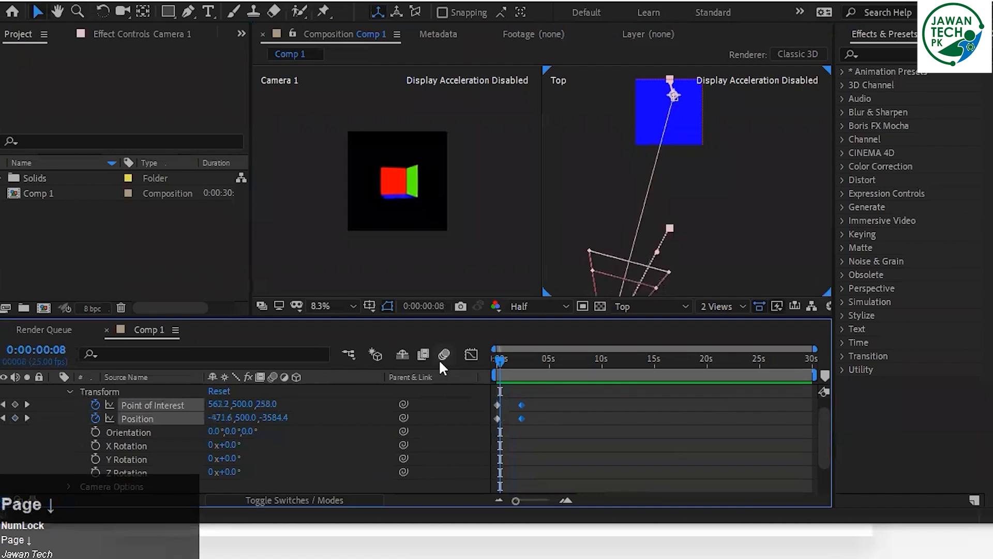
pyautogui.press('pagedown')
pyautogui.press('pagedown')
pyautogui.press('pagedown')
pyautogui.press('pagedown')
pyautogui.press('pagedown')
pyautogui.press('pagedown')
pyautogui.press('pagedown')
pyautogui.press('pagedown')
pyautogui.press('pagedown')
pyautogui.press('pagedown')
pyautogui.press('pagedown')
pyautogui.press('pagedown')
pyautogui.press('pagedown')
pyautogui.press('pagedown')
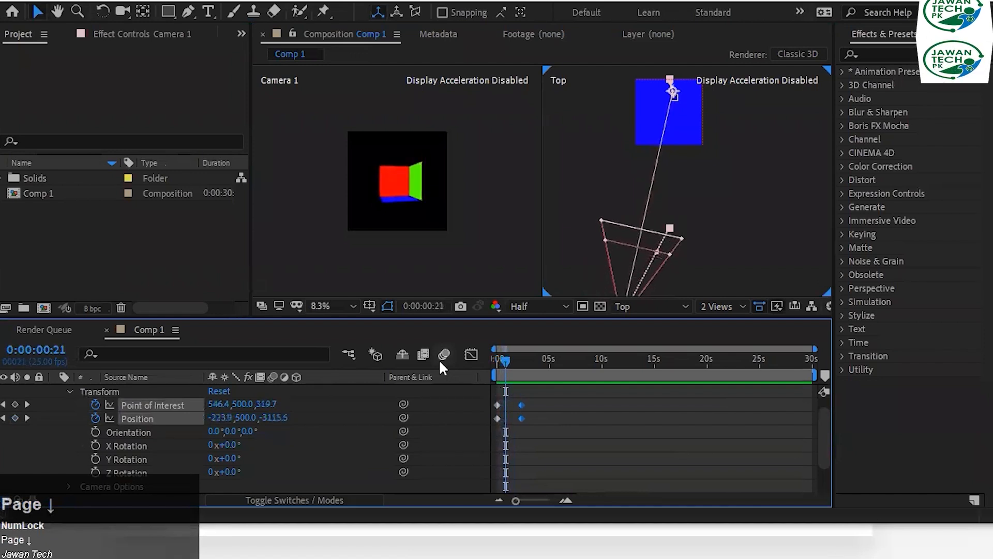
pyautogui.press('pagedown')
pyautogui.press('pagedown')
pyautogui.press('pagedown')
pyautogui.press('pagedown')
pyautogui.press('pagedown')
pyautogui.press('pagedown')
pyautogui.press('pagedown')
pyautogui.press('pagedown')
pyautogui.press('pagedown')
pyautogui.press('pagedown')
pyautogui.press('pagedown')
pyautogui.press('pagedown')
pyautogui.press('pagedown')
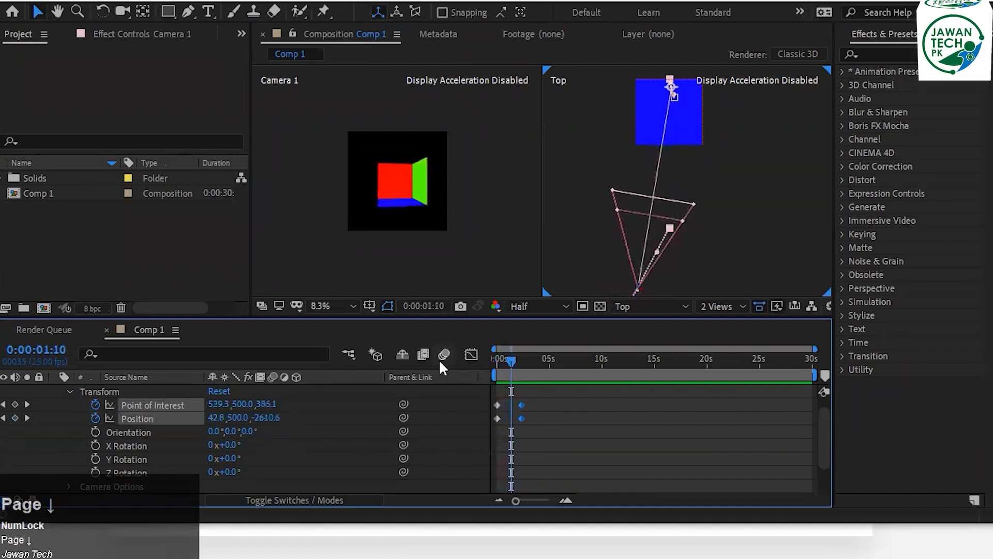
pyautogui.press('pagedown')
pyautogui.press('pagedown')
pyautogui.press('pagedown')
pyautogui.press('pagedown')
pyautogui.press('pagedown')
pyautogui.press('pagedown')
pyautogui.press('pagedown')
pyautogui.press('pagedown')
pyautogui.press('pagedown')
pyautogui.press('pagedown')
pyautogui.press('pagedown')
pyautogui.press('pagedown')
pyautogui.press('pagedown')
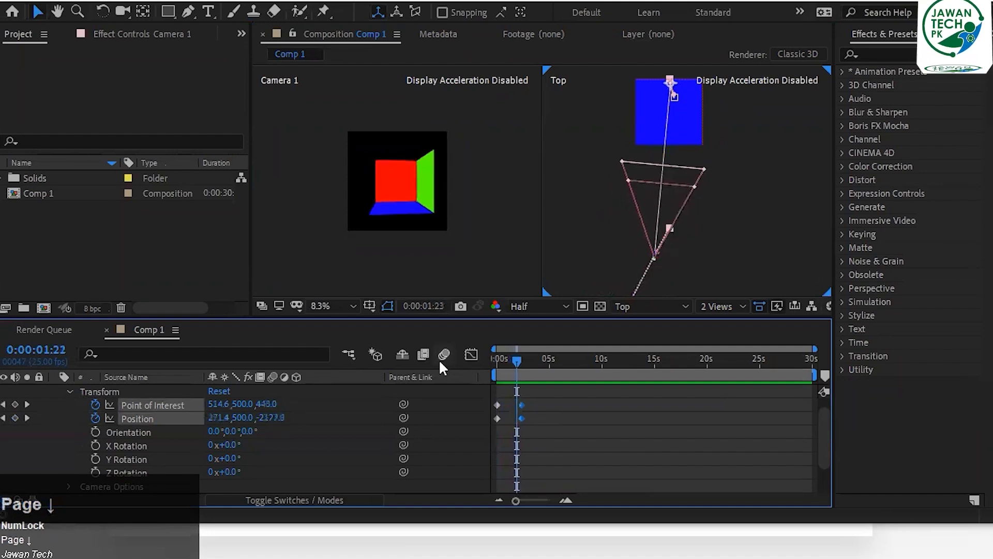
pyautogui.press('pagedown')
pyautogui.press('pagedown')
pyautogui.press('pagedown')
pyautogui.press('pagedown')
pyautogui.press('pagedown')
pyautogui.press('pagedown')
pyautogui.press('pagedown')
pyautogui.press('pagedown')
pyautogui.press('pagedown')
pyautogui.press('pagedown')
pyautogui.press('pagedown')
pyautogui.press('pagedown')
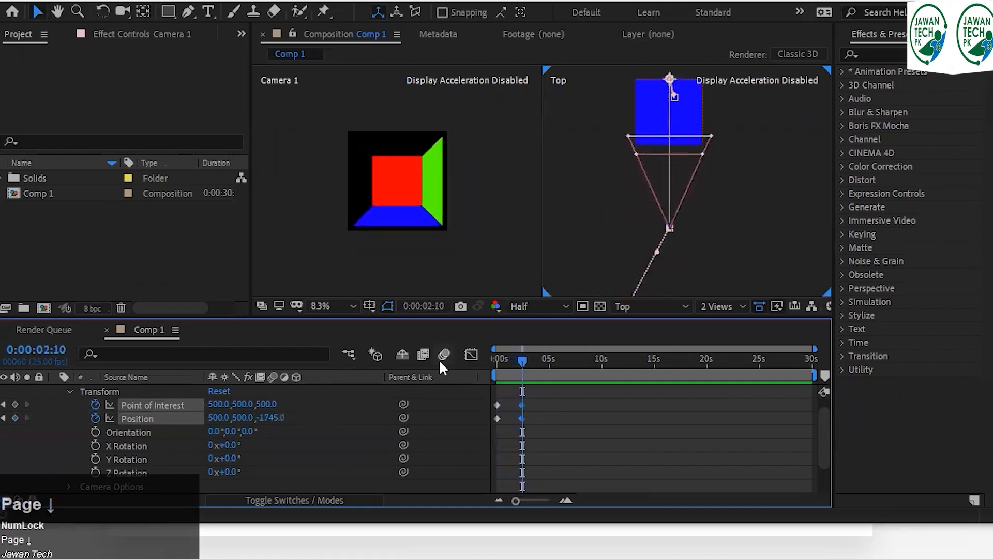
# Step backward frame by frame through the camera move to 0:00:01:14.
pyautogui.press('pageup')
pyautogui.press('pageup')
pyautogui.press('pageup')
pyautogui.press('pageup')
pyautogui.press('pageup')
pyautogui.press('pageup')
pyautogui.press('pageup')
pyautogui.press('pageup')
pyautogui.press('pageup')
pyautogui.press('pageup')
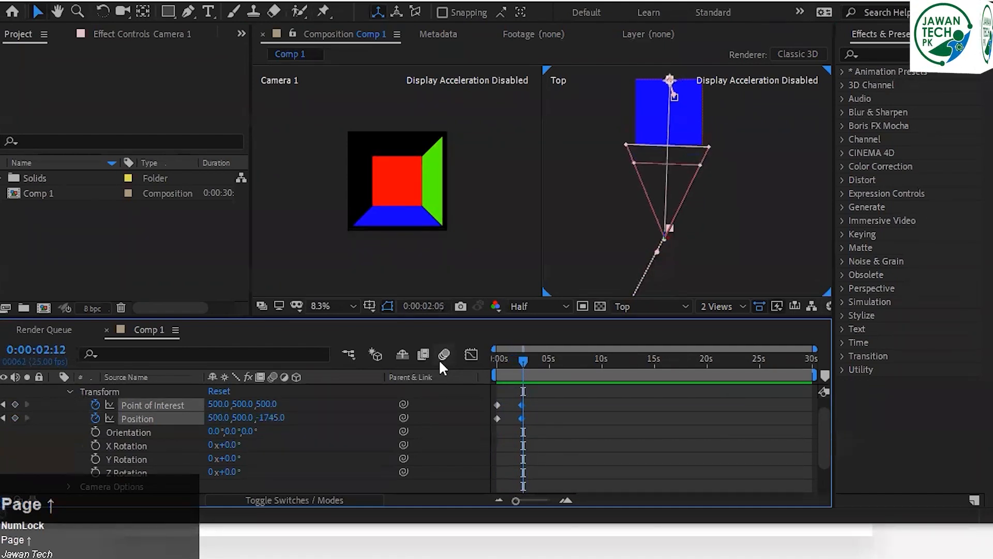
pyautogui.press('pageup')
pyautogui.press('pageup')
pyautogui.press('pageup')
pyautogui.press('pageup')
pyautogui.press('pageup')
pyautogui.press('pageup')
pyautogui.press('pageup')
pyautogui.press('pageup')
pyautogui.press('pageup')
pyautogui.press('pageup')
pyautogui.press('pageup')
pyautogui.press('pageup')
pyautogui.press('pageup')
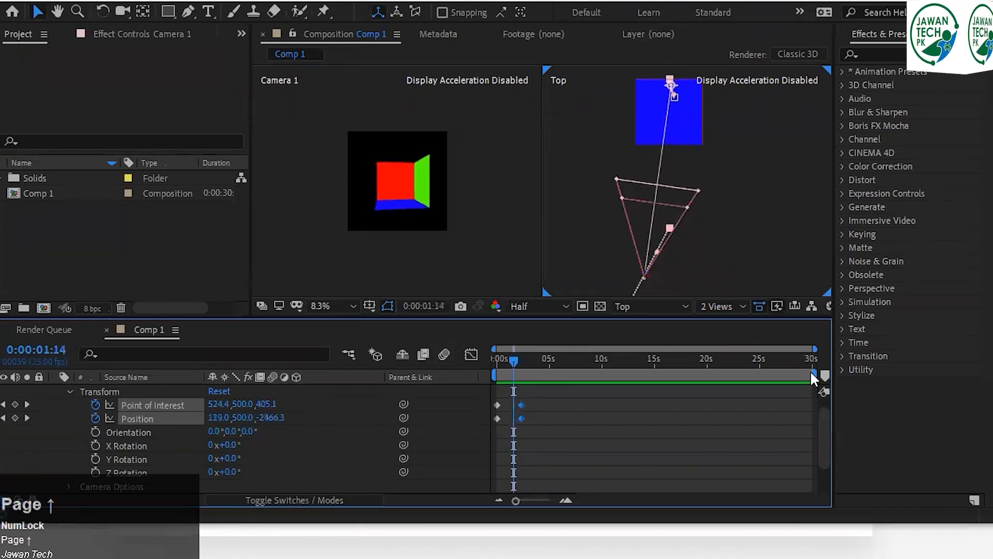
# Shorten the work area to end at about 3 seconds, just after the camera's ending keyframes, and save the project.
pyautogui.moveTo(812, 379); pyautogui.dragTo(532, 378)
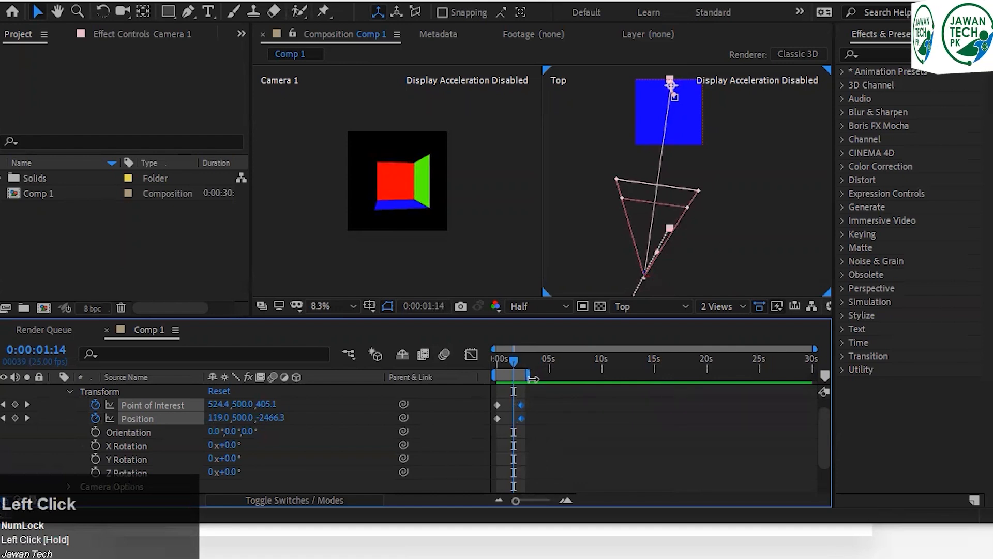
pyautogui.hotkey('ctrl', 's')
# Add Comp 1 to the render queue and set its output to an AVI file named camera-basic in the Class-18-01-Feb-2023 folder.
pyautogui.hotkey('ctrl', 'm')
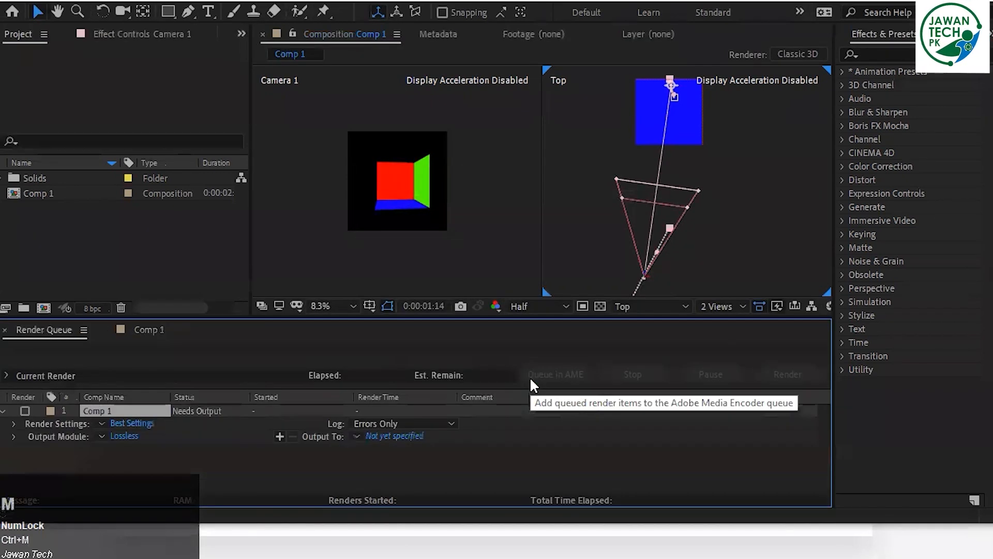
pyautogui.click(393, 436)
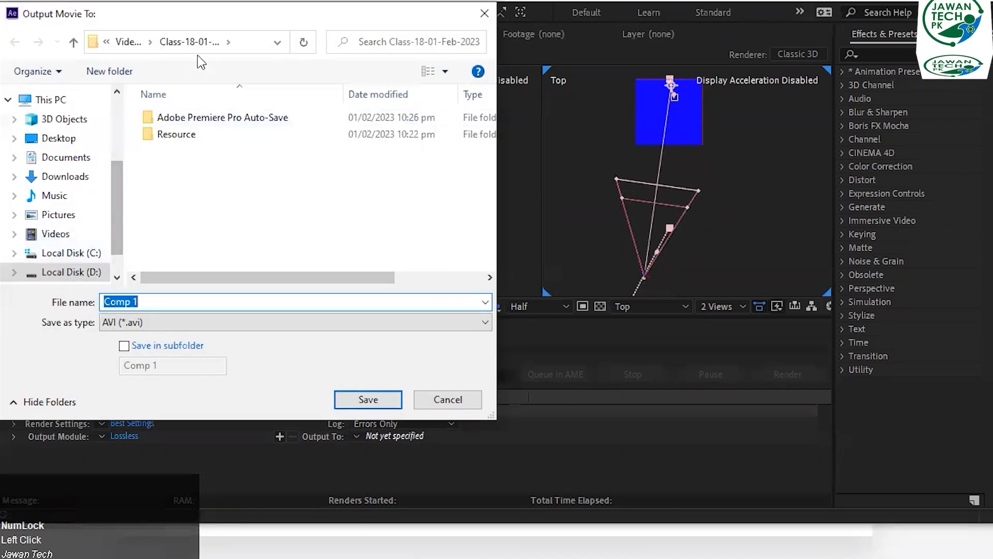
pyautogui.click(169, 303)
pyautogui.hotkey('ctrl', 'a')
pyautogui.write('camer-')
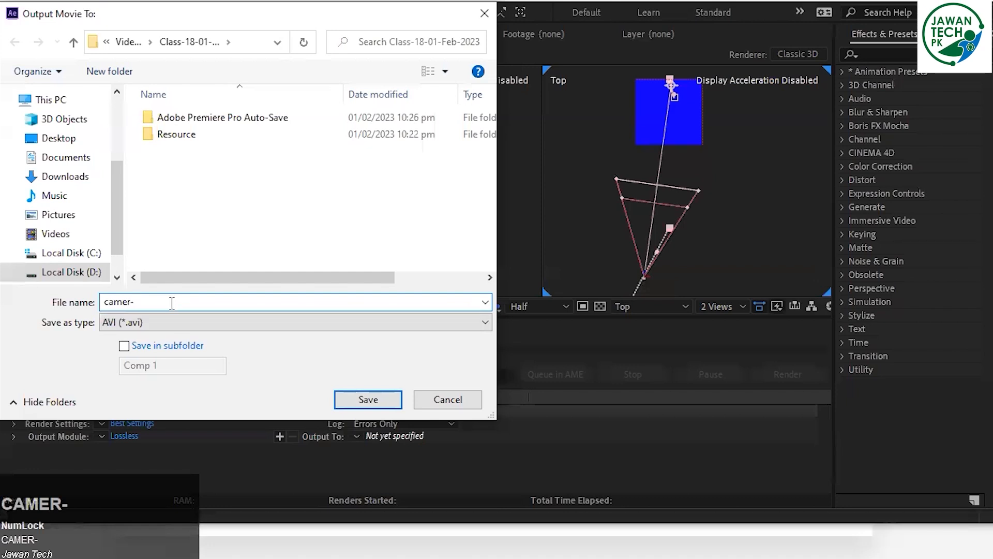
pyautogui.press('BackSpace')
pyautogui.write('a')
pyautogui.write('-ab')
pyautogui.press('BackSpace')
pyautogui.press('BackSpace')
pyautogui.write('basi')
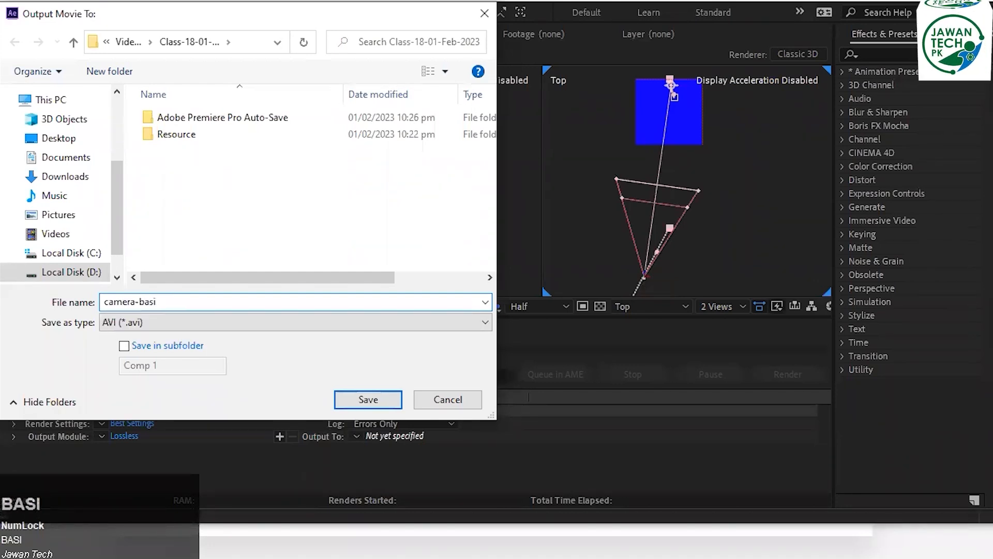
pyautogui.write('c')
pyautogui.press('Return')
# Accept the output module settings with AVI format and render Comp 1.
pyautogui.click(121, 438)
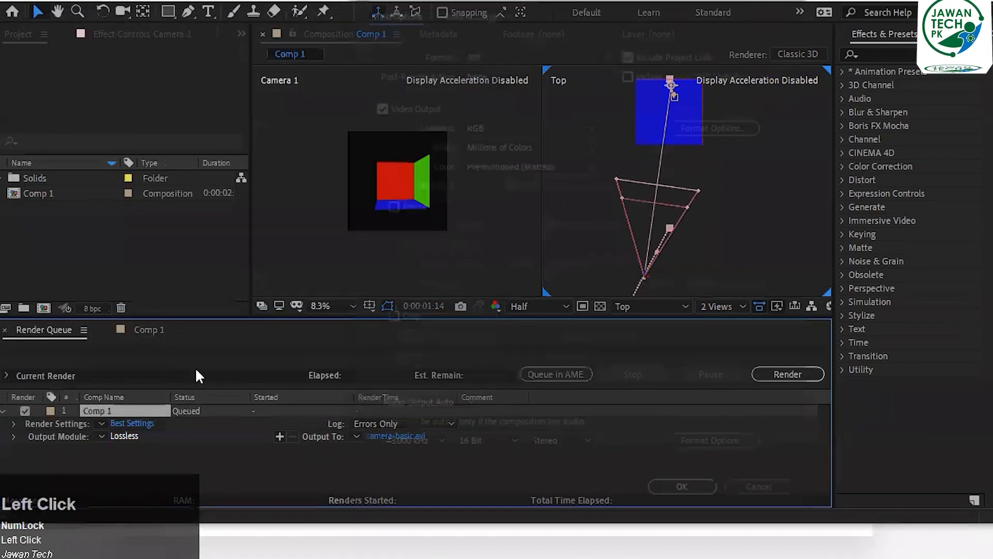
pyautogui.click(684, 495)
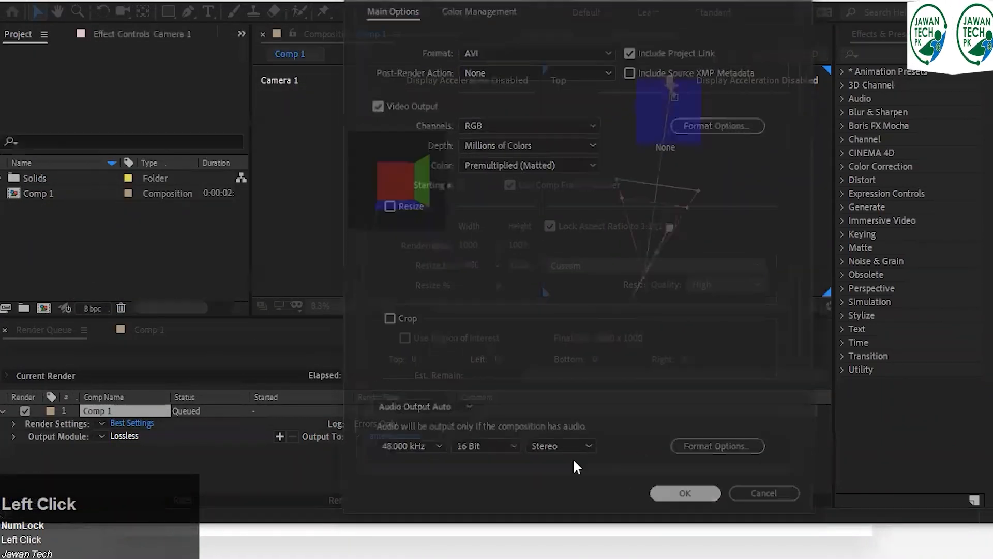
pyautogui.click(785, 373)
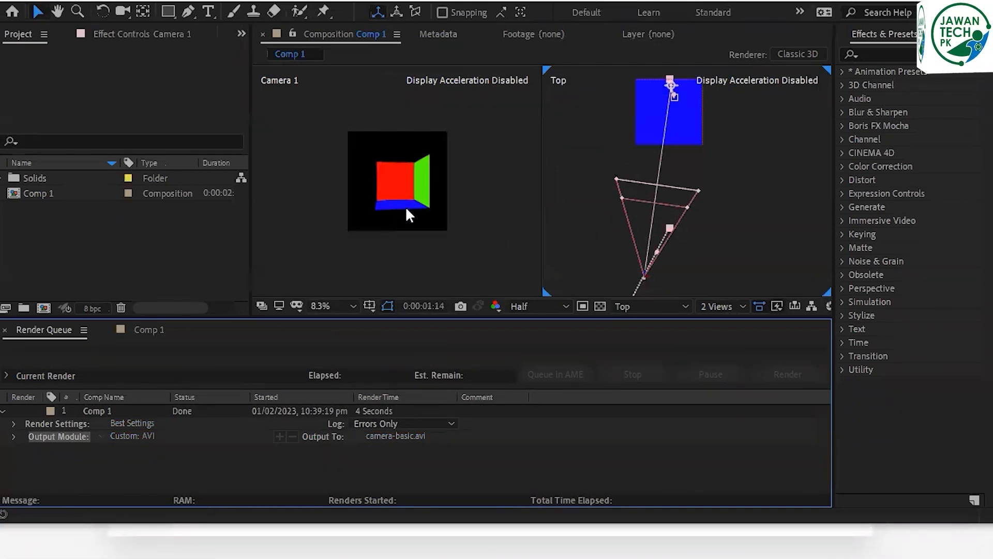
# Switch to File Explorer, open the Class-18-01-Feb-2023 folder on Local Disk (D:), and play the camera-basic video.
pyautogui.click(255, 240)
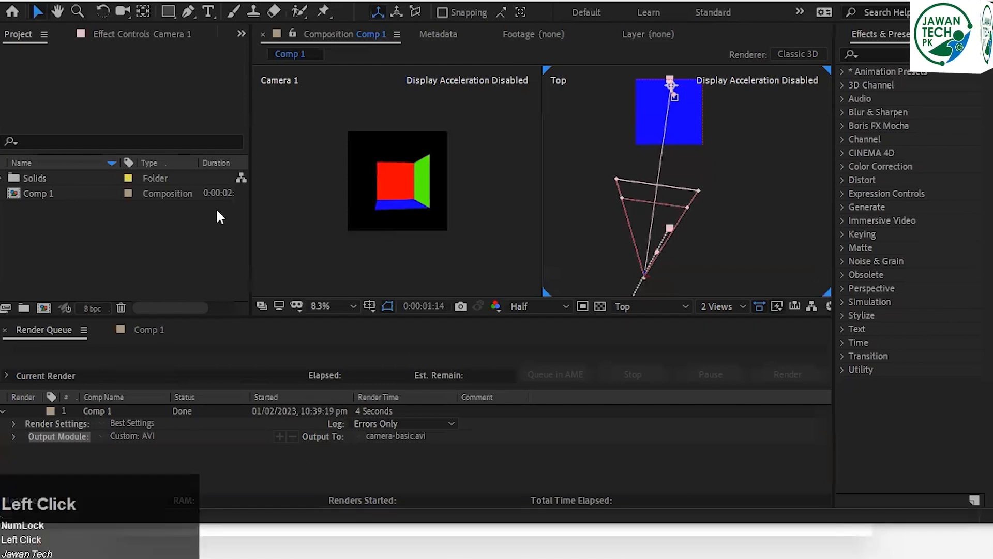
pyautogui.doubleClick(141, 181)
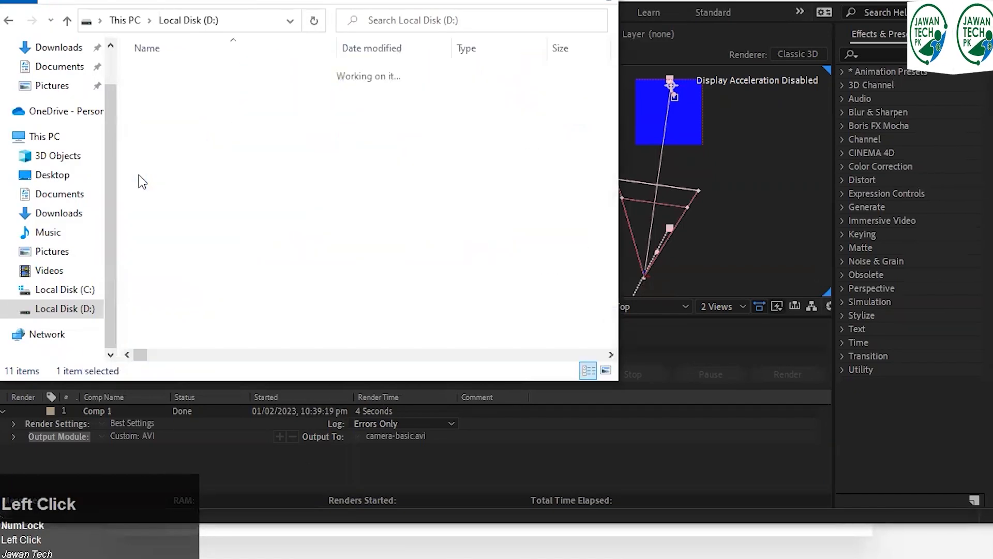
pyautogui.click(202, 155)
pyautogui.press('End')
pyautogui.press('Up')
pyautogui.press('Up')
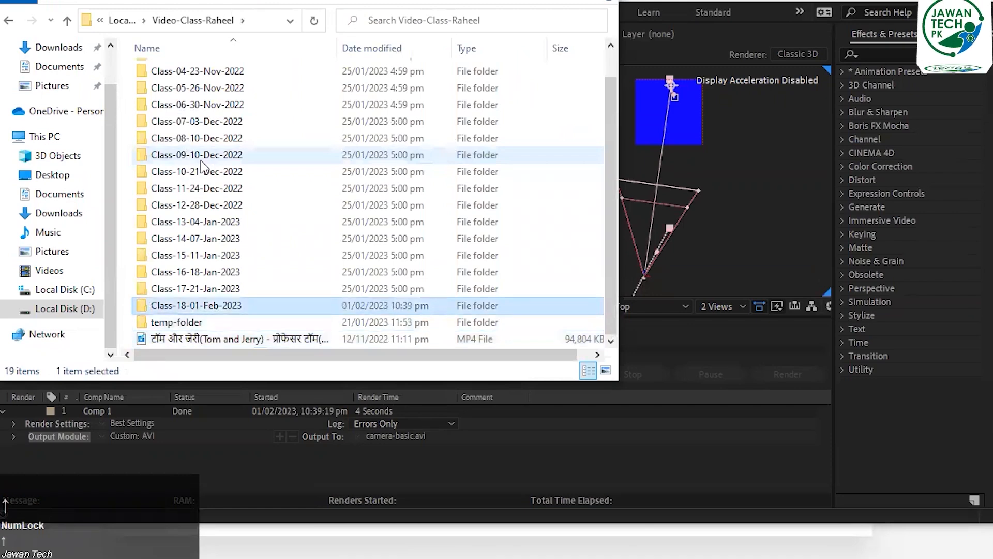
pyautogui.press('Return')
pyautogui.press('Down')
pyautogui.press('Down')
pyautogui.press('Down')
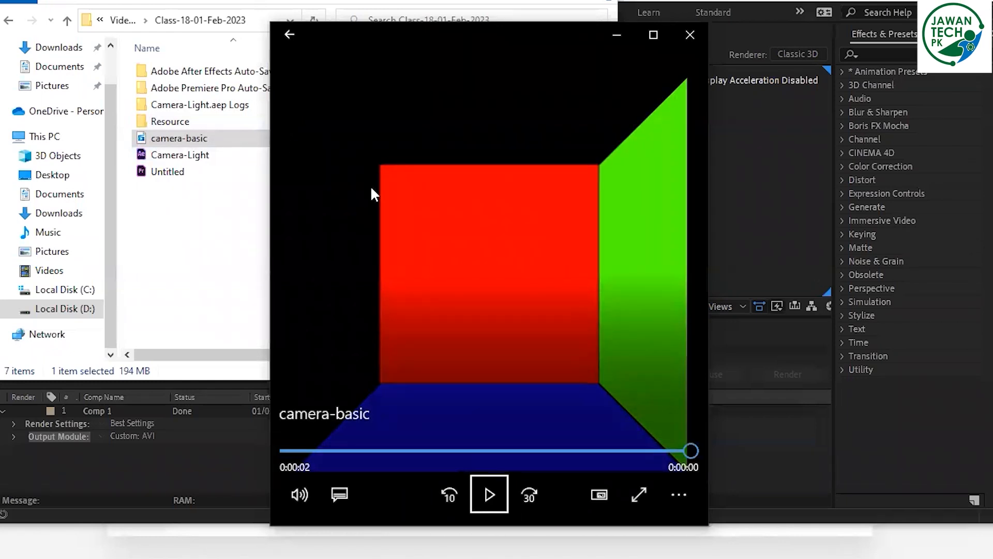
# Replay the rendered camera-basic video, close the player, and return to After Effects.
pyautogui.click(226, 413)
pyautogui.press('space')
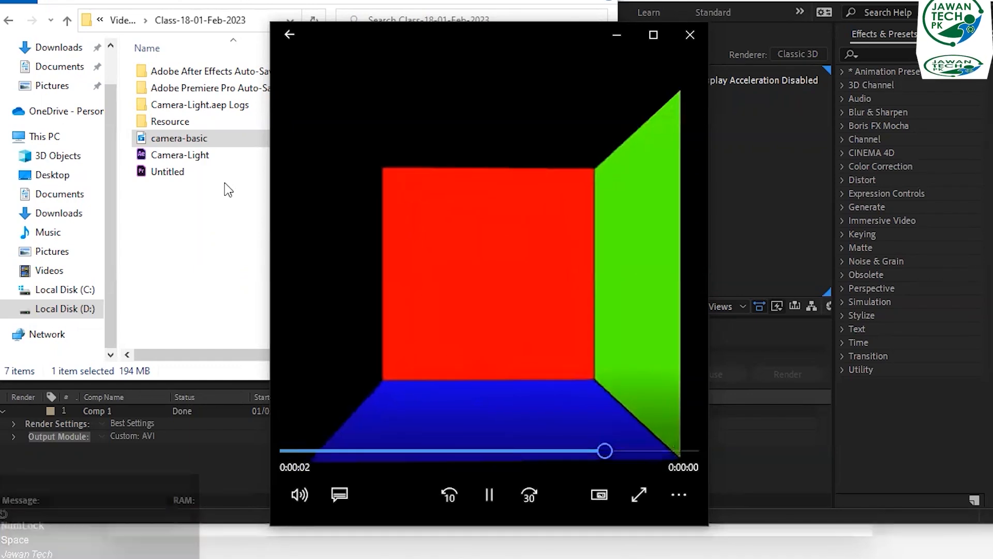
pyautogui.hotkey('alt', 'F4')
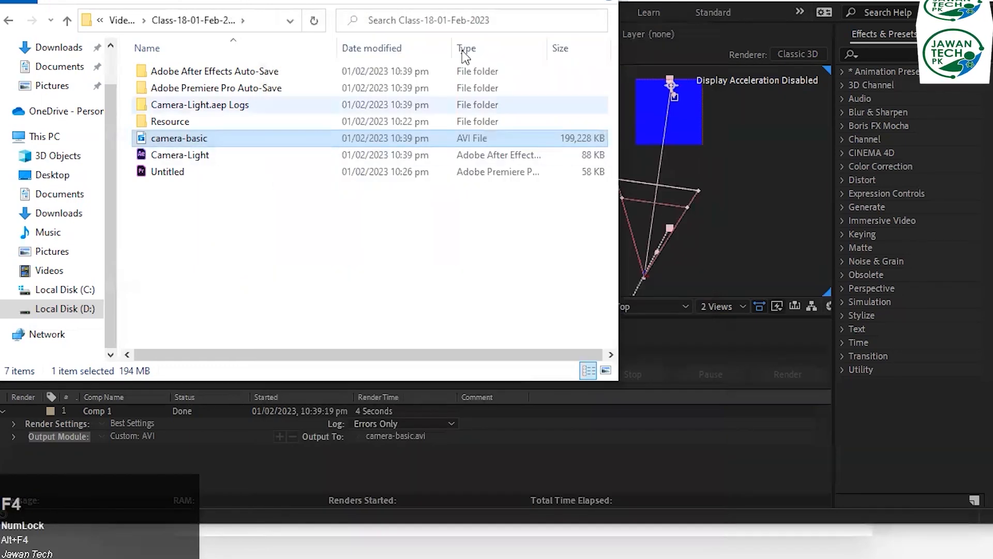
pyautogui.click(468, 237)
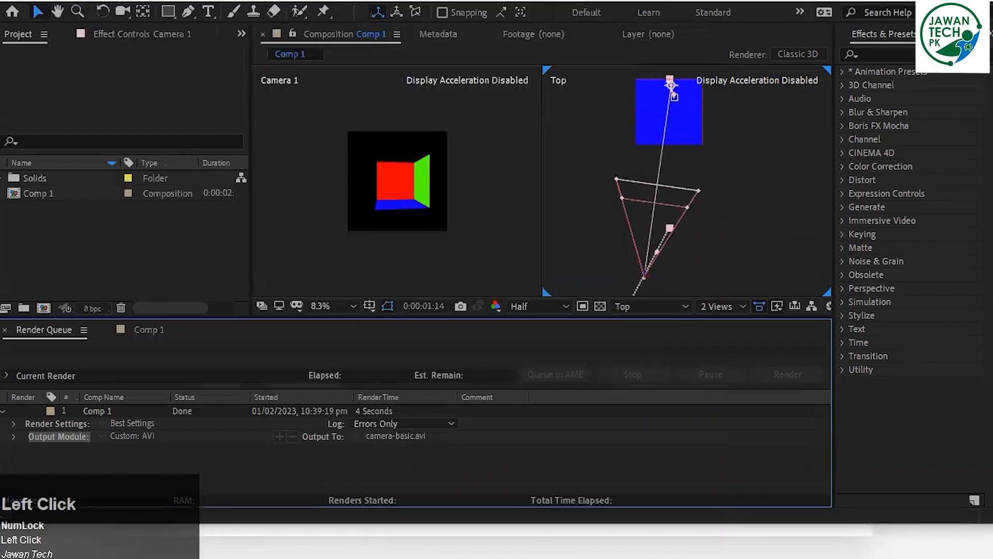
# Save the project, and in Comp 1's timeline move the current time to 0:00:01:00.
pyautogui.hotkey('ctrl', 's')
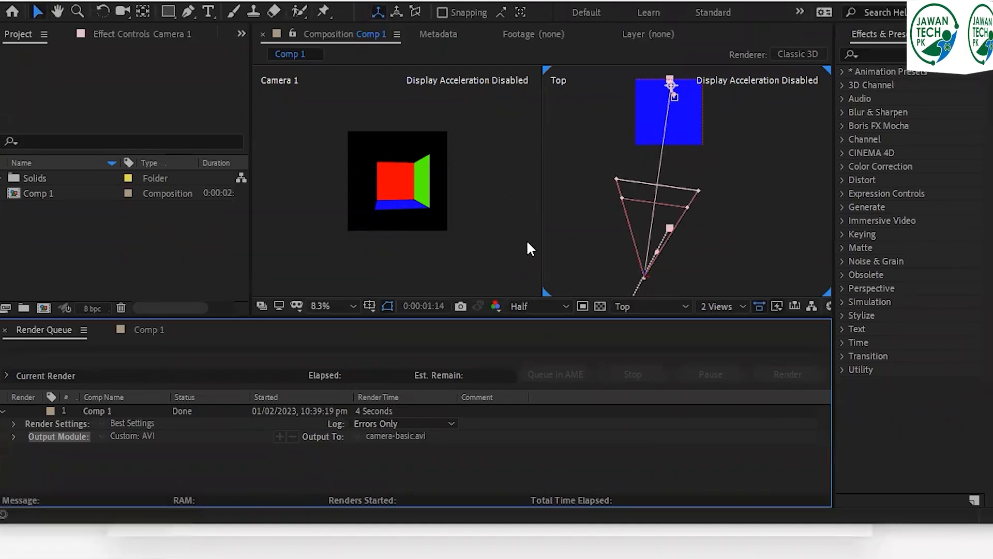
pyautogui.click(147, 329)
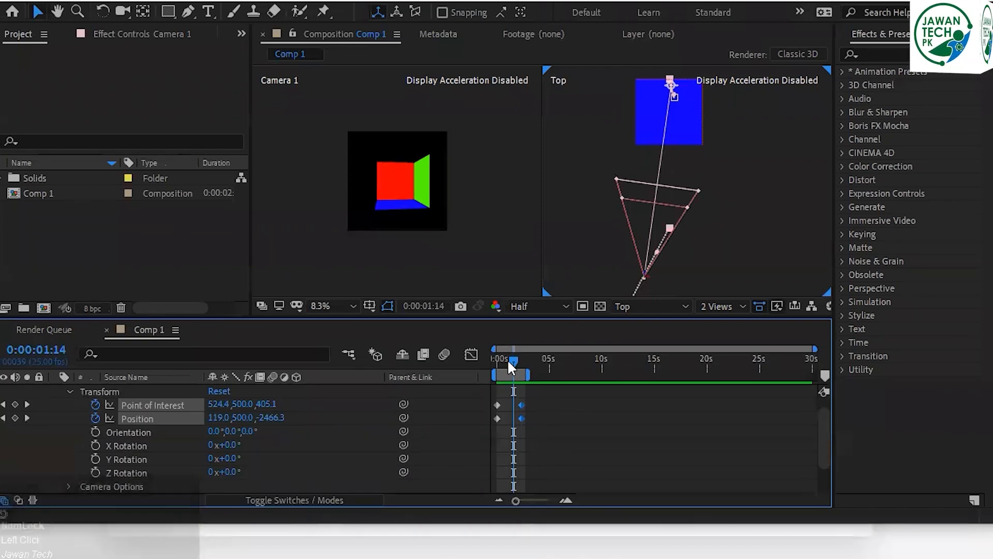
pyautogui.moveTo(514, 361)
pyautogui.mouseDown()
pyautogui.moveTo(487, 365)
pyautogui.moveTo(507, 361)
pyautogui.mouseUp()
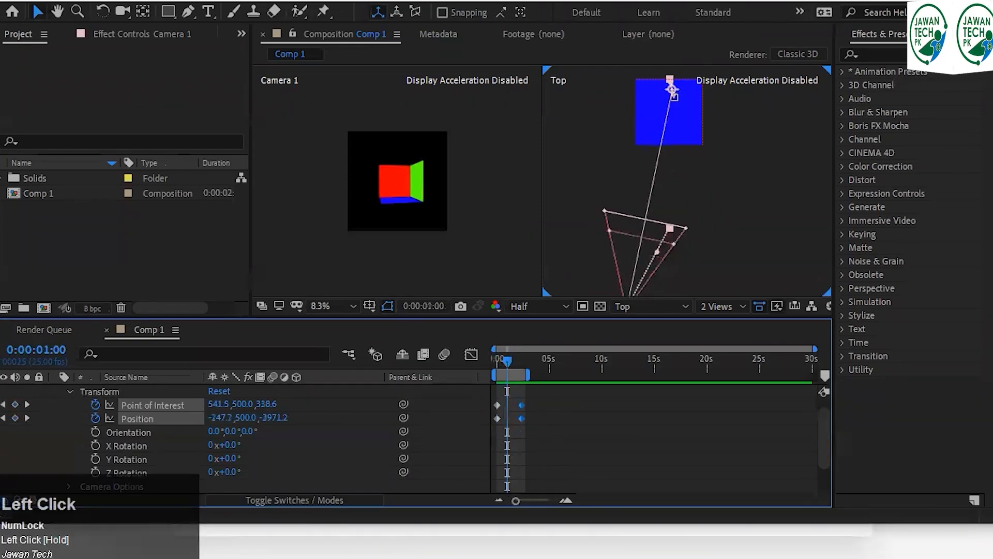
# Switch to Chrome and enter "camera animation" as a search in a new Incognito window.
pyautogui.moveTo(243, 549)
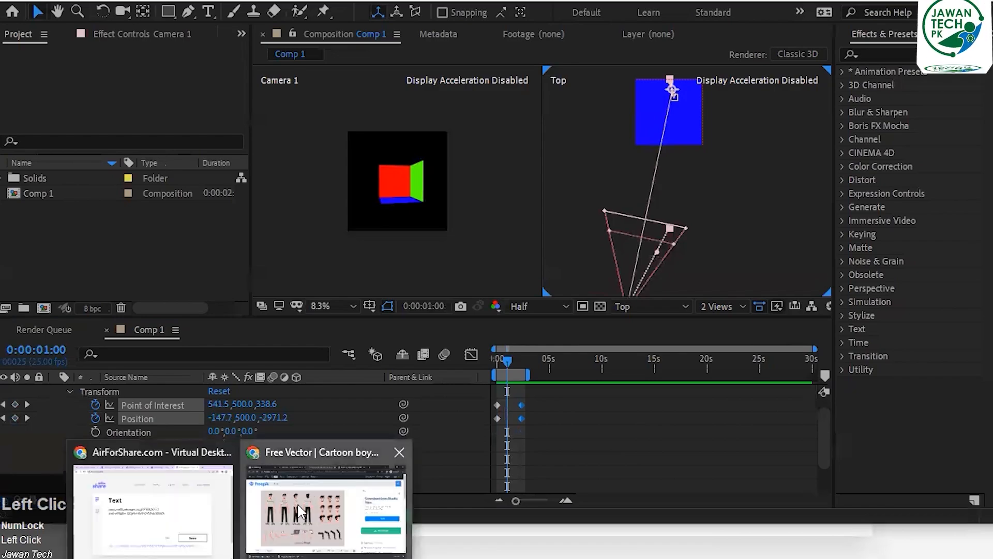
pyautogui.click(301, 512)
pyautogui.hotkey('ctrl', 'shift', 'n')
pyautogui.write('camera animatio ')
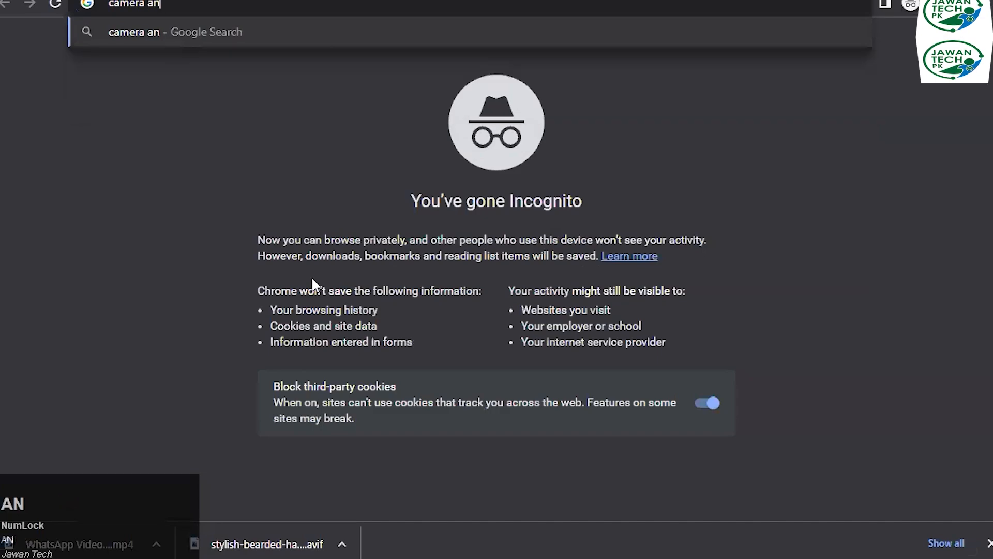
pyautogui.write('n')
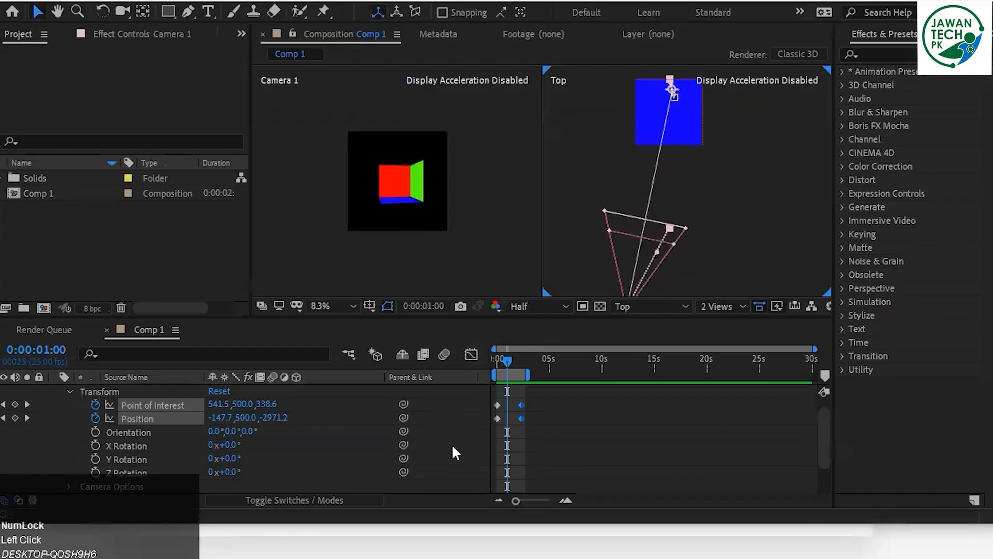
# Move the current time to Camera 1's ending keyframes, extend the work area to the composition's end at 30 seconds, and collapse the camera's properties.
pyautogui.scroll(3, 138, 439)
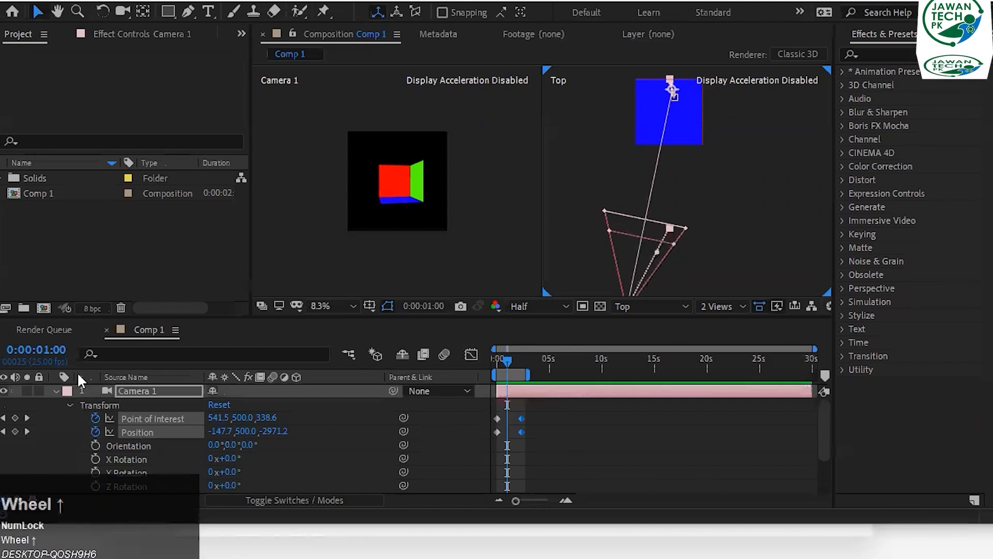
pyautogui.click(55, 390)
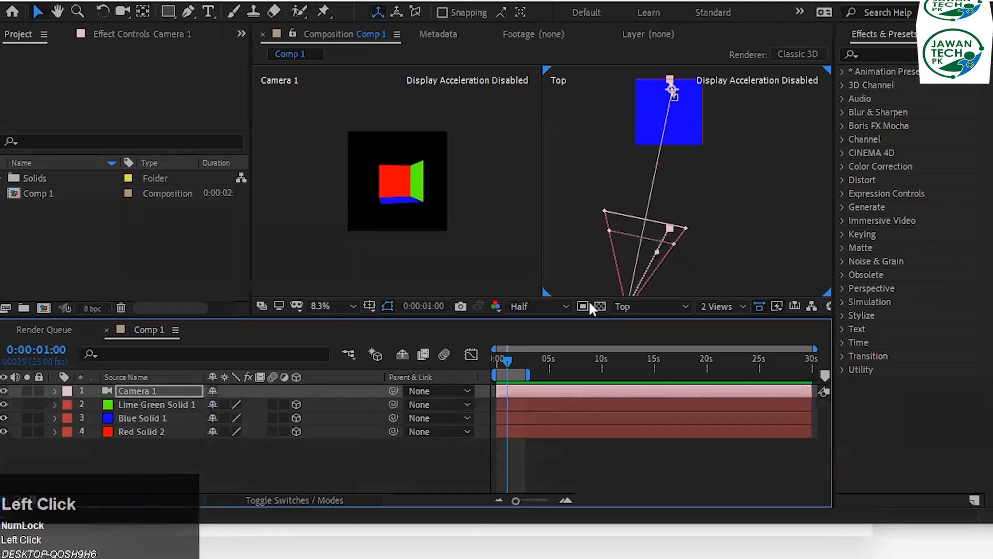
pyautogui.click(56, 390)
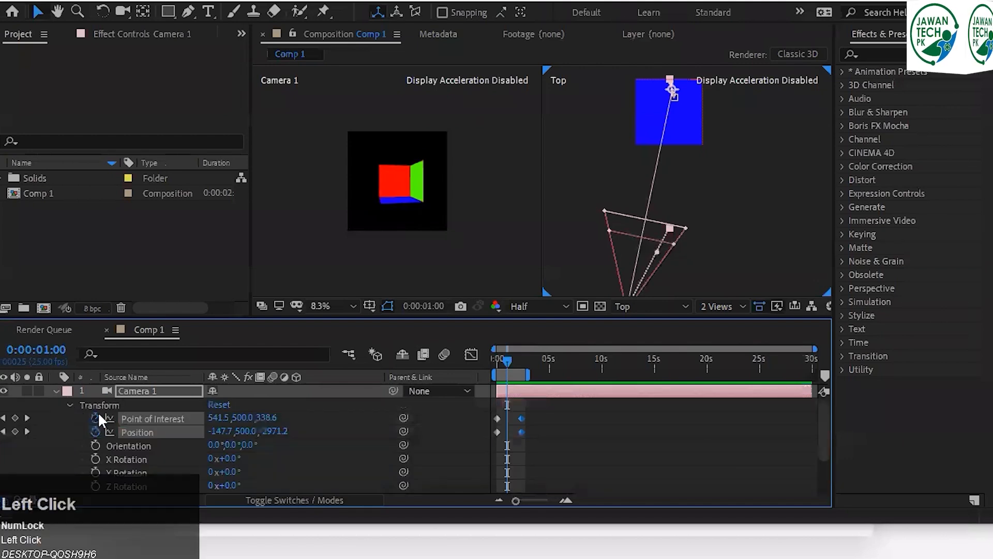
pyautogui.click(29, 417)
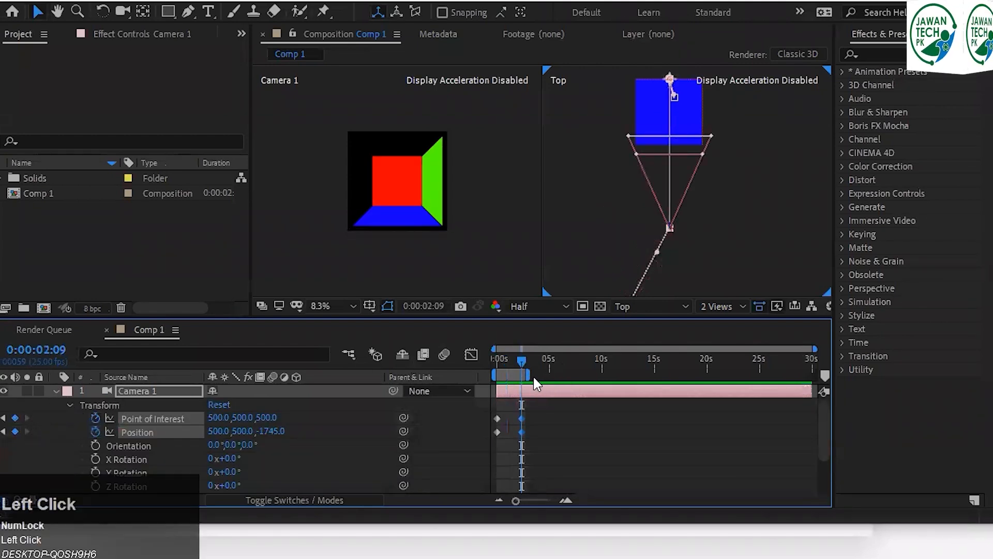
pyautogui.moveTo(537, 378); pyautogui.dragTo(986, 414)
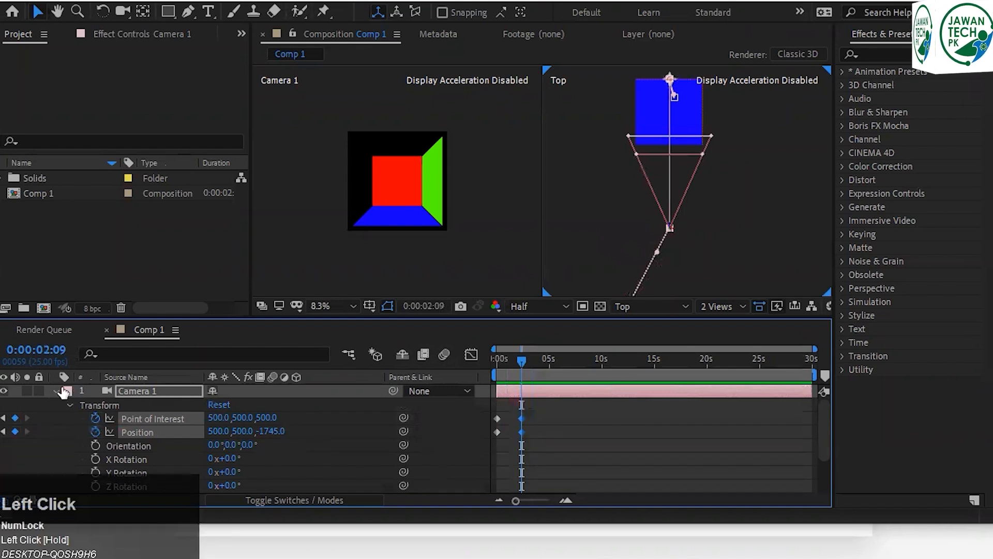
pyautogui.click(57, 391)
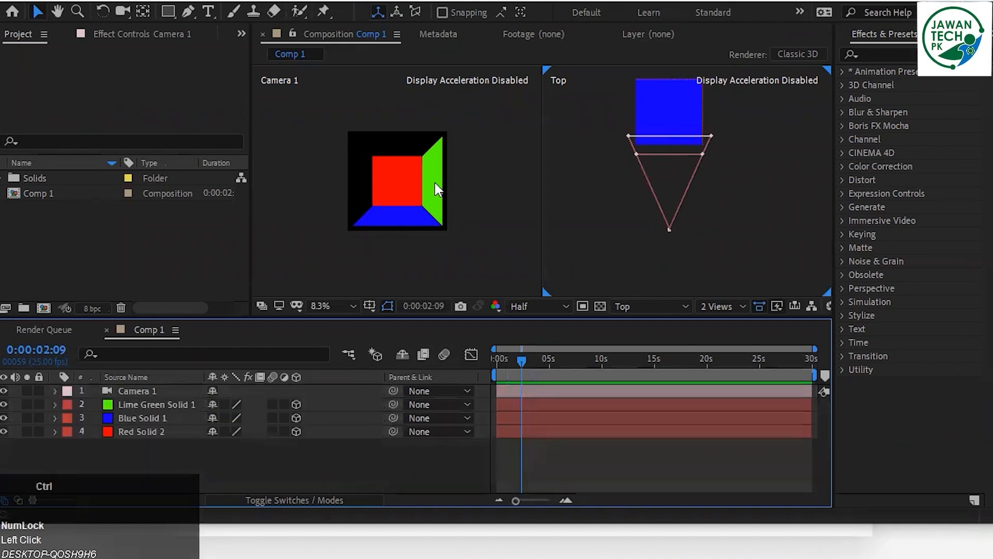
# Enlarge the Camera 1 view and set the Top view's magnification to Fit.
pyautogui.scroll(2, 432, 187)
pyautogui.click(330, 306)
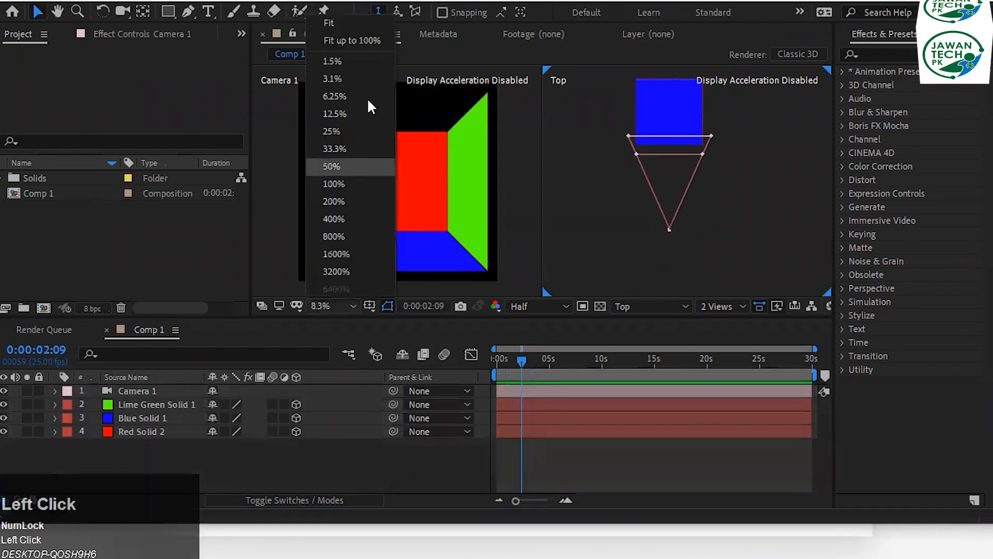
pyautogui.click(329, 23)
pyautogui.click(638, 191)
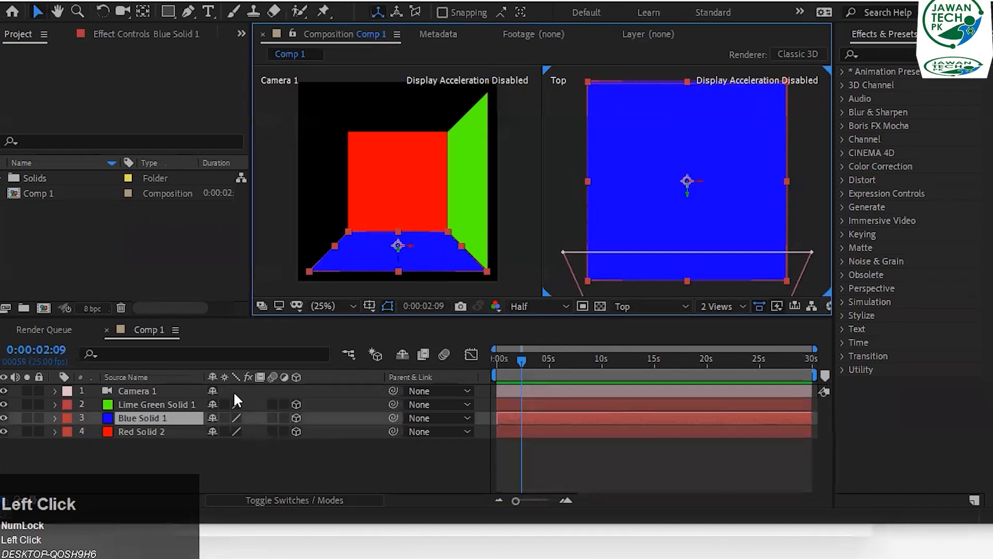
# Add a Spot light with Casts Shadows enabled and move it to the top of the layer stack.
pyautogui.rightClick(128, 445)
pyautogui.moveTo(212, 270)
pyautogui.click(428, 330)
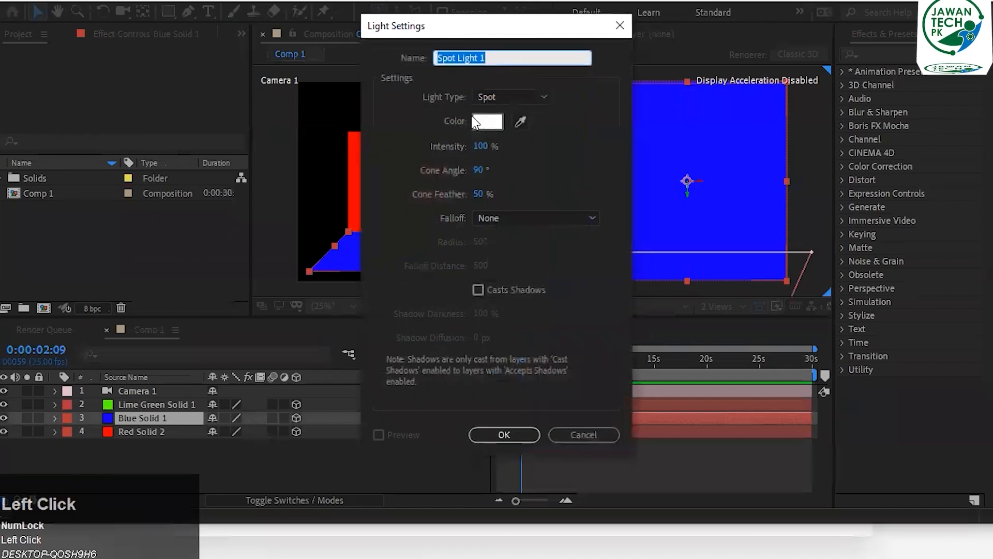
pyautogui.click(495, 100)
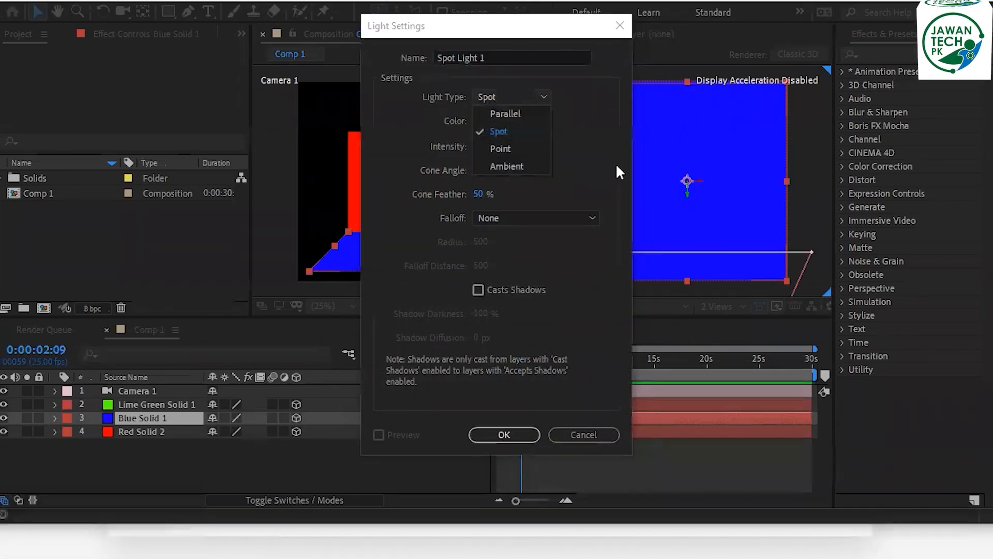
pyautogui.click(504, 132)
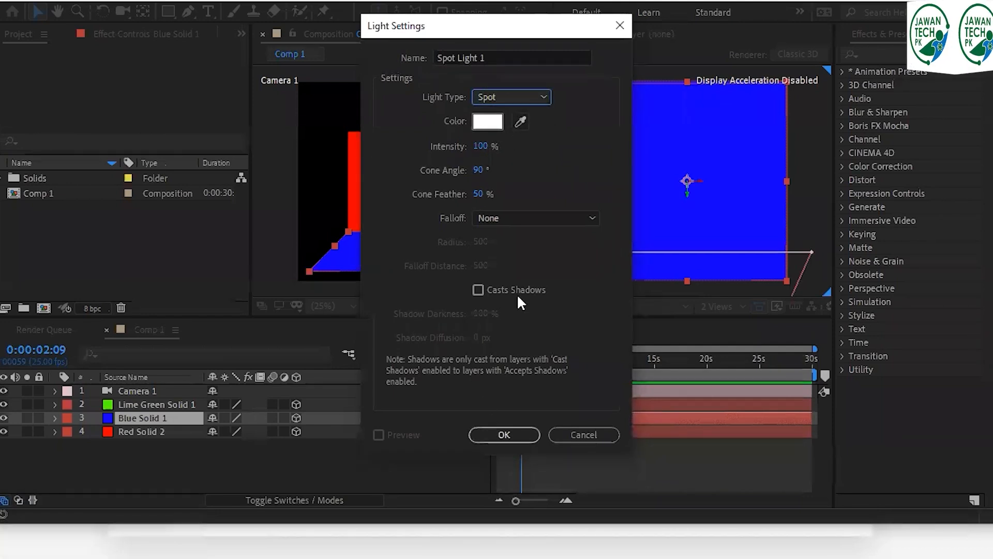
pyautogui.click(489, 311)
pyautogui.click(478, 290)
pyautogui.click(504, 435)
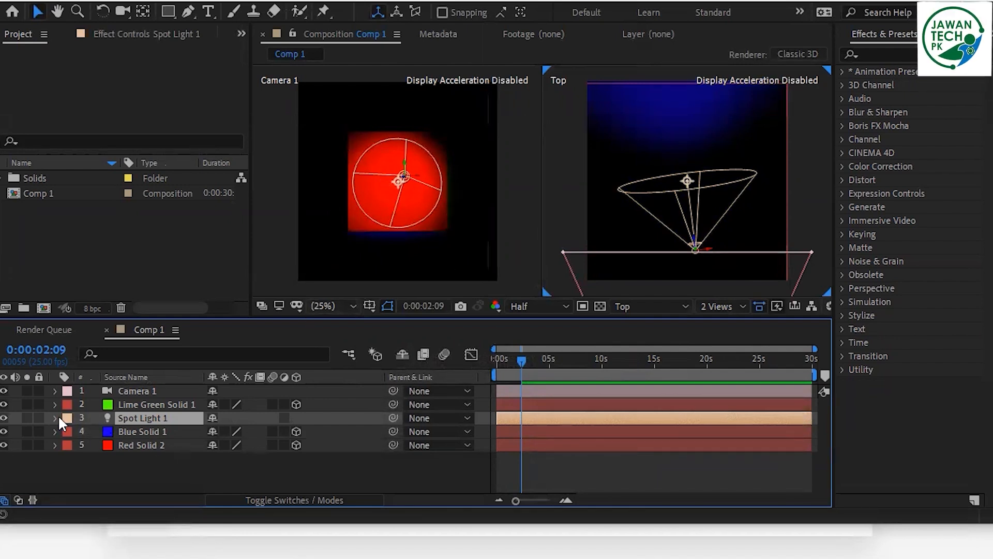
pyautogui.moveTo(106, 419); pyautogui.dragTo(111, 387)
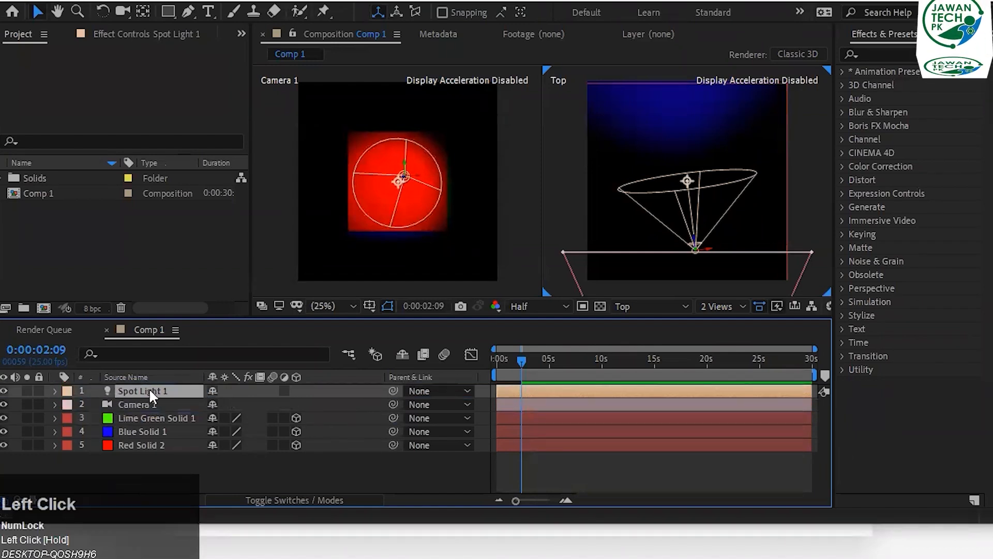
# Try the Parallel, Point and Ambient light types on Spot Light 1, and finish with the type set to Point.
pyautogui.click(55, 391)
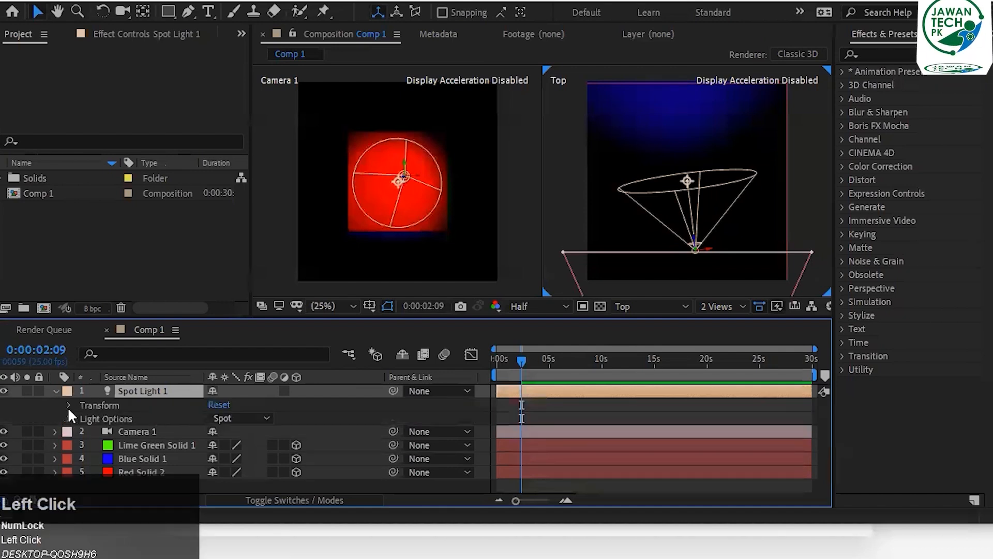
pyautogui.click(231, 417)
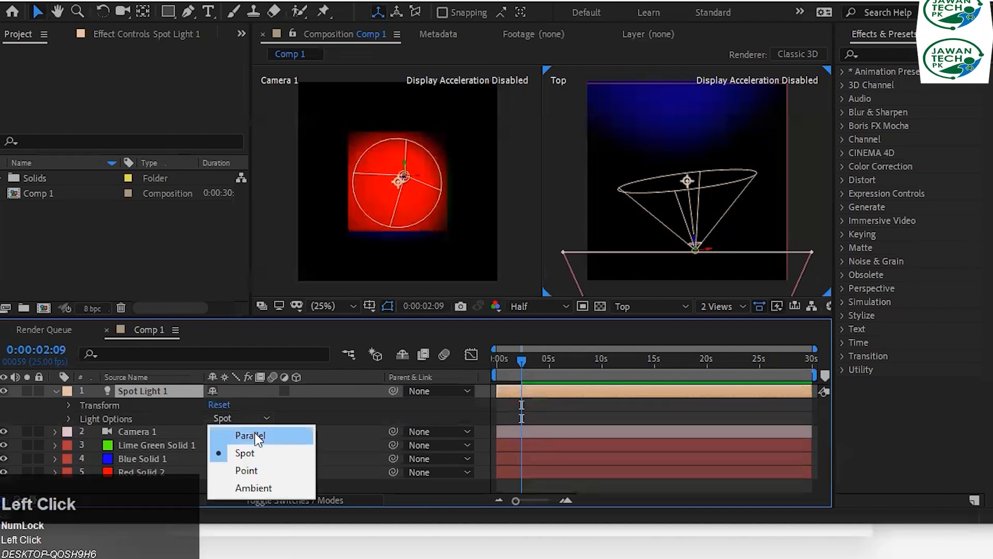
pyautogui.click(255, 433)
pyautogui.click(253, 417)
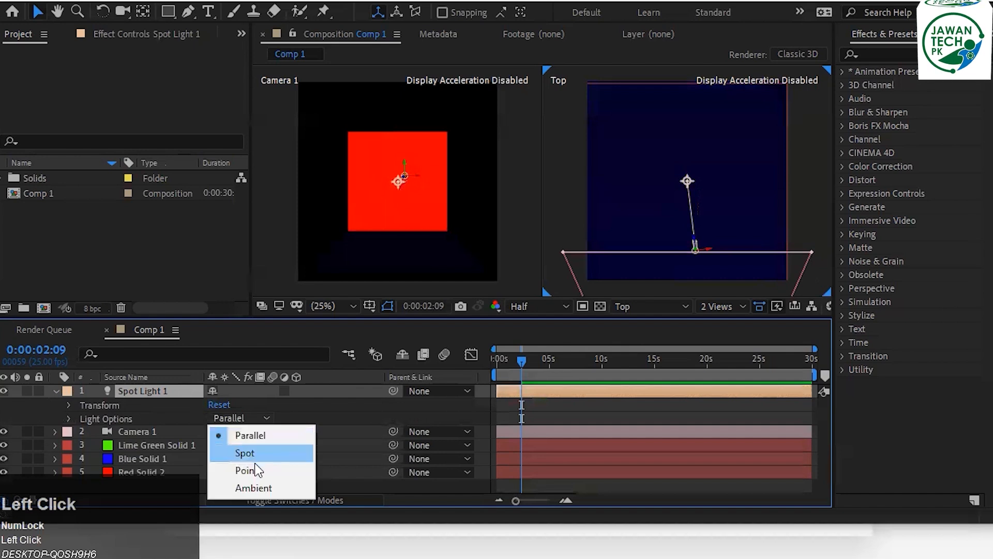
pyautogui.click(254, 467)
pyautogui.scroll(2, 204, 407)
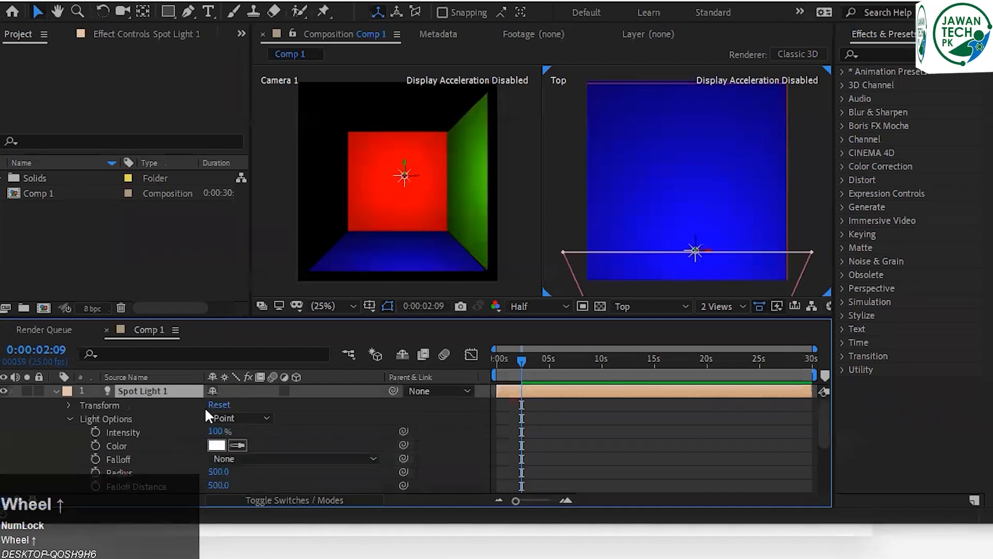
pyautogui.click(235, 419)
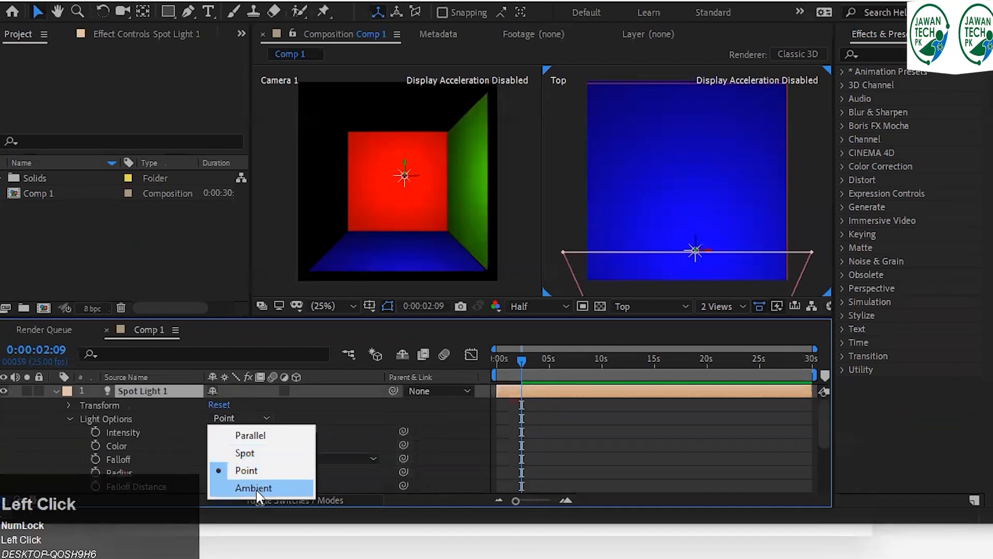
pyautogui.click(253, 487)
pyautogui.click(233, 400)
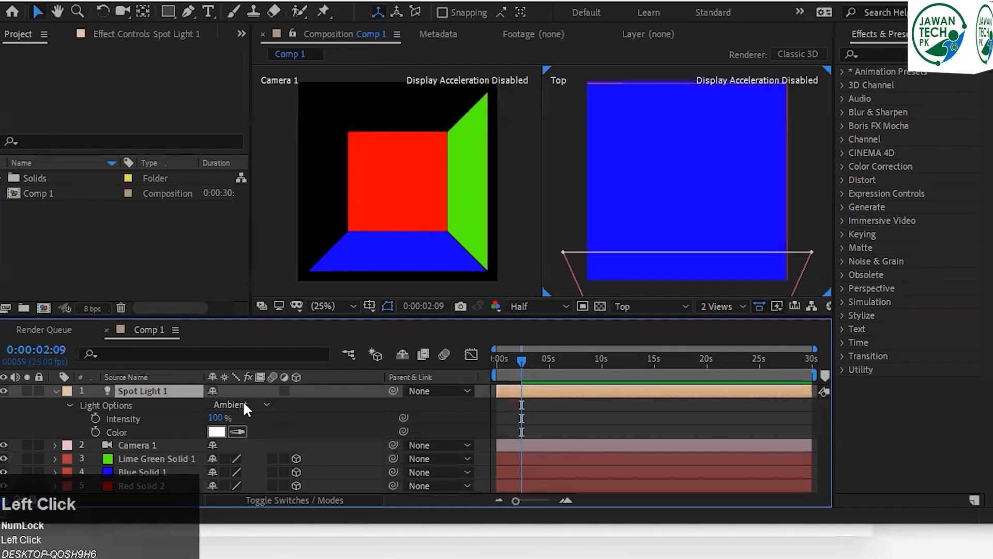
pyautogui.click(249, 464)
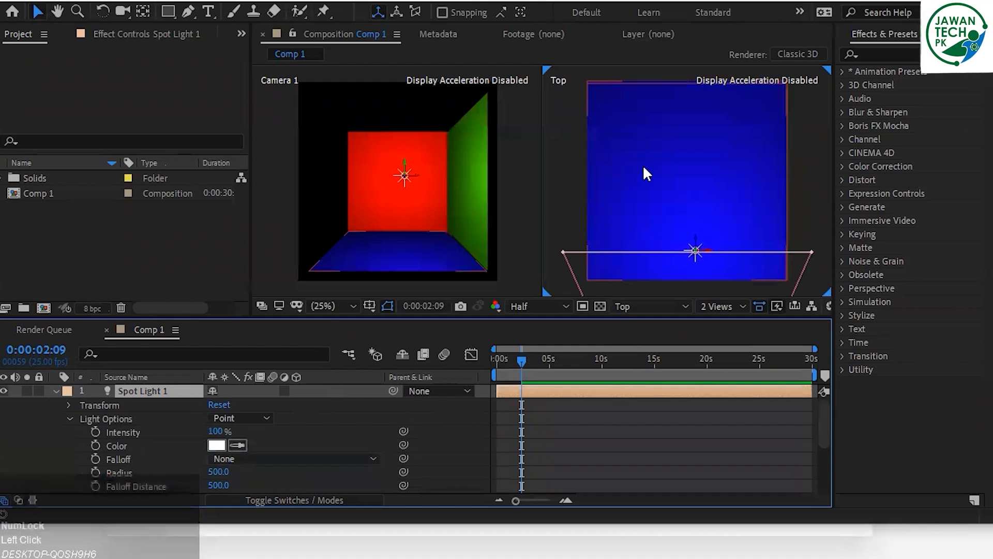
# Move the point light in the Camera 1 view outside the box's open side, to about -322, 630, -347, and review its light options.
pyautogui.scroll(-2, 644, 168)
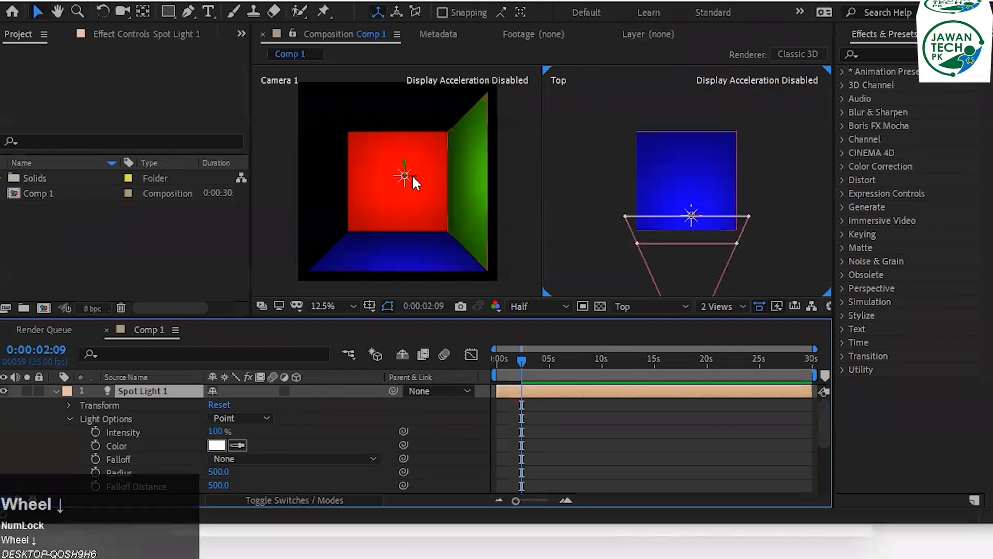
pyautogui.moveTo(405, 174); pyautogui.dragTo(245, 193)
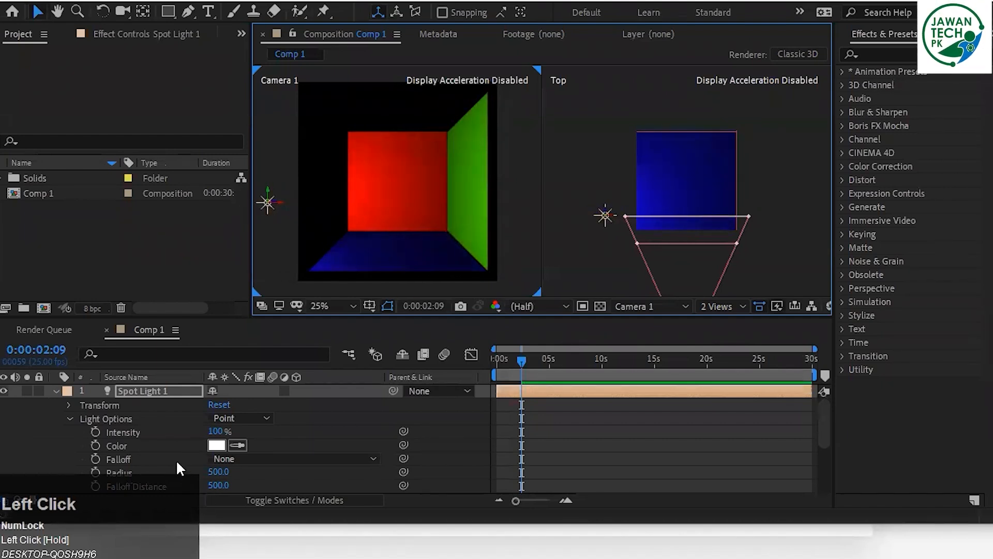
pyautogui.scroll(-2, 176, 459)
pyautogui.scroll(-2, 157, 457)
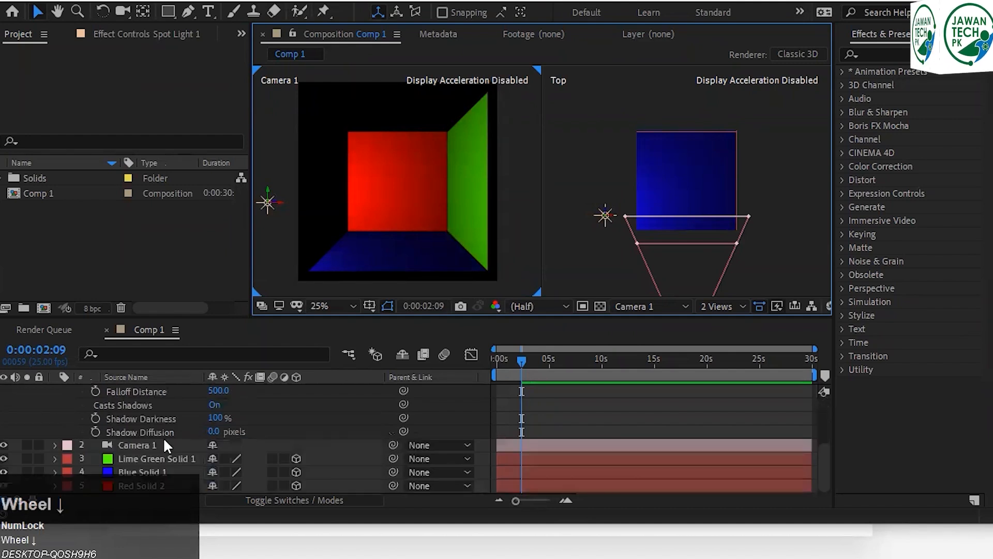
pyautogui.scroll(3, 129, 424)
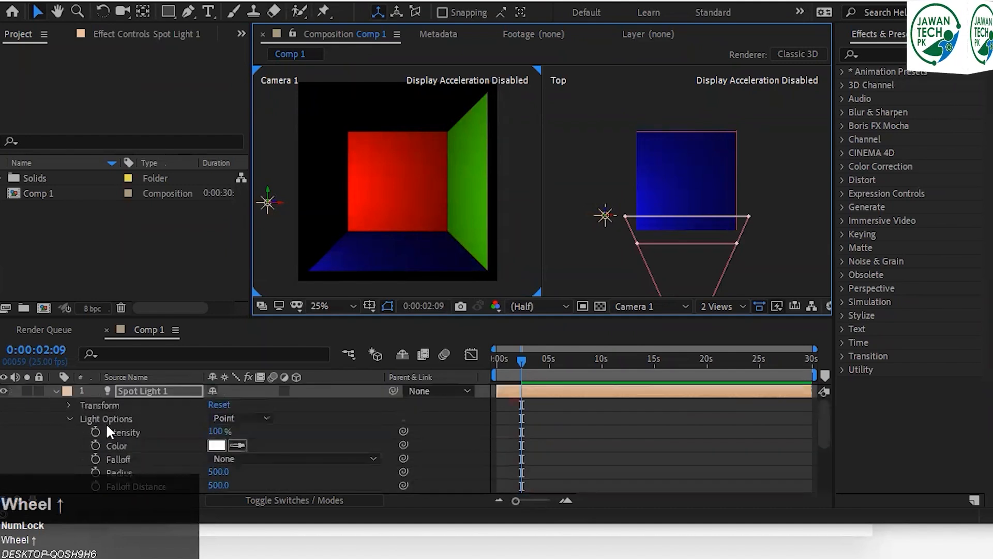
# Keyframe the light's Position at 0:00:02:09, and at 0:00:04:17 move the light across to a spot in front of the blue solid.
pyautogui.click(69, 420)
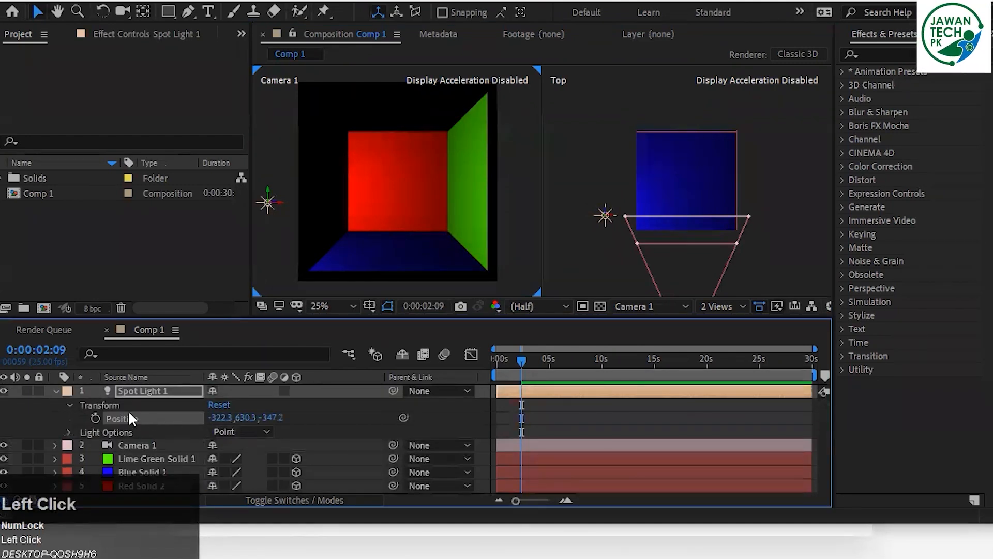
pyautogui.moveTo(523, 359); pyautogui.dragTo(547, 359)
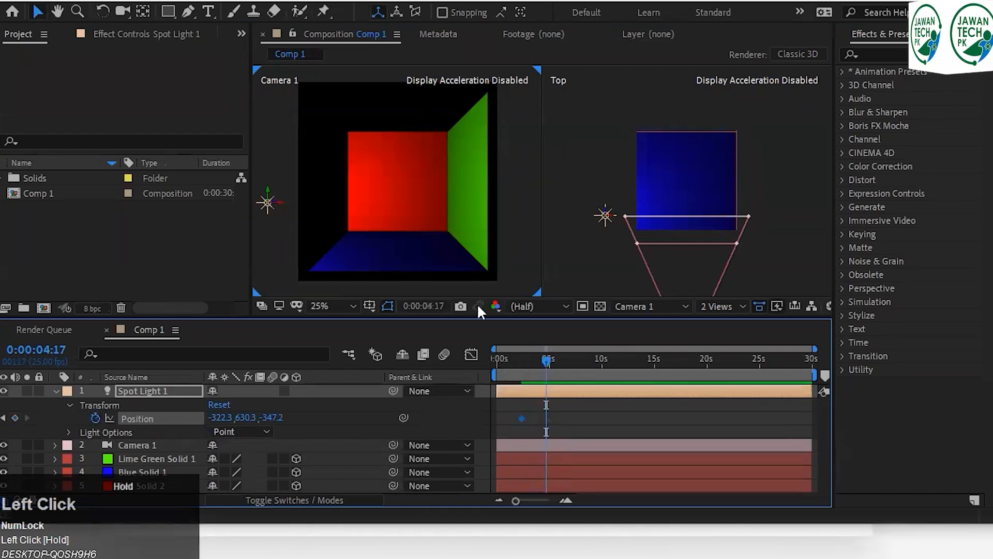
pyautogui.moveTo(280, 207); pyautogui.dragTo(468, 203)
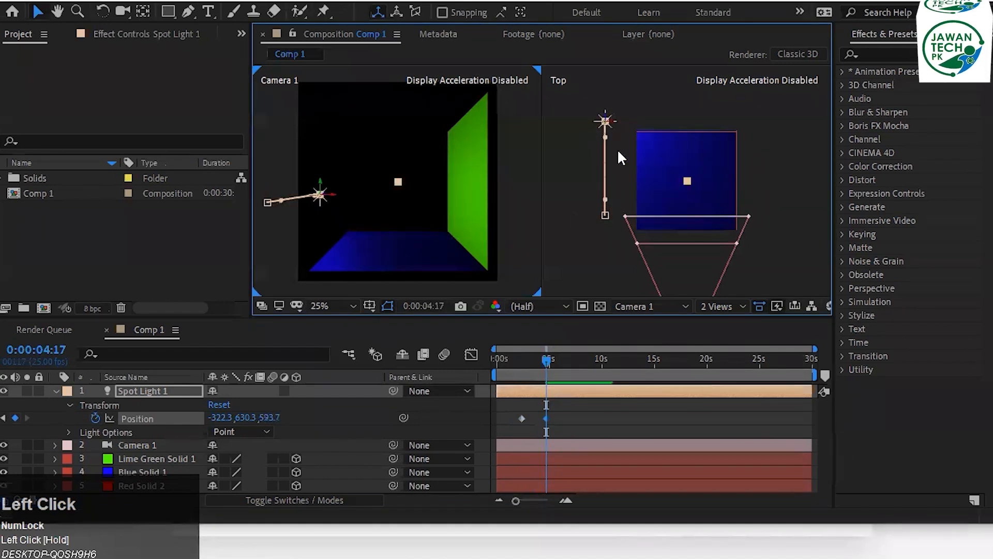
pyautogui.moveTo(613, 122); pyautogui.dragTo(720, 203)
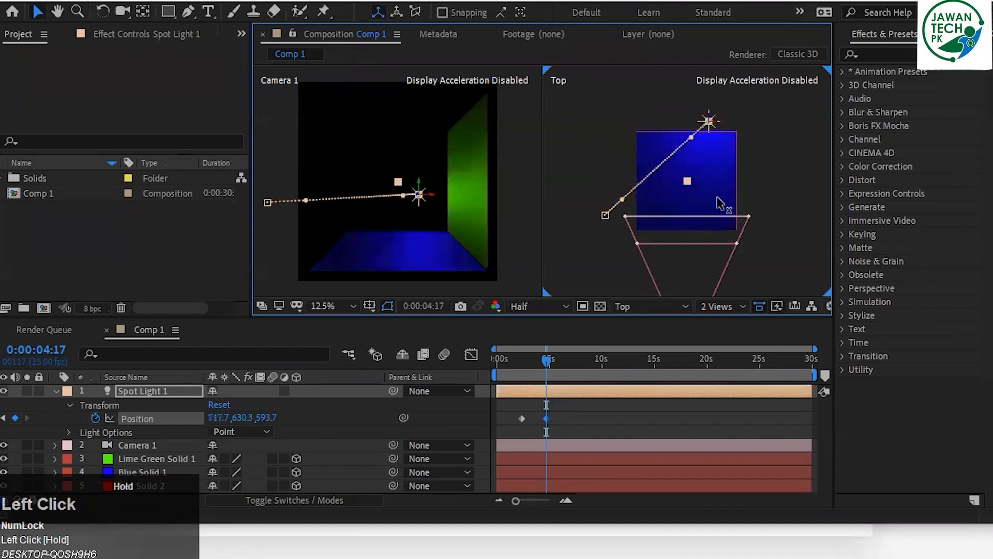
pyautogui.moveTo(710, 129); pyautogui.dragTo(645, 304)
# Preview the light's animation from 0:00:01:22 and return the current time to that frame.
pyautogui.click(515, 371)
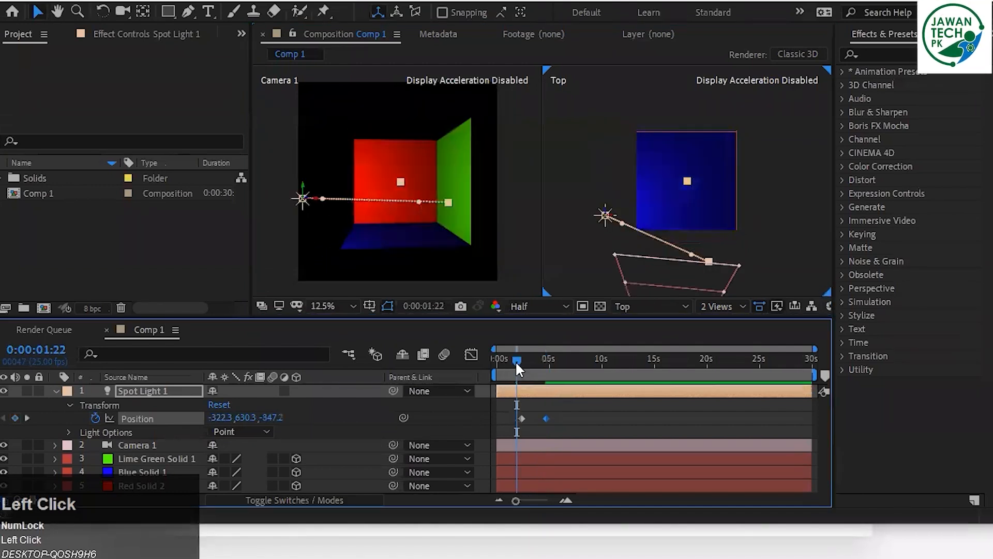
pyautogui.press('space')
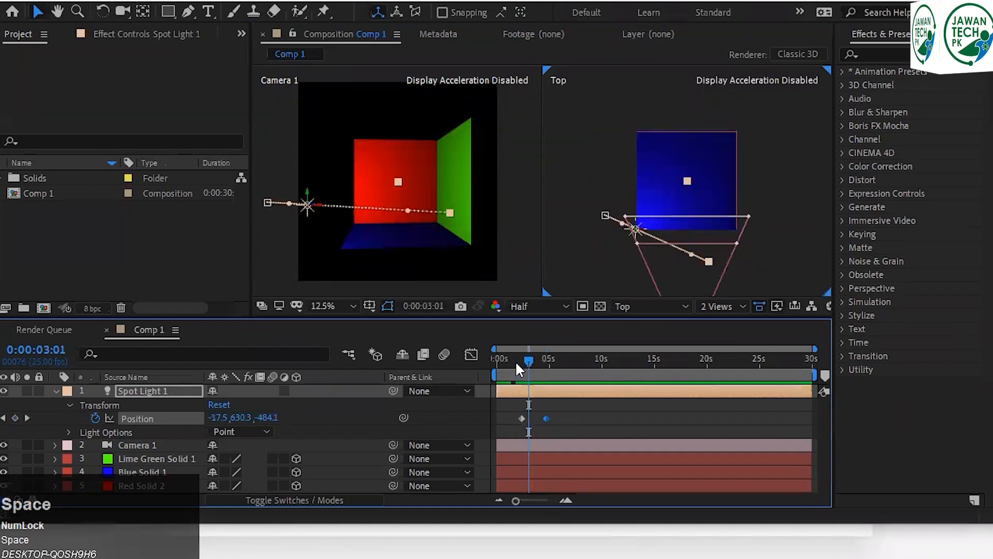
pyautogui.click(515, 361)
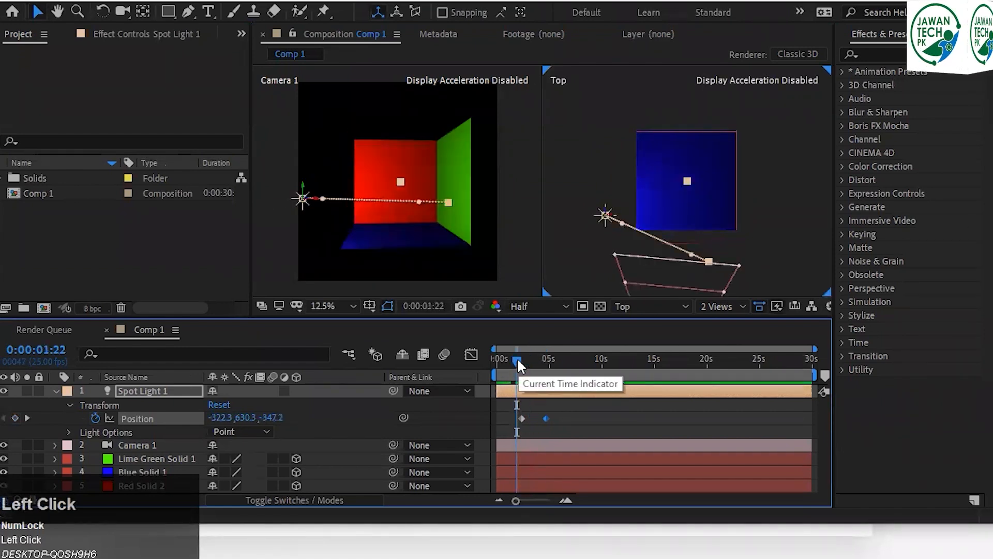
# Step frame by frame past the light's second Position keyframe and back to 0:00:03:11 to examine how the lighting changes.
pyautogui.press('pagedown')
pyautogui.press('pagedown')
pyautogui.press('pagedown')
pyautogui.press('pagedown')
pyautogui.press('pagedown')
pyautogui.press('pagedown')
pyautogui.press('pagedown')
pyautogui.press('pagedown')
pyautogui.press('pagedown')
pyautogui.press('pagedown')
pyautogui.press('pagedown')
pyautogui.press('pagedown')
pyautogui.press('pagedown')
pyautogui.press('pagedown')
pyautogui.press('pagedown')
pyautogui.press('pagedown')
pyautogui.press('pagedown')
pyautogui.press('pagedown')
pyautogui.press('pagedown')
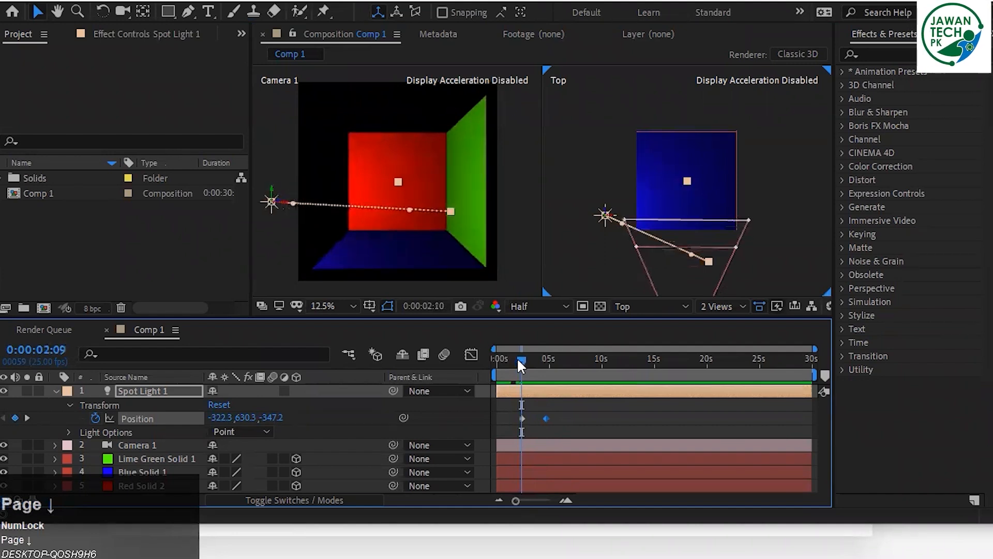
pyautogui.press('pagedown')
pyautogui.press('pagedown')
pyautogui.press('pagedown')
pyautogui.press('pagedown')
pyautogui.press('pagedown')
pyautogui.press('pagedown')
pyautogui.press('pagedown')
pyautogui.press('pagedown')
pyautogui.press('pagedown')
pyautogui.press('pagedown')
pyautogui.press('pagedown')
pyautogui.press('pagedown')
pyautogui.press('pagedown')
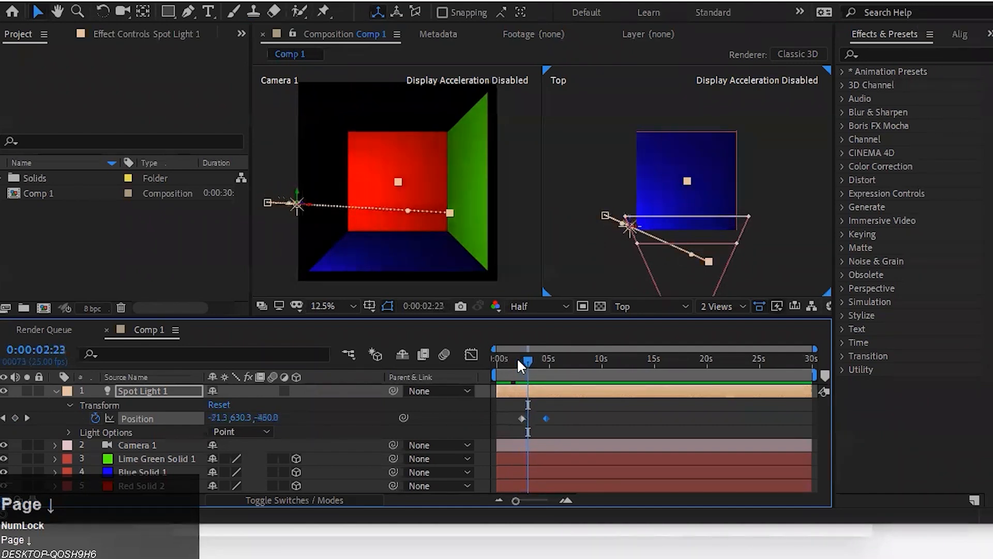
pyautogui.press('pagedown')
pyautogui.press('pagedown')
pyautogui.press('pagedown')
pyautogui.press('pagedown')
pyautogui.press('pagedown')
pyautogui.press('pagedown')
pyautogui.press('pagedown')
pyautogui.press('pagedown')
pyautogui.press('pagedown')
pyautogui.press('pagedown')
pyautogui.press('pagedown')
pyautogui.press('pagedown')
pyautogui.press('pagedown')
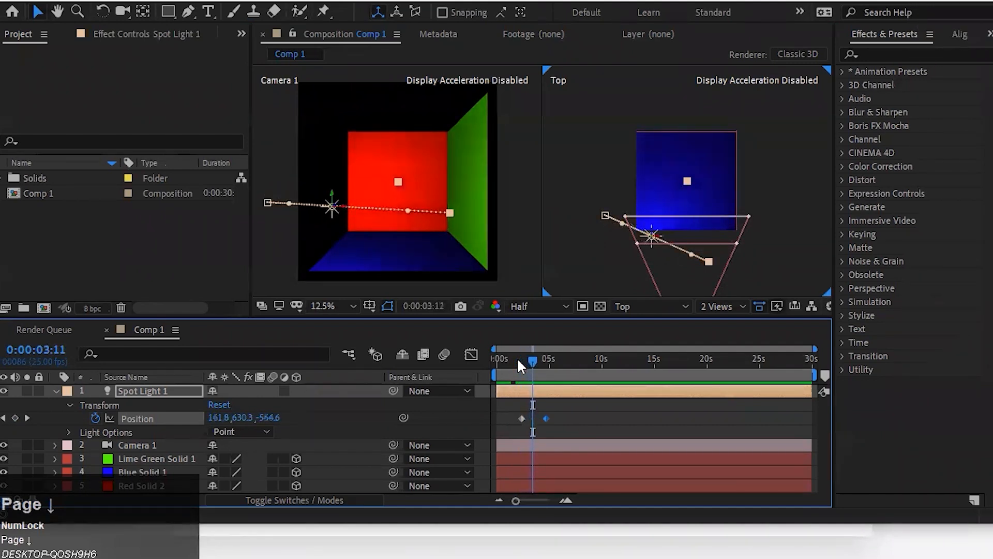
pyautogui.press('pagedown')
pyautogui.press('pagedown')
pyautogui.press('pagedown')
pyautogui.press('pagedown')
pyautogui.press('pagedown')
pyautogui.press('pagedown')
pyautogui.press('pagedown')
pyautogui.press('pagedown')
pyautogui.press('pagedown')
pyautogui.press('pagedown')
pyautogui.press('pagedown')
pyautogui.press('pagedown')
pyautogui.press('pagedown')
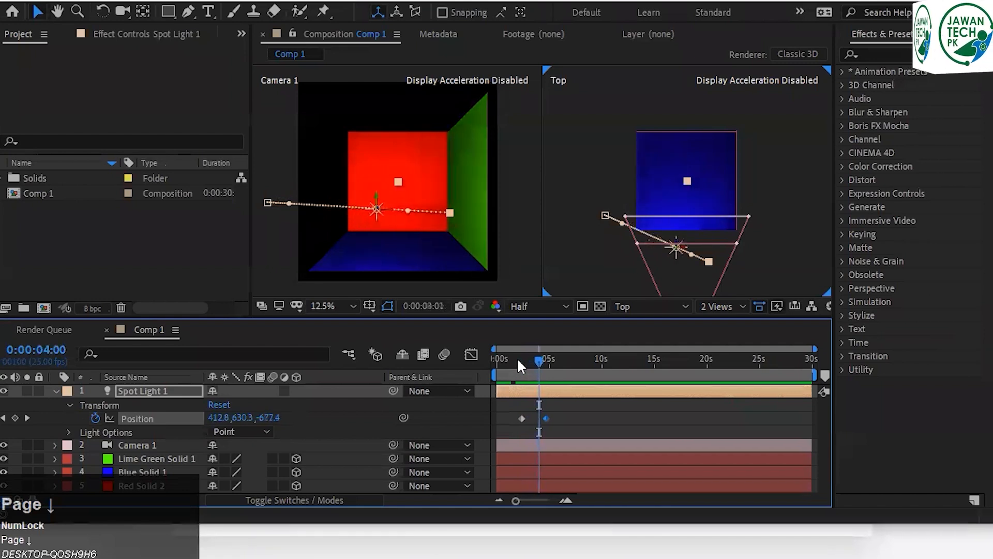
pyautogui.press('pagedown')
pyautogui.press('pagedown')
pyautogui.press('pagedown')
pyautogui.press('pagedown')
pyautogui.press('pagedown')
pyautogui.press('pagedown')
pyautogui.press('pagedown')
pyautogui.press('pagedown')
pyautogui.press('pagedown')
pyautogui.press('pagedown')
pyautogui.press('pagedown')
pyautogui.press('pagedown')
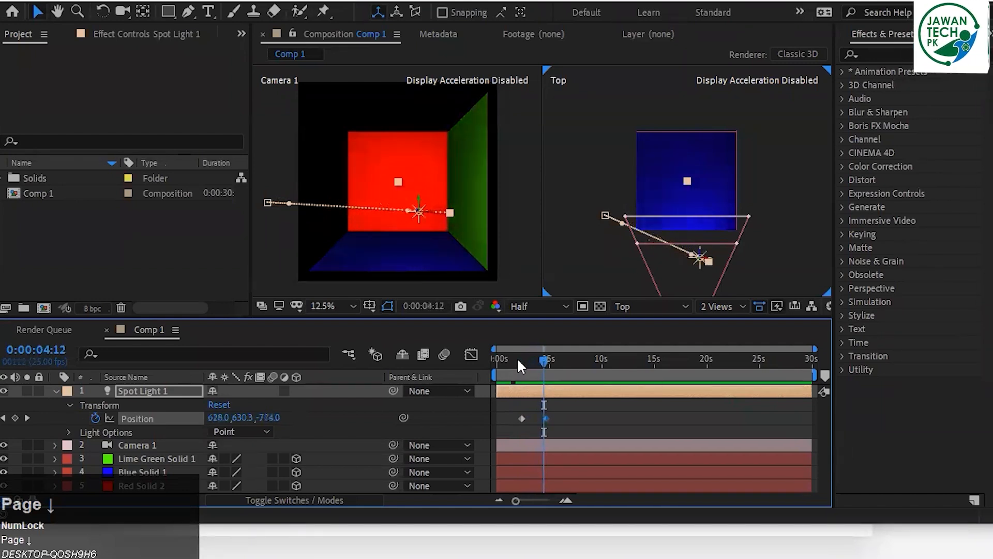
pyautogui.press('pagedown')
pyautogui.press('pagedown')
pyautogui.press('pagedown')
pyautogui.press('pagedown')
pyautogui.press('pagedown')
pyautogui.press('pagedown')
pyautogui.press('pagedown')
pyautogui.press('pageup')
pyautogui.press('pageup')
pyautogui.press('pageup')
pyautogui.press('pageup')
pyautogui.press('pageup')
pyautogui.press('pageup')
pyautogui.press('pageup')
pyautogui.press('pageup')
pyautogui.press('pageup')
pyautogui.press('pageup')
pyautogui.press('pageup')
pyautogui.press('pageup')
pyautogui.press('pageup')
pyautogui.press('pageup')
pyautogui.press('pageup')
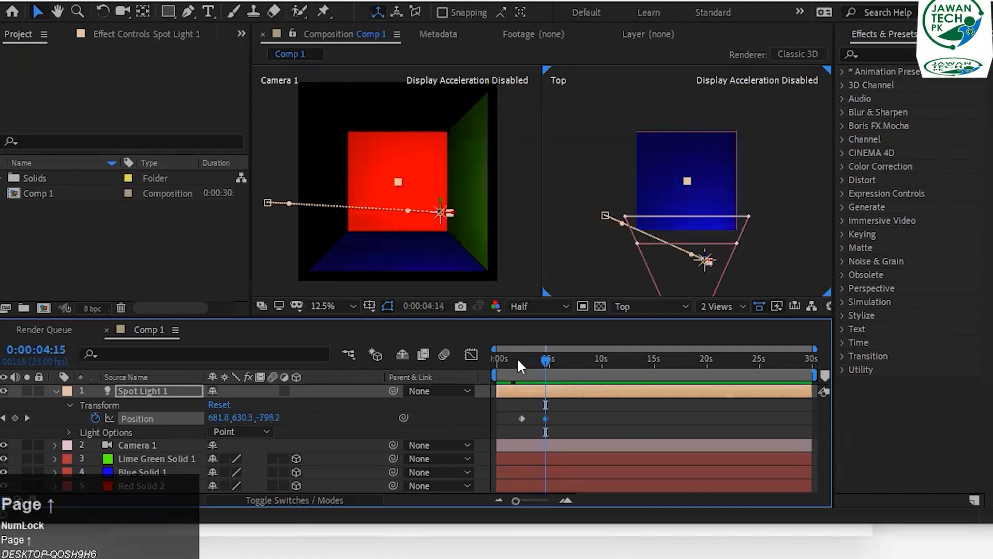
pyautogui.press('pageup')
pyautogui.press('pageup')
pyautogui.press('pageup')
pyautogui.press('pageup')
pyautogui.press('pageup')
pyautogui.press('pageup')
pyautogui.press('pageup')
pyautogui.press('pageup')
pyautogui.press('pageup')
pyautogui.press('pageup')
pyautogui.press('pageup')
pyautogui.press('pageup')
pyautogui.press('pageup')
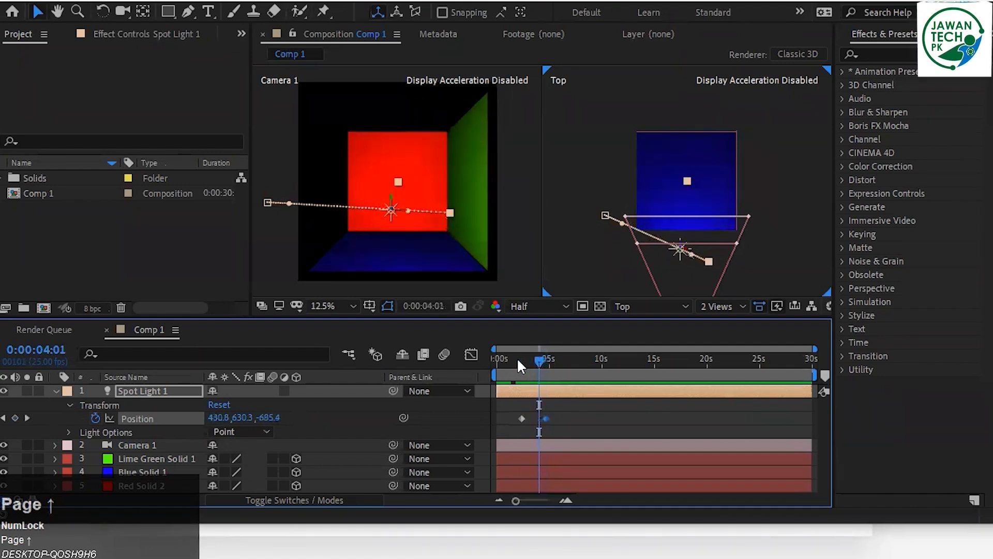
pyautogui.press('pageup')
pyautogui.press('pageup')
pyautogui.press('pageup')
pyautogui.press('pageup')
pyautogui.press('pageup')
pyautogui.press('pageup')
pyautogui.press('pageup')
pyautogui.press('pageup')
pyautogui.press('pageup')
pyautogui.press('pageup')
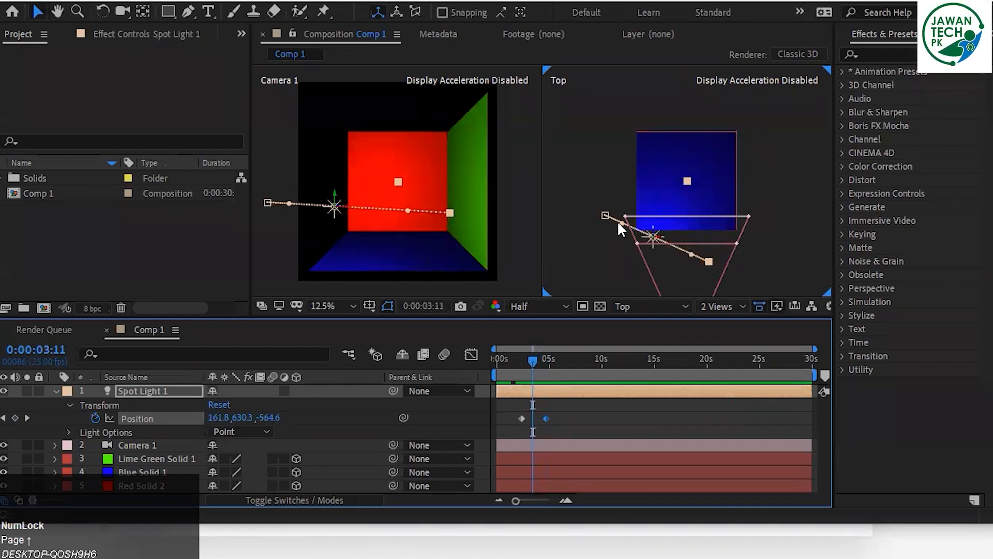
# Bend the light's motion path in the Top view into a curve over the blue solid, and return to 0:00:01:22.
pyautogui.moveTo(621, 222); pyautogui.dragTo(715, 150)
pyautogui.moveTo(692, 250); pyautogui.dragTo(737, 135)
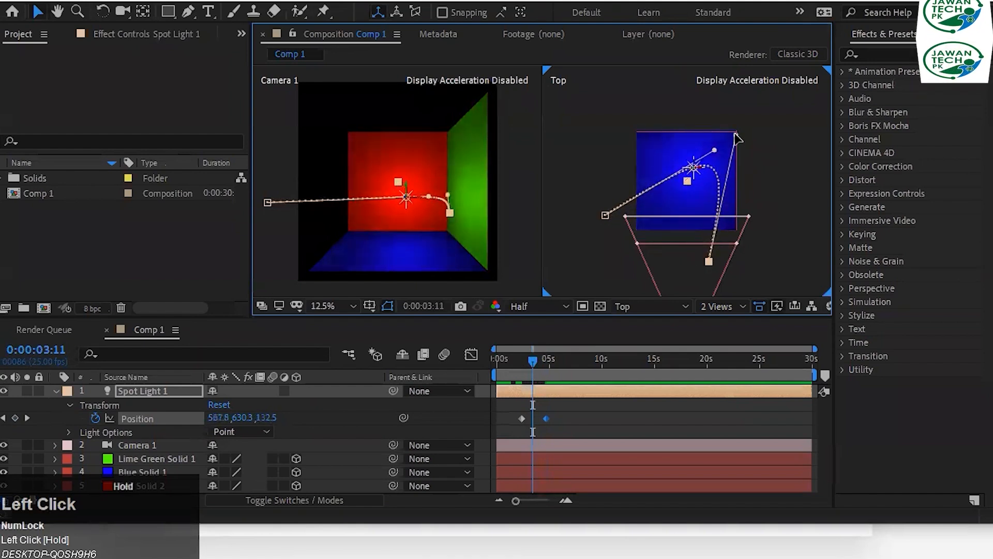
pyautogui.click(517, 360)
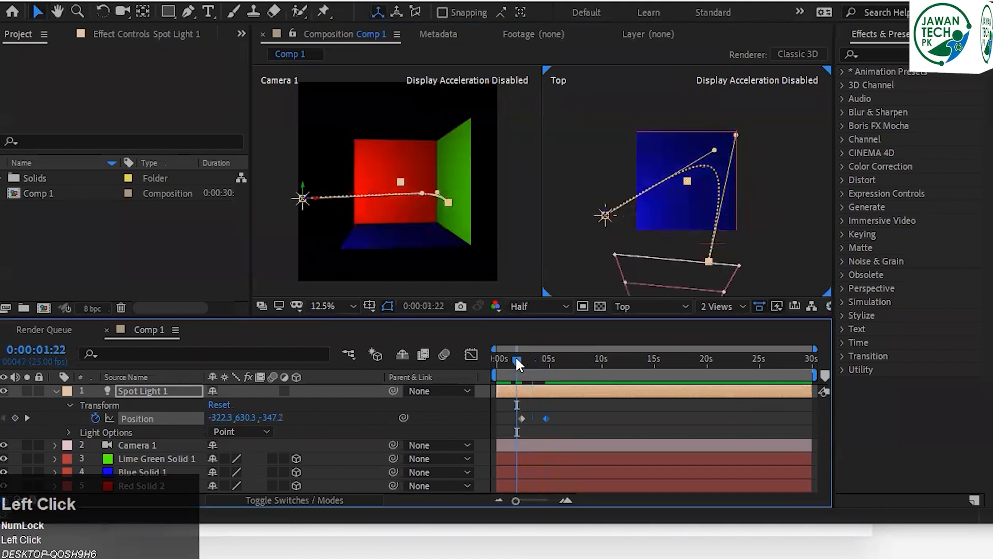
# Step frame by frame from 0:00:01:22 to the light's second Position keyframe to examine the lighting along the curved path.
pyautogui.press('pagedown')
pyautogui.press('pagedown')
pyautogui.press('pagedown')
pyautogui.press('pagedown')
pyautogui.press('pagedown')
pyautogui.press('pagedown')
pyautogui.press('pagedown')
pyautogui.press('pagedown')
pyautogui.press('pagedown')
pyautogui.press('pagedown')
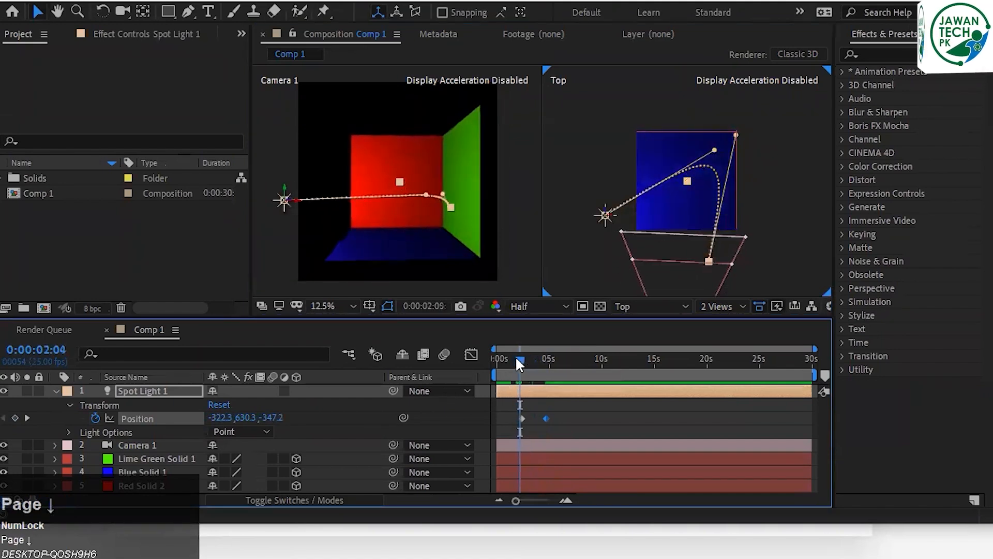
pyautogui.press('pagedown')
pyautogui.press('pagedown')
pyautogui.press('pagedown')
pyautogui.press('pagedown')
pyautogui.press('pagedown')
pyautogui.press('pagedown')
pyautogui.press('pagedown')
pyautogui.press('pagedown')
pyautogui.press('pagedown')
pyautogui.press('pagedown')
pyautogui.press('pagedown')
pyautogui.press('pagedown')
pyautogui.press('pagedown')
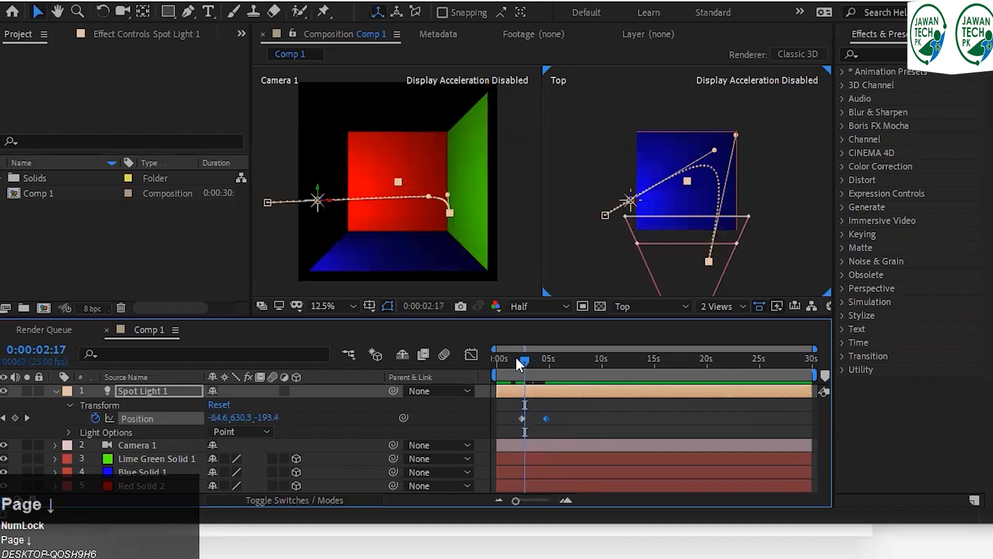
pyautogui.press('pagedown')
pyautogui.press('pagedown')
pyautogui.press('pagedown')
pyautogui.press('pagedown')
pyautogui.press('pagedown')
pyautogui.press('pagedown')
pyautogui.press('pagedown')
pyautogui.press('pagedown')
pyautogui.press('pagedown')
pyautogui.press('pagedown')
pyautogui.press('pagedown')
pyautogui.press('pagedown')
pyautogui.press('pagedown')
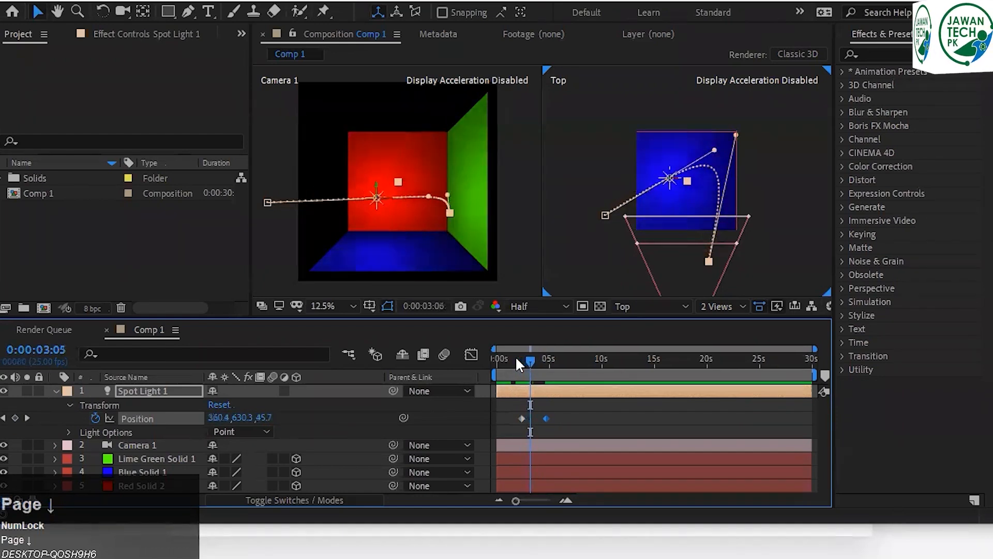
pyautogui.press('pagedown')
pyautogui.press('pagedown')
pyautogui.press('pagedown')
pyautogui.press('pagedown')
pyautogui.press('pagedown')
pyautogui.press('pagedown')
pyautogui.press('pagedown')
pyautogui.press('pagedown')
pyautogui.press('pagedown')
pyautogui.press('pagedown')
pyautogui.press('pagedown')
pyautogui.press('pagedown')
pyautogui.press('pagedown')
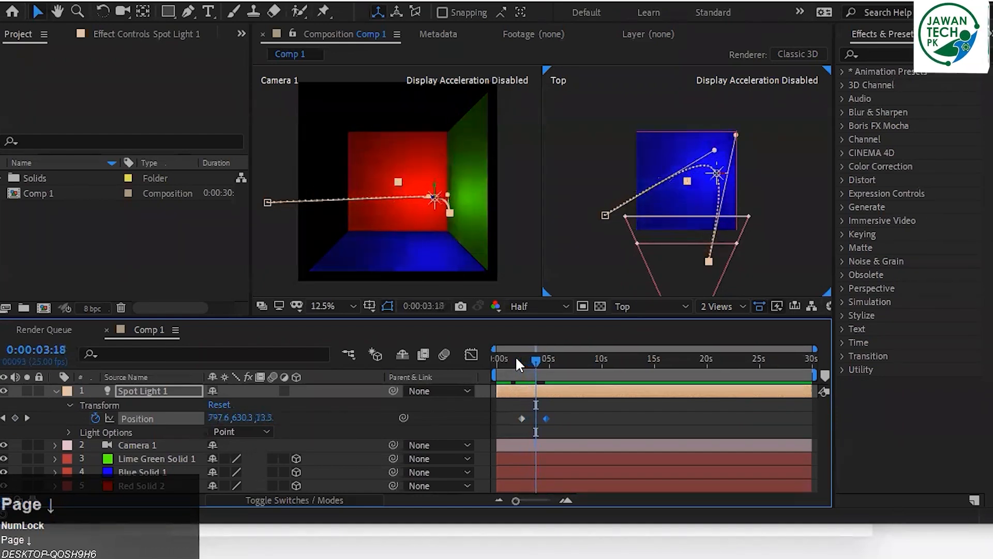
pyautogui.press('pagedown')
pyautogui.press('pagedown')
pyautogui.press('pagedown')
pyautogui.press('pagedown')
pyautogui.press('pagedown')
pyautogui.press('pagedown')
pyautogui.press('pagedown')
pyautogui.press('pagedown')
pyautogui.press('pagedown')
pyautogui.press('pagedown')
pyautogui.press('pagedown')
pyautogui.press('pagedown')
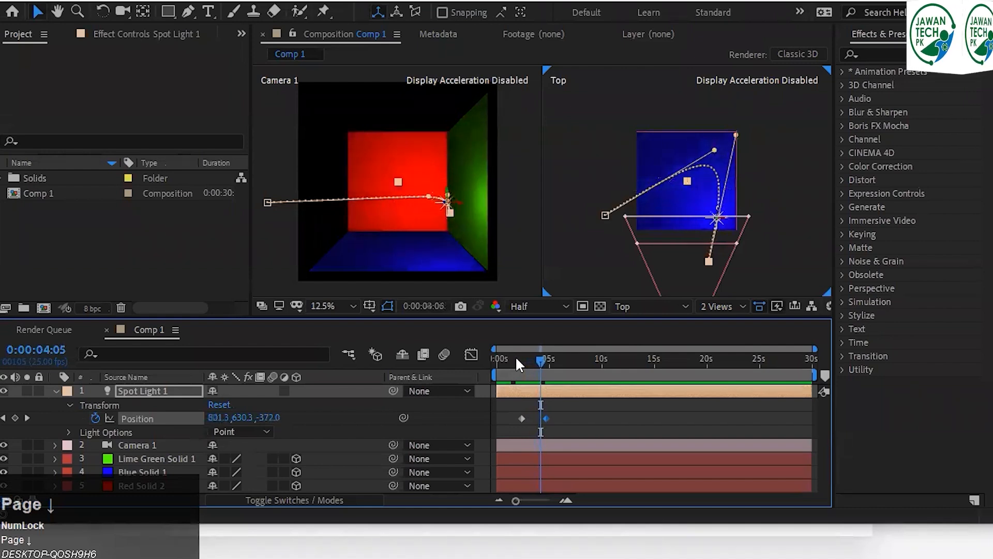
pyautogui.press('pagedown')
pyautogui.press('pagedown')
pyautogui.press('pagedown')
pyautogui.press('pagedown')
pyautogui.press('pagedown')
pyautogui.press('pagedown')
pyautogui.press('pagedown')
pyautogui.press('pagedown')
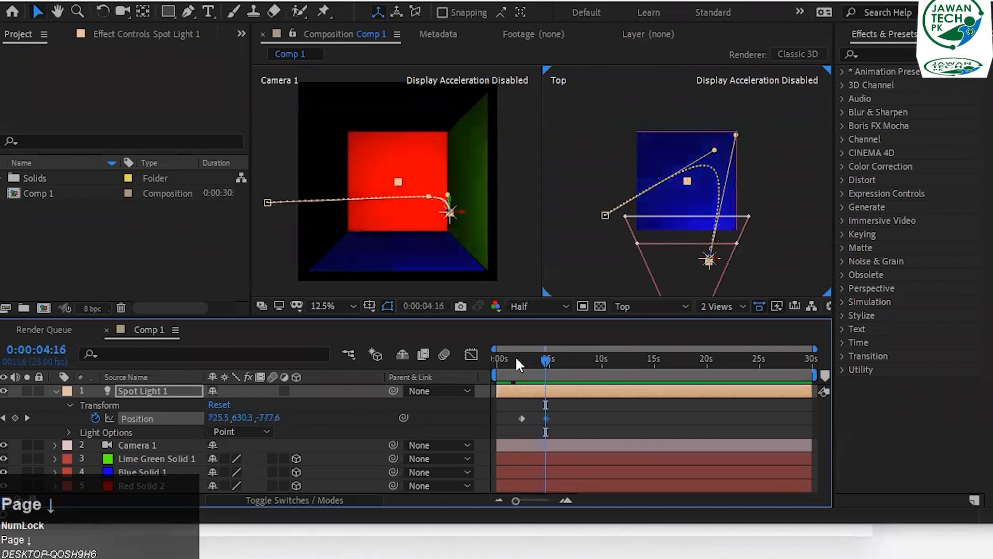
# Pull the first keyframe's path handle past the blue solid's far edge in the Top view, and step back to 0:00:02:14 to review the lighting.
pyautogui.moveTo(713, 147); pyautogui.dragTo(697, 126)
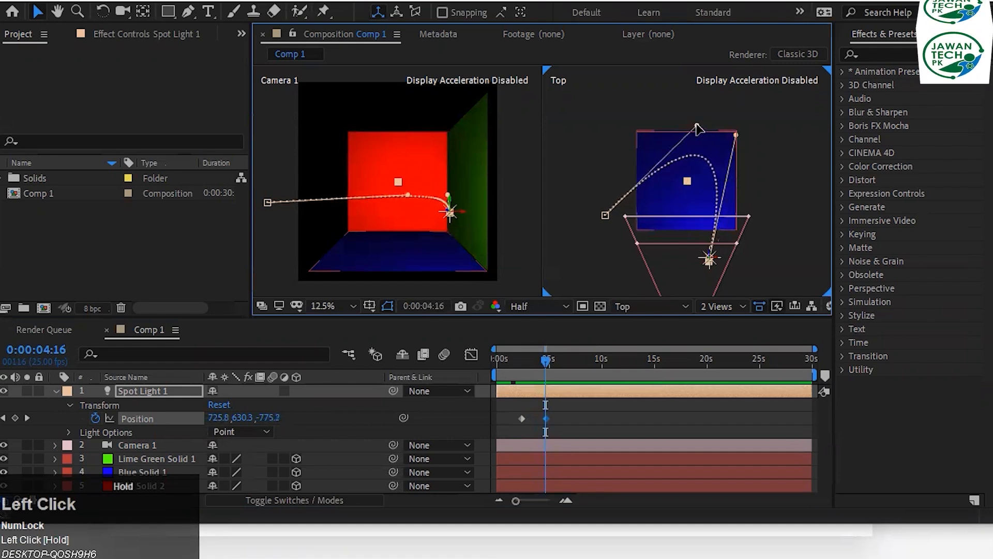
pyautogui.press('pageup')
pyautogui.press('pageup')
pyautogui.press('pageup')
pyautogui.press('pageup')
pyautogui.press('pageup')
pyautogui.press('pageup')
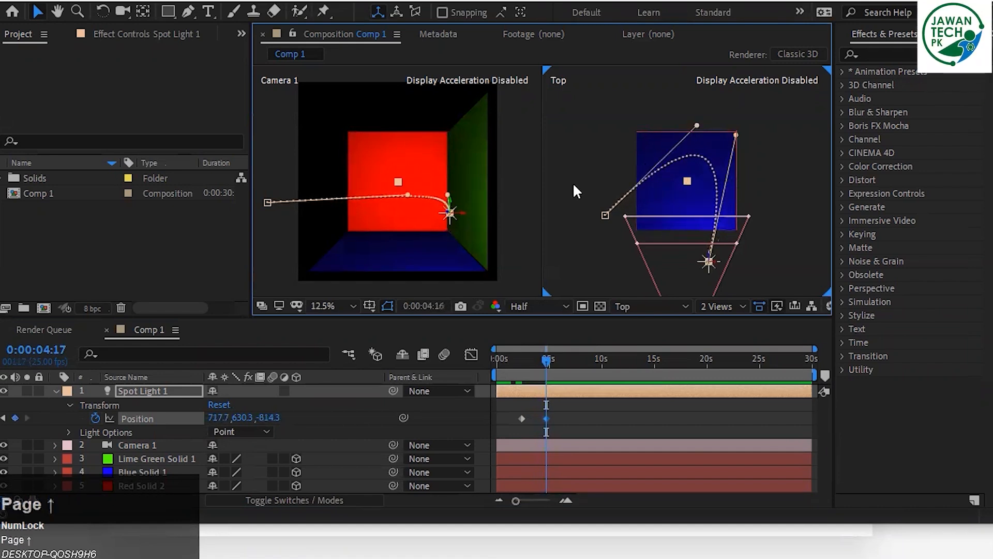
pyautogui.press('pageup')
pyautogui.press('pageup')
pyautogui.press('pageup')
pyautogui.press('pageup')
pyautogui.press('pageup')
pyautogui.press('pageup')
pyautogui.press('pageup')
pyautogui.press('pageup')
pyautogui.press('pageup')
pyautogui.press('pageup')
pyautogui.press('pageup')
pyautogui.press('pageup')
pyautogui.press('pageup')
pyautogui.press('pageup')
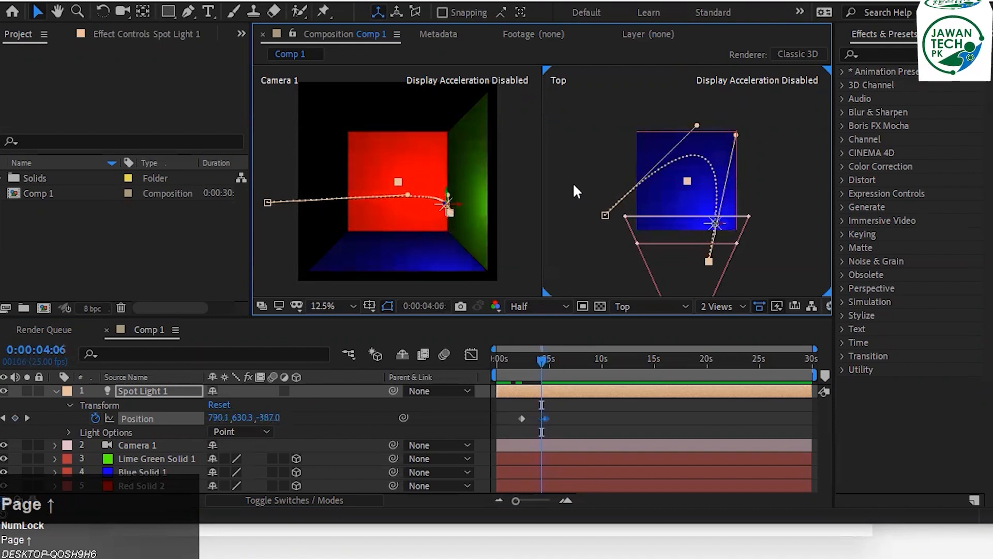
pyautogui.press('pageup')
pyautogui.press('pageup')
pyautogui.press('pageup')
pyautogui.press('pageup')
pyautogui.press('pageup')
pyautogui.press('pageup')
pyautogui.press('pageup')
pyautogui.press('pageup')
pyautogui.press('pageup')
pyautogui.press('pageup')
pyautogui.press('pageup')
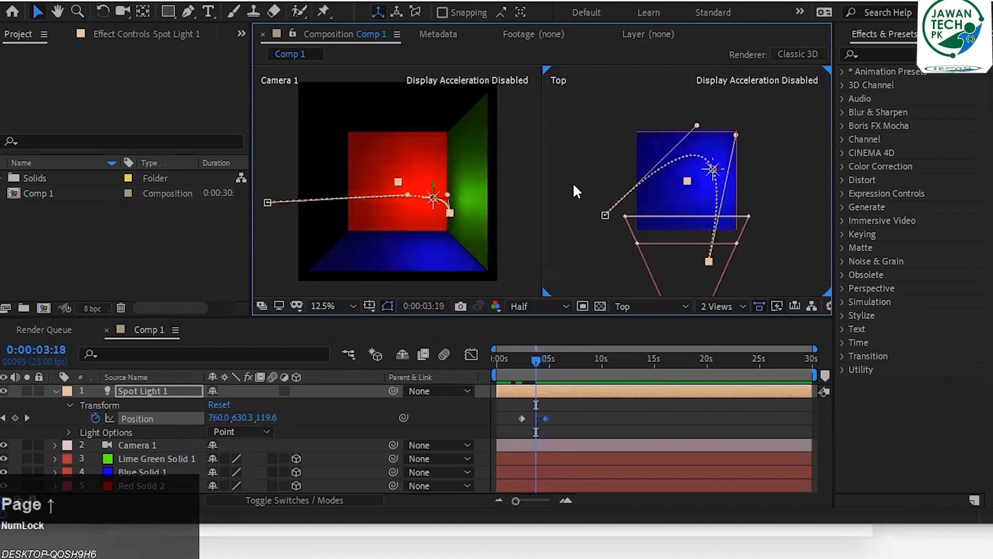
pyautogui.press('pageup')
pyautogui.press('pageup')
pyautogui.press('pageup')
pyautogui.press('pageup')
pyautogui.press('pageup')
pyautogui.press('pageup')
pyautogui.press('pageup')
pyautogui.press('pageup')
pyautogui.press('pageup')
pyautogui.press('pageup')
pyautogui.press('pageup')
pyautogui.press('pageup')
pyautogui.press('pageup')
pyautogui.press('pageup')
pyautogui.press('pageup')
pyautogui.press('pageup')
pyautogui.press('pageup')
pyautogui.press('pageup')
pyautogui.press('pageup')
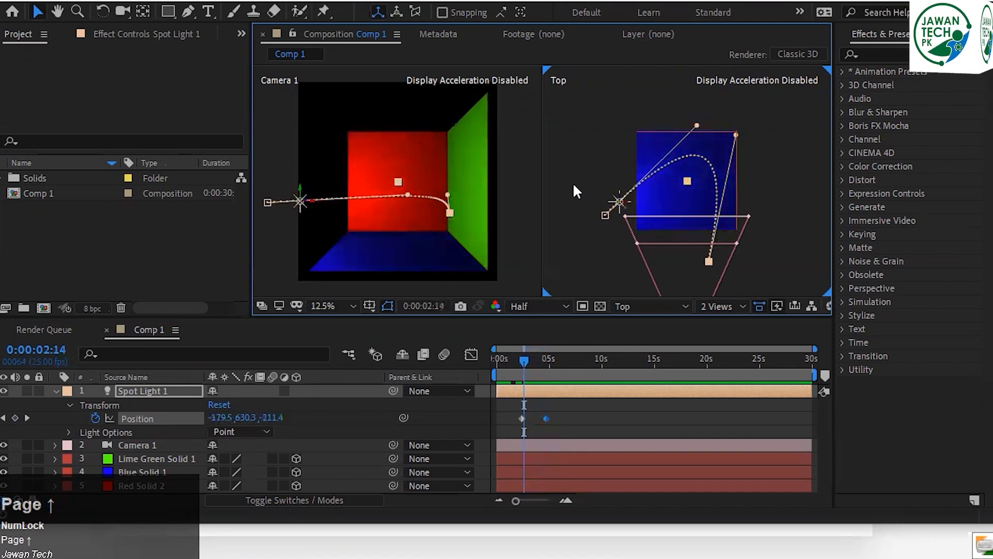
# Widen the light's curve in the Top view by extending both keyframes' path handles outside the blue solid, and review it frame by frame to 0:00:04:00.
pyautogui.moveTo(682, 119); pyautogui.dragTo(764, 137)
pyautogui.press('pagedown')
pyautogui.press('pagedown')
pyautogui.press('pagedown')
pyautogui.press('pagedown')
pyautogui.press('pagedown')
pyautogui.press('pagedown')
pyautogui.press('pagedown')
pyautogui.press('pagedown')
pyautogui.press('pagedown')
pyautogui.press('pagedown')
pyautogui.press('pagedown')
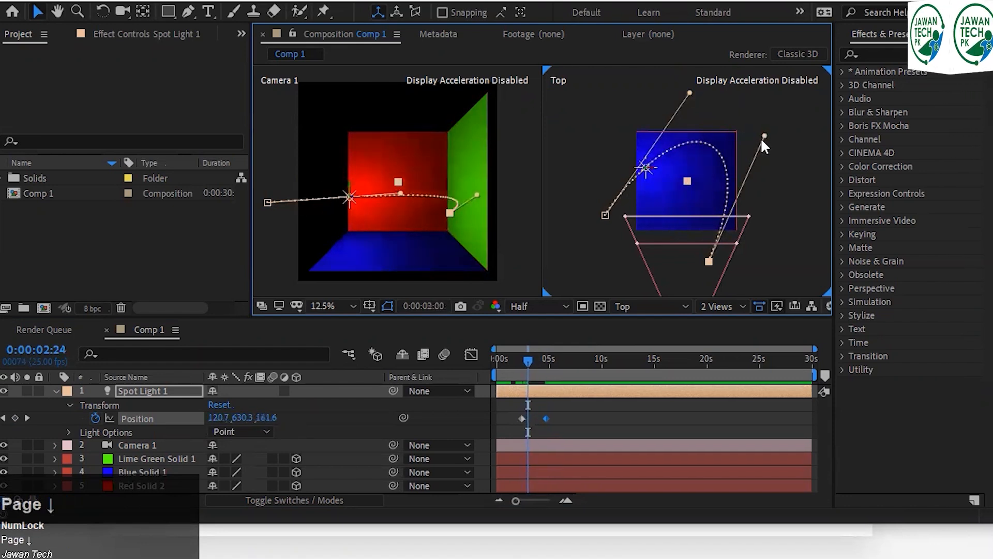
pyautogui.press('pagedown')
pyautogui.press('pagedown')
pyautogui.press('pagedown')
pyautogui.press('pagedown')
pyautogui.press('pagedown')
pyautogui.press('pagedown')
pyautogui.press('pagedown')
pyautogui.press('pagedown')
pyautogui.press('pagedown')
pyautogui.press('pagedown')
pyautogui.press('pagedown')
pyautogui.press('pagedown')
pyautogui.press('pagedown')
pyautogui.press('pagedown')
pyautogui.press('pagedown')
pyautogui.press('pagedown')
pyautogui.press('pagedown')
pyautogui.press('pagedown')
pyautogui.press('pagedown')
pyautogui.press('pagedown')
pyautogui.press('pagedown')
pyautogui.press('pagedown')
pyautogui.press('pagedown')
pyautogui.press('pagedown')
pyautogui.press('pagedown')
pyautogui.press('pagedown')
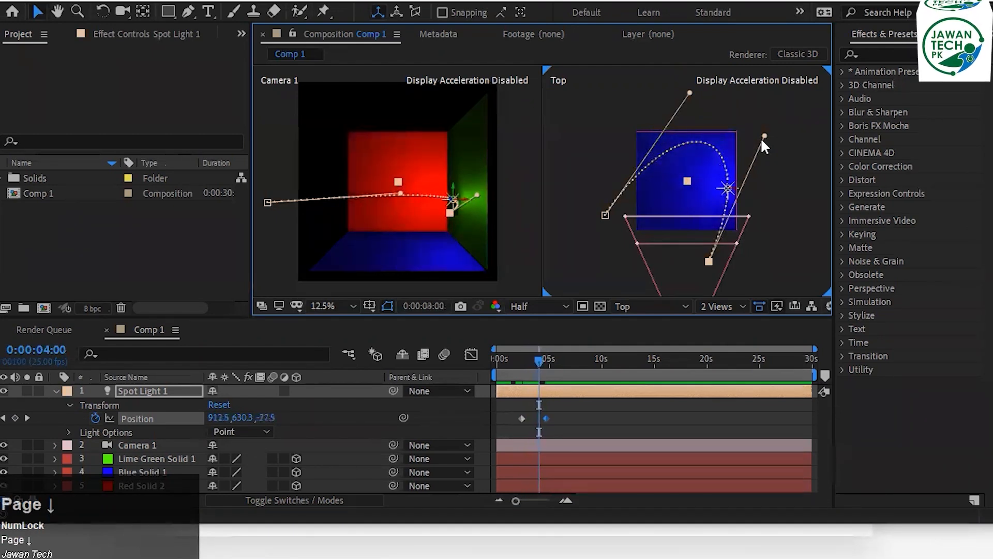
# Step frame by frame from 0:00:04:00 to the light's second Position keyframe at 0:00:04:17 to examine the lighting.
pyautogui.press('pagedown')
pyautogui.press('pagedown')
pyautogui.press('pagedown')
pyautogui.press('pagedown')
pyautogui.press('pagedown')
pyautogui.press('pagedown')
pyautogui.press('pagedown')
pyautogui.press('pagedown')
pyautogui.press('pagedown')
pyautogui.press('pagedown')
pyautogui.press('pagedown')
pyautogui.press('pagedown')
pyautogui.press('pagedown')
pyautogui.press('pagedown')
pyautogui.press('pagedown')
pyautogui.press('pagedown')
pyautogui.press('pagedown')
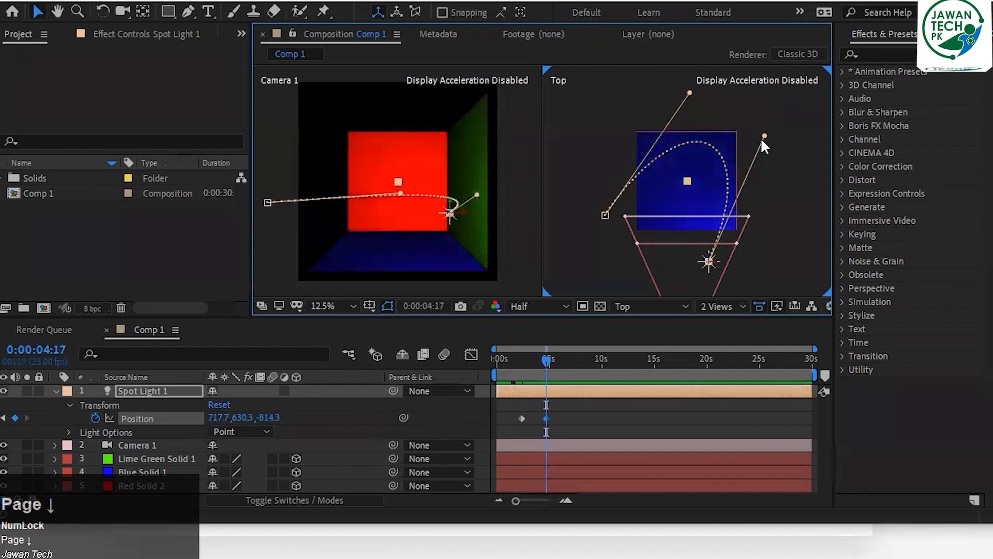
# Save the project, and show the light's options instead of its transform properties with the current time at 0:00:01:07.
pyautogui.click(69, 406)
pyautogui.hotkey('alt', 'Tab')
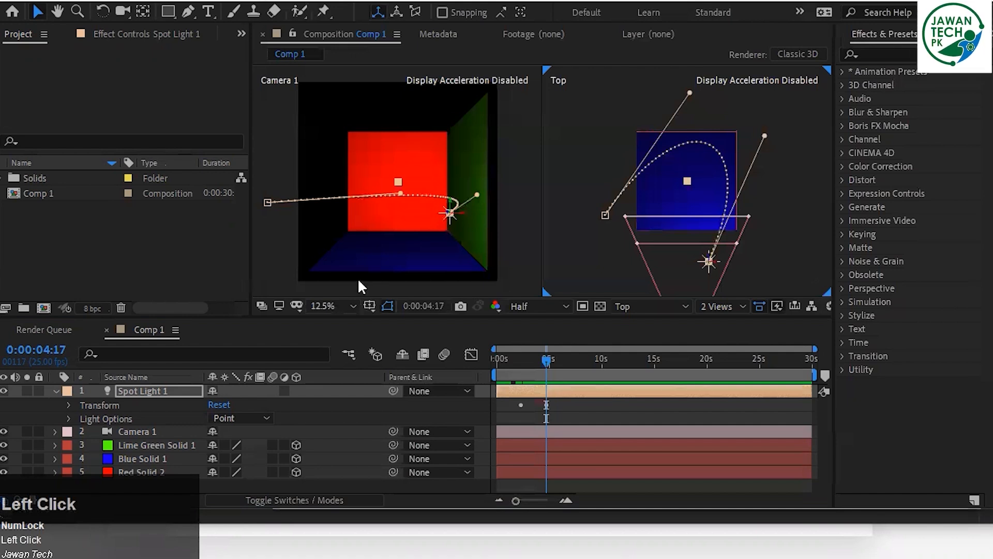
pyautogui.hotkey('ctrl', 's')
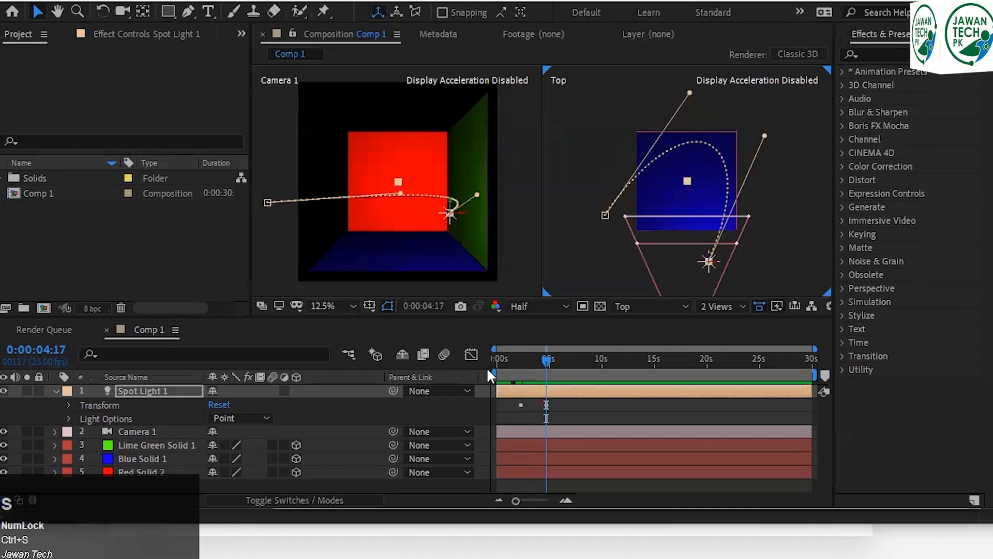
pyautogui.click(509, 357)
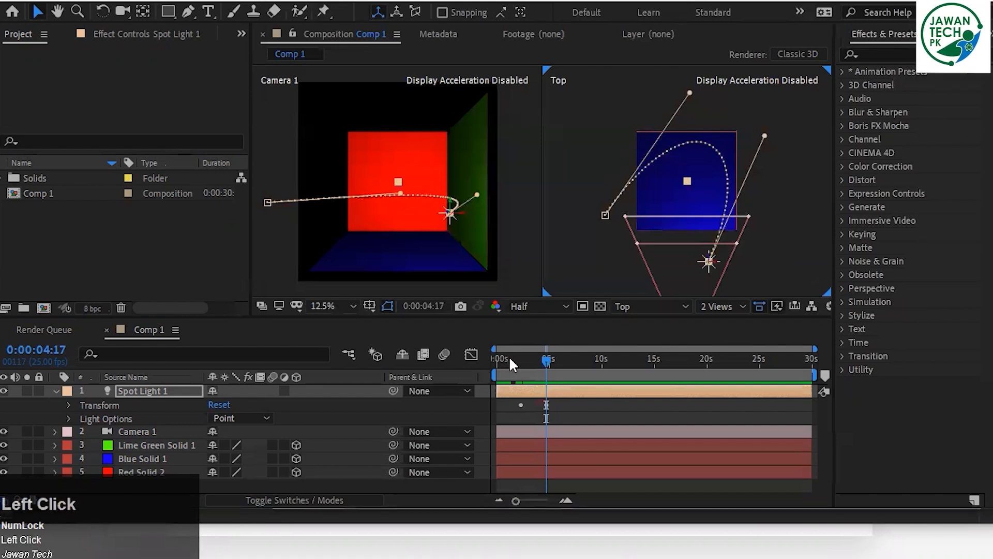
pyautogui.click(69, 419)
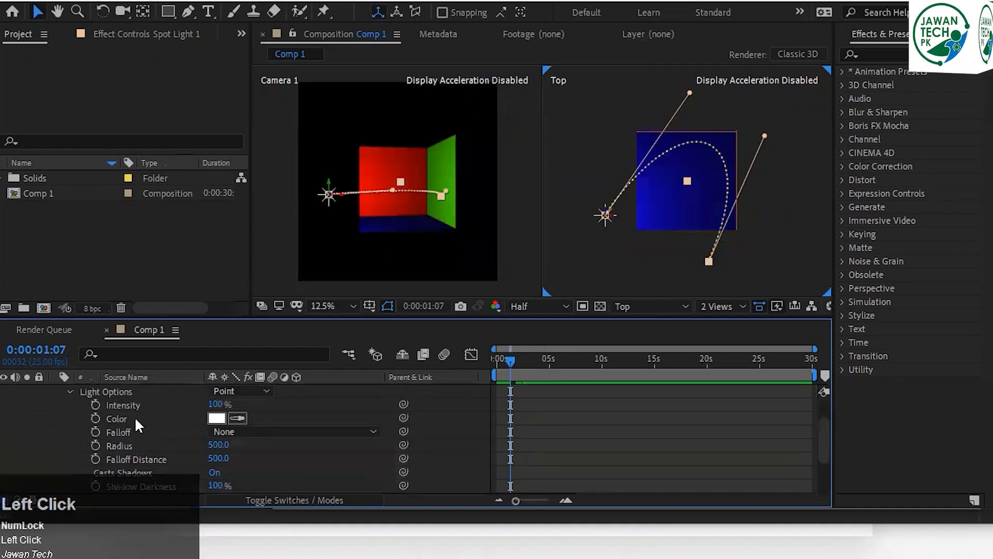
# Set the light's colour to red, EA2B2B.
pyautogui.click(221, 417)
pyautogui.moveTo(344, 359); pyautogui.dragTo(356, 327)
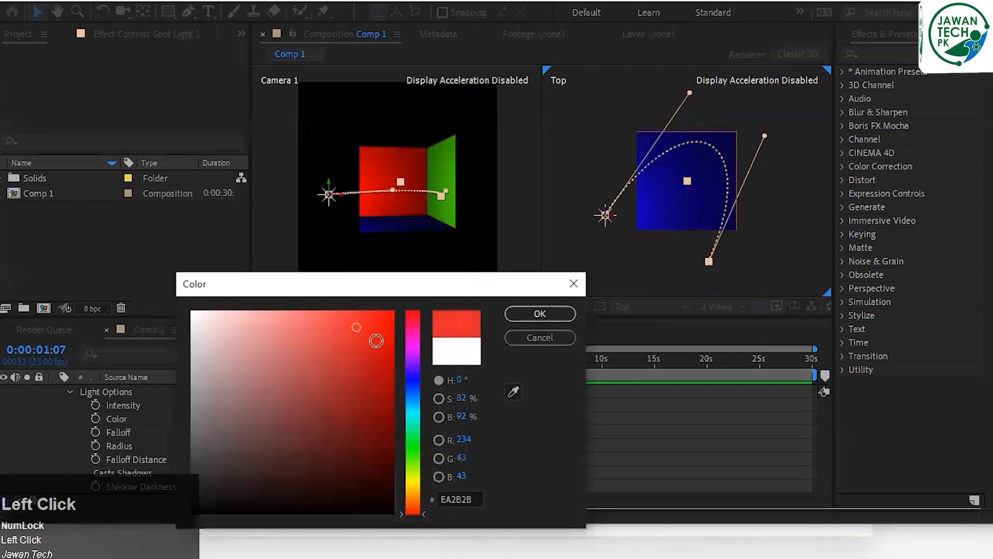
pyautogui.click(537, 308)
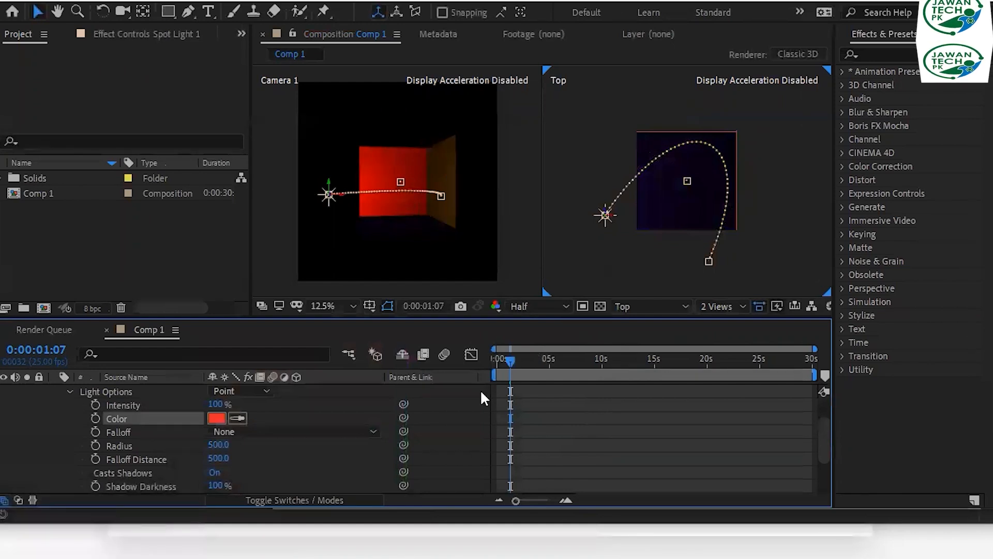
# Step forward frame by frame from 0:00:01:07 to 0:00:04:10 to examine how the red light affects each solid along the path.
pyautogui.press('pagedown')
pyautogui.press('pagedown')
pyautogui.press('pagedown')
pyautogui.press('pagedown')
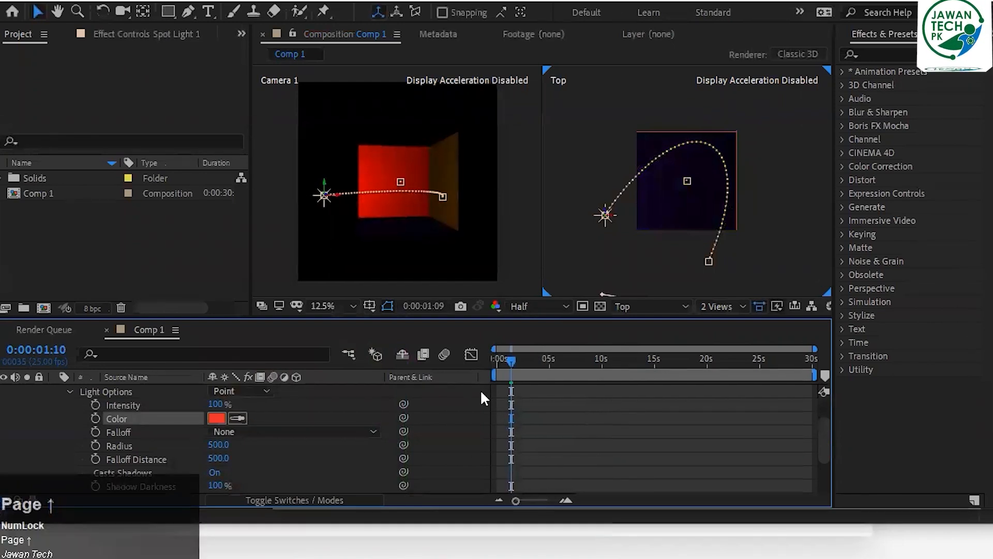
pyautogui.press('pagedown')
pyautogui.press('pagedown')
pyautogui.press('pagedown')
pyautogui.press('pagedown')
pyautogui.press('pagedown')
pyautogui.press('pagedown')
pyautogui.press('pagedown')
pyautogui.press('pagedown')
pyautogui.press('pagedown')
pyautogui.press('pagedown')
pyautogui.press('pagedown')
pyautogui.press('pagedown')
pyautogui.press('pagedown')
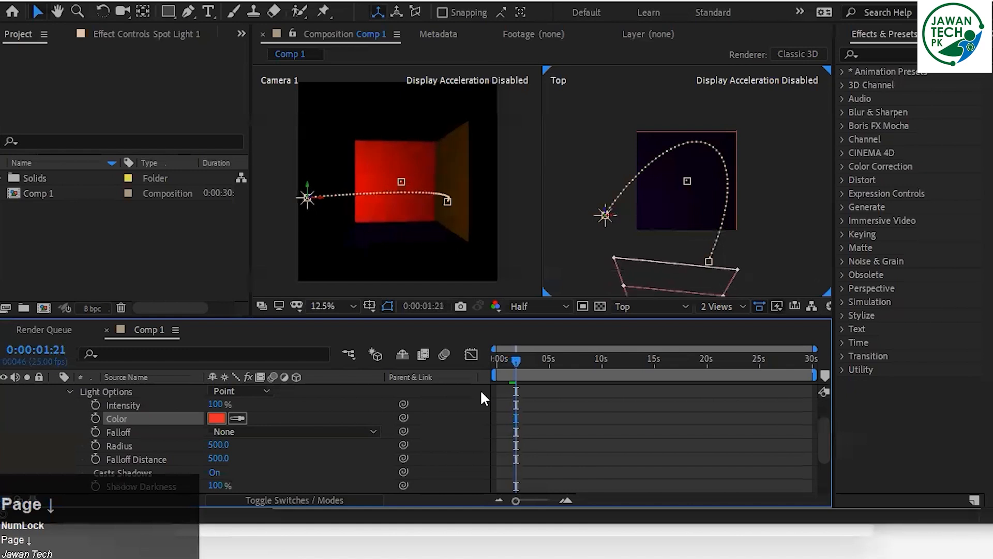
pyautogui.press('pagedown')
pyautogui.press('pagedown')
pyautogui.press('pagedown')
pyautogui.press('pagedown')
pyautogui.press('pagedown')
pyautogui.press('pagedown')
pyautogui.press('pagedown')
pyautogui.press('pagedown')
pyautogui.press('pagedown')
pyautogui.press('pagedown')
pyautogui.press('pagedown')
pyautogui.press('pagedown')
pyautogui.press('pagedown')
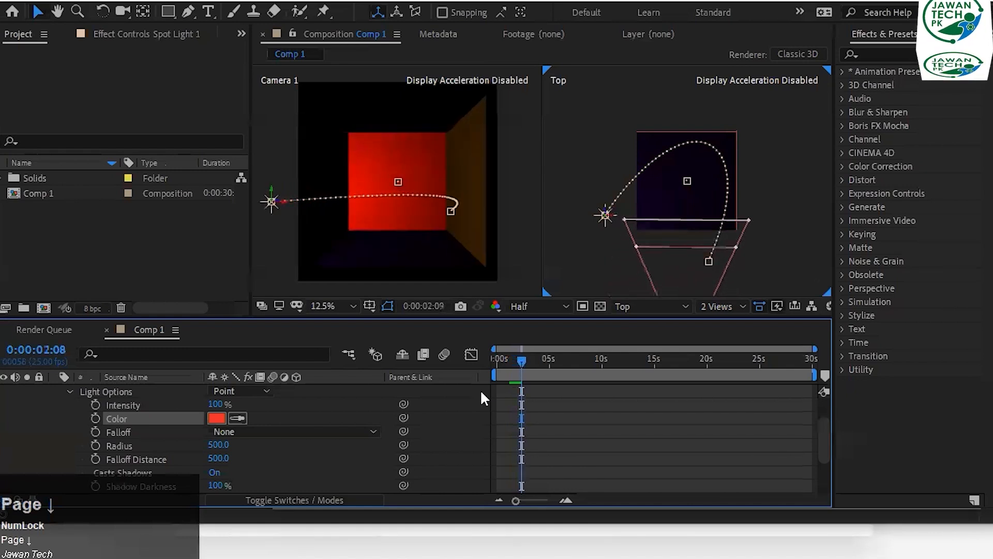
pyautogui.press('pagedown')
pyautogui.press('pagedown')
pyautogui.press('pagedown')
pyautogui.press('pagedown')
pyautogui.press('pagedown')
pyautogui.press('pagedown')
pyautogui.press('pagedown')
pyautogui.press('pagedown')
pyautogui.press('pagedown')
pyautogui.press('pagedown')
pyautogui.press('pagedown')
pyautogui.press('pagedown')
pyautogui.press('pagedown')
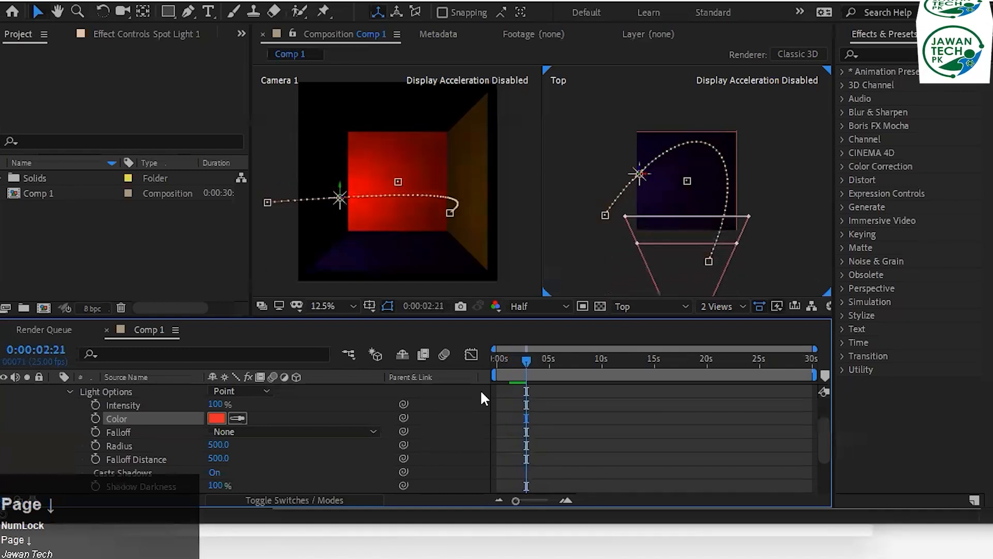
pyautogui.press('pagedown')
pyautogui.press('pagedown')
pyautogui.press('pagedown')
pyautogui.press('pagedown')
pyautogui.press('pagedown')
pyautogui.press('pagedown')
pyautogui.press('pagedown')
pyautogui.press('pagedown')
pyautogui.press('pagedown')
pyautogui.press('pagedown')
pyautogui.press('pagedown')
pyautogui.press('pagedown')
pyautogui.press('pagedown')
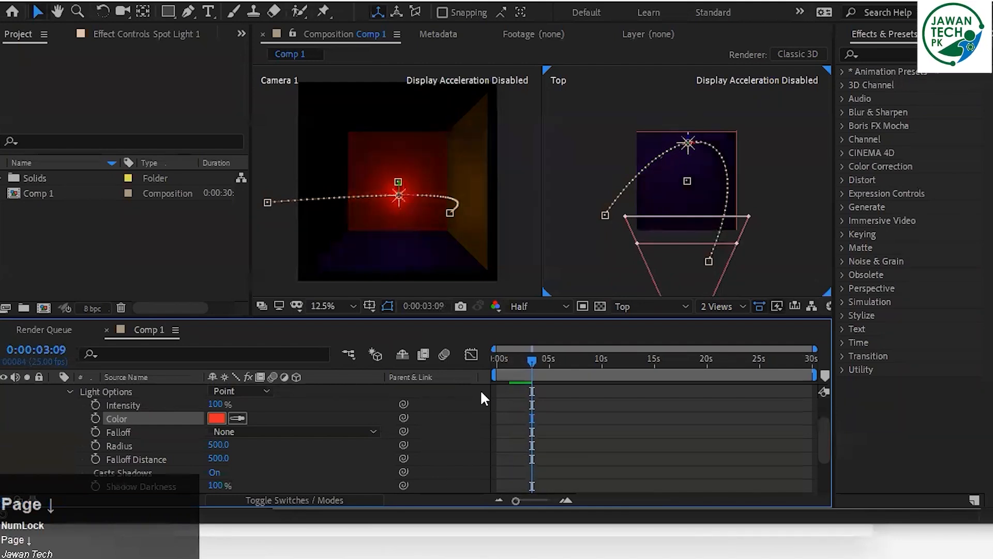
pyautogui.press('pagedown')
pyautogui.press('pagedown')
pyautogui.press('pagedown')
pyautogui.press('pagedown')
pyautogui.press('pagedown')
pyautogui.press('pagedown')
pyautogui.press('pagedown')
pyautogui.press('pagedown')
pyautogui.press('pagedown')
pyautogui.press('pagedown')
pyautogui.press('pagedown')
pyautogui.press('pagedown')
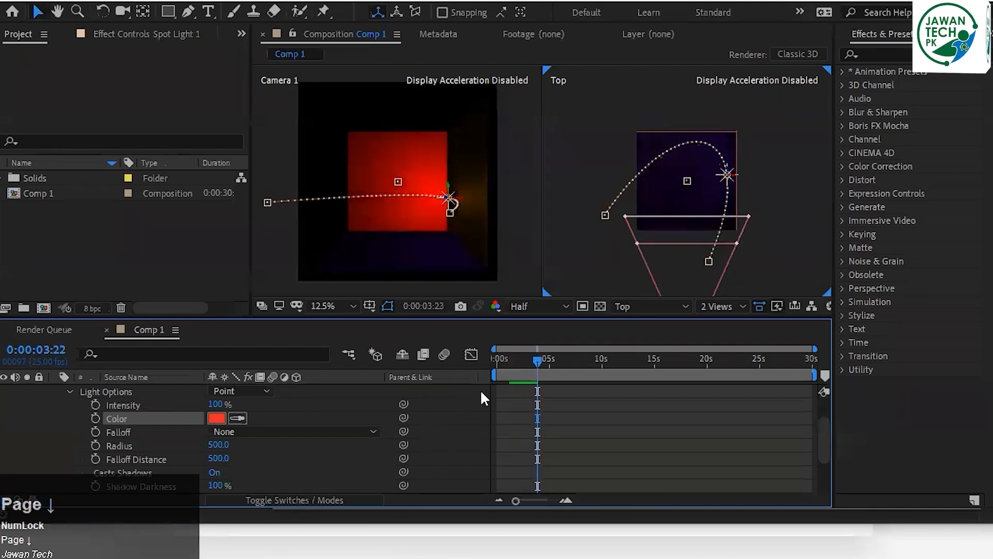
pyautogui.press('pagedown')
pyautogui.press('pagedown')
pyautogui.press('pagedown')
pyautogui.press('pagedown')
pyautogui.press('pagedown')
pyautogui.press('pagedown')
pyautogui.press('pagedown')
pyautogui.press('pagedown')
pyautogui.press('pagedown')
pyautogui.press('pagedown')
pyautogui.press('pagedown')
pyautogui.press('pagedown')
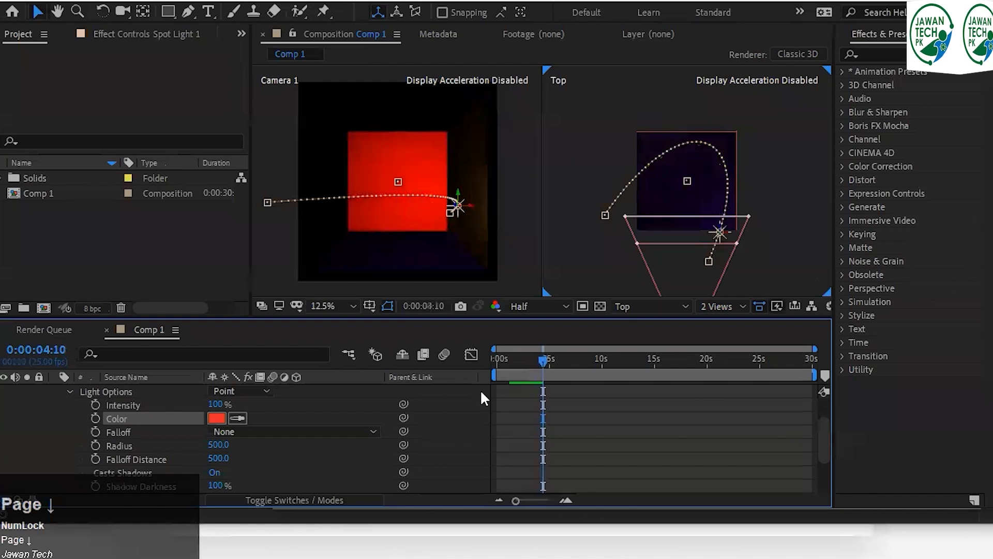
# Step back frame by frame from 0:00:04:10 to 0:00:03:08 to review the red light's effect on the walls.
pyautogui.press('pageup')
pyautogui.press('pageup')
pyautogui.press('pageup')
pyautogui.press('pageup')
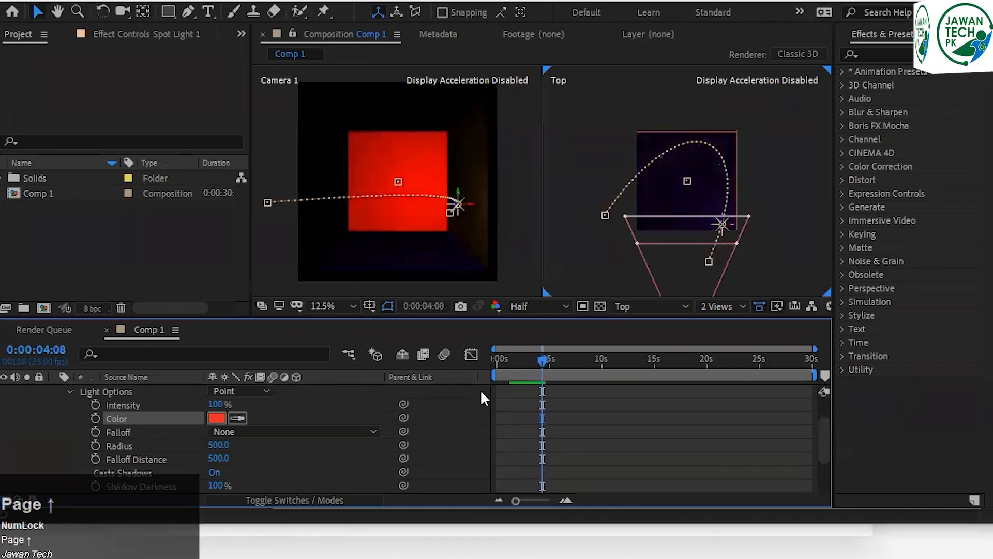
pyautogui.press('pageup')
pyautogui.press('pageup')
pyautogui.press('pageup')
pyautogui.press('pageup')
pyautogui.press('pageup')
pyautogui.press('pageup')
pyautogui.press('pageup')
pyautogui.press('pageup')
pyautogui.press('pageup')
pyautogui.press('pageup')
pyautogui.press('pageup')
pyautogui.press('pageup')
pyautogui.press('pageup')
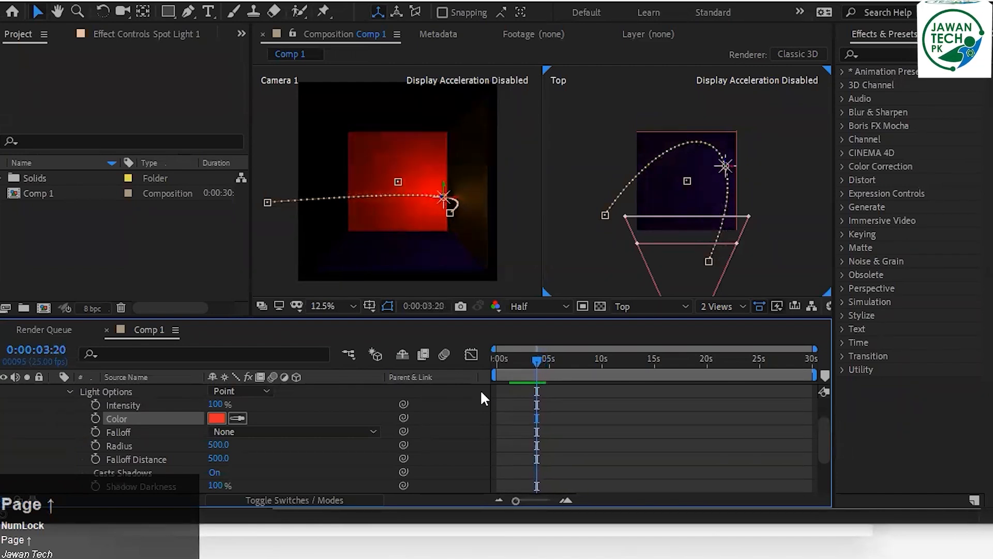
pyautogui.press('pageup')
pyautogui.press('pageup')
pyautogui.press('pageup')
pyautogui.press('pageup')
pyautogui.press('pageup')
pyautogui.press('pageup')
pyautogui.press('pageup')
pyautogui.press('pageup')
pyautogui.press('pageup')
pyautogui.press('pageup')
pyautogui.press('pageup')
pyautogui.press('pageup')
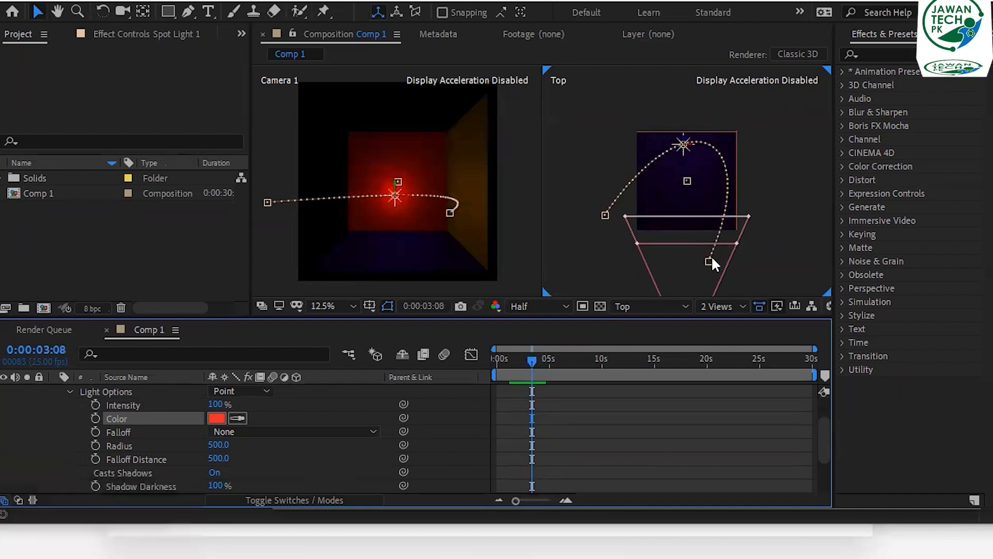
# Try moving the light's second Position keyframe in the Top view slightly away from the blue solid, and undo the move.
pyautogui.moveTo(710, 260); pyautogui.dragTo(693, 269)
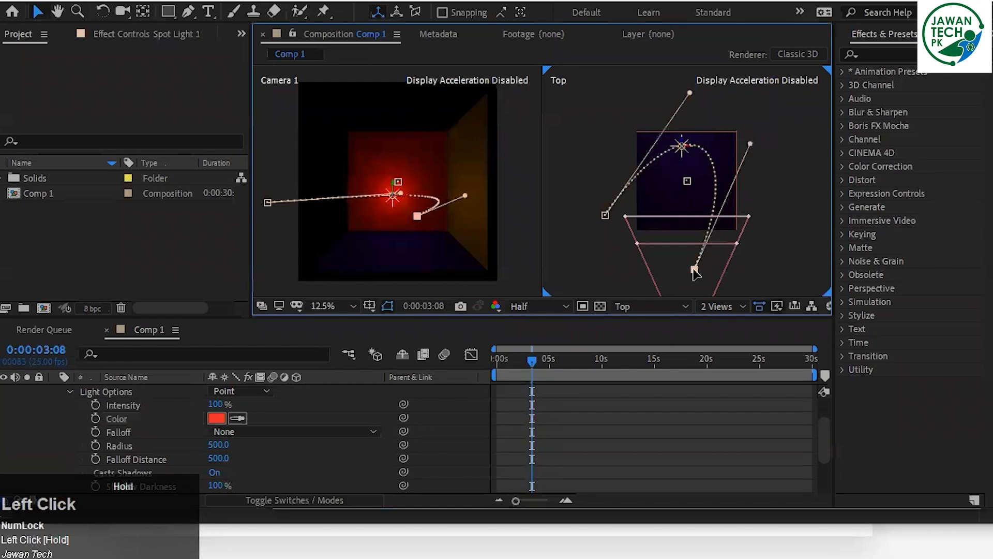
pyautogui.hotkey('ctrl', 'z')
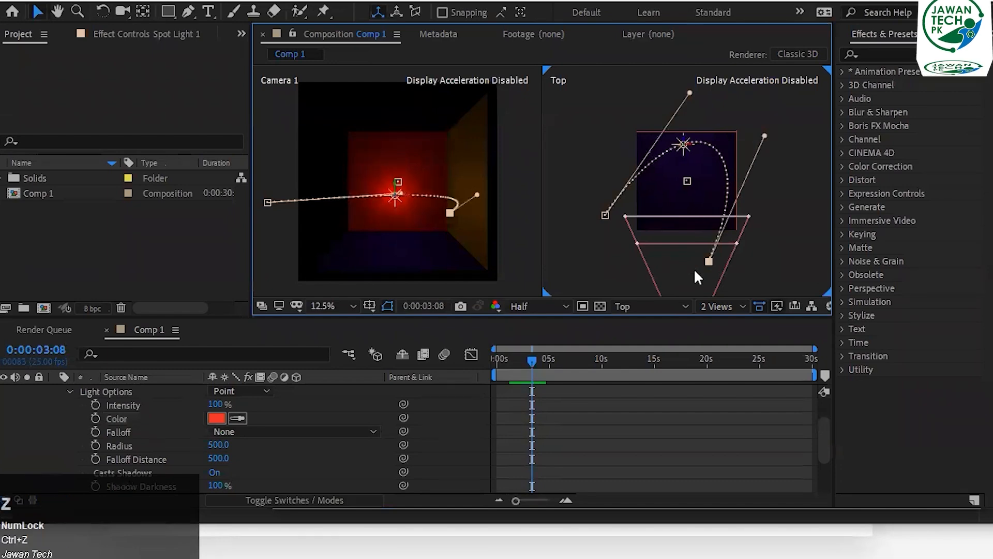
# Change the light's colour to a dark yellow.
pyautogui.click(220, 419)
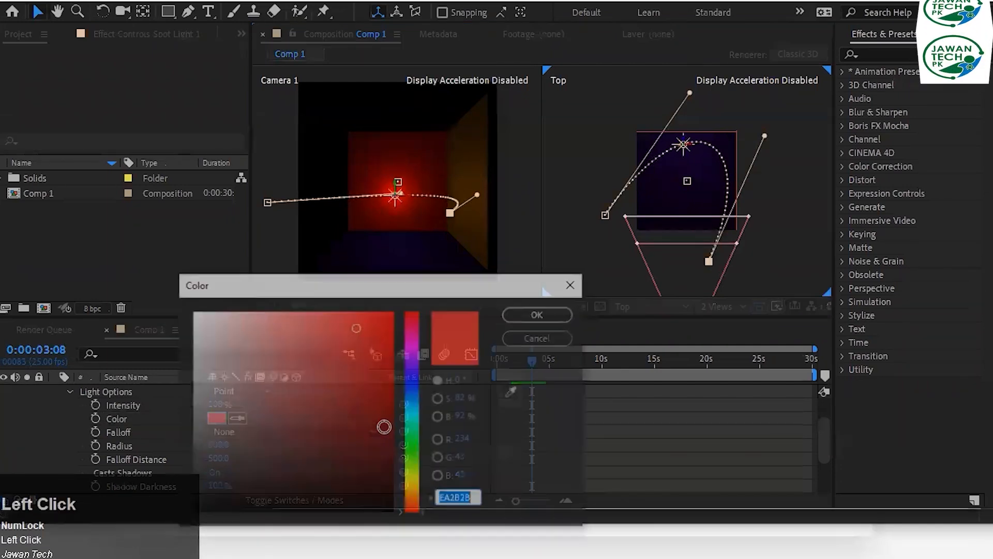
pyautogui.click(419, 477)
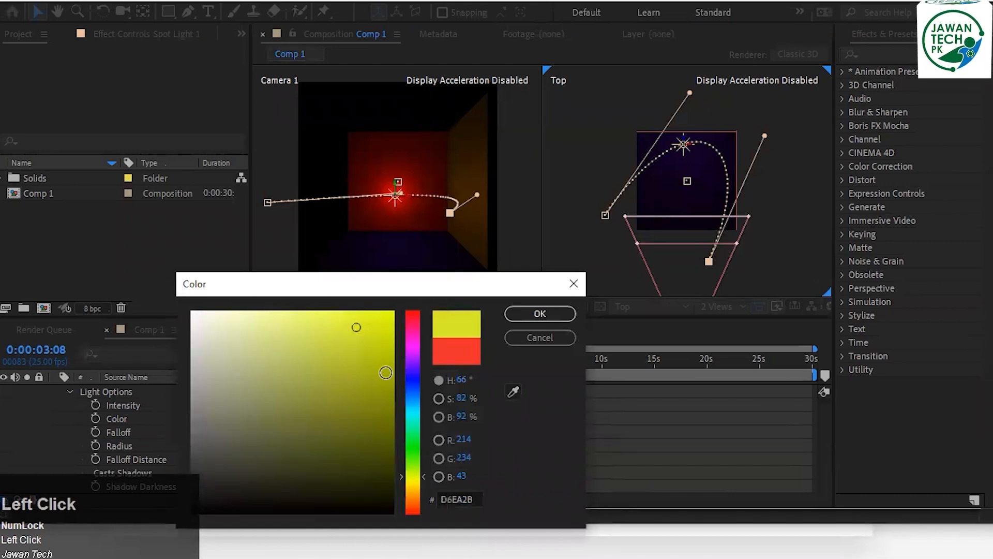
pyautogui.click(539, 313)
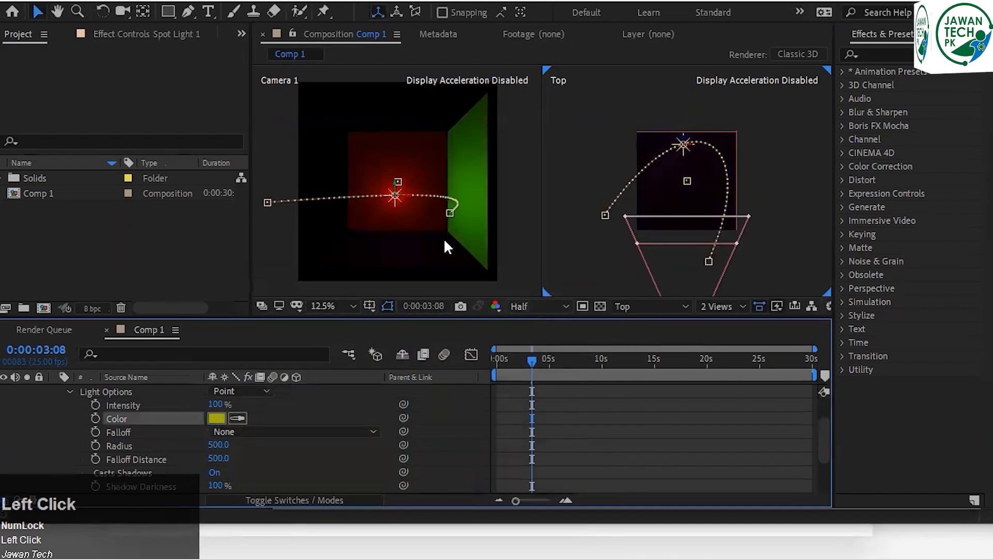
# Step back frame by frame from 0:00:03:08 to 0:00:03:00 to examine the yellow light on the solids.
pyautogui.press('pageup')
pyautogui.press('pageup')
pyautogui.press('pageup')
pyautogui.press('pageup')
pyautogui.press('pageup')
pyautogui.press('pageup')
pyautogui.press('pageup')
pyautogui.press('pageup')
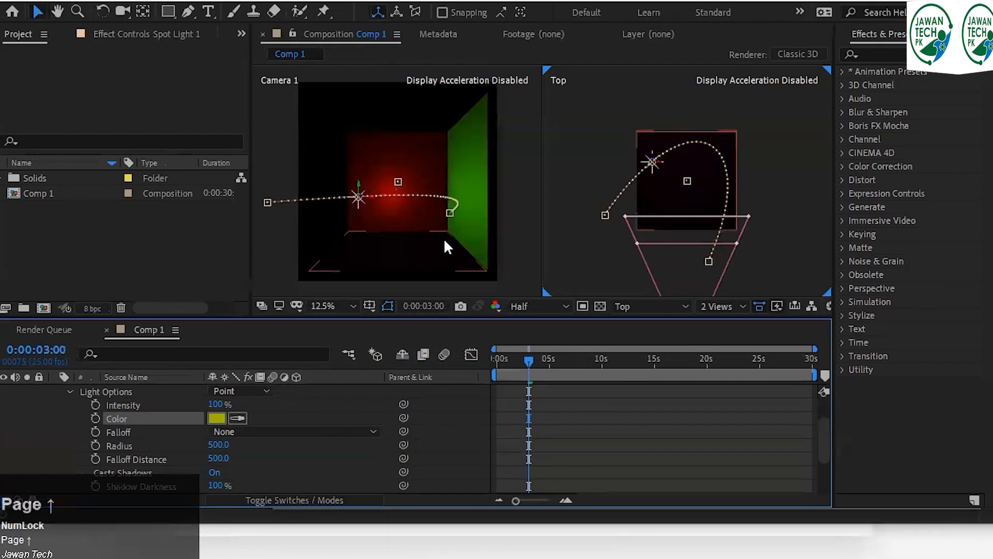
# Step forward frame by frame from 0:00:03:00 to 0:00:04:03 to review the yellow light's effect along its path.
pyautogui.press('pagedown')
pyautogui.press('pagedown')
pyautogui.press('pagedown')
pyautogui.press('pagedown')
pyautogui.press('pagedown')
pyautogui.press('pagedown')
pyautogui.press('pagedown')
pyautogui.press('pagedown')
pyautogui.press('pagedown')
pyautogui.press('pagedown')
pyautogui.press('pagedown')
pyautogui.press('pagedown')
pyautogui.press('pagedown')
pyautogui.press('pagedown')
pyautogui.press('pagedown')
pyautogui.press('pagedown')
pyautogui.press('pagedown')
pyautogui.press('pagedown')
pyautogui.press('pagedown')
pyautogui.press('pagedown')
pyautogui.press('pagedown')
pyautogui.press('pagedown')
pyautogui.press('pagedown')
pyautogui.press('pagedown')
pyautogui.press('pagedown')
pyautogui.press('pagedown')
pyautogui.press('pagedown')
pyautogui.press('pagedown')
pyautogui.press('pageup')
pyautogui.press('pageup')
pyautogui.press('pageup')
pyautogui.press('pagedown')
pyautogui.press('pagedown')
pyautogui.press('pagedown')
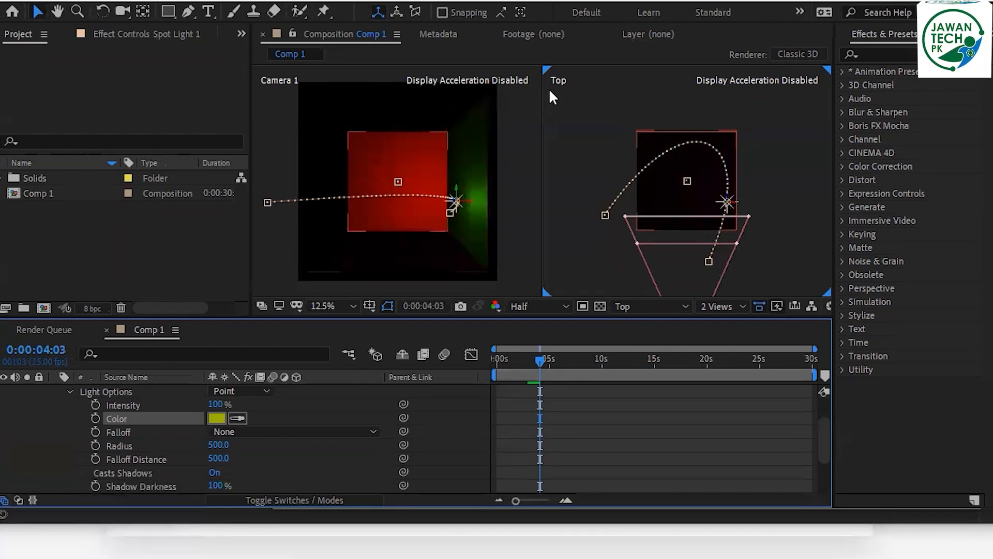
pyautogui.click(174, 455)
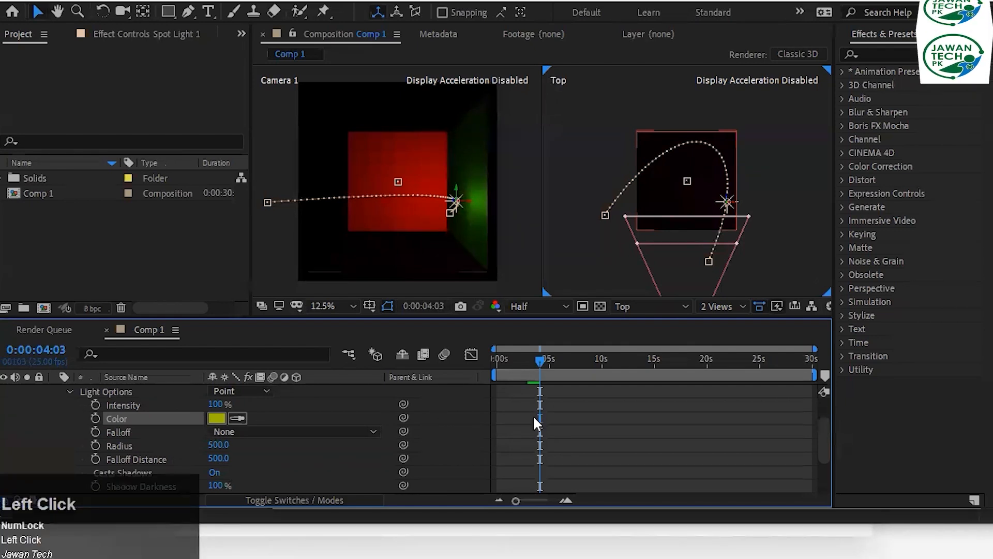
# Start keyframing the spot light's Color at 0:00:02:11, keeping the dark yellow as the first keyframe.
pyautogui.scroll(3, 533, 411)
pyautogui.click(519, 358)
pyautogui.moveTo(520, 358); pyautogui.dragTo(524, 359)
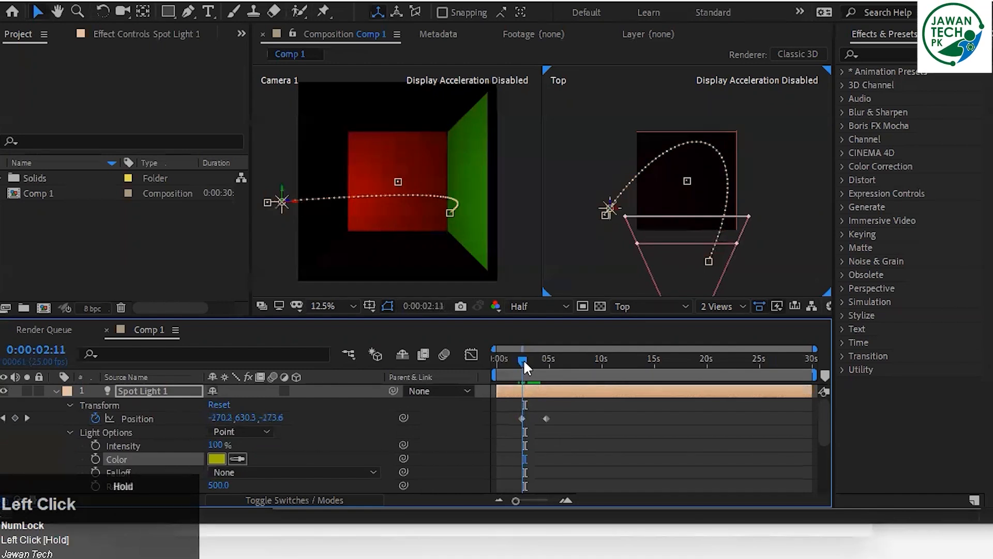
pyautogui.scroll(-3, 545, 419)
pyautogui.scroll(3, 546, 418)
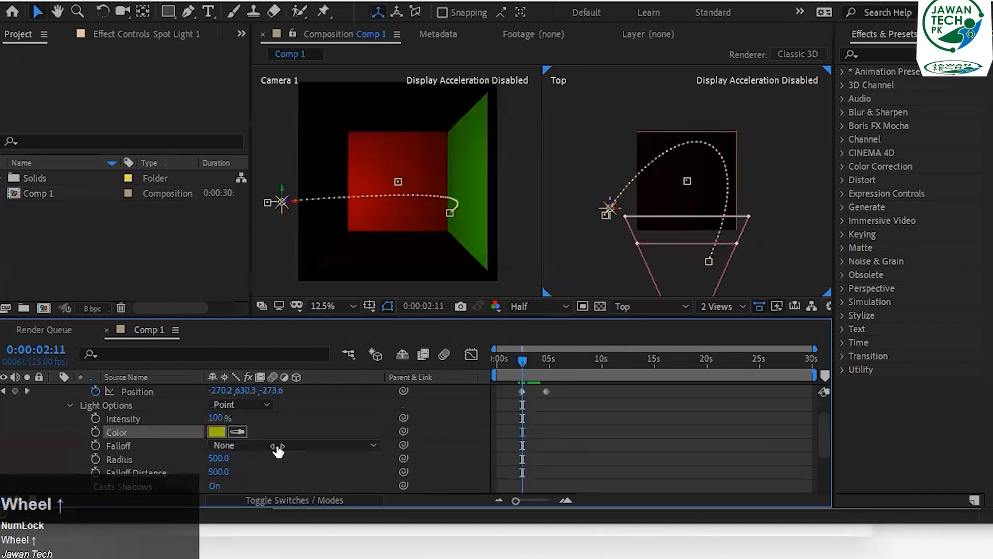
pyautogui.click(94, 431)
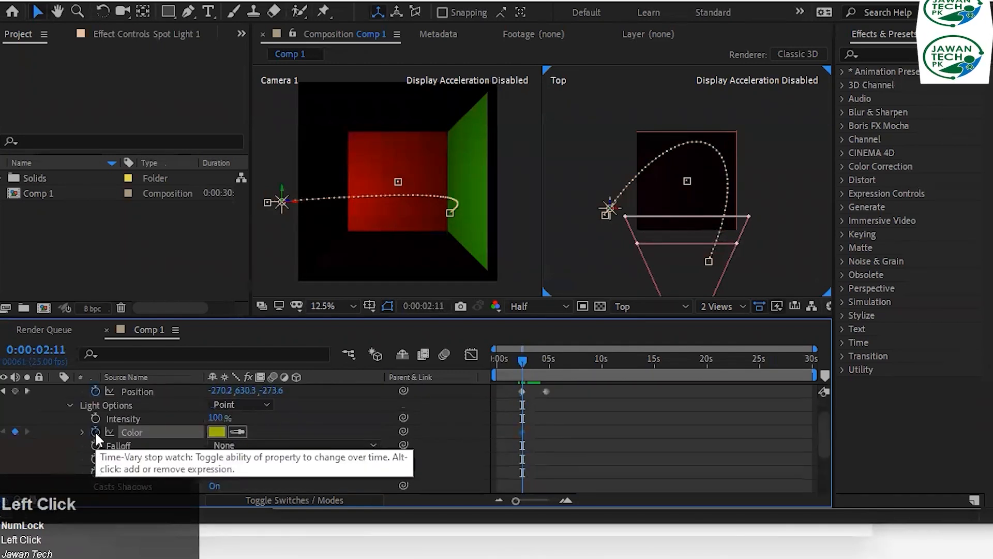
# Set the light's Color to white at 0:00:04:19, level with the second Position keyframe.
pyautogui.click(548, 362)
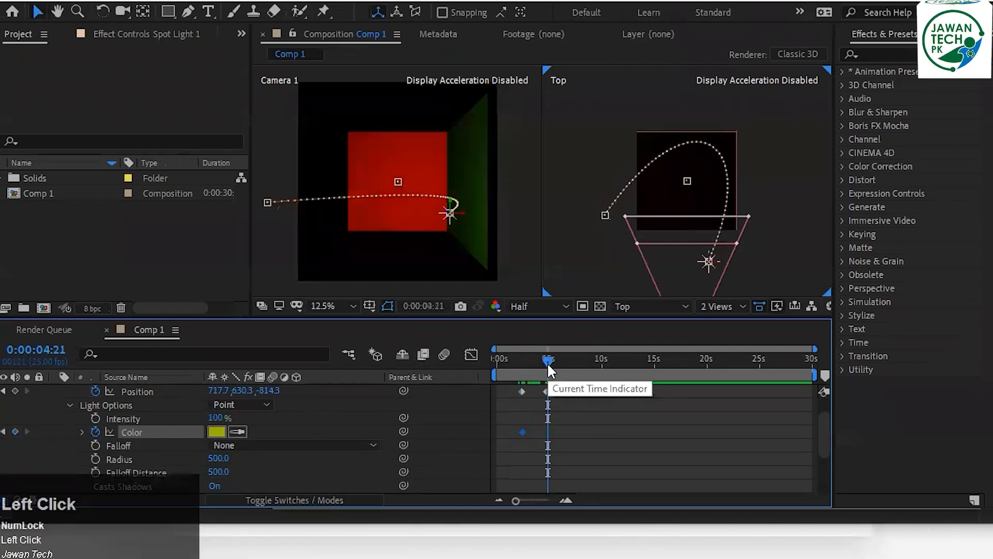
pyautogui.moveTo(548, 362); pyautogui.dragTo(548, 364)
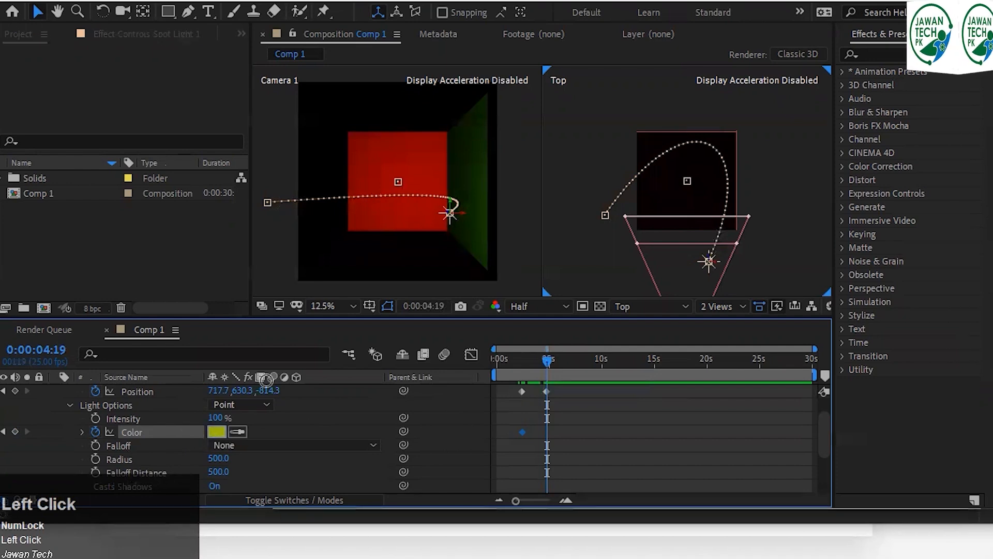
pyautogui.click(217, 432)
pyautogui.click(530, 320)
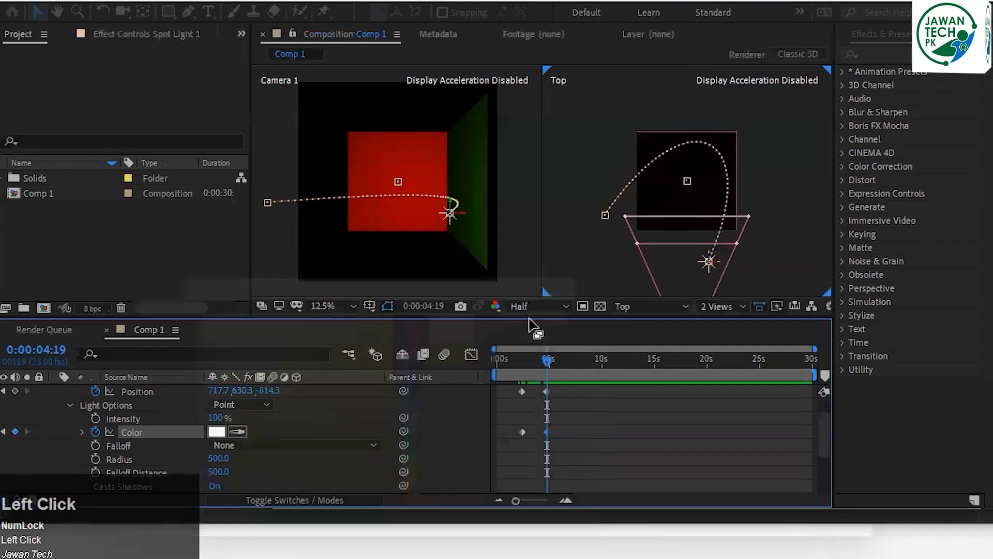
# Add a middle Color keyframe at 0:00:03:14 and set it to pink, F94DFF.
pyautogui.click(534, 358)
pyautogui.click(209, 432)
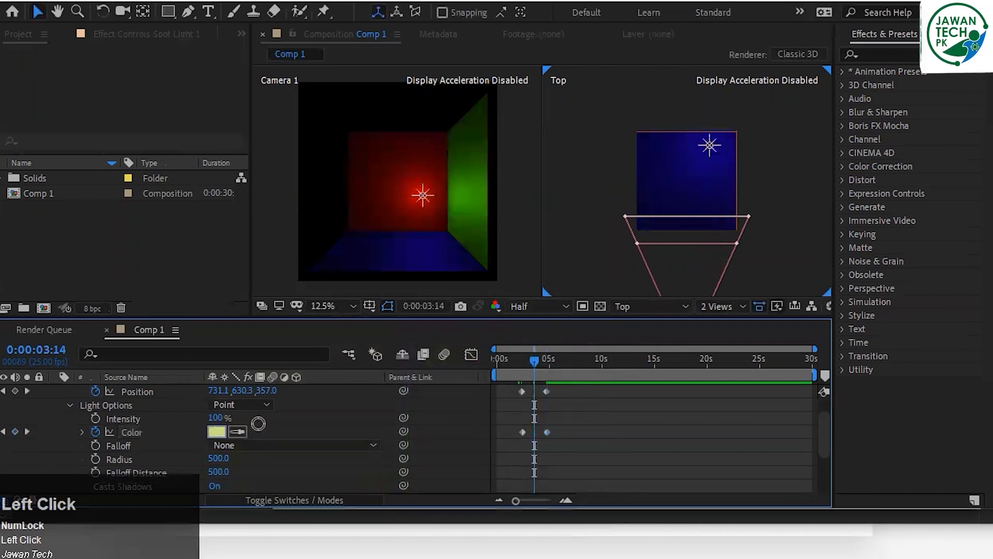
pyautogui.moveTo(417, 476)
pyautogui.mouseDown()
pyautogui.moveTo(417, 343)
pyautogui.moveTo(317, 308)
pyautogui.moveTo(342, 301)
pyautogui.moveTo(331, 301)
pyautogui.mouseUp()
pyautogui.click(390, 325)
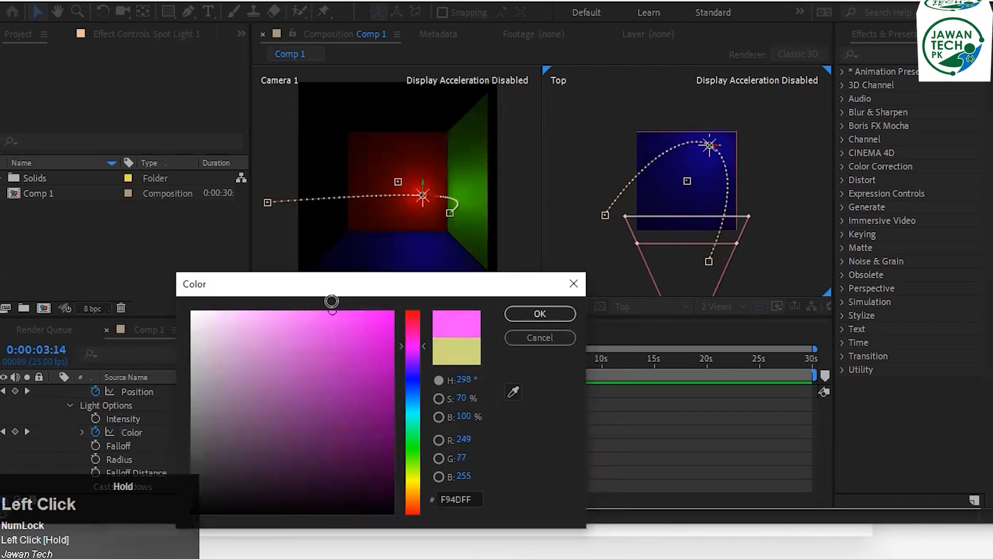
pyautogui.click(540, 313)
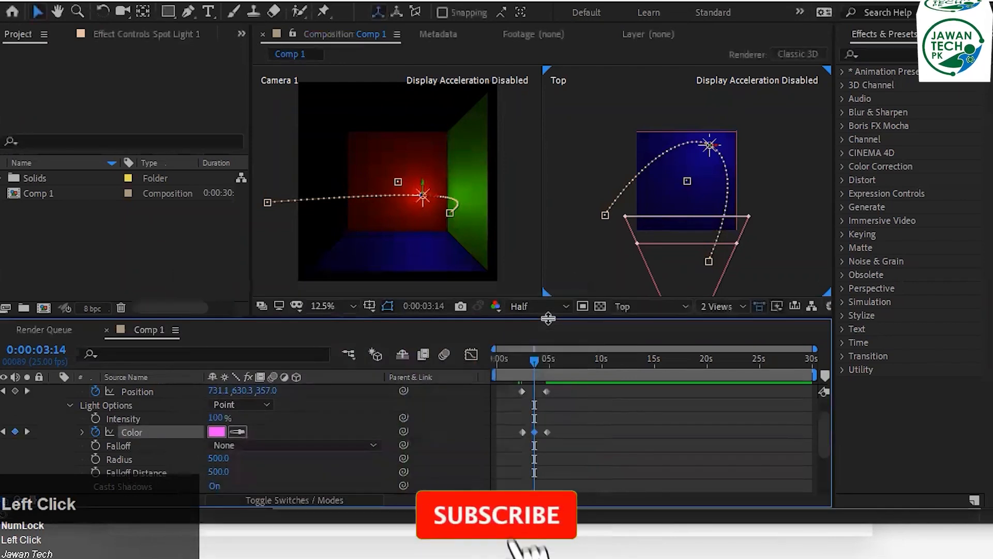
# Step forward frame by frame from 0:00:02:09 past 0:00:03:05 to examine the light's change from yellow to pink.
pyautogui.click(518, 359)
pyautogui.press('pagedown')
pyautogui.press('pagedown')
pyautogui.press('pagedown')
pyautogui.press('pagedown')
pyautogui.press('pagedown')
pyautogui.press('pagedown')
pyautogui.press('pagedown')
pyautogui.press('pagedown')
pyautogui.press('pagedown')
pyautogui.press('pagedown')
pyautogui.press('pagedown')
pyautogui.press('pagedown')
pyautogui.press('pagedown')
pyautogui.press('pagedown')
pyautogui.press('pagedown')
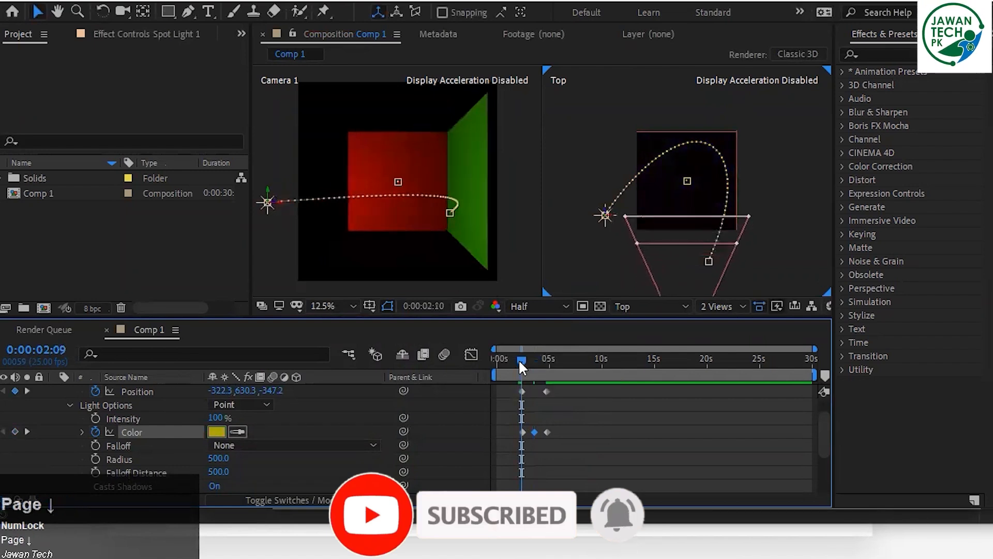
pyautogui.press('pagedown')
pyautogui.press('pagedown')
pyautogui.press('pagedown')
pyautogui.press('pagedown')
pyautogui.press('pagedown')
pyautogui.press('pagedown')
pyautogui.press('pagedown')
pyautogui.press('pagedown')
pyautogui.press('pagedown')
pyautogui.press('pagedown')
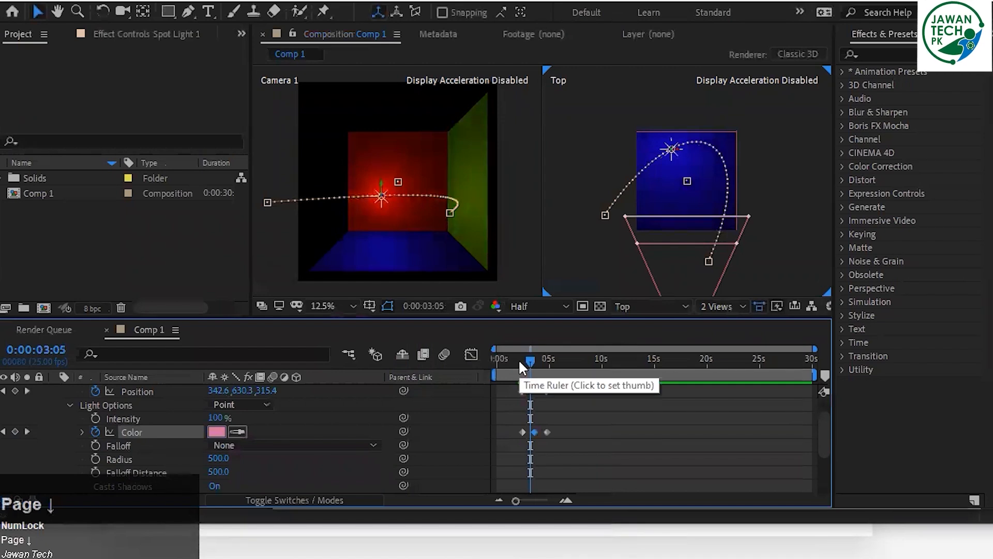
pyautogui.press('pagedown')
pyautogui.press('pagedown')
pyautogui.press('pagedown')
pyautogui.press('pagedown')
pyautogui.press('pagedown')
pyautogui.press('pagedown')
pyautogui.press('pagedown')
# Step back frame by frame through 0:00:03:00 to 0:00:02:16 to recheck the yellow-to-pink transition on the solids.
pyautogui.press('pageup')
pyautogui.press('pageup')
pyautogui.press('pageup')
pyautogui.press('pageup')
pyautogui.press('pageup')
pyautogui.press('pageup')
pyautogui.press('pageup')
pyautogui.press('pageup')
pyautogui.press('pageup')
pyautogui.press('pageup')
pyautogui.press('pageup')
pyautogui.press('pageup')
pyautogui.press('pageup')
pyautogui.press('pageup')
pyautogui.press('pageup')
pyautogui.press('pageup')
pyautogui.press('pageup')
pyautogui.press('pageup')
pyautogui.press('pageup')
pyautogui.press('pageup')
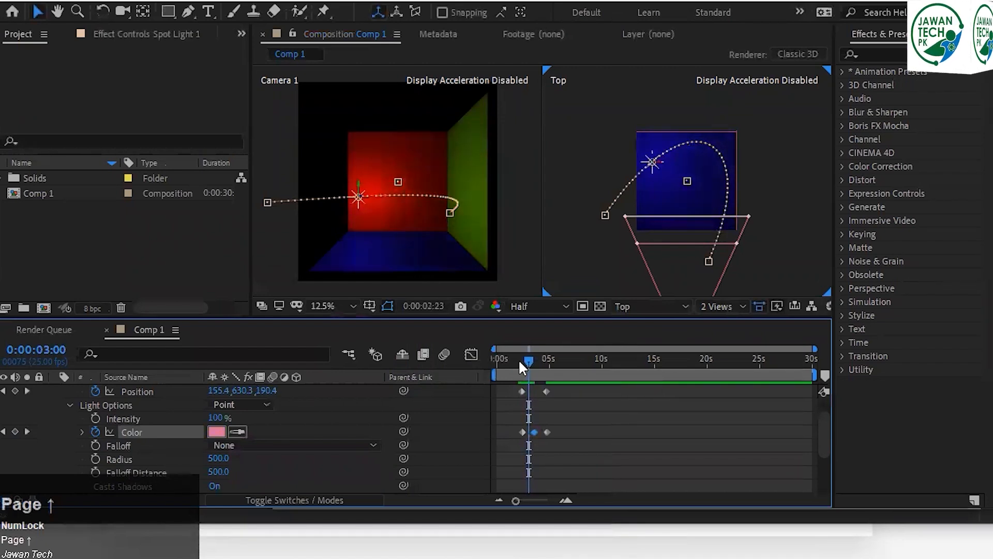
pyautogui.press('pageup')
pyautogui.press('pageup')
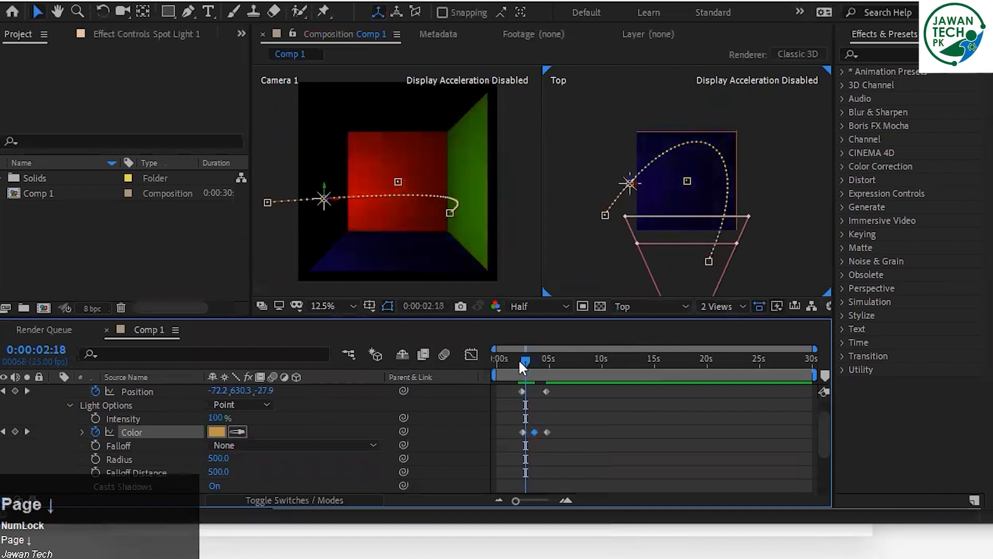
pyautogui.press('pagedown')
pyautogui.press('pagedown')
pyautogui.press('pagedown')
pyautogui.press('pagedown')
pyautogui.press('pagedown')
pyautogui.press('pagedown')
pyautogui.press('pagedown')
pyautogui.press('pagedown')
pyautogui.press('pagedown')
pyautogui.press('pagedown')
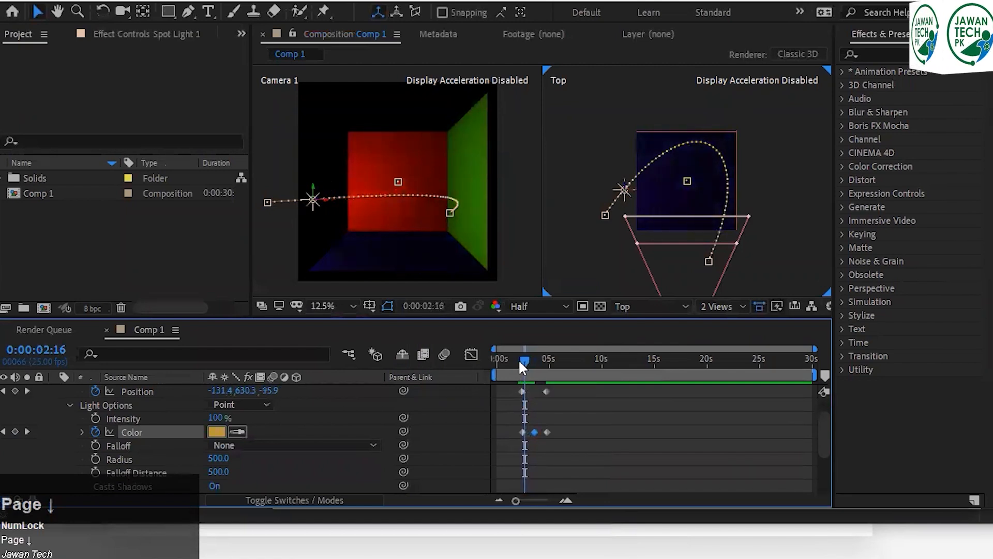
# Step forward frame by frame from 0:00:02:16 to 0:00:04:19 to review the light's full colour change on the solids.
pyautogui.press('pagedown')
pyautogui.press('pagedown')
pyautogui.press('pagedown')
pyautogui.press('pagedown')
pyautogui.press('pagedown')
pyautogui.press('pagedown')
pyautogui.press('pagedown')
pyautogui.press('pagedown')
pyautogui.press('pagedown')
pyautogui.press('pagedown')
pyautogui.press('pagedown')
pyautogui.press('pagedown')
pyautogui.press('pagedown')
pyautogui.press('pagedown')
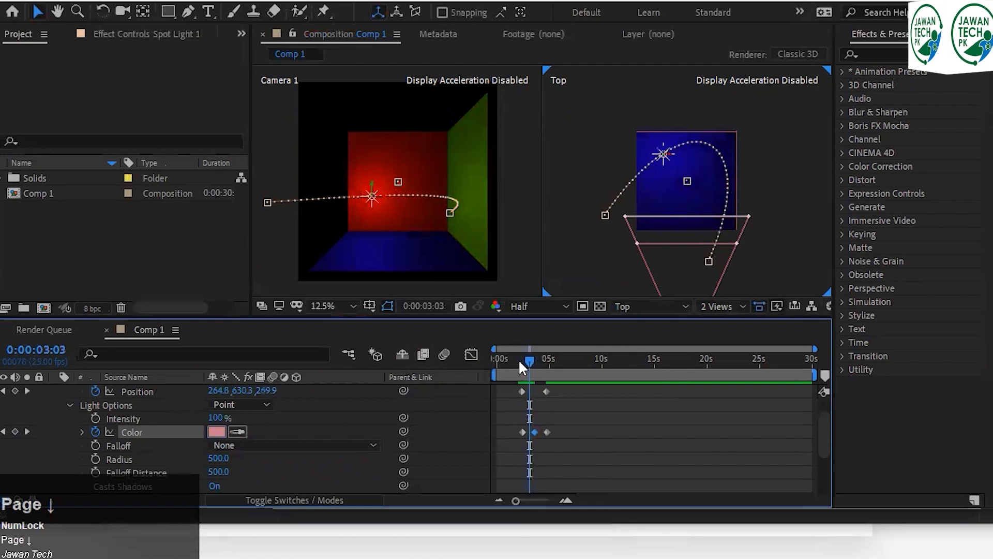
pyautogui.press('pagedown')
pyautogui.press('pagedown')
pyautogui.press('pagedown')
pyautogui.press('pagedown')
pyautogui.press('pagedown')
pyautogui.press('pagedown')
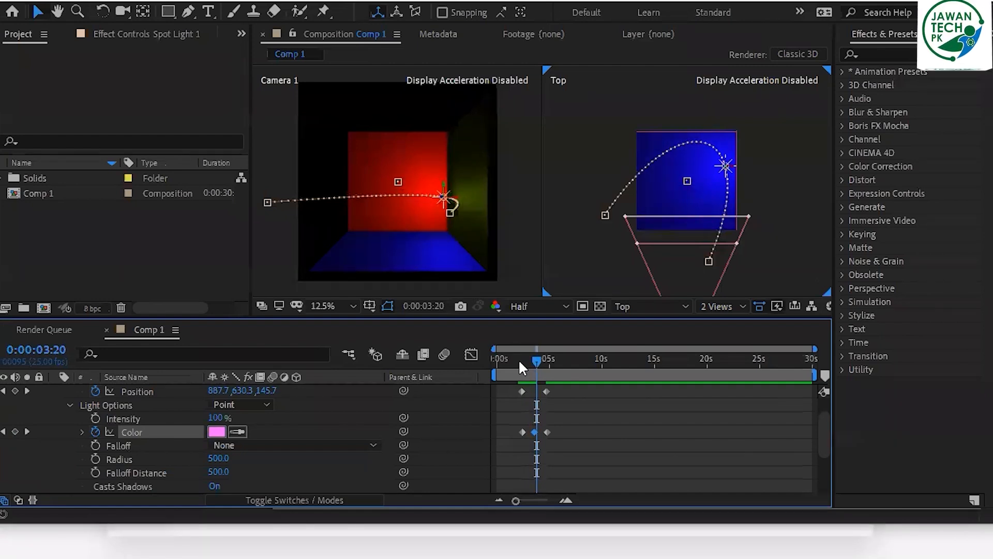
pyautogui.press('pagedown')
pyautogui.press('pagedown')
pyautogui.press('pagedown')
pyautogui.press('pagedown')
pyautogui.press('pagedown')
pyautogui.press('pagedown')
pyautogui.press('pagedown')
pyautogui.press('pagedown')
pyautogui.press('pagedown')
pyautogui.press('pagedown')
pyautogui.press('pagedown')
pyautogui.press('pagedown')
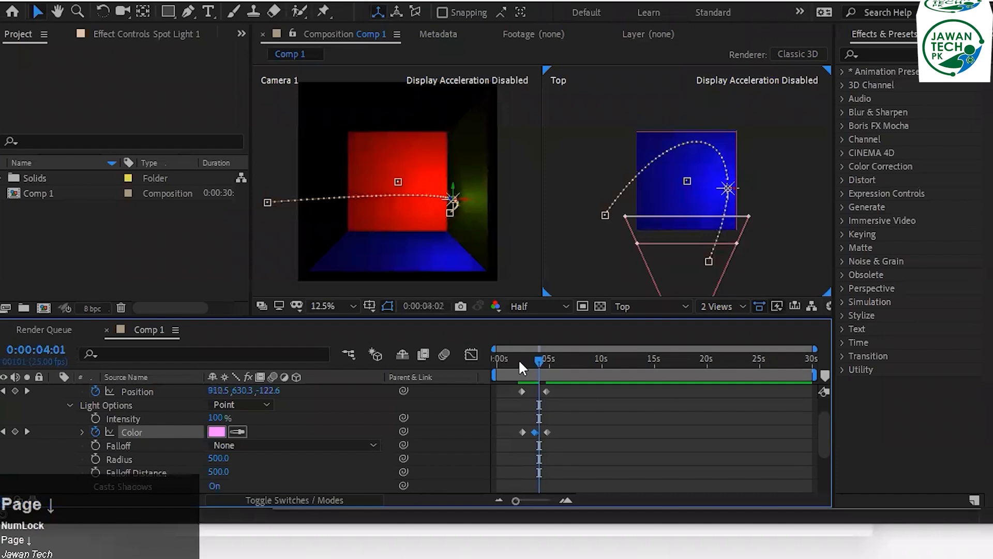
pyautogui.press('pagedown')
pyautogui.press('pagedown')
pyautogui.press('pagedown')
pyautogui.press('pagedown')
pyautogui.press('pagedown')
pyautogui.press('pagedown')
pyautogui.press('pagedown')
pyautogui.press('pagedown')
pyautogui.press('pagedown')
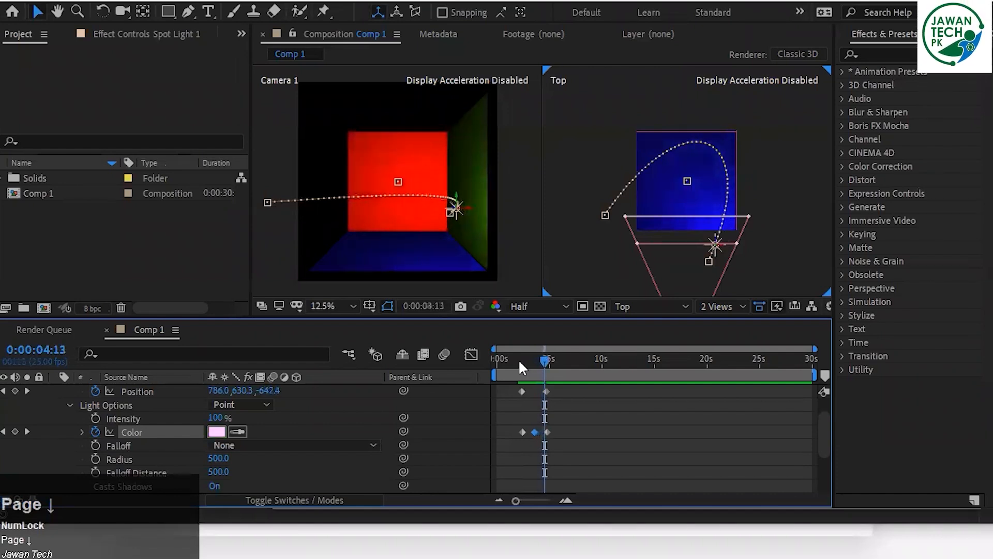
pyautogui.press('pagedown')
pyautogui.press('pagedown')
pyautogui.press('pagedown')
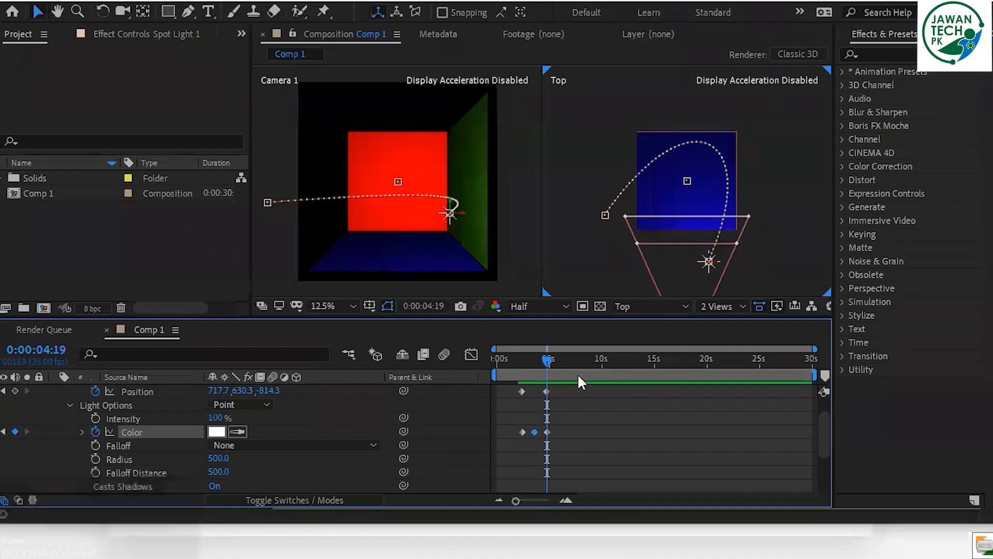
pyautogui.moveTo(710, 265); pyautogui.dragTo(703, 266)
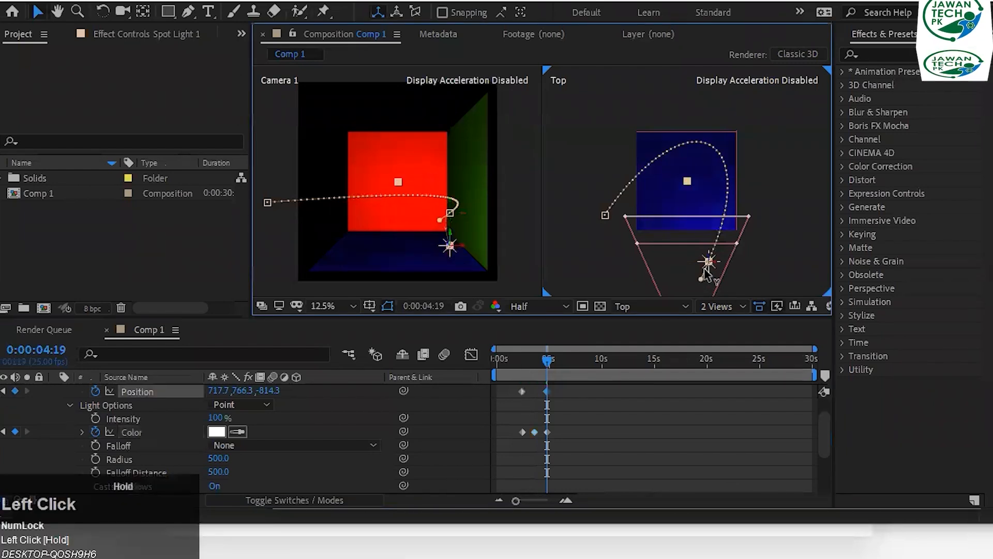
pyautogui.hotkey('ctrl', 'z')
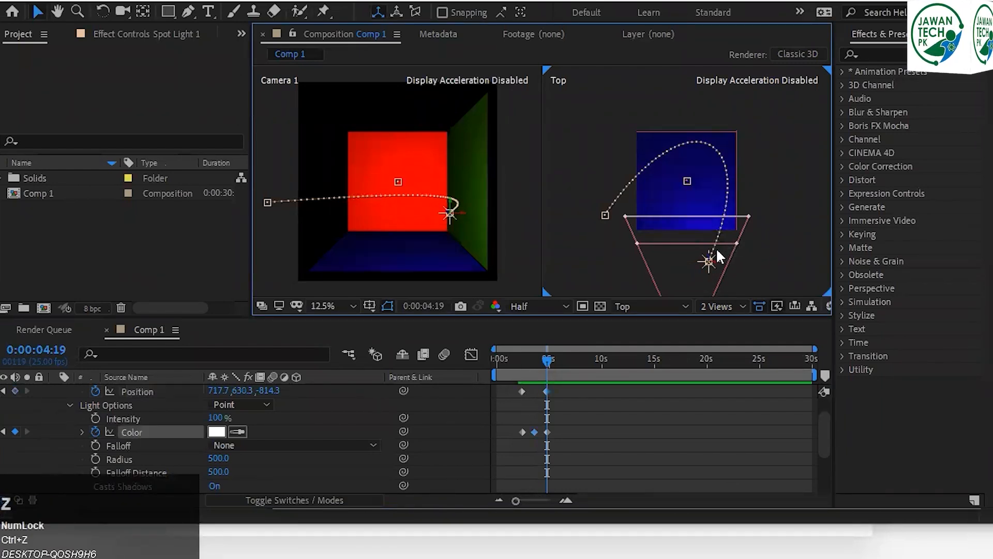
pyautogui.moveTo(709, 262); pyautogui.dragTo(711, 284)
pyautogui.hotkey('ctrl', 'z')
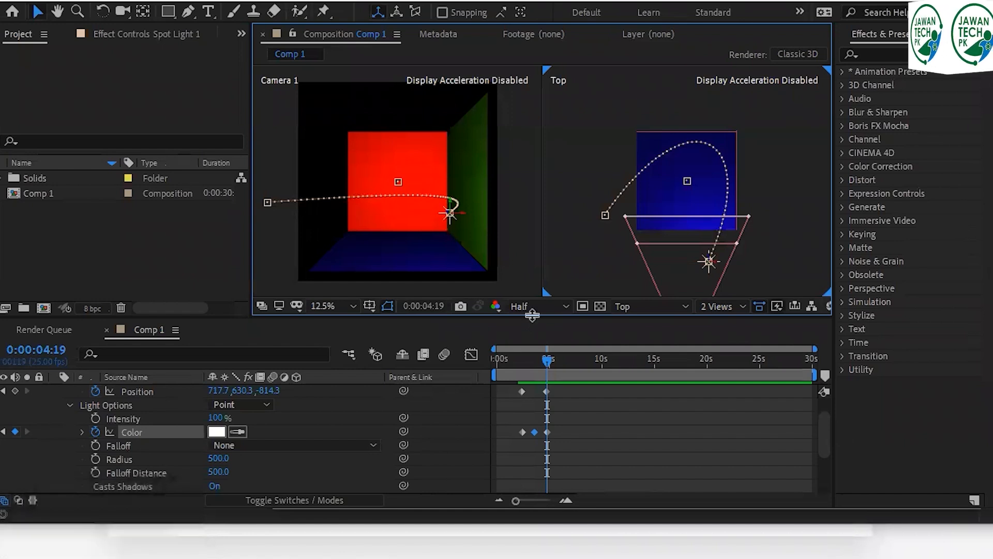
# Reshape the light's motion path in the Top view: move its start point outward and toward the camera, and, at 0:00:04:07, its end point inward.
pyautogui.click(688, 179)
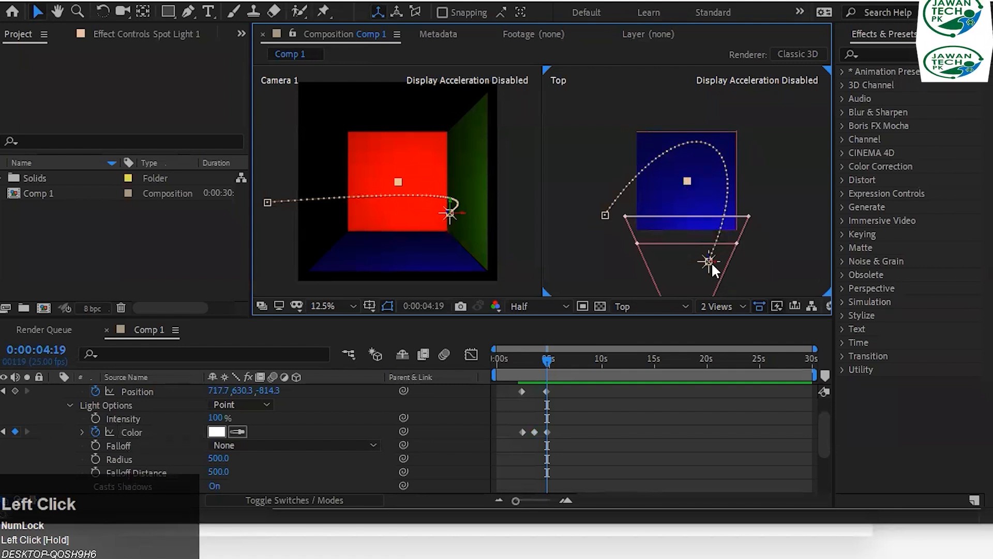
pyautogui.moveTo(603, 211); pyautogui.dragTo(580, 253)
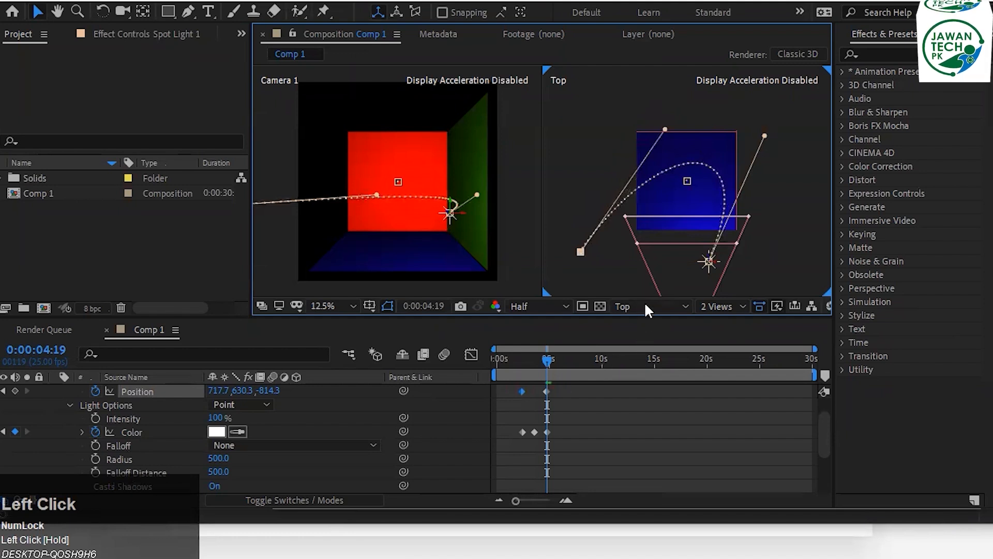
pyautogui.click(3, 391)
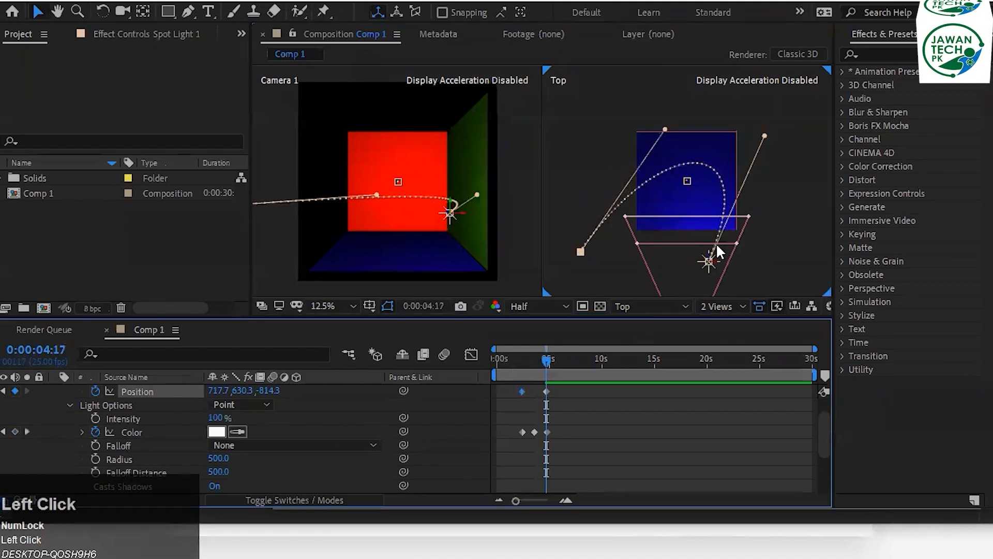
pyautogui.press('pageup')
pyautogui.press('pageup')
pyautogui.press('pageup')
pyautogui.press('pageup')
pyautogui.press('pageup')
pyautogui.press('pageup')
pyautogui.press('pageup')
pyautogui.press('pageup')
pyautogui.press('pageup')
pyautogui.press('pageup')
pyautogui.click(707, 258)
pyautogui.moveTo(707, 259); pyautogui.dragTo(687, 280)
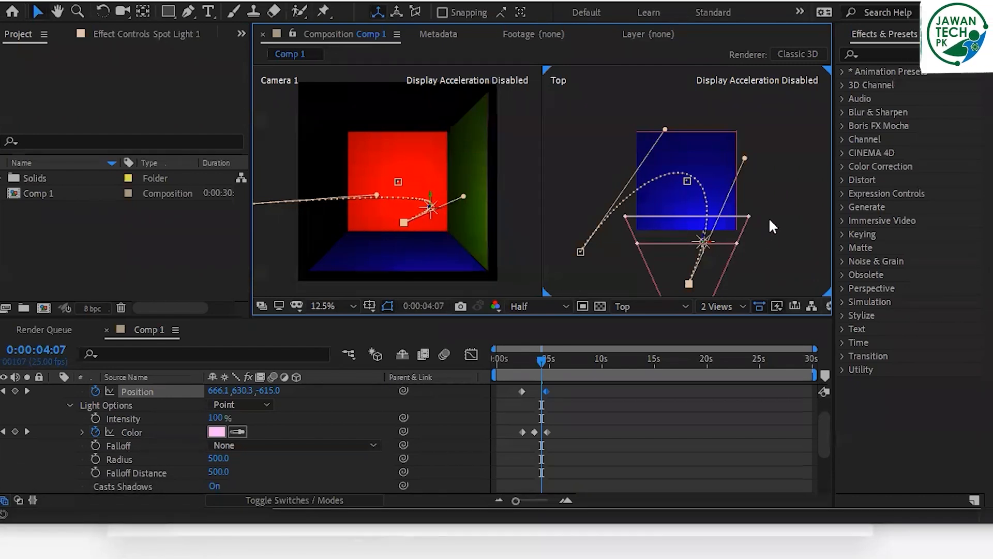
pyautogui.scroll(-5, 770, 220)
pyautogui.scroll(5, 716, 198)
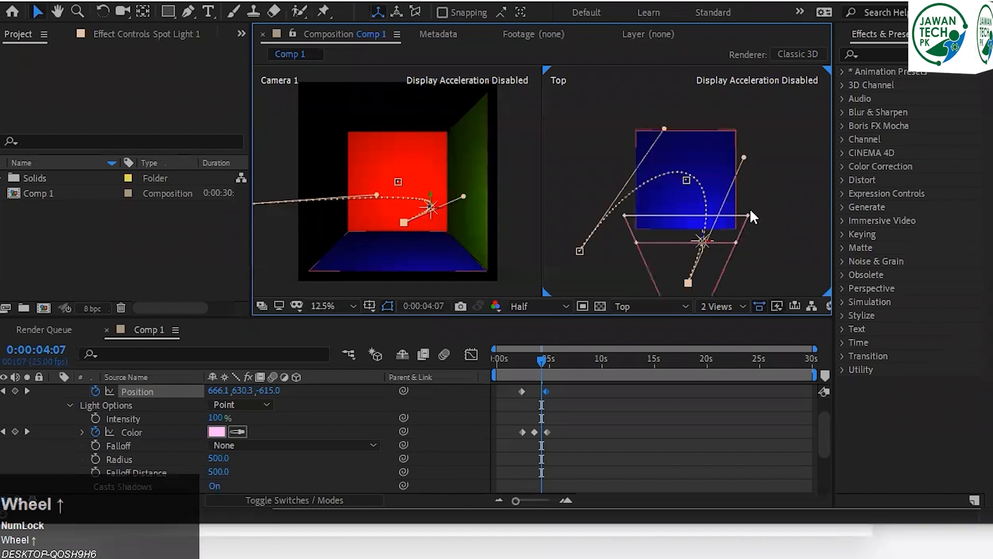
# Collapse the Light Options and remaining expanded properties of the Spot Light 1 layer.
pyautogui.click(69, 405)
pyautogui.click(70, 404)
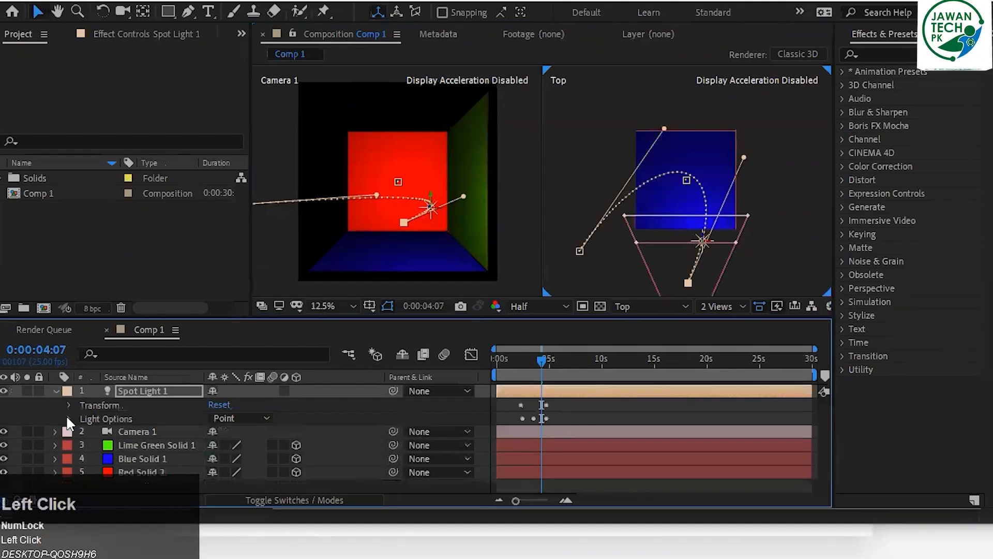
pyautogui.click(56, 391)
# Add a text layer to the composition reading "Jawan Pakistan" and leave text editing.
pyautogui.rightClick(150, 457)
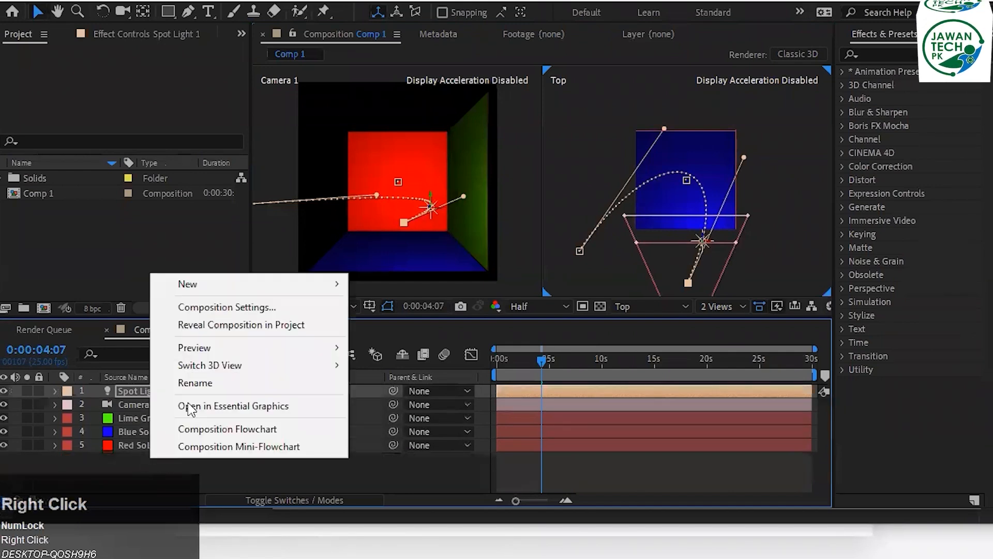
pyautogui.moveTo(207, 284)
pyautogui.click(377, 305)
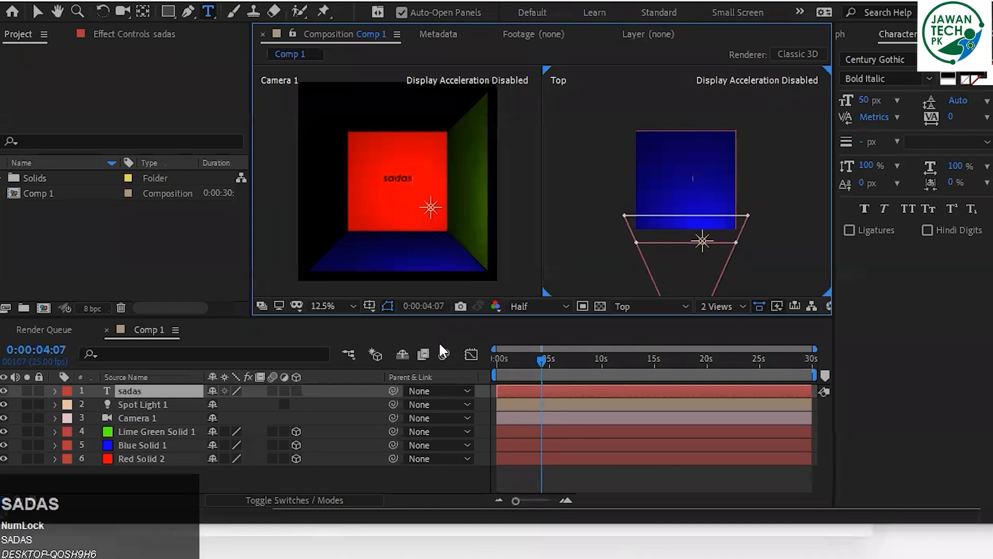
pyautogui.press('BackSpace')
pyautogui.press('BackSpace')
pyautogui.press('BackSpace')
pyautogui.press('BackSpace')
pyautogui.press('BackSpace')
pyautogui.write('Ja')
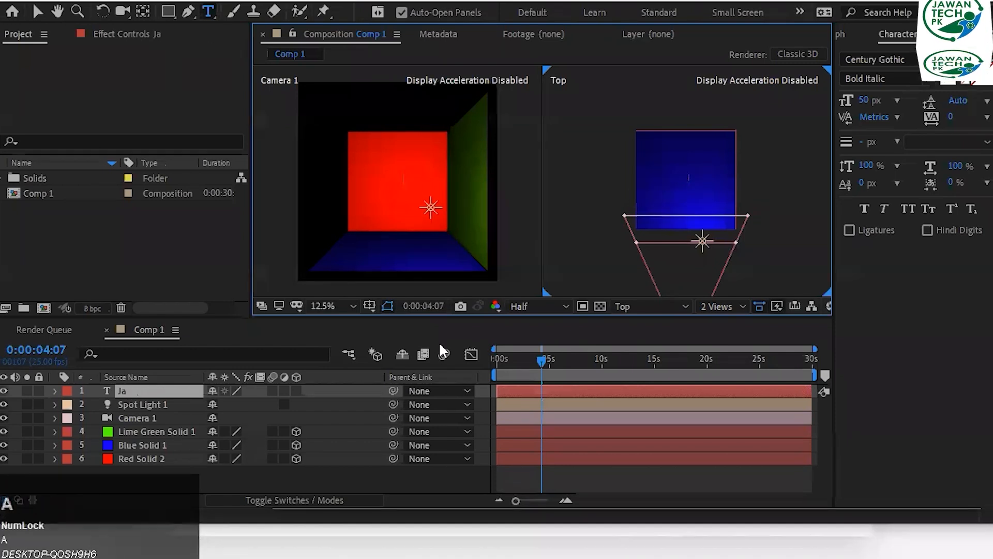
pyautogui.write('wan Pakisyan')
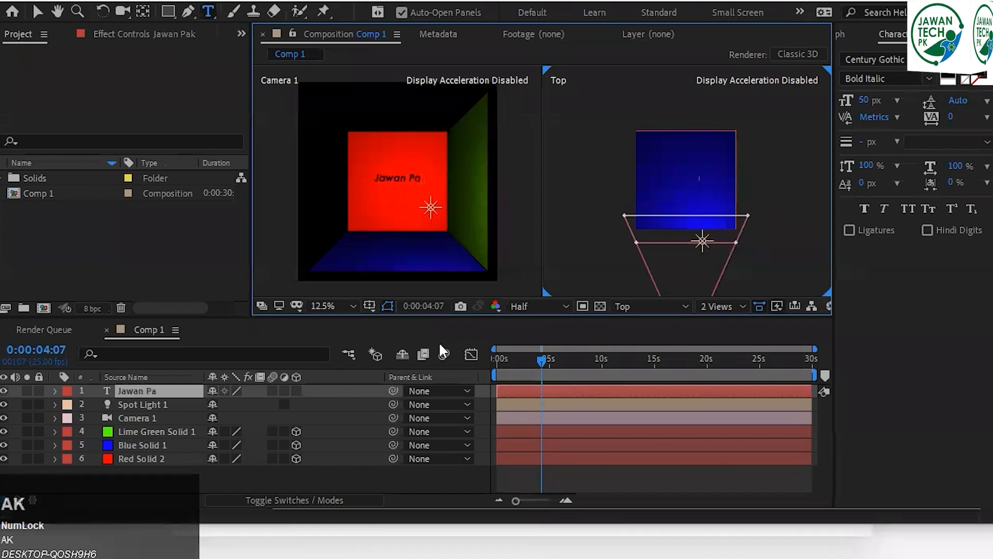
pyautogui.press('BackSpace')
pyautogui.press('BackSpace')
pyautogui.press('BackSpace')
pyautogui.write('tan')
pyautogui.press('Return')
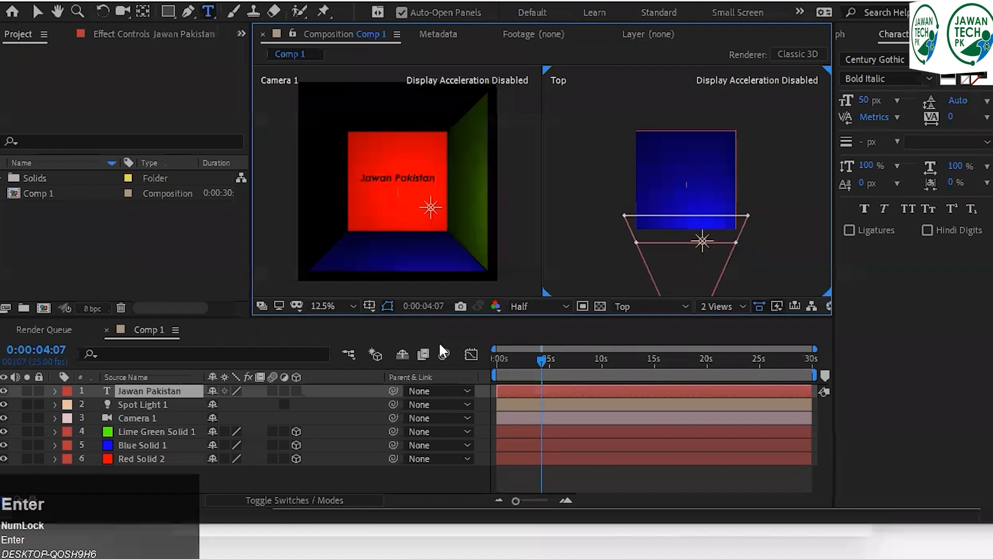
pyautogui.press('BackSpace')
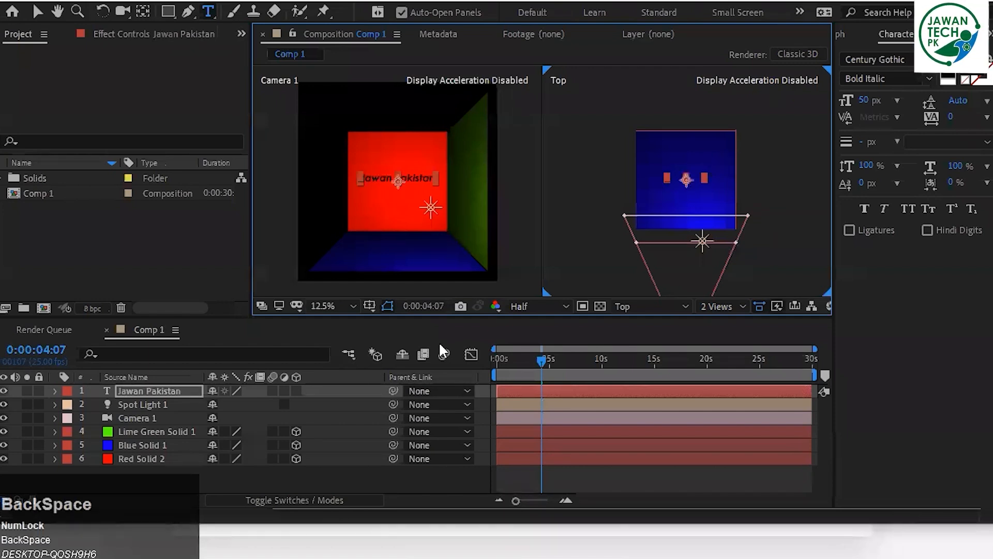
pyautogui.press('v')
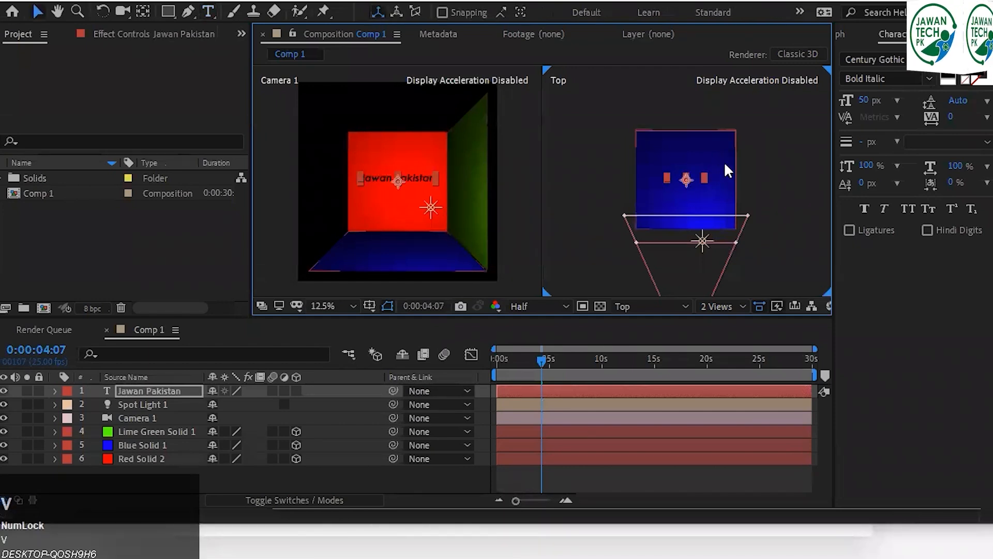
# Make the Jawan Pakistan text layer 3D and place it along Z a short distance in front of the red back wall.
pyautogui.click(296, 390)
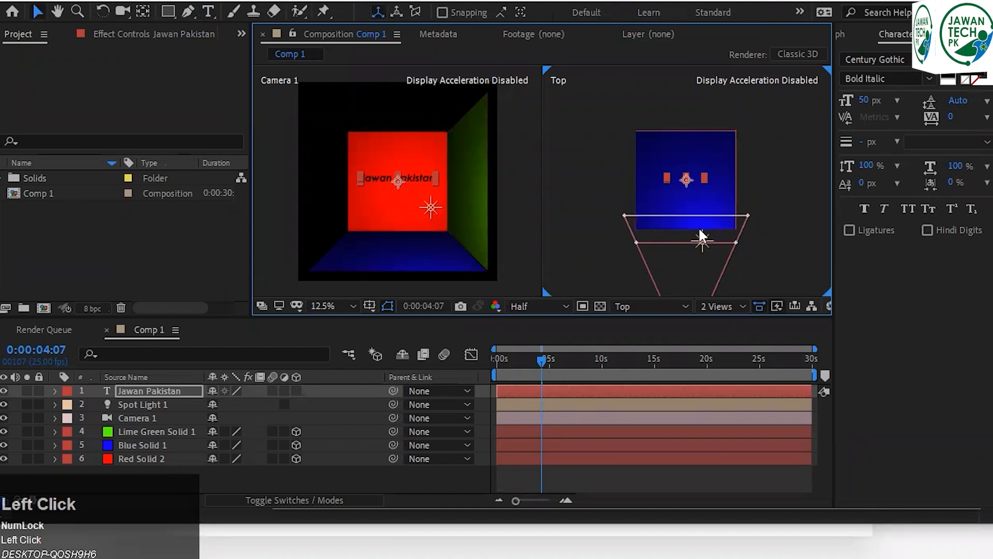
pyautogui.moveTo(685, 182); pyautogui.dragTo(688, 139)
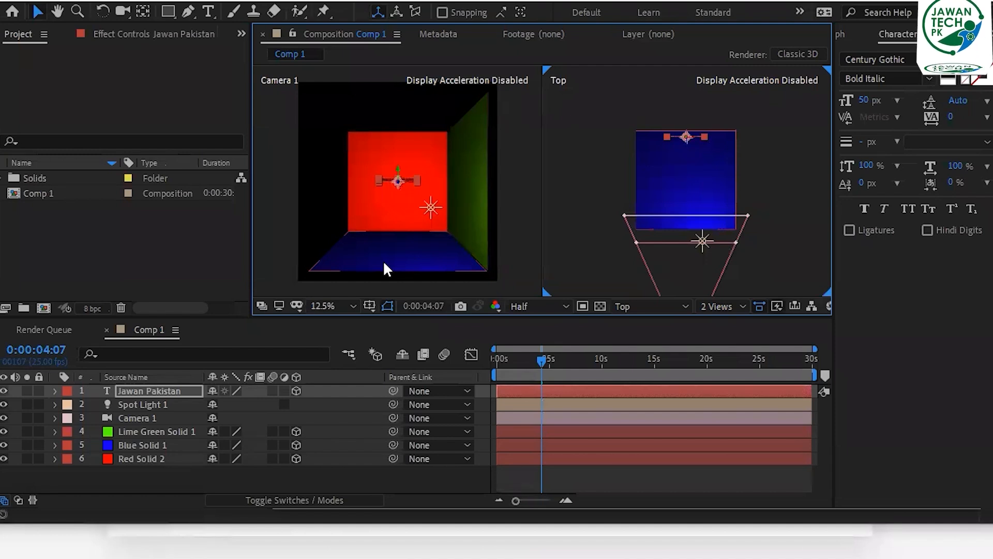
pyautogui.click(399, 182)
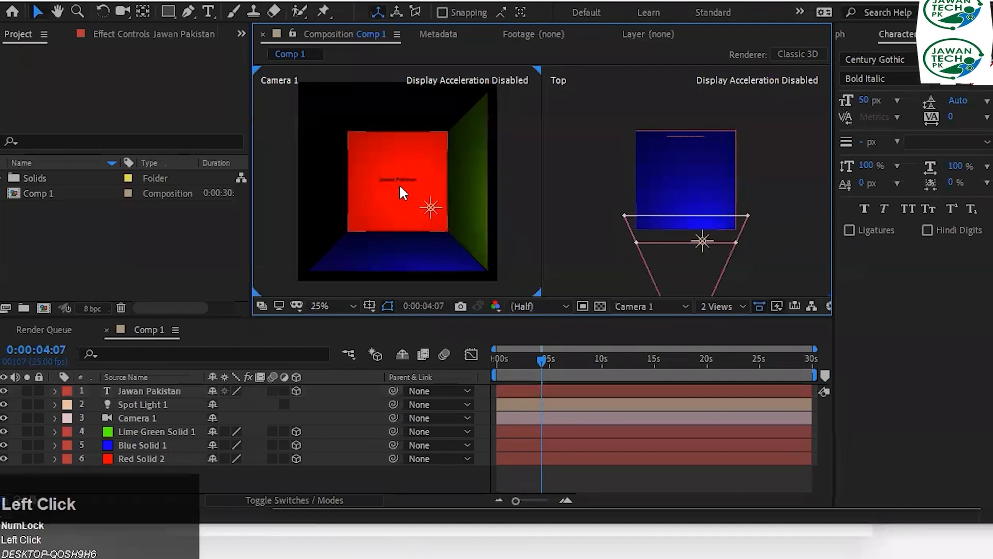
pyautogui.moveTo(687, 140); pyautogui.dragTo(688, 166)
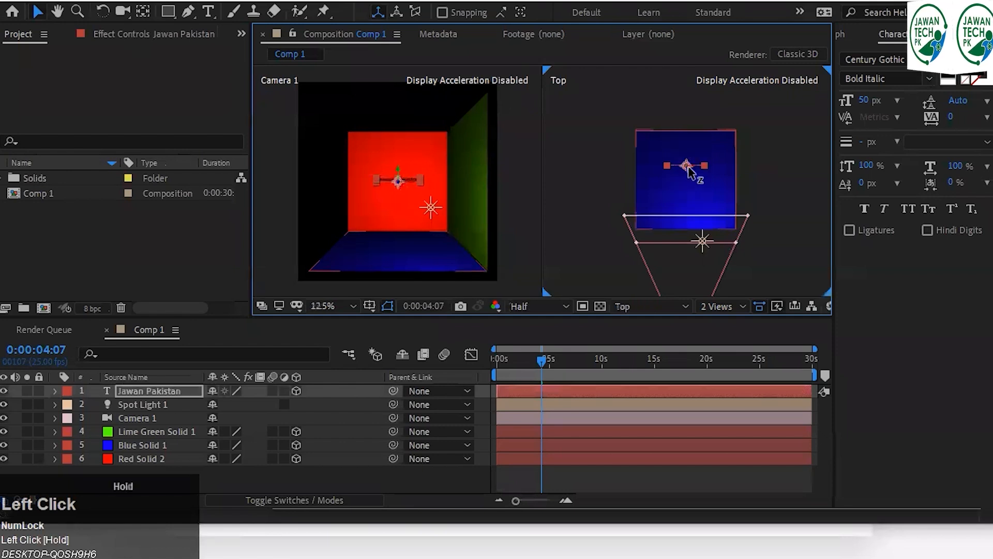
# Shift the text slightly forward along Z in the Top view, checking its place against the light's curved path.
pyautogui.click(139, 405)
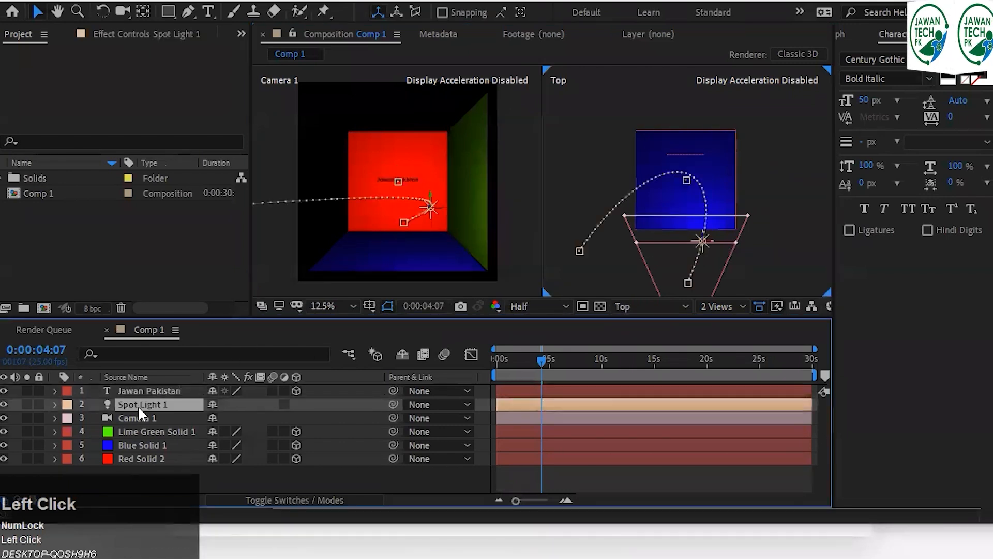
pyautogui.click(700, 160)
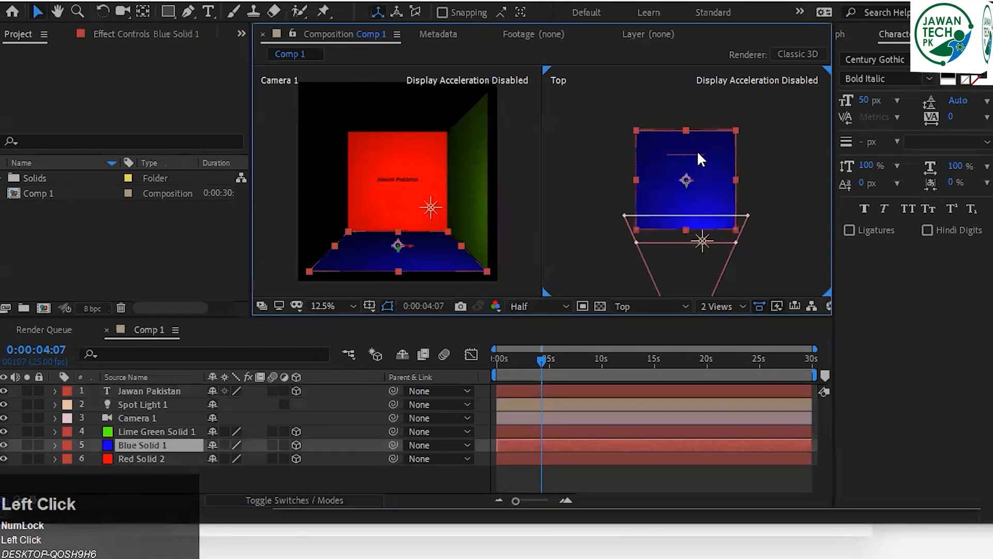
pyautogui.click(390, 181)
pyautogui.moveTo(687, 164); pyautogui.dragTo(688, 171)
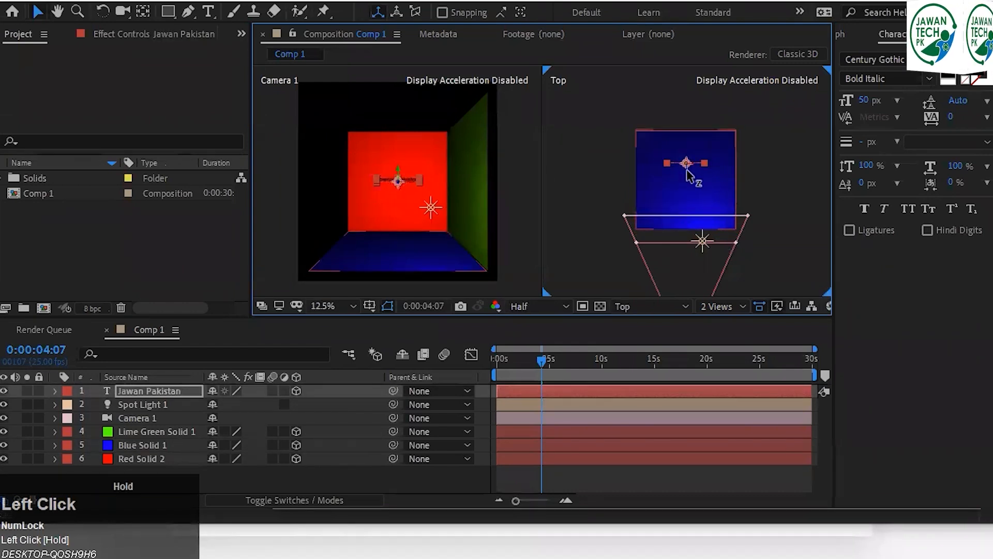
pyautogui.click(577, 20)
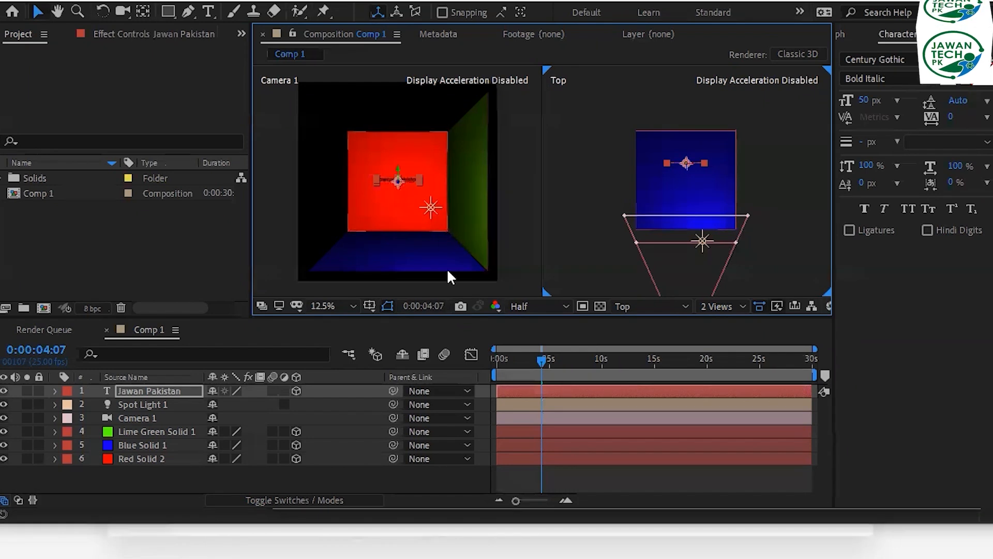
pyautogui.click(161, 407)
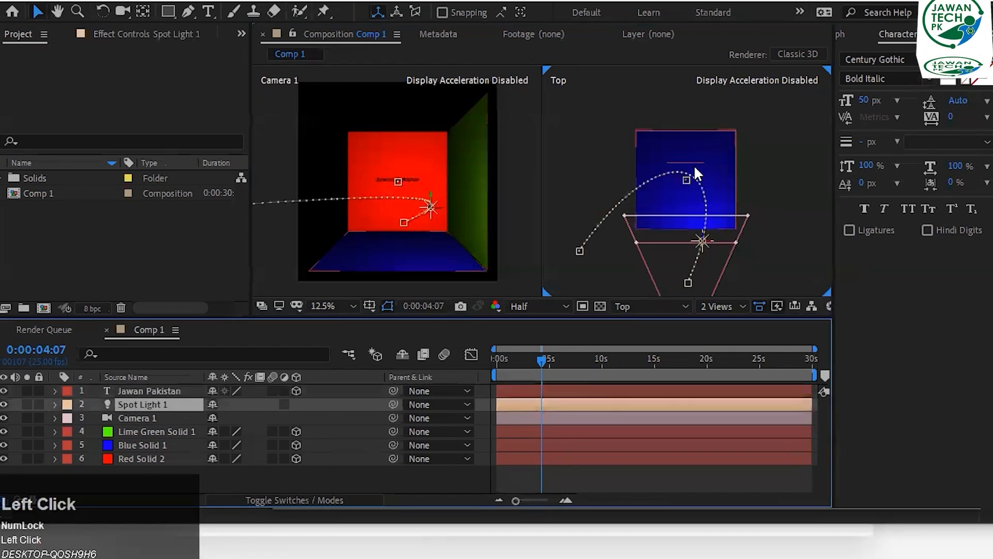
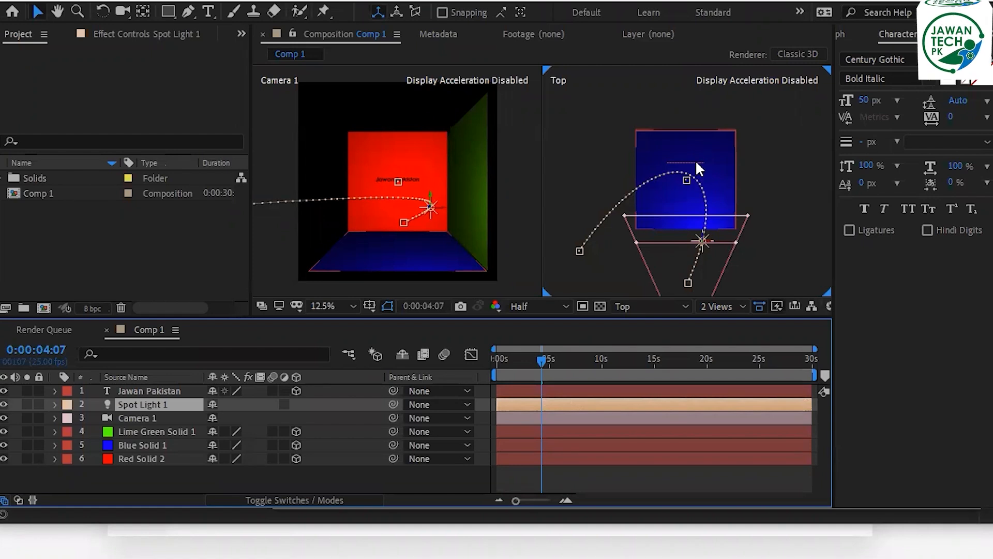
# Turn the Jawan Pakistan text layer by setting its Y Rotation to 11°.
pyautogui.click(695, 159)
pyautogui.click(144, 391)
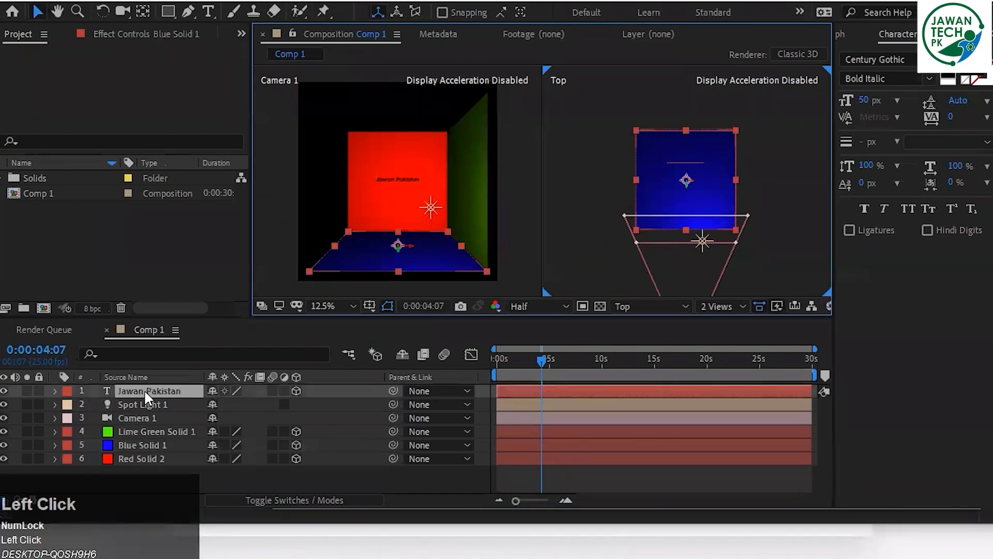
pyautogui.press('r')
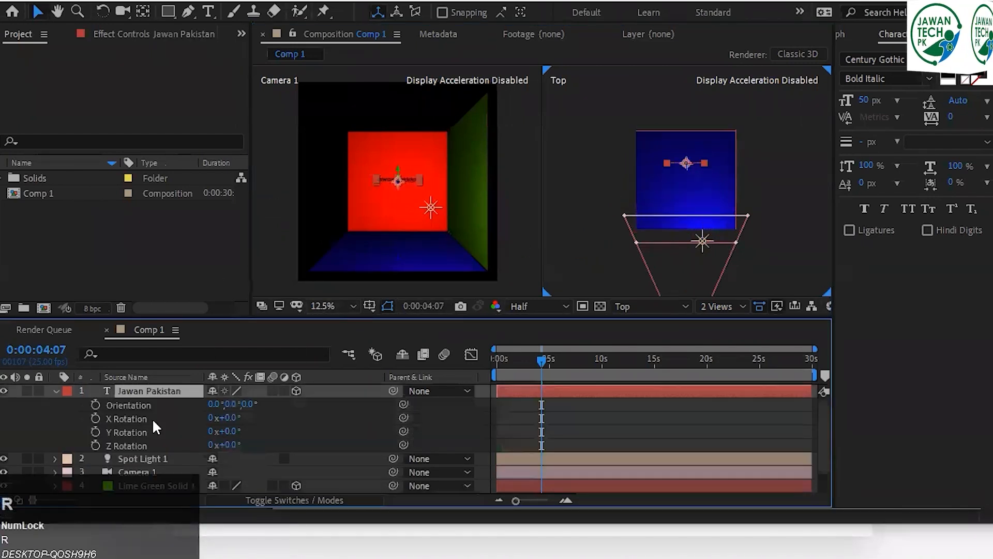
pyautogui.moveTo(219, 417); pyautogui.dragTo(238, 431)
pyautogui.press('z')
pyautogui.hotkey('ctrl', 'z')
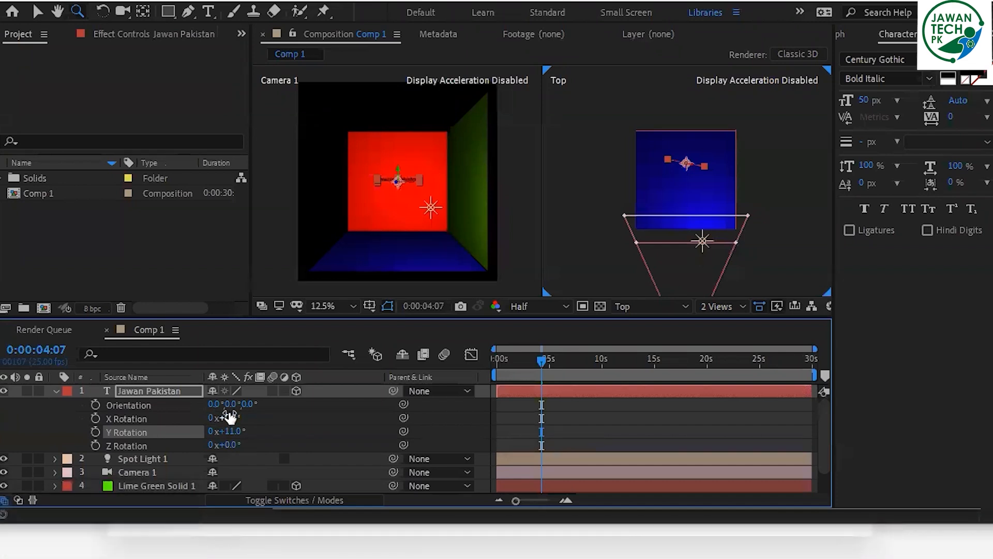
# Set the text layer's Position to 597, 500, 190 inside the box.
pyautogui.press('p')
pyautogui.moveTo(243, 405); pyautogui.dragTo(336, 407)
pyautogui.hotkey('ctrl', 'z')
pyautogui.moveTo(267, 404); pyautogui.dragTo(290, 411)
pyautogui.moveTo(217, 404); pyautogui.dragTo(306, 412)
pyautogui.click(283, 558)
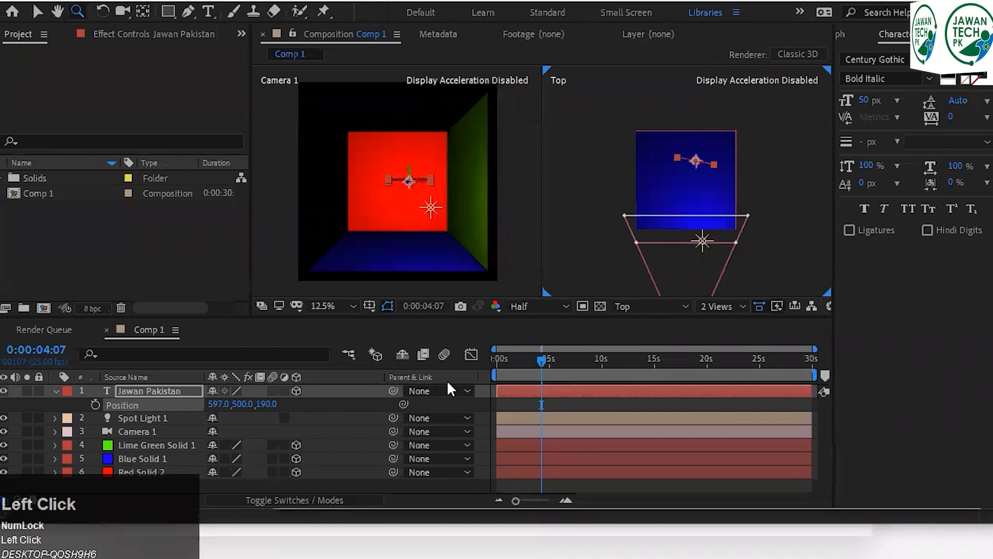
# Compare the text's placement with the light path in the camera view and enlarge its font size to 125 px.
pyautogui.click(160, 418)
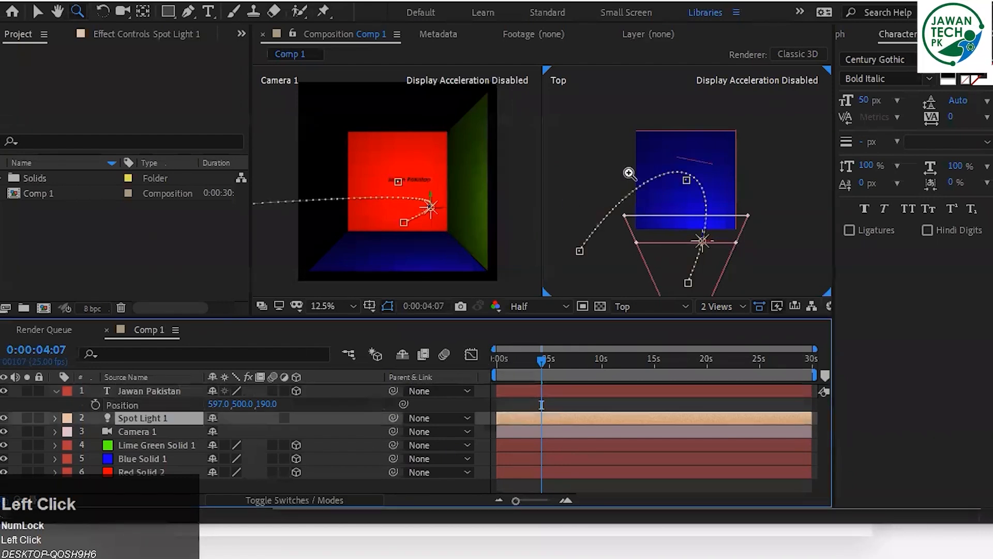
pyautogui.press('v')
pyautogui.scroll(4, 417, 191)
pyautogui.scroll(-2, 417, 190)
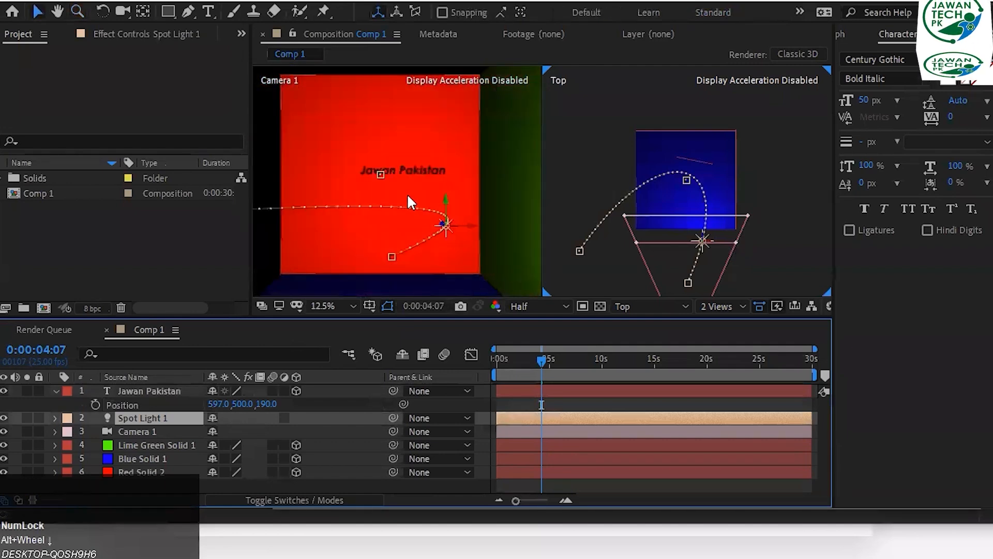
pyautogui.click(711, 165)
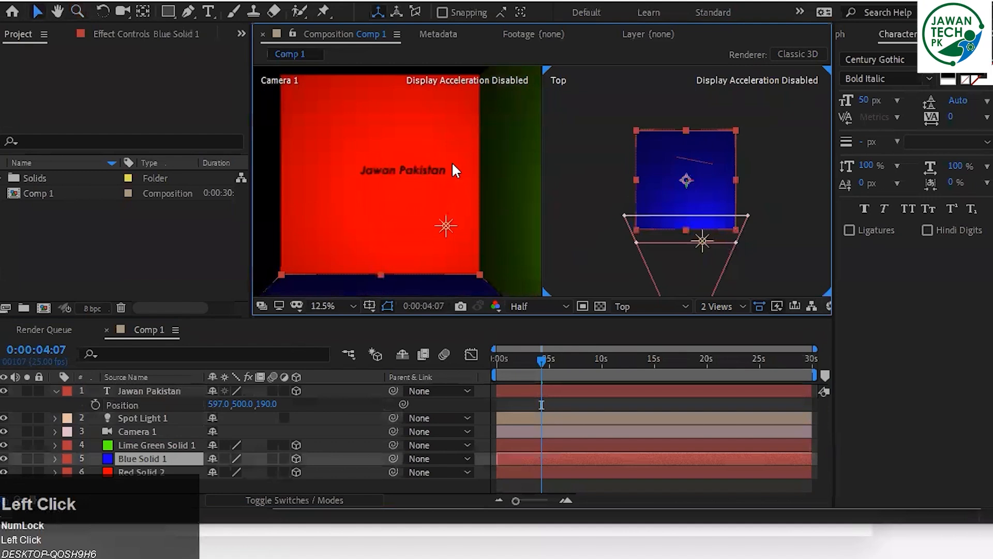
pyautogui.click(440, 169)
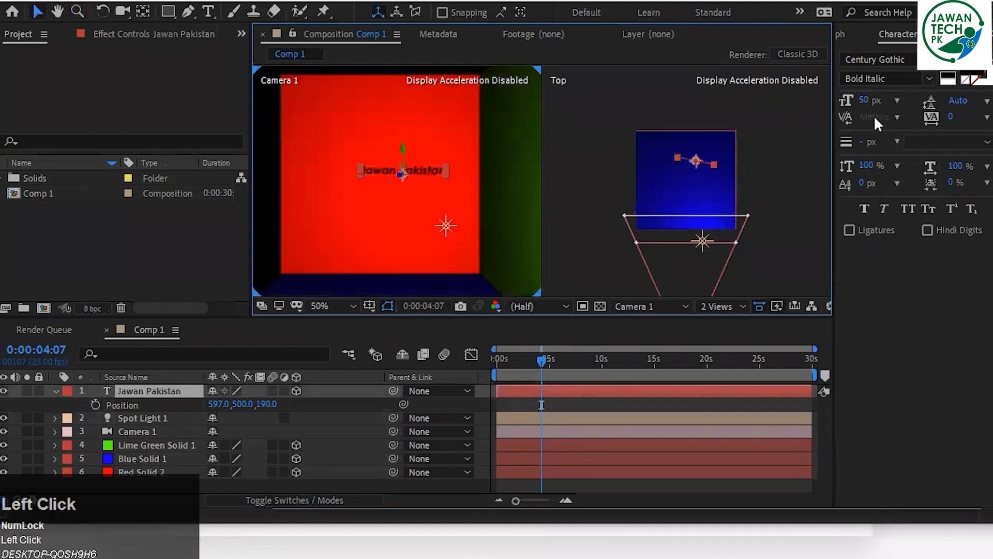
pyautogui.moveTo(864, 100); pyautogui.dragTo(925, 93)
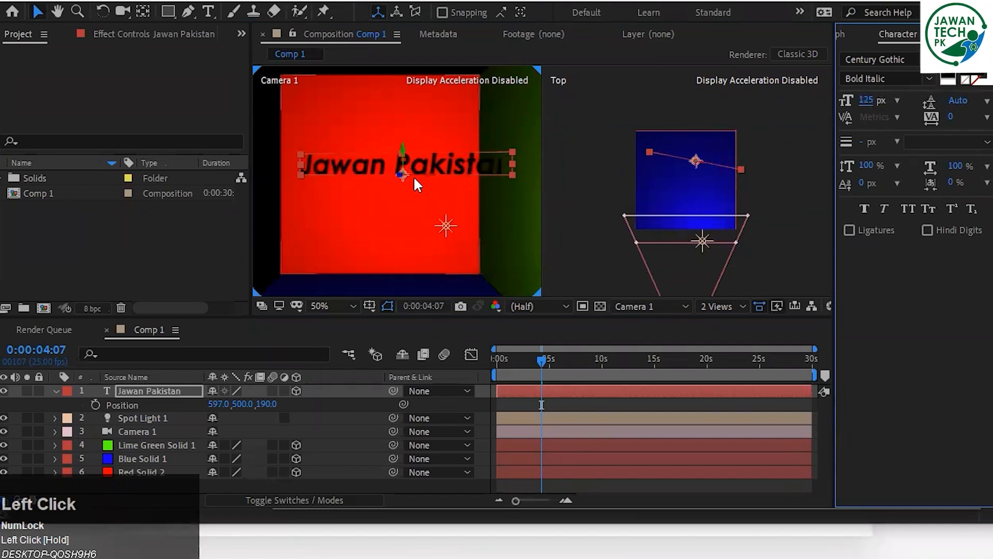
# Move the Jawan Pakistan text layer to about 538, 500, 201 inside the box and save the project.
pyautogui.moveTo(425, 172); pyautogui.dragTo(403, 173)
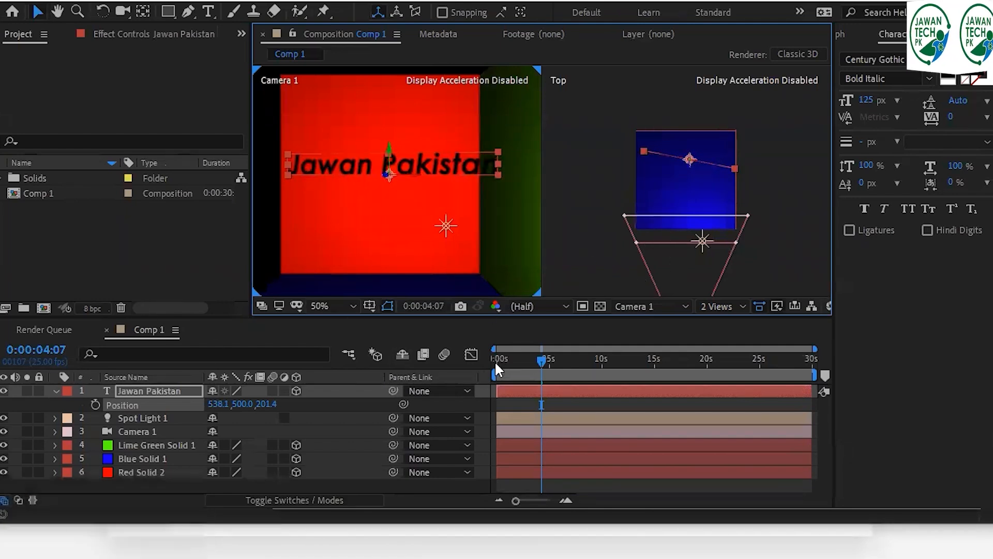
pyautogui.click(513, 361)
pyautogui.moveTo(512, 362); pyautogui.dragTo(484, 352)
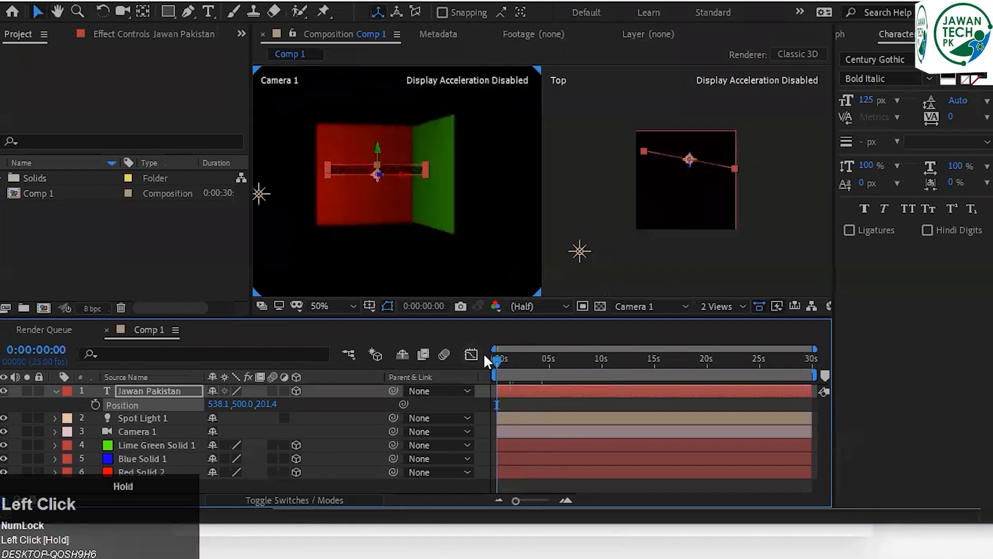
pyautogui.hotkey('ctrl', 's')
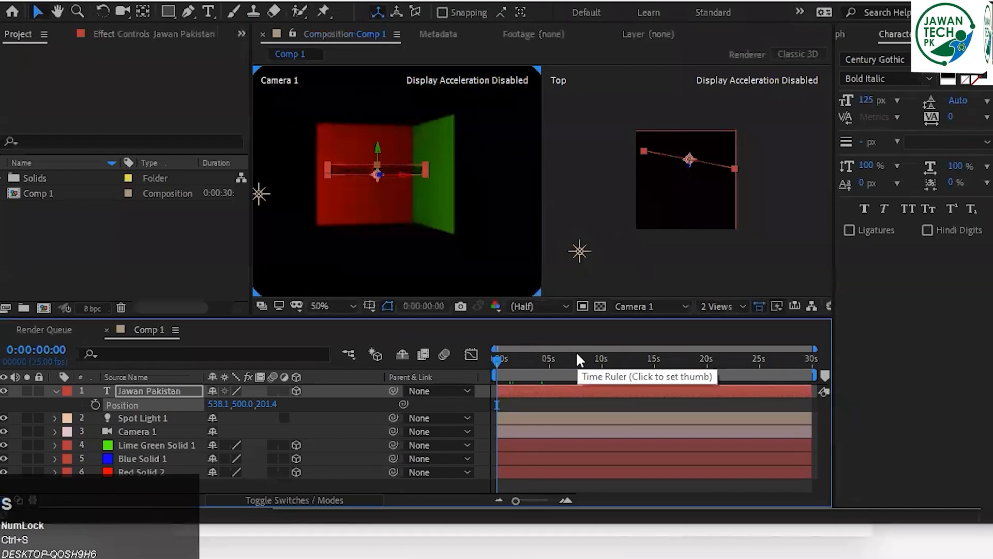
# Step through the animation frame by frame from the start to 0:00:03:08, checking the camera move and light on the text.
pyautogui.press('pagedown')
pyautogui.press('pagedown')
pyautogui.press('pagedown')
pyautogui.press('pagedown')
pyautogui.press('pagedown')
pyautogui.press('pagedown')
pyautogui.press('pagedown')
pyautogui.press('pagedown')
pyautogui.press('pagedown')
pyautogui.press('pagedown')
pyautogui.press('pagedown')
pyautogui.press('pagedown')
pyautogui.press('pagedown')
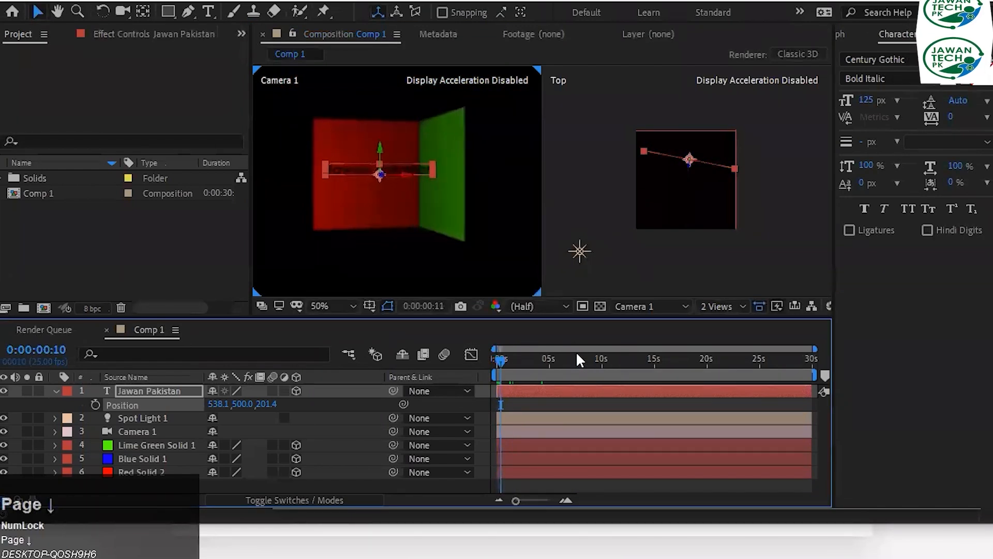
pyautogui.press('pagedown')
pyautogui.press('pagedown')
pyautogui.press('pagedown')
pyautogui.press('pagedown')
pyautogui.press('pagedown')
pyautogui.press('pagedown')
pyautogui.press('pagedown')
pyautogui.press('pagedown')
pyautogui.press('pagedown')
pyautogui.press('pagedown')
pyautogui.press('pagedown')
pyautogui.press('pagedown')
pyautogui.press('pagedown')
pyautogui.press('pagedown')
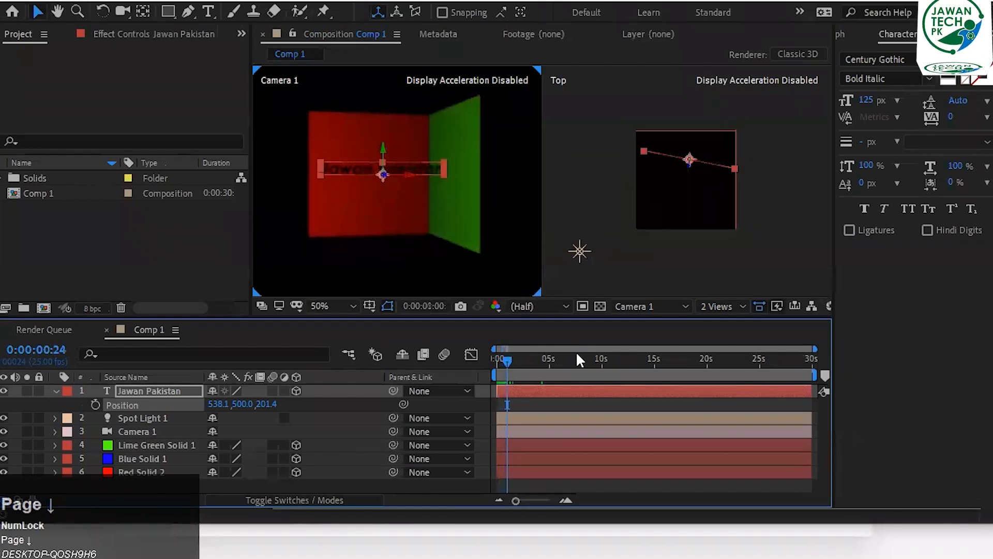
pyautogui.press('pagedown')
pyautogui.press('pagedown')
pyautogui.press('pagedown')
pyautogui.press('pagedown')
pyautogui.press('pagedown')
pyautogui.press('pagedown')
pyautogui.press('pagedown')
pyautogui.press('pagedown')
pyautogui.press('pagedown')
pyautogui.press('pagedown')
pyautogui.press('pagedown')
pyautogui.press('pagedown')
pyautogui.press('pagedown')
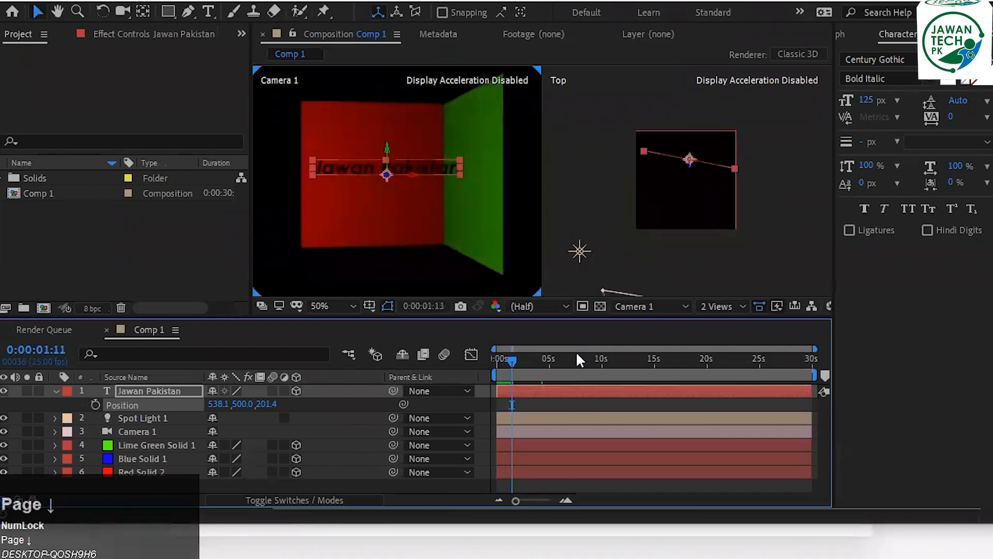
pyautogui.press('pagedown')
pyautogui.press('pagedown')
pyautogui.press('pagedown')
pyautogui.press('pagedown')
pyautogui.press('pagedown')
pyautogui.press('pagedown')
pyautogui.press('pagedown')
pyautogui.press('pagedown')
pyautogui.press('pagedown')
pyautogui.press('pagedown')
pyautogui.press('pagedown')
pyautogui.press('pagedown')
pyautogui.press('pagedown')
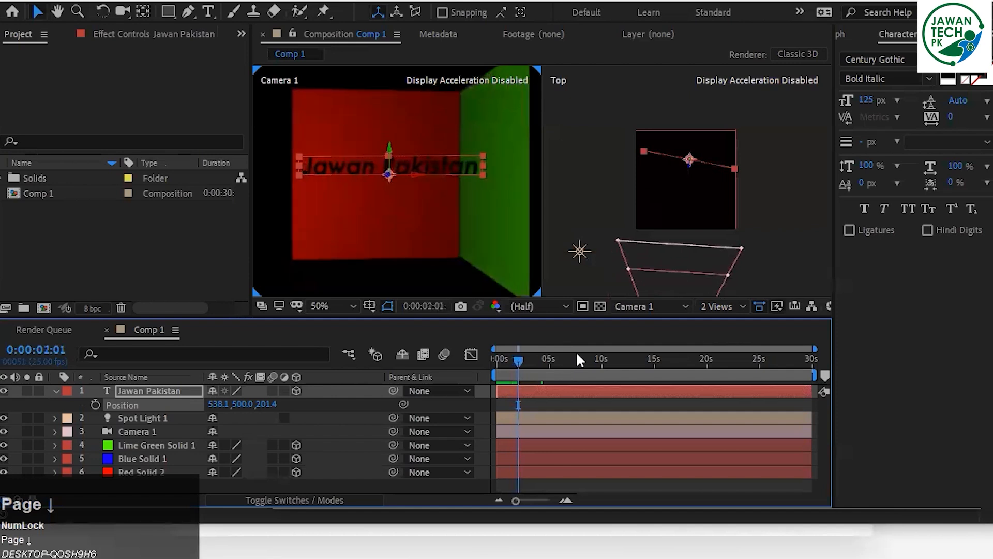
pyautogui.press('pagedown')
pyautogui.press('pagedown')
pyautogui.press('pagedown')
pyautogui.press('pagedown')
pyautogui.press('pagedown')
pyautogui.press('pagedown')
pyautogui.press('pagedown')
pyautogui.press('pagedown')
pyautogui.press('pagedown')
pyautogui.press('pagedown')
pyautogui.press('pagedown')
pyautogui.press('pagedown')
pyautogui.press('pagedown')
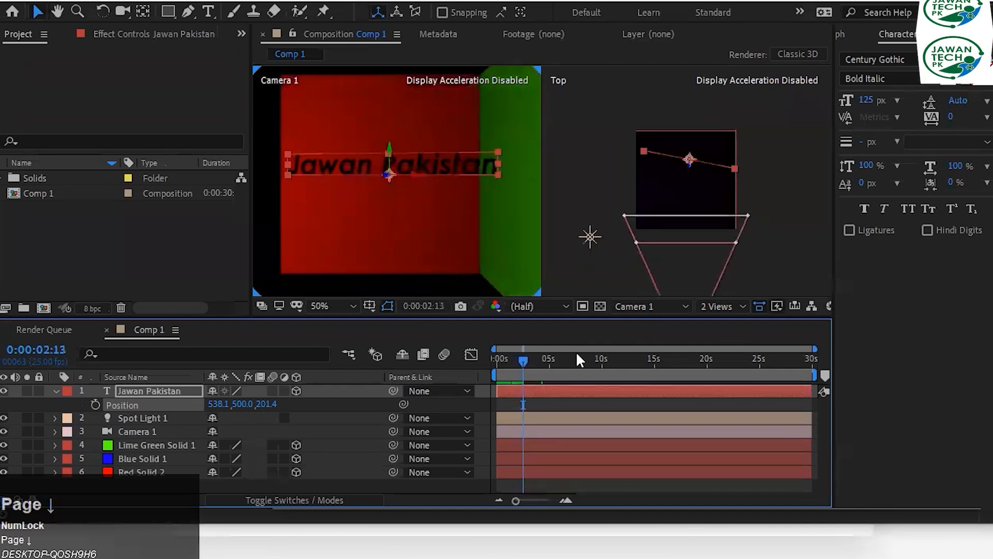
pyautogui.press('pagedown')
pyautogui.press('pagedown')
pyautogui.press('pagedown')
pyautogui.press('pagedown')
pyautogui.press('pagedown')
pyautogui.press('pagedown')
pyautogui.press('pagedown')
pyautogui.press('pagedown')
pyautogui.press('pagedown')
pyautogui.press('pagedown')
pyautogui.press('pagedown')
pyautogui.press('pagedown')
pyautogui.press('pagedown')
pyautogui.press('pagedown')
pyautogui.press('pagedown')
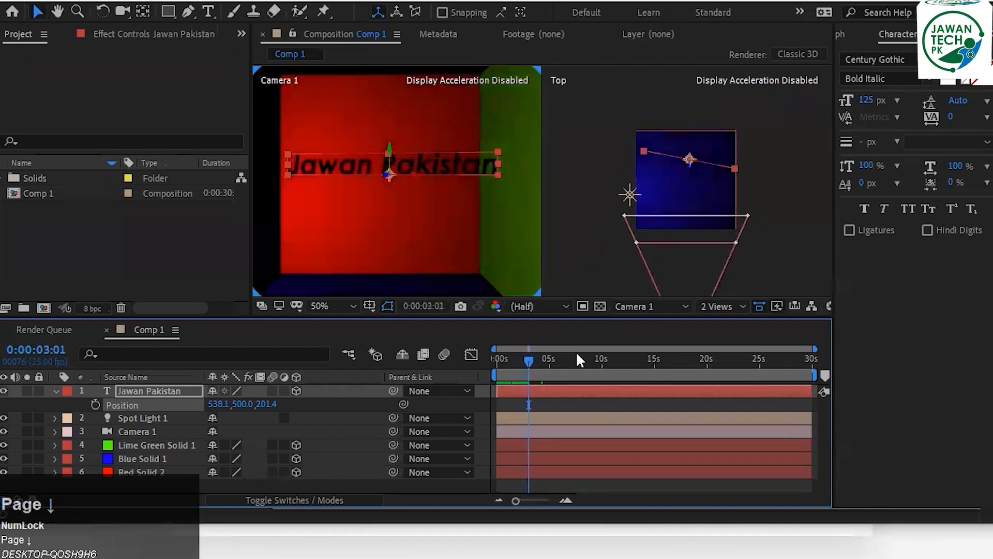
pyautogui.press('pagedown')
pyautogui.press('pagedown')
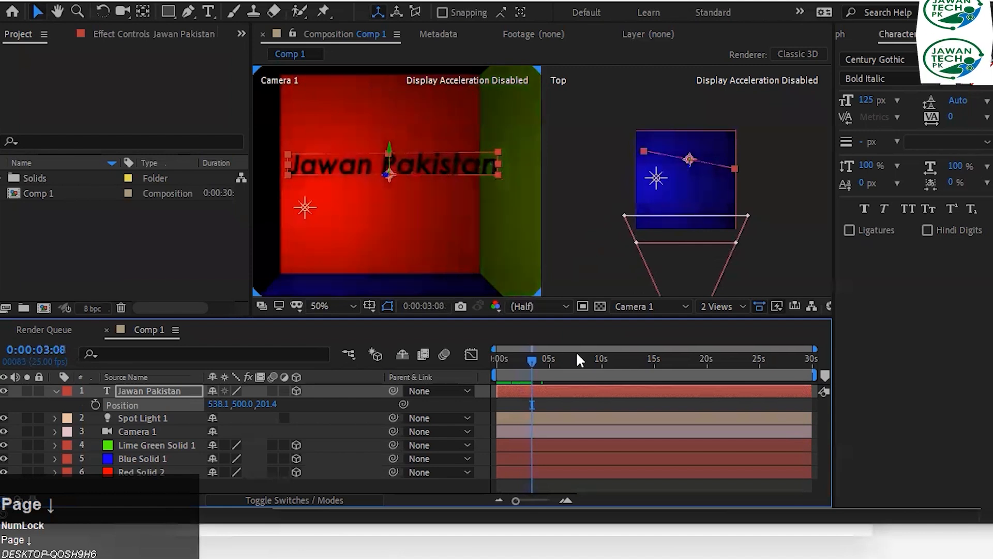
# Fit the whole composition in the camera view and review its frames again from the first second to 0:00:03:00.
pyautogui.click(331, 306)
pyautogui.click(343, 18)
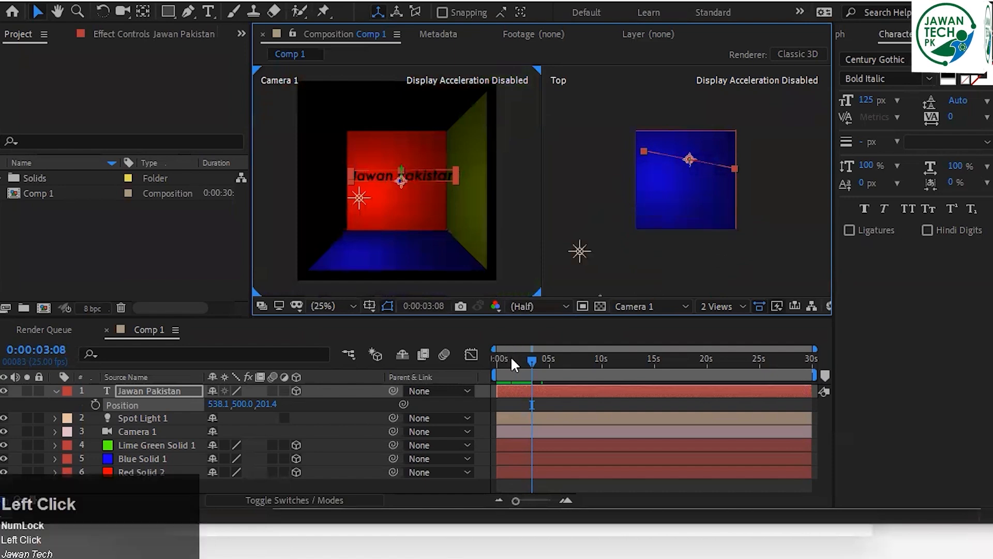
pyautogui.click(510, 358)
pyautogui.moveTo(506, 361); pyautogui.dragTo(501, 361)
pyautogui.press('pagedown')
pyautogui.press('pagedown')
pyautogui.press('pagedown')
pyautogui.press('pagedown')
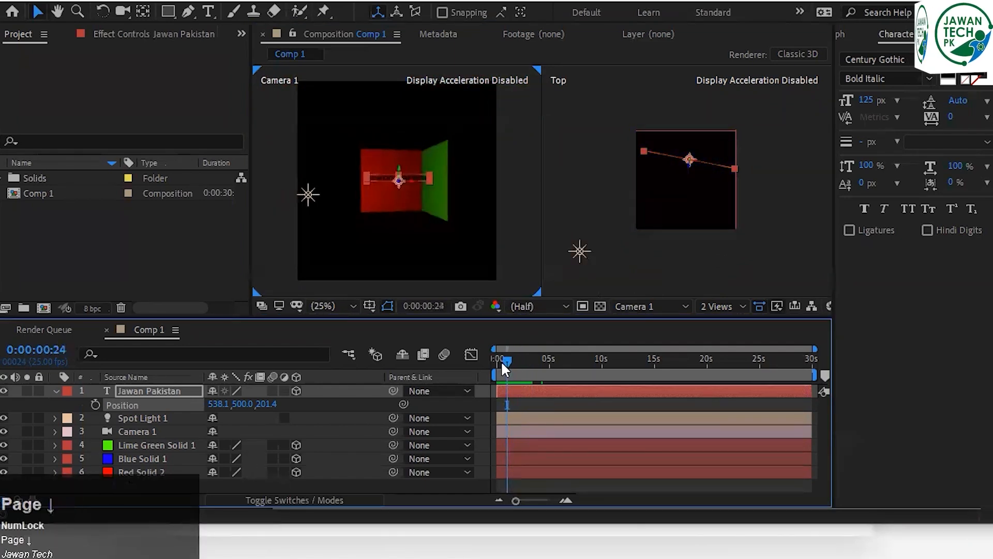
pyautogui.press('pagedown')
pyautogui.press('pagedown')
pyautogui.press('pagedown')
pyautogui.press('pagedown')
pyautogui.press('pagedown')
pyautogui.press('pagedown')
pyautogui.press('pagedown')
pyautogui.press('pagedown')
pyautogui.press('pagedown')
pyautogui.press('pagedown')
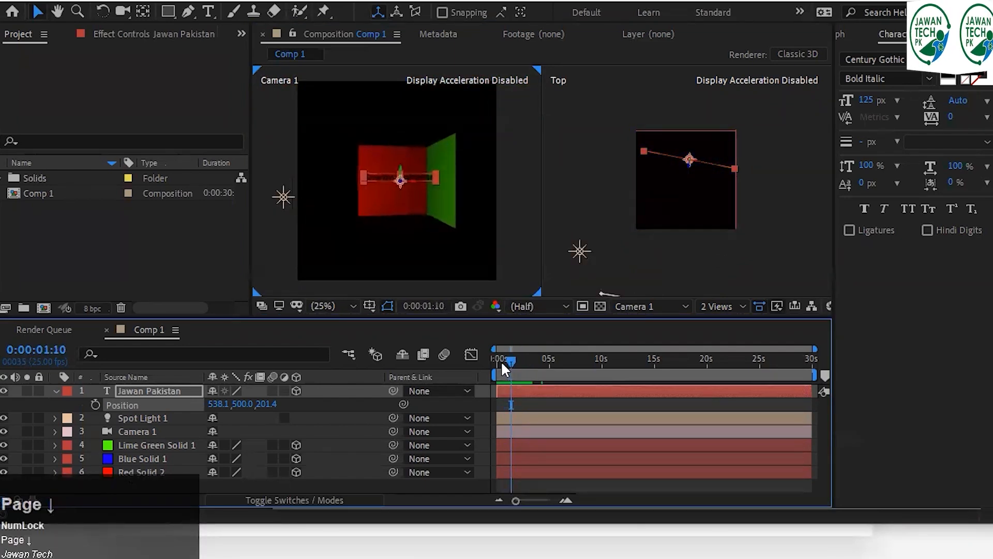
pyautogui.press('pagedown')
pyautogui.press('pagedown')
pyautogui.press('pagedown')
pyautogui.press('pagedown')
pyautogui.press('pagedown')
pyautogui.press('pagedown')
pyautogui.press('pagedown')
pyautogui.press('pagedown')
pyautogui.press('pagedown')
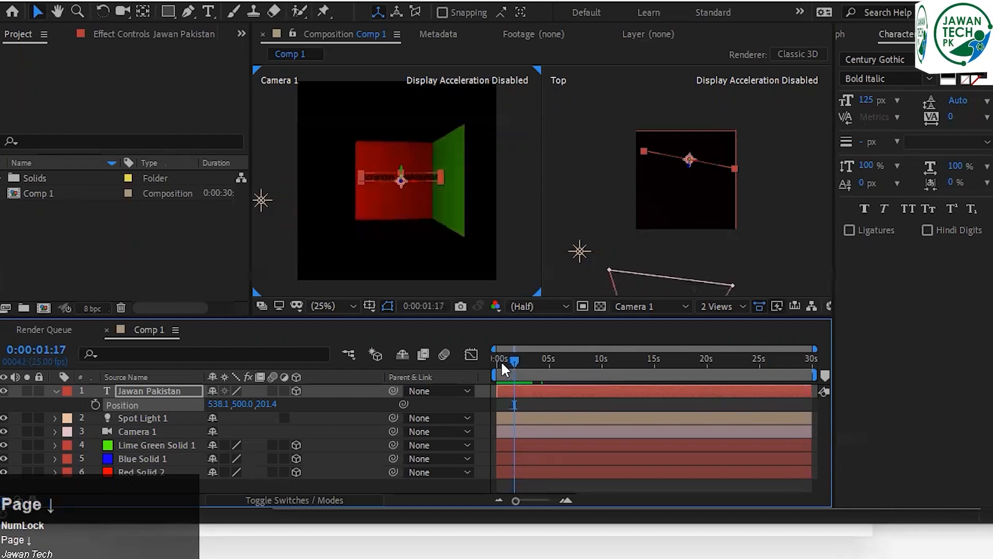
pyautogui.press('pagedown')
pyautogui.press('pagedown')
pyautogui.press('pagedown')
pyautogui.press('pagedown')
pyautogui.press('pagedown')
pyautogui.press('pagedown')
pyautogui.press('pagedown')
pyautogui.press('pagedown')
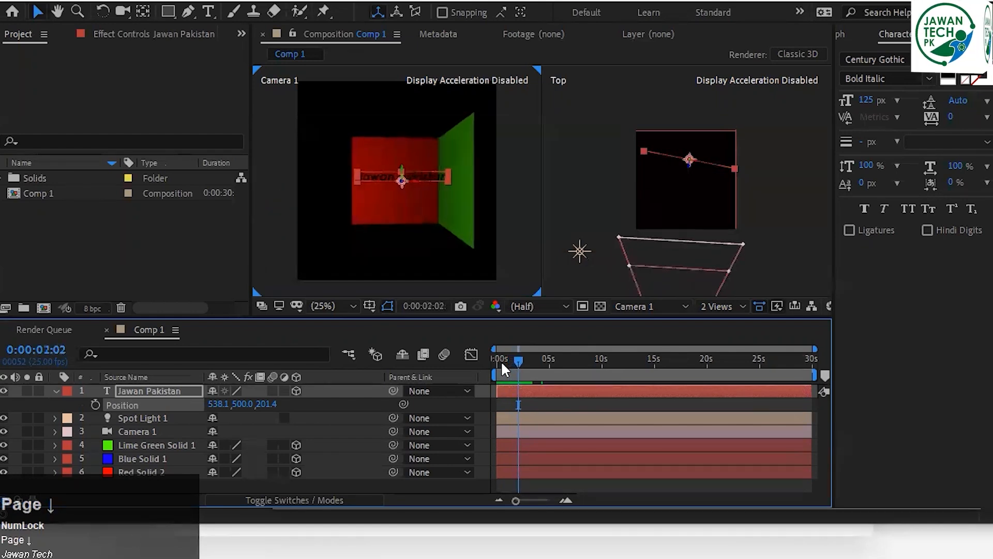
pyautogui.press('pagedown')
pyautogui.press('pagedown')
pyautogui.press('pagedown')
pyautogui.press('pagedown')
pyautogui.press('pagedown')
pyautogui.press('pagedown')
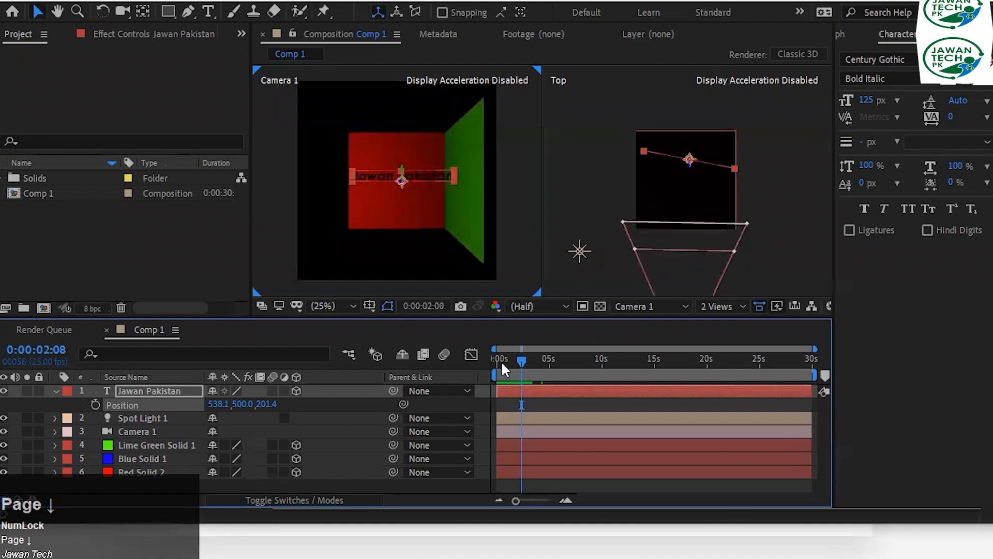
pyautogui.press('pagedown')
pyautogui.press('pagedown')
pyautogui.press('pagedown')
pyautogui.press('pagedown')
pyautogui.press('pagedown')
pyautogui.press('pagedown')
pyautogui.press('pagedown')
pyautogui.press('pagedown')
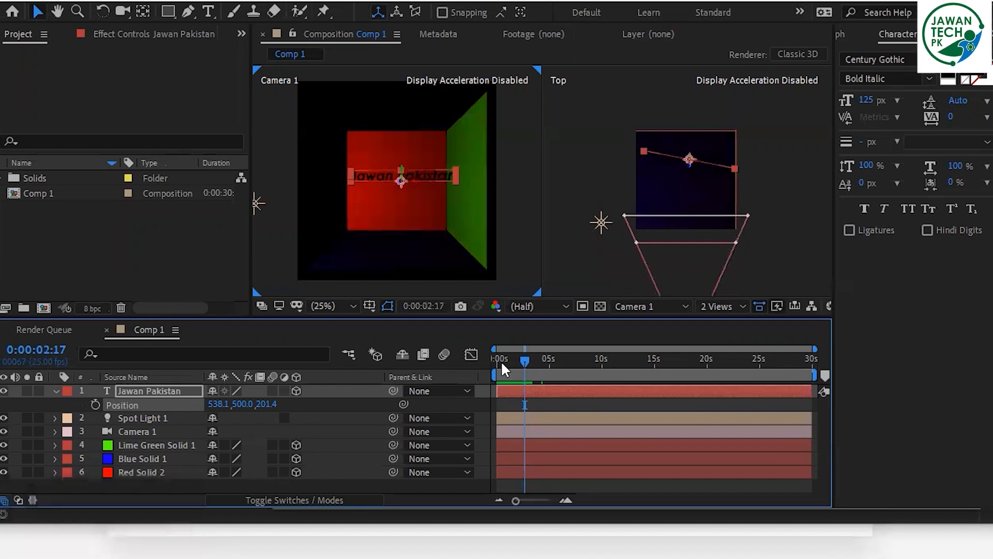
pyautogui.press('pagedown')
pyautogui.press('pagedown')
pyautogui.press('pagedown')
pyautogui.press('pagedown')
pyautogui.press('pagedown')
pyautogui.press('pagedown')
pyautogui.press('pagedown')
pyautogui.press('pagedown')
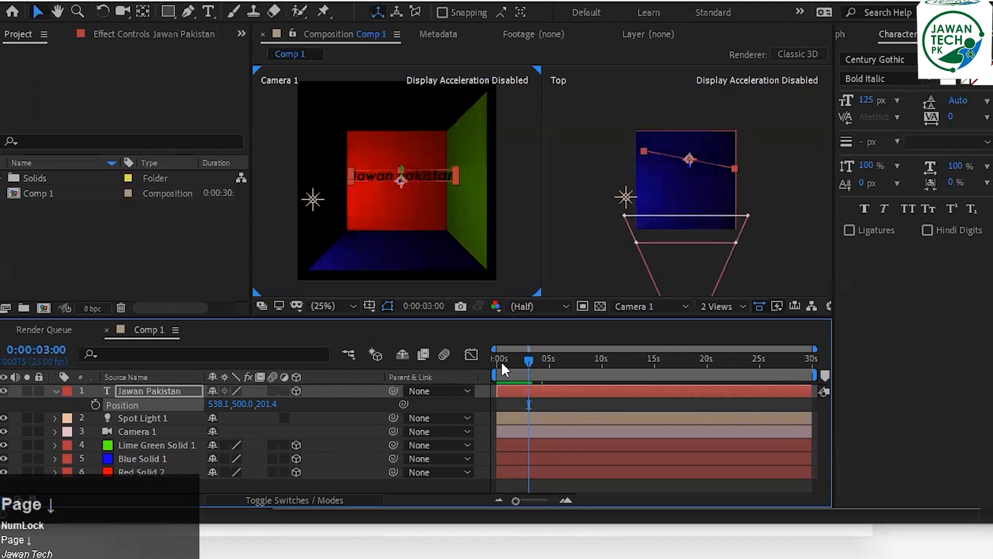
# Step the animation forward from 0:00:03:00, then back to 0:00:04:01, checking how the light moves across the box and text.
pyautogui.press('pagedown')
pyautogui.press('pagedown')
pyautogui.press('pagedown')
pyautogui.press('pagedown')
pyautogui.press('pagedown')
pyautogui.press('pagedown')
pyautogui.press('pagedown')
pyautogui.press('pagedown')
pyautogui.press('pagedown')
pyautogui.press('pagedown')
pyautogui.press('pagedown')
pyautogui.press('pagedown')
pyautogui.press('pagedown')
pyautogui.press('pagedown')
pyautogui.press('pagedown')
pyautogui.press('pagedown')
pyautogui.press('pagedown')
pyautogui.press('pagedown')
pyautogui.press('pagedown')
pyautogui.press('pagedown')
pyautogui.press('pagedown')
pyautogui.press('pagedown')
pyautogui.press('pagedown')
pyautogui.press('pagedown')
pyautogui.press('pagedown')
pyautogui.press('pagedown')
pyautogui.press('pagedown')
pyautogui.press('pagedown')
pyautogui.press('pagedown')
pyautogui.press('pagedown')
pyautogui.press('pagedown')
pyautogui.press('pagedown')
pyautogui.press('pagedown')
pyautogui.press('pagedown')
pyautogui.press('pagedown')
pyautogui.press('pagedown')
pyautogui.press('pagedown')
pyautogui.press('pagedown')
pyautogui.press('pagedown')
pyautogui.press('pagedown')
pyautogui.press('pagedown')
pyautogui.press('pagedown')
pyautogui.press('pagedown')
pyautogui.press('pagedown')
pyautogui.press('pagedown')
pyautogui.press('pagedown')
pyautogui.press('pageup')
pyautogui.press('pageup')
pyautogui.press('pageup')
pyautogui.press('pageup')
pyautogui.press('pageup')
pyautogui.press('pageup')
pyautogui.press('pageup')
pyautogui.press('pageup')
pyautogui.press('pageup')
pyautogui.press('pageup')
pyautogui.press('pageup')
pyautogui.press('pageup')
pyautogui.press('pageup')
pyautogui.press('pageup')
pyautogui.press('pageup')
pyautogui.press('pageup')
pyautogui.press('pageup')
pyautogui.press('pageup')
pyautogui.press('pageup')
pyautogui.press('pageup')
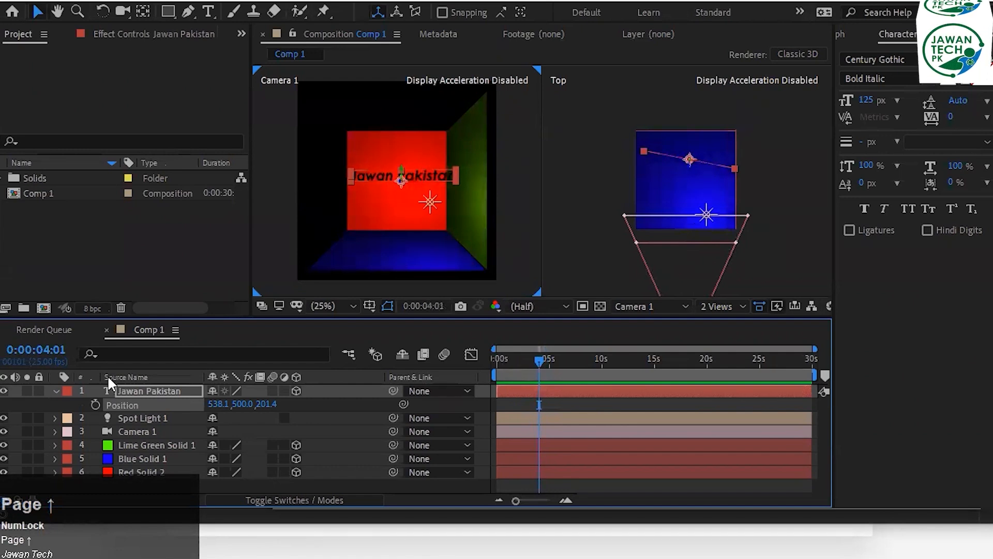
# Expand the Jawan Pakistan layer's additional text options and set Inter-Character Blending to Multiply after trying Darken.
pyautogui.click(55, 391)
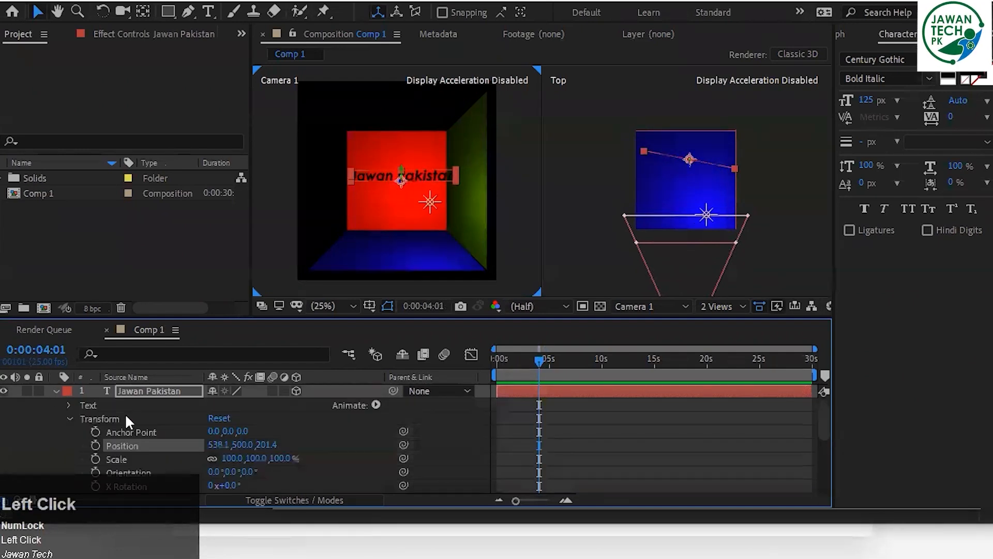
pyautogui.click(67, 405)
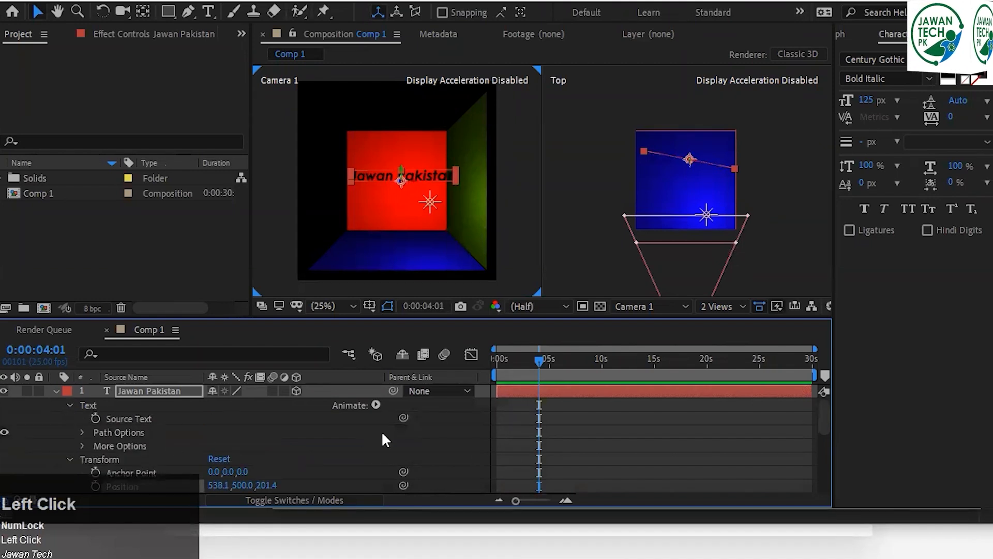
pyautogui.click(83, 445)
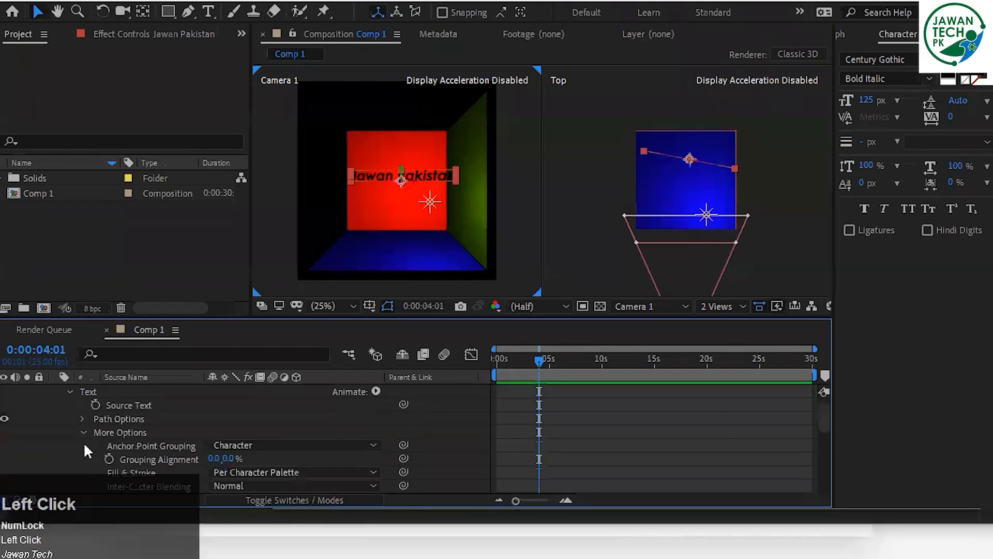
pyautogui.scroll(-2, 373, 434)
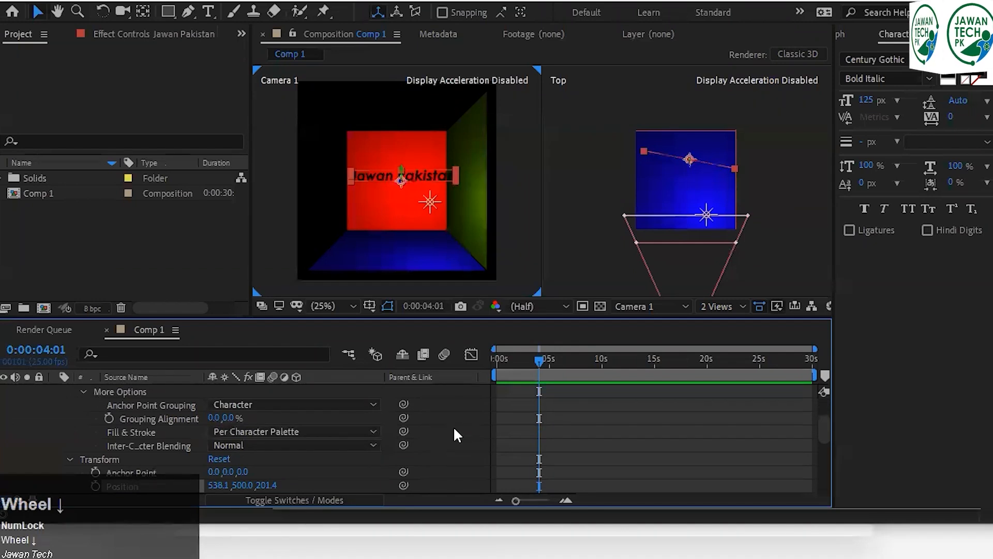
pyautogui.scroll(-2, 452, 439)
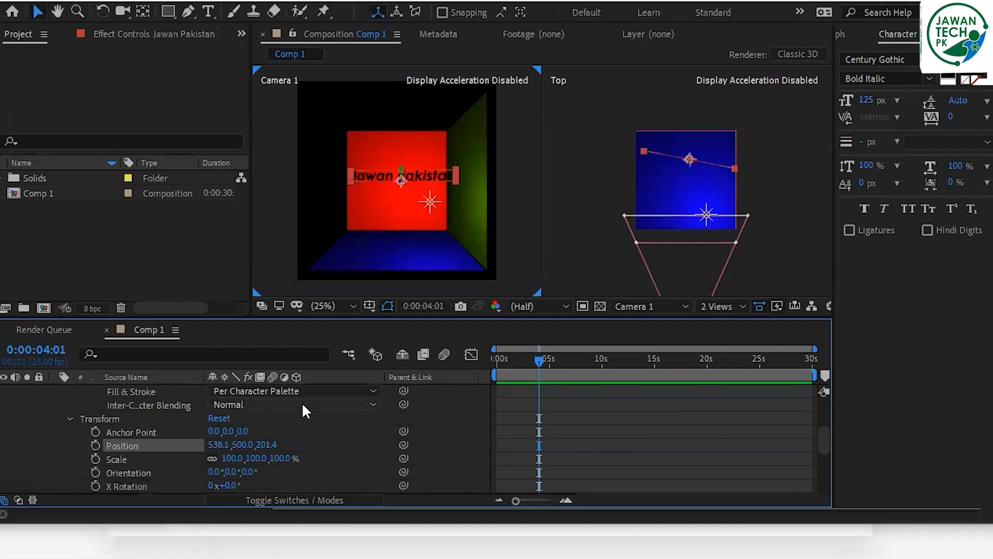
pyautogui.click(236, 405)
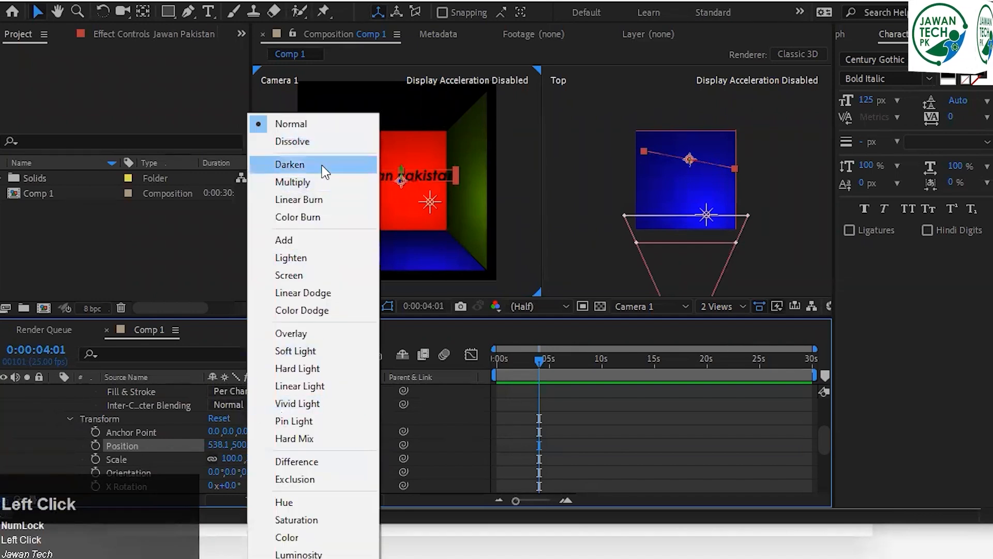
pyautogui.click(323, 171)
pyautogui.click(236, 405)
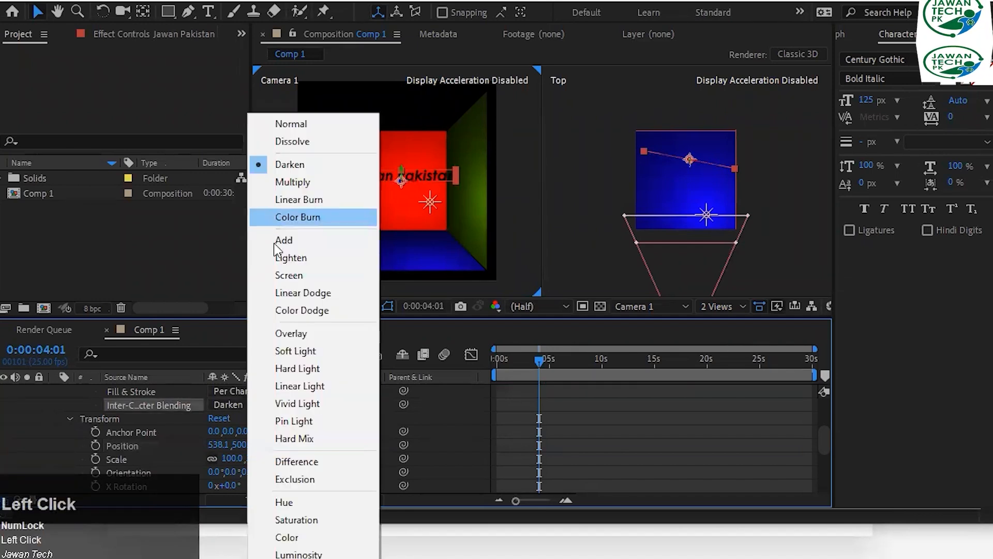
pyautogui.click(292, 181)
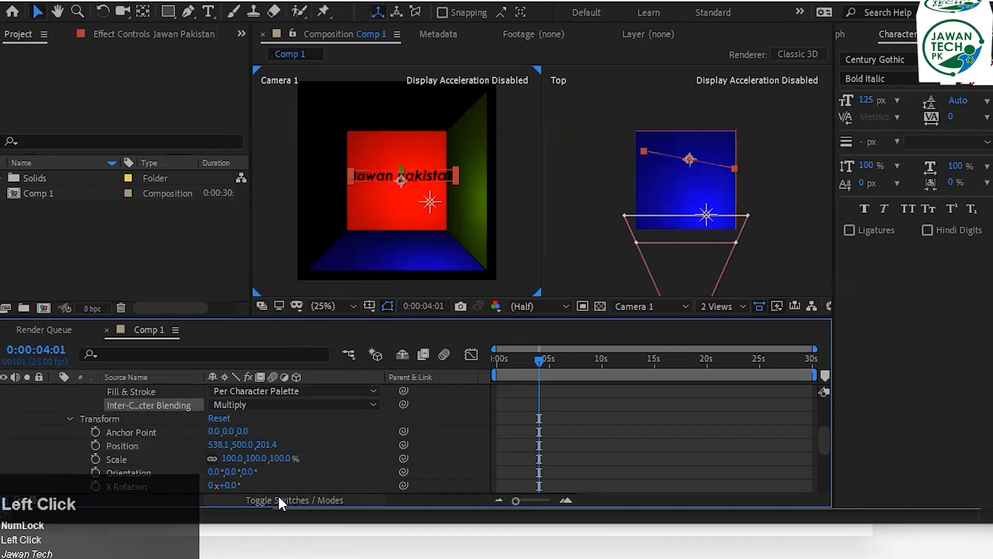
# Turn on Casts Shadows in the Jawan Pakistan text layer's material options.
pyautogui.scroll(-2, 279, 497)
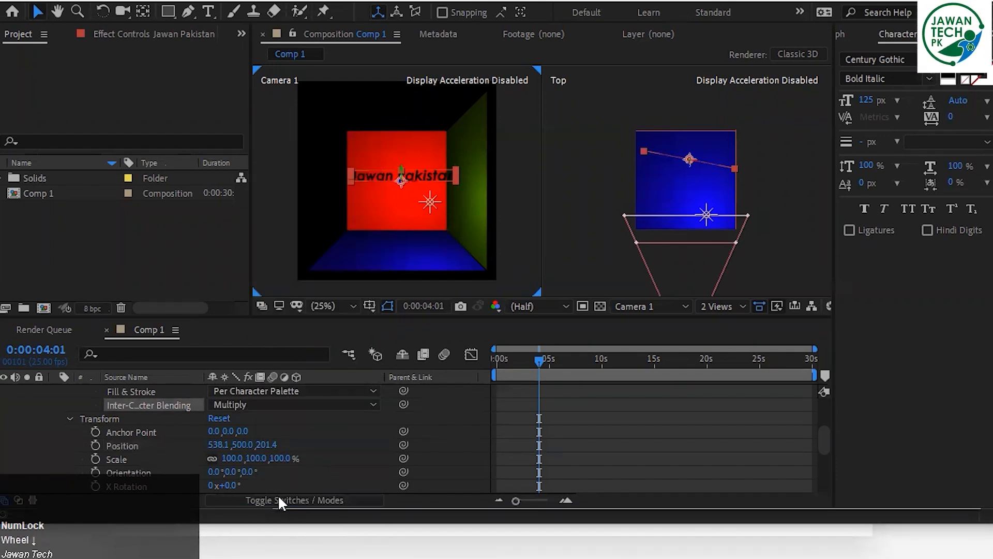
pyautogui.scroll(-5, 232, 433)
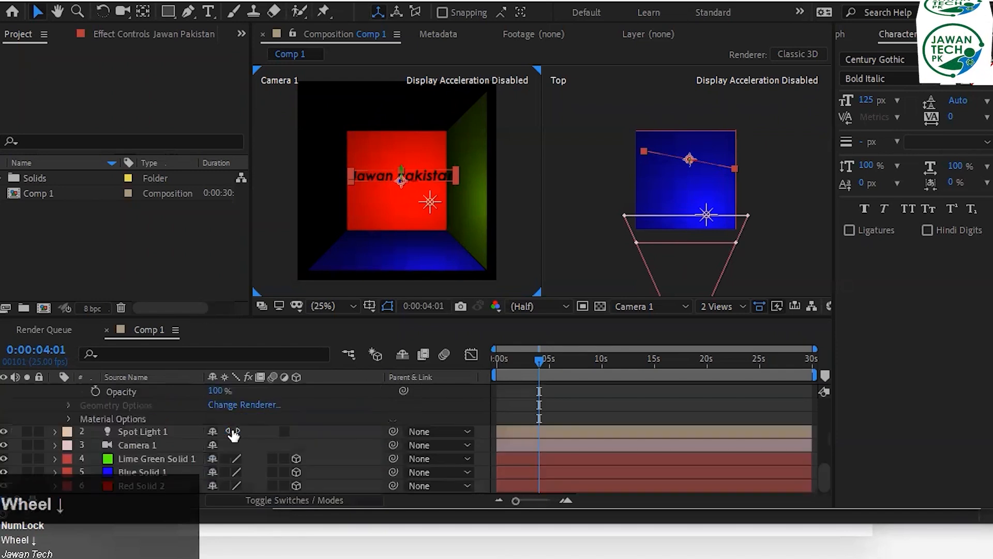
pyautogui.scroll(5, 232, 424)
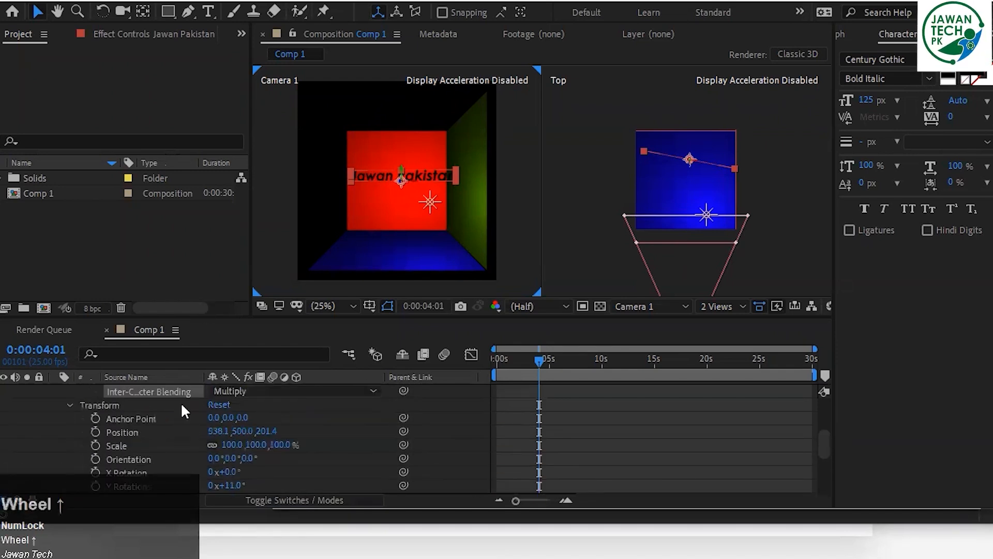
pyautogui.scroll(-5, 141, 433)
pyautogui.scroll(5, 140, 433)
pyautogui.scroll(-4, 135, 433)
pyautogui.scroll(6, 128, 429)
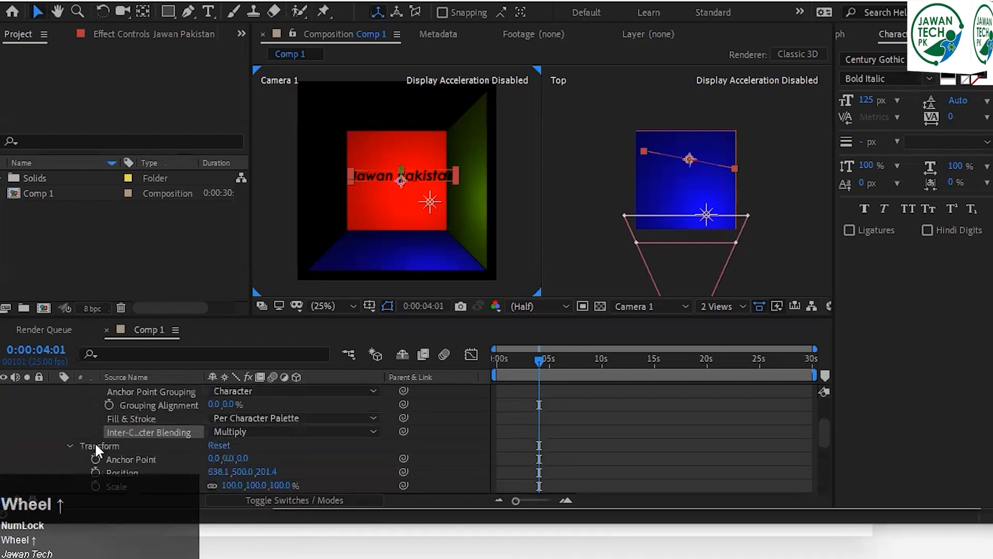
pyautogui.scroll(2, 123, 416)
pyautogui.scroll(-4, 123, 418)
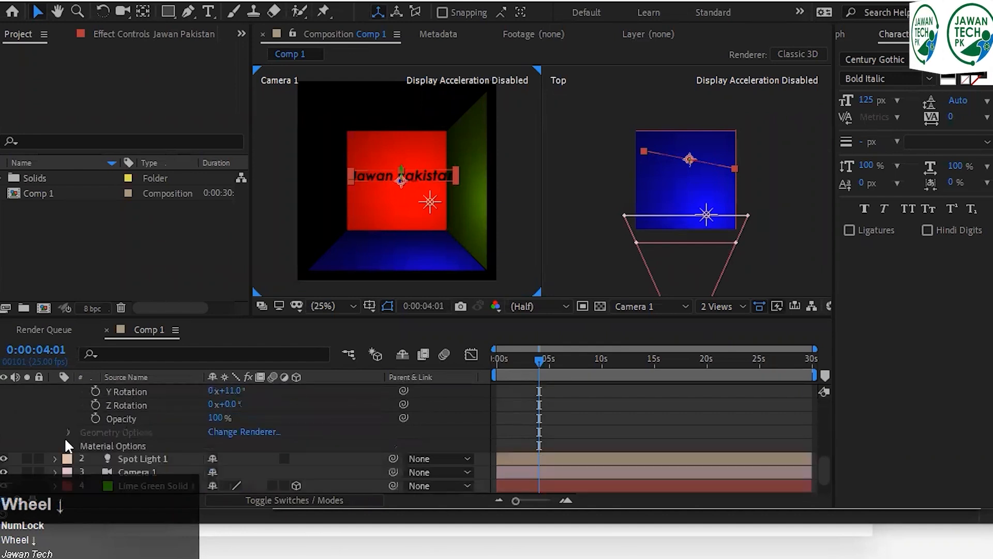
pyautogui.click(68, 445)
pyautogui.scroll(1, 111, 455)
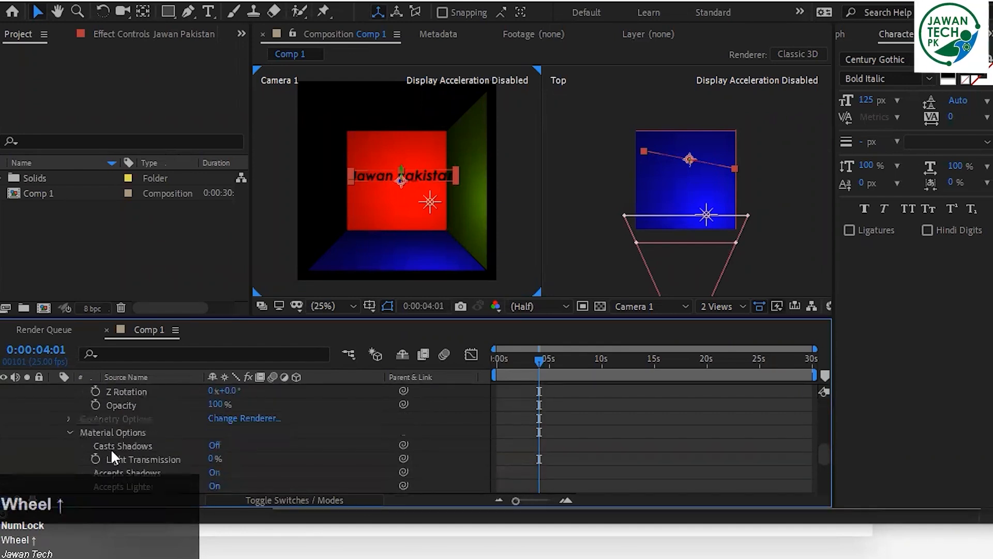
pyautogui.click(214, 445)
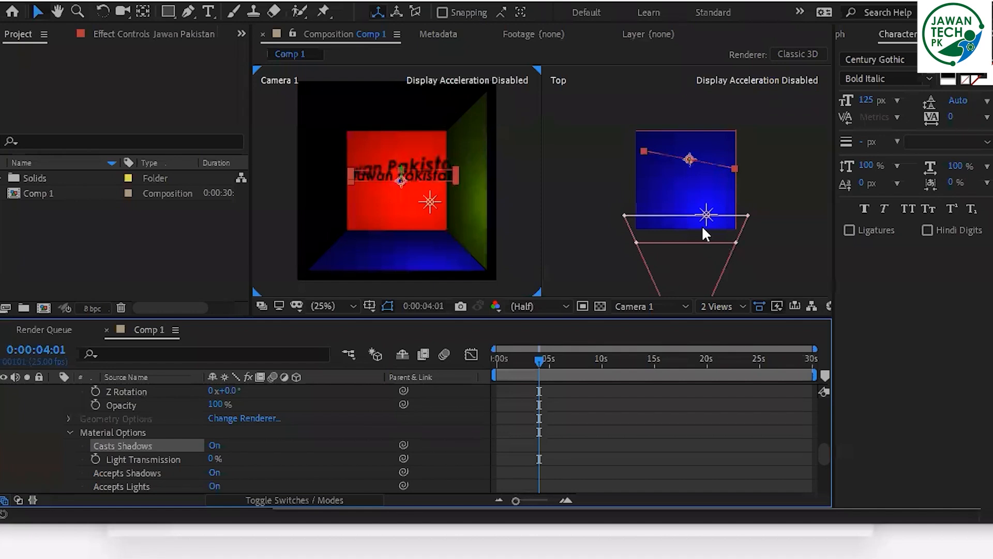
# Step back frame by frame from 0:00:04:01 to 0:00:02:23, checking the text's shadow on the red back wall.
pyautogui.press('pageup')
pyautogui.press('pageup')
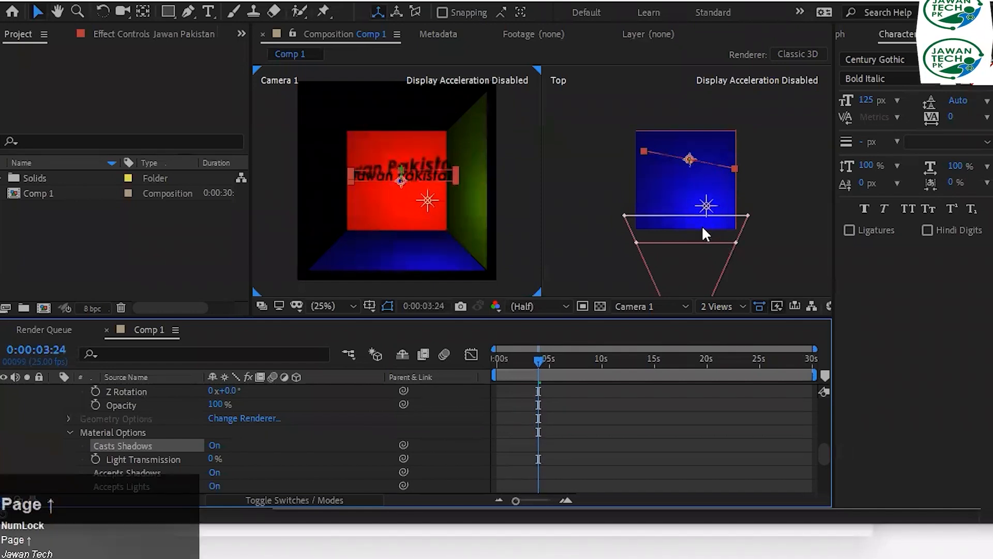
pyautogui.press('pageup')
pyautogui.press('pageup')
pyautogui.press('pageup')
pyautogui.press('pageup')
pyautogui.press('pageup')
pyautogui.press('pageup')
pyautogui.press('pageup')
pyautogui.press('pageup')
pyautogui.press('pageup')
pyautogui.press('pageup')
pyautogui.press('pageup')
pyautogui.press('pageup')
pyautogui.press('pageup')
pyautogui.press('pageup')
pyautogui.press('pageup')
pyautogui.press('pageup')
pyautogui.press('pageup')
pyautogui.press('pageup')
pyautogui.press('pageup')
pyautogui.press('pageup')
pyautogui.press('pageup')
pyautogui.press('pageup')
pyautogui.press('pageup')
pyautogui.press('pageup')
pyautogui.press('pageup')
pyautogui.press('pageup')
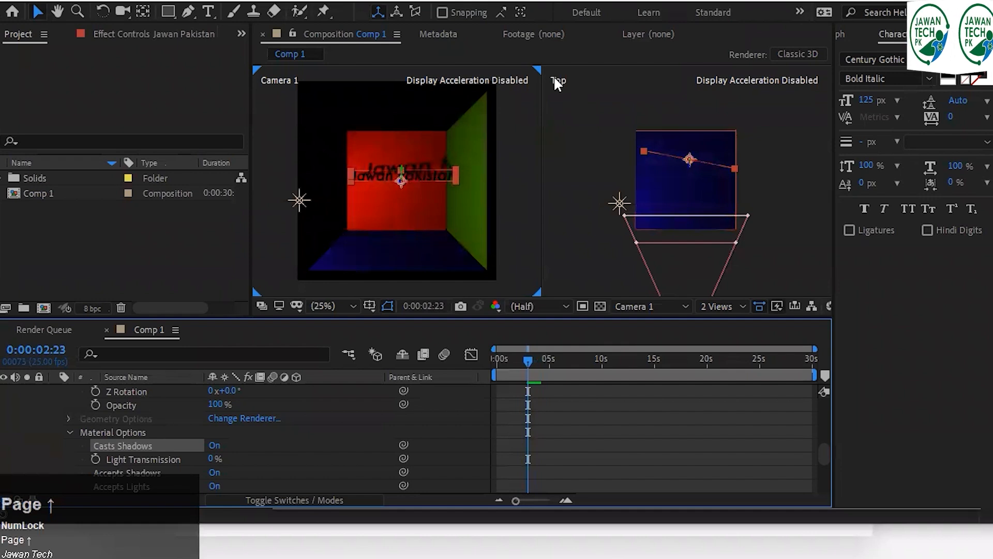
# Step the animation back to 0:00:01:23 to check the text shadow and save the project.
pyautogui.click(390, 189)
pyautogui.press('pageup')
pyautogui.press('pageup')
pyautogui.press('pageup')
pyautogui.press('pageup')
pyautogui.press('pageup')
pyautogui.press('pageup')
pyautogui.press('pageup')
pyautogui.press('pageup')
pyautogui.press('pageup')
pyautogui.press('pageup')
pyautogui.press('pageup')
pyautogui.press('pageup')
pyautogui.press('pageup')
pyautogui.press('pageup')
pyautogui.press('pageup')
pyautogui.press('pageup')
pyautogui.press('pageup')
pyautogui.press('pageup')
pyautogui.press('pageup')
pyautogui.press('pageup')
pyautogui.press('pageup')
pyautogui.press('pageup')
pyautogui.press('pageup')
pyautogui.press('pageup')
pyautogui.press('pageup')
pyautogui.hotkey('ctrl', 's')
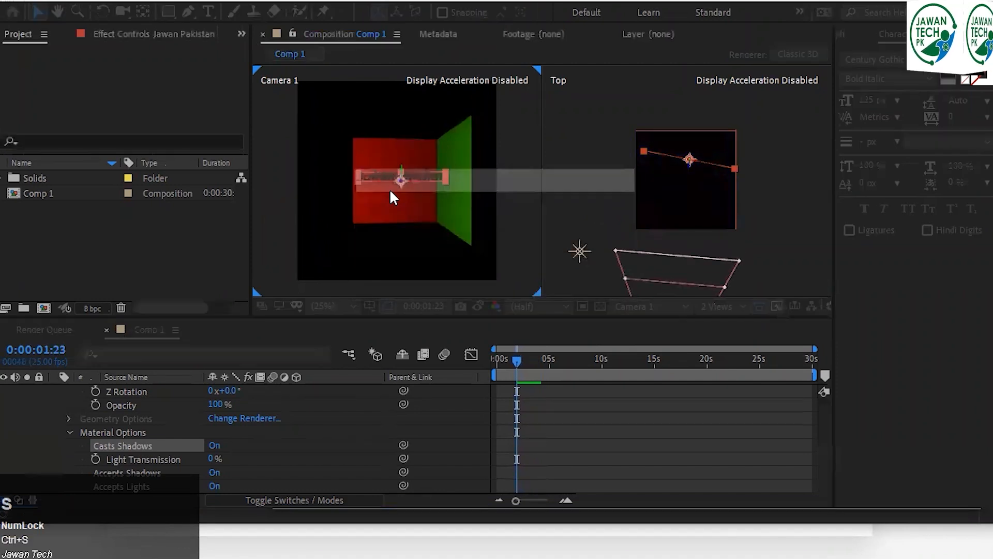
# Step several frames back from 0:00:01:23 and return to it, examining the shadowed text as the camera moves.
pyautogui.press('pageup')
pyautogui.press('pageup')
pyautogui.press('pageup')
pyautogui.press('pageup')
pyautogui.press('pageup')
pyautogui.press('pageup')
pyautogui.press('pageup')
pyautogui.press('pageup')
pyautogui.press('pagedown')
pyautogui.press('pagedown')
pyautogui.press('pagedown')
pyautogui.press('pagedown')
pyautogui.press('pagedown')
pyautogui.press('pagedown')
pyautogui.press('pagedown')
pyautogui.press('pagedown')
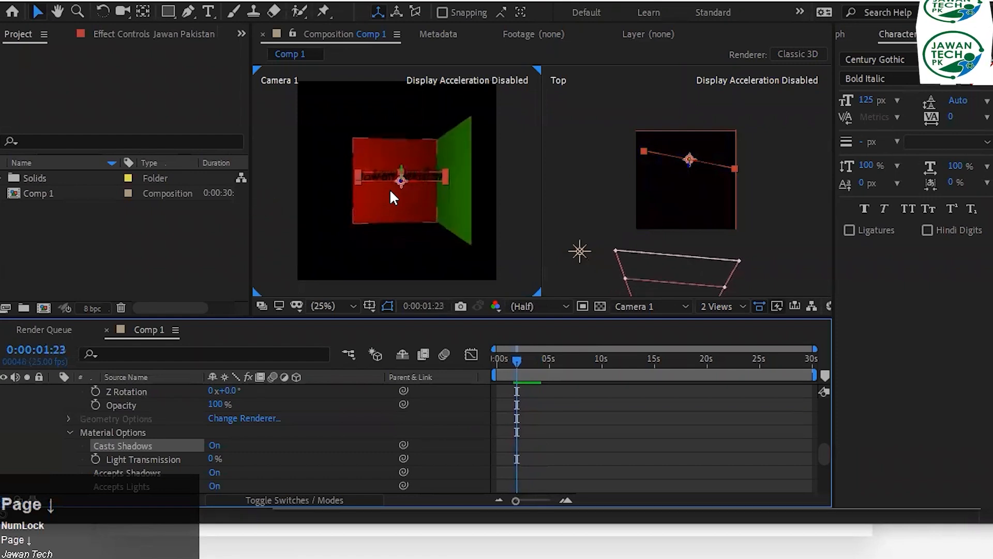
# Step forward frame by frame from 0:00:01:23 to 0:00:02:03, examining the text's shadow as the camera approaches.
pyautogui.press('pagedown')
pyautogui.press('pagedown')
pyautogui.press('pagedown')
pyautogui.press('pagedown')
pyautogui.press('pagedown')
pyautogui.click(681, 240)
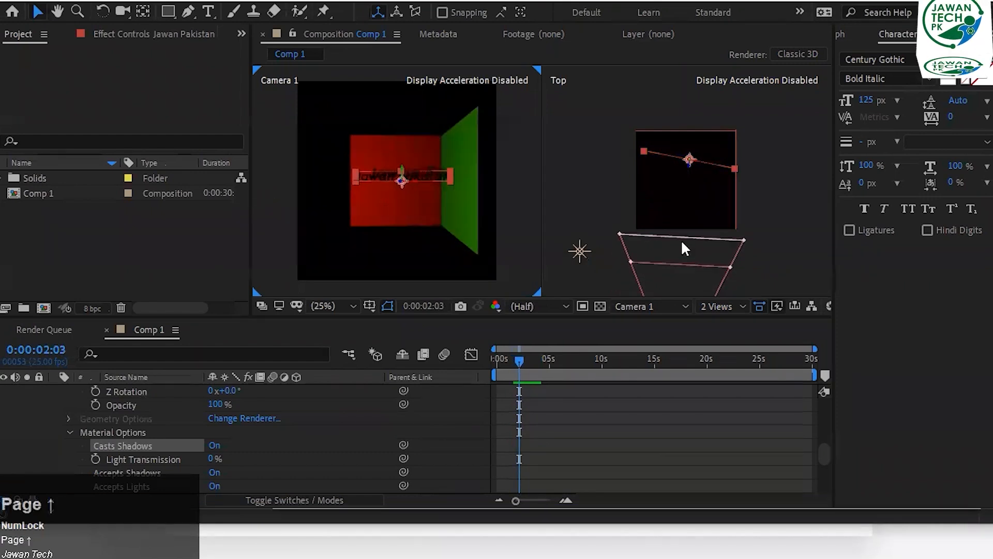
# Move the playhead back to 0:00:00:00 and save the project.
pyautogui.moveTo(513, 364); pyautogui.dragTo(477, 362)
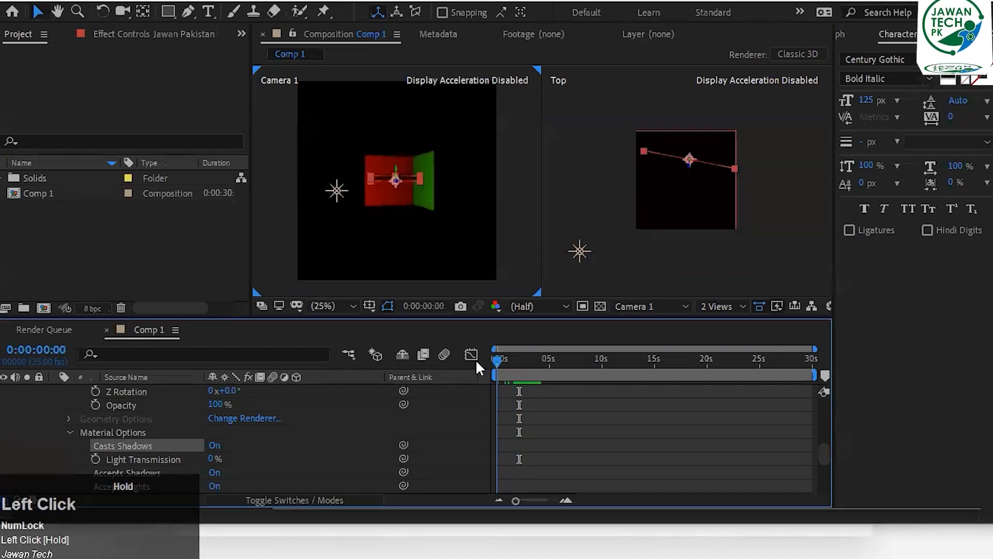
pyautogui.hotkey('ctrl', 's')
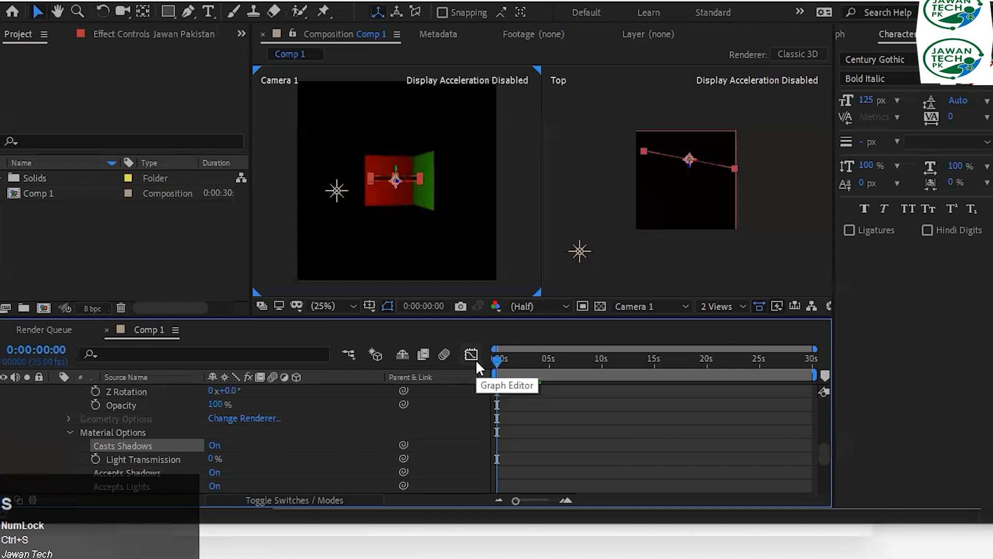
# Step the animation forward frame by frame from 0:00:00:00 to 0:00:02:10, examining the camera move and the text inside the box.
pyautogui.press('pagedown')
pyautogui.press('pagedown')
pyautogui.press('pagedown')
pyautogui.press('pagedown')
pyautogui.press('pagedown')
pyautogui.press('pagedown')
pyautogui.press('pagedown')
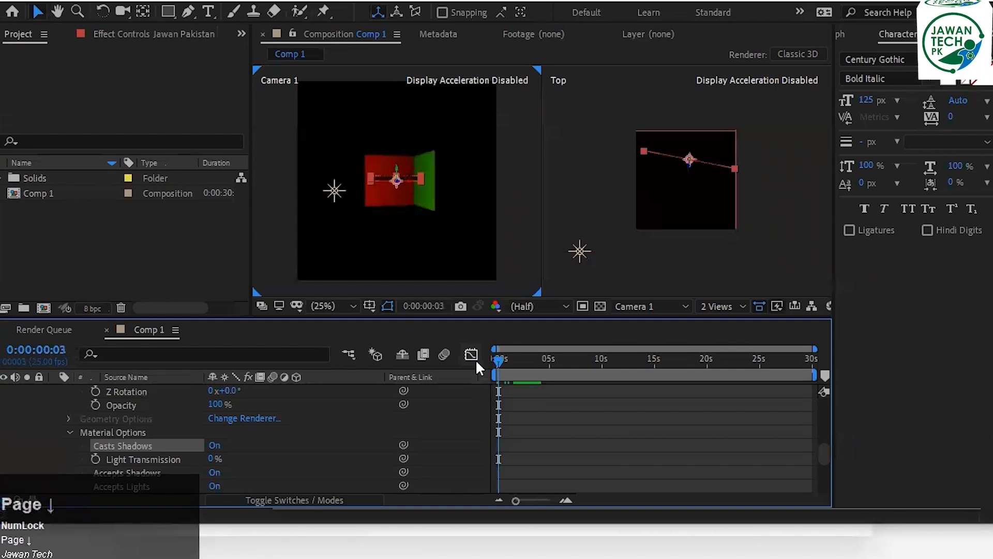
pyautogui.press('pagedown')
pyautogui.press('pagedown')
pyautogui.press('pagedown')
pyautogui.press('pagedown')
pyautogui.press('pagedown')
pyautogui.press('pagedown')
pyautogui.press('pagedown')
pyautogui.press('pagedown')
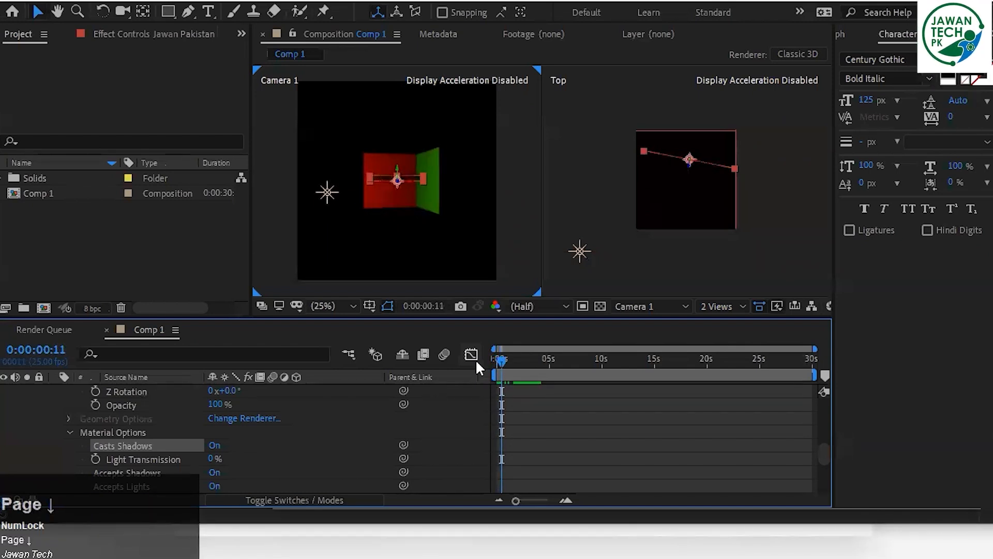
pyautogui.press('pagedown')
pyautogui.press('pagedown')
pyautogui.press('pagedown')
pyautogui.press('pagedown')
pyautogui.press('pagedown')
pyautogui.press('pagedown')
pyautogui.press('pagedown')
pyautogui.press('pagedown')
pyautogui.press('pagedown')
pyautogui.press('pagedown')
pyautogui.press('pagedown')
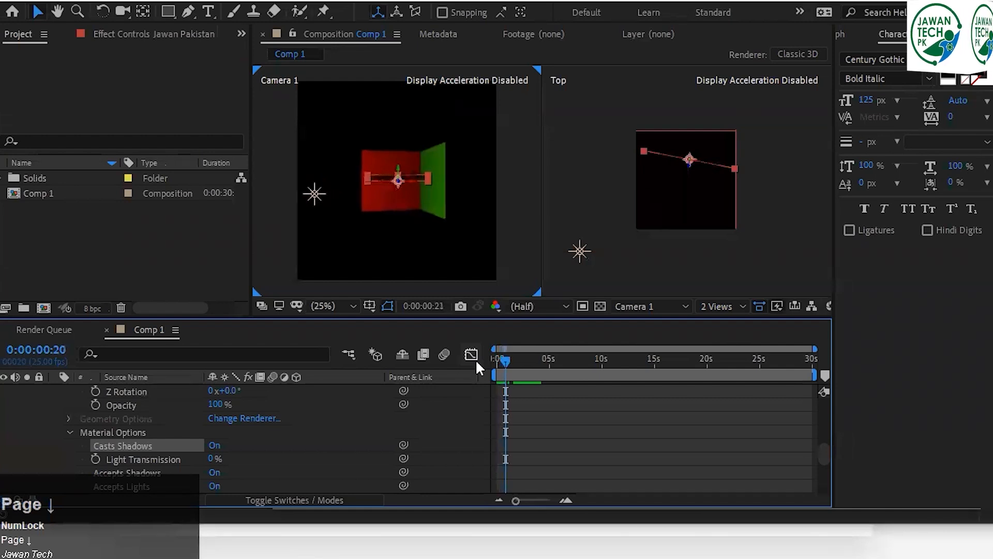
pyautogui.press('pagedown')
pyautogui.press('pagedown')
pyautogui.press('pagedown')
pyautogui.press('pagedown')
pyautogui.press('pagedown')
pyautogui.press('pagedown')
pyautogui.press('pagedown')
pyautogui.press('pagedown')
pyautogui.press('pagedown')
pyautogui.press('pagedown')
pyautogui.press('pagedown')
pyautogui.press('pagedown')
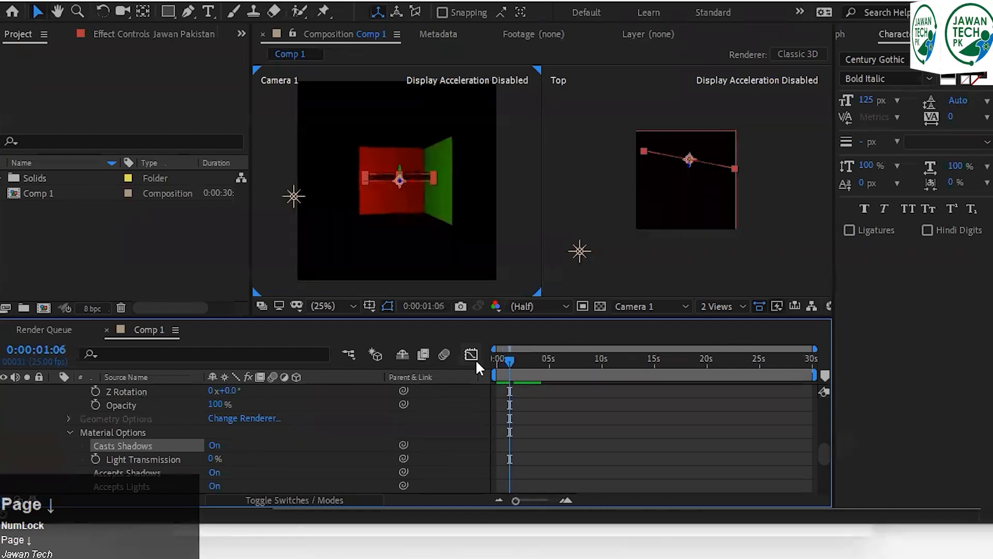
pyautogui.press('pagedown')
pyautogui.press('pagedown')
pyautogui.press('pagedown')
pyautogui.press('pagedown')
pyautogui.press('pagedown')
pyautogui.press('pagedown')
pyautogui.press('pagedown')
pyautogui.press('pagedown')
pyautogui.press('pagedown')
pyautogui.press('pagedown')
pyautogui.press('pagedown')
pyautogui.press('pagedown')
pyautogui.press('pagedown')
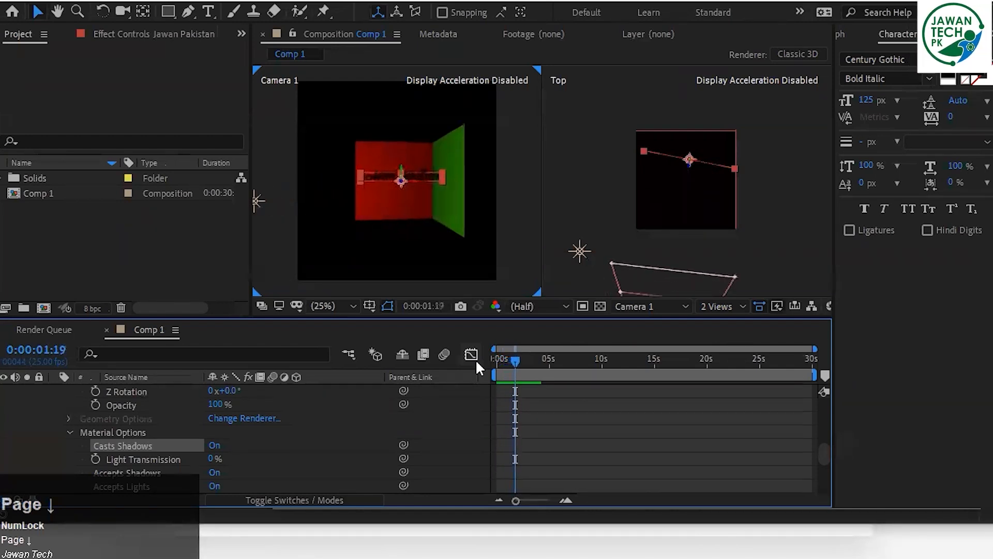
pyautogui.press('pagedown')
pyautogui.press('pagedown')
pyautogui.press('pagedown')
pyautogui.press('pagedown')
pyautogui.press('pagedown')
pyautogui.press('pagedown')
pyautogui.press('pagedown')
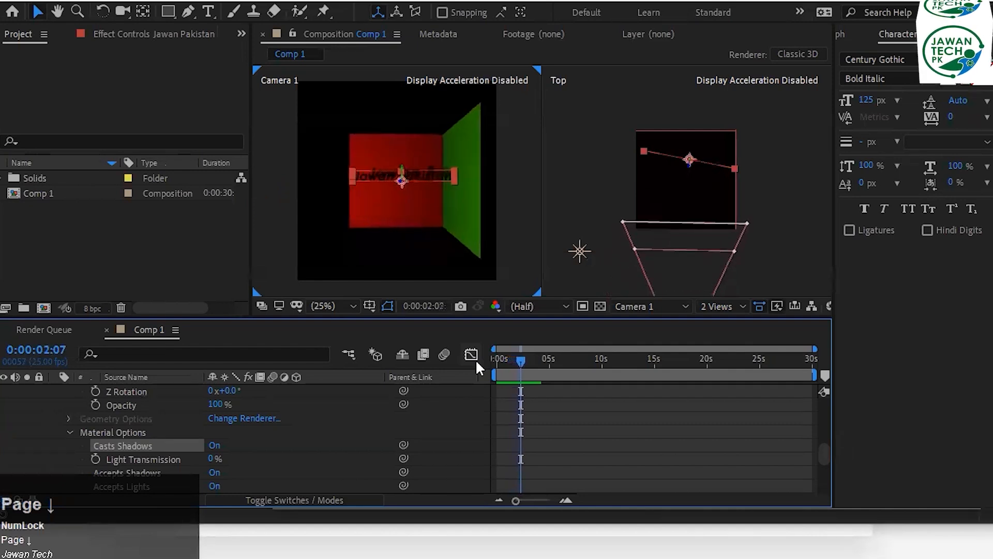
pyautogui.press('pagedown')
pyautogui.press('pagedown')
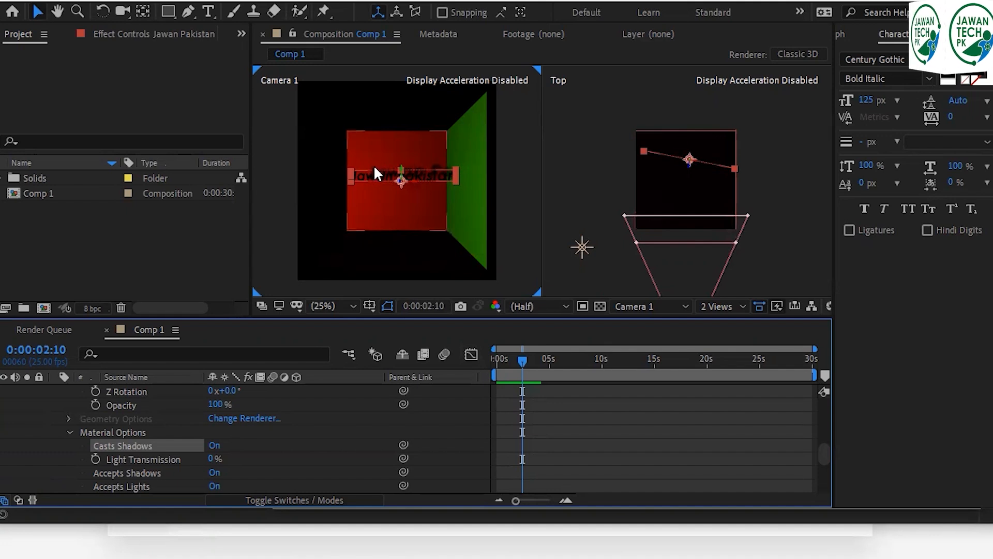
# Inspect the text and its shadow up close in the Camera 1 view, and deselect the text layer by activating the Top view.
pyautogui.scroll(4, 374, 169)
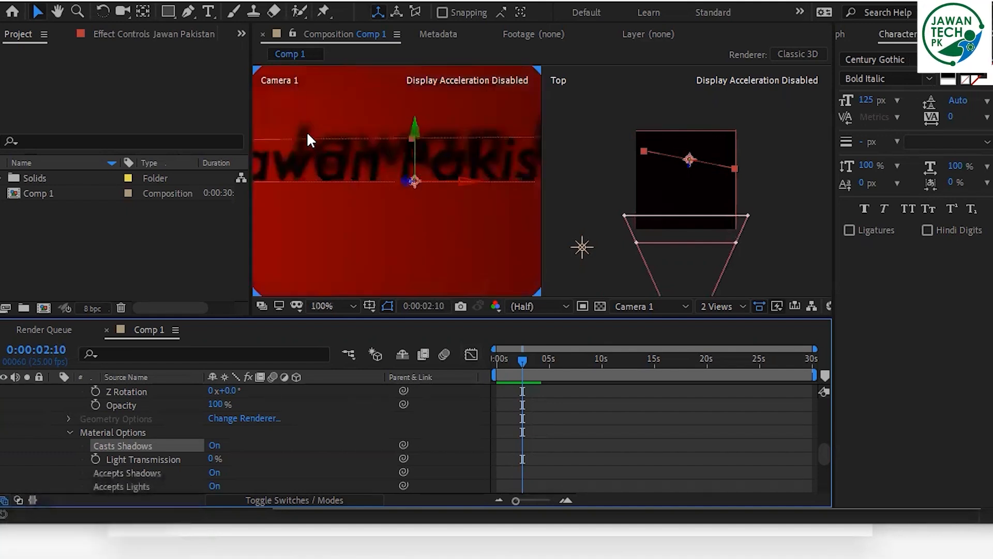
pyautogui.scroll(-4, 307, 134)
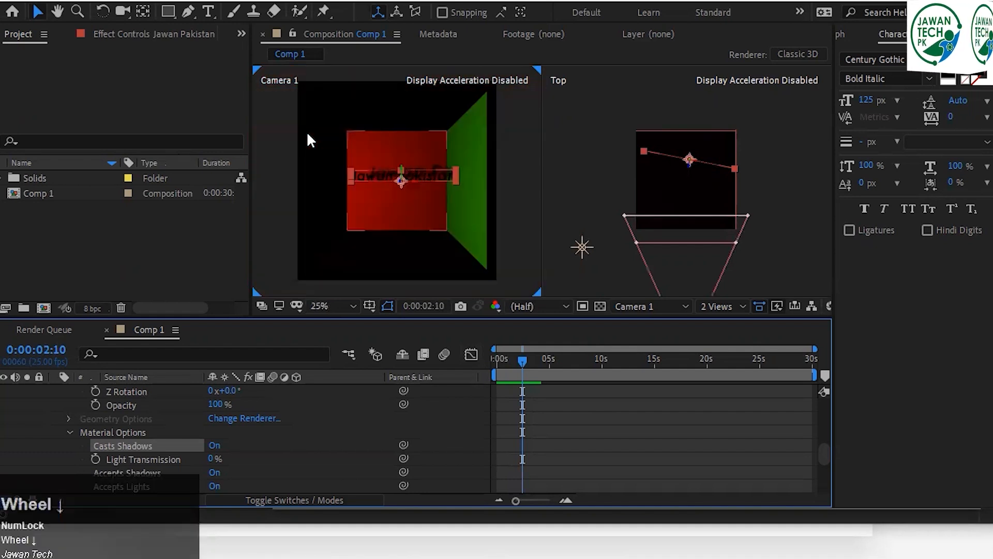
pyautogui.click(570, 190)
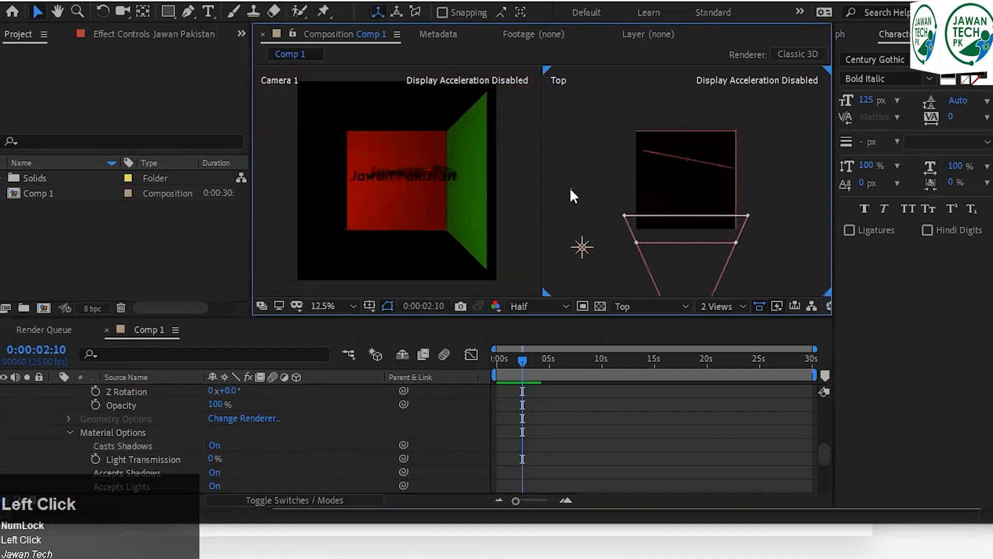
# Step forward frame by frame to 0:00:03:04, examining how the text's shadow shifts on the walls as the light moves.
pyautogui.press('pagedown')
pyautogui.press('pagedown')
pyautogui.press('pagedown')
pyautogui.press('pagedown')
pyautogui.press('pagedown')
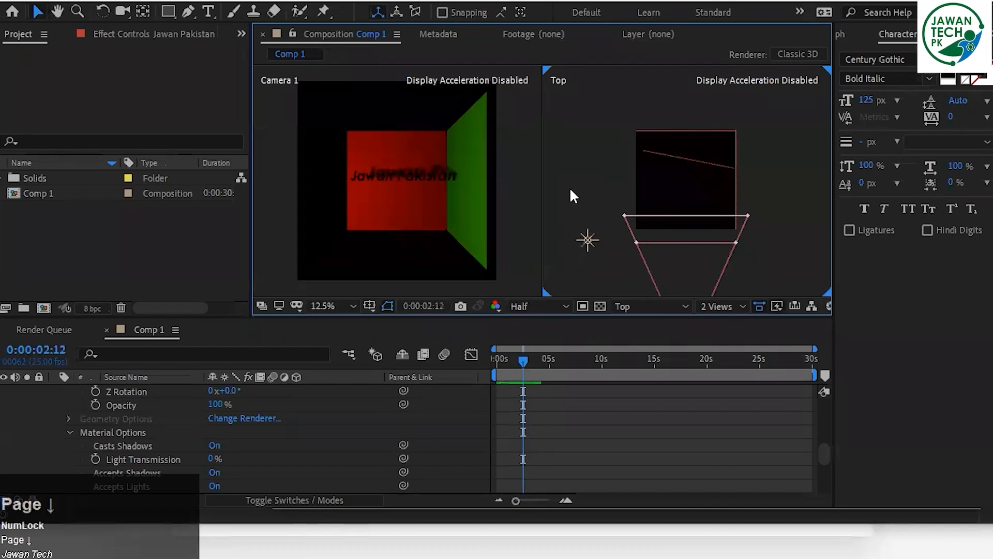
pyautogui.press('pagedown')
pyautogui.press('pagedown')
pyautogui.press('pagedown')
pyautogui.press('pagedown')
pyautogui.press('pagedown')
pyautogui.press('pagedown')
pyautogui.press('pagedown')
pyautogui.press('pagedown')
pyautogui.press('pagedown')
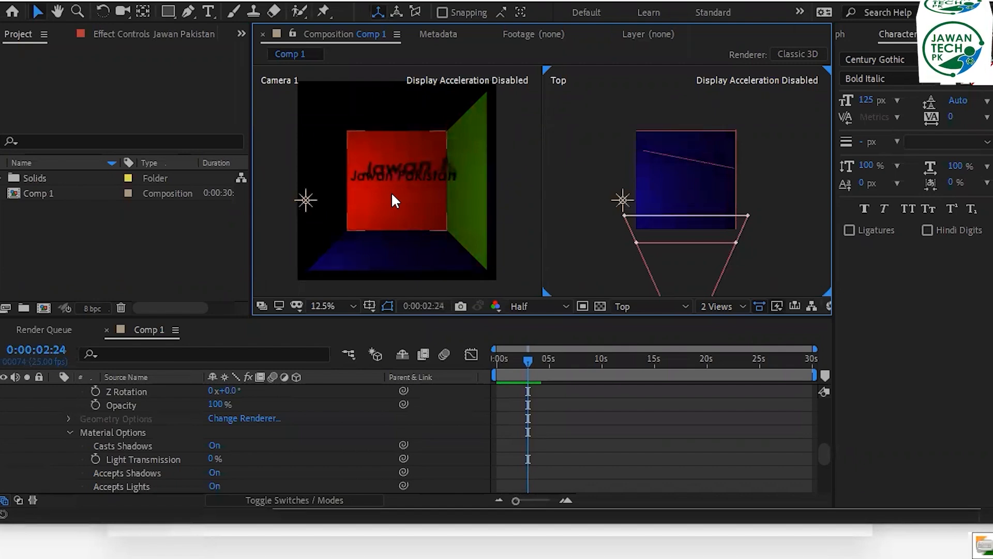
pyautogui.press('pagedown')
pyautogui.press('pagedown')
pyautogui.press('pagedown')
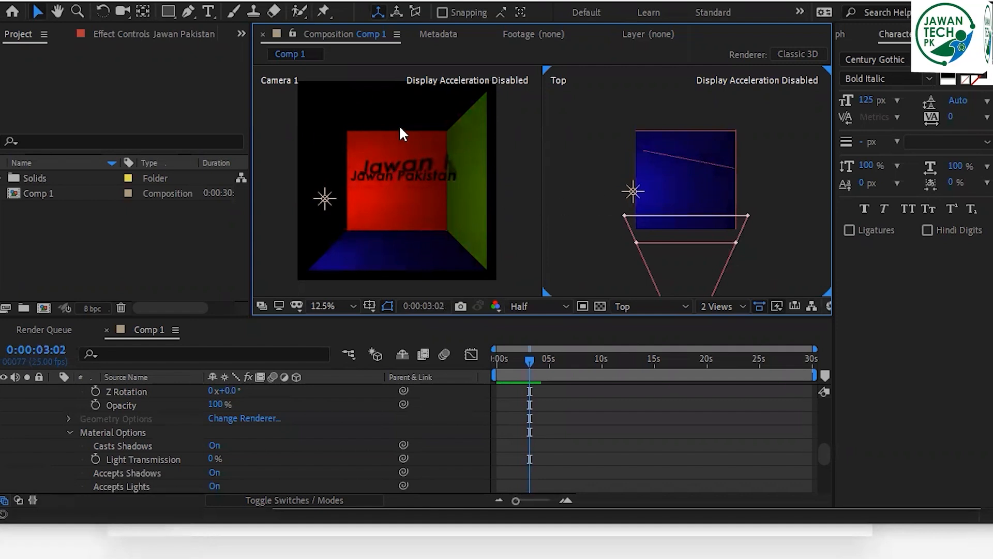
pyautogui.press('pagedown')
pyautogui.press('pagedown')
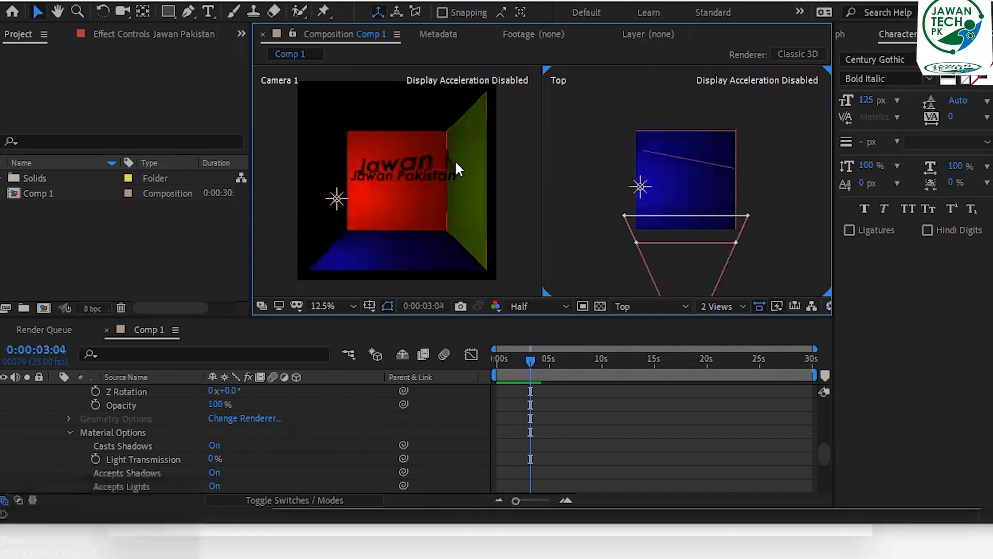
# Look at the box in the second view from the Back, Right and Bottom angles.
pyautogui.click(630, 304)
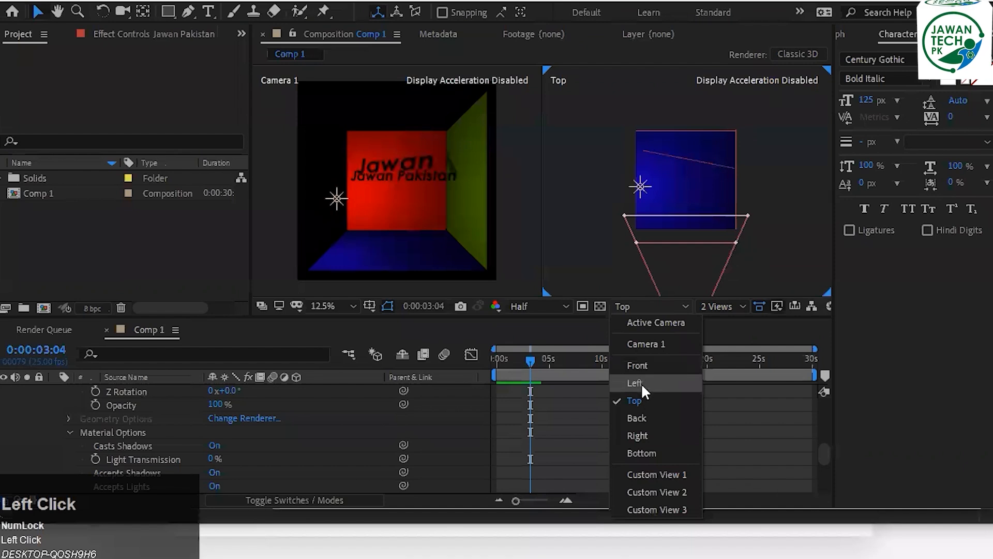
pyautogui.click(650, 410)
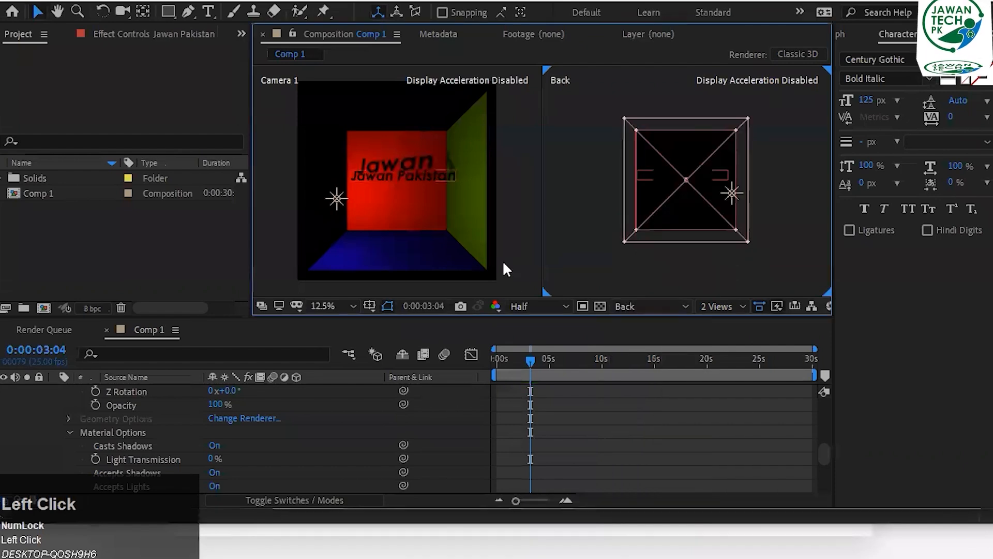
pyautogui.click(647, 305)
pyautogui.click(638, 435)
pyautogui.click(647, 307)
pyautogui.click(653, 450)
# Examine the text's shadow on the green wall from the Left view, and set the second view back to Top.
pyautogui.click(660, 304)
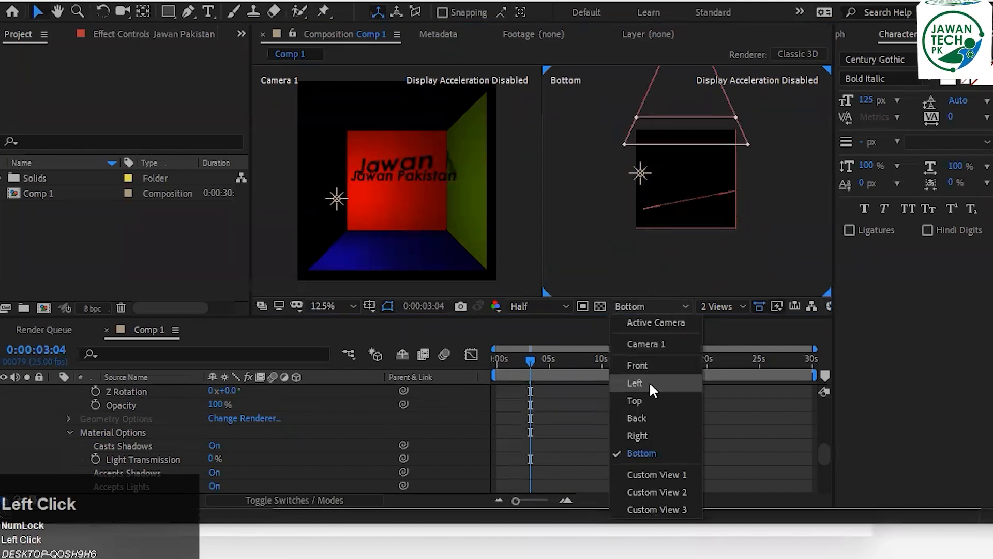
pyautogui.click(650, 382)
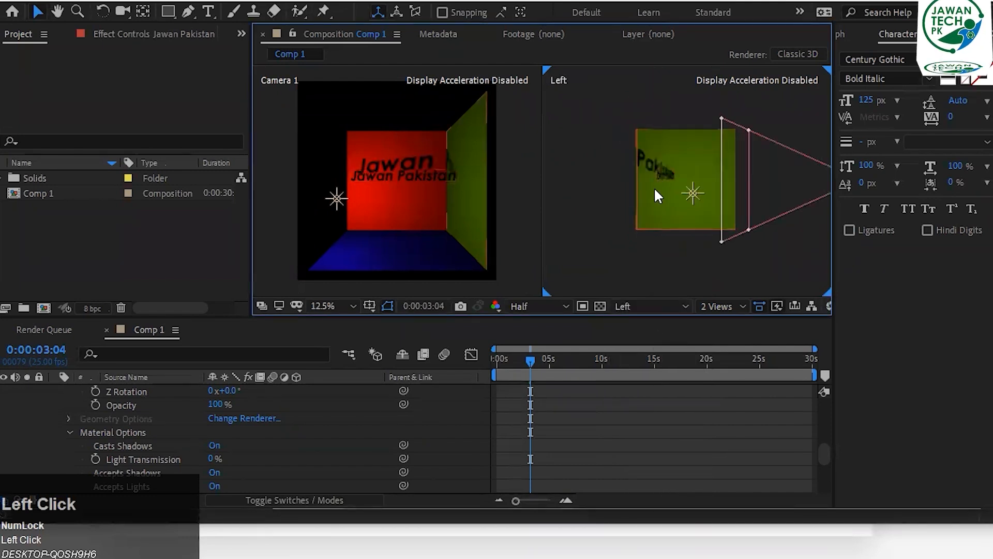
pyautogui.scroll(2, 654, 187)
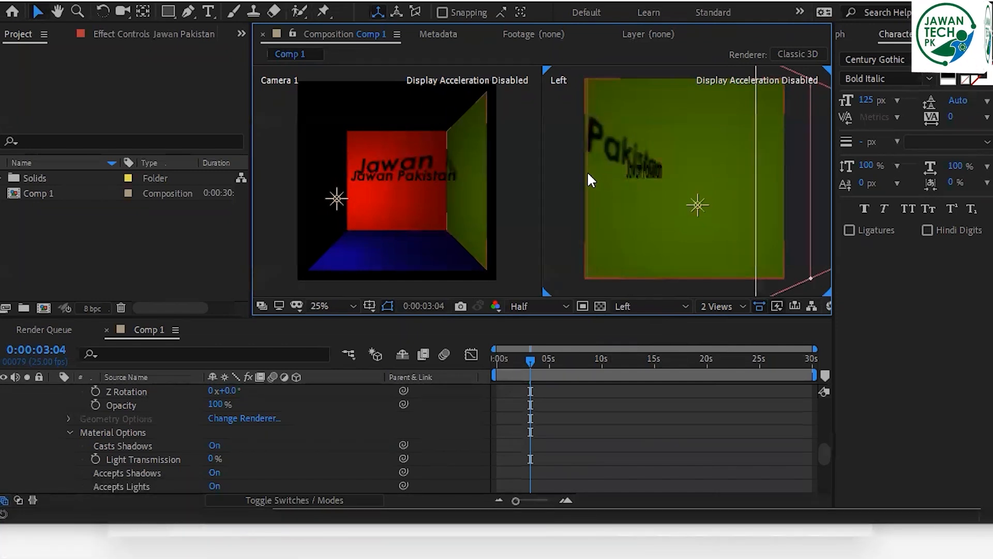
pyautogui.click(447, 159)
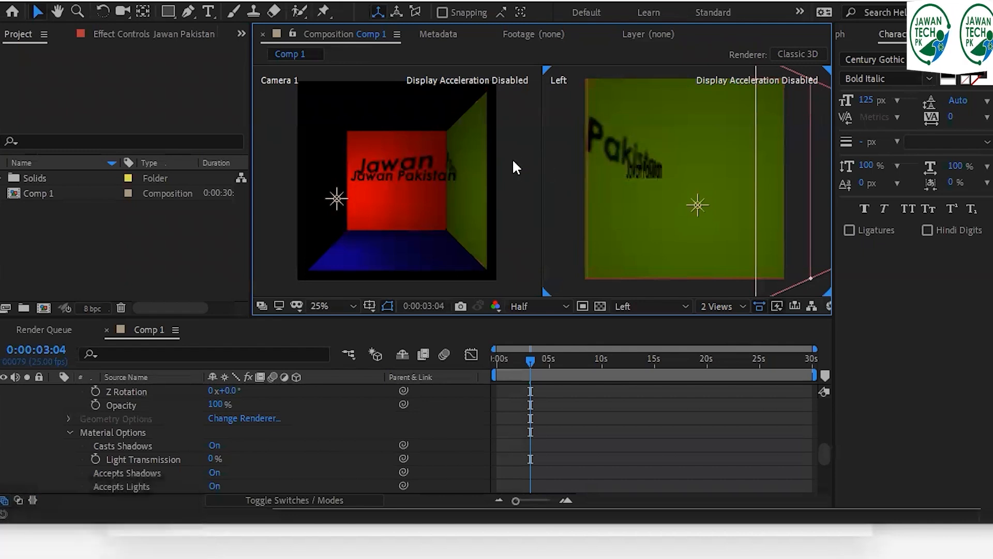
pyautogui.click(651, 306)
pyautogui.click(642, 401)
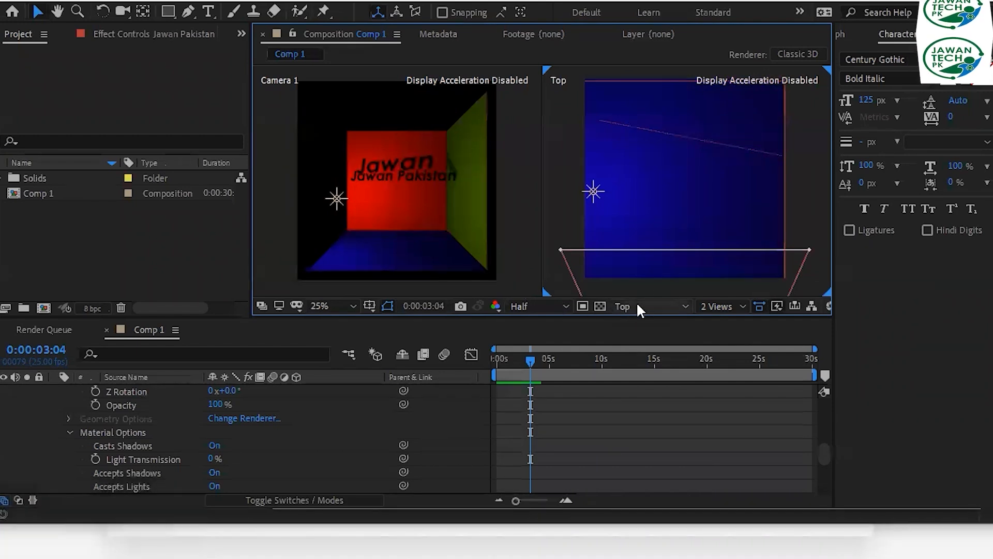
# Show the second view from the Front and step frame by frame to 0:00:05:08 to examine the light and text shadow.
pyautogui.click(637, 306)
pyautogui.click(647, 365)
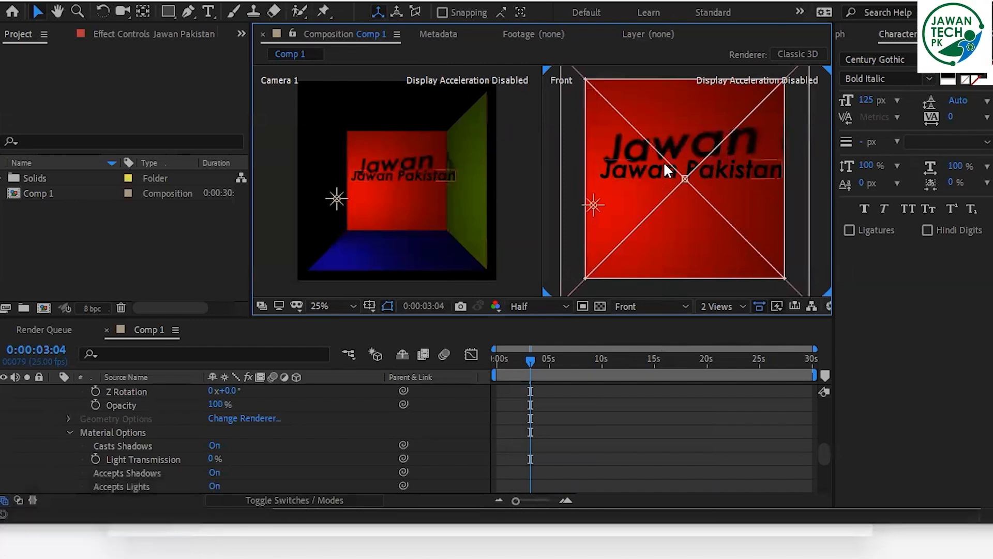
pyautogui.press('pagedown')
pyautogui.press('pagedown')
pyautogui.press('pagedown')
pyautogui.press('pagedown')
pyautogui.press('pagedown')
pyautogui.press('pagedown')
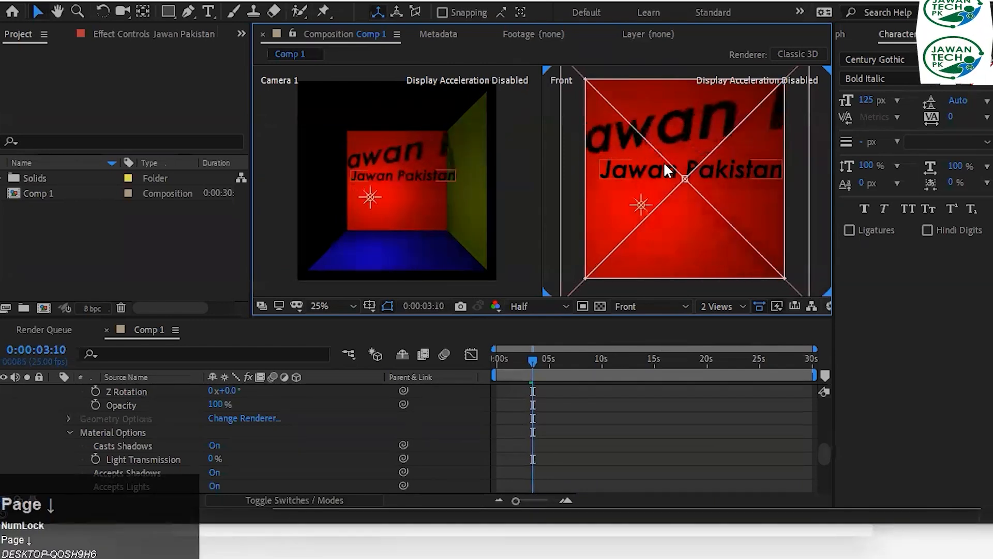
pyautogui.press('pagedown')
pyautogui.press('pagedown')
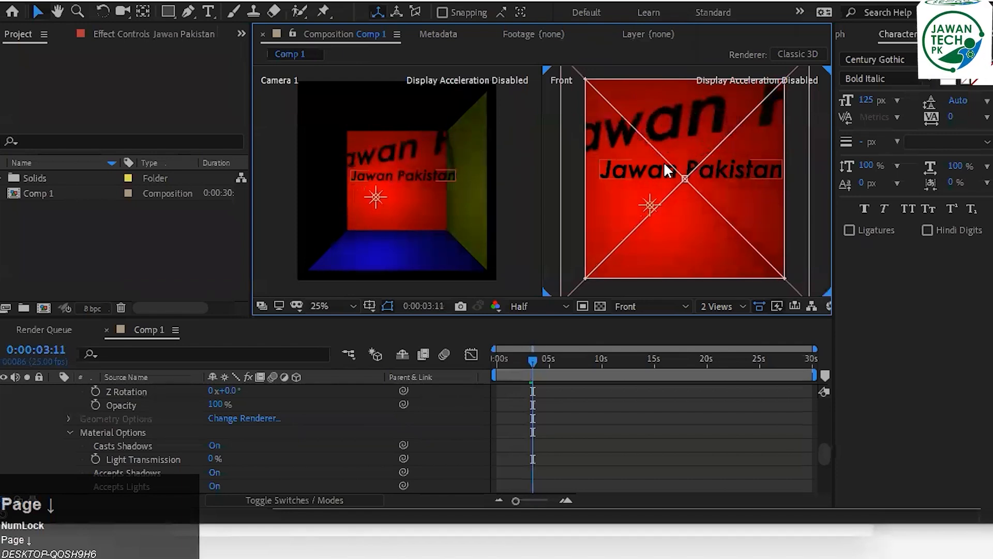
pyautogui.press('pagedown')
pyautogui.press('pagedown')
pyautogui.press('pagedown')
pyautogui.press('pagedown')
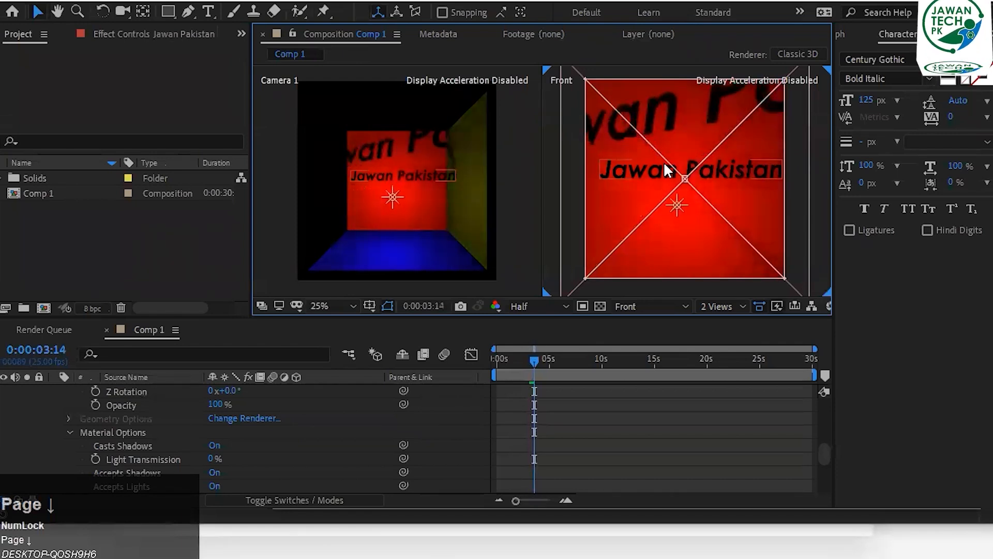
pyautogui.press('pagedown')
pyautogui.press('pagedown')
pyautogui.press('pagedown')
pyautogui.press('pagedown')
pyautogui.press('pagedown')
pyautogui.press('pagedown')
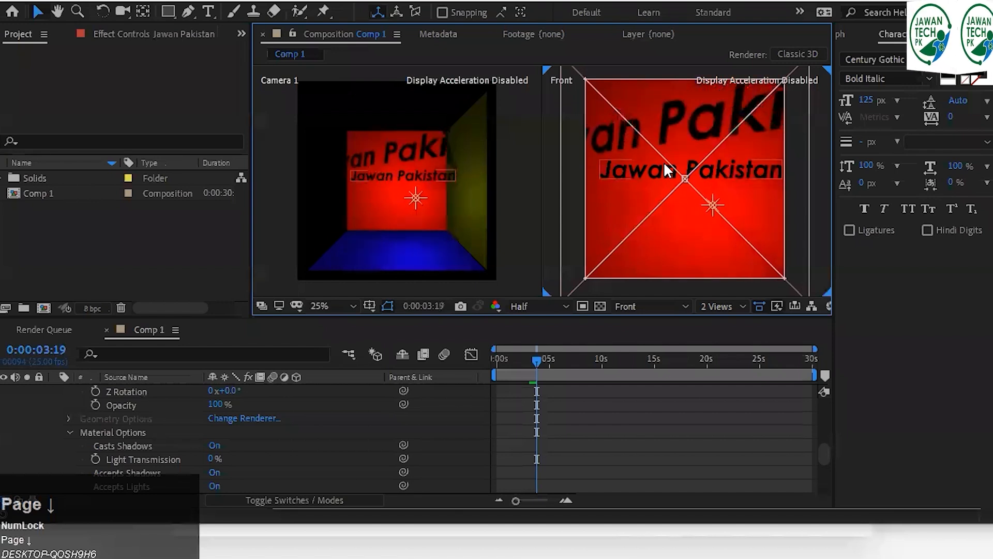
pyautogui.press('pagedown')
pyautogui.press('pagedown')
pyautogui.press('pagedown')
pyautogui.press('pagedown')
pyautogui.press('pagedown')
pyautogui.press('pagedown')
pyautogui.press('pagedown')
pyautogui.press('pagedown')
pyautogui.press('pagedown')
pyautogui.press('pagedown')
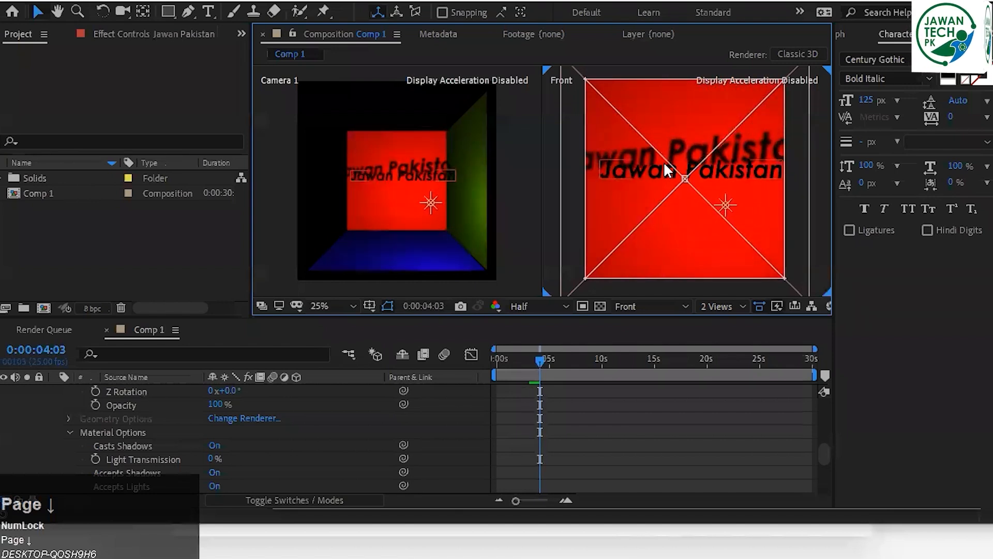
pyautogui.press('pagedown')
pyautogui.press('pagedown')
pyautogui.press('pagedown')
pyautogui.press('pagedown')
pyautogui.press('pagedown')
pyautogui.press('pagedown')
pyautogui.press('pagedown')
pyautogui.press('pagedown')
pyautogui.press('pagedown')
pyautogui.press('pagedown')
pyautogui.press('pagedown')
pyautogui.press('pagedown')
pyautogui.press('pagedown')
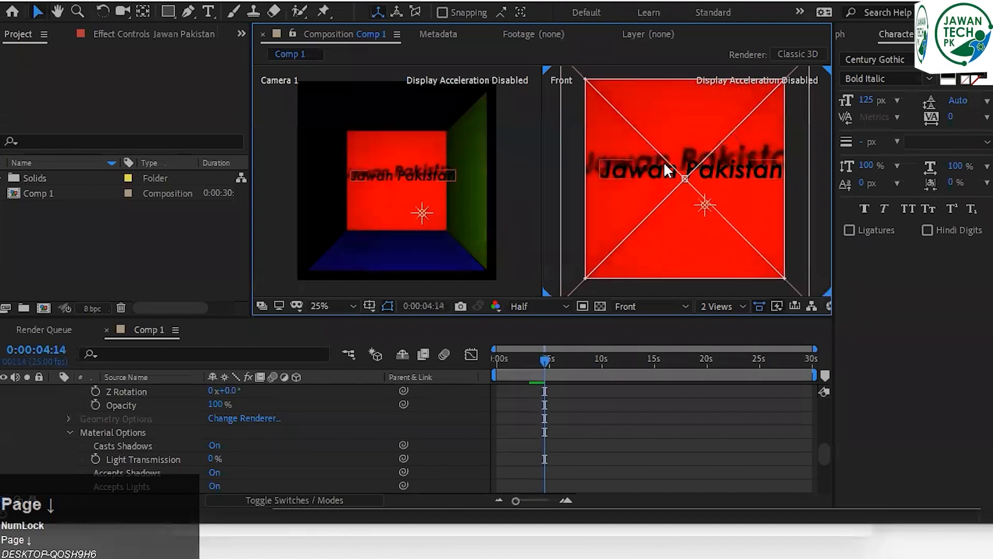
pyautogui.press('pagedown')
pyautogui.press('pagedown')
pyautogui.press('pagedown')
pyautogui.press('pagedown')
pyautogui.press('pagedown')
pyautogui.press('pagedown')
pyautogui.press('pagedown')
pyautogui.press('pagedown')
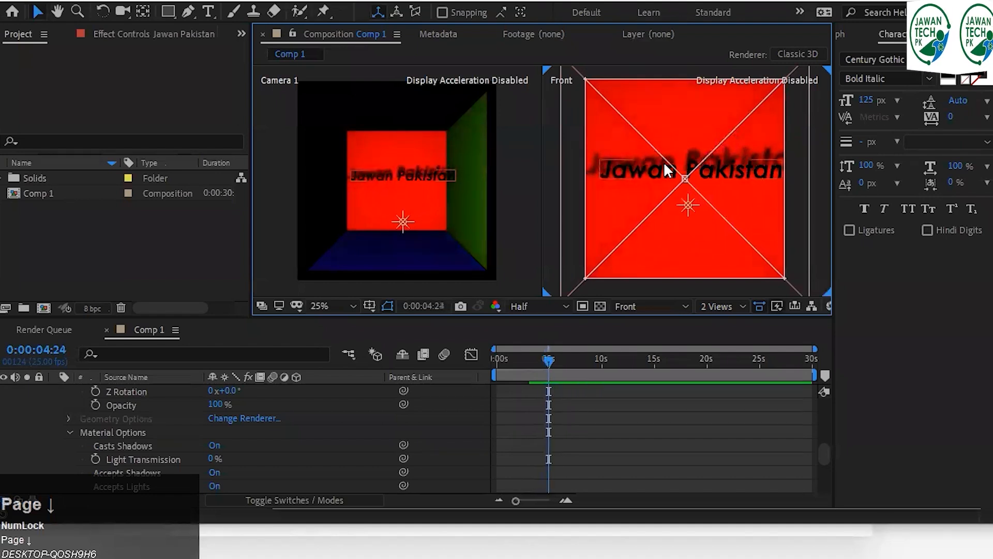
pyautogui.press('pagedown')
pyautogui.press('pagedown')
pyautogui.press('pagedown')
pyautogui.press('pagedown')
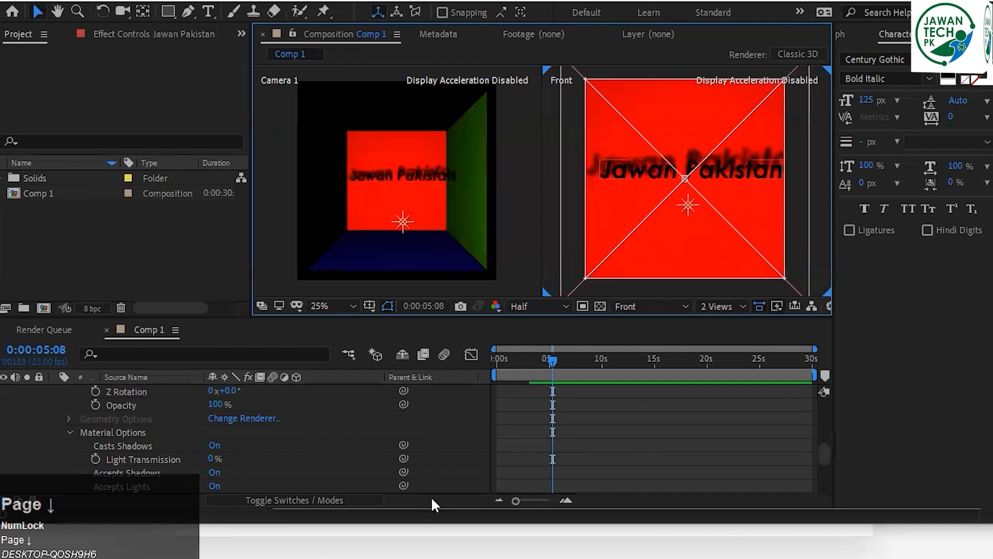
# Switch the second view to Active Camera and check the shadow over the frames around 0:00:05:10.
pyautogui.click(664, 306)
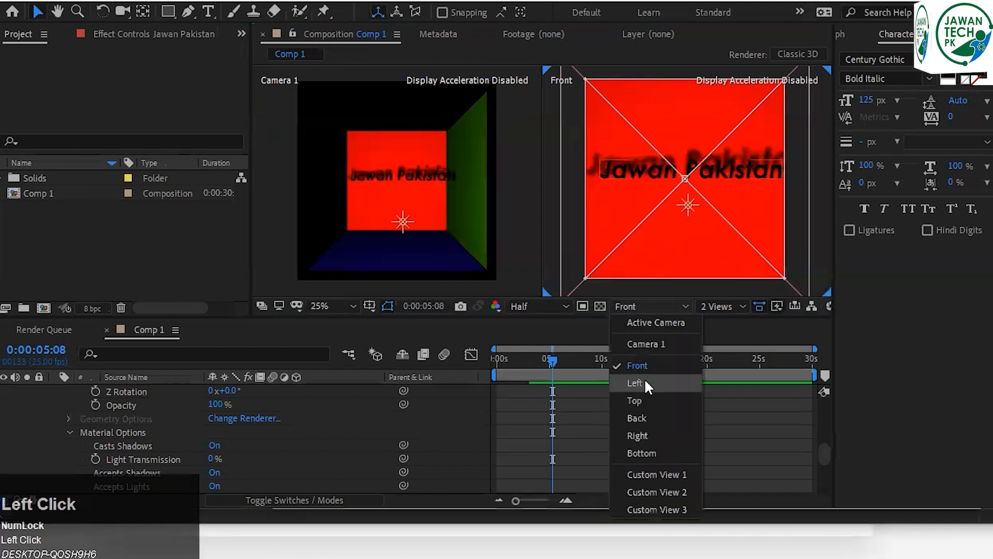
pyautogui.click(656, 323)
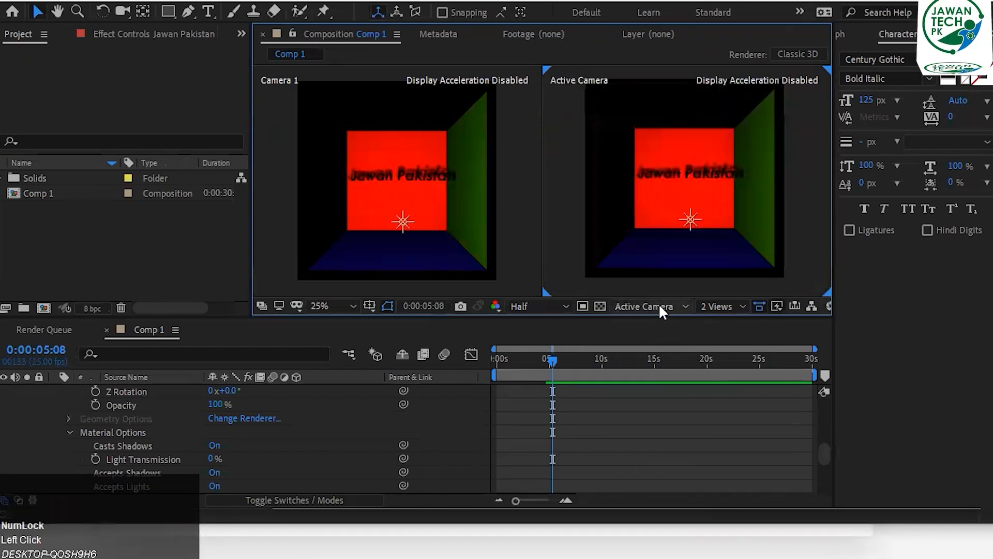
pyautogui.press('pagedown')
pyautogui.press('pagedown')
pyautogui.press('pagedown')
pyautogui.press('pageup')
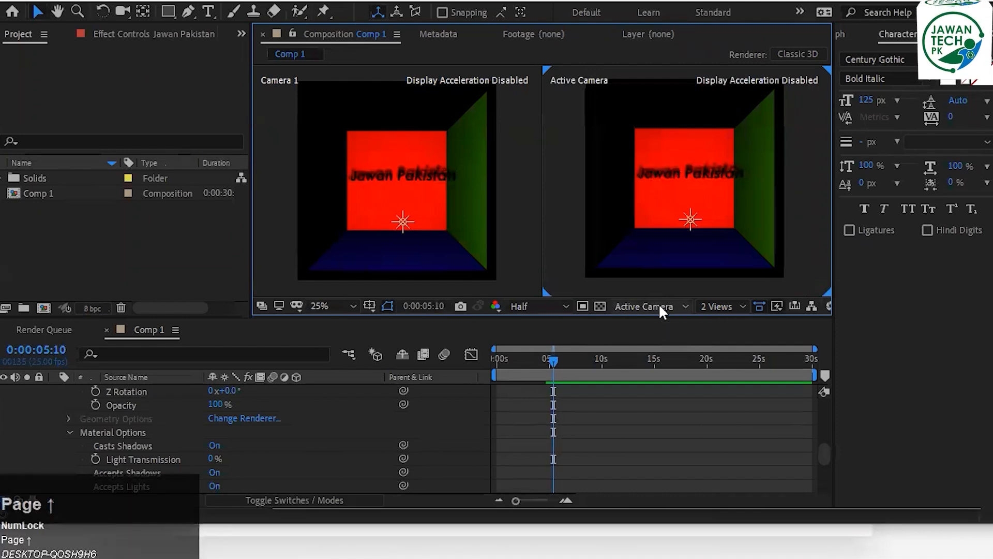
# Show the second view from the Top at 12.5% zoom and scrub back to 0:00:01:22 to check the light.
pyautogui.click(659, 305)
pyautogui.click(641, 400)
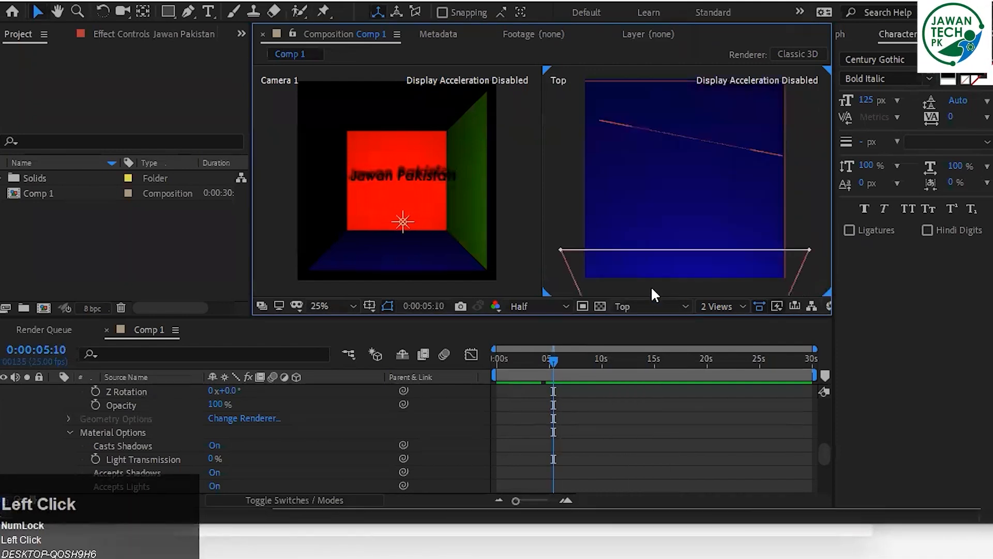
pyautogui.scroll(-2, 664, 264)
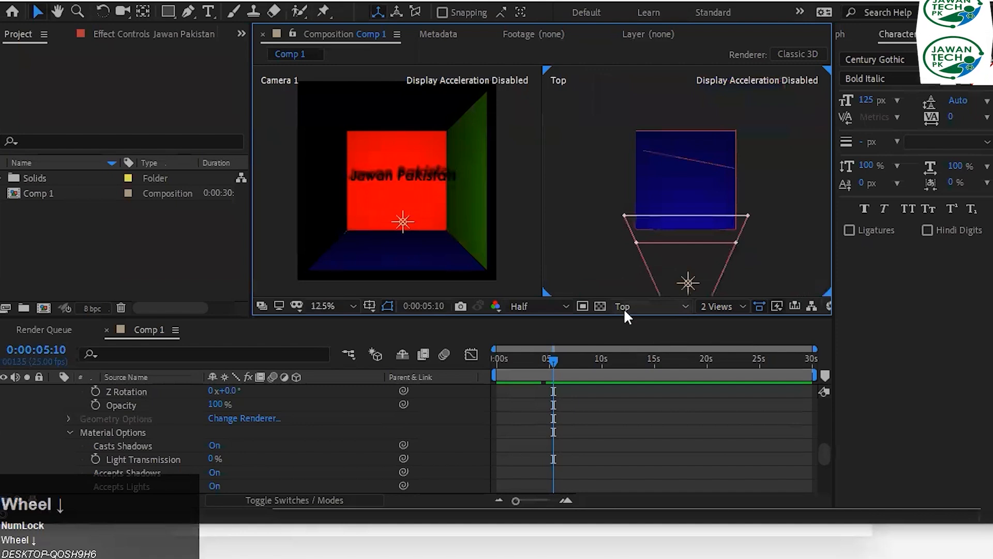
pyautogui.click(486, 352)
pyautogui.moveTo(488, 356); pyautogui.dragTo(517, 346)
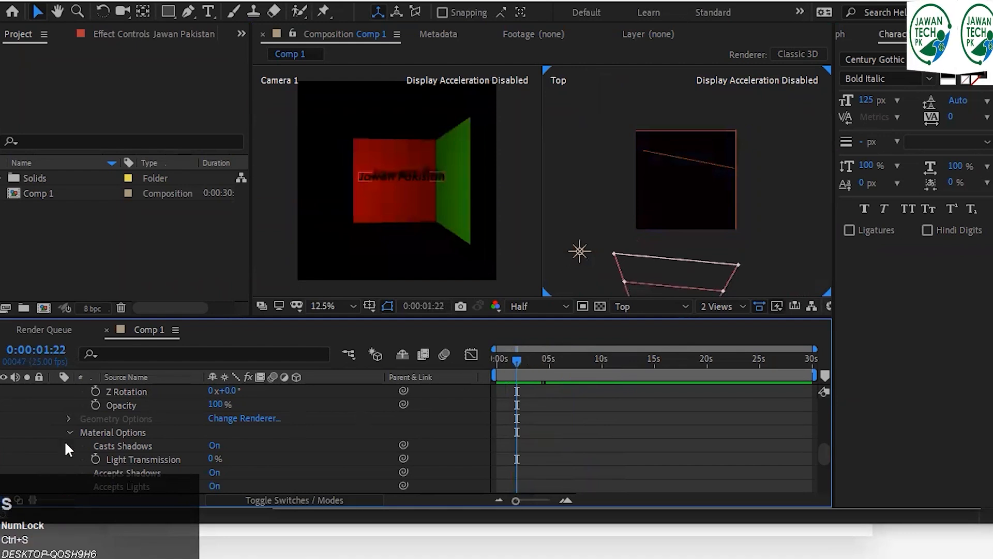
# Collapse and reopen the text layer to reach its Material Options, and move the current time to 0:00:04:00.
pyautogui.scroll(3, 77, 442)
pyautogui.scroll(3, 78, 434)
pyautogui.click(64, 402)
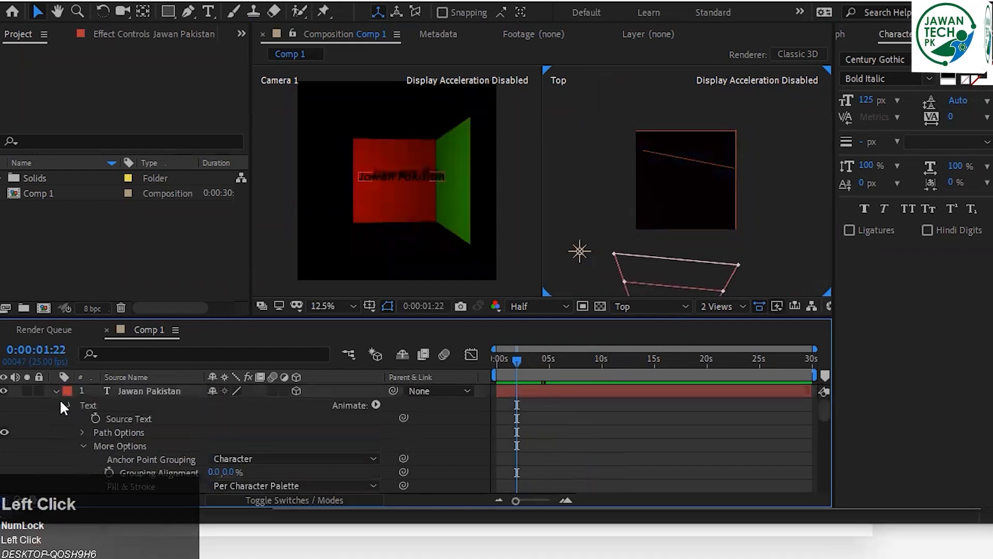
pyautogui.click(56, 388)
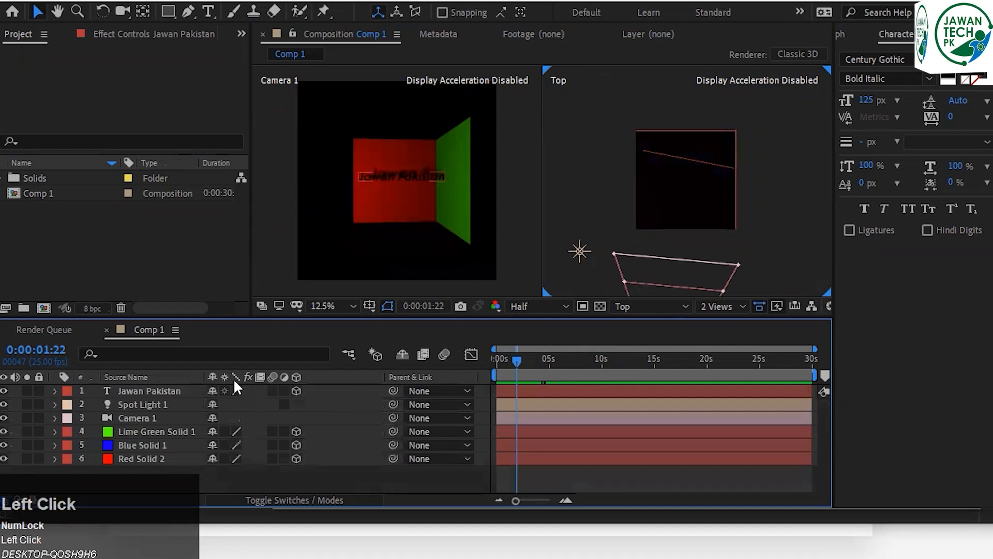
pyautogui.click(55, 391)
pyautogui.scroll(-8, 126, 430)
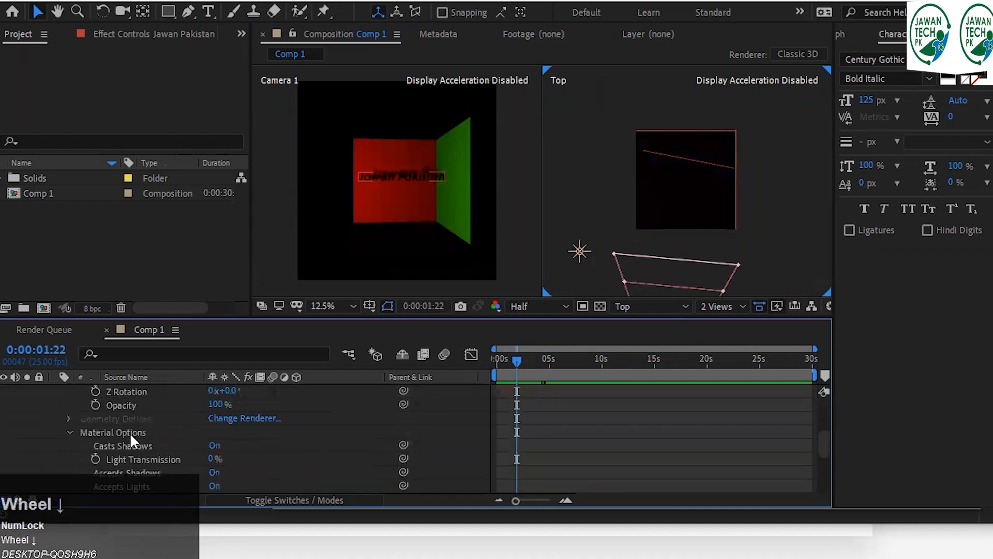
pyautogui.scroll(3, 131, 436)
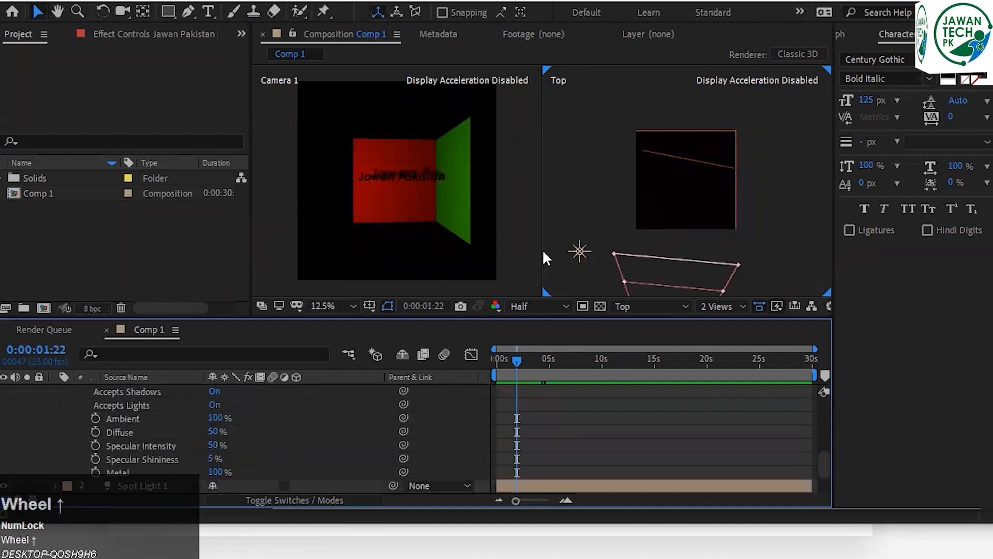
pyautogui.click(540, 359)
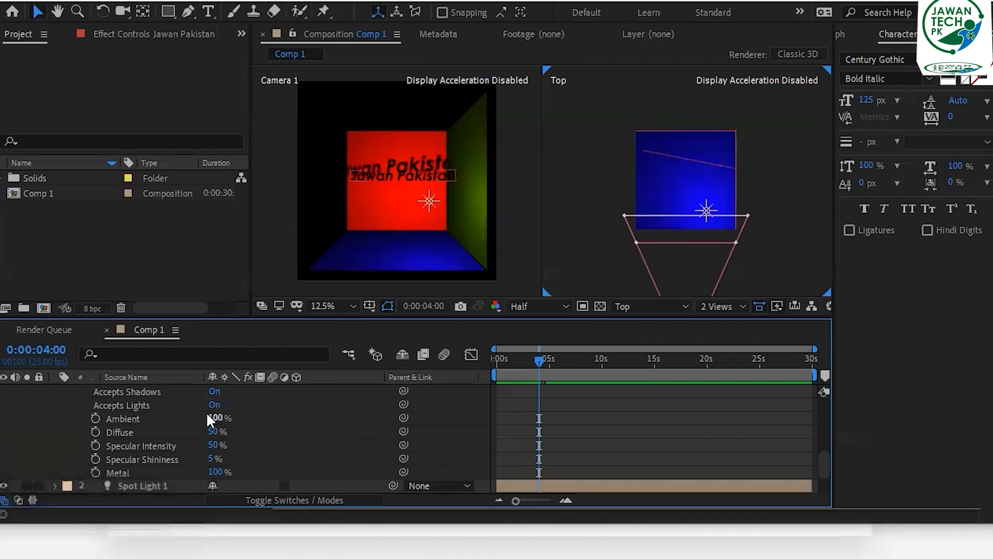
# Try Light Transmission values of 74% and 100% on the text layer and compare the shadow up close.
pyautogui.scroll(2, 208, 414)
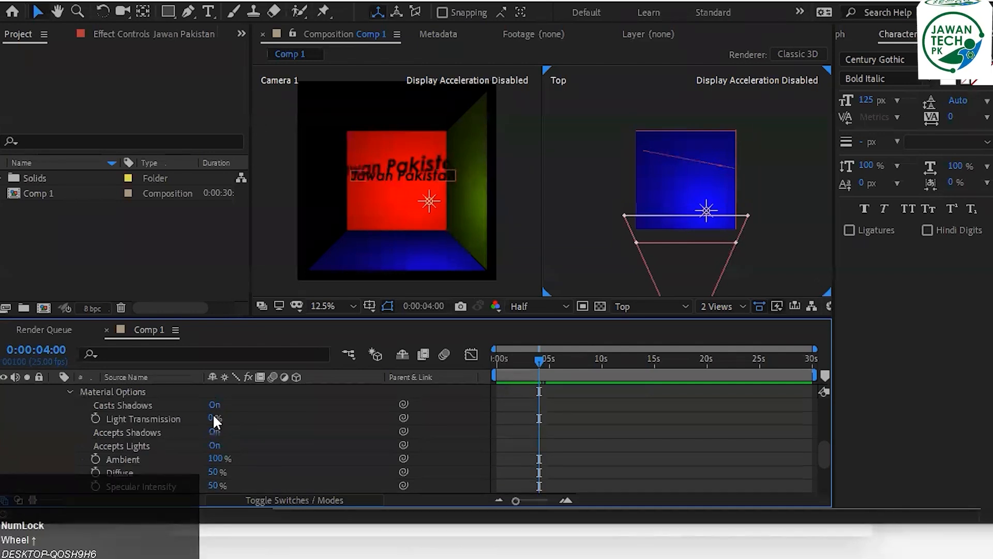
pyautogui.moveTo(212, 417); pyautogui.dragTo(282, 428)
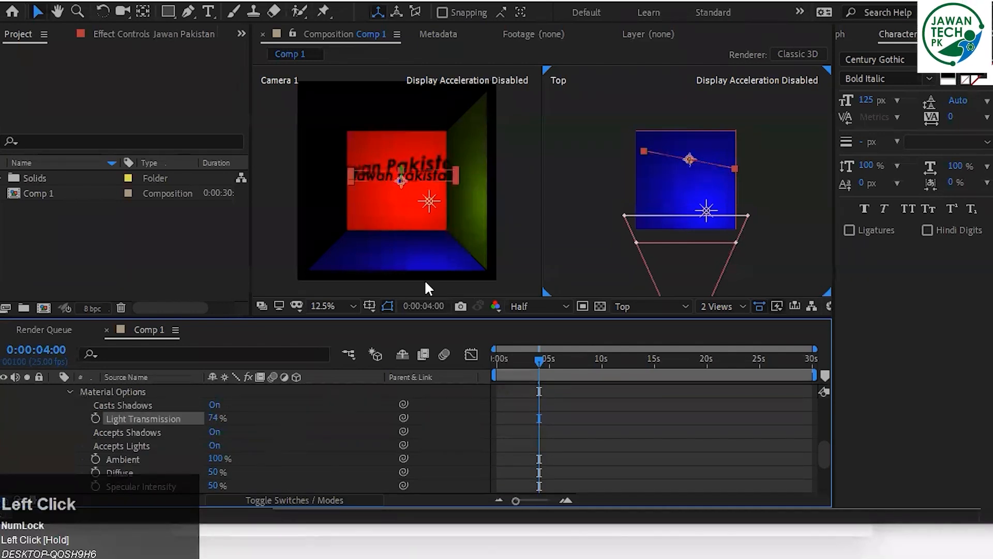
pyautogui.scroll(5, 424, 156)
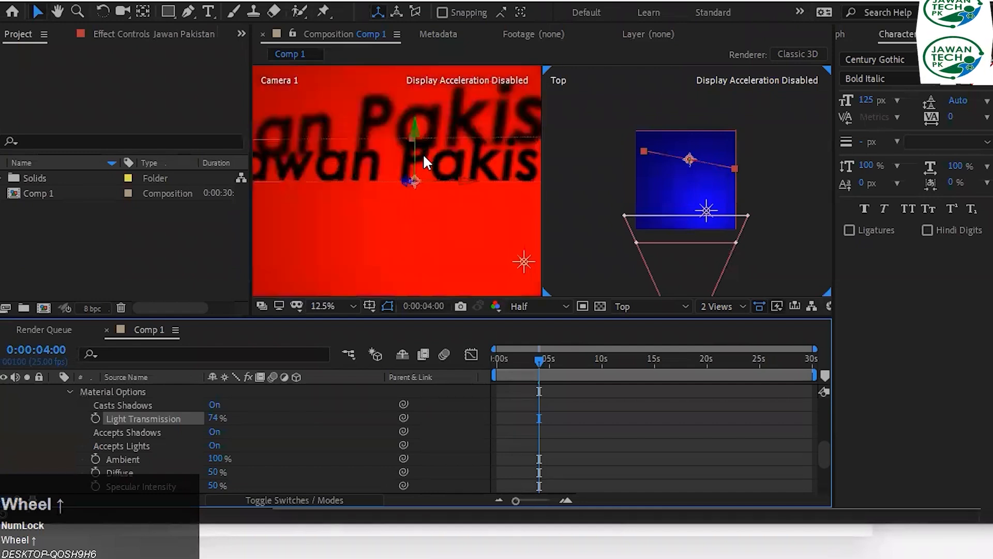
pyautogui.moveTo(212, 418); pyautogui.dragTo(469, 441)
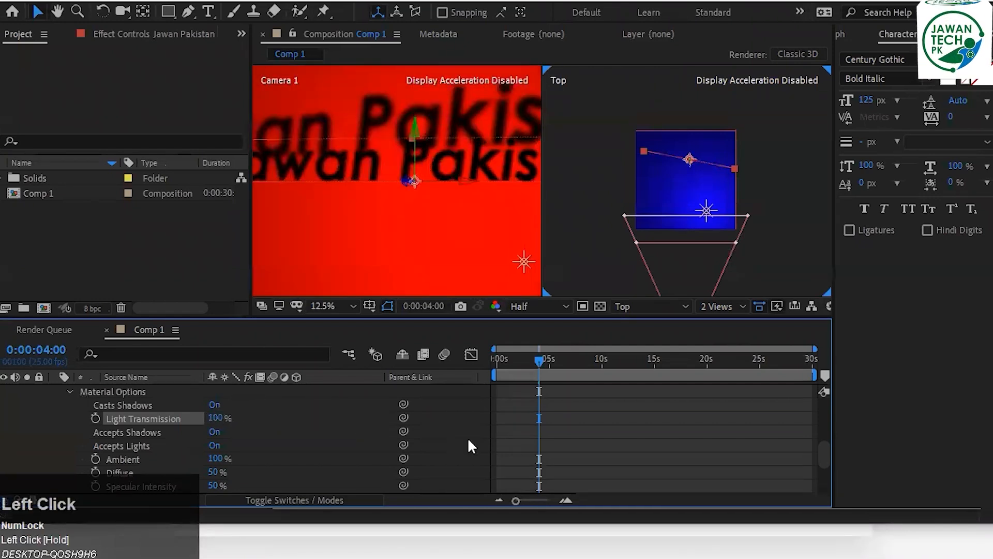
# Reset the text layer's Light Transmission to 0%.
pyautogui.hotkey('ctrl', 'z')
pyautogui.click(214, 418)
pyautogui.write('0')
pyautogui.press('Return')
pyautogui.click(253, 431)
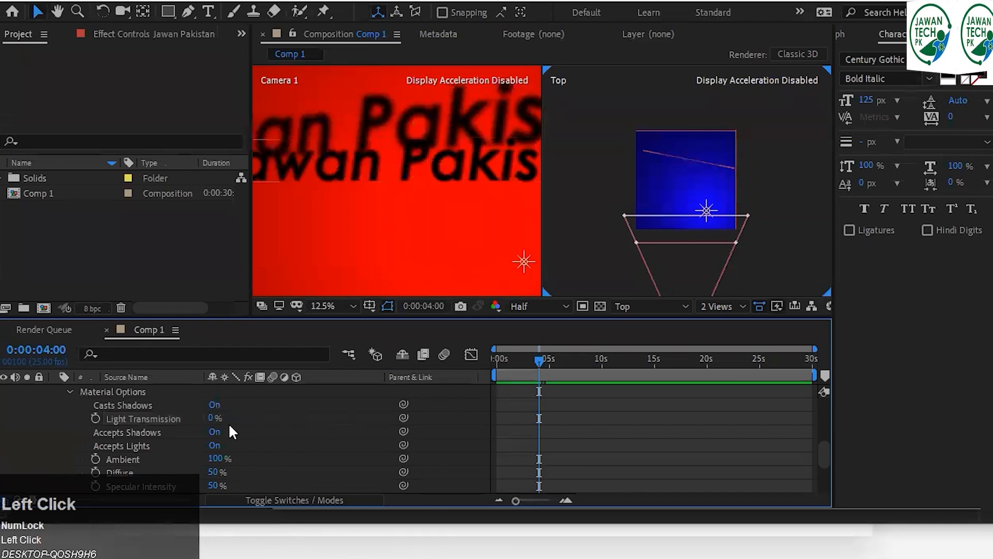
# Set the text layer's Light Transmission to 50%.
pyautogui.click(209, 417)
pyautogui.write('50')
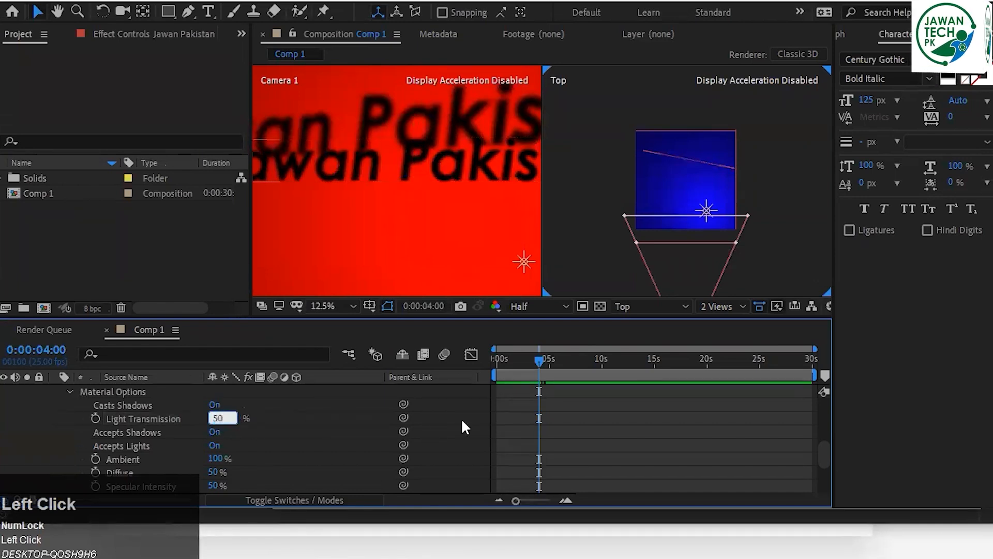
pyautogui.press('Return')
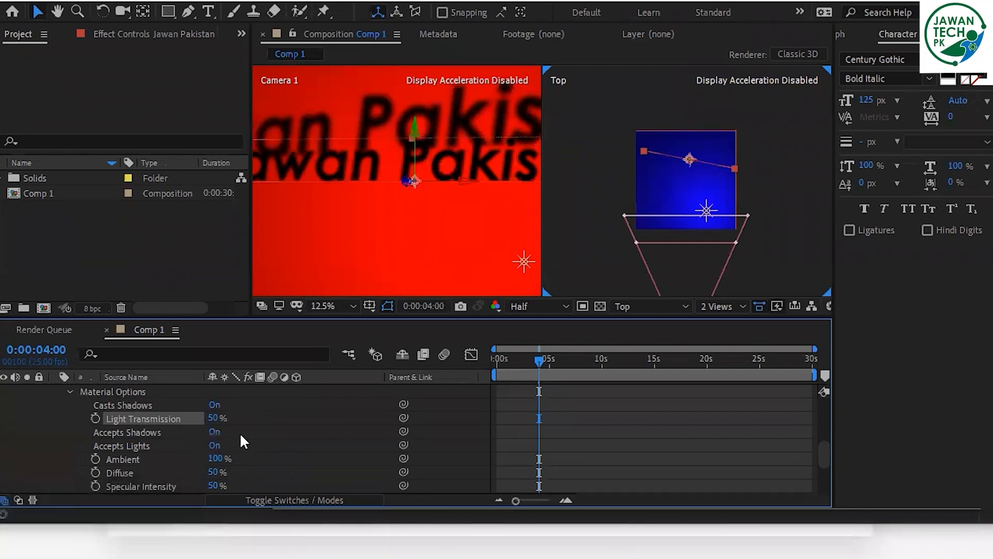
# Try the text material with Diffuse and Specular Intensity at 100% and a raised Specular Shininess, undoing each trial.
pyautogui.scroll(-3, 240, 432)
pyautogui.moveTo(220, 431); pyautogui.dragTo(434, 435)
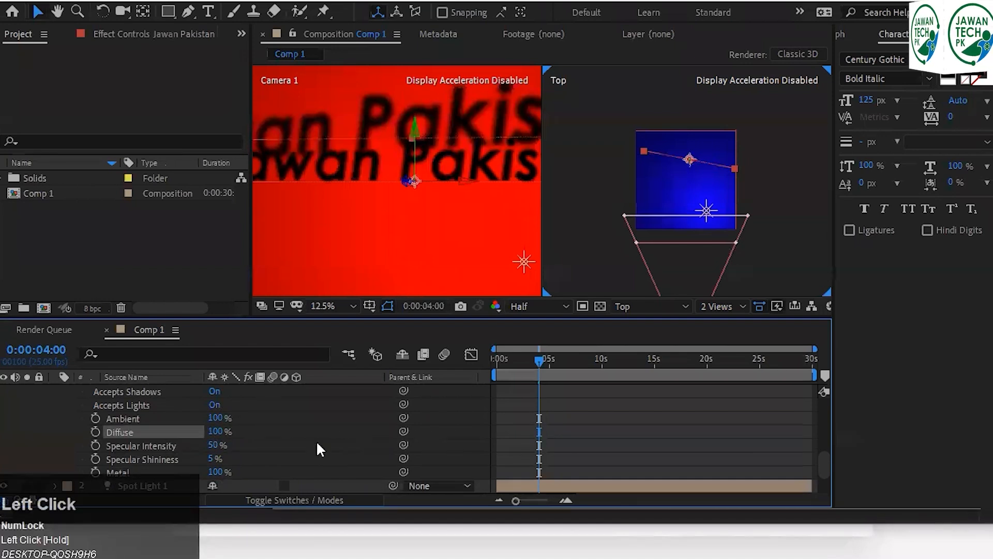
pyautogui.hotkey('ctrl', 'z')
pyautogui.moveTo(215, 445); pyautogui.dragTo(425, 457)
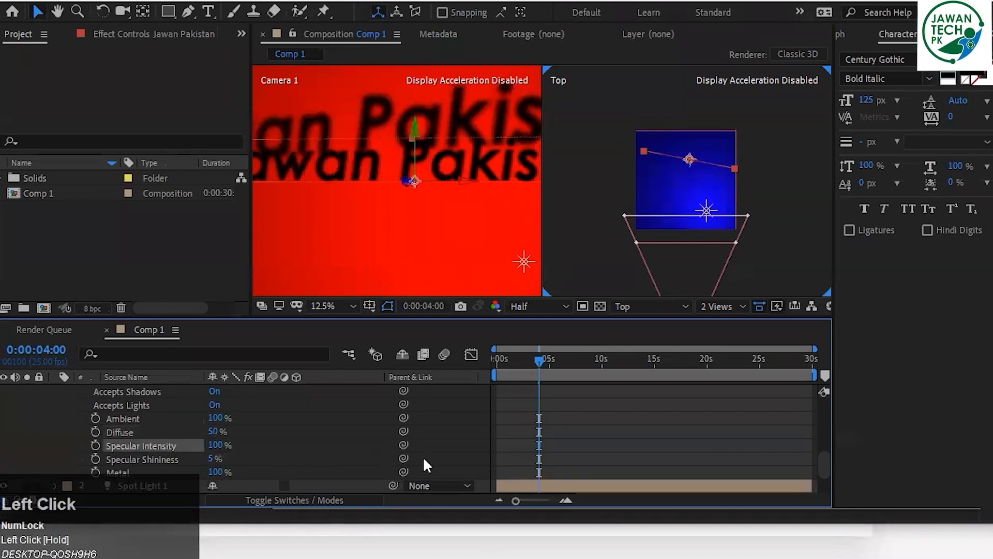
pyautogui.hotkey('ctrl', 'z')
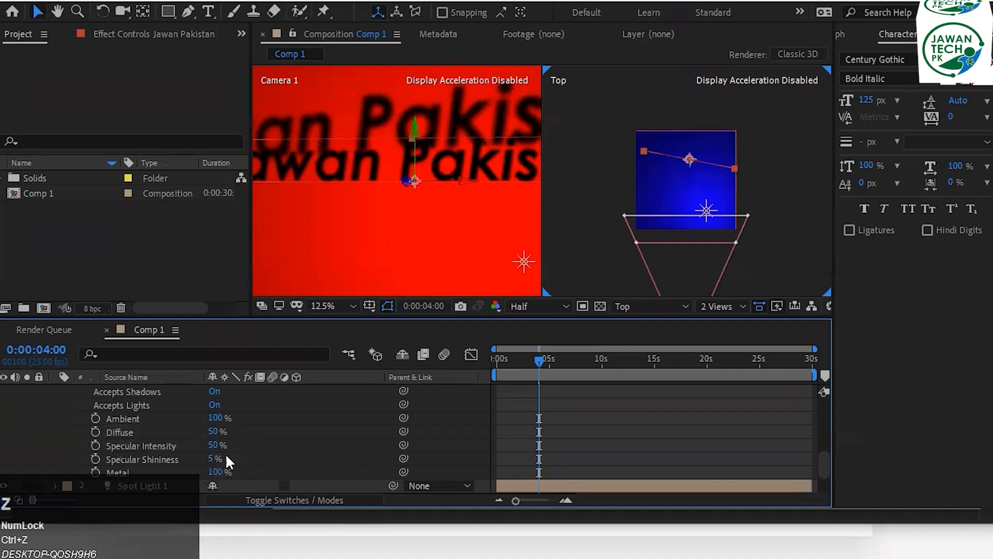
pyautogui.moveTo(212, 458); pyautogui.dragTo(422, 455)
pyautogui.hotkey('ctrl', 'z')
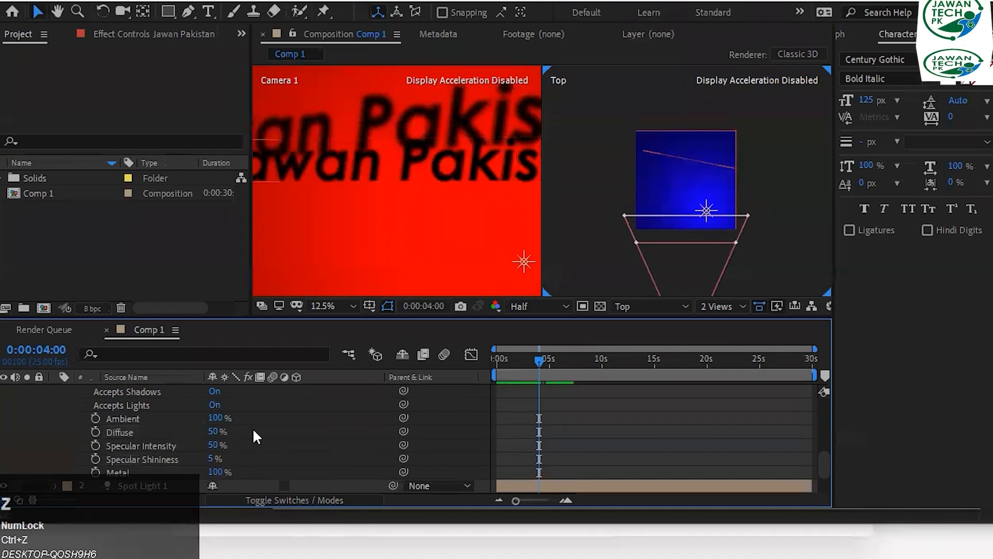
# Undo the Light Transmission change on the text layer.
pyautogui.scroll(-1, 252, 428)
pyautogui.click(372, 431)
pyautogui.hotkey('ctrl', 'z')
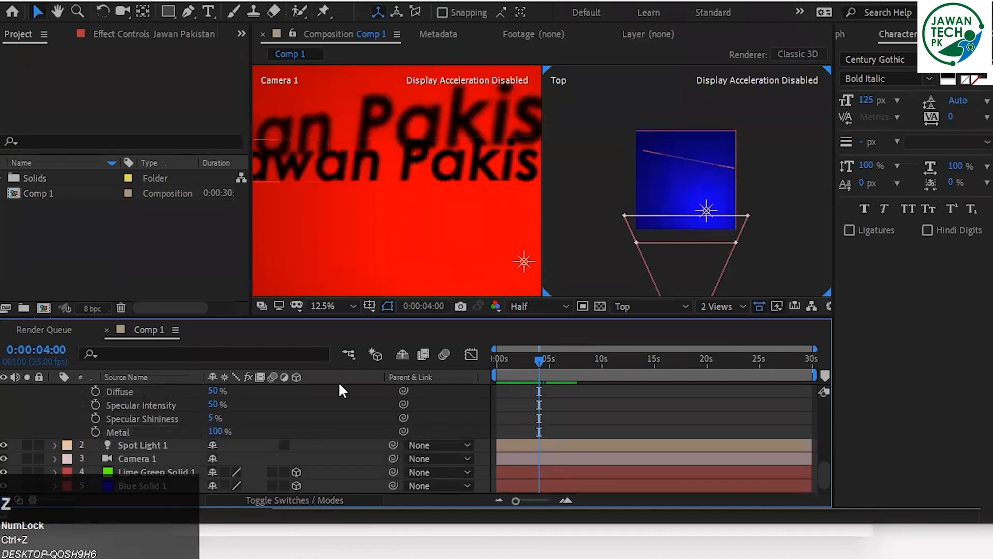
# Change the 3D text's fill colour to yellow FFF000.
pyautogui.click(500, 158)
pyautogui.scroll(5, 151, 383)
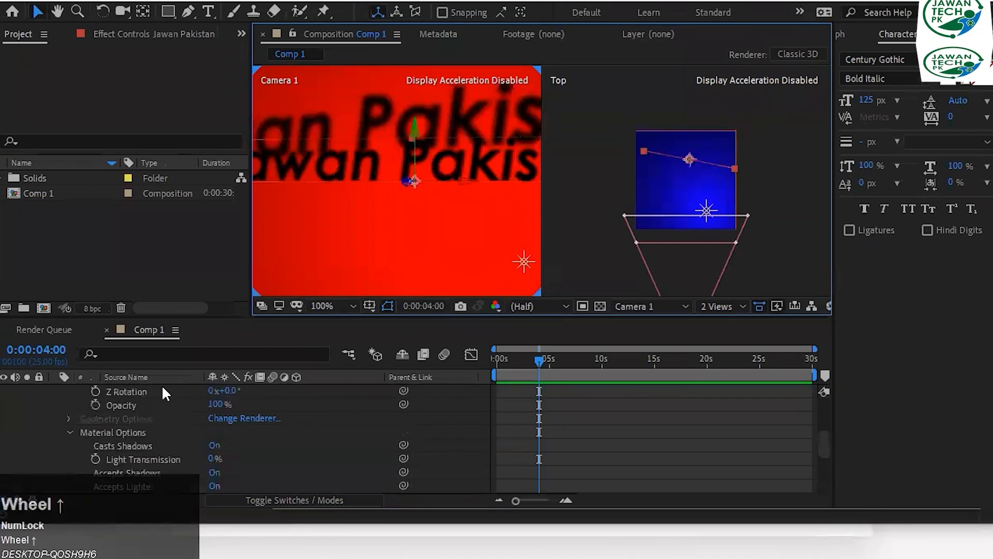
pyautogui.click(948, 78)
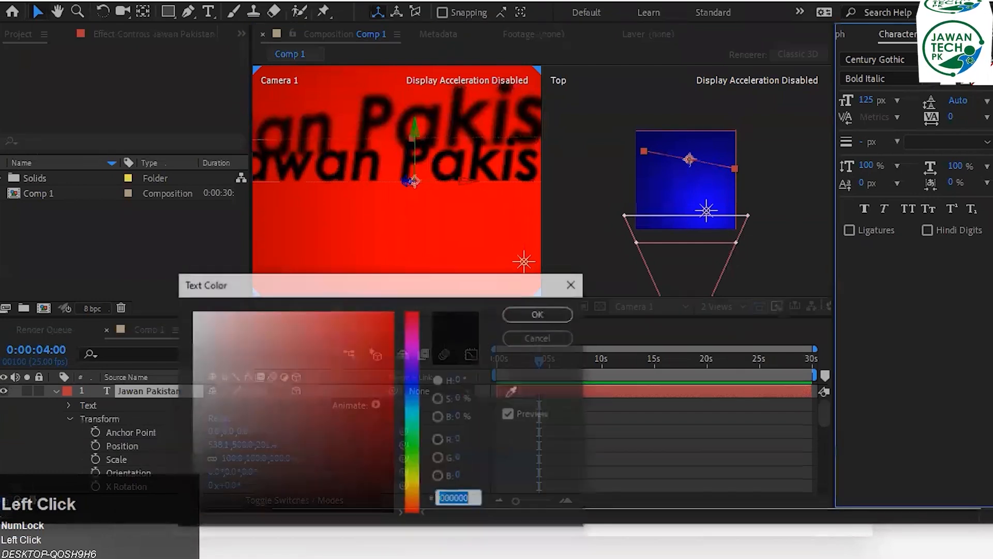
pyautogui.moveTo(413, 445); pyautogui.dragTo(411, 357)
pyautogui.moveTo(380, 393); pyautogui.dragTo(398, 371)
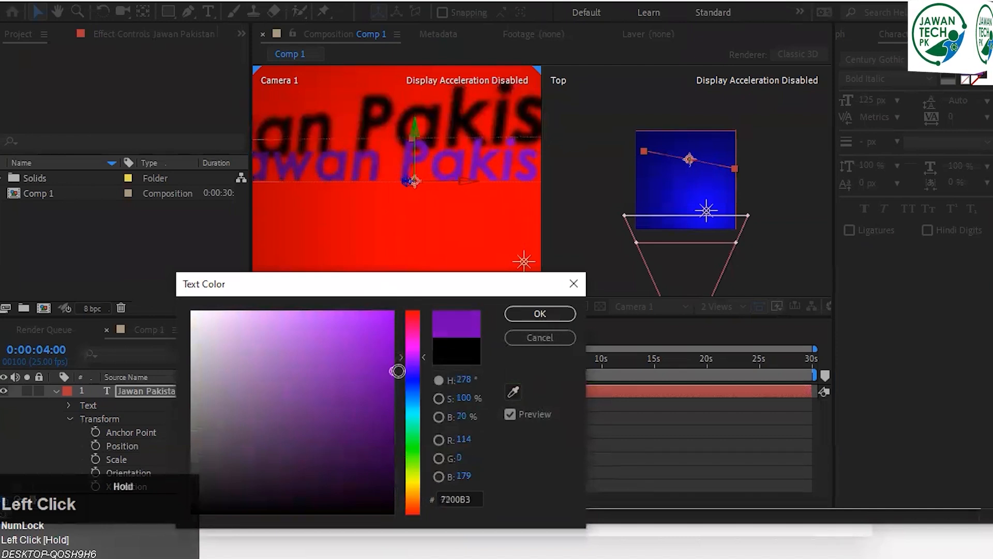
pyautogui.moveTo(397, 300); pyautogui.dragTo(395, 308)
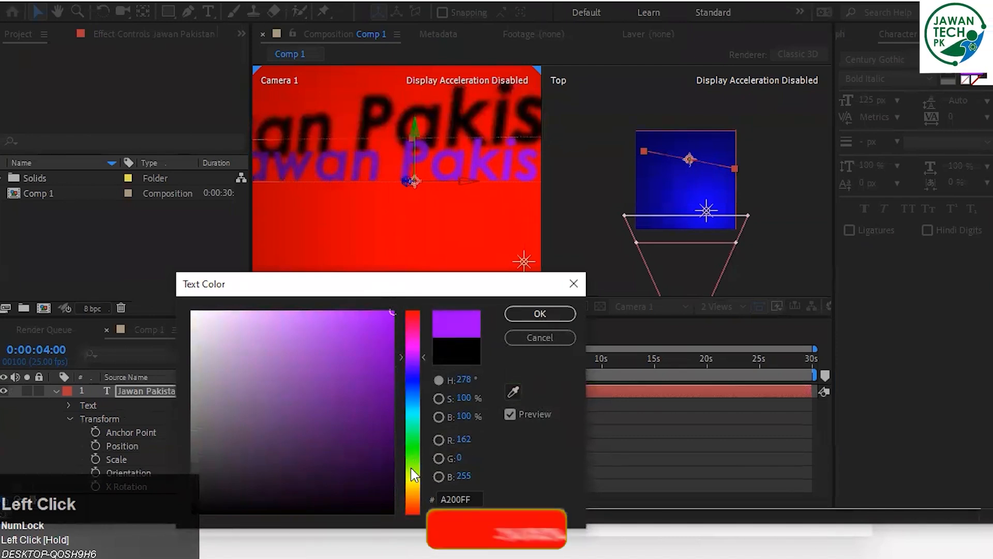
pyautogui.click(413, 483)
pyautogui.moveTo(382, 382); pyautogui.dragTo(409, 300)
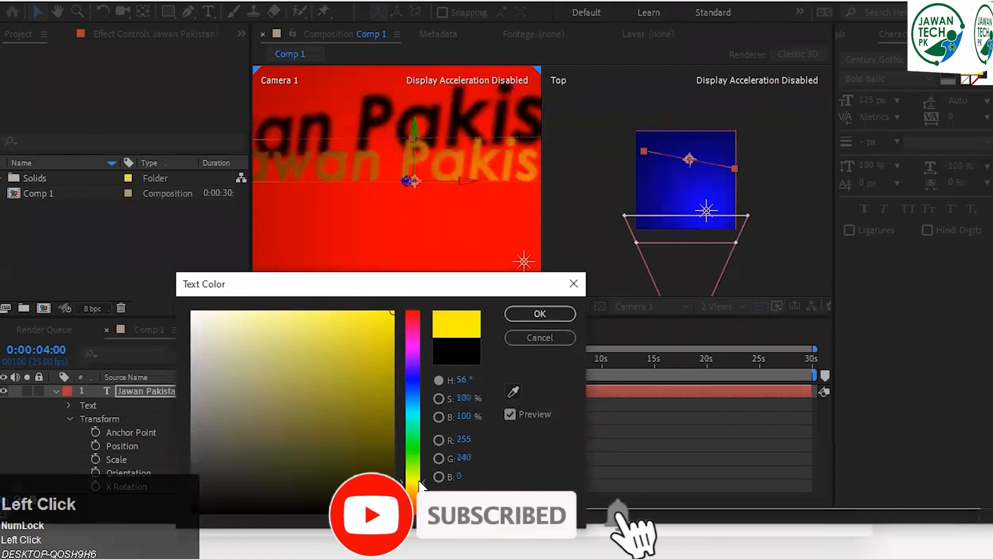
pyautogui.moveTo(423, 484)
pyautogui.mouseDown()
pyautogui.moveTo(424, 467)
pyautogui.moveTo(424, 480)
pyautogui.mouseUp()
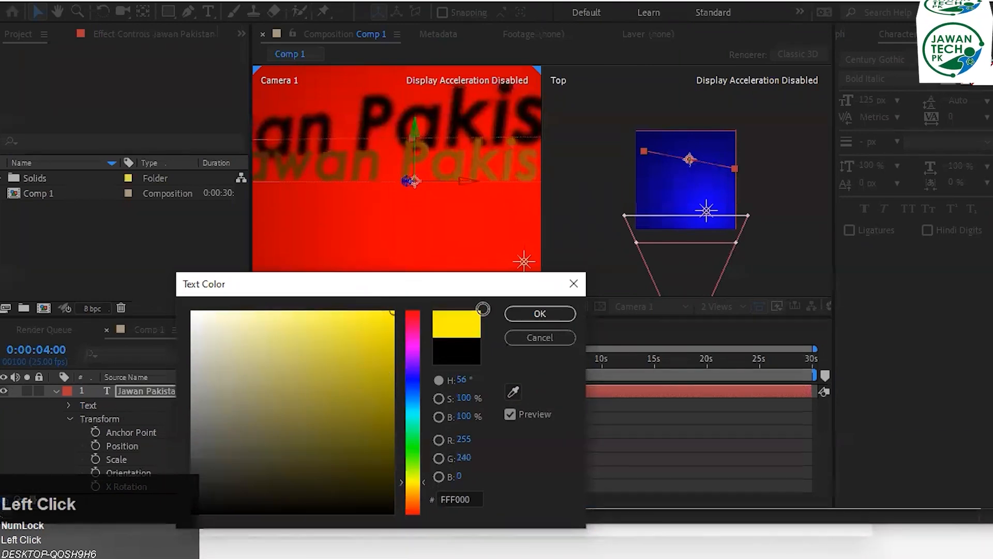
pyautogui.click(539, 314)
# Step the timeline back to about 0:00:03:13 and examine how the yellow text and its shadow change as the spot light moves.
pyautogui.press('pageup')
pyautogui.press('pageup')
pyautogui.press('pageup')
pyautogui.press('pageup')
pyautogui.press('pageup')
pyautogui.press('pageup')
pyautogui.press('pageup')
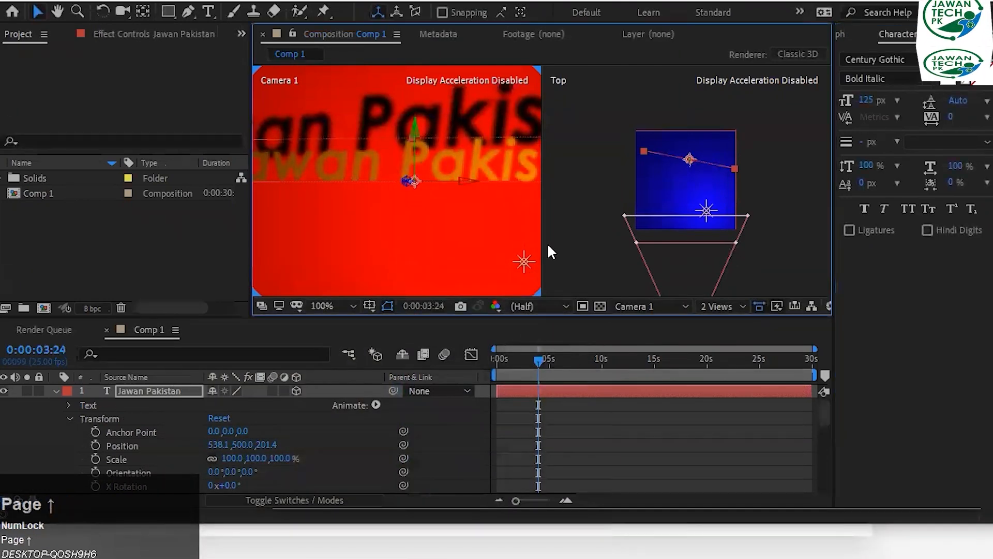
pyautogui.press('pageup')
pyautogui.press('pageup')
pyautogui.press('pageup')
pyautogui.press('pageup')
pyautogui.press('pageup')
pyautogui.press('pageup')
pyautogui.press('pageup')
pyautogui.press('pageup')
pyautogui.press('pageup')
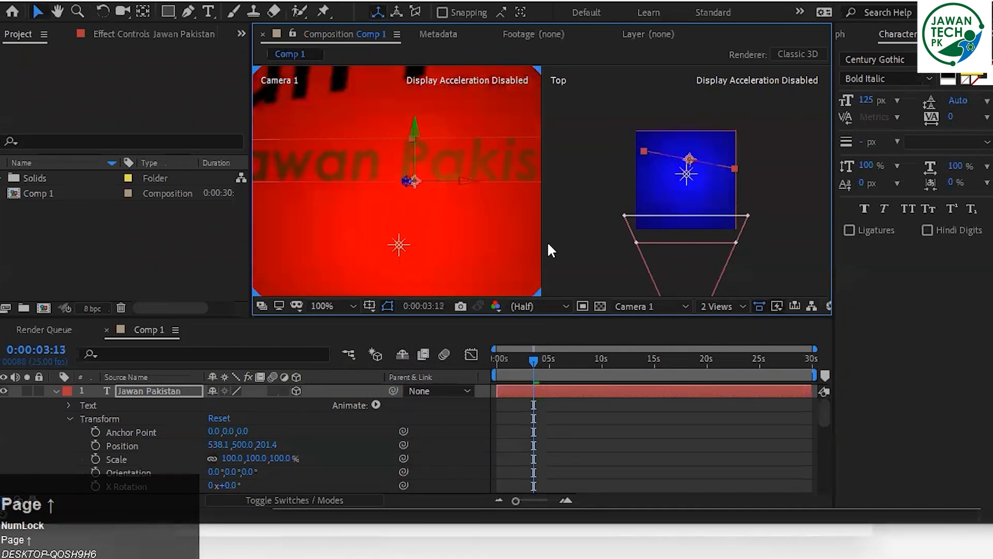
pyautogui.press('pagedown')
pyautogui.press('pagedown')
pyautogui.press('pagedown')
pyautogui.press('pagedown')
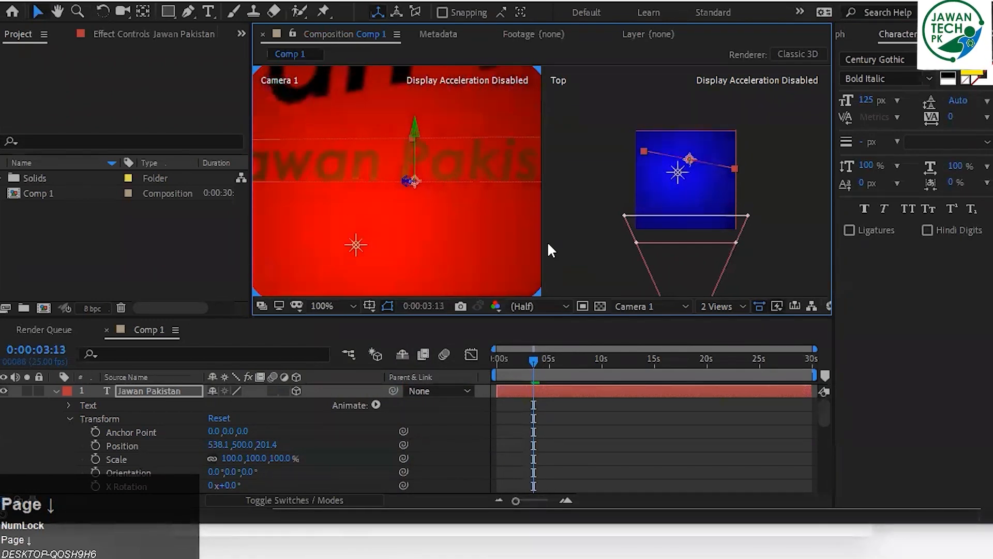
# Fit the whole room in the Camera 1 view and step back to 0:00:02:14, examining the lighting on the text and walls.
pyautogui.click(331, 297)
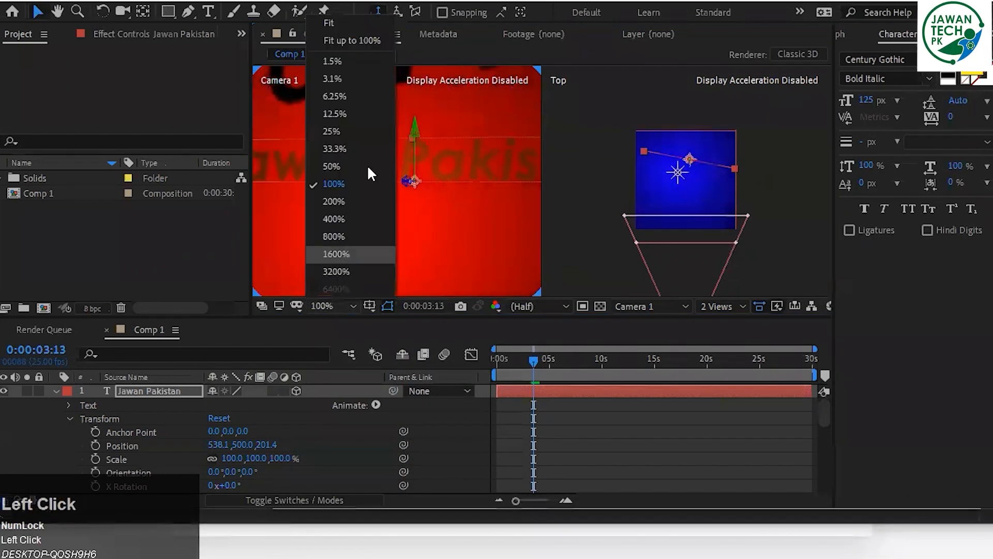
pyautogui.click(370, 24)
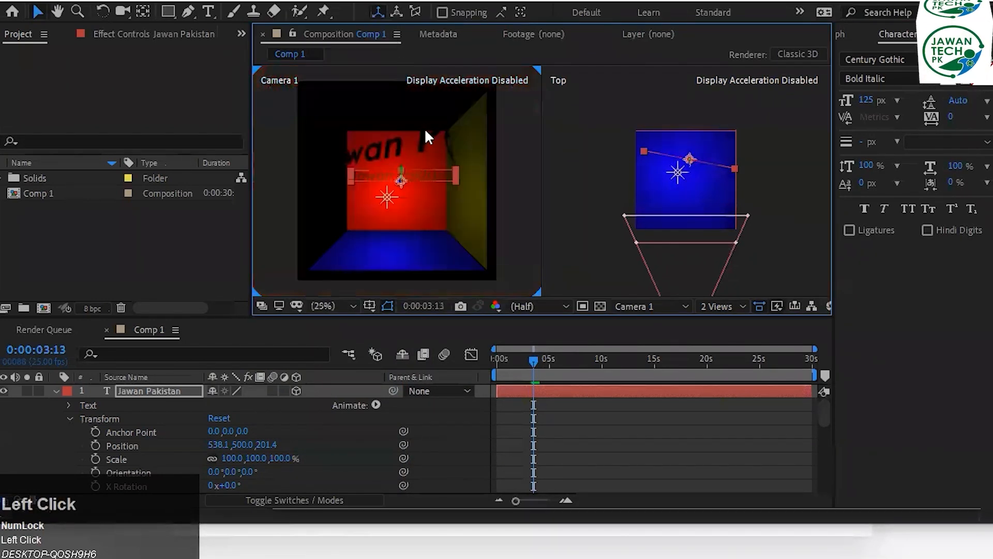
pyautogui.press('pageup')
pyautogui.press('pageup')
pyautogui.press('pageup')
pyautogui.click(509, 219)
pyautogui.press('pageup')
pyautogui.press('pageup')
pyautogui.press('pageup')
pyautogui.press('pageup')
pyautogui.press('pageup')
pyautogui.press('pageup')
pyautogui.press('pageup')
pyautogui.press('pageup')
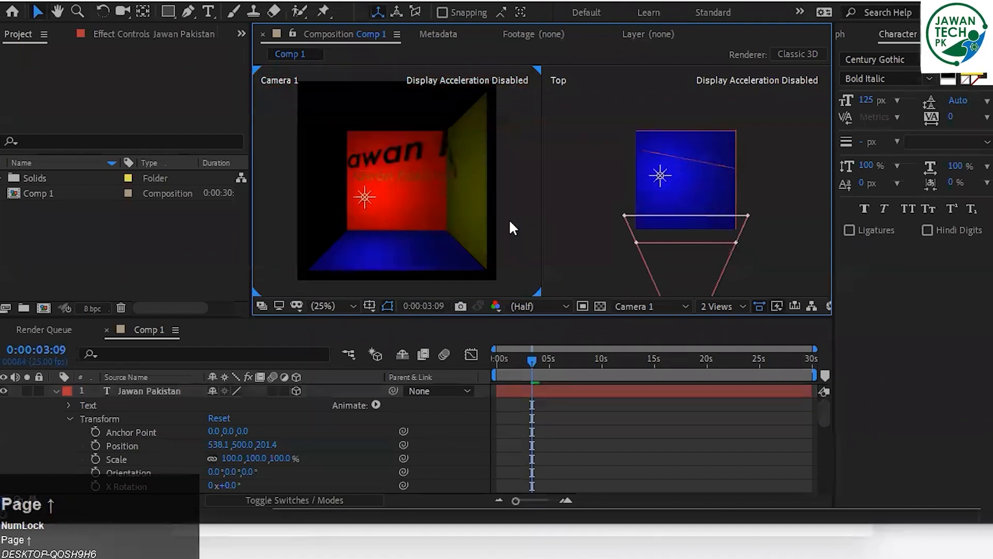
pyautogui.press('pageup')
pyautogui.press('pageup')
pyautogui.press('pageup')
pyautogui.press('pageup')
pyautogui.press('pageup')
pyautogui.press('pageup')
pyautogui.press('pageup')
pyautogui.press('pageup')
pyautogui.press('pageup')
pyautogui.press('pageup')
pyautogui.press('pageup')
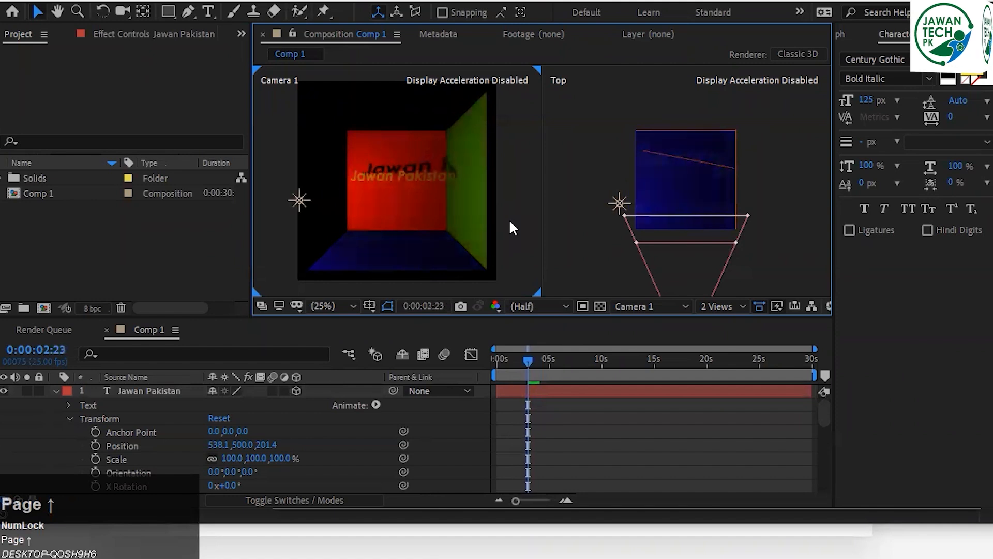
pyautogui.press('pageup')
pyautogui.press('pageup')
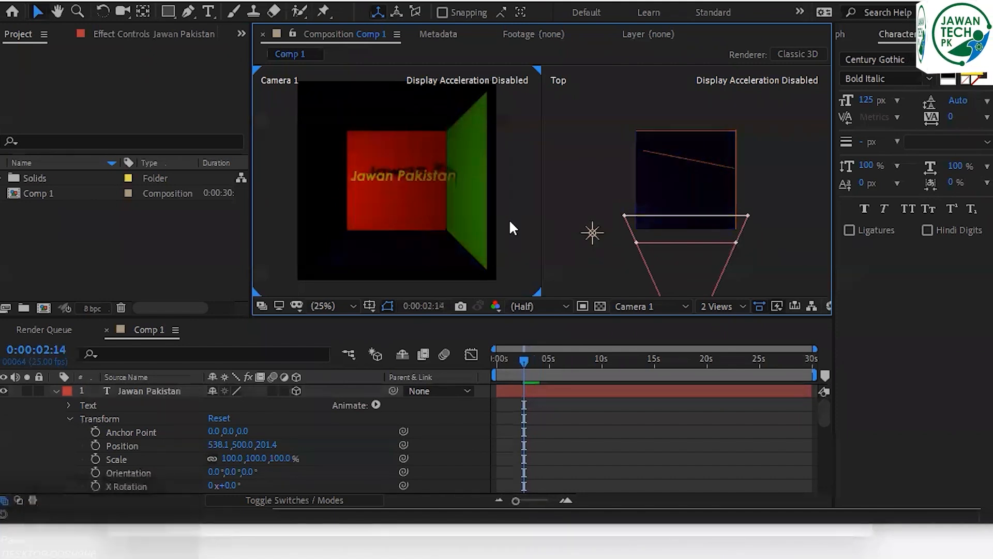
# Step forward to 0:00:03:03 to examine the shadow growing on the red wall as the light enters the room.
pyautogui.press('pagedown')
pyautogui.press('pagedown')
pyautogui.press('pagedown')
pyautogui.press('pagedown')
pyautogui.press('pagedown')
pyautogui.press('pagedown')
pyautogui.press('pagedown')
pyautogui.press('pagedown')
pyautogui.press('pagedown')
pyautogui.press('pagedown')
pyautogui.press('pagedown')
pyautogui.press('pagedown')
pyautogui.press('pagedown')
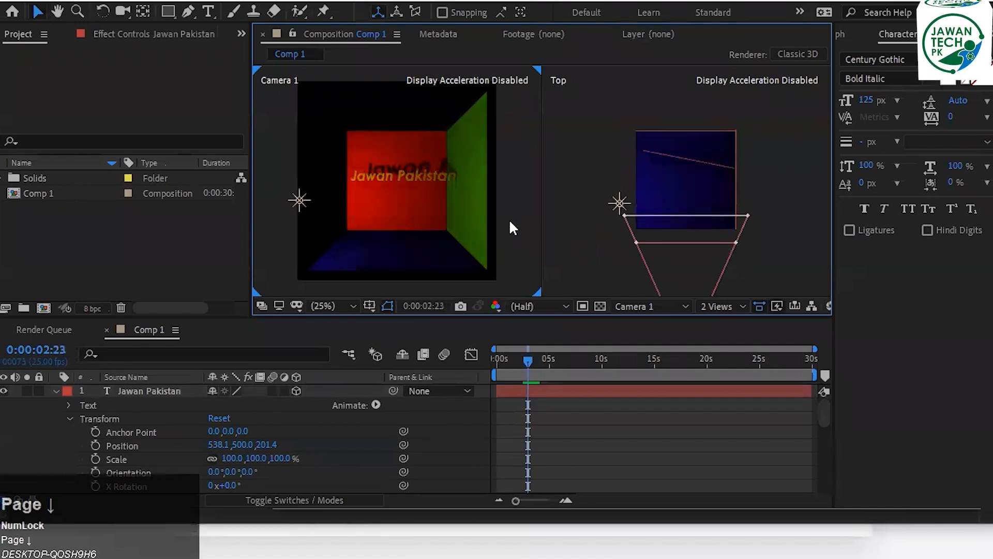
pyautogui.press('pagedown')
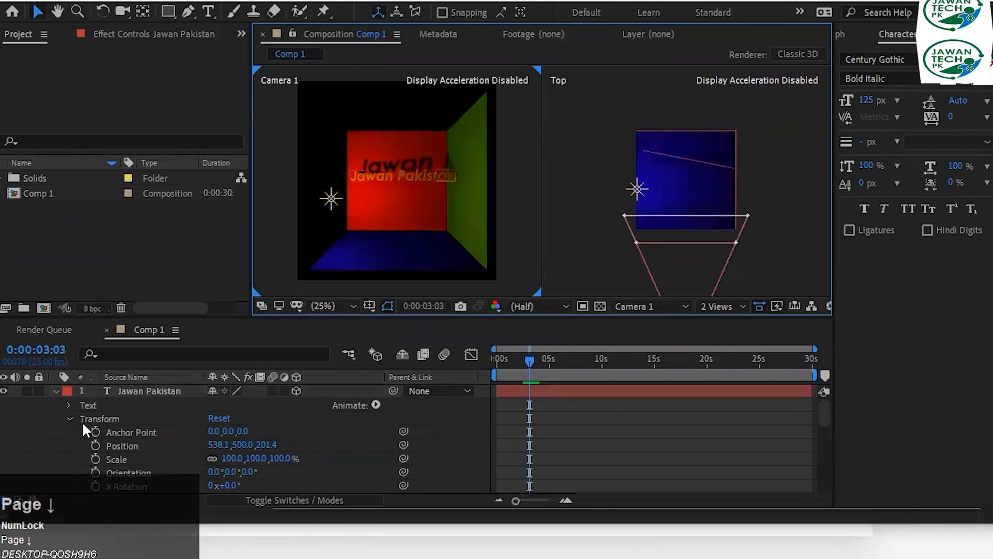
# Review the text layer's material options and advance frame by frame past 0:00:03:13, examining the light passing behind the text.
pyautogui.scroll(-8, 149, 415)
pyautogui.scroll(-1, 191, 445)
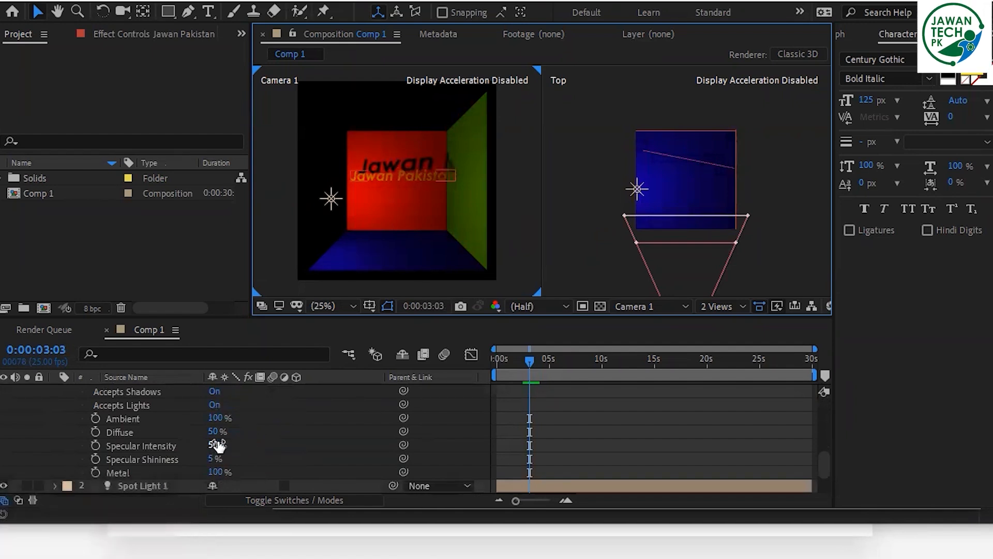
pyautogui.press('pagedown')
pyautogui.press('pagedown')
pyautogui.press('pagedown')
pyautogui.press('pagedown')
pyautogui.press('pagedown')
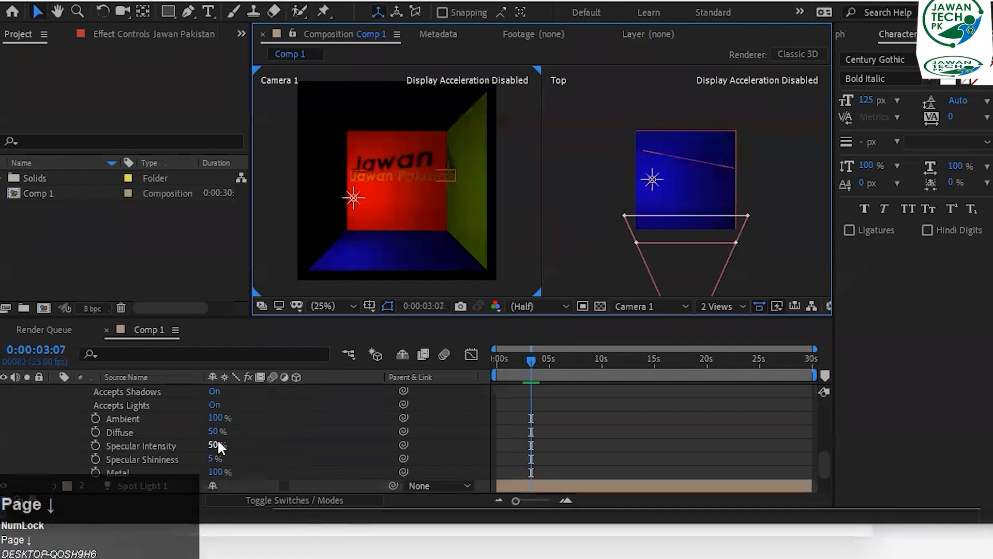
pyautogui.press('pagedown')
pyautogui.press('pagedown')
pyautogui.press('pagedown')
pyautogui.press('pagedown')
pyautogui.press('pagedown')
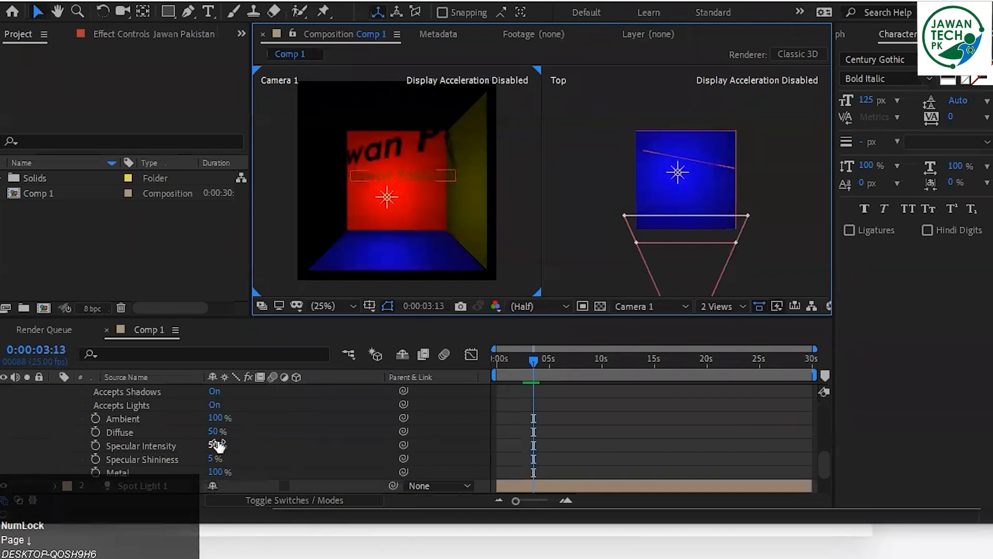
pyautogui.press('pagedown')
pyautogui.press('pagedown')
pyautogui.press('pagedown')
pyautogui.press('pagedown')
pyautogui.press('pagedown')
pyautogui.press('pagedown')
pyautogui.press('pagedown')
pyautogui.press('pagedown')
pyautogui.press('pagedown')
pyautogui.press('pagedown')
# Go back to 0:00:03:09 and raise Spot Light 1 along its Y axis to about the text's height.
pyautogui.press('pageup')
pyautogui.press('pageup')
pyautogui.press('pageup')
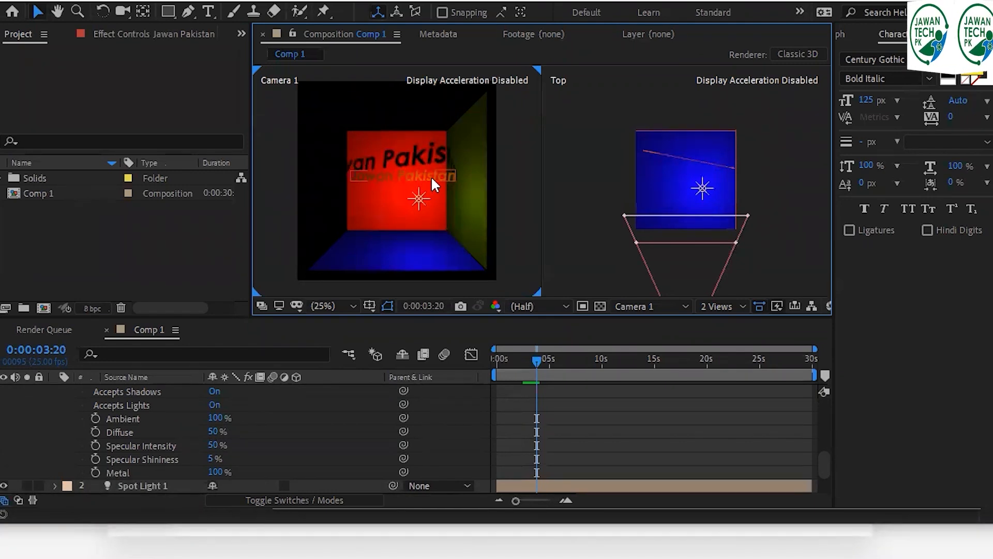
pyautogui.press('pageup')
pyautogui.press('pageup')
pyautogui.press('pageup')
pyautogui.press('pageup')
pyautogui.press('pageup')
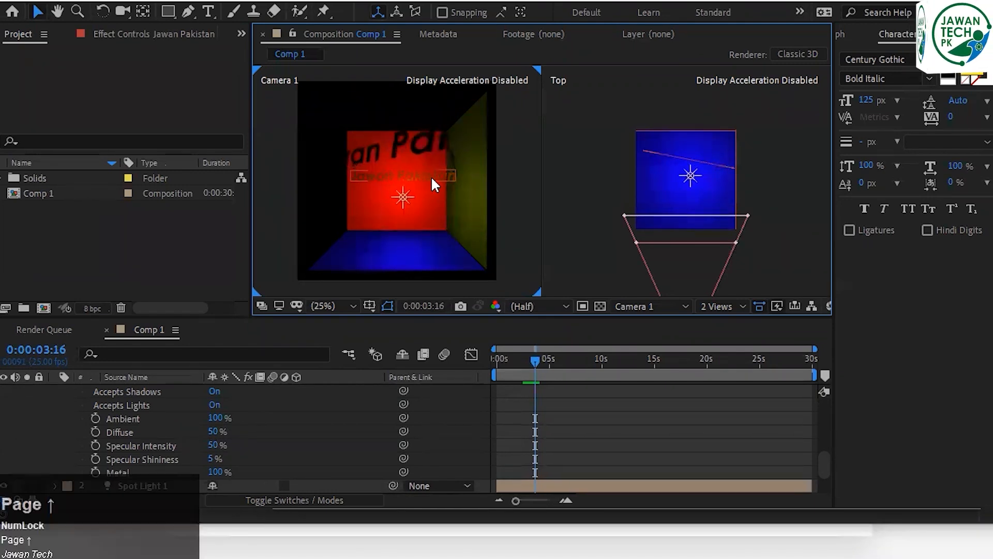
pyautogui.press('pageup')
pyautogui.press('pageup')
pyautogui.press('pageup')
pyautogui.press('pageup')
pyautogui.press('pageup')
pyautogui.press('pageup')
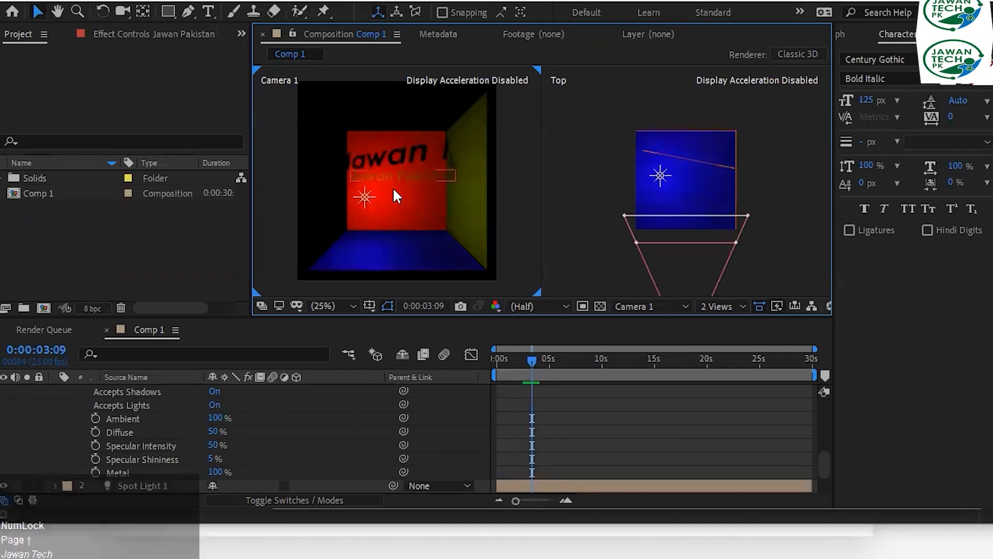
pyautogui.click(367, 200)
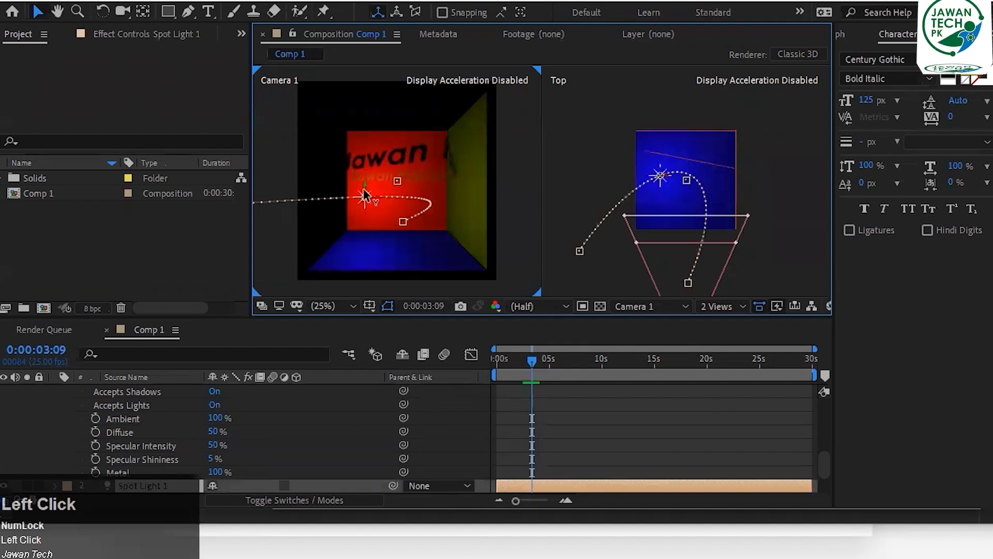
pyautogui.moveTo(364, 185); pyautogui.dragTo(367, 156)
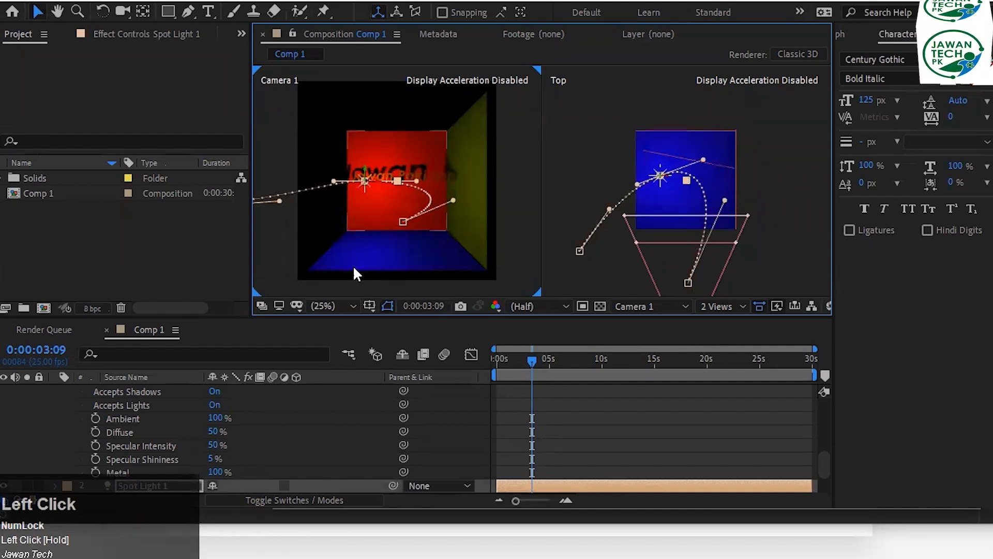
# Deselect the light and step forward to 0:00:03:19, examining the shadow cast along the raised light path.
pyautogui.press('pagedown')
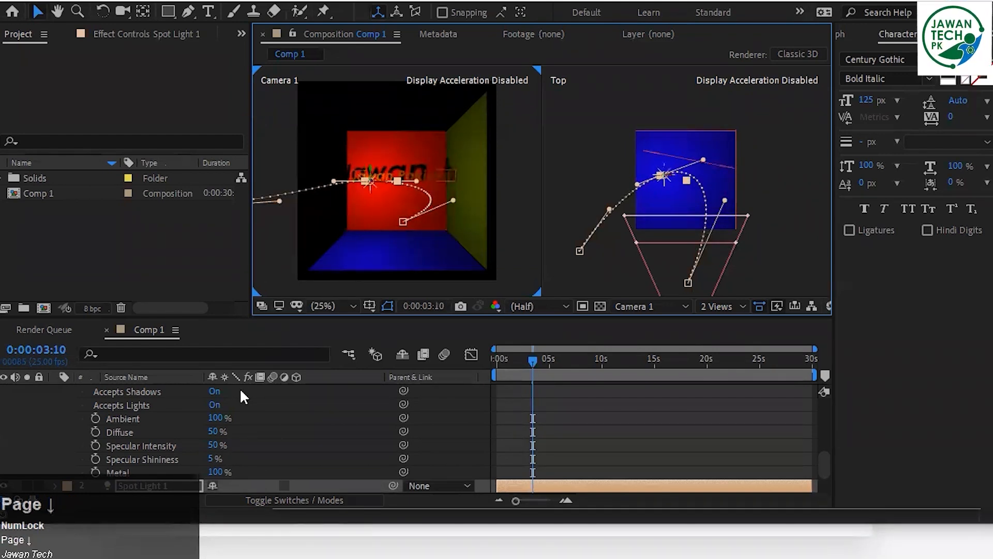
pyautogui.click(515, 242)
pyautogui.press('pagedown')
pyautogui.press('pagedown')
pyautogui.press('pagedown')
pyautogui.press('pagedown')
pyautogui.press('pagedown')
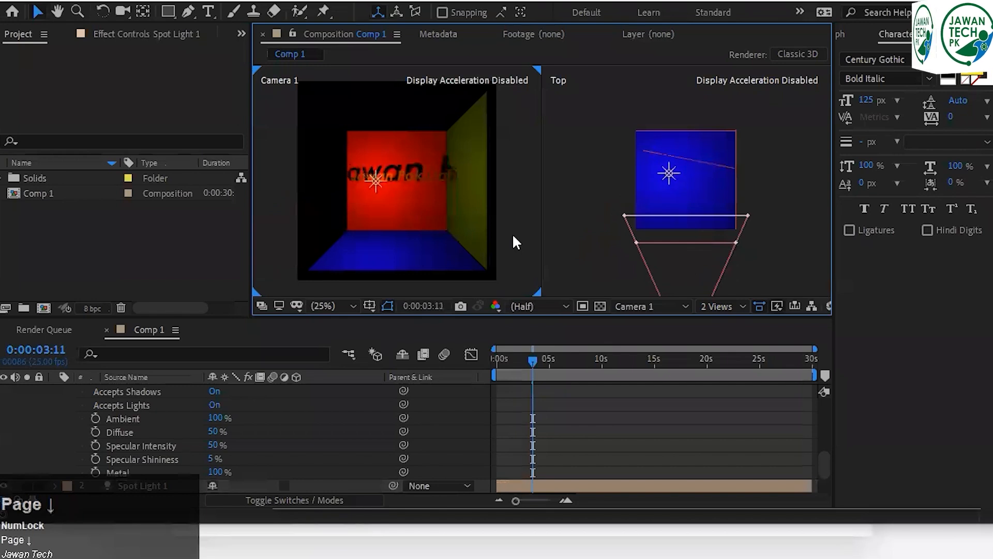
pyautogui.press('pagedown')
pyautogui.press('pagedown')
pyautogui.press('pagedown')
pyautogui.press('pagedown')
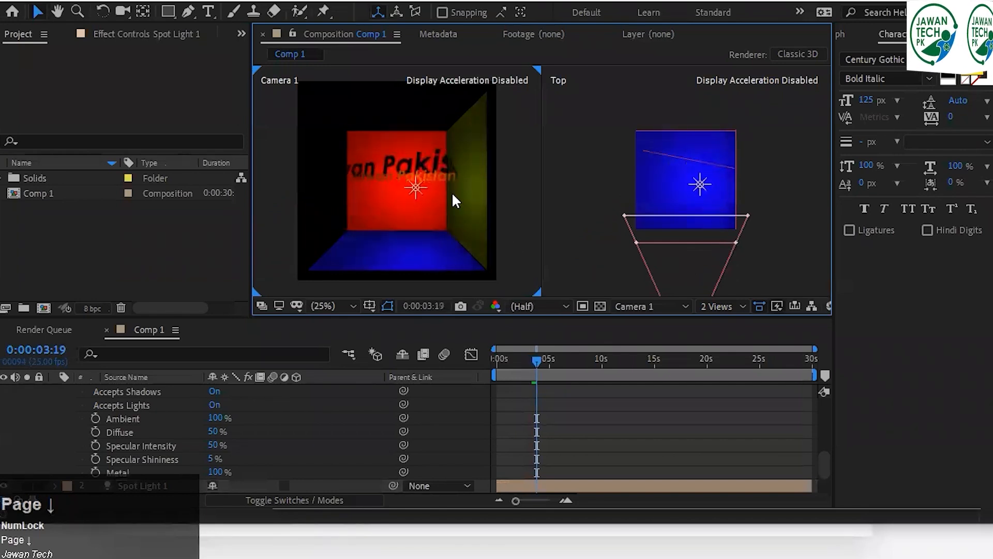
# Enlarge the Camera 1 view to 50% and step back to about 0:00:03:09, examining the text's shadow up close.
pyautogui.scroll(-2, 410, 177)
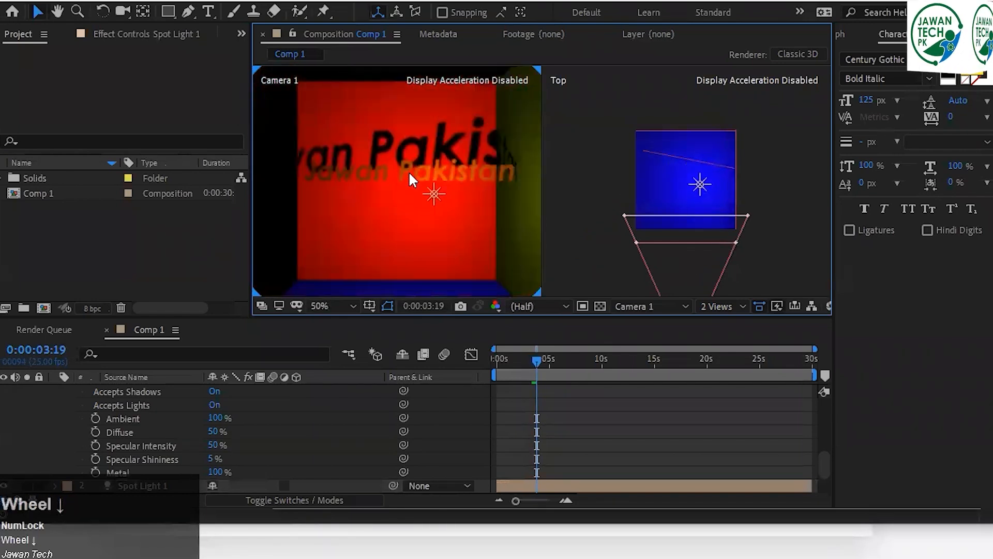
pyautogui.press('pageup')
pyautogui.press('pageup')
pyautogui.press('pageup')
pyautogui.press('pageup')
pyautogui.press('pageup')
pyautogui.press('pageup')
pyautogui.press('pageup')
pyautogui.press('pageup')
pyautogui.press('pageup')
pyautogui.press('pageup')
# Step forward frame by frame to 0:00:04:05, examining how the shadow sweeps across the red wall behind the text.
pyautogui.press('pagedown')
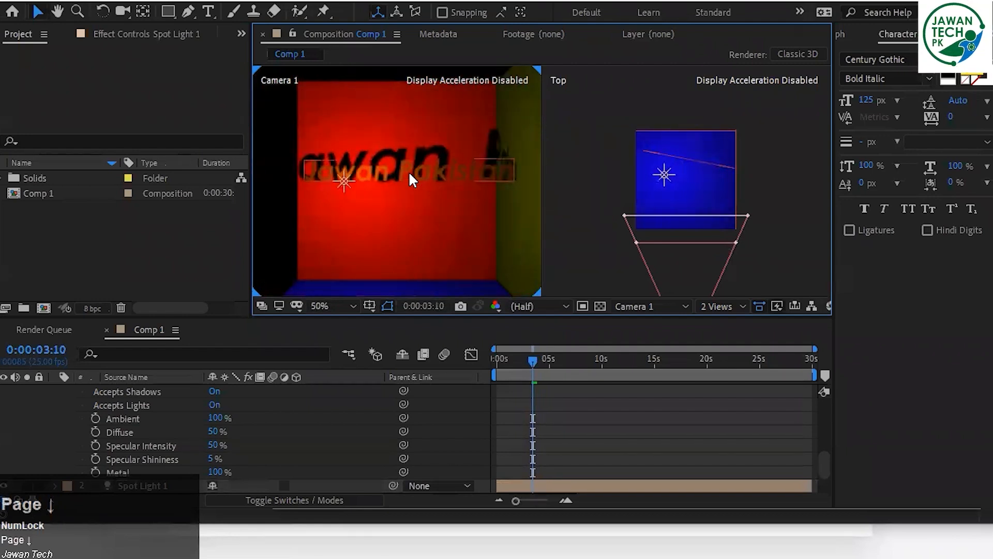
pyautogui.press('pagedown')
pyautogui.press('pagedown')
pyautogui.press('pagedown')
pyautogui.press('pagedown')
pyautogui.press('pagedown')
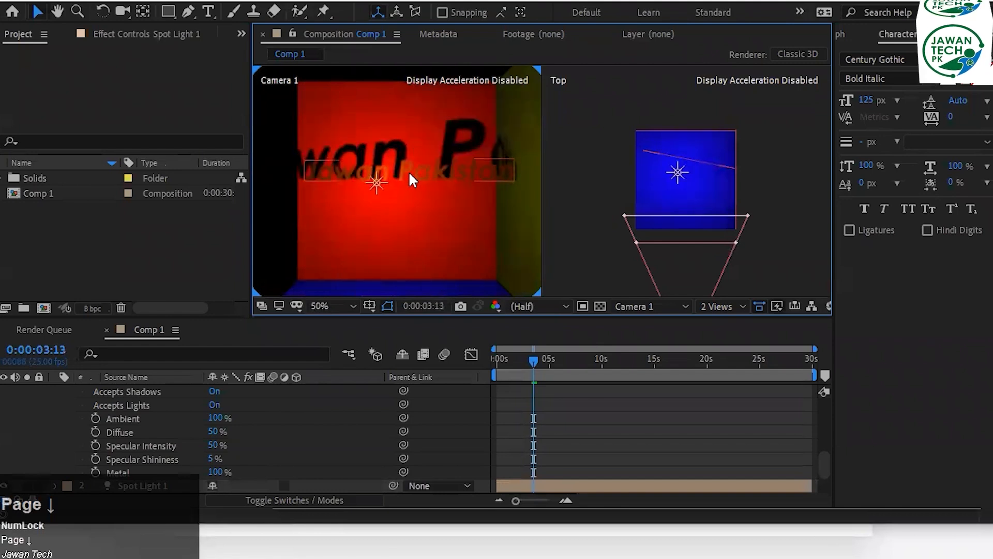
pyautogui.press('pagedown')
pyautogui.press('pagedown')
pyautogui.press('pagedown')
pyautogui.press('pagedown')
pyautogui.press('pagedown')
pyautogui.press('pagedown')
pyautogui.press('pagedown')
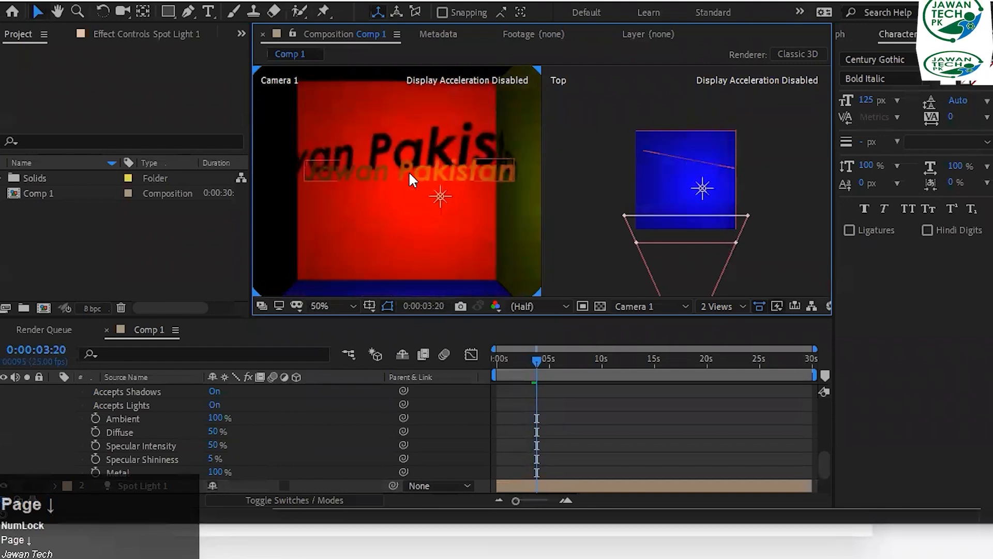
pyautogui.press('pagedown')
pyautogui.press('pagedown')
pyautogui.press('pagedown')
pyautogui.press('pagedown')
pyautogui.press('pagedown')
pyautogui.press('pagedown')
pyautogui.press('pagedown')
pyautogui.press('pagedown')
pyautogui.press('pagedown')
pyautogui.press('pagedown')
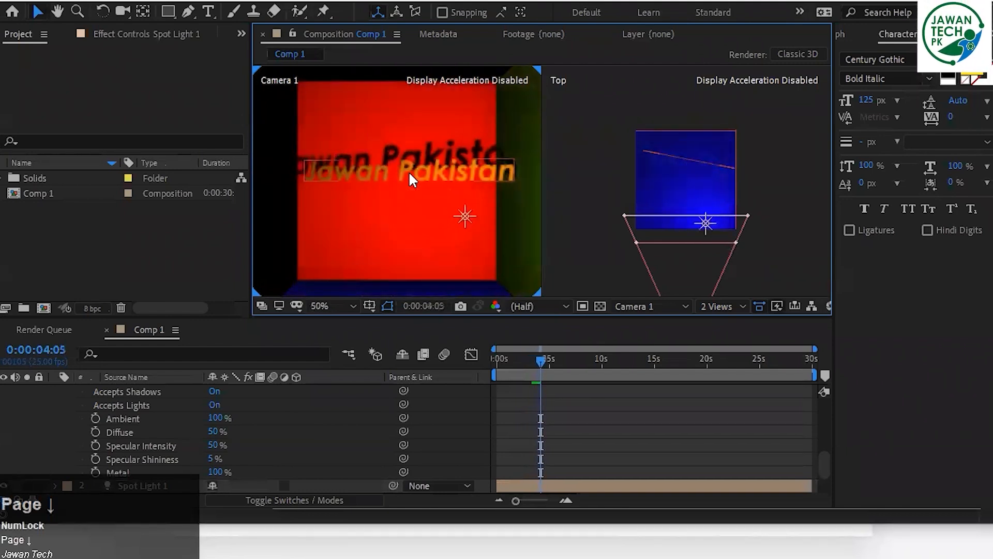
# Advance frame by frame to 0:00:05:01, examining the text's shadow on the red wall as the light moves away.
pyautogui.press('pagedown')
pyautogui.press('pagedown')
pyautogui.press('pagedown')
pyautogui.press('pagedown')
pyautogui.press('pagedown')
pyautogui.press('pagedown')
pyautogui.press('pagedown')
pyautogui.press('pagedown')
pyautogui.press('pagedown')
pyautogui.press('pagedown')
pyautogui.press('pagedown')
pyautogui.press('pagedown')
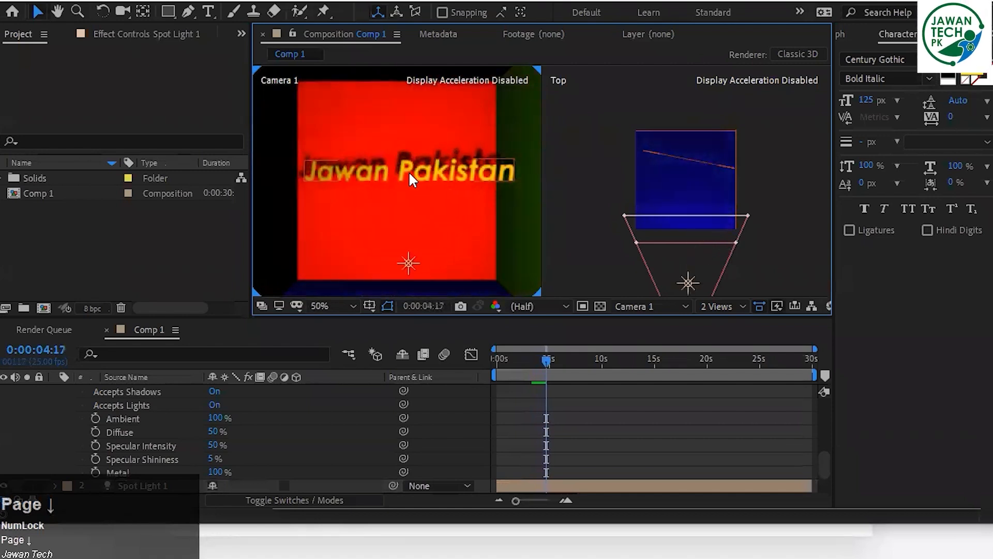
pyautogui.press('pagedown')
pyautogui.press('pagedown')
pyautogui.press('pagedown')
pyautogui.press('pagedown')
pyautogui.press('pagedown')
pyautogui.press('pagedown')
pyautogui.press('pagedown')
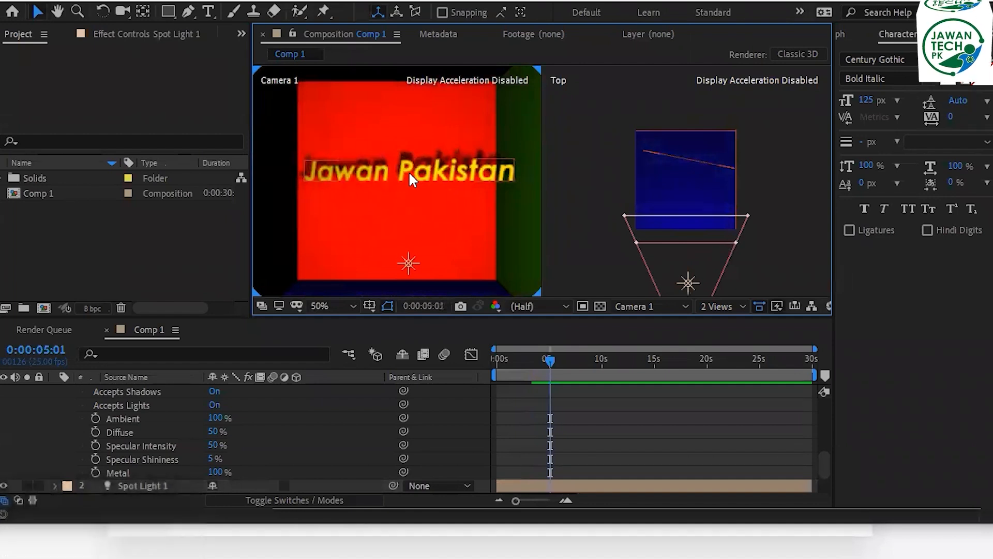
# Return frame by frame to 0:00:03:12, examining how the shadow's size and offset change as the light approaches the text.
pyautogui.press('pageup')
pyautogui.press('pageup')
pyautogui.press('pageup')
pyautogui.press('pageup')
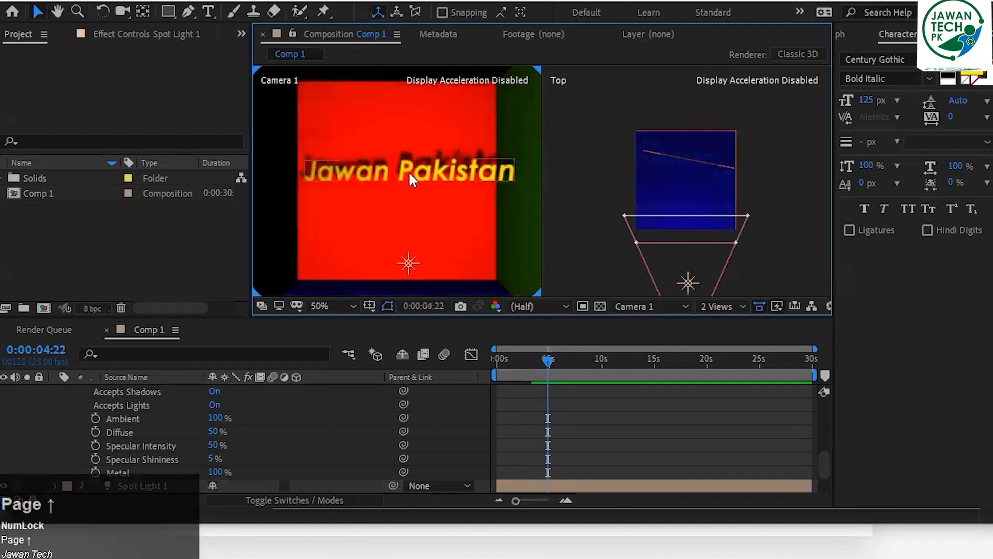
pyautogui.press('pageup')
pyautogui.press('pageup')
pyautogui.press('pageup')
pyautogui.press('pageup')
pyautogui.press('pageup')
pyautogui.press('pageup')
pyautogui.press('pageup')
pyautogui.press('pageup')
pyautogui.press('pageup')
pyautogui.press('pageup')
pyautogui.press('pageup')
pyautogui.press('pageup')
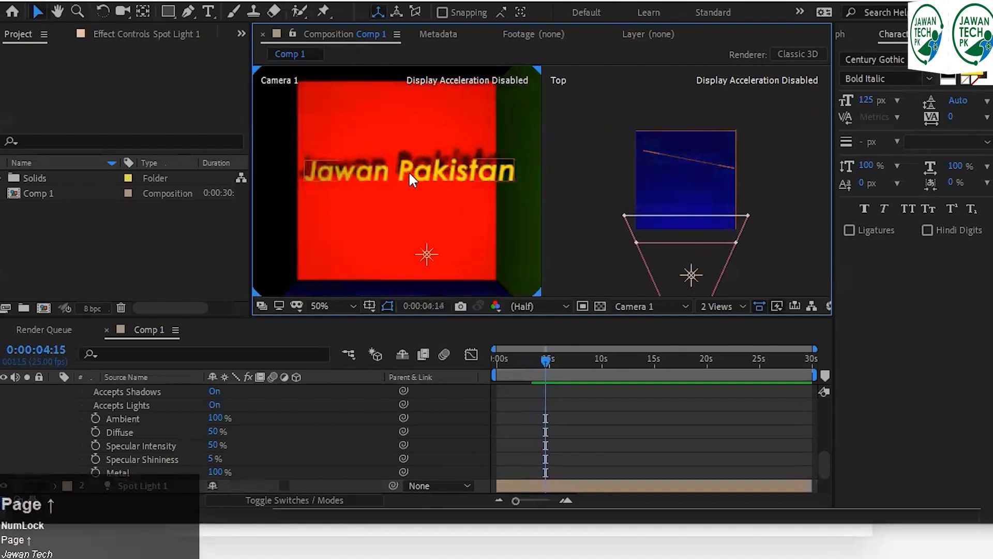
pyautogui.press('pageup')
pyautogui.press('pageup')
pyautogui.press('pageup')
pyautogui.press('pageup')
pyautogui.press('pageup')
pyautogui.press('pageup')
pyautogui.press('pageup')
pyautogui.press('pageup')
pyautogui.press('pageup')
pyautogui.press('pageup')
pyautogui.press('pageup')
pyautogui.press('pageup')
pyautogui.press('pageup')
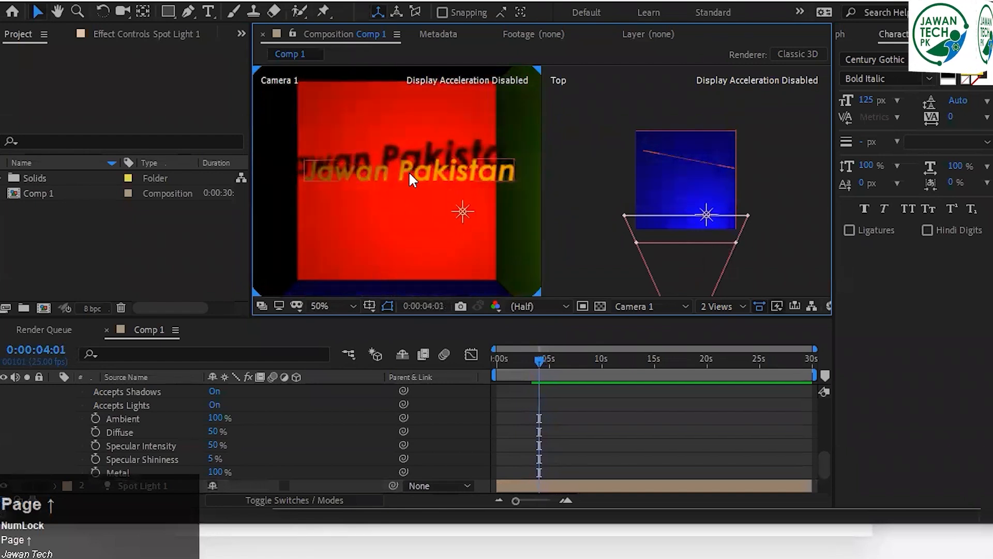
pyautogui.press('pageup')
pyautogui.press('pageup')
pyautogui.press('pageup')
pyautogui.press('pageup')
pyautogui.press('pageup')
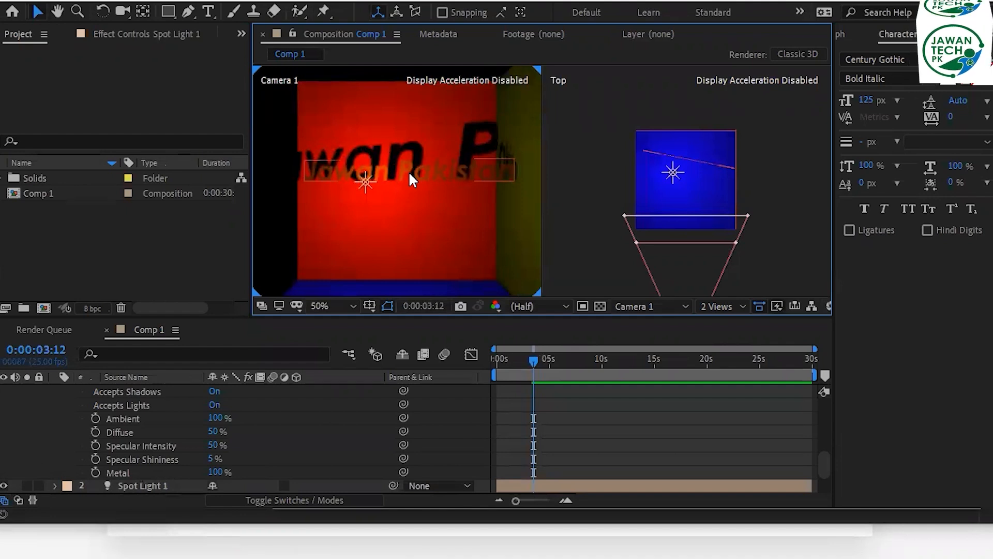
# Review the earlier part of the light's path frame by frame and return to 0:00:03:05, examining the shadow across both walls.
pyautogui.press('pageup')
pyautogui.press('pageup')
pyautogui.press('pageup')
pyautogui.press('pageup')
pyautogui.press('pageup')
pyautogui.press('pageup')
pyautogui.press('pageup')
pyautogui.press('pageup')
pyautogui.press('pageup')
pyautogui.press('pageup')
pyautogui.press('pageup')
pyautogui.press('pageup')
pyautogui.press('pageup')
pyautogui.press('pageup')
pyautogui.press('pageup')
pyautogui.press('pageup')
pyautogui.press('pageup')
pyautogui.press('pageup')
pyautogui.press('pageup')
pyautogui.press('pageup')
pyautogui.press('pageup')
pyautogui.press('pageup')
pyautogui.press('pageup')
pyautogui.press('pageup')
pyautogui.press('pageup')
pyautogui.press('pageup')
pyautogui.press('pageup')
pyautogui.press('pageup')
pyautogui.press('pageup')
pyautogui.press('pageup')
pyautogui.press('pageup')
pyautogui.press('pageup')
pyautogui.press('pagedown')
pyautogui.press('pagedown')
pyautogui.press('pagedown')
pyautogui.press('pagedown')
pyautogui.press('pagedown')
pyautogui.press('pagedown')
pyautogui.press('pagedown')
pyautogui.press('pagedown')
pyautogui.press('pagedown')
pyautogui.press('pagedown')
pyautogui.press('pagedown')
pyautogui.press('pagedown')
pyautogui.press('pagedown')
pyautogui.press('pagedown')
pyautogui.press('pagedown')
pyautogui.press('pagedown')
pyautogui.press('pagedown')
pyautogui.press('pagedown')
pyautogui.press('pagedown')
pyautogui.press('pagedown')
pyautogui.press('pagedown')
pyautogui.press('pagedown')
pyautogui.press('pagedown')
pyautogui.press('pagedown')
pyautogui.press('pagedown')
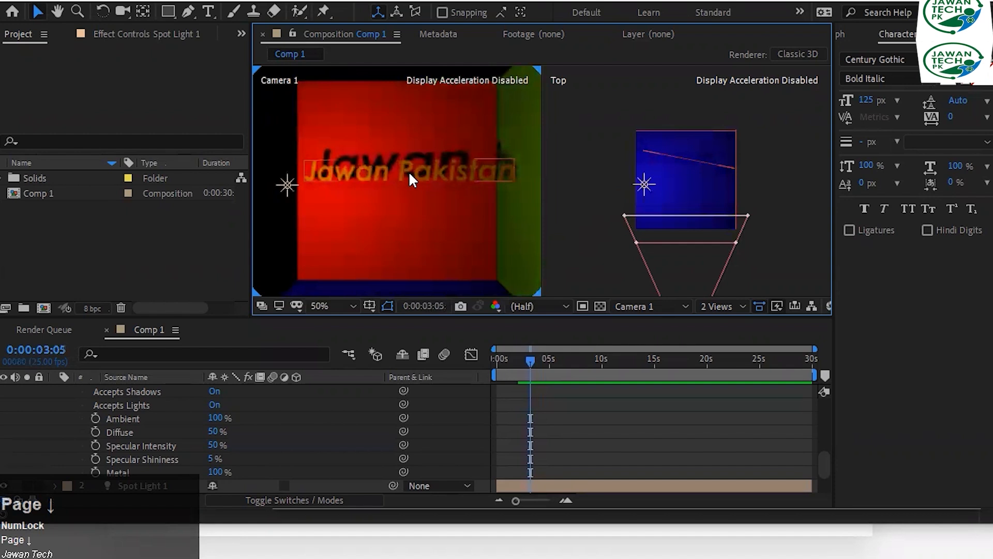
# Collapse the text layer's properties and change Spot Light 1's light type to Parallel.
pyautogui.scroll(5, 141, 420)
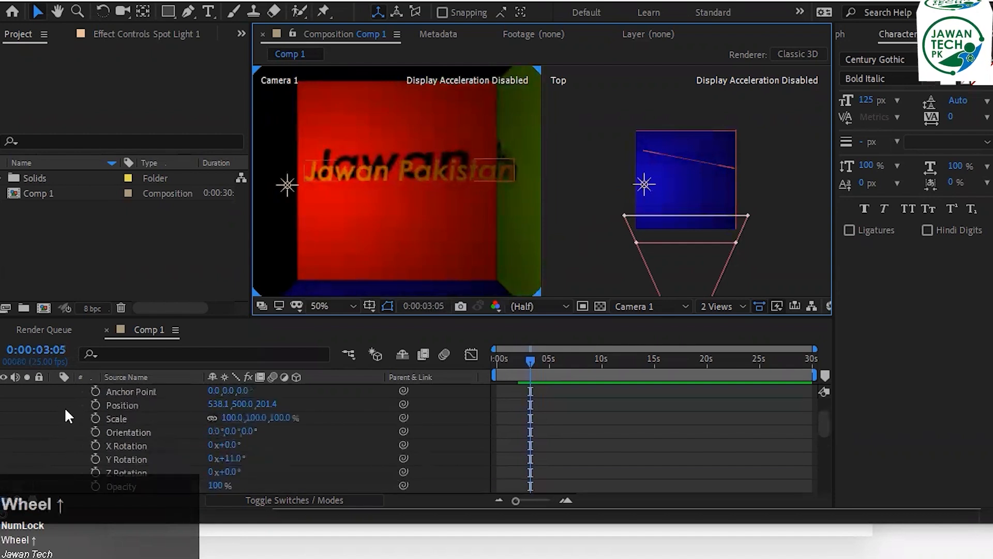
pyautogui.scroll(2, 63, 406)
pyautogui.click(56, 391)
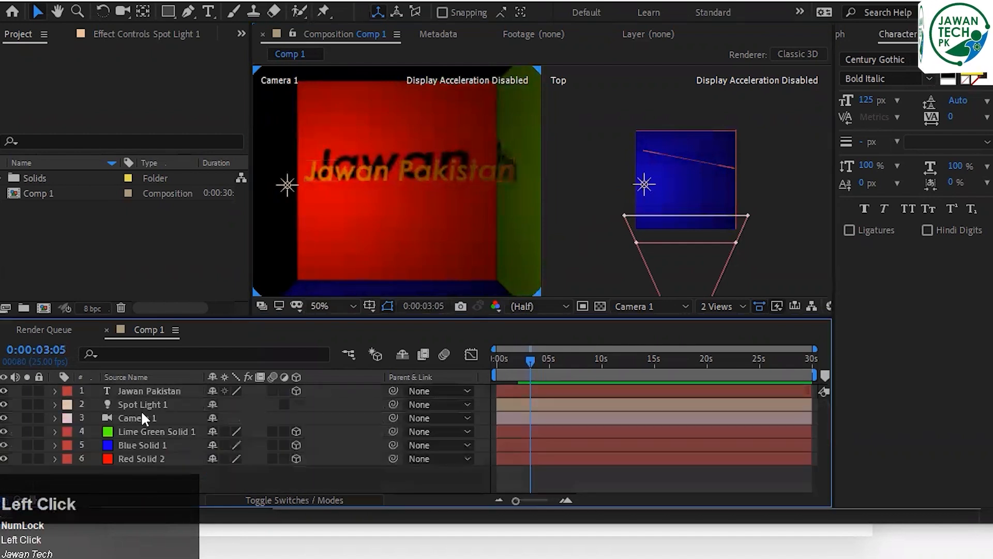
pyautogui.click(54, 404)
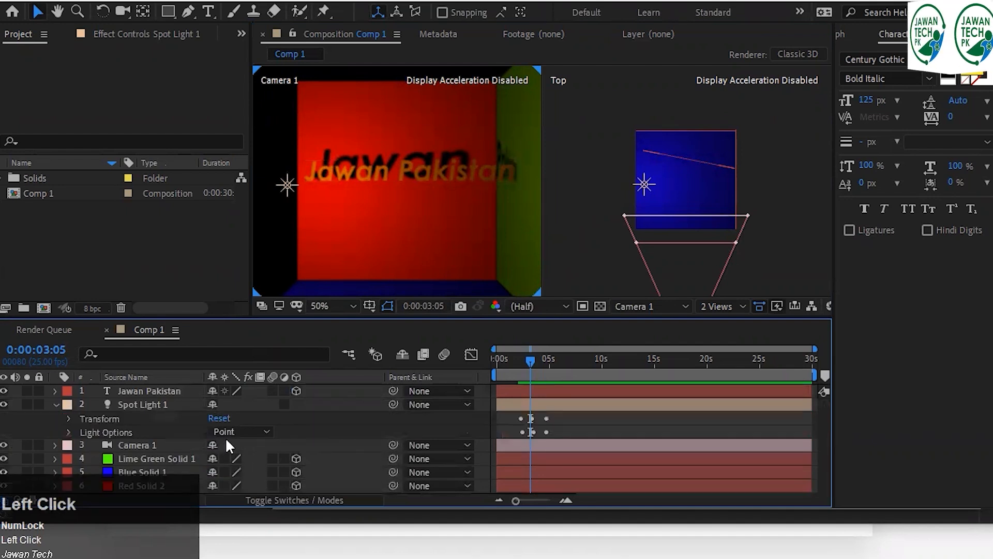
pyautogui.click(260, 433)
pyautogui.click(266, 449)
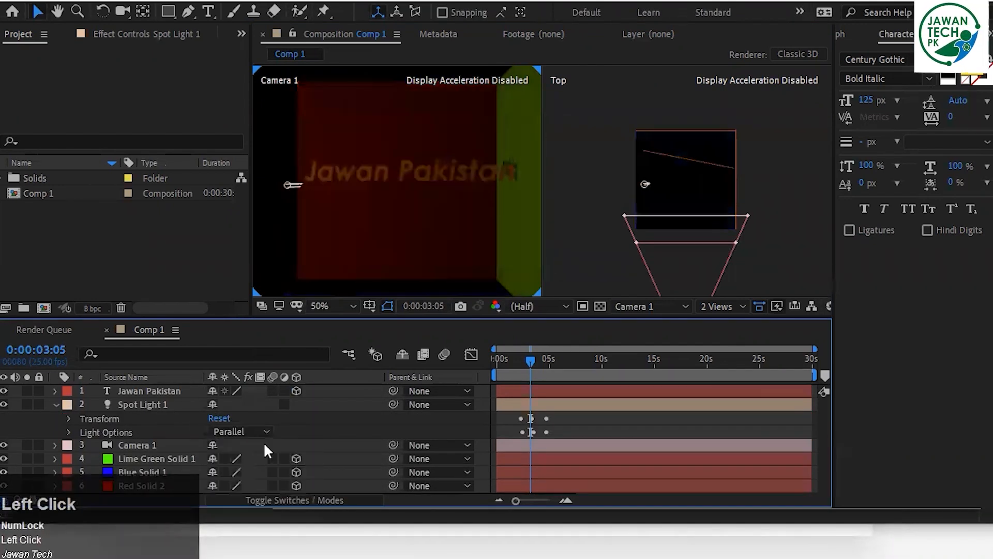
# Advance frame by frame to 0:00:04:05, examining how the parallel light illuminates the room and casts the text's shadow.
pyautogui.press('pagedown')
pyautogui.press('pagedown')
pyautogui.press('pagedown')
pyautogui.press('pagedown')
pyautogui.press('pagedown')
pyautogui.press('pagedown')
pyautogui.press('pagedown')
pyautogui.press('pagedown')
pyautogui.press('pagedown')
pyautogui.press('pagedown')
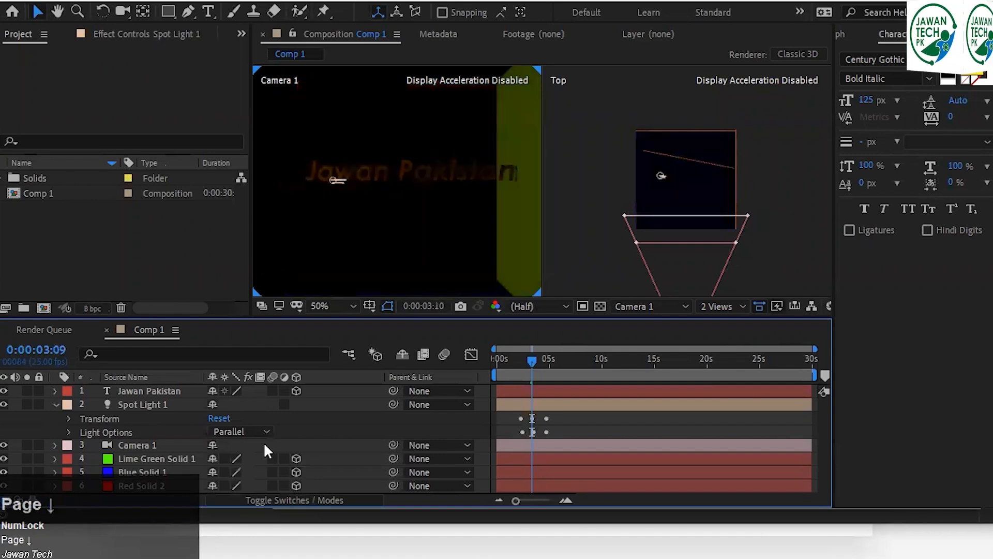
pyautogui.press('pagedown')
pyautogui.press('pagedown')
pyautogui.press('pagedown')
pyautogui.press('pagedown')
pyautogui.press('pagedown')
pyautogui.press('pagedown')
pyautogui.press('pagedown')
pyautogui.press('pagedown')
pyautogui.press('pagedown')
pyautogui.press('pagedown')
pyautogui.press('pagedown')
pyautogui.press('pagedown')
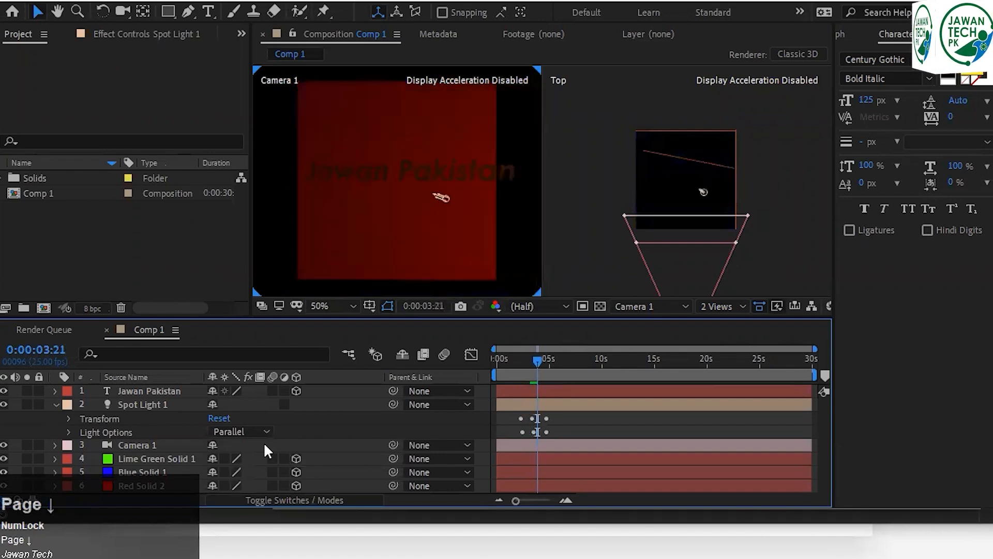
pyautogui.press('pagedown')
pyautogui.press('pagedown')
pyautogui.press('pagedown')
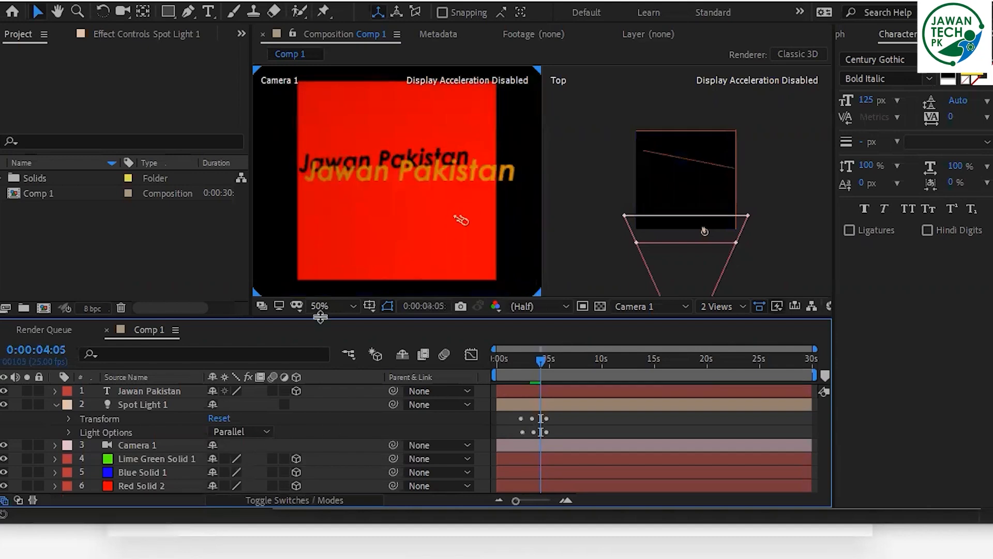
# Set Spot Light 1's light type to Spot.
pyautogui.hotkey('alt', 'Tab')
pyautogui.hotkey('alt', 'Tab')
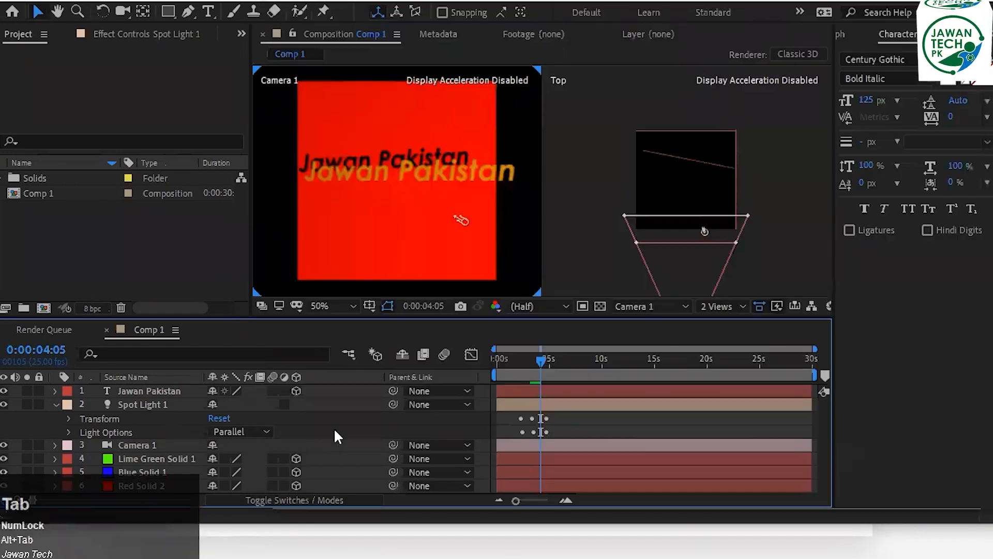
pyautogui.click(252, 433)
pyautogui.click(244, 466)
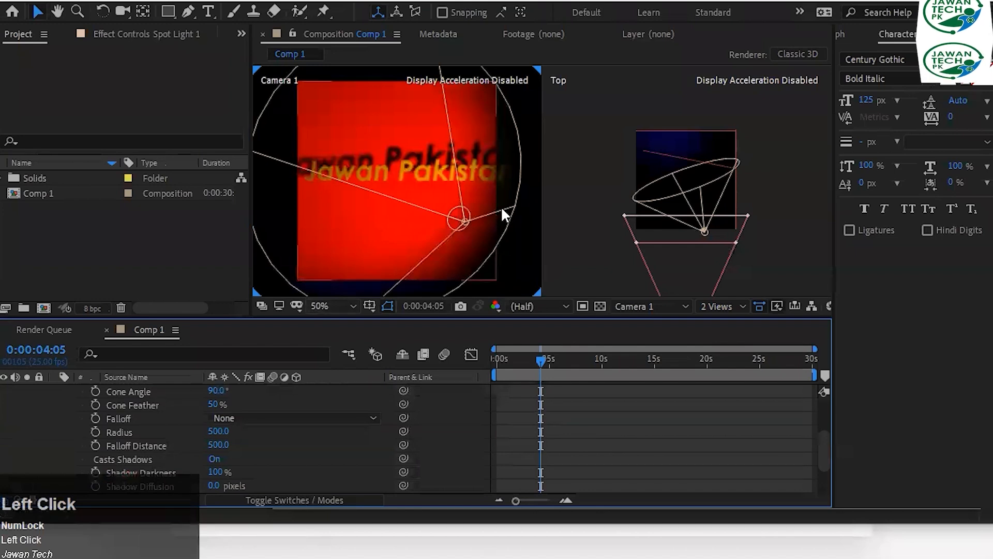
# Move forward to 0:00:04:10 and back to 0:00:04:04, examining how the spot light's cone covers the text and wall.
pyautogui.press('pagedown')
pyautogui.press('pagedown')
pyautogui.press('pagedown')
pyautogui.press('pagedown')
pyautogui.press('pagedown')
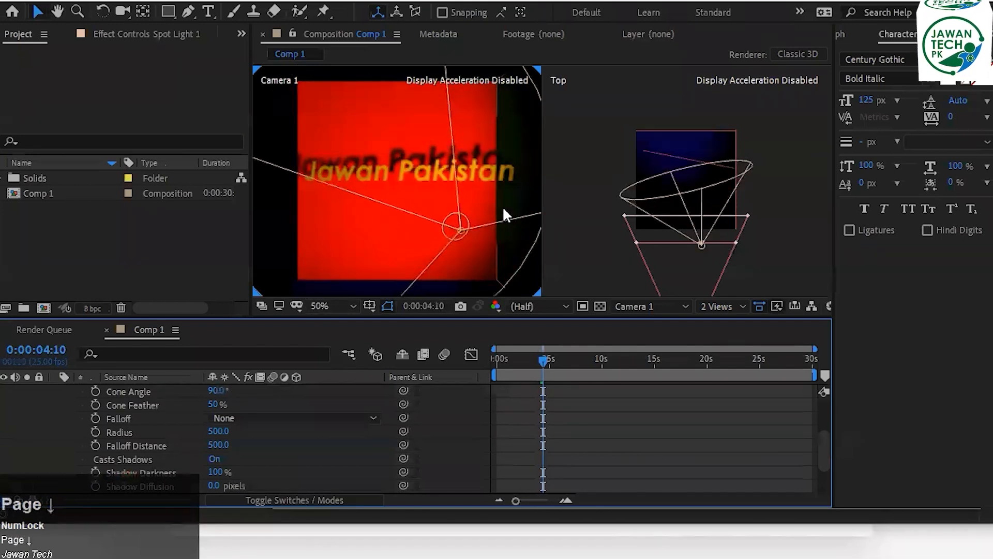
pyautogui.press('pageup')
pyautogui.press('pageup')
pyautogui.press('pageup')
pyautogui.press('pageup')
pyautogui.press('pageup')
pyautogui.press('pageup')
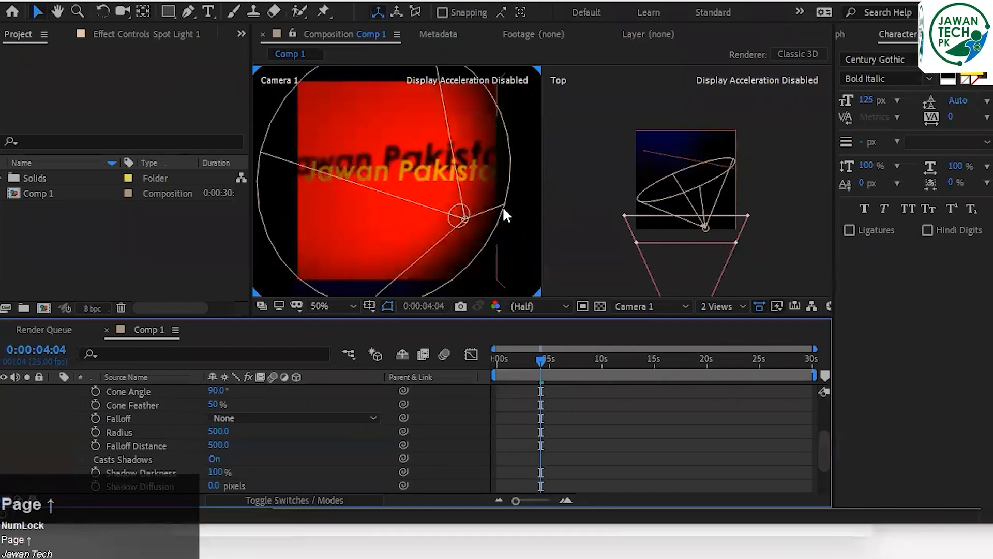
# Advance frame by frame past 0:00:05:00, examining how the spot light's cone spreads across the text and walls.
pyautogui.scroll(-2, 504, 209)
pyautogui.press('pagedown')
pyautogui.press('pagedown')
pyautogui.press('pagedown')
pyautogui.press('pagedown')
pyautogui.press('pagedown')
pyautogui.press('pagedown')
pyautogui.press('pagedown')
pyautogui.press('pagedown')
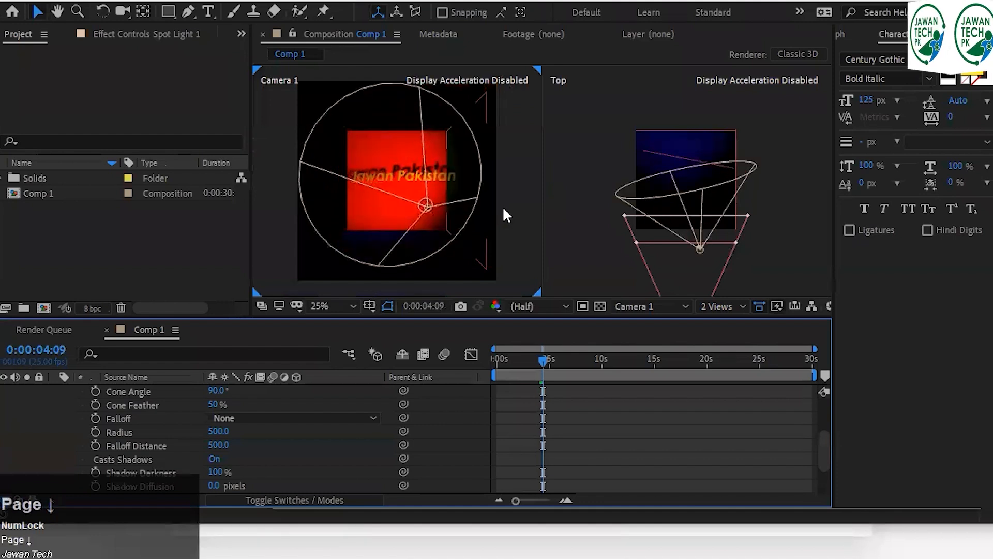
pyautogui.press('pagedown')
pyautogui.press('pagedown')
pyautogui.press('pagedown')
pyautogui.press('pagedown')
pyautogui.press('pagedown')
pyautogui.press('pagedown')
pyautogui.press('pagedown')
pyautogui.press('pagedown')
pyautogui.press('pagedown')
pyautogui.press('pagedown')
pyautogui.press('pagedown')
pyautogui.press('pagedown')
pyautogui.press('pagedown')
pyautogui.press('pagedown')
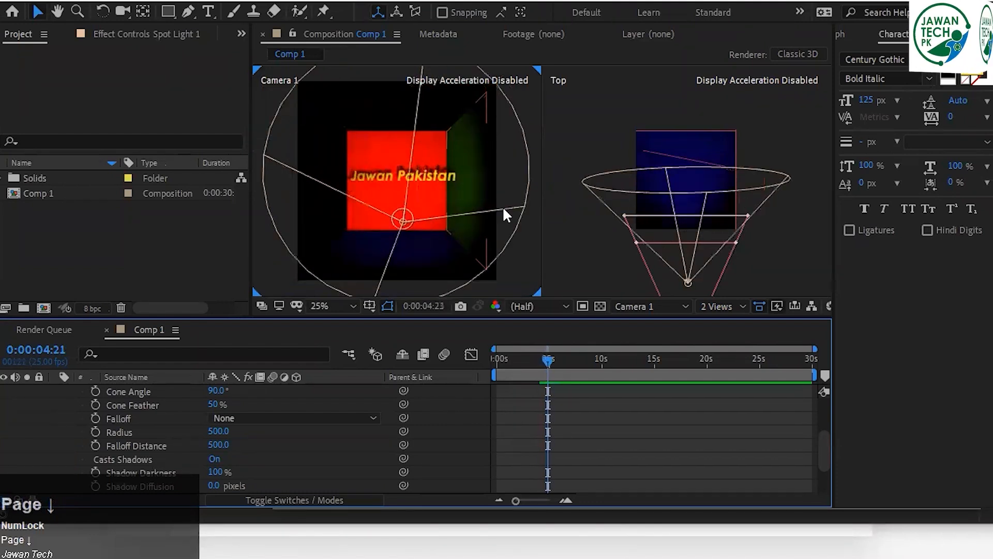
pyautogui.press('pagedown')
# Step back frame by frame past 0:00:04:00, examining how the cone and the text's shadow change.
pyautogui.press('pageup')
pyautogui.press('pageup')
pyautogui.press('pageup')
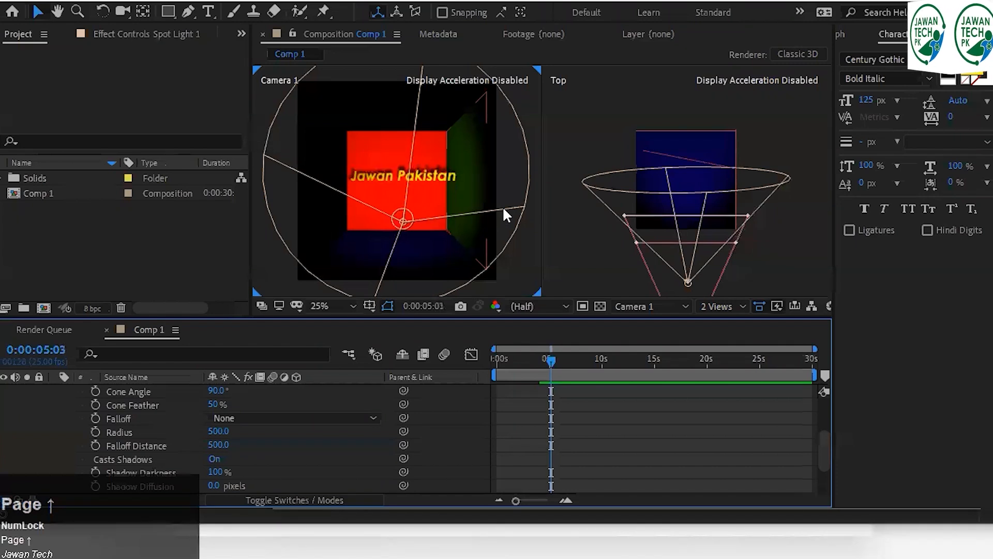
pyautogui.press('pageup')
pyautogui.press('pageup')
pyautogui.press('pageup')
pyautogui.press('pageup')
pyautogui.press('pageup')
pyautogui.press('pageup')
pyautogui.press('pageup')
pyautogui.press('pageup')
pyautogui.press('pageup')
pyautogui.press('pageup')
pyautogui.press('pageup')
pyautogui.press('pageup')
pyautogui.press('pageup')
pyautogui.press('pageup')
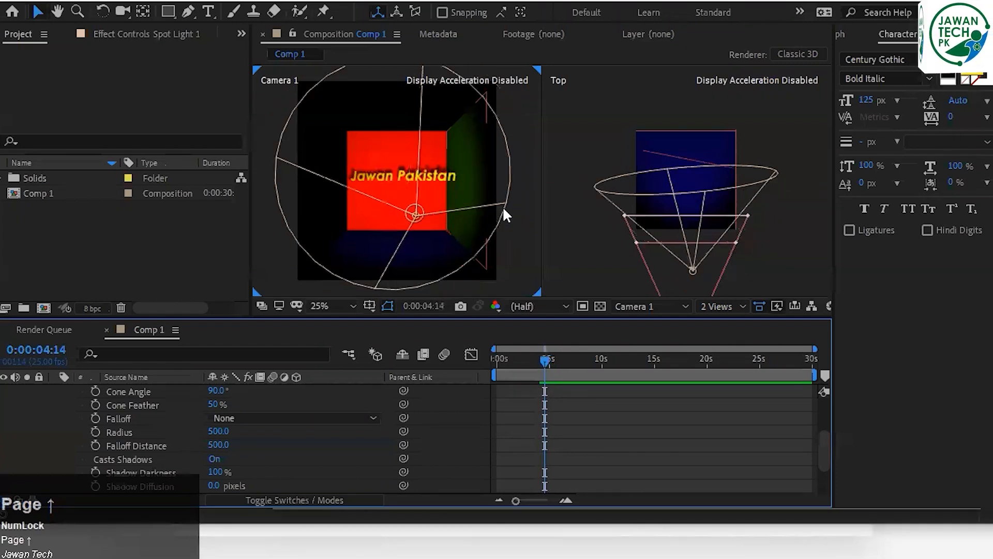
pyautogui.press('pageup')
pyautogui.press('pageup')
pyautogui.press('pageup')
pyautogui.press('pageup')
pyautogui.press('pageup')
pyautogui.press('pageup')
pyautogui.press('pageup')
pyautogui.press('pageup')
pyautogui.press('pageup')
pyautogui.press('pageup')
pyautogui.press('pageup')
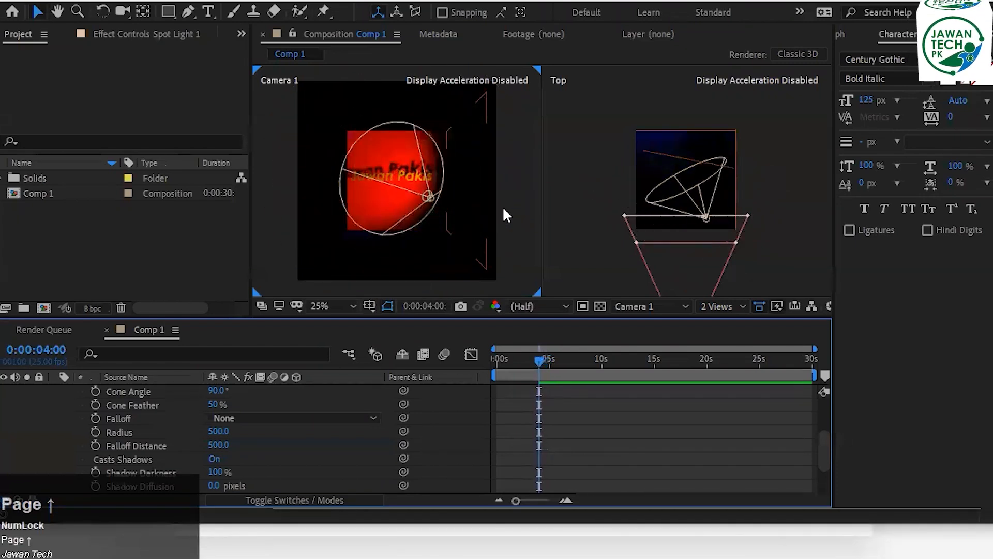
pyautogui.press('pageup')
pyautogui.press('pageup')
pyautogui.press('pageup')
pyautogui.press('pageup')
pyautogui.press('pageup')
# Step forward to 0:00:04:08, examining the spot light's edge and the text's shadow on the red wall.
pyautogui.press('pagedown')
pyautogui.press('pagedown')
pyautogui.press('pagedown')
pyautogui.press('pagedown')
pyautogui.press('pagedown')
pyautogui.press('pagedown')
pyautogui.press('pagedown')
pyautogui.press('pagedown')
pyautogui.press('pagedown')
pyautogui.press('pagedown')
pyautogui.press('pagedown')
pyautogui.press('pagedown')
pyautogui.press('pagedown')
pyautogui.press('pagedown')
pyautogui.press('pagedown')
pyautogui.press('pagedown')
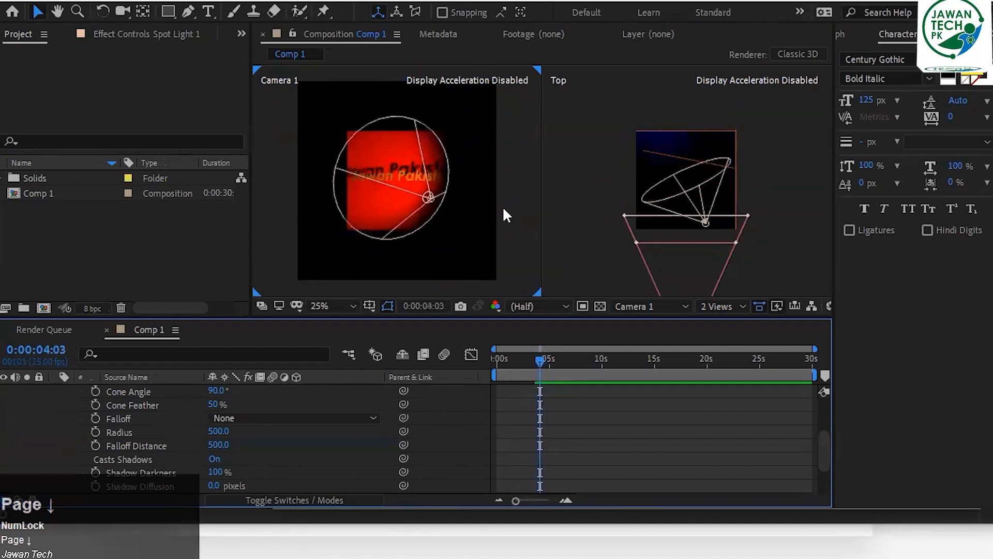
# Set Spot Light 1's cone feather to 0%.
pyautogui.scroll(3, 99, 438)
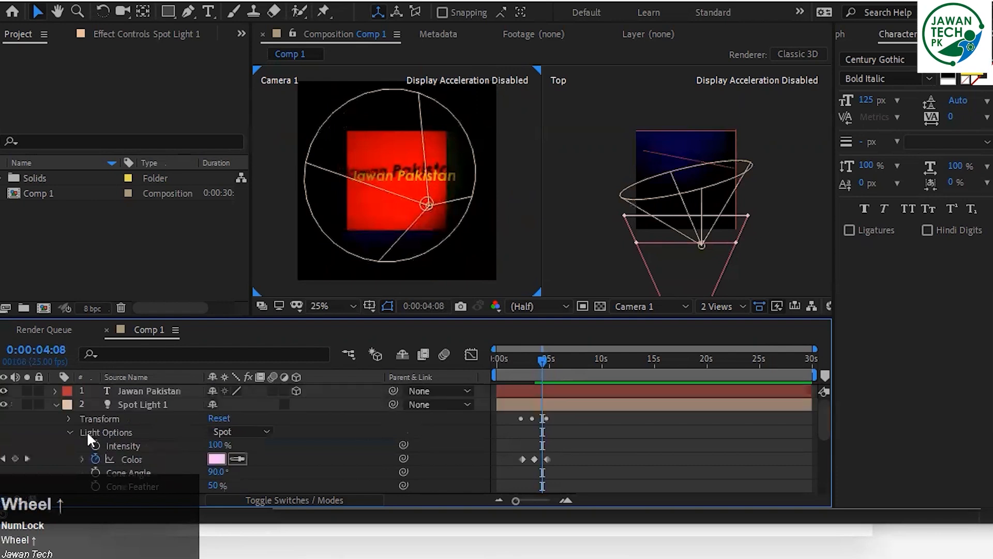
pyautogui.click(69, 431)
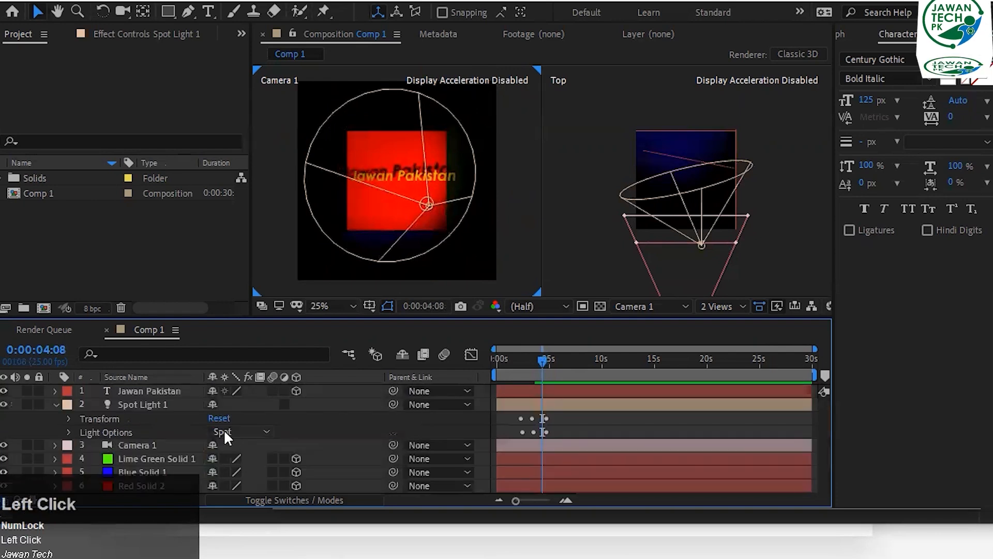
pyautogui.scroll(-2, 238, 422)
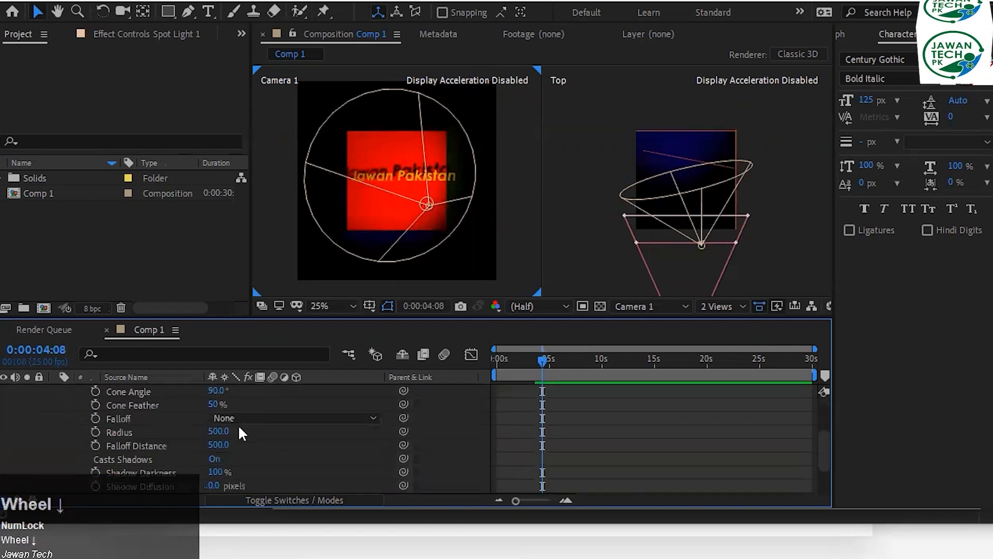
pyautogui.scroll(1, 238, 424)
pyautogui.click(230, 391)
pyautogui.moveTo(217, 444); pyautogui.dragTo(181, 451)
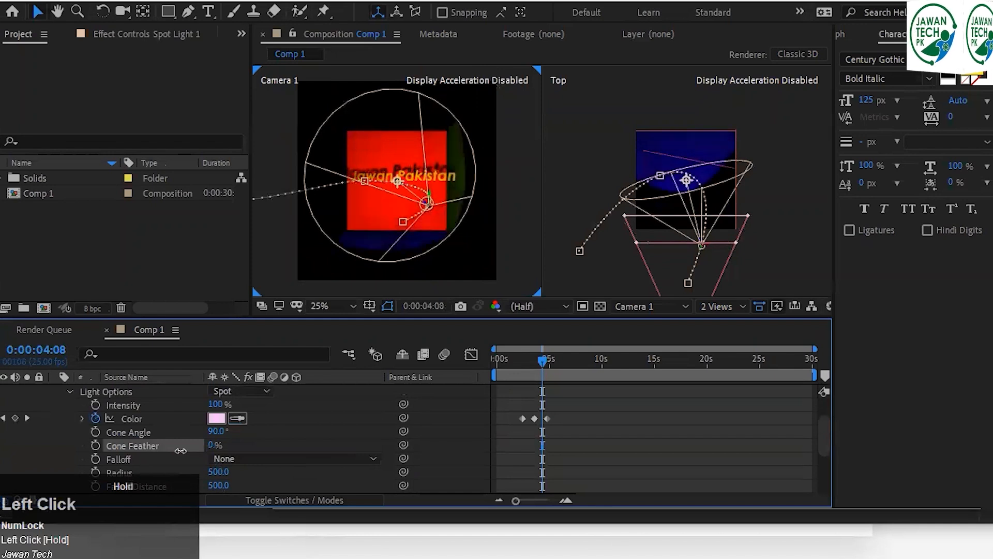
# Step forward through the light animation and back to 0:00:04:11, examining the edge of the unfeathered light cone.
pyautogui.press('pagedown')
pyautogui.press('pagedown')
pyautogui.press('pagedown')
pyautogui.press('pagedown')
pyautogui.press('pagedown')
pyautogui.press('pagedown')
pyautogui.press('pagedown')
pyautogui.press('pagedown')
pyautogui.press('pagedown')
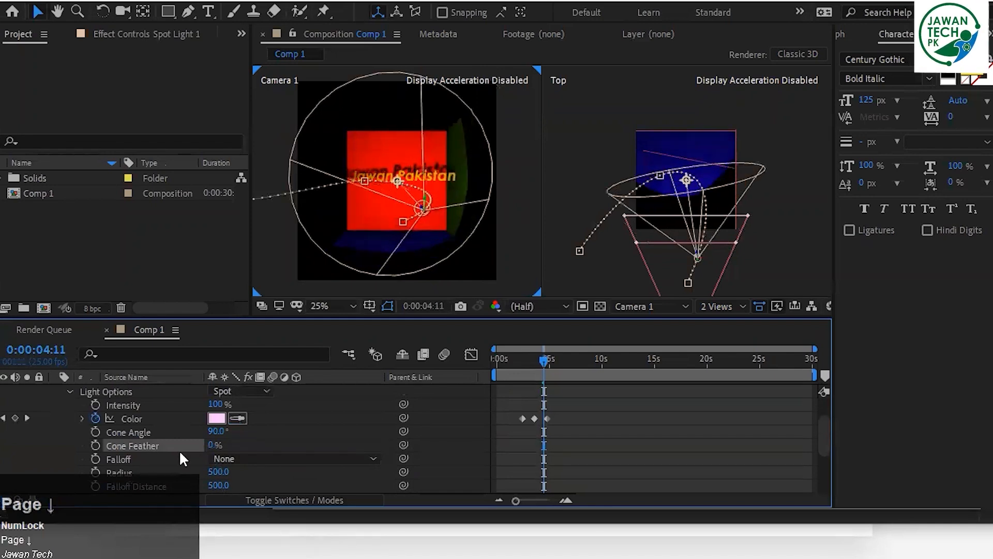
pyautogui.press('pagedown')
pyautogui.press('pagedown')
pyautogui.press('pagedown')
pyautogui.press('pagedown')
pyautogui.press('pagedown')
pyautogui.press('pagedown')
pyautogui.press('pagedown')
pyautogui.press('pagedown')
pyautogui.press('pagedown')
pyautogui.press('pagedown')
pyautogui.press('pagedown')
pyautogui.press('pageup')
pyautogui.press('pageup')
pyautogui.press('pageup')
pyautogui.press('pageup')
pyautogui.press('pageup')
pyautogui.press('pageup')
pyautogui.press('pageup')
pyautogui.press('pageup')
pyautogui.press('pageup')
pyautogui.press('pageup')
pyautogui.press('pageup')
pyautogui.press('pageup')
pyautogui.press('pageup')
pyautogui.press('pageup')
pyautogui.press('pageup')
pyautogui.press('pageup')
pyautogui.press('pageup')
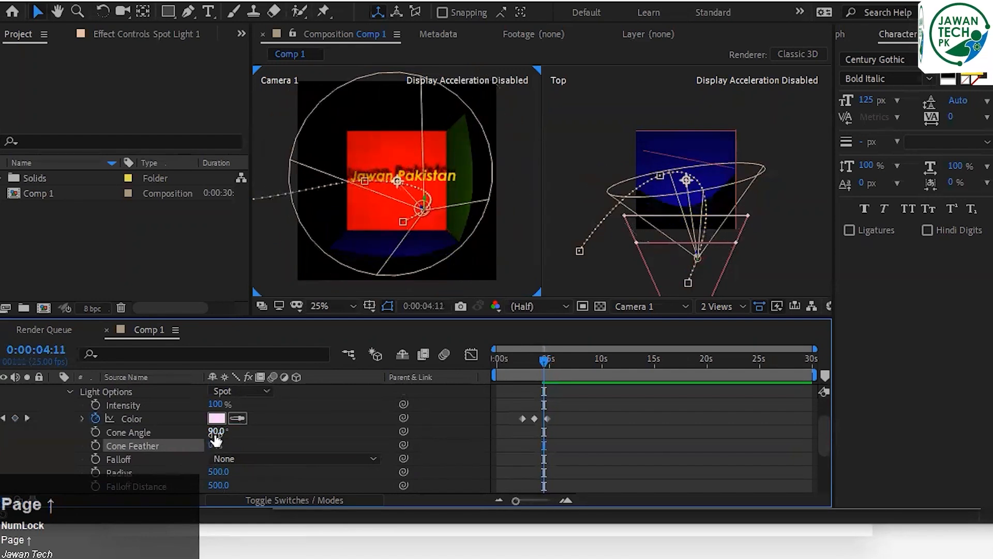
# Try a cone angle of 100° for Spot Light 1.
pyautogui.moveTo(216, 434)
pyautogui.mouseDown()
pyautogui.moveTo(274, 432)
pyautogui.moveTo(181, 432)
pyautogui.moveTo(211, 438)
pyautogui.mouseUp()
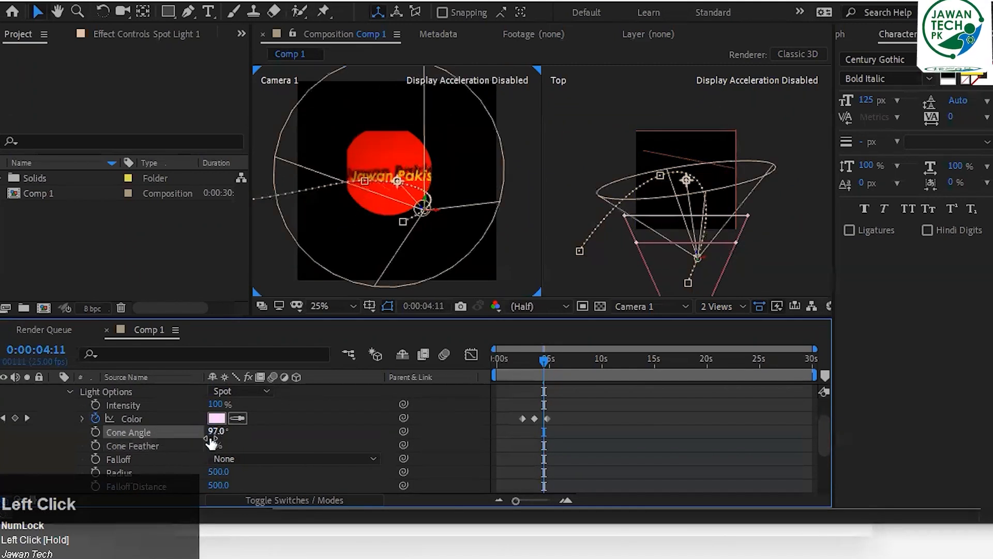
pyautogui.click(212, 437)
pyautogui.write('100')
pyautogui.press('Return')
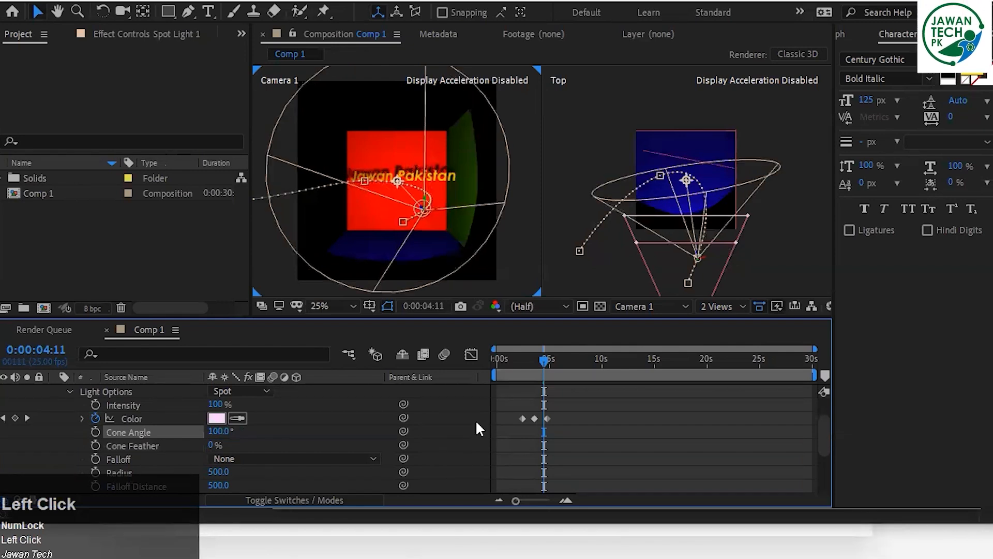
# Set Spot Light 1's cone angle to 70° and its cone feather to 50%.
pyautogui.click(216, 431)
pyautogui.write('70')
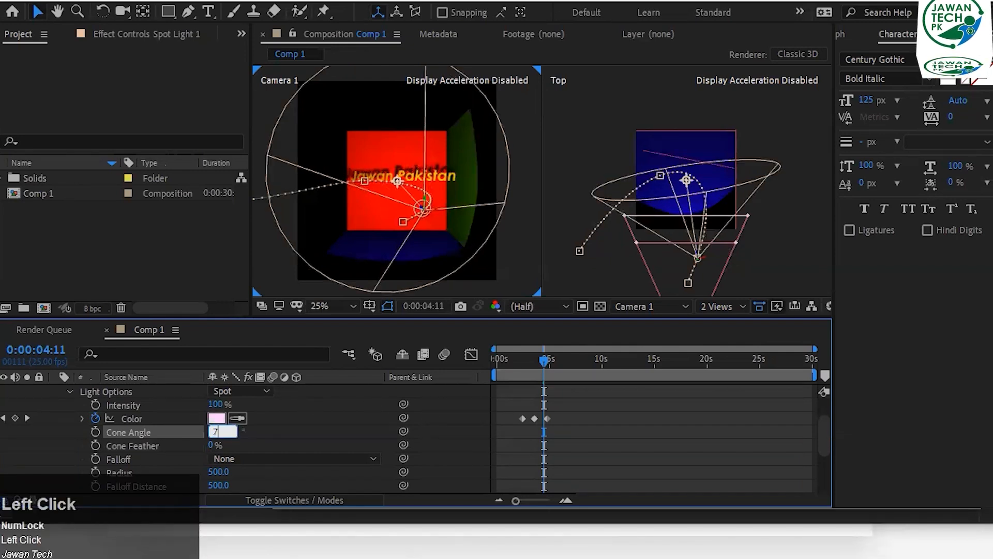
pyautogui.press('Return')
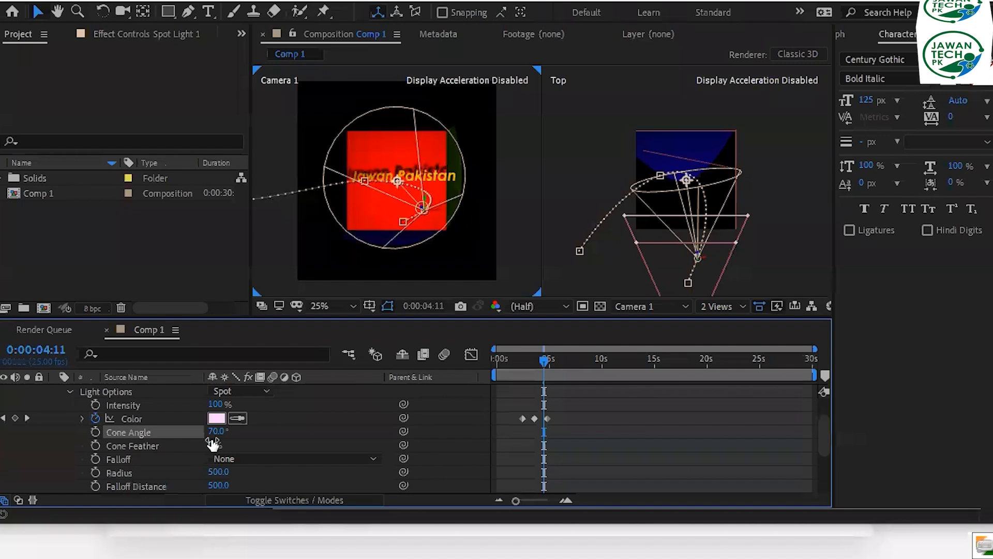
pyautogui.click(212, 445)
pyautogui.press('Return')
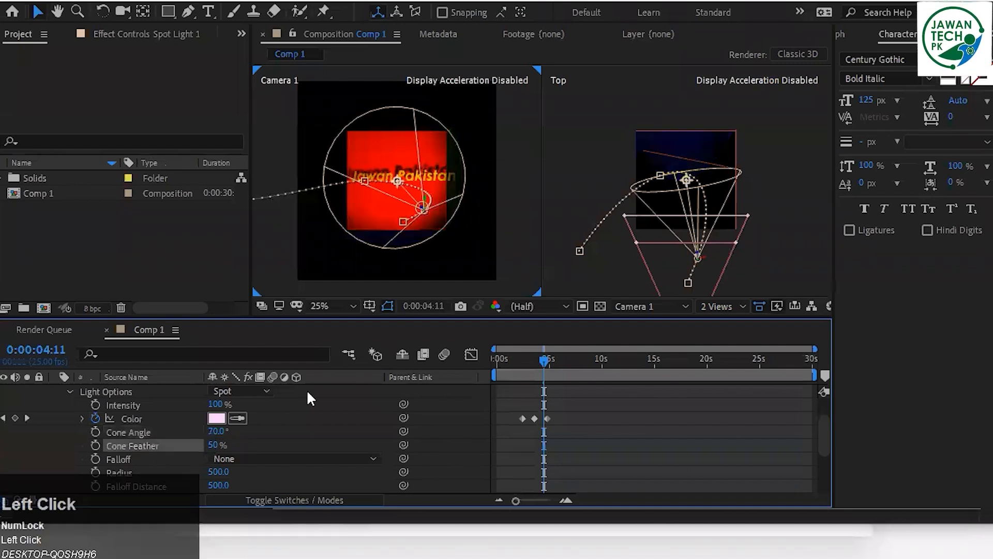
# Try the Smooth falloff and the Inverse Square Clamped falloff on Spot Light 1.
pyautogui.click(334, 459)
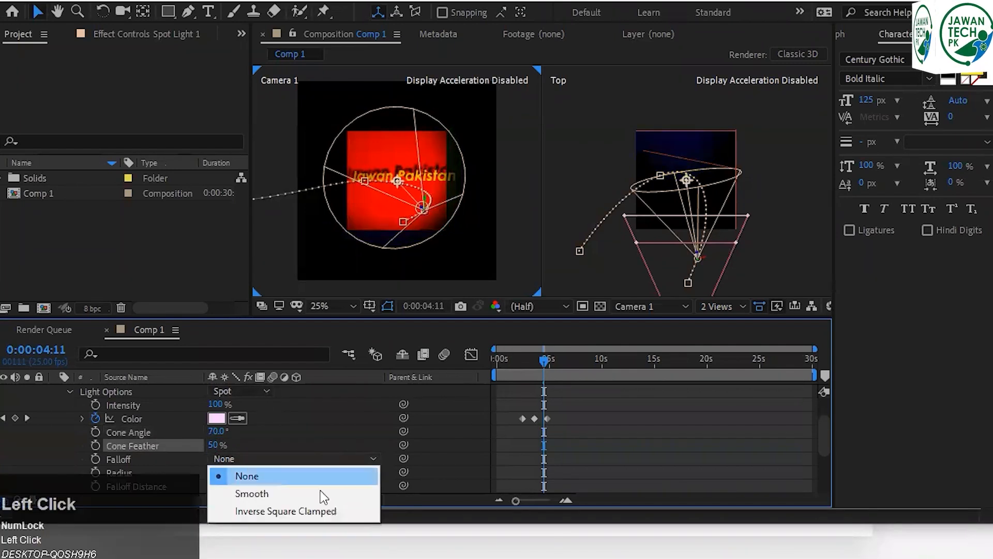
pyautogui.click(324, 494)
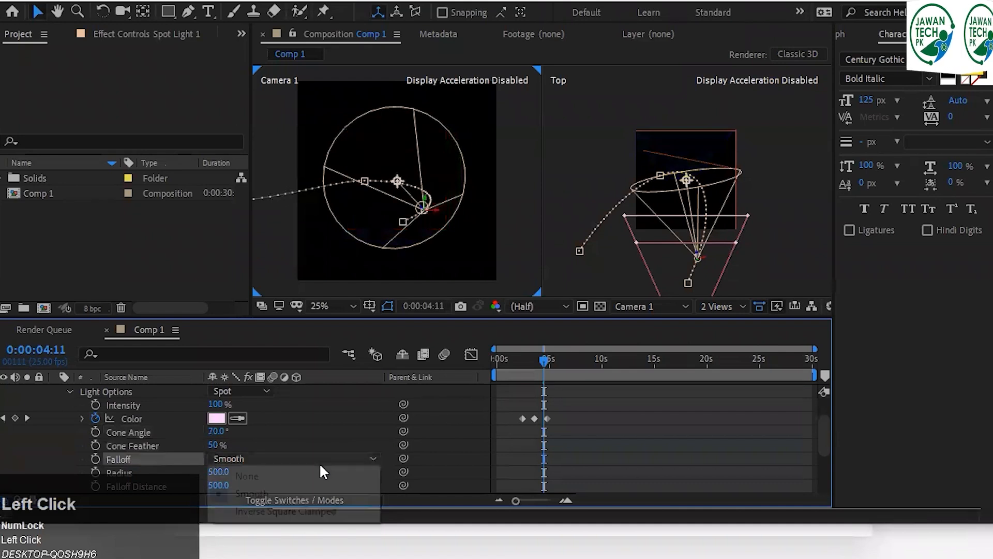
pyautogui.click(310, 509)
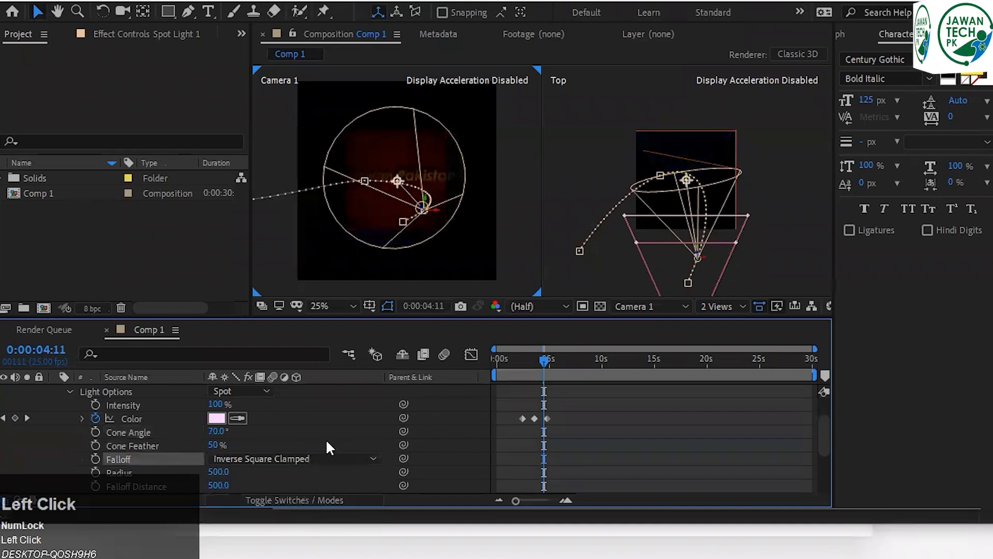
# Step forward and back to 0:00:04:09, examining how the Inverse Square Clamped falloff lights the text and wall.
pyautogui.press('pagedown')
pyautogui.press('pagedown')
pyautogui.press('pagedown')
pyautogui.press('pagedown')
pyautogui.press('pagedown')
pyautogui.press('pagedown')
pyautogui.press('pagedown')
pyautogui.press('pagedown')
pyautogui.press('pagedown')
pyautogui.press('pagedown')
pyautogui.press('pageup')
pyautogui.press('pageup')
pyautogui.press('pageup')
pyautogui.press('pageup')
pyautogui.press('pageup')
pyautogui.press('pageup')
pyautogui.press('pageup')
pyautogui.press('pageup')
pyautogui.press('pageup')
pyautogui.press('pageup')
pyautogui.press('pageup')
pyautogui.press('pageup')
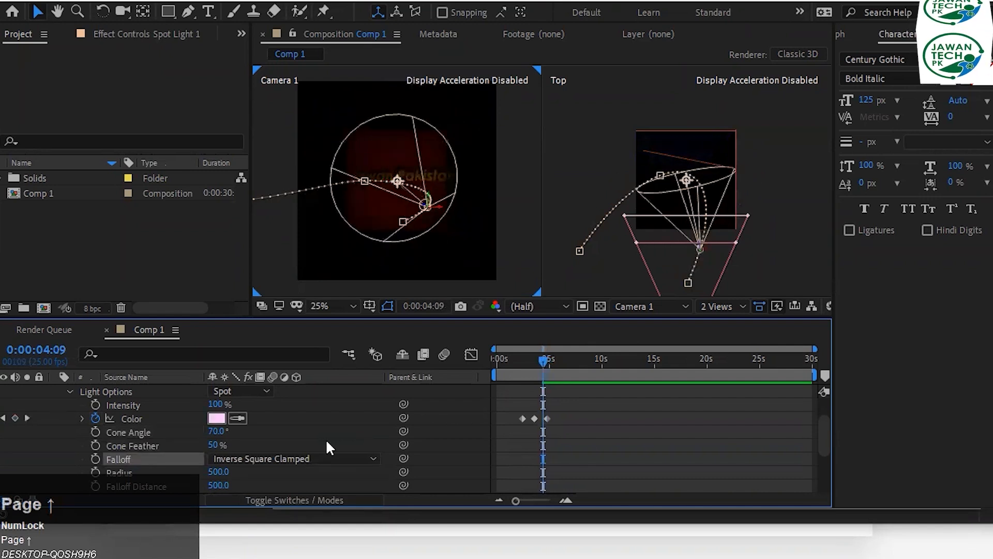
# Set Spot Light 1's falloff back to None.
pyautogui.scroll(-1, 223, 450)
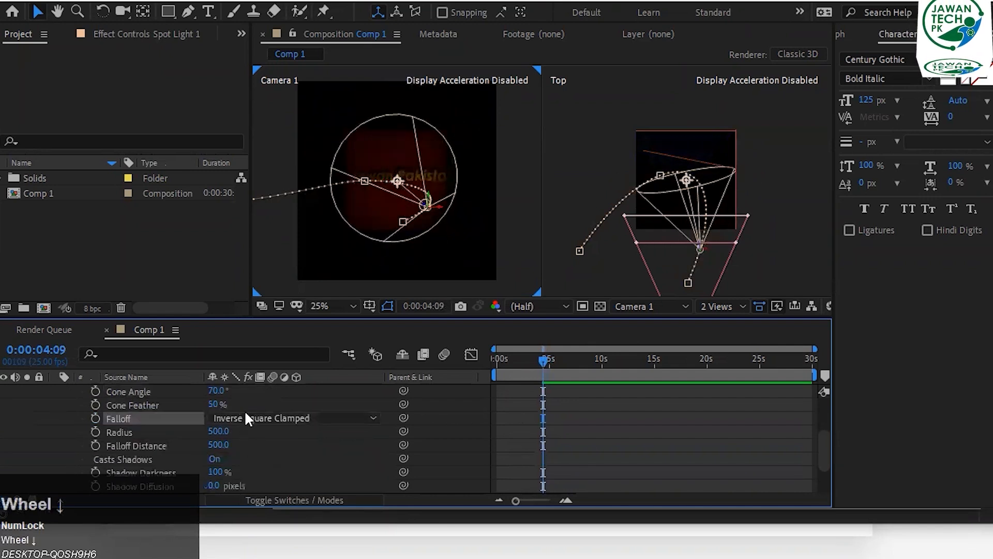
pyautogui.click(246, 417)
pyautogui.click(247, 435)
# Try a larger radius for Spot Light 1 and undo the change.
pyautogui.click(219, 432)
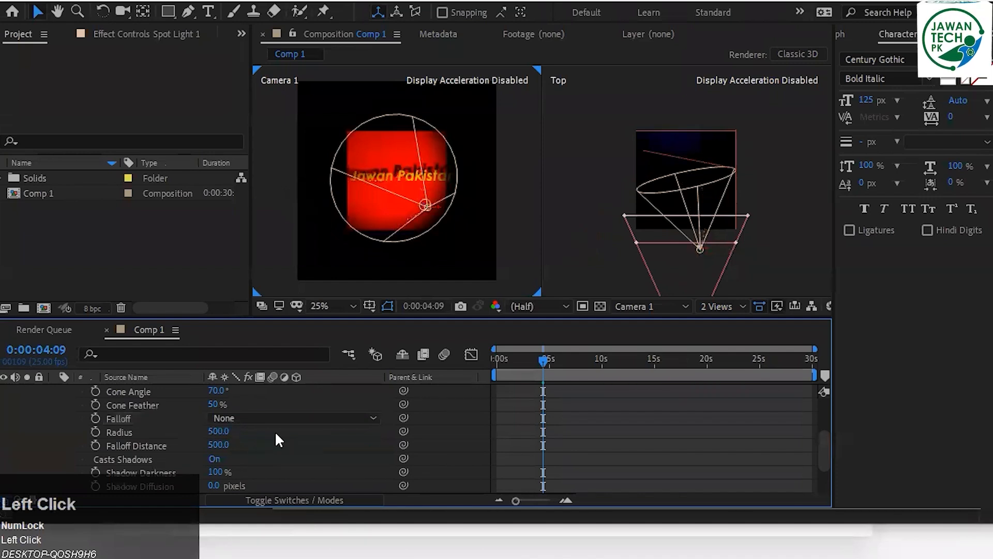
pyautogui.moveTo(222, 433); pyautogui.dragTo(334, 430)
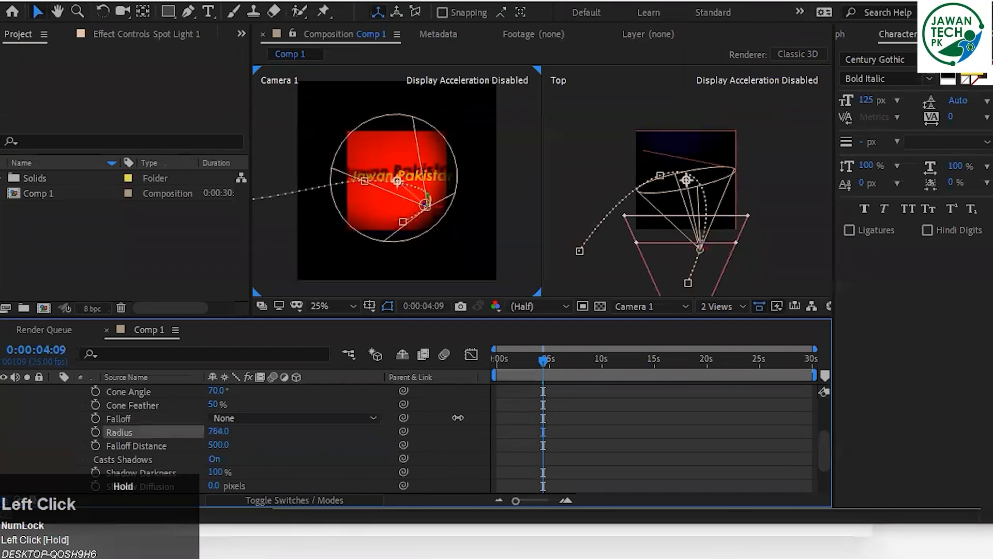
pyautogui.hotkey('ctrl', 'z')
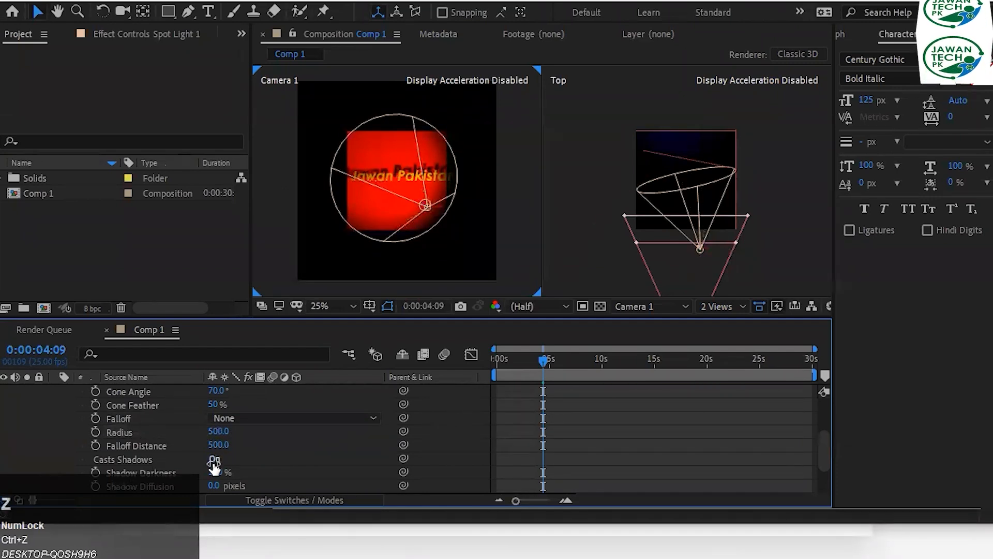
# Turn off shadow casting for Spot Light 1.
pyautogui.scroll(-1, 246, 461)
pyautogui.click(214, 418)
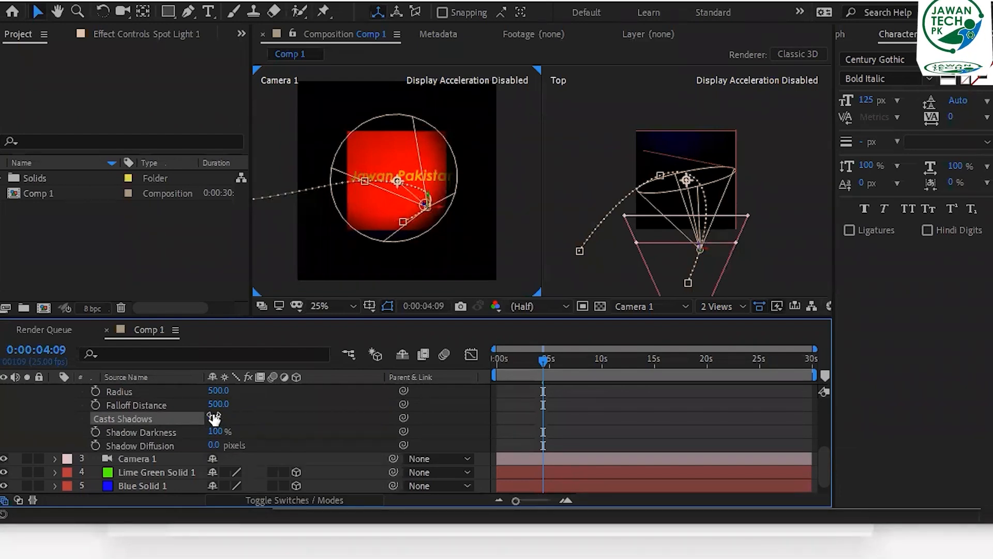
# Turn shadow casting on for Spot Light 1 and set its shadow darkness to 50%.
pyautogui.click(214, 417)
pyautogui.click(213, 432)
pyautogui.write('50')
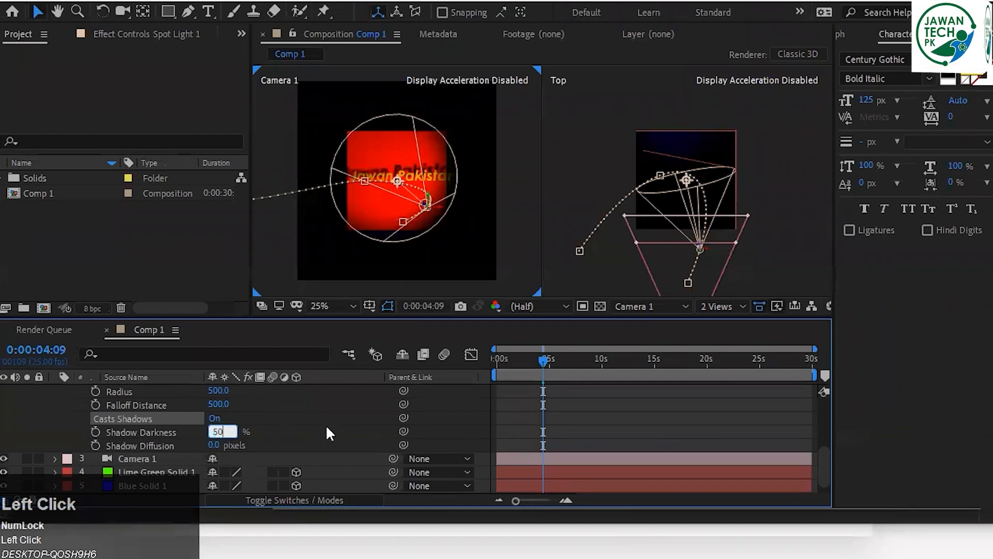
pyautogui.press('Return')
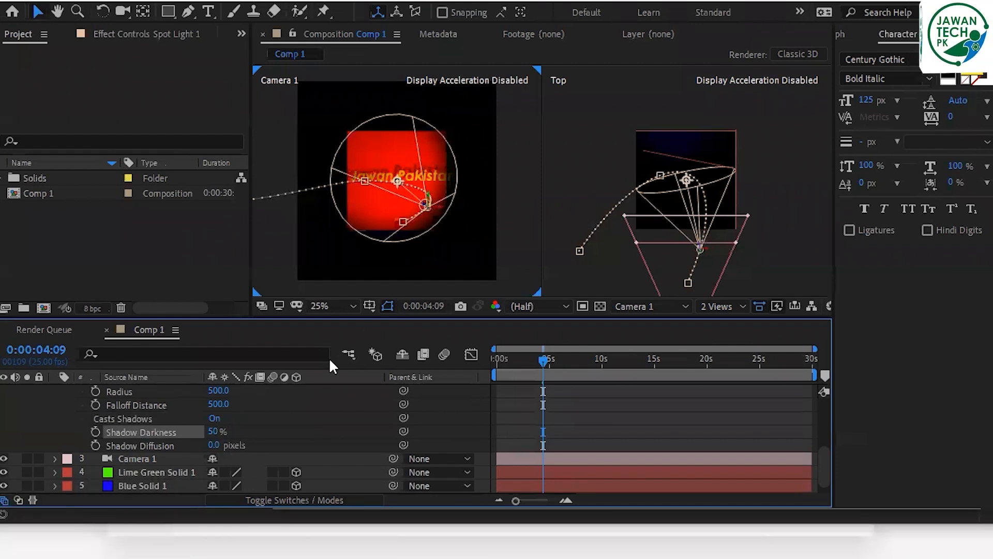
# Step forward and back through the frames to 0:00:04:10, examining how the lighter text shadow falls on the red wall.
pyautogui.press('pagedown')
pyautogui.press('pagedown')
pyautogui.press('pagedown')
pyautogui.press('pagedown')
pyautogui.press('pagedown')
pyautogui.press('pagedown')
pyautogui.press('pagedown')
pyautogui.press('pagedown')
pyautogui.press('pagedown')
pyautogui.press('pageup')
pyautogui.press('pageup')
pyautogui.press('pageup')
pyautogui.press('pageup')
pyautogui.press('pageup')
pyautogui.press('pageup')
pyautogui.press('pageup')
pyautogui.press('pageup')
pyautogui.press('pageup')
pyautogui.press('pageup')
pyautogui.press('pageup')
pyautogui.press('pageup')
pyautogui.press('pageup')
pyautogui.press('pageup')
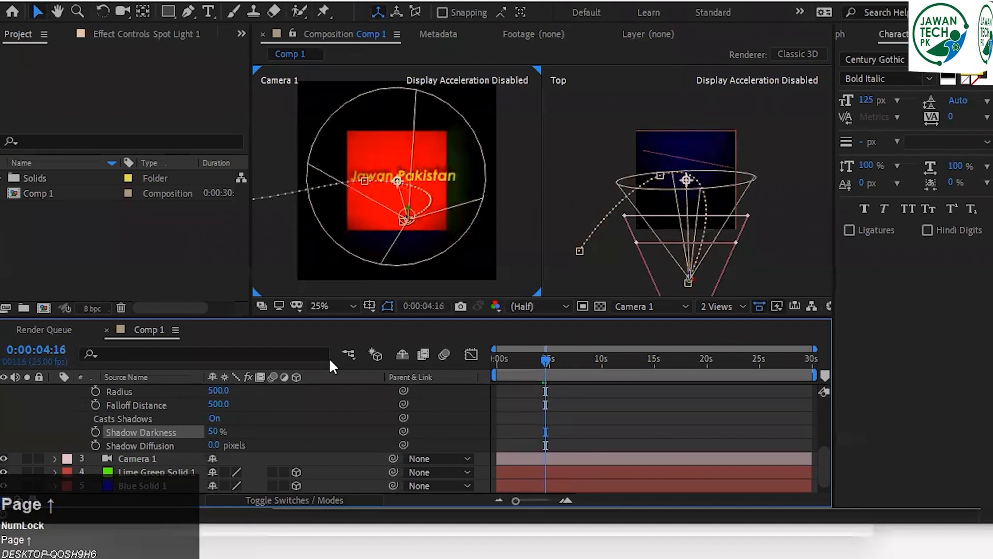
pyautogui.press('pageup')
pyautogui.press('pageup')
pyautogui.press('pageup')
pyautogui.press('pageup')
pyautogui.press('pageup')
pyautogui.press('pageup')
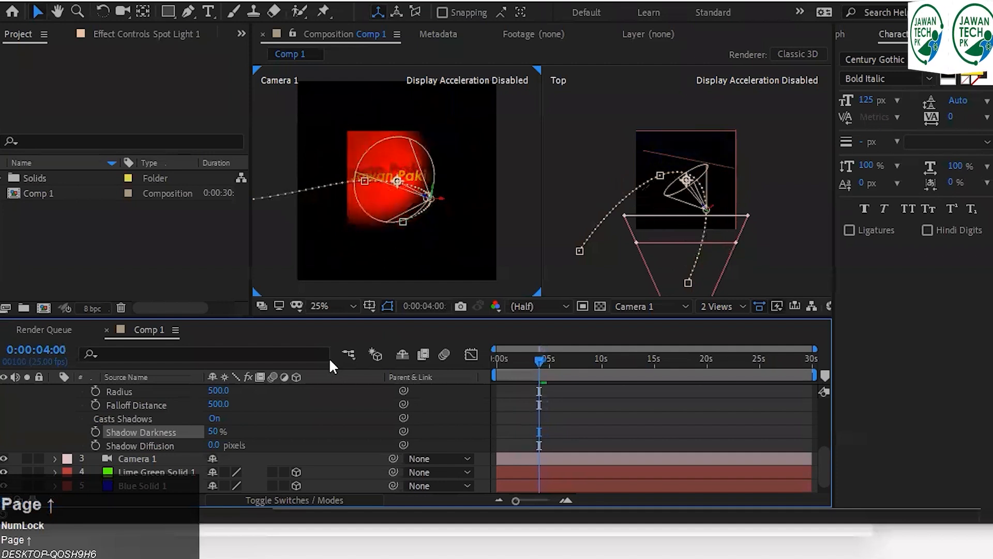
pyautogui.press('pagedown')
pyautogui.press('pagedown')
pyautogui.press('pagedown')
pyautogui.press('pagedown')
pyautogui.press('pagedown')
pyautogui.press('pagedown')
pyautogui.press('pagedown')
pyautogui.press('pagedown')
pyautogui.press('pagedown')
pyautogui.press('pagedown')
pyautogui.press('pagedown')
pyautogui.press('pagedown')
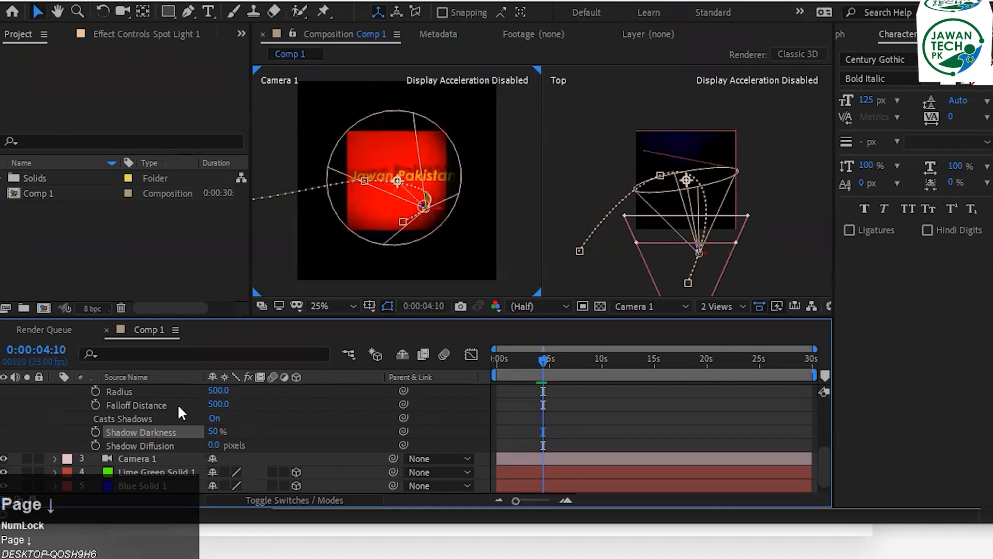
# Try a shadow diffusion of 5 pixels for Spot Light 1 and undo the change.
pyautogui.moveTo(213, 445); pyautogui.dragTo(315, 452)
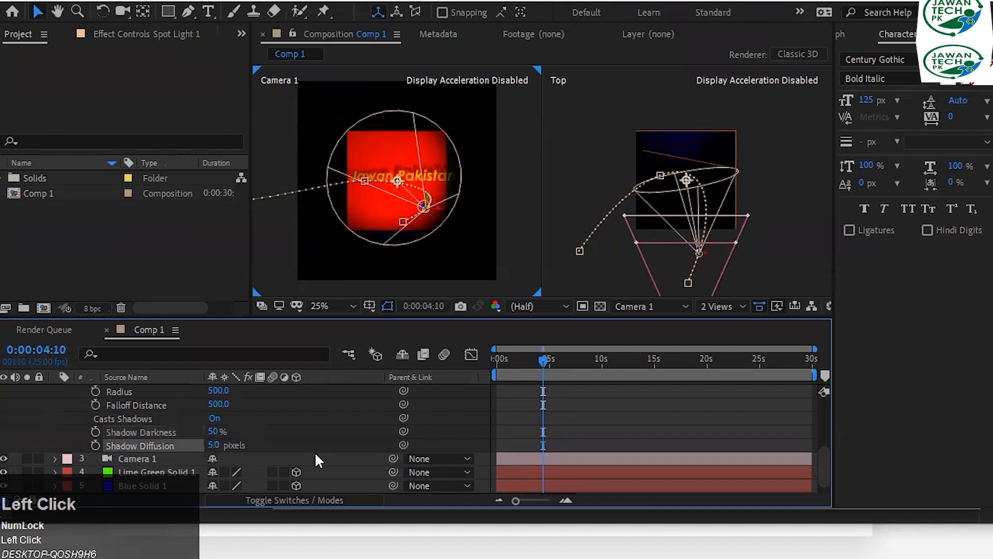
pyautogui.hotkey('ctrl', 'z')
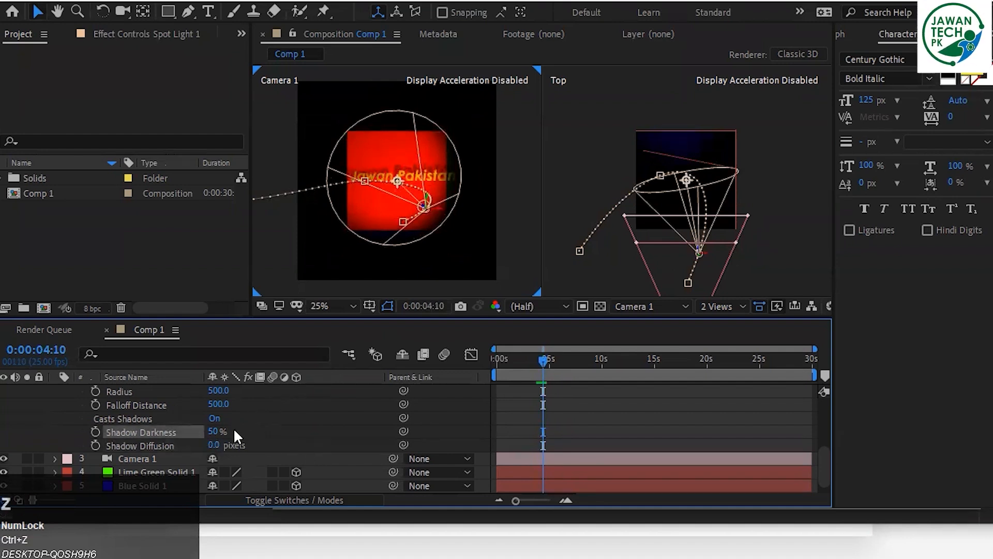
# Step forward from 0:00:02:13 to 0:00:04:20, examining how the Ambient light type colours the text and the whole room.
pyautogui.scroll(3, 234, 427)
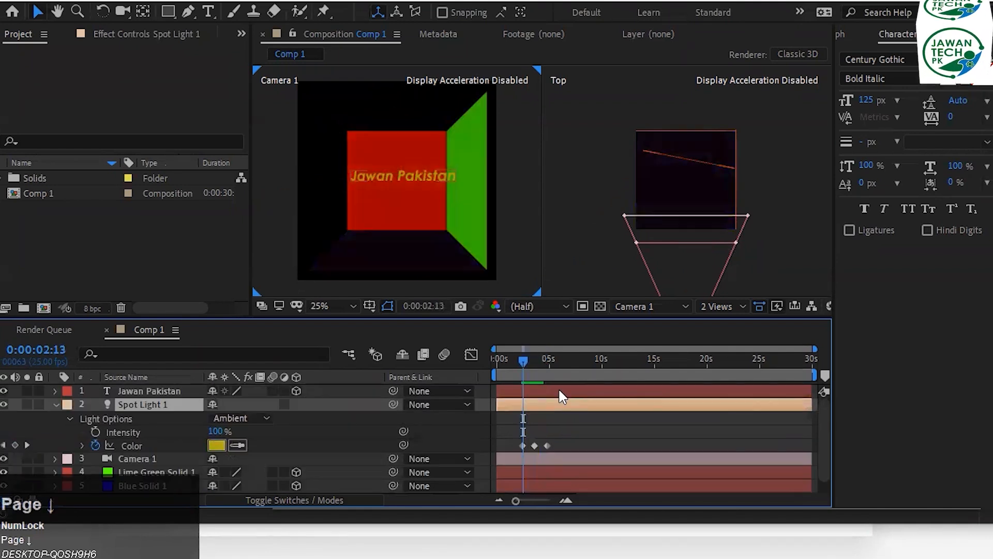
pyautogui.press('pagedown')
pyautogui.press('pagedown')
pyautogui.press('pagedown')
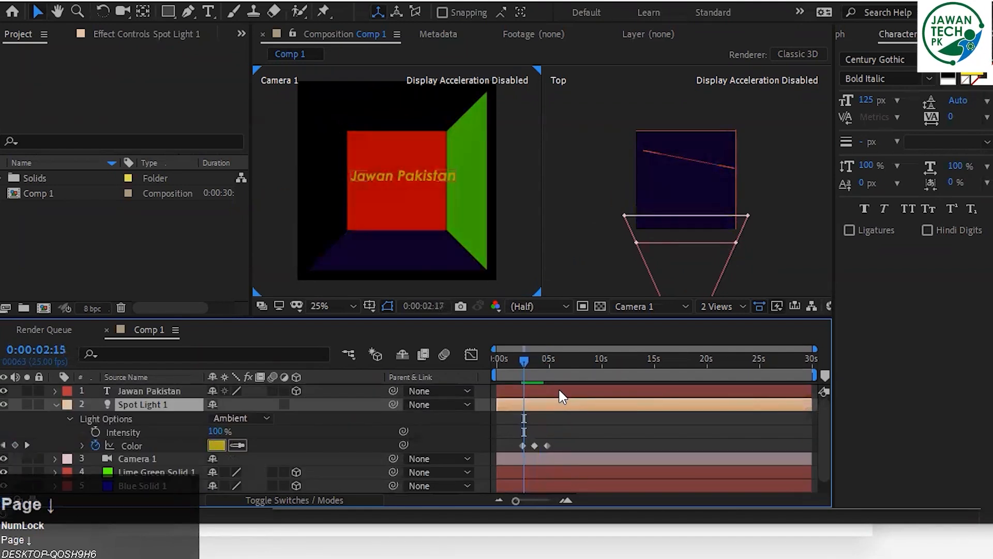
pyautogui.press('pagedown')
pyautogui.press('pagedown')
pyautogui.press('pagedown')
pyautogui.press('pagedown')
pyautogui.press('pagedown')
pyautogui.press('pagedown')
pyautogui.press('pagedown')
pyautogui.press('pagedown')
pyautogui.press('pagedown')
pyautogui.press('pagedown')
pyautogui.press('pagedown')
pyautogui.press('pagedown')
pyautogui.press('pagedown')
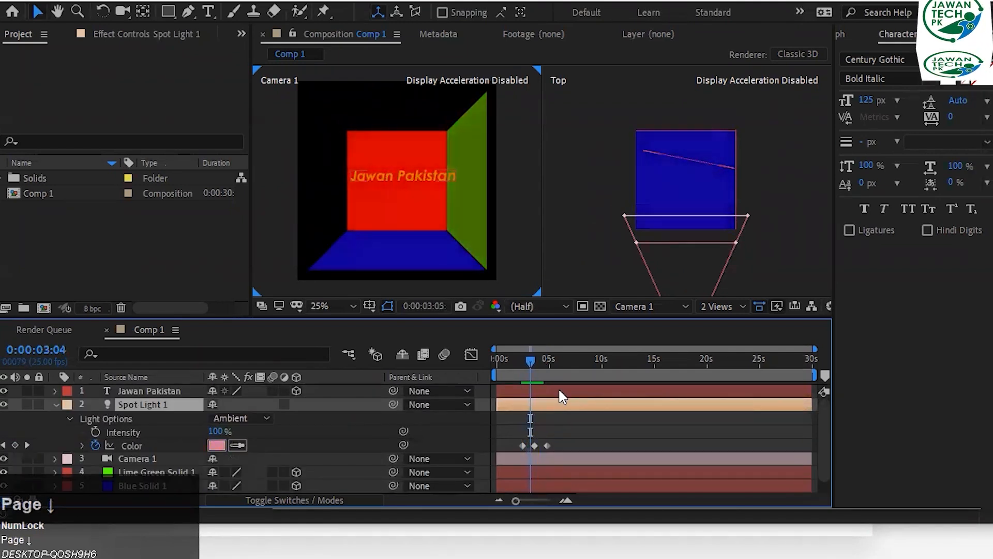
pyautogui.press('pagedown')
pyautogui.press('pagedown')
pyautogui.press('pagedown')
pyautogui.press('pagedown')
pyautogui.press('pagedown')
pyautogui.press('pagedown')
pyautogui.press('pagedown')
pyautogui.press('pagedown')
pyautogui.press('pagedown')
pyautogui.press('pagedown')
pyautogui.press('pagedown')
pyautogui.press('pagedown')
pyautogui.press('pagedown')
pyautogui.press('pagedown')
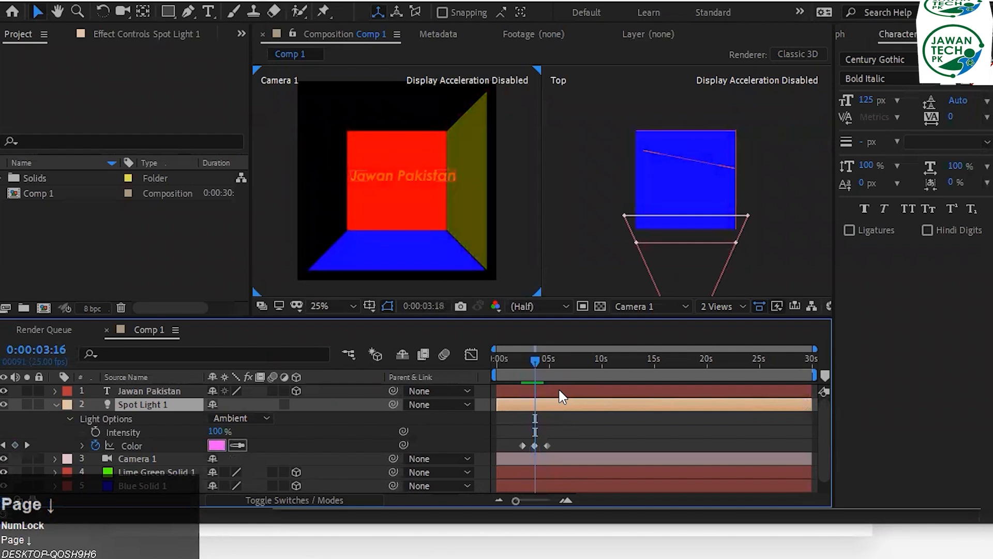
pyautogui.press('pagedown')
pyautogui.press('pagedown')
pyautogui.press('pagedown')
pyautogui.press('pagedown')
pyautogui.press('pagedown')
pyautogui.press('pagedown')
pyautogui.press('pagedown')
pyautogui.press('pagedown')
pyautogui.press('pagedown')
pyautogui.press('pagedown')
pyautogui.press('pagedown')
pyautogui.press('pagedown')
pyautogui.press('pagedown')
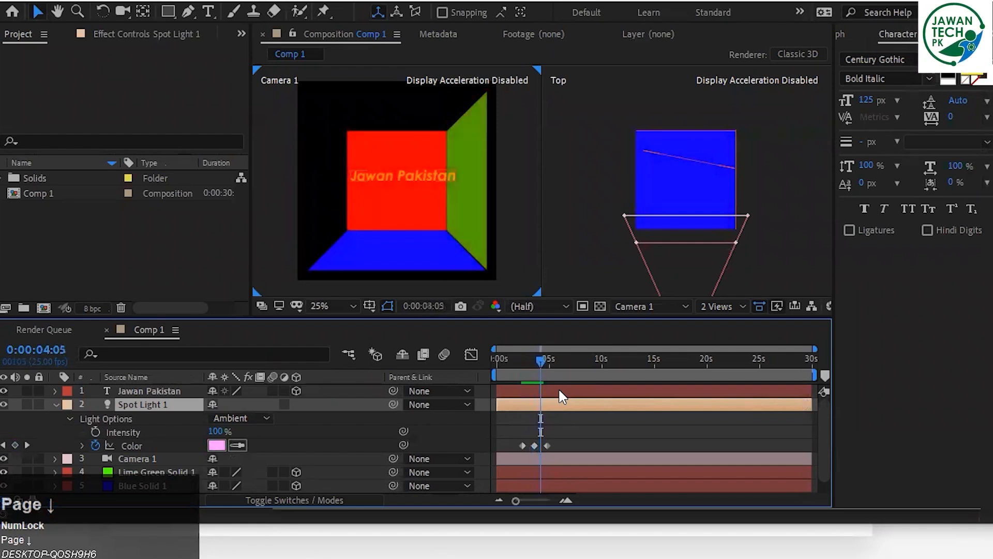
pyautogui.press('pagedown')
pyautogui.press('pagedown')
pyautogui.press('pagedown')
pyautogui.press('pagedown')
pyautogui.press('pagedown')
pyautogui.press('pagedown')
pyautogui.press('pagedown')
pyautogui.press('pagedown')
pyautogui.press('pagedown')
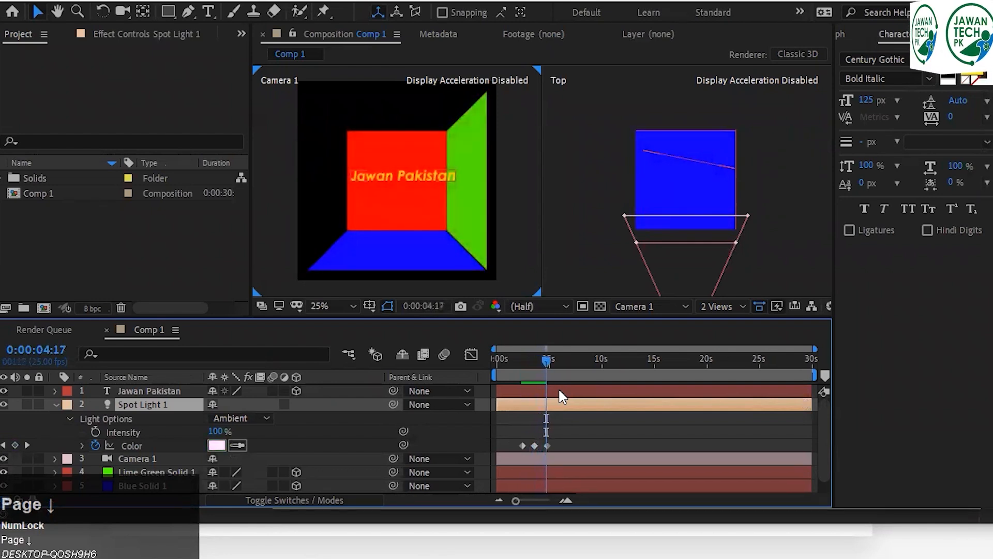
# Switch to the Class 18 notes in Notepad to check the Ambient Light entry, and return to After Effects.
pyautogui.hotkey('alt', 'Tab')
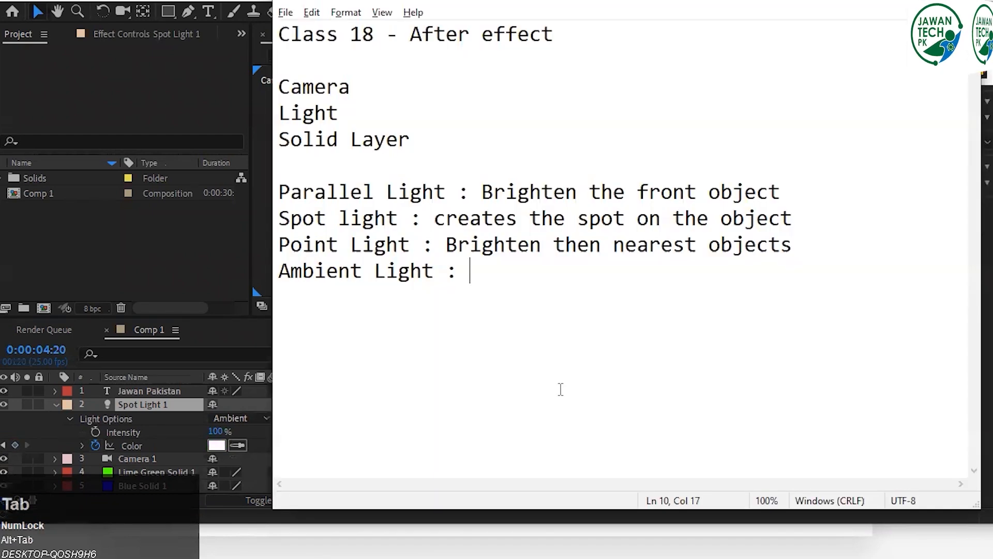
pyautogui.hotkey('alt', 'Tab')
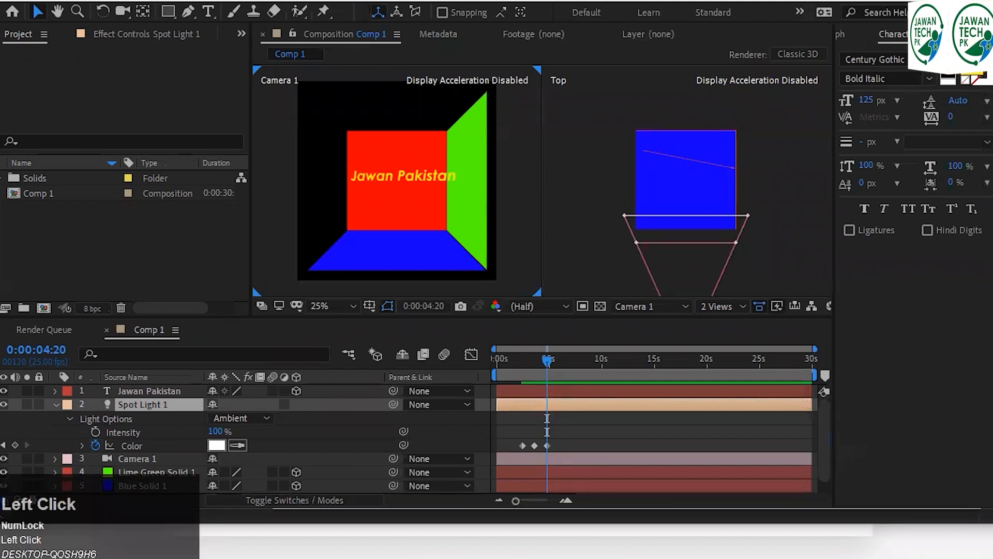
# Collapse Spot Light 1's light options and layer properties in the timeline.
pyautogui.scroll(-1, 243, 439)
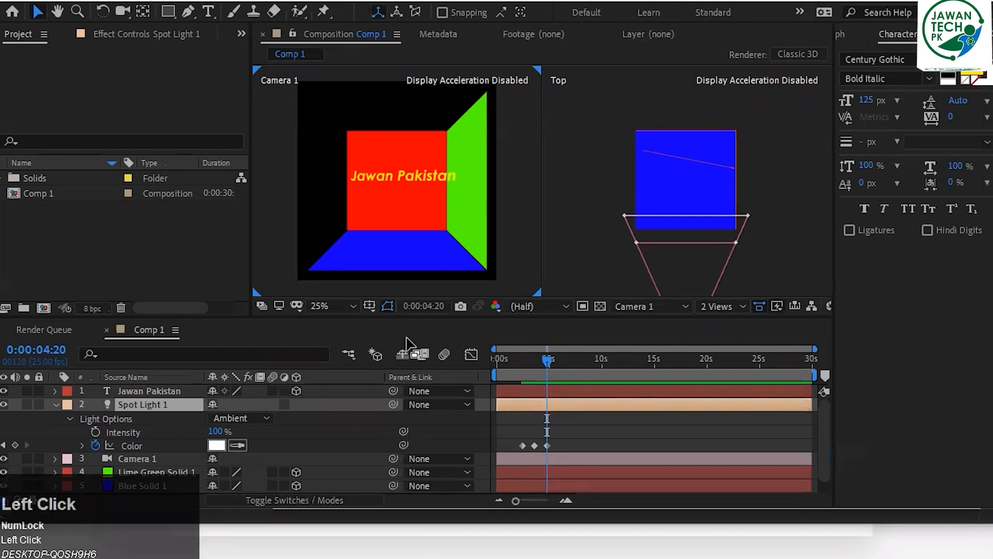
pyautogui.click(69, 418)
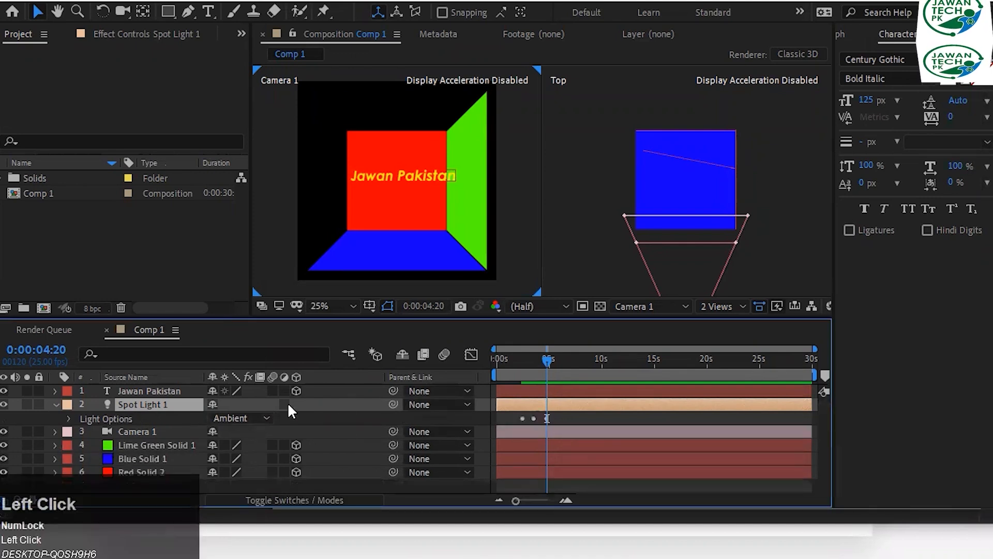
pyautogui.click(60, 403)
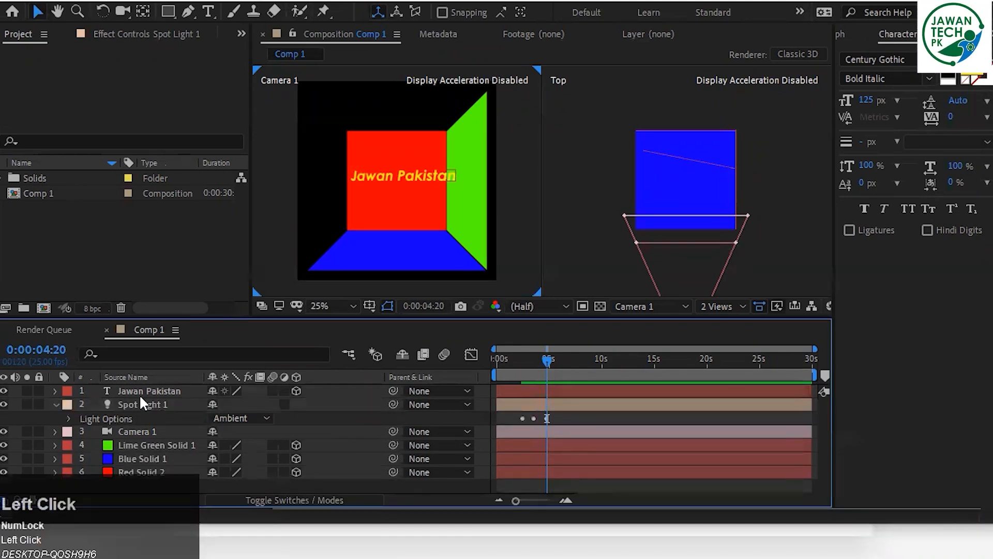
pyautogui.click(54, 404)
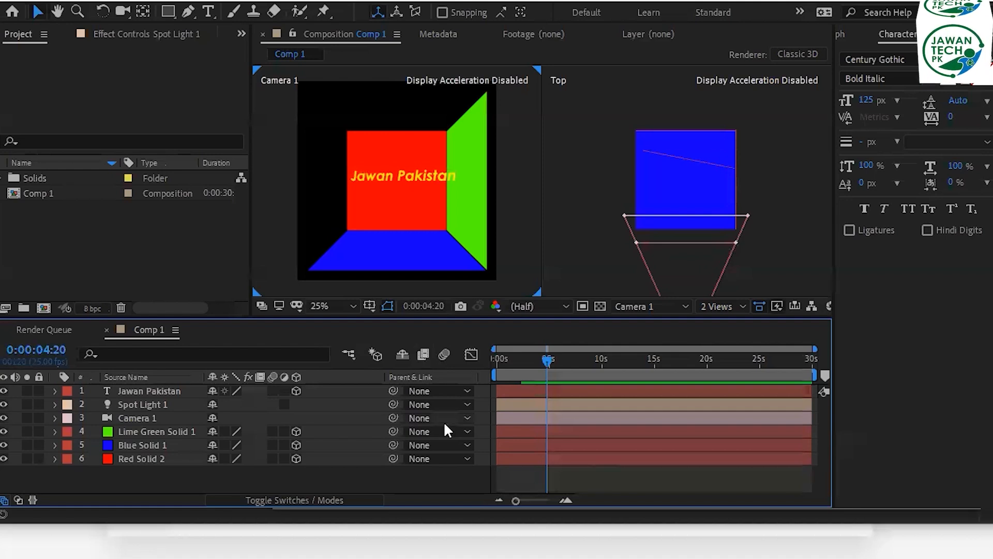
# Move the current time forward to 0:00:05:04.
pyautogui.press('pagedown')
pyautogui.press('pagedown')
pyautogui.press('pagedown')
pyautogui.press('pagedown')
pyautogui.press('pagedown')
pyautogui.press('pagedown')
pyautogui.press('pagedown')
pyautogui.press('pagedown')
pyautogui.press('pagedown')
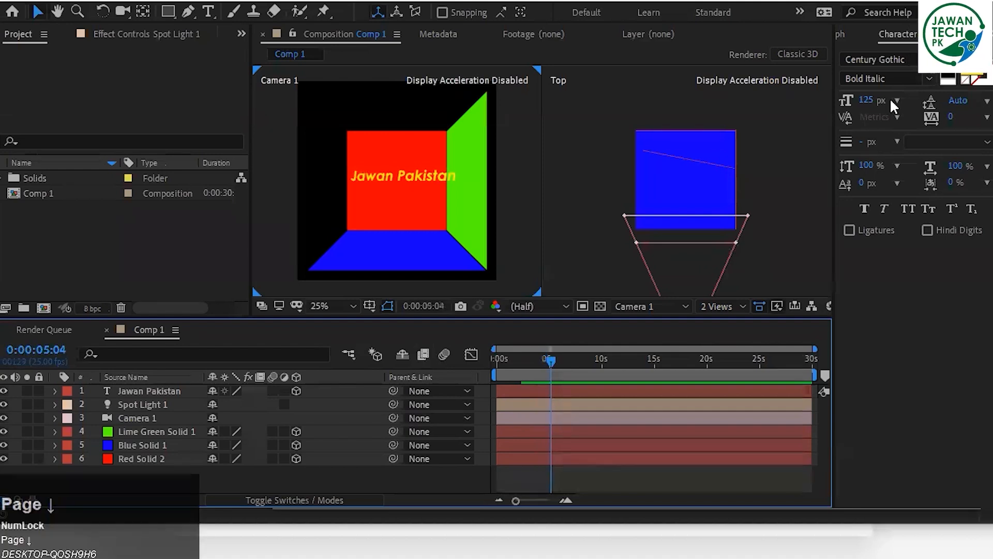
# Change Spot Light 1's light type to Point.
pyautogui.click(131, 404)
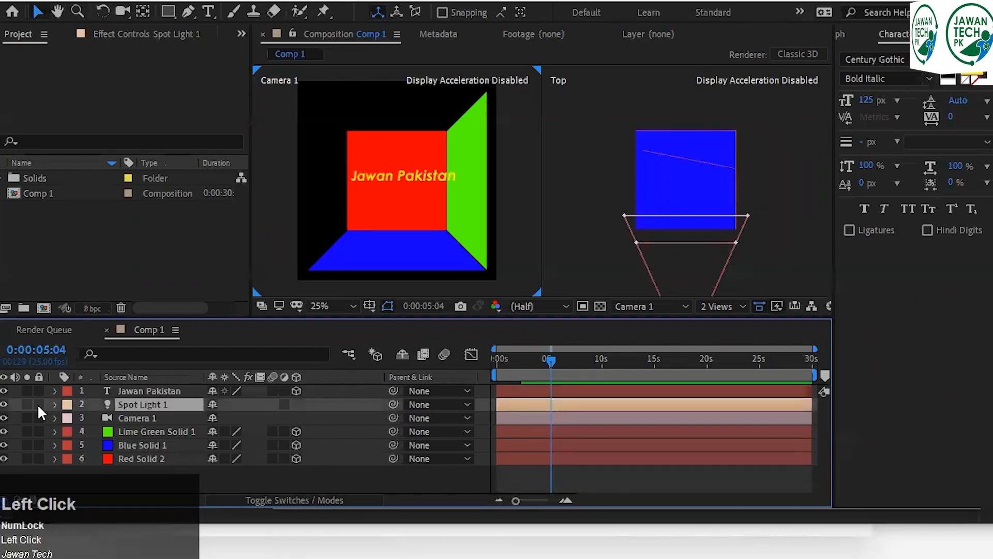
pyautogui.click(56, 404)
pyautogui.click(241, 417)
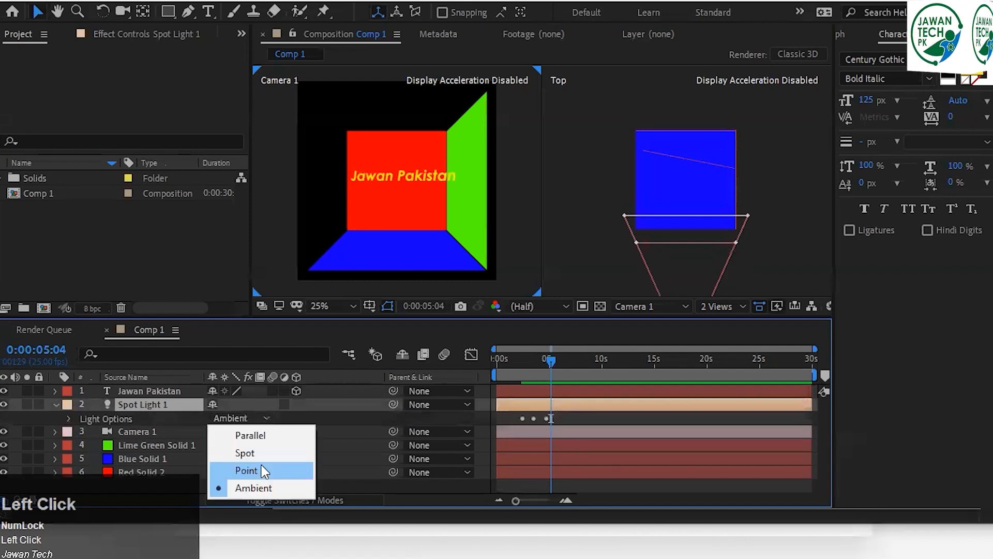
pyautogui.click(269, 469)
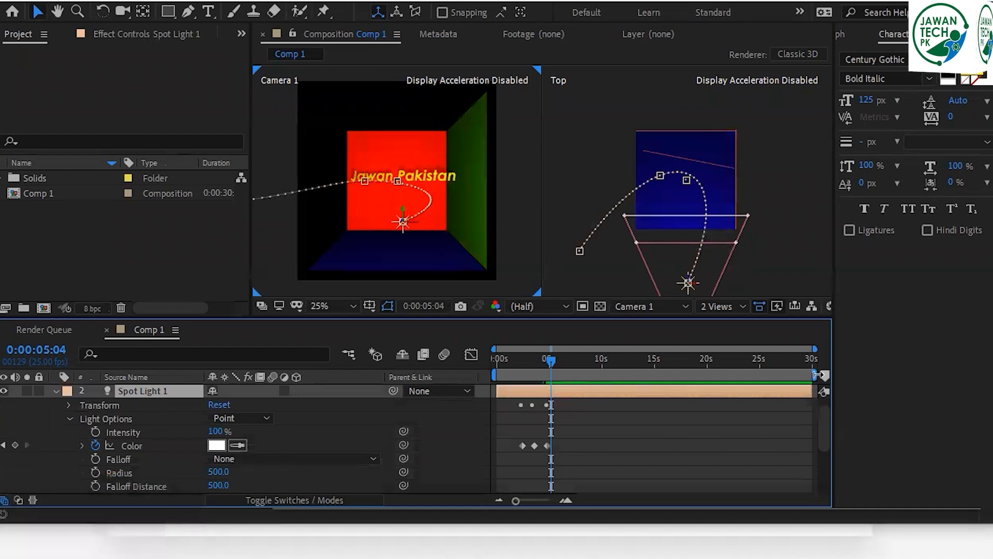
# Shorten Comp 1's work area to end at the current time, 0:00:05:04, and save the project.
pyautogui.moveTo(815, 375); pyautogui.dragTo(556, 376)
pyautogui.hotkey('ctrl', 's')
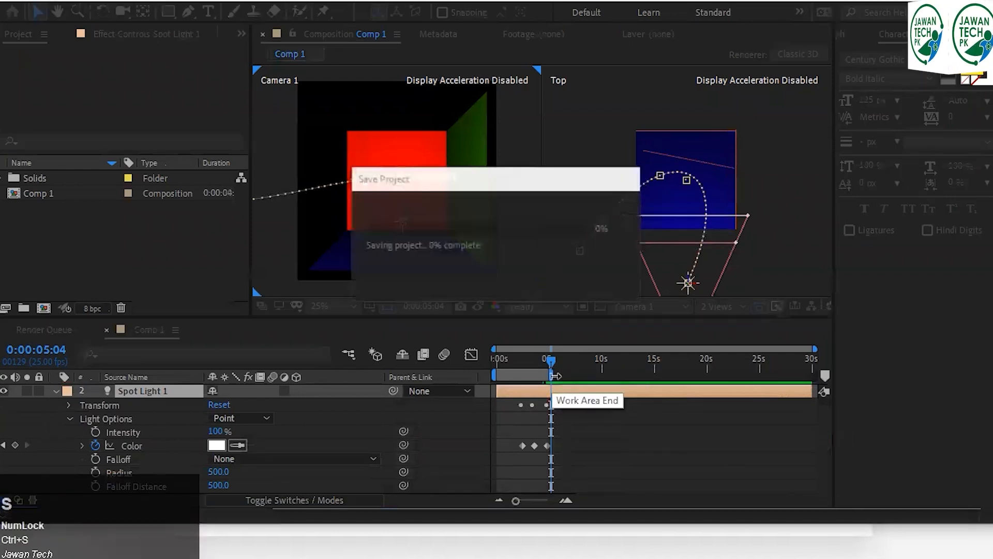
pyautogui.hotkey('ctrl', 'n')
pyautogui.press('Escape')
# Add Comp 1 to the render queue and name its output movie camera+Light+TextShadow in the class folder.
pyautogui.hotkey('ctrl', 'm')
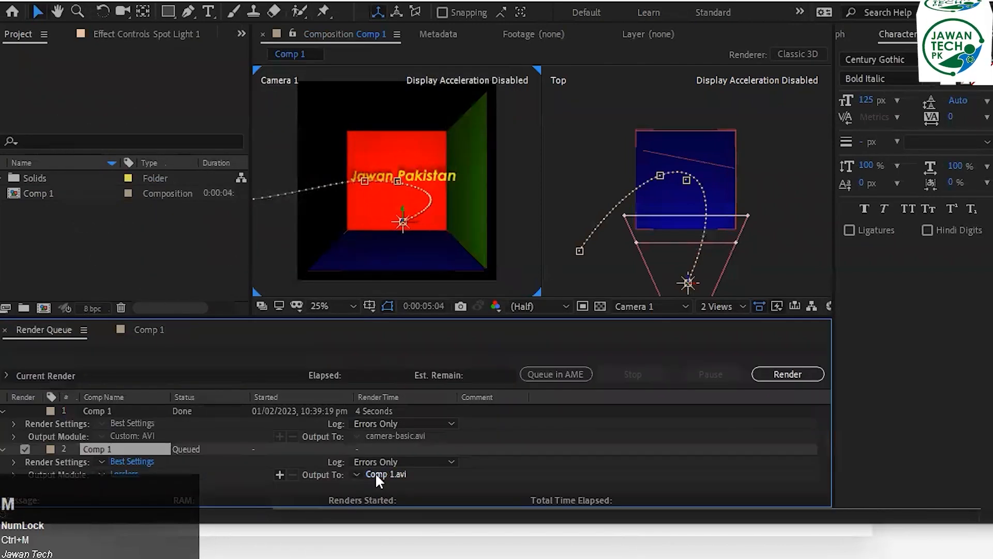
pyautogui.click(451, 408)
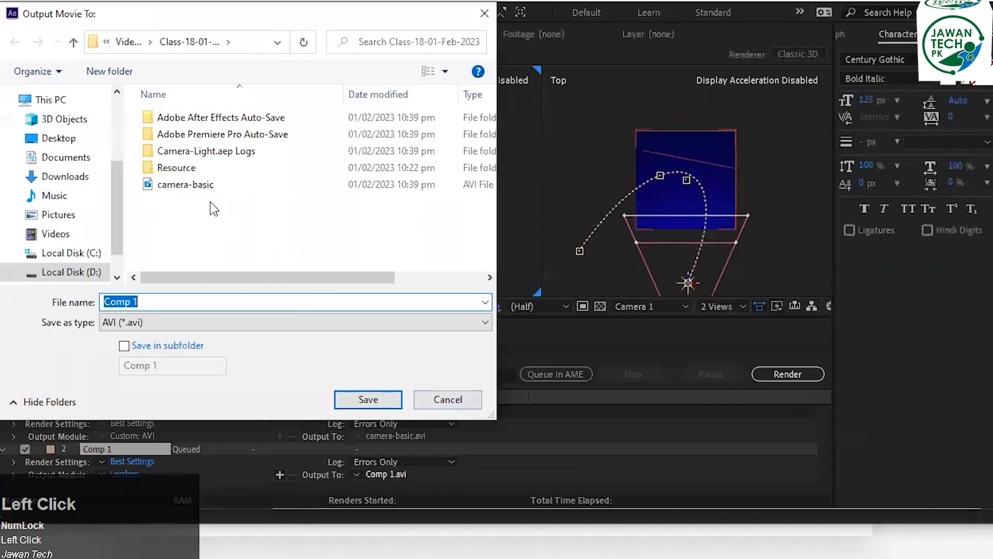
pyautogui.click(207, 185)
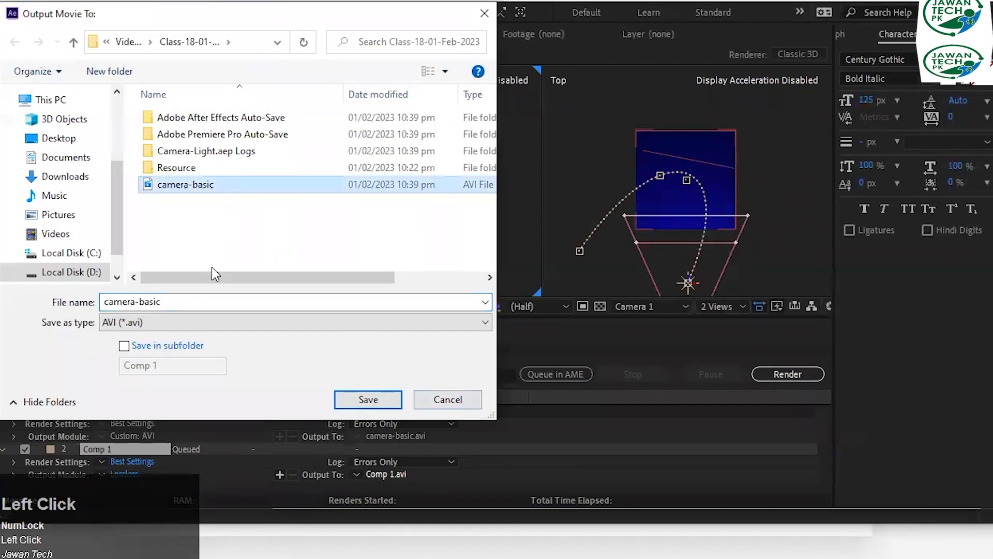
pyautogui.click(217, 307)
pyautogui.hotkey('ctrl', 'Left')
pyautogui.hotkey('ctrl', 'Left')
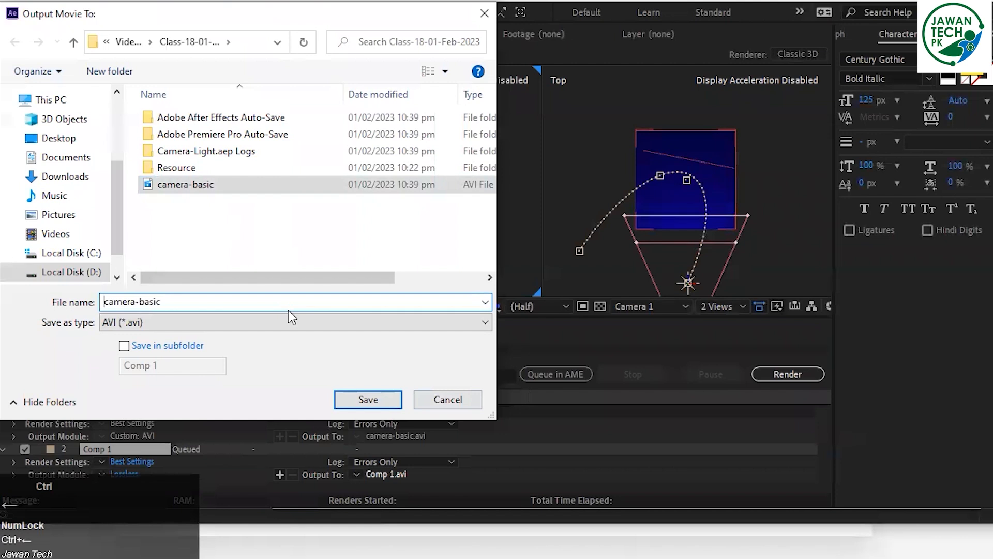
pyautogui.hotkey('ctrl', 'Right')
pyautogui.write('+Light')
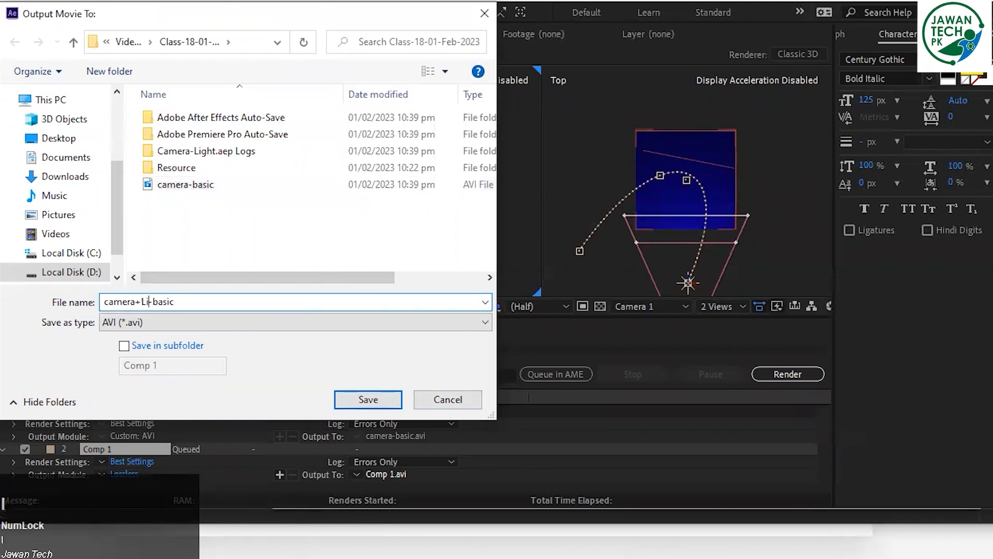
pyautogui.write('+Text')
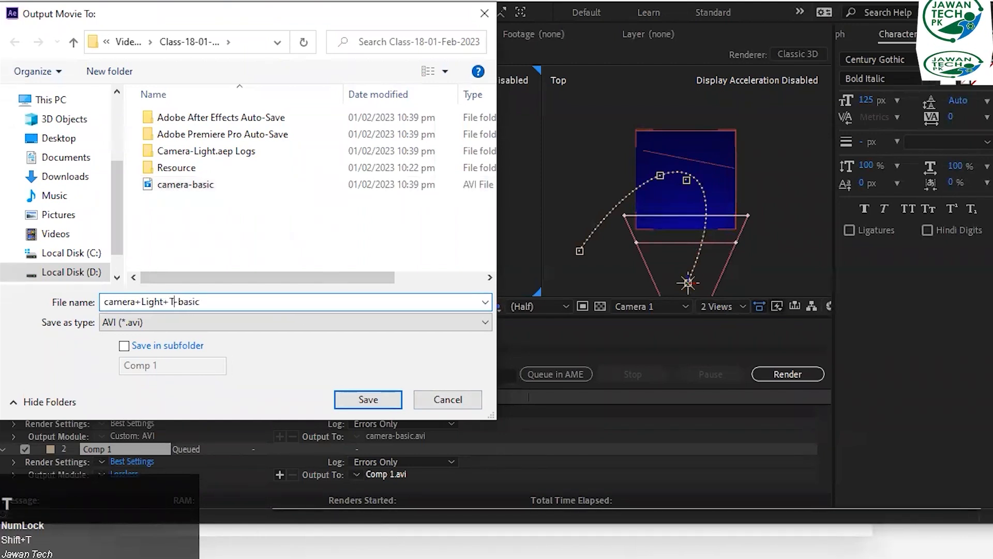
pyautogui.write('Shadow')
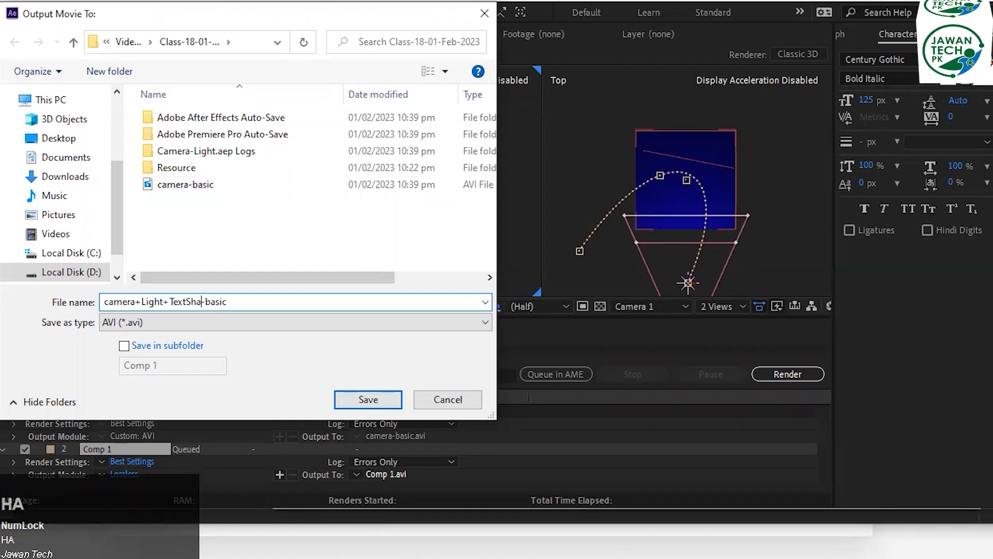
pyautogui.press('Left')
pyautogui.press('Left')
pyautogui.press('Left')
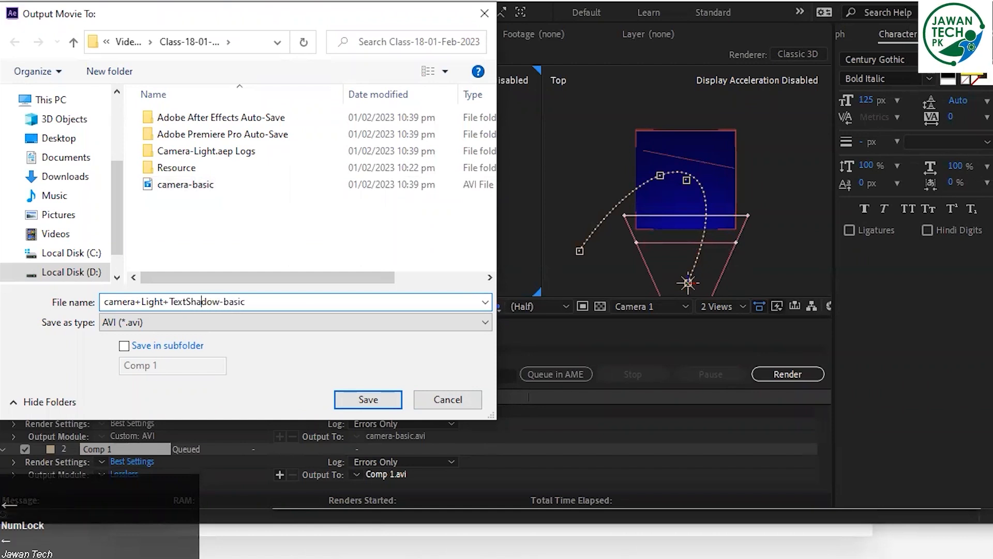
pyautogui.press('End')
pyautogui.hotkey('ctrl', 'shift', 'Left')
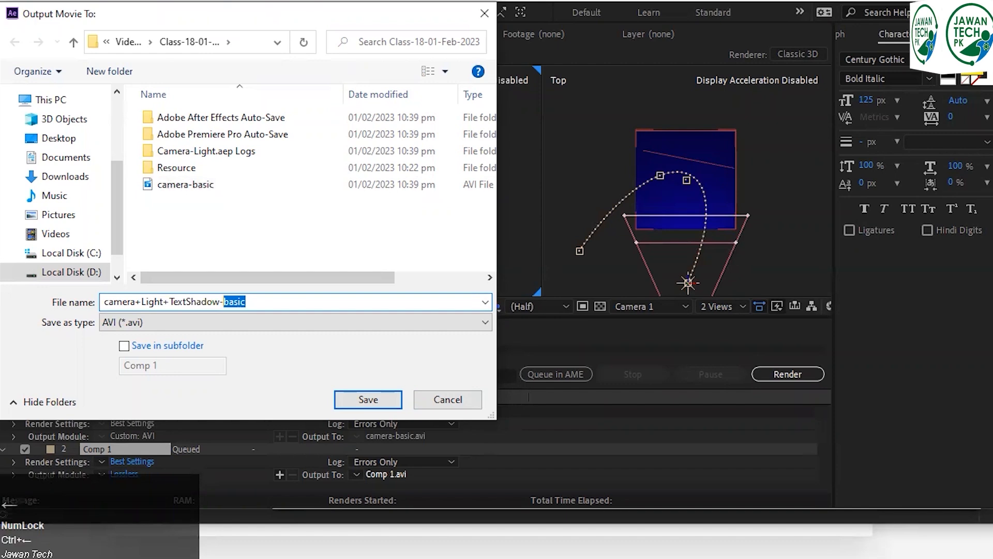
pyautogui.press('BackSpace')
pyautogui.press('Return')
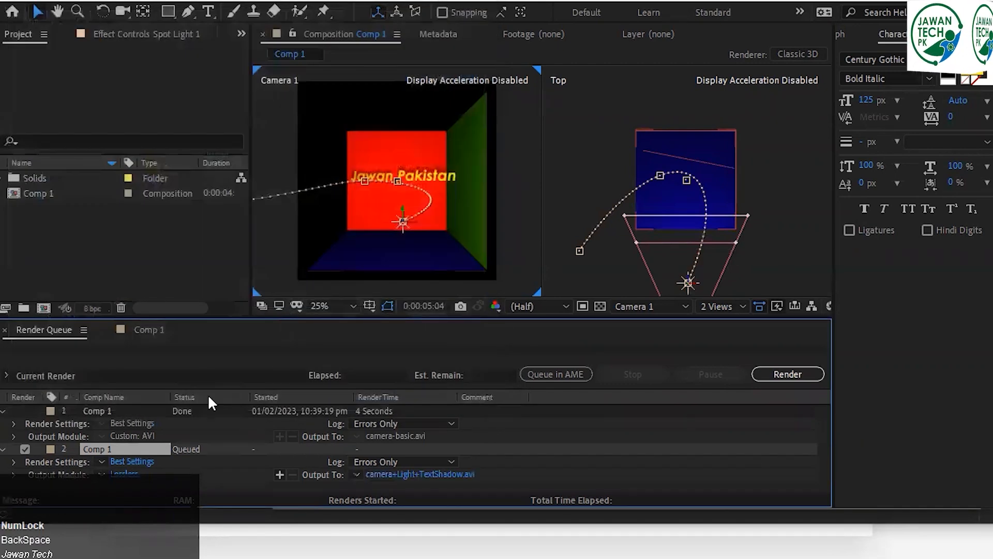
# Apply a custom AVI output module to the queued Comp 1 and render it.
pyautogui.click(123, 469)
pyautogui.click(688, 494)
pyautogui.click(774, 367)
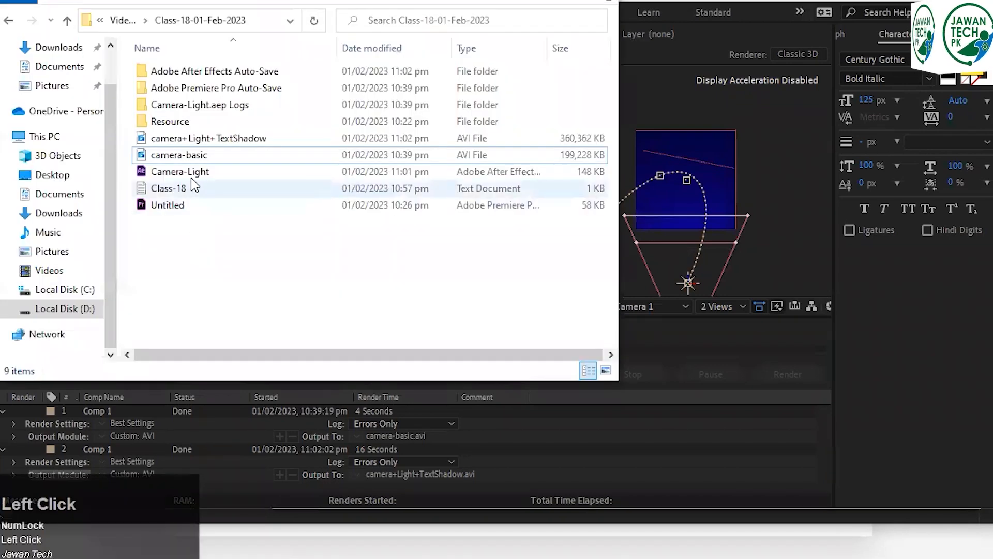
# Play back the rendered camera+Light+TextShadow movie from the class folder, replay part of it and close the player.
pyautogui.doubleClick(205, 139)
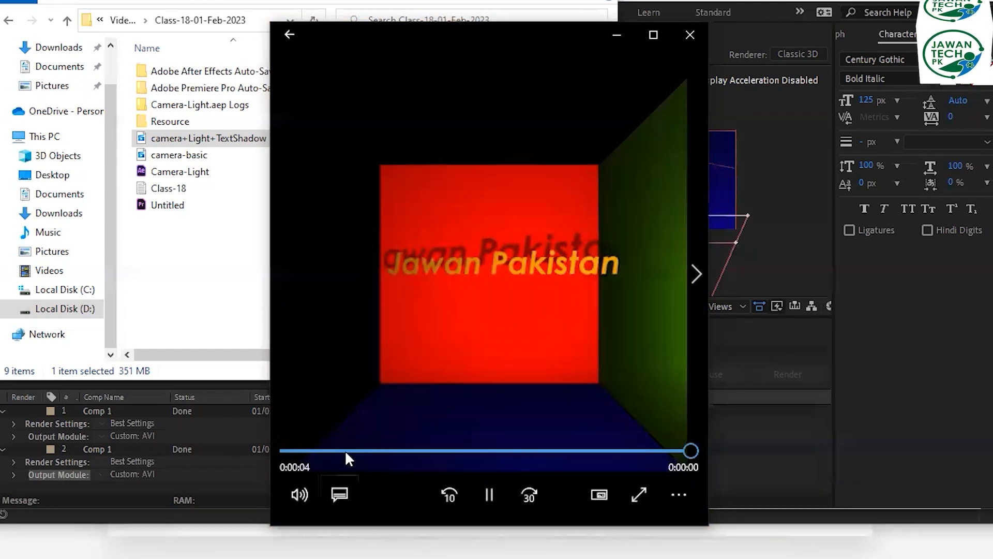
pyautogui.click(347, 451)
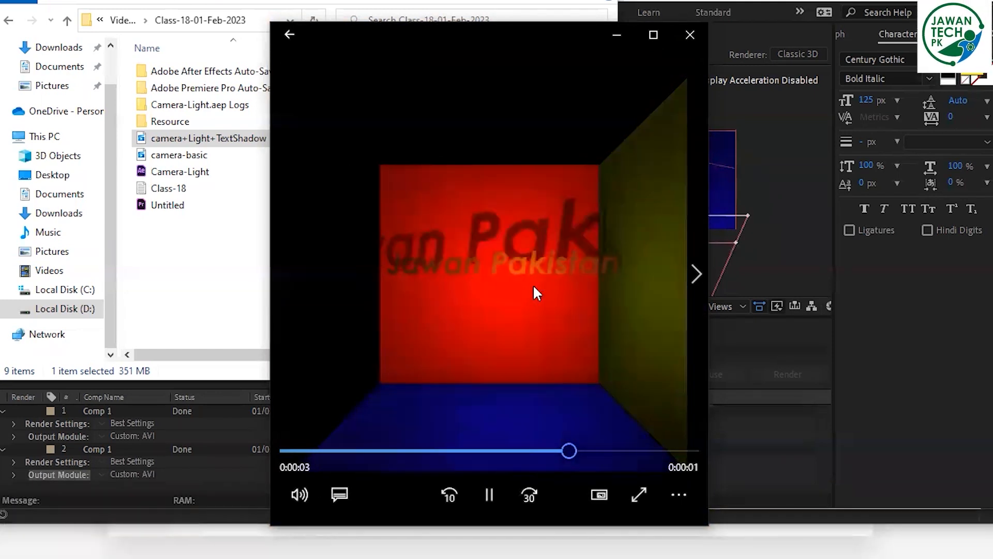
pyautogui.click(690, 35)
pyautogui.click(263, 230)
pyautogui.click(405, 393)
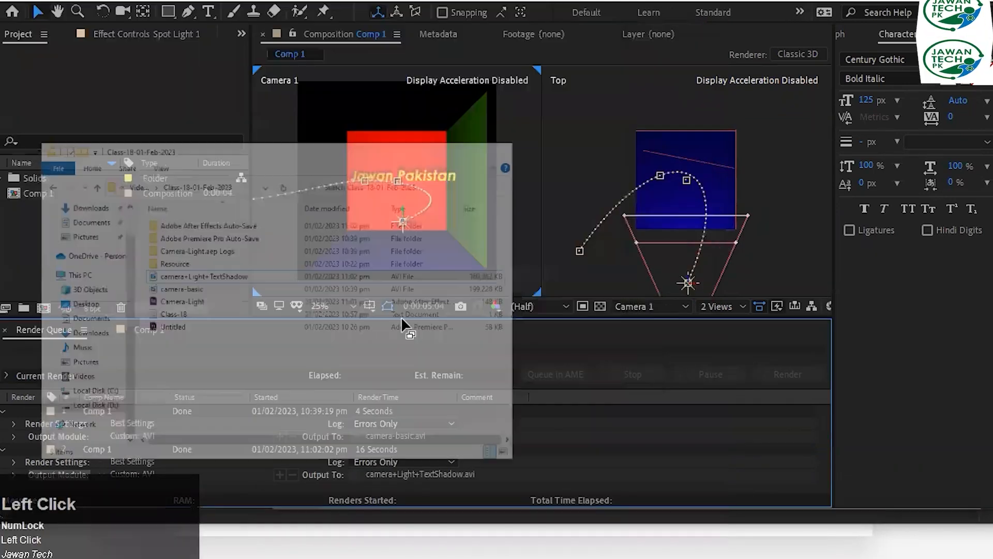
# Save the project and import World-Map-Continents-Countries from the Class-16 Resource folder as footage, with its own composition created.
pyautogui.hotkey('ctrl', 's')
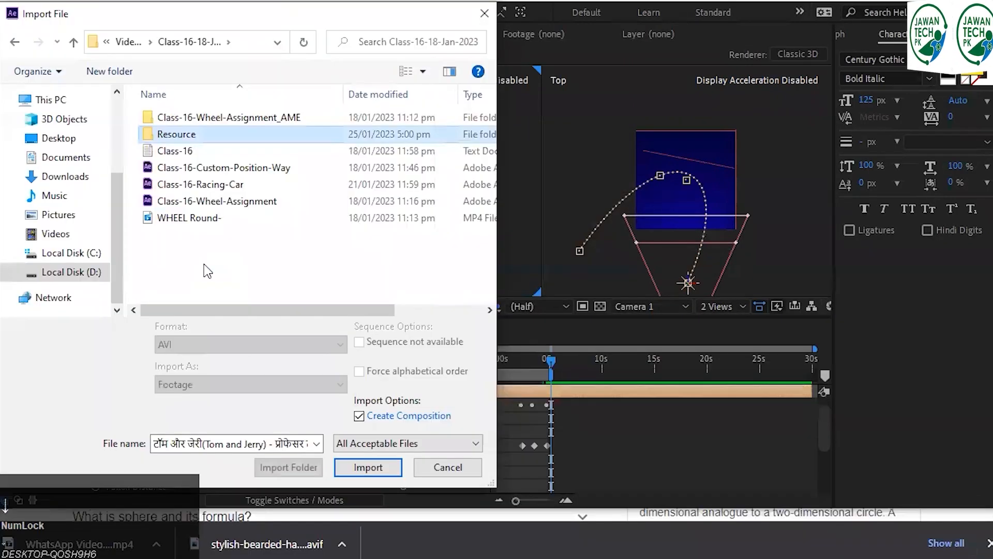
pyautogui.press('Return')
pyautogui.press('Down')
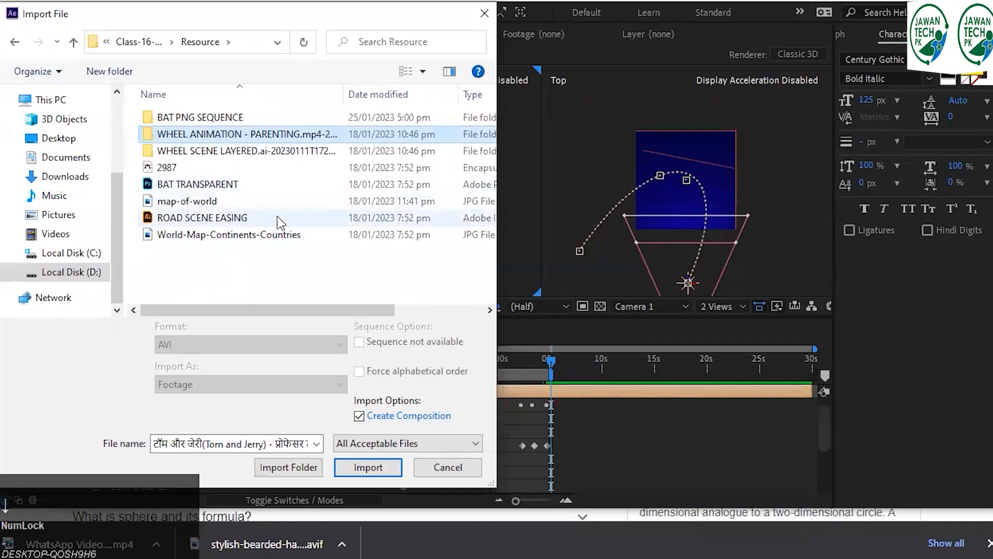
pyautogui.click(244, 267)
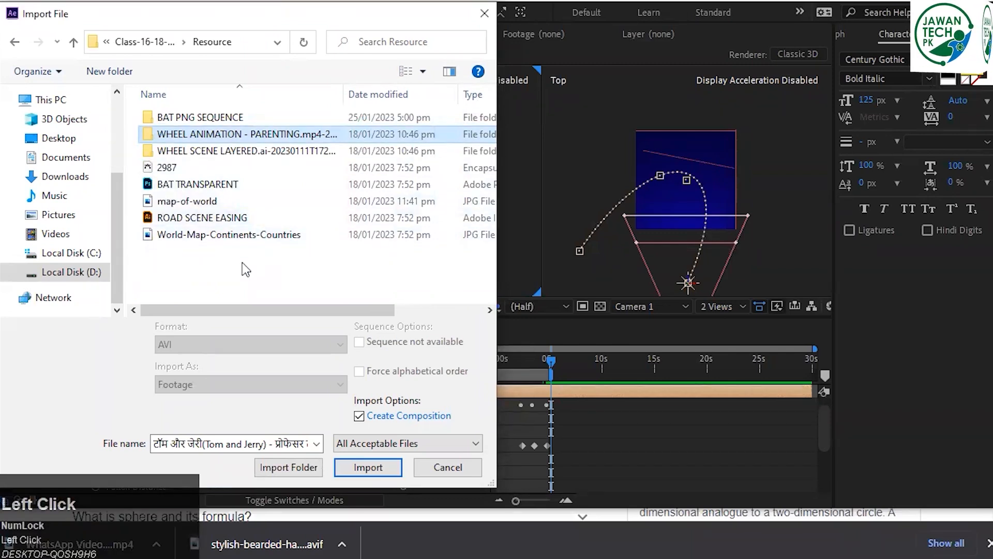
pyautogui.click(245, 241)
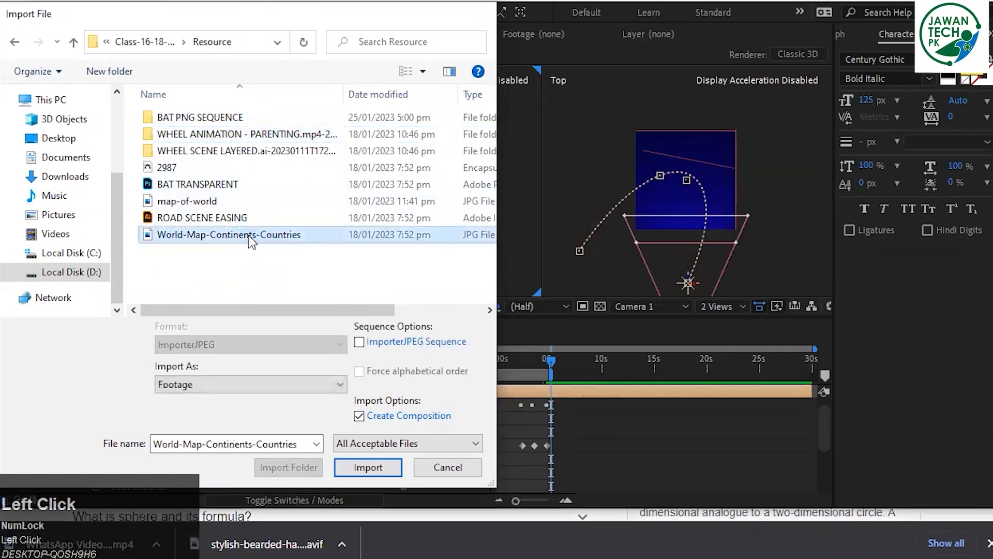
pyautogui.doubleClick(248, 235)
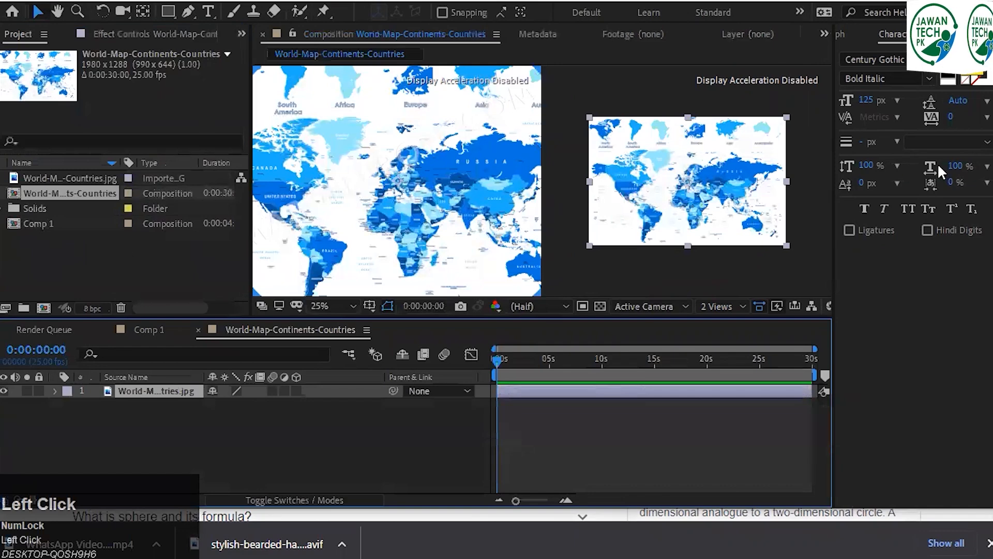
# Find the CC Sphere effect and apply it to the world map layer.
pyautogui.click(908, 49)
pyautogui.write('ccs')
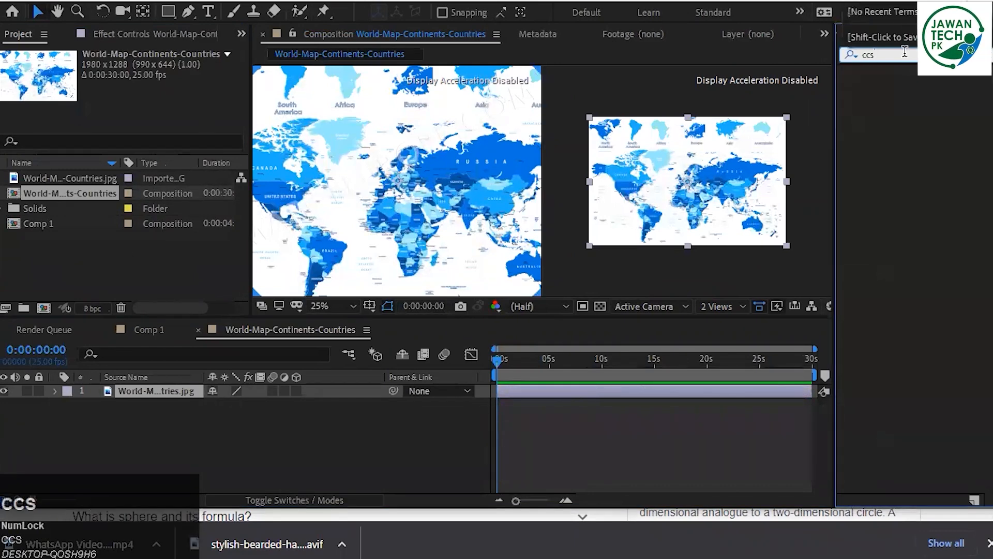
pyautogui.press('BackSpace')
pyautogui.write('sp')
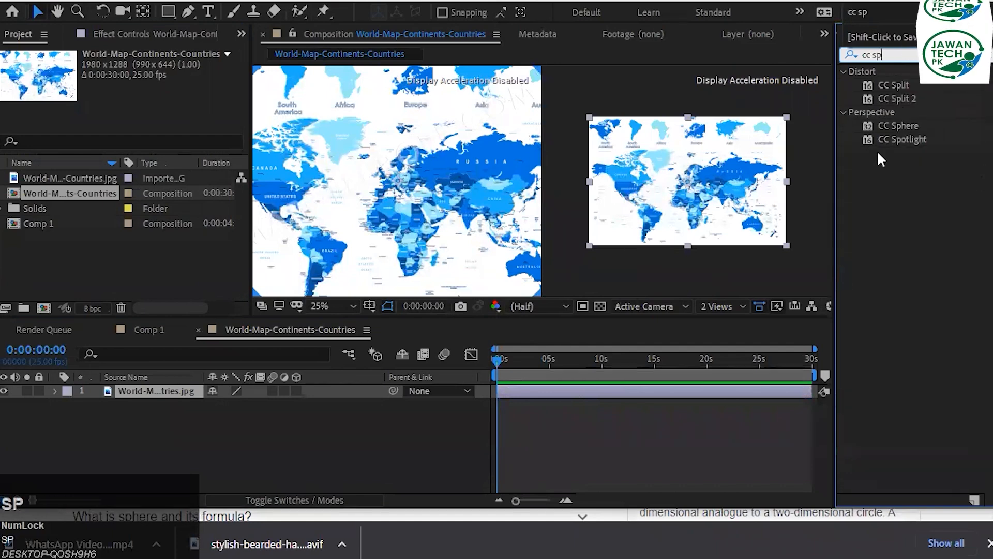
pyautogui.click(20, 193)
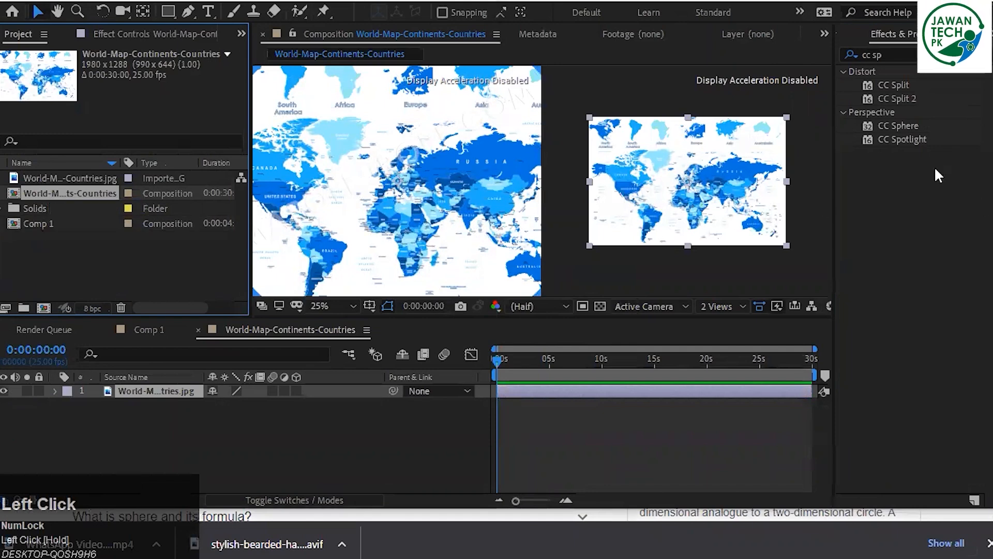
pyautogui.moveTo(871, 124); pyautogui.dragTo(138, 392)
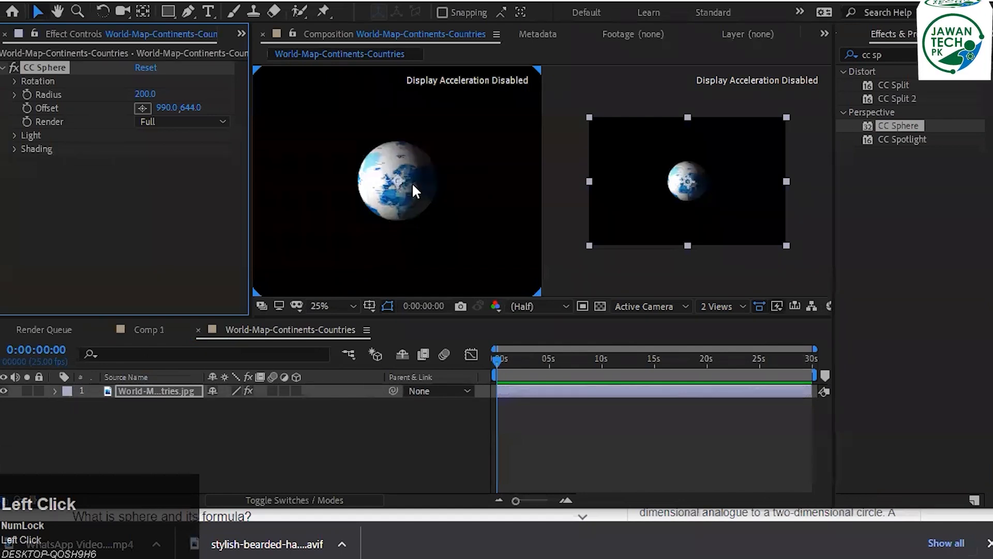
# Scale the world map layer to 232% and set the composition preview resolution to Half.
pyautogui.press('s')
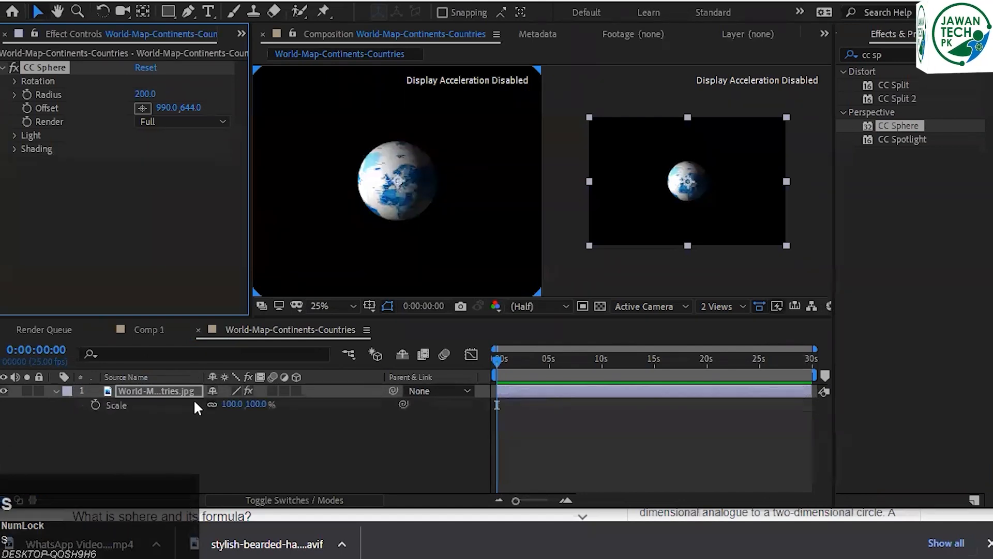
pyautogui.moveTo(232, 404); pyautogui.dragTo(333, 407)
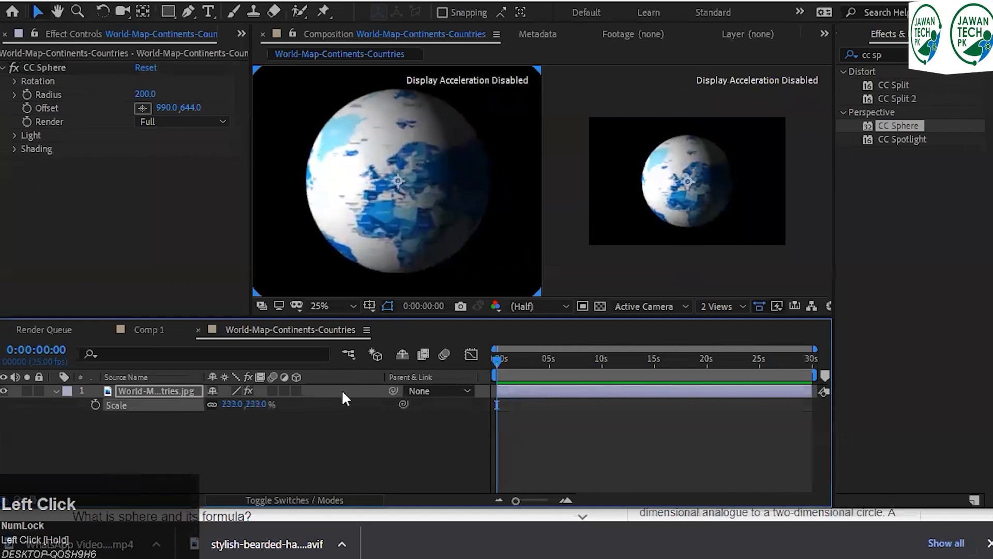
pyautogui.click(536, 309)
pyautogui.click(538, 342)
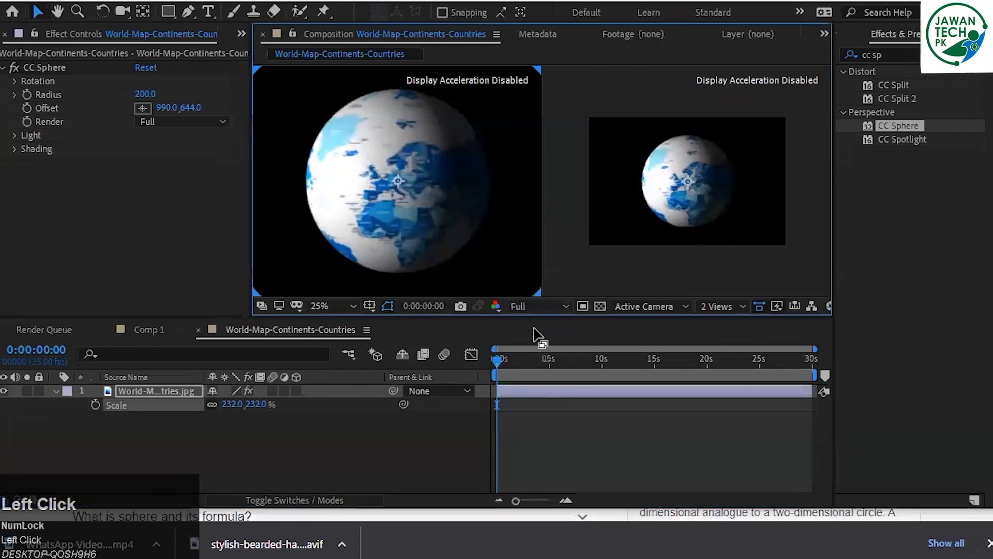
pyautogui.click(537, 307)
pyautogui.click(533, 362)
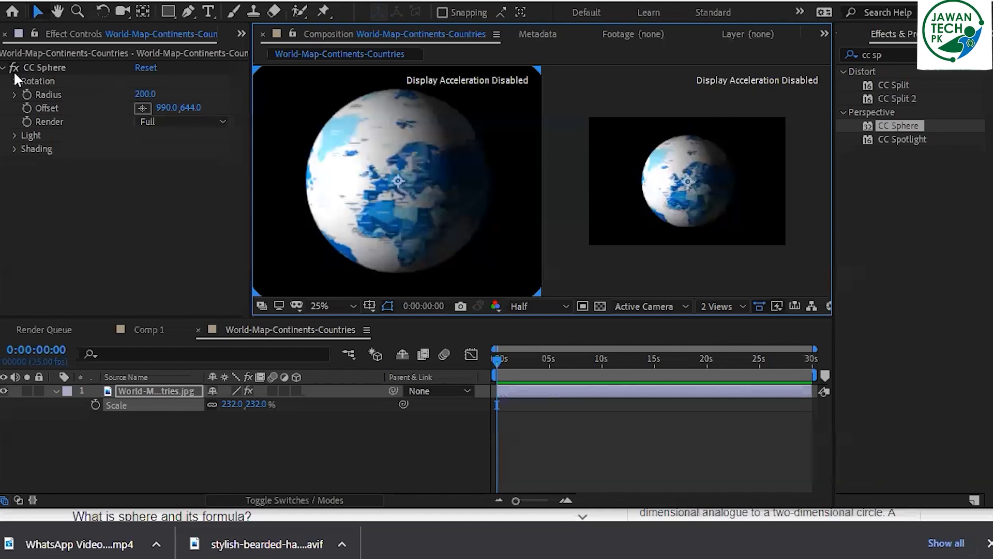
pyautogui.click(14, 135)
pyautogui.rightClick(254, 262)
pyautogui.click(473, 328)
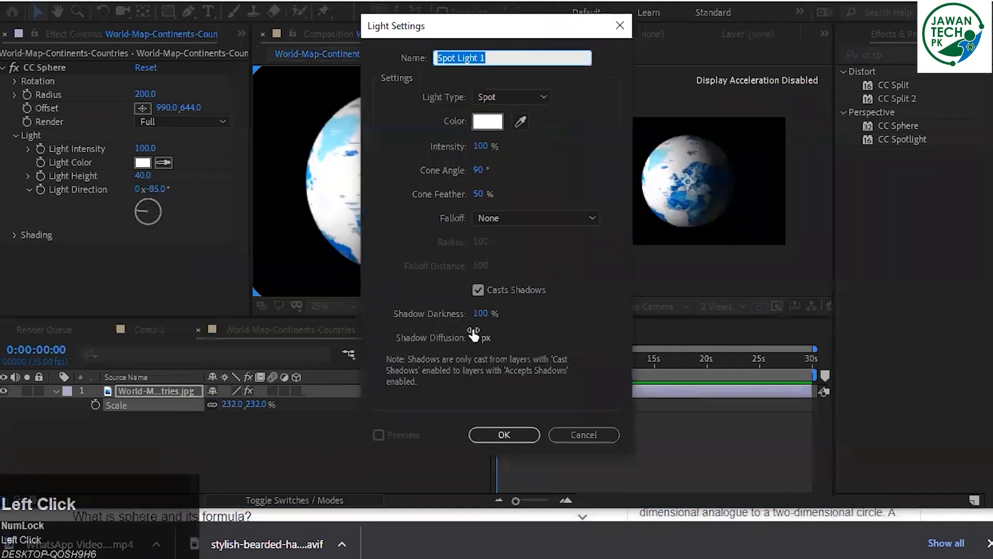
pyautogui.click(508, 97)
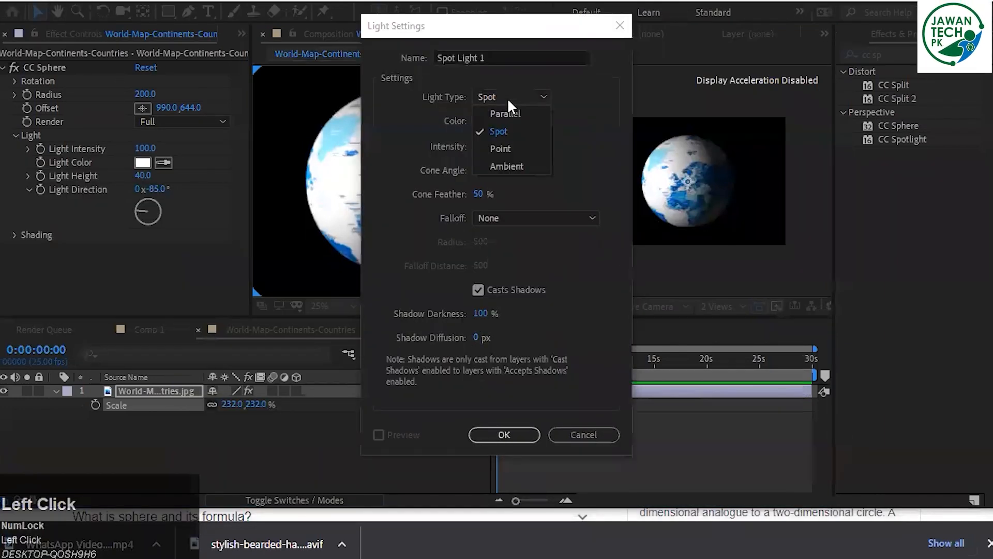
pyautogui.click(521, 148)
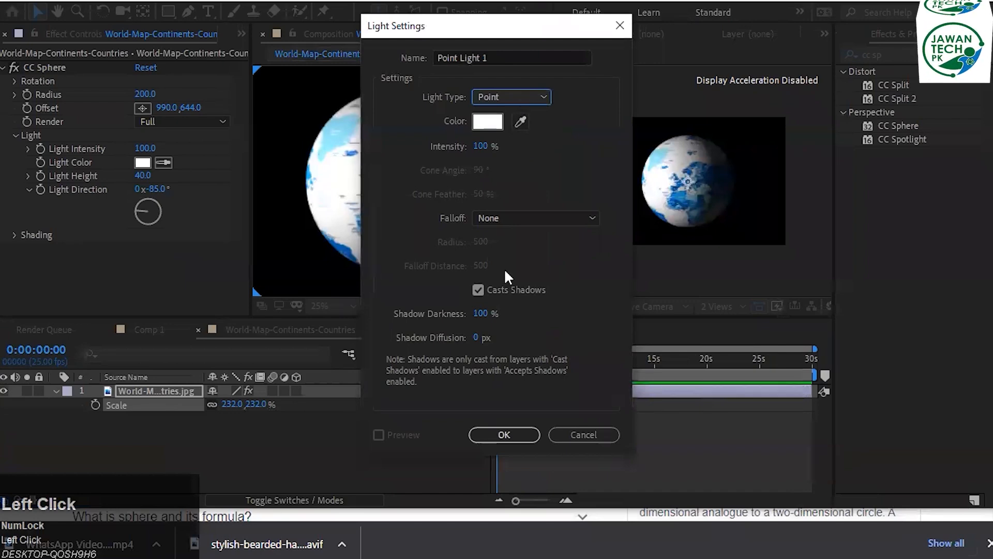
pyautogui.click(560, 428)
# Add a two-node camera named Camera sphere to the world map composition and dismiss the 2D layer warning.
pyautogui.rightClick(347, 469)
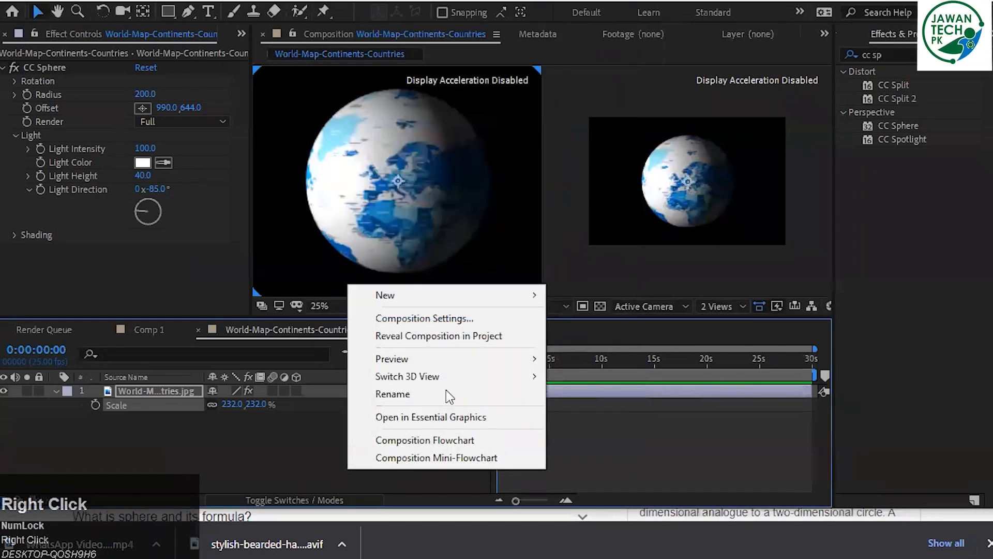
pyautogui.moveTo(471, 295)
pyautogui.click(609, 370)
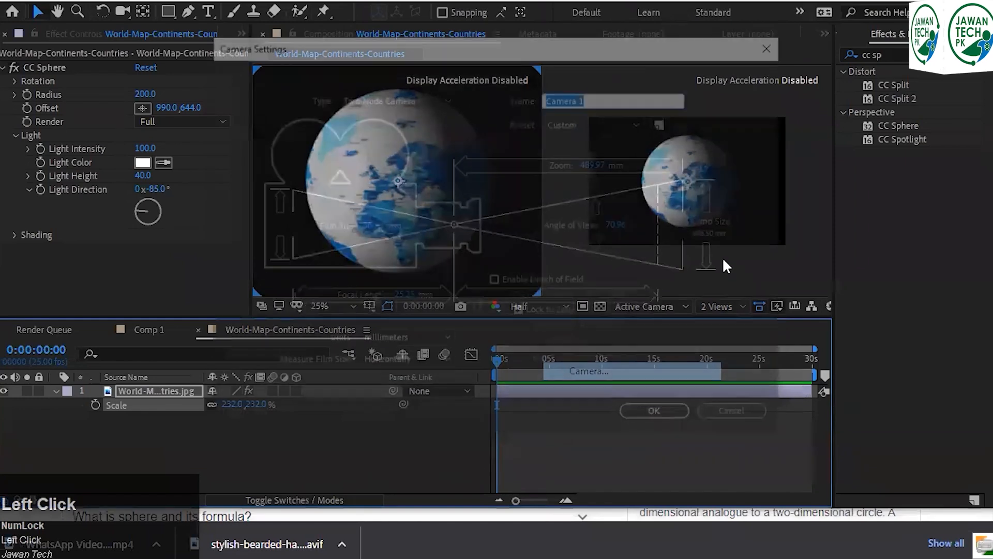
pyautogui.click(602, 99)
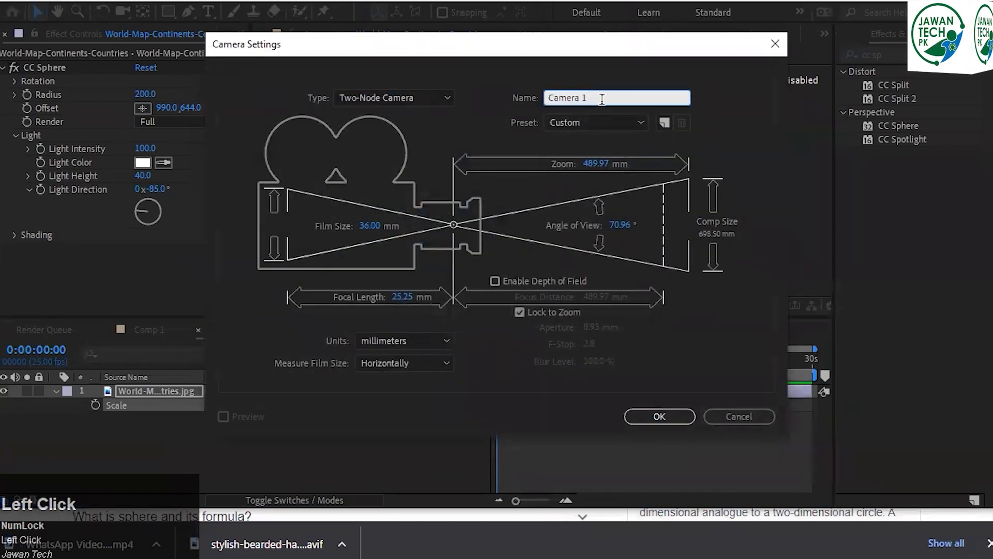
pyautogui.press('BackSpace')
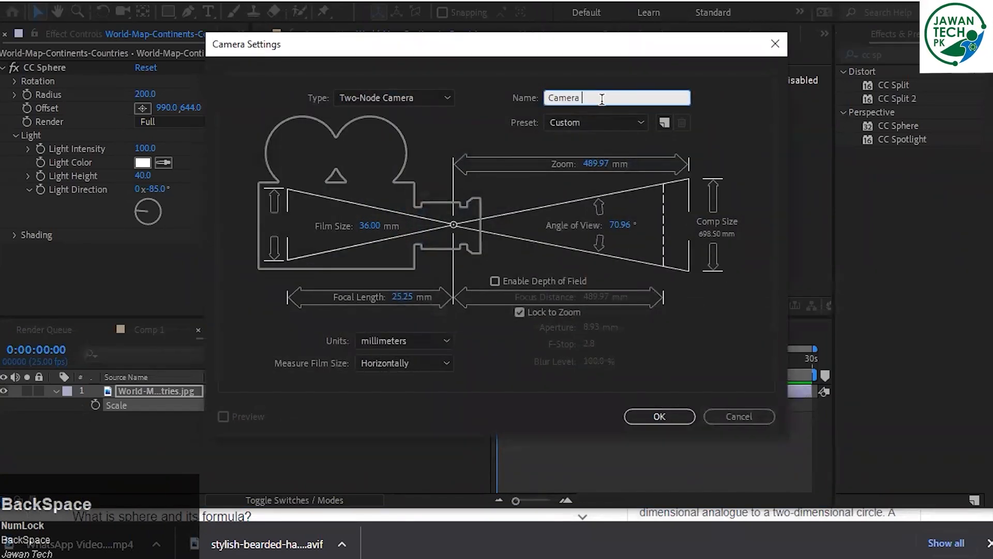
pyautogui.write('p')
pyautogui.press('BackSpace')
pyautogui.write('sphere')
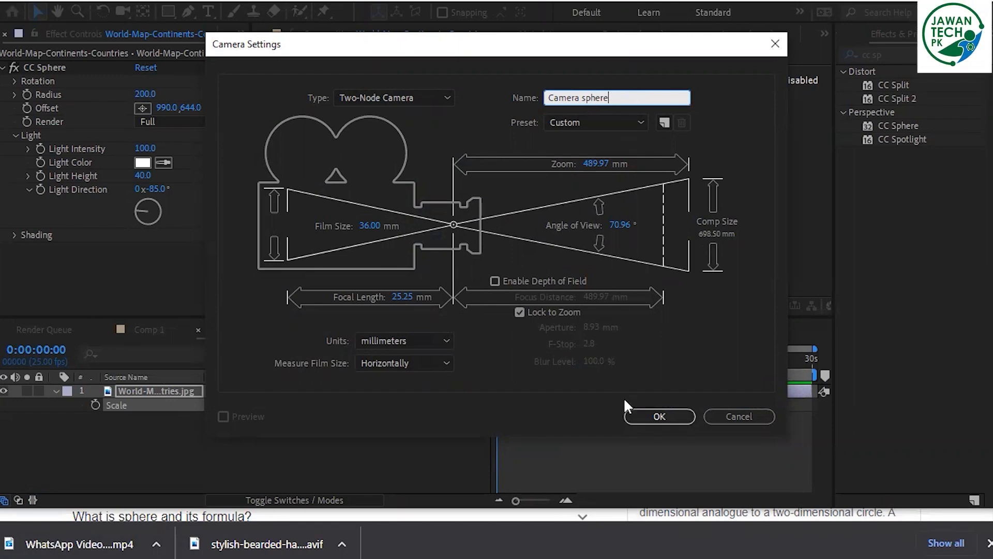
pyautogui.click(645, 411)
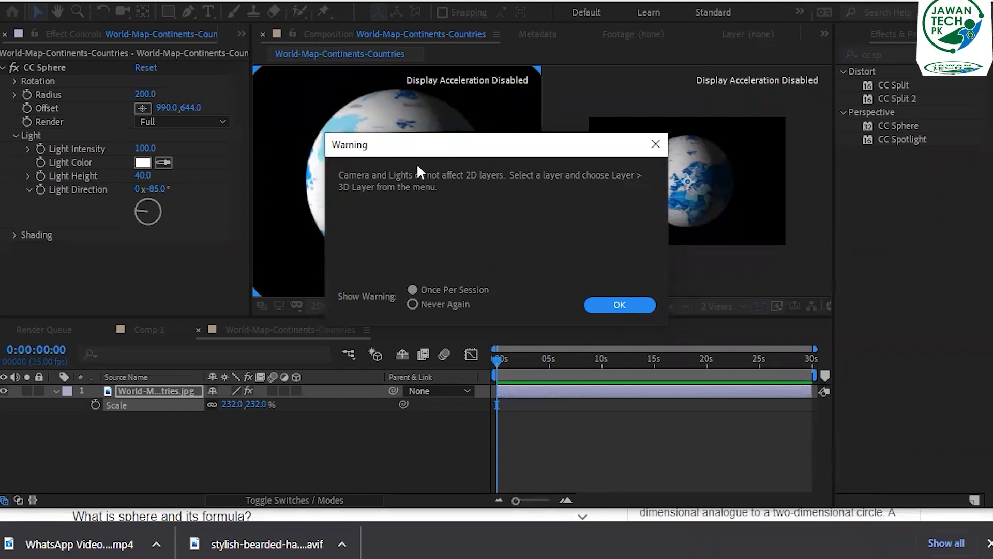
pyautogui.click(613, 305)
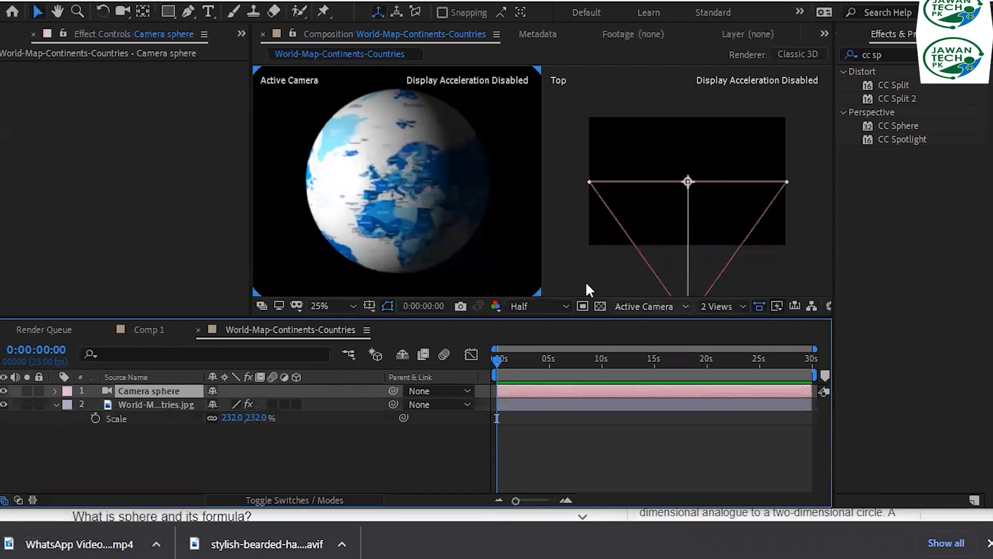
# Look through Camera sphere in the active view and select the world map layer.
pyautogui.click(649, 304)
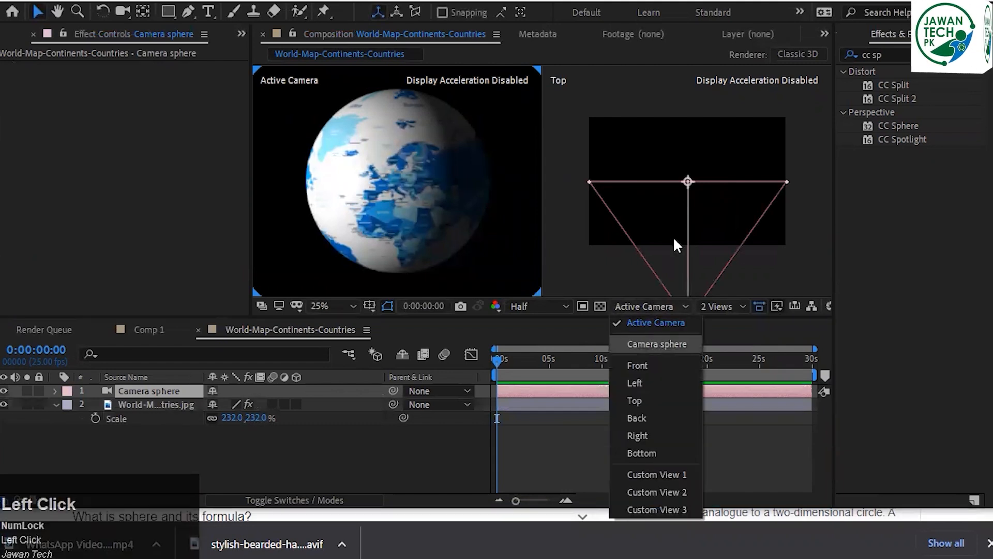
pyautogui.click(651, 341)
pyautogui.click(386, 203)
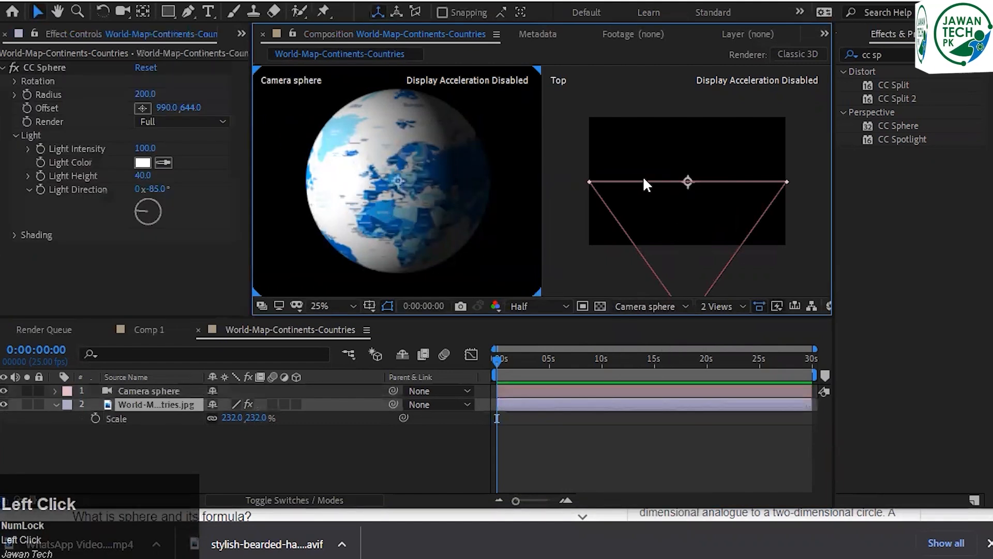
pyautogui.scroll(3, 694, 188)
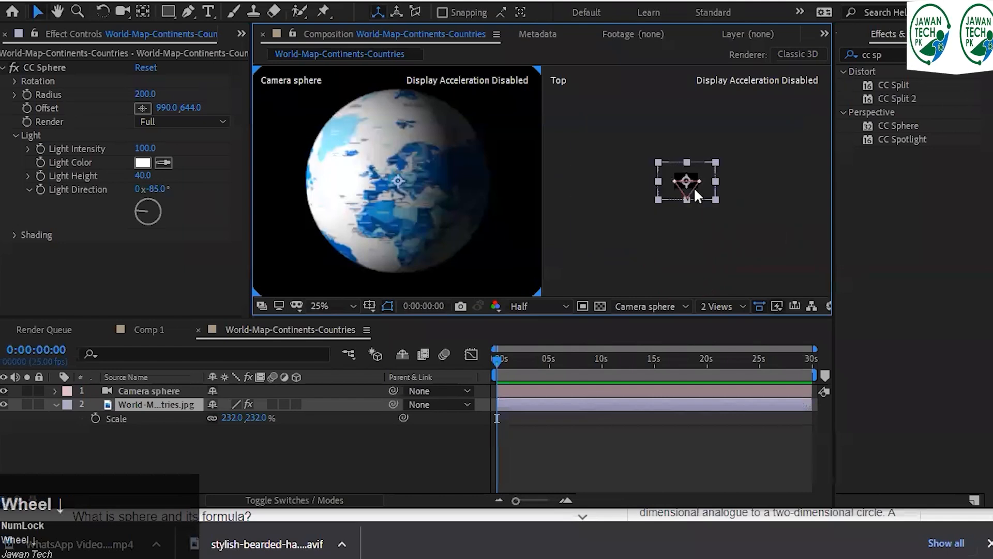
# Try moving the 2D globe layer in the Camera sphere view and undo the move.
pyautogui.click(393, 194)
pyautogui.moveTo(393, 194); pyautogui.dragTo(412, 159)
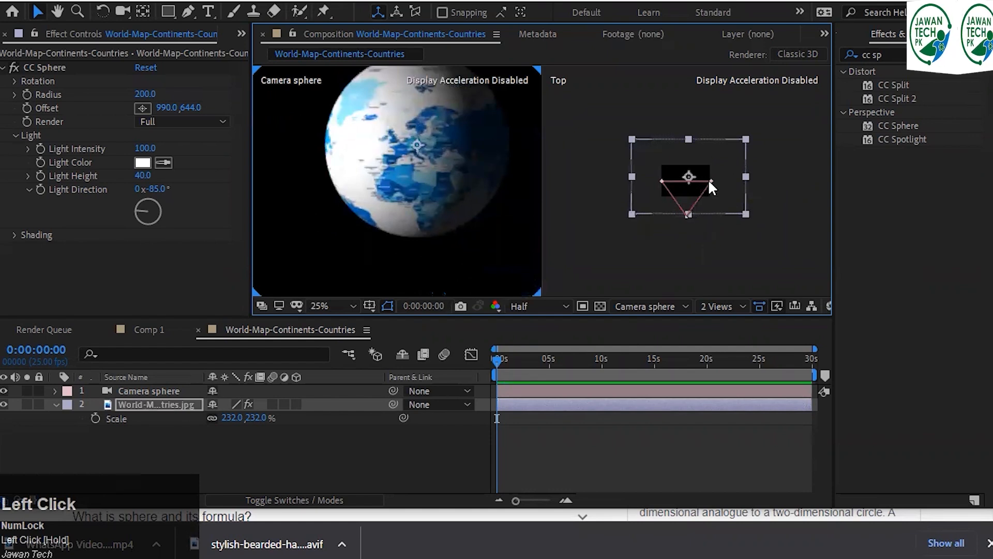
pyautogui.hotkey('ctrl', 'z')
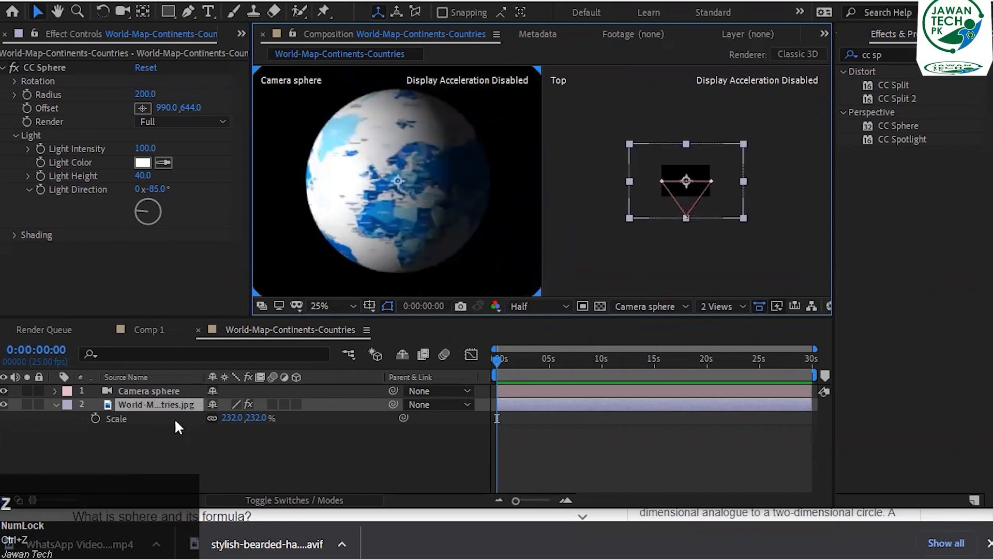
# Make the world map layer 3D, and try rotating it through its Z orientation before undoing that rotation.
pyautogui.click(297, 404)
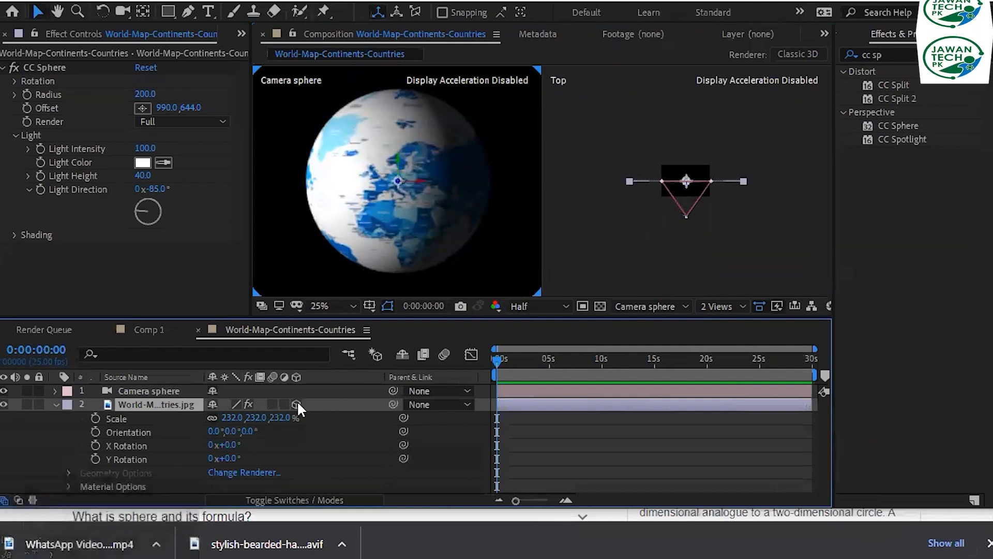
pyautogui.moveTo(247, 431); pyautogui.dragTo(559, 441)
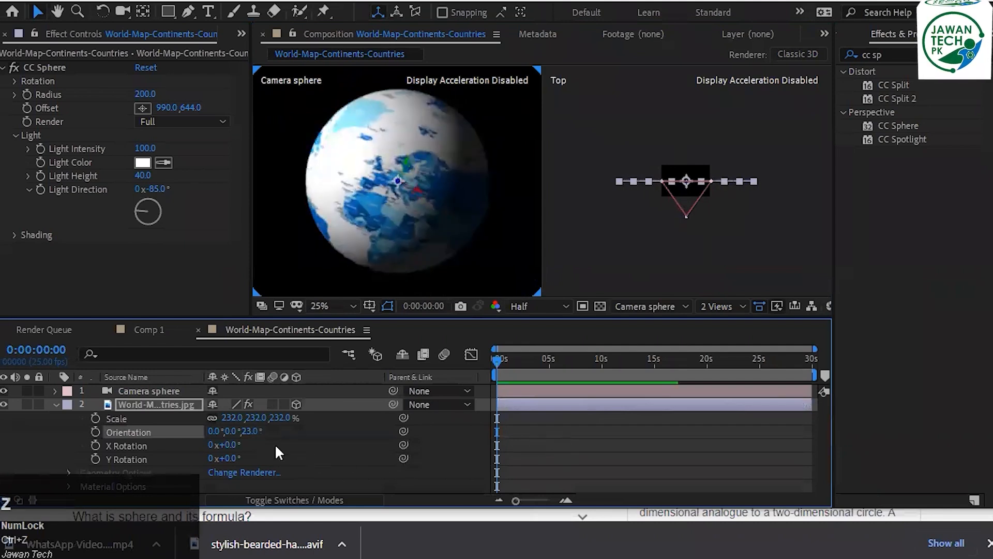
pyautogui.hotkey('ctrl', 'z')
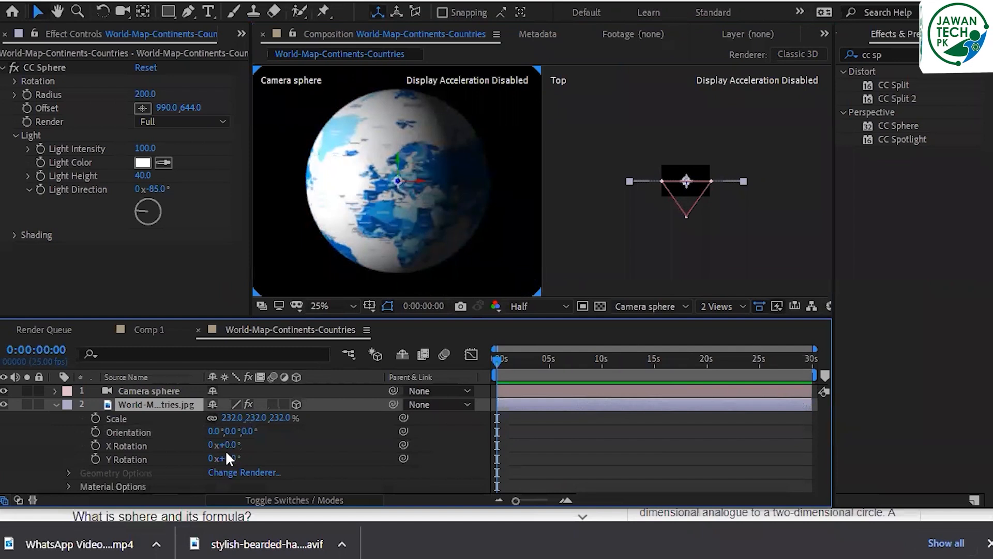
# Try lowering the world map layer along Y, undo it, and set the layer's Z position to 361.
pyautogui.press('p')
pyautogui.moveTo(248, 422); pyautogui.dragTo(368, 418)
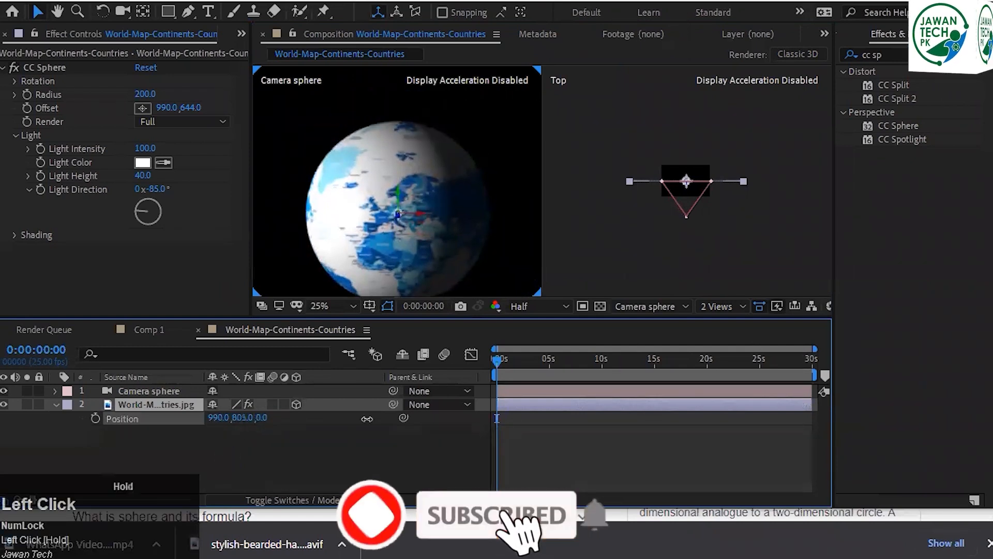
pyautogui.hotkey('ctrl', 'z')
pyautogui.moveTo(262, 418); pyautogui.dragTo(581, 444)
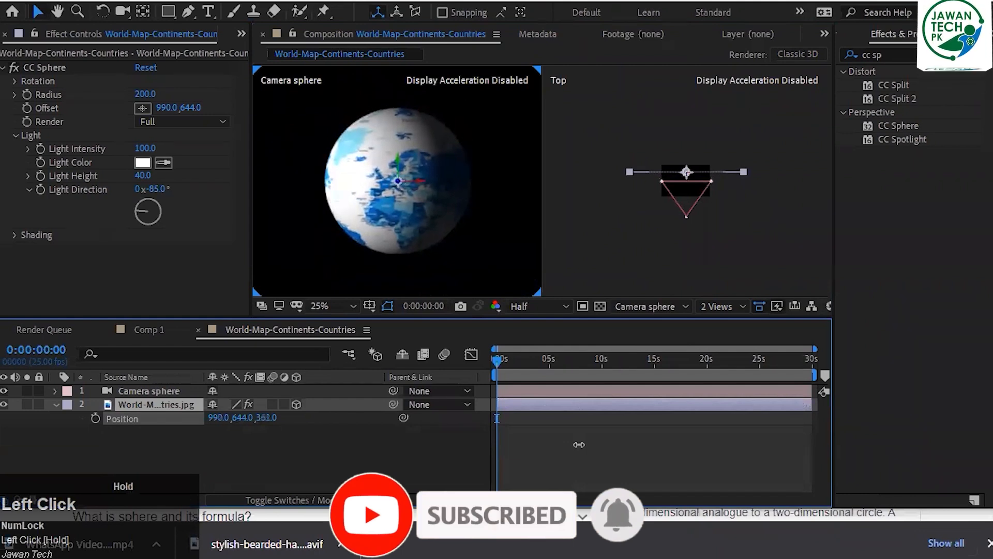
pyautogui.scroll(-3, 693, 173)
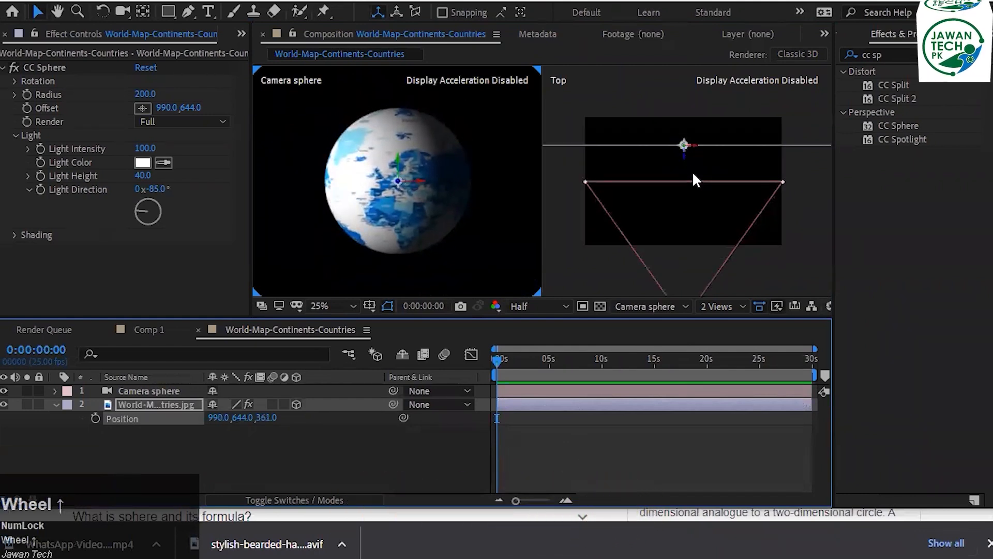
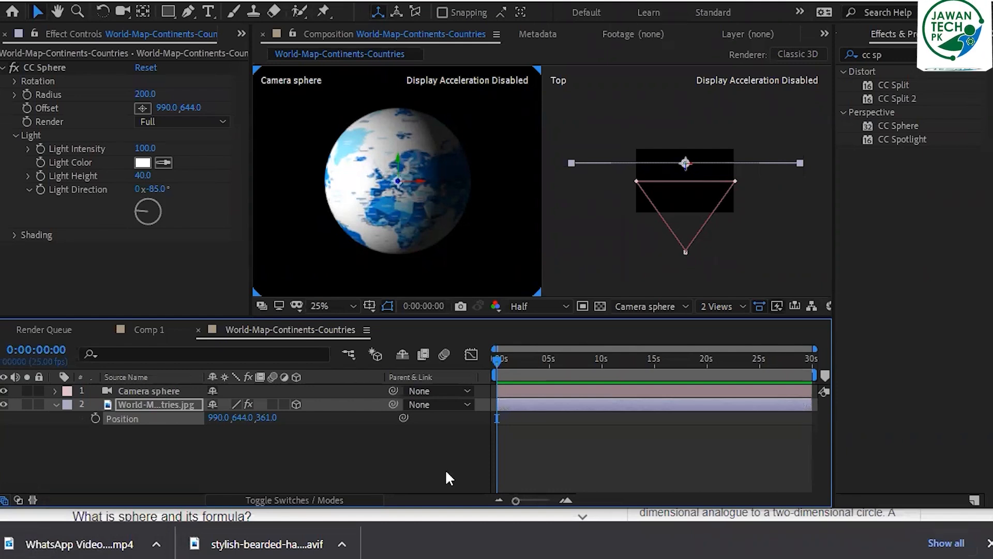
pyautogui.click(679, 473)
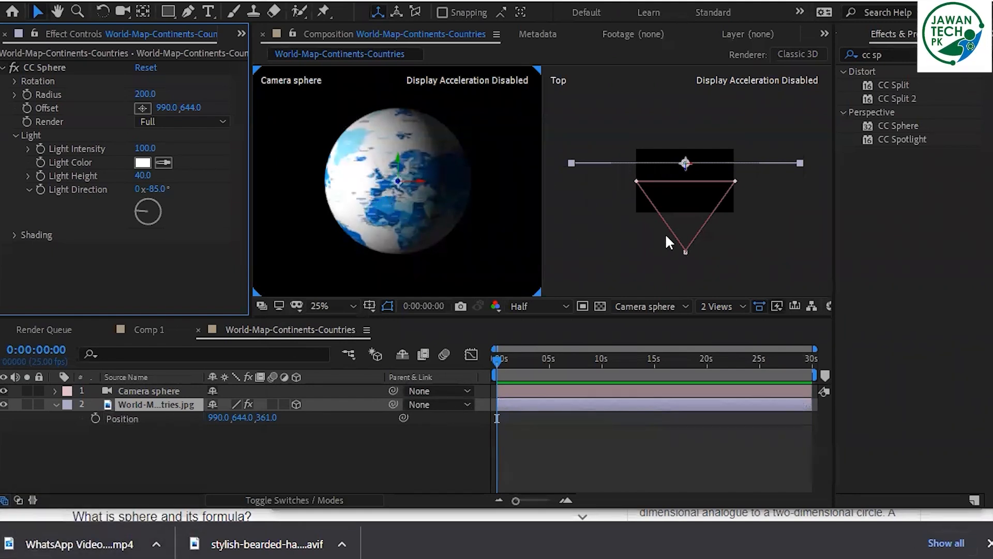
# Keyframe Camera sphere's position at 0 seconds and expand the camera's full Transform properties.
pyautogui.click(684, 247)
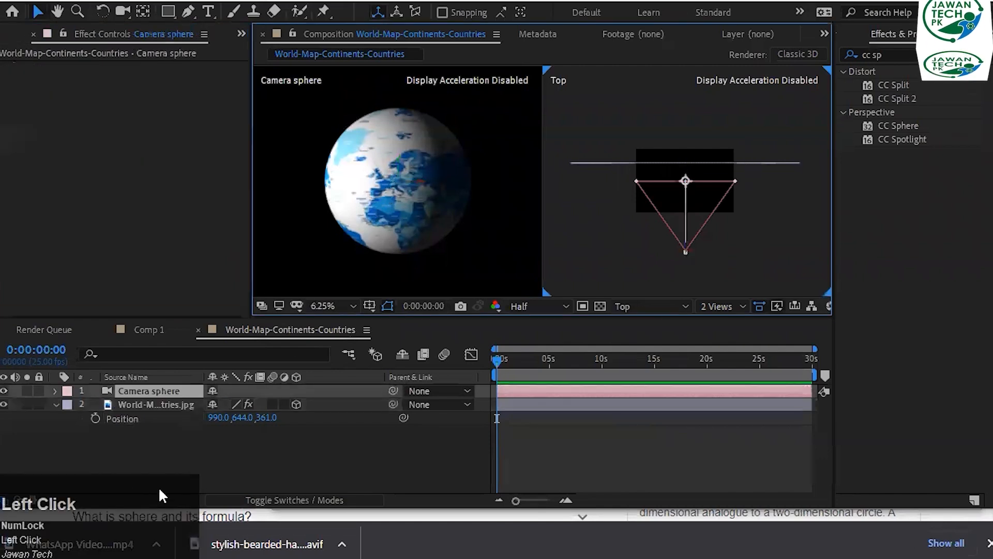
pyautogui.press('p')
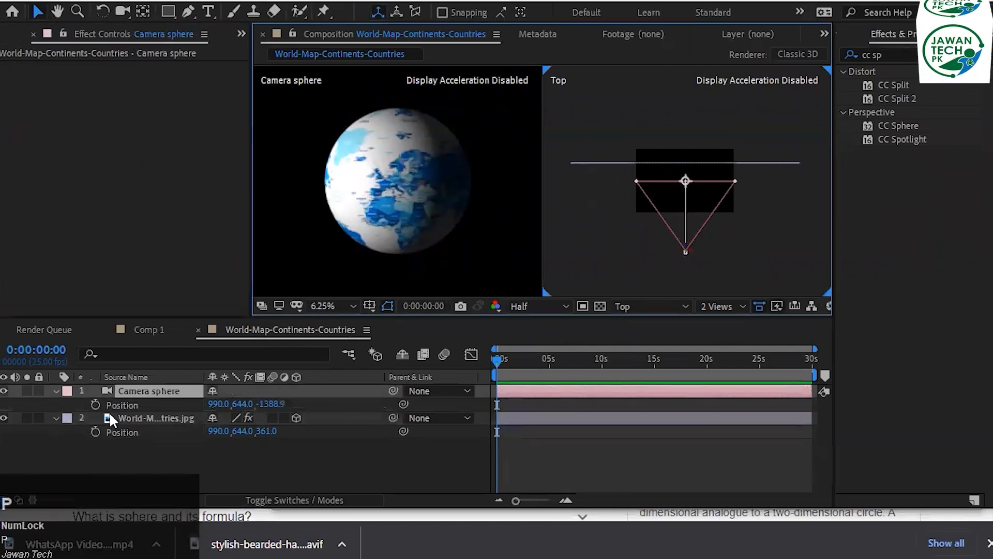
pyautogui.click(98, 403)
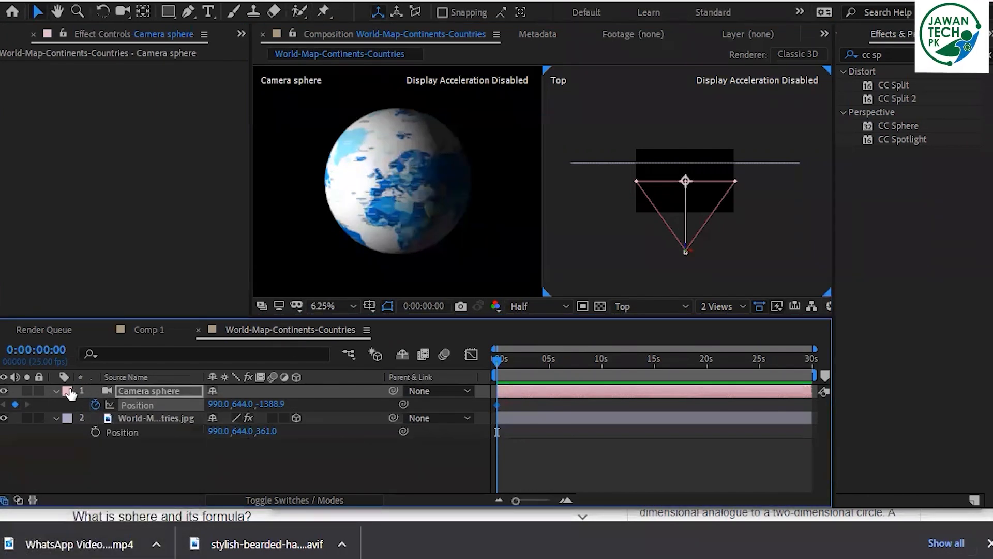
pyautogui.click(54, 389)
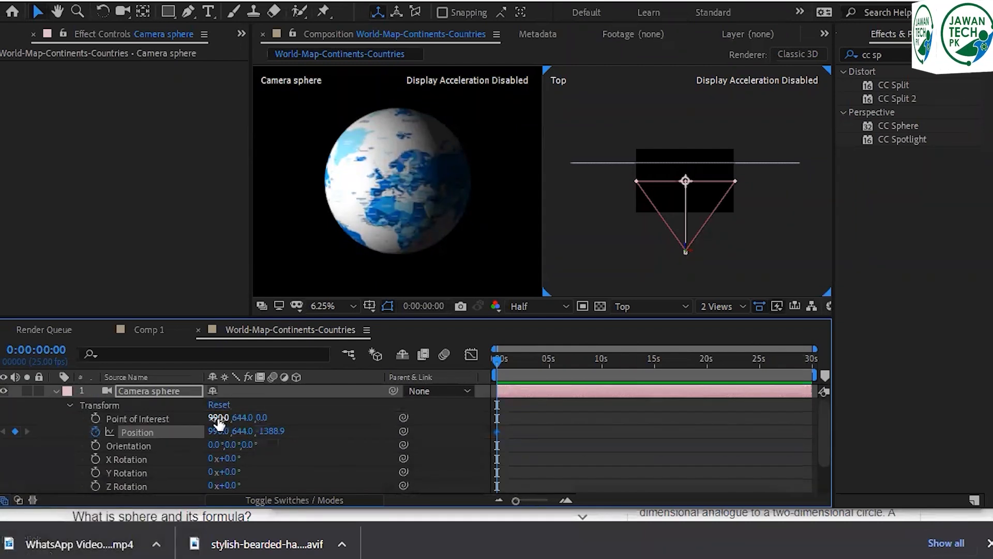
# Try shifting the camera's point of interest and position along X, undo both, and keyframe the point of interest at 0 seconds.
pyautogui.moveTo(218, 418); pyautogui.dragTo(320, 423)
pyautogui.hotkey('ctrl', 'z')
pyautogui.moveTo(219, 432); pyautogui.dragTo(331, 433)
pyautogui.hotkey('ctrl', 'z')
pyautogui.click(96, 418)
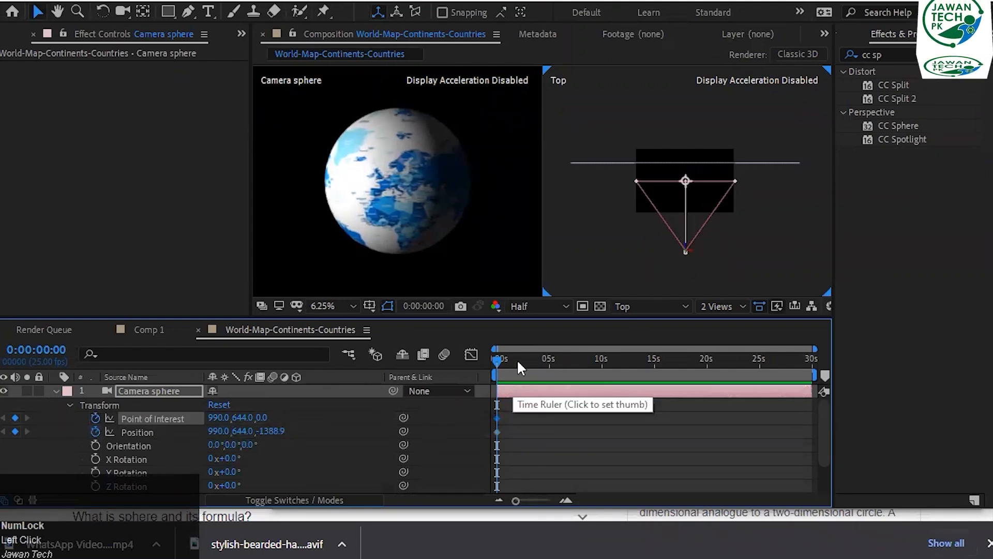
# At 3 seconds, set Camera sphere's X position to 1892 and its point of interest X to 1283.
pyautogui.click(36, 350)
pyautogui.press('BackSpace')
pyautogui.write('3')
pyautogui.press('Return')
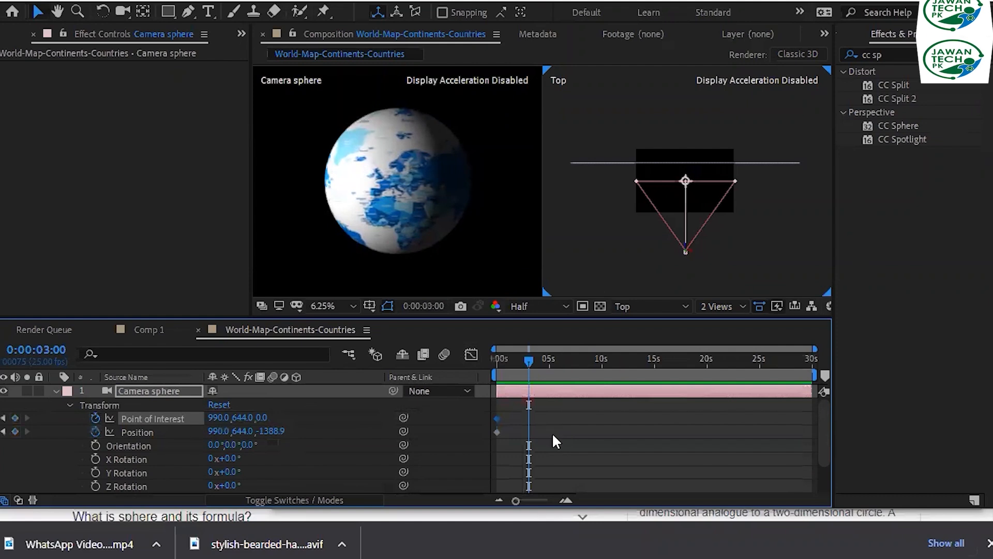
pyautogui.moveTo(220, 431); pyautogui.dragTo(663, 459)
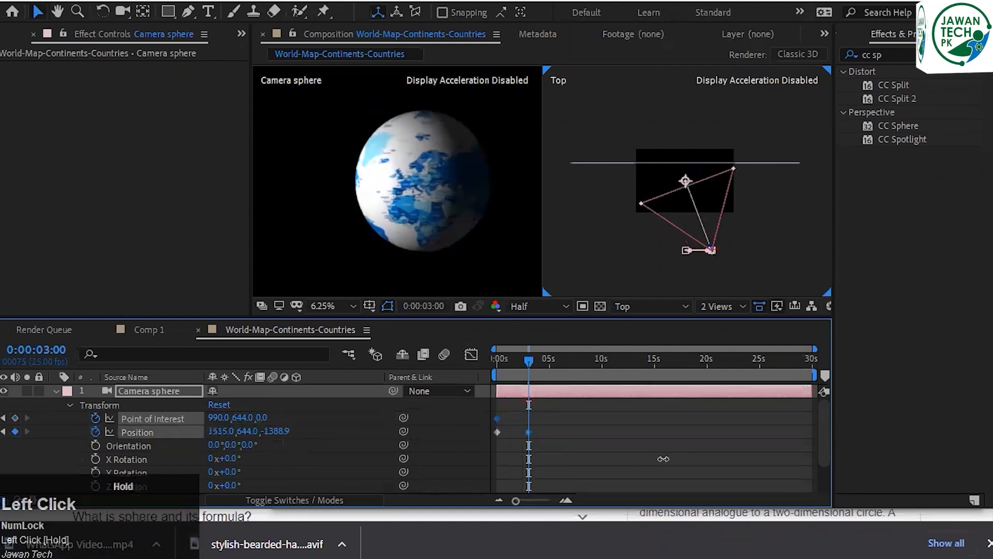
pyautogui.moveTo(664, 459); pyautogui.dragTo(663, 459)
pyautogui.moveTo(219, 431); pyautogui.dragTo(526, 438)
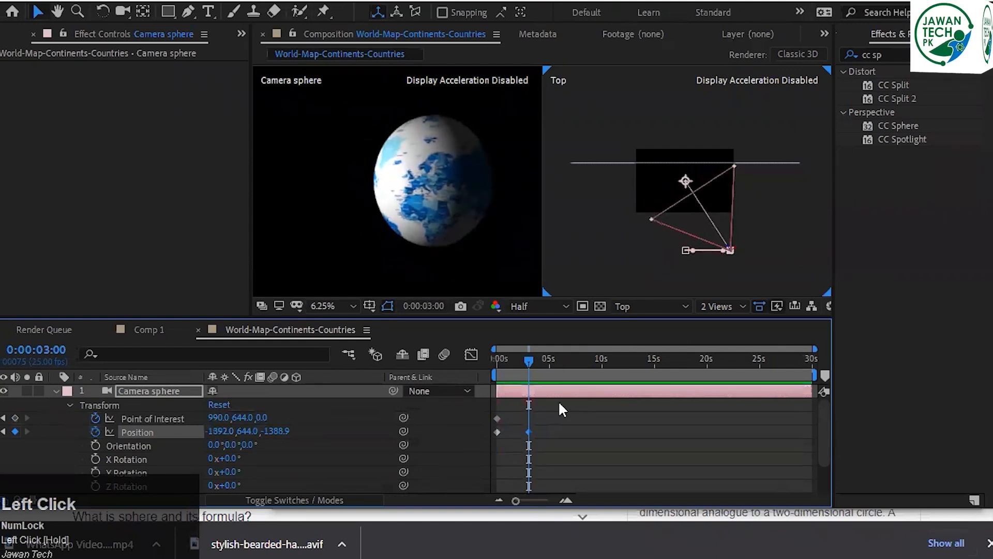
pyautogui.moveTo(207, 412); pyautogui.dragTo(442, 410)
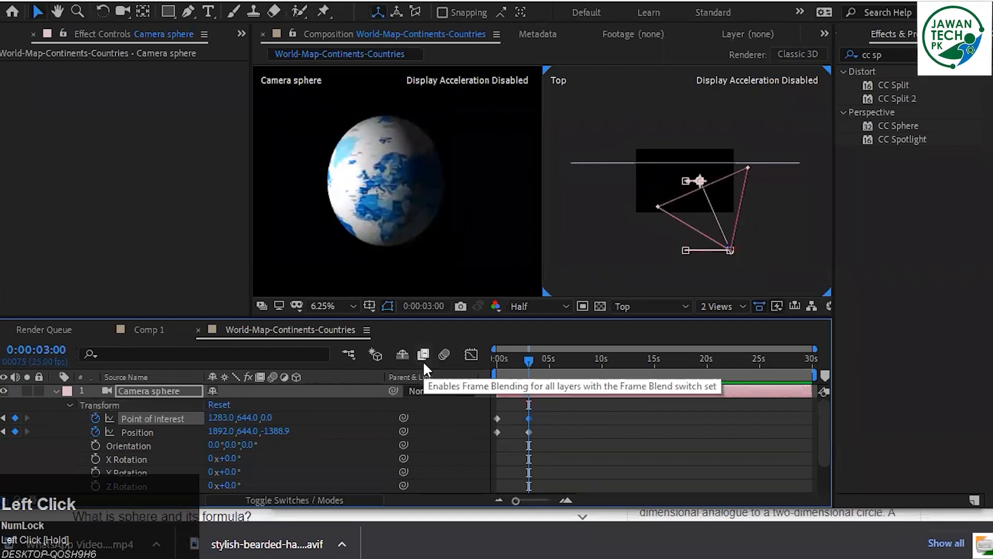
# Return to the start and preview the camera move frame by frame up to the 3-second keyframes and slightly back.
pyautogui.moveTo(518, 364); pyautogui.dragTo(391, 356)
pyautogui.press('space')
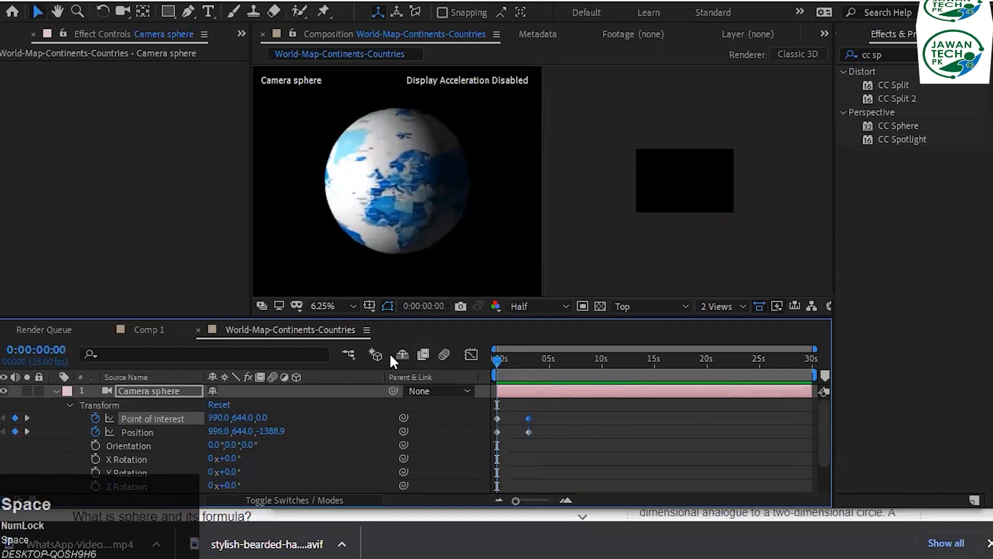
pyautogui.press('pagedown')
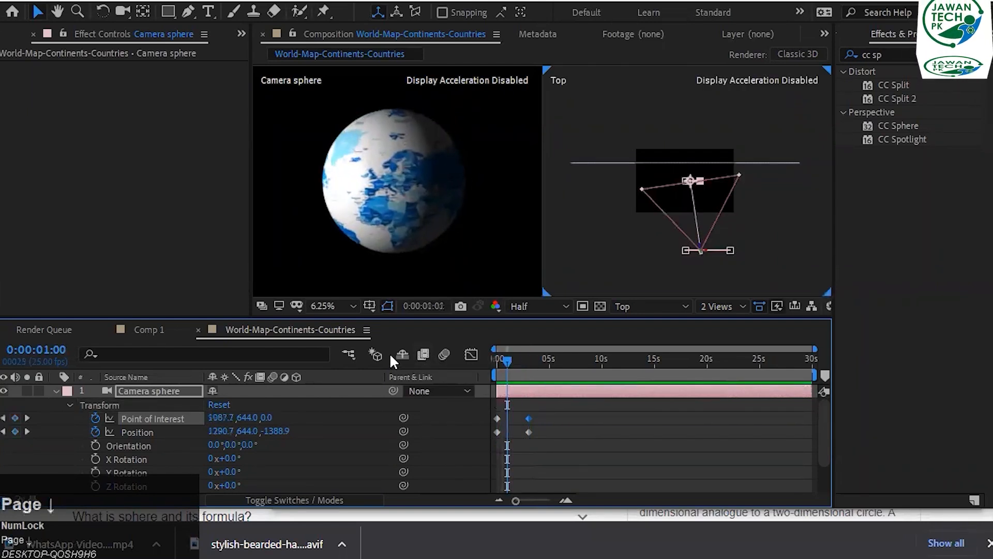
pyautogui.press('pagedown')
pyautogui.press('pagedown')
pyautogui.press('pagedown')
pyautogui.press('pagedown')
pyautogui.press('pagedown')
pyautogui.press('pagedown')
pyautogui.press('pagedown')
pyautogui.press('pagedown')
pyautogui.press('pagedown')
pyautogui.press('pagedown')
pyautogui.press('pagedown')
pyautogui.press('pagedown')
pyautogui.press('pagedown')
pyautogui.press('pagedown')
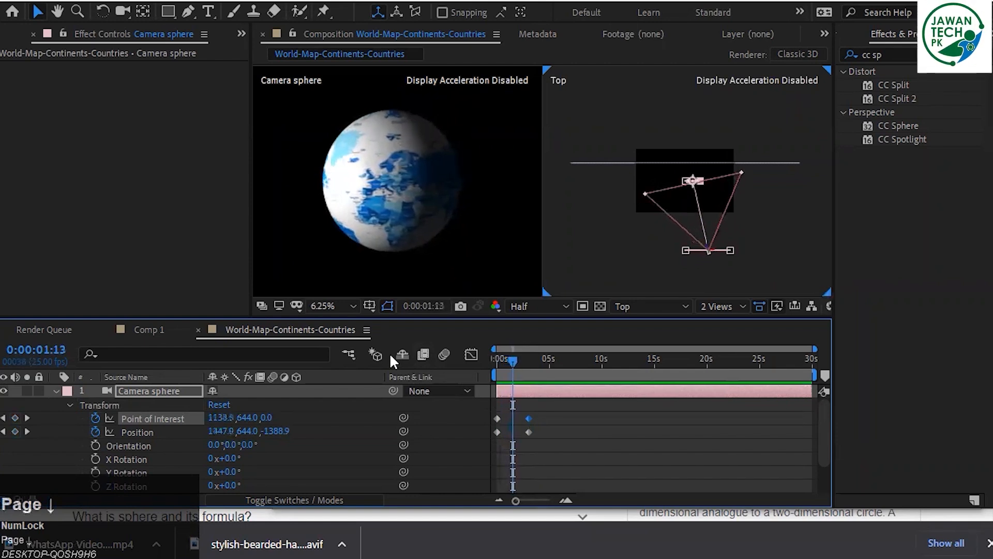
pyautogui.press('pagedown')
pyautogui.press('pagedown')
pyautogui.press('pagedown')
pyautogui.press('pagedown')
pyautogui.press('pagedown')
pyautogui.press('pagedown')
pyautogui.press('pagedown')
pyautogui.press('pagedown')
pyautogui.press('pagedown')
pyautogui.press('pagedown')
pyautogui.press('pagedown')
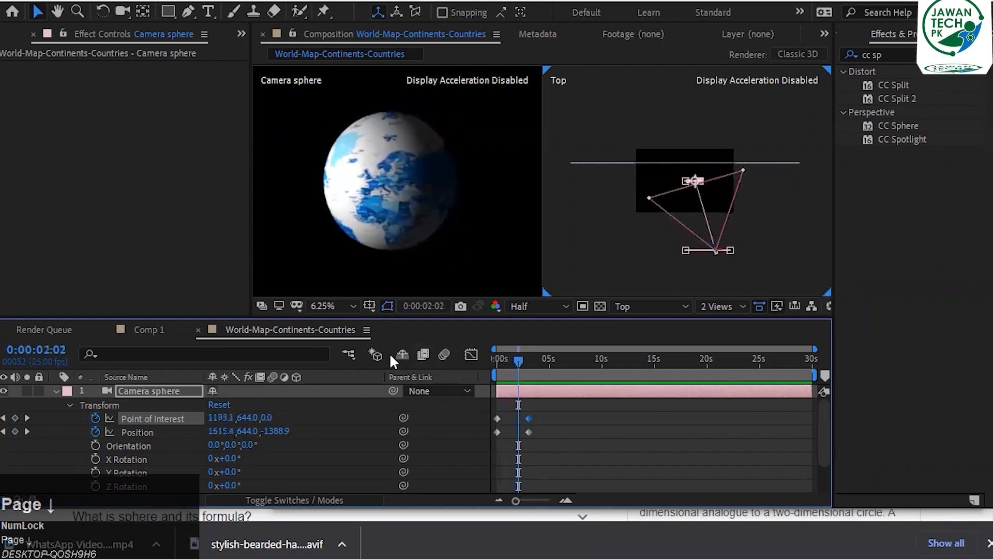
pyautogui.press('pagedown')
pyautogui.press('pagedown')
pyautogui.press('pagedown')
pyautogui.press('pagedown')
pyautogui.press('pagedown')
pyautogui.press('pagedown')
pyautogui.press('pagedown')
pyautogui.press('pagedown')
pyautogui.press('pagedown')
pyautogui.press('pagedown')
pyautogui.press('pagedown')
pyautogui.press('pagedown')
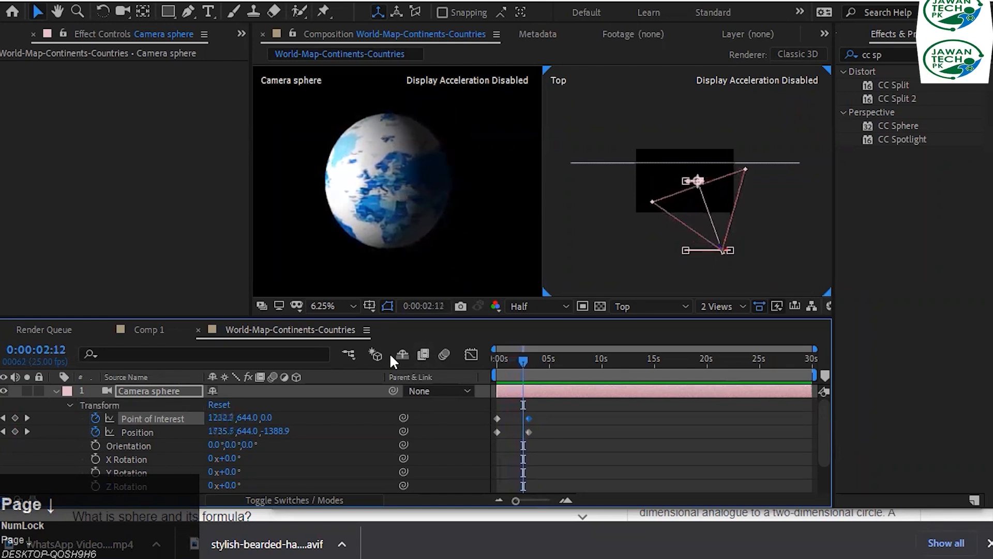
pyautogui.press('pagedown')
pyautogui.press('pagedown')
pyautogui.press('pagedown')
pyautogui.press('pagedown')
pyautogui.press('pagedown')
pyautogui.press('pagedown')
pyautogui.press('pagedown')
pyautogui.press('pagedown')
pyautogui.press('pagedown')
pyautogui.press('pagedown')
pyautogui.press('pagedown')
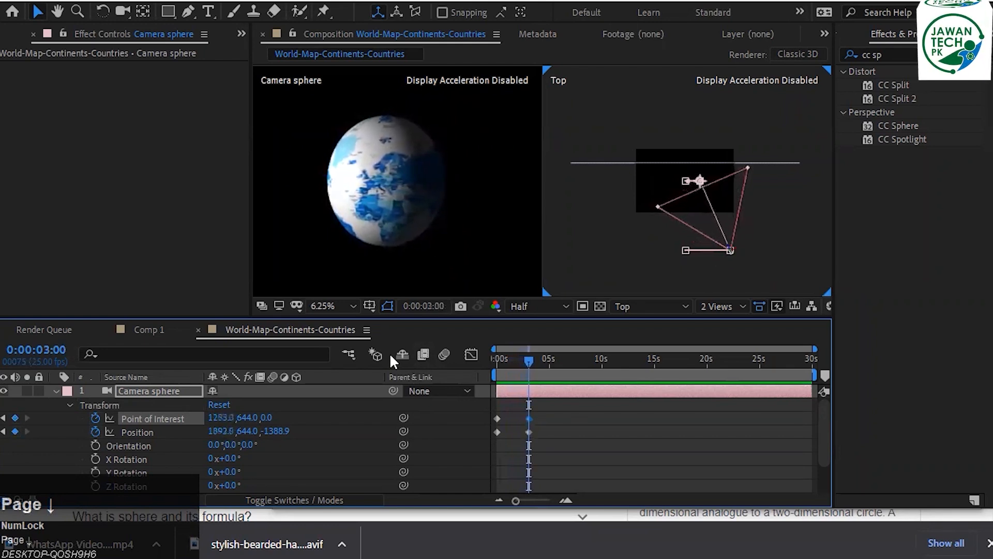
pyautogui.press('pageup')
pyautogui.press('pageup')
pyautogui.press('pageup')
pyautogui.press('pageup')
pyautogui.press('pageup')
pyautogui.press('pageup')
pyautogui.press('pageup')
pyautogui.press('pageup')
pyautogui.press('pageup')
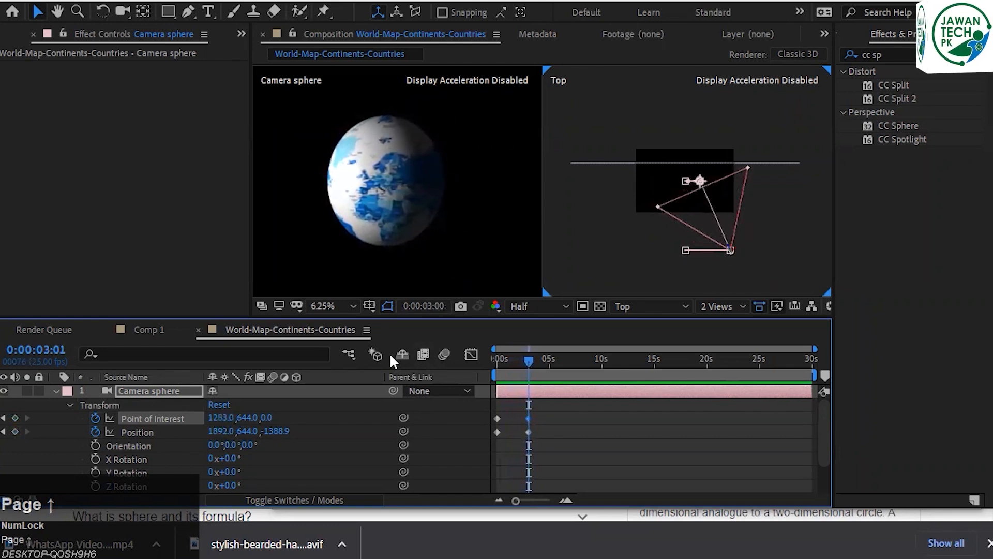
# Save the project.
pyautogui.hotkey('ctrl', 's')
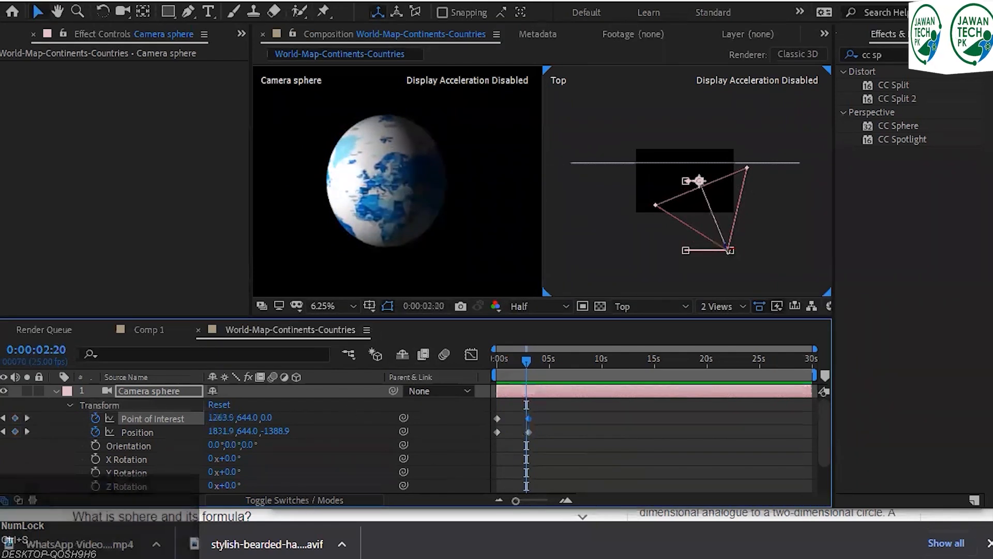
pyautogui.moveTo(357, 558)
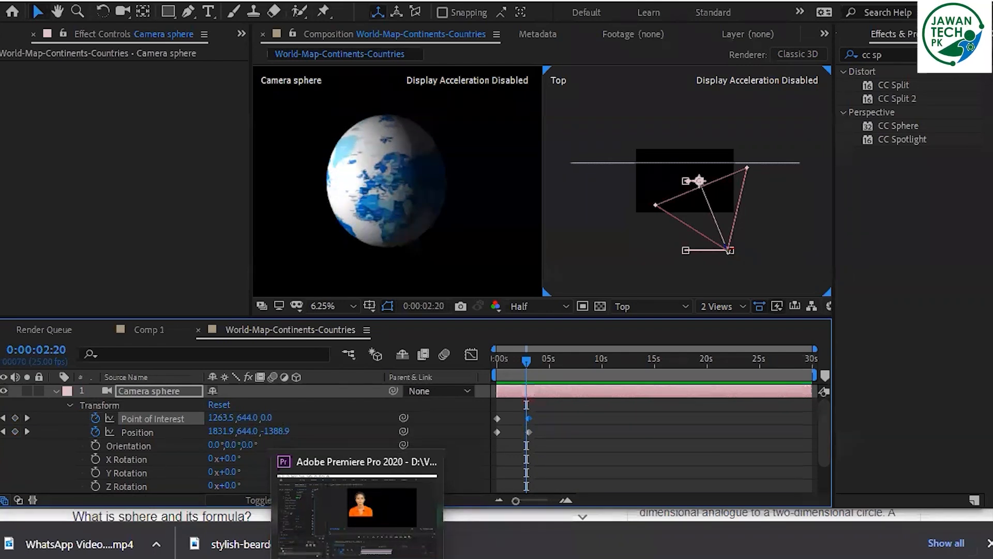
pyautogui.click(397, 558)
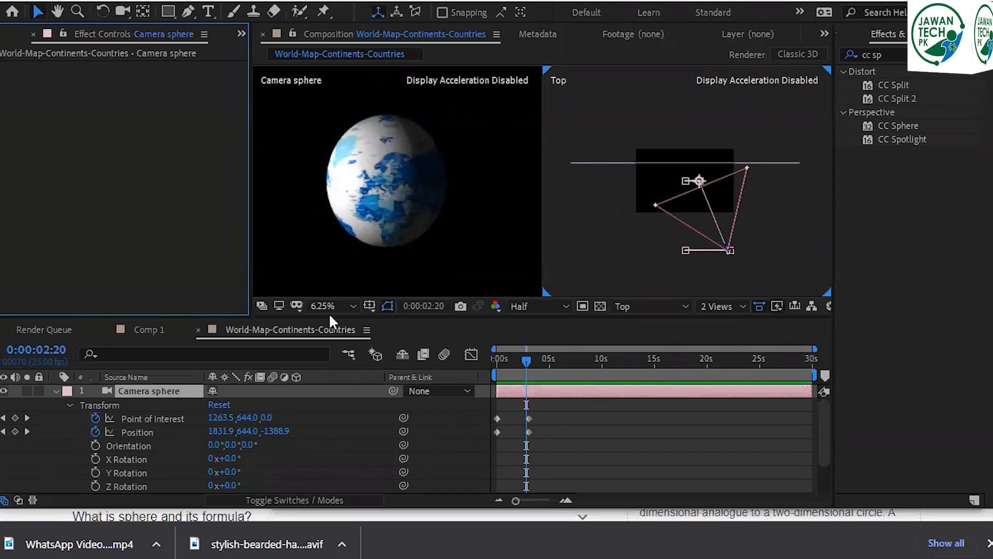
# Collapse Camera sphere's properties and add a point light to the world map composition, placed at X position 96.5.
pyautogui.click(69, 405)
pyautogui.click(56, 391)
pyautogui.click(200, 446)
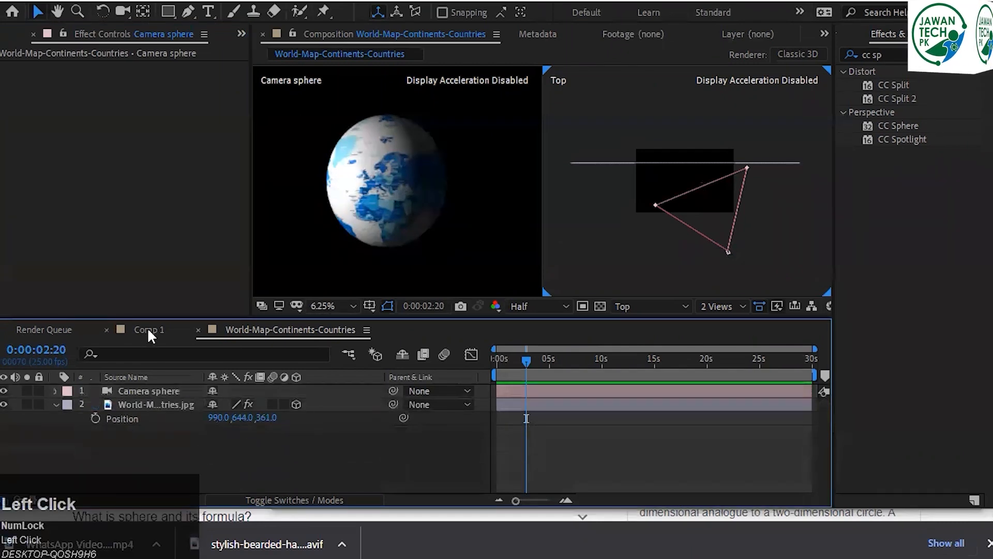
pyautogui.rightClick(316, 462)
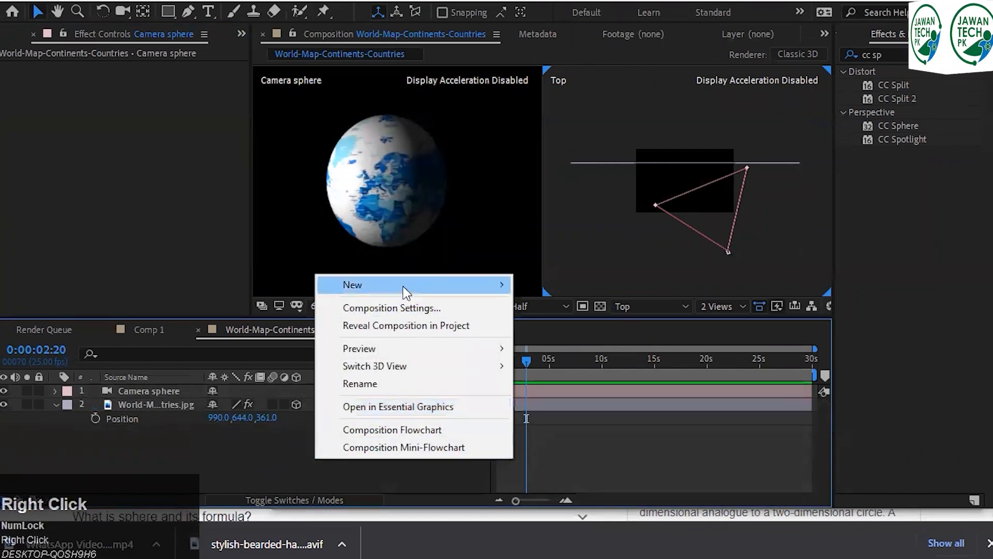
pyautogui.moveTo(404, 287)
pyautogui.click(607, 340)
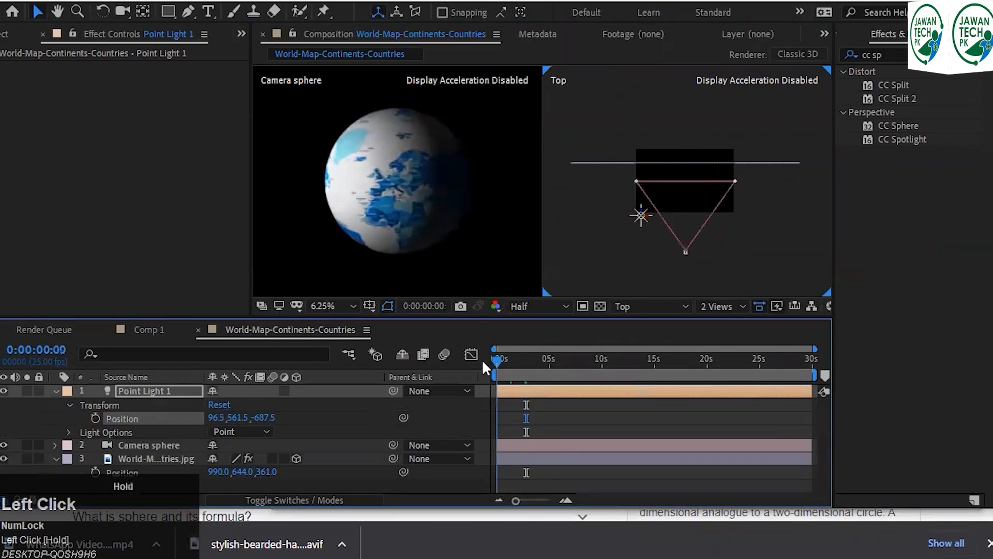
# Keyframe Point Light 1's position at 0 seconds and move the light to X 1792.5, Y 665.5 at 3 seconds.
pyautogui.click(136, 417)
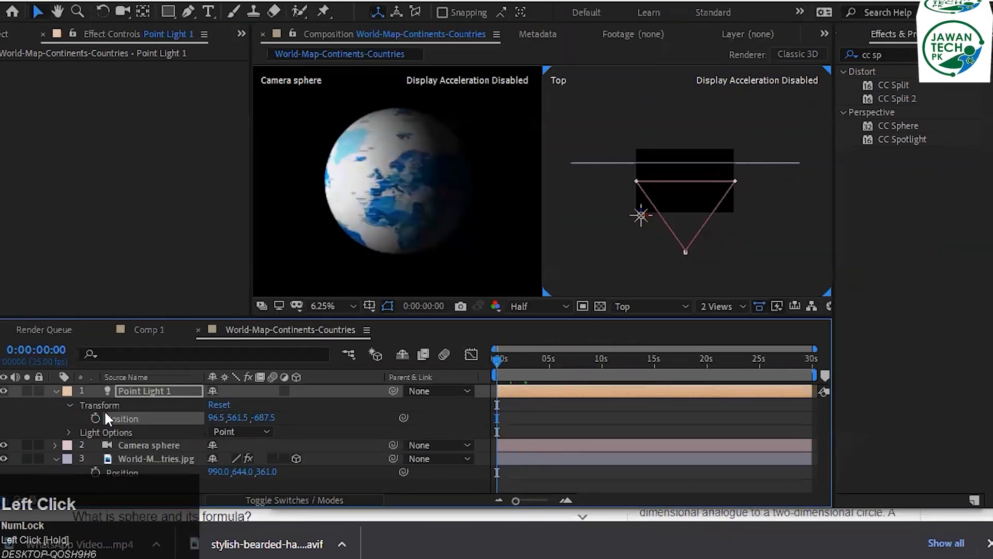
pyautogui.click(93, 417)
pyautogui.click(66, 345)
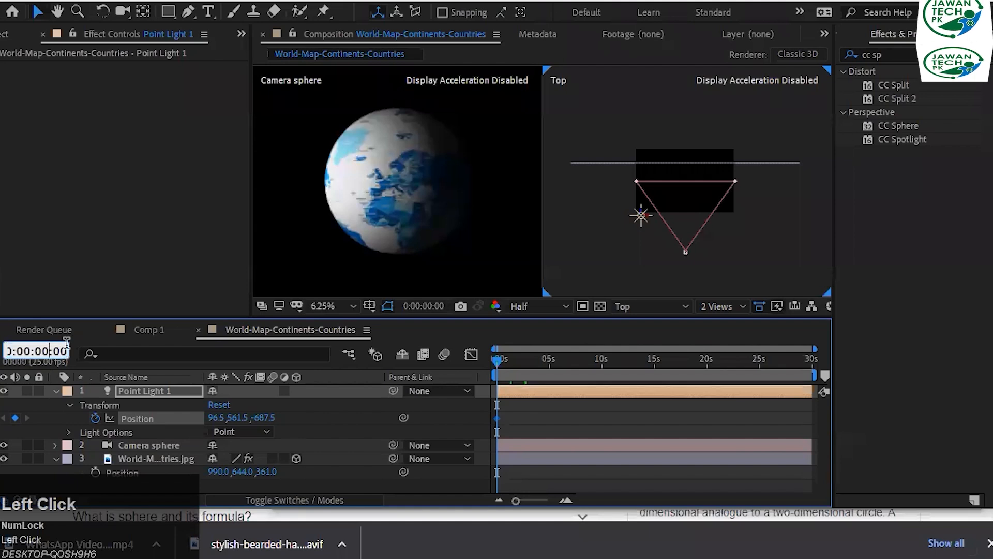
pyautogui.press('BackSpace')
pyautogui.write('3')
pyautogui.press('Return')
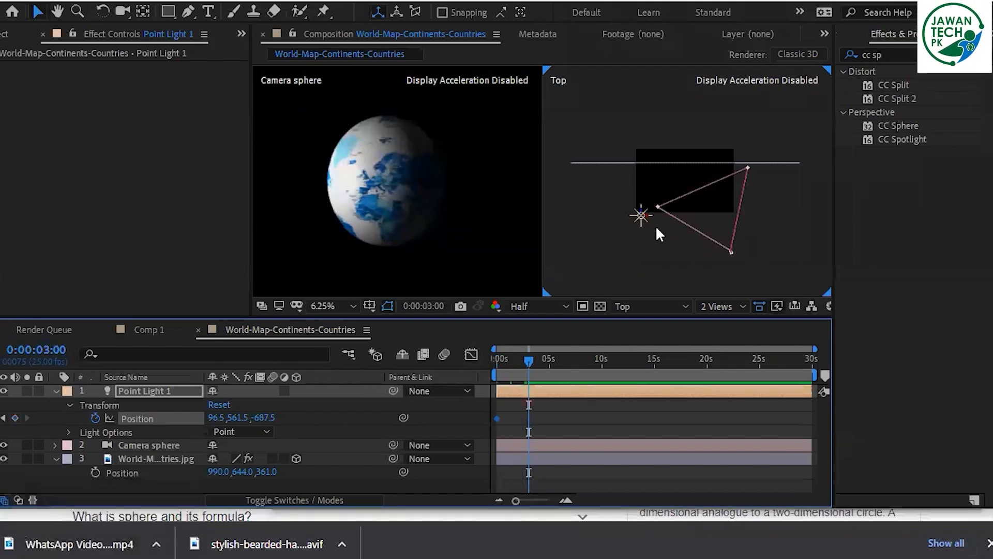
pyautogui.moveTo(642, 216); pyautogui.dragTo(725, 216)
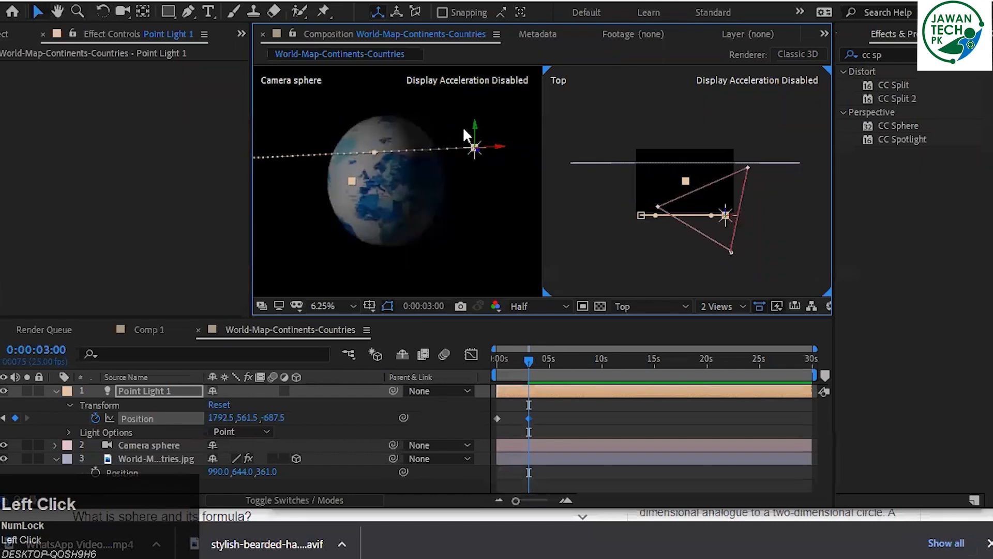
pyautogui.moveTo(475, 133)
pyautogui.mouseDown()
pyautogui.moveTo(479, 163)
pyautogui.moveTo(533, 243)
pyautogui.moveTo(477, 141)
pyautogui.mouseUp()
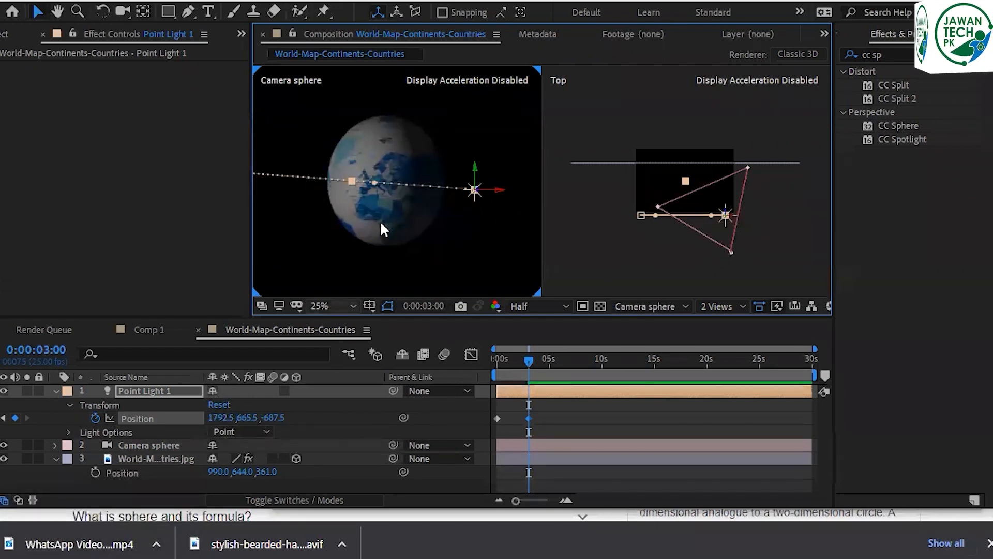
# Expand the world map layer, turn off Point Light 1's visibility and collapse the light's properties.
pyautogui.click(133, 441)
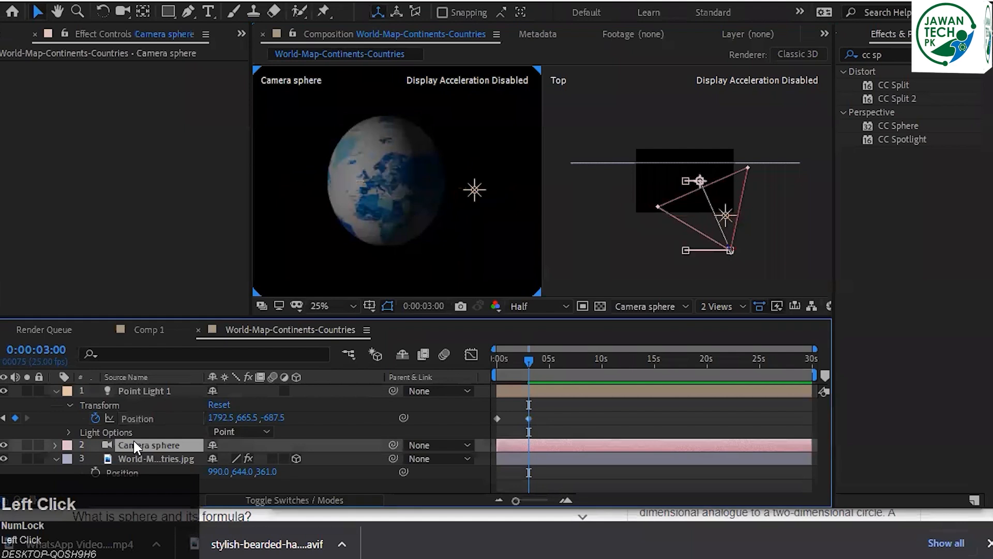
pyautogui.click(141, 458)
pyautogui.click(55, 458)
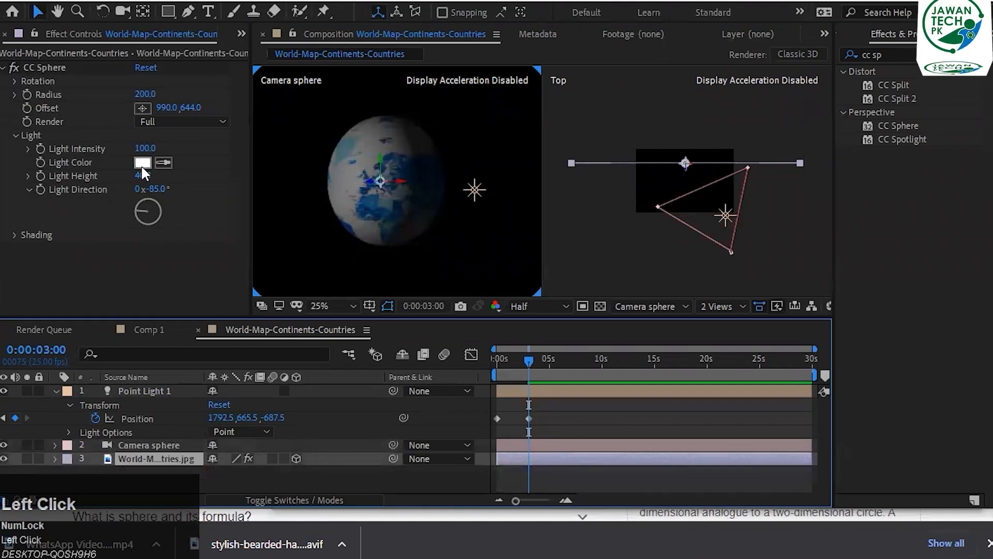
pyautogui.click(55, 458)
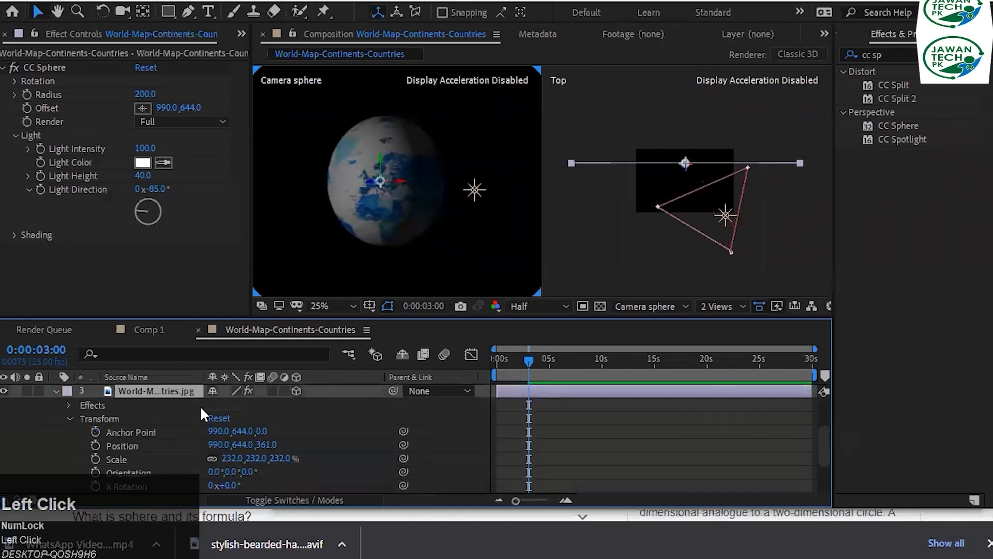
pyautogui.scroll(3, 188, 407)
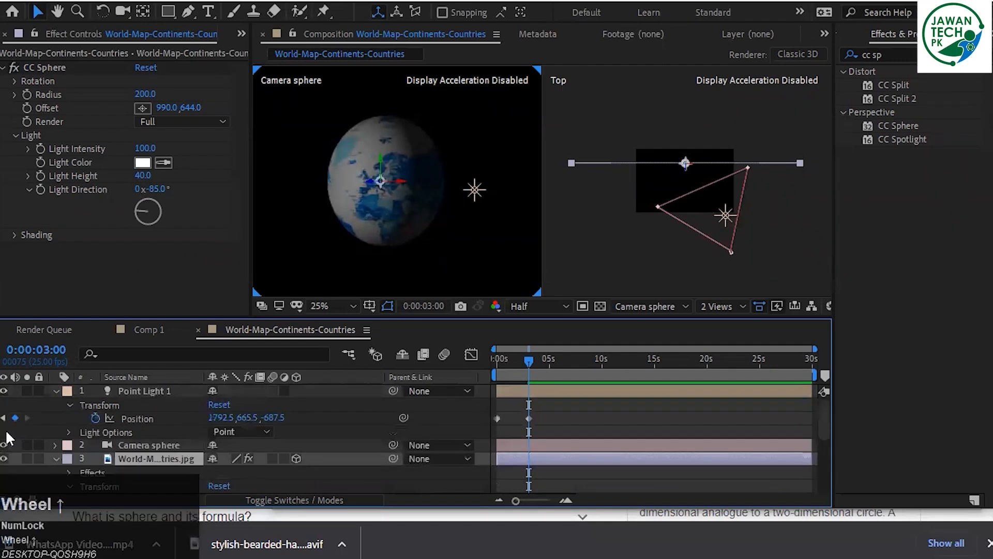
pyautogui.click(4, 392)
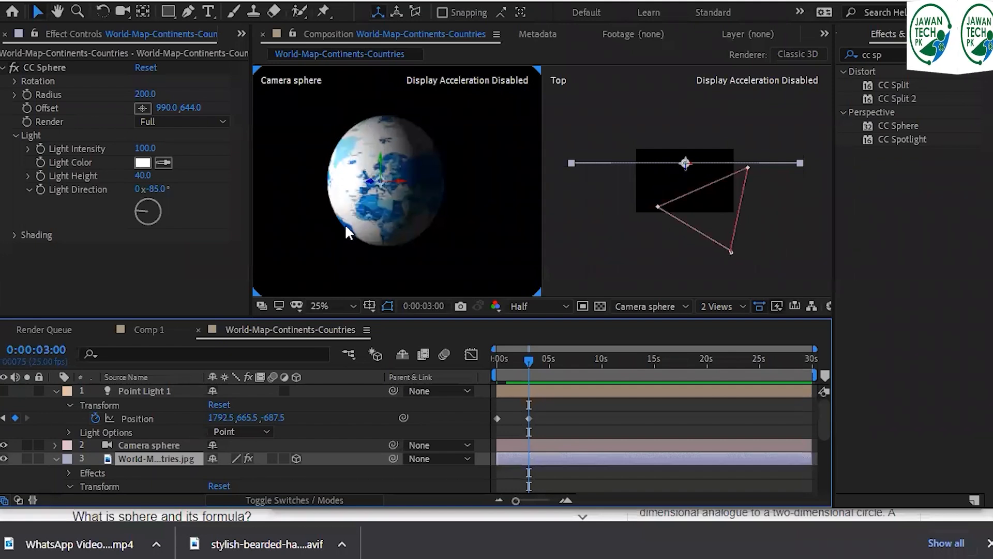
pyautogui.click(55, 391)
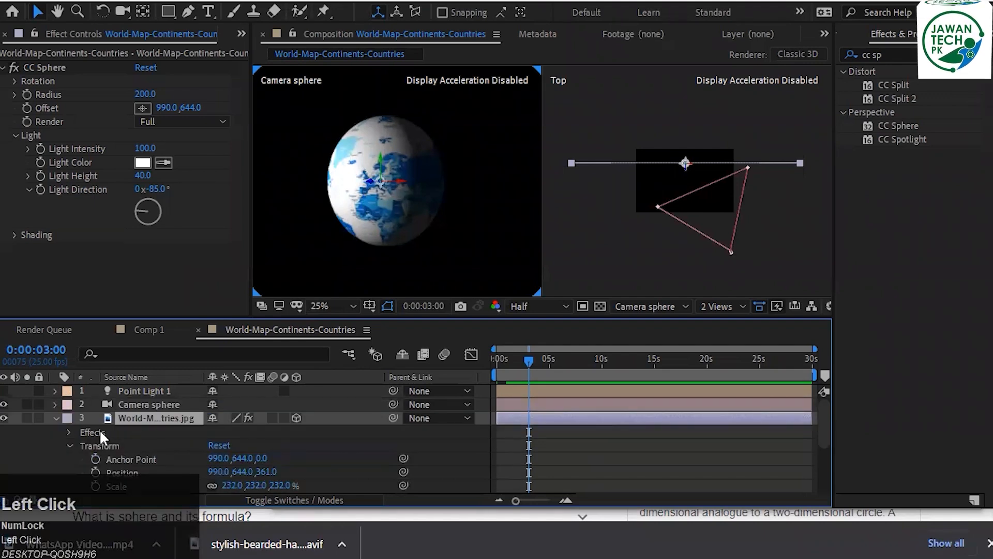
# Expand the CC Sphere effect's Light settings on the world map layer and return the playhead to 0 seconds.
pyautogui.scroll(-3, 100, 430)
pyautogui.scroll(3, 100, 432)
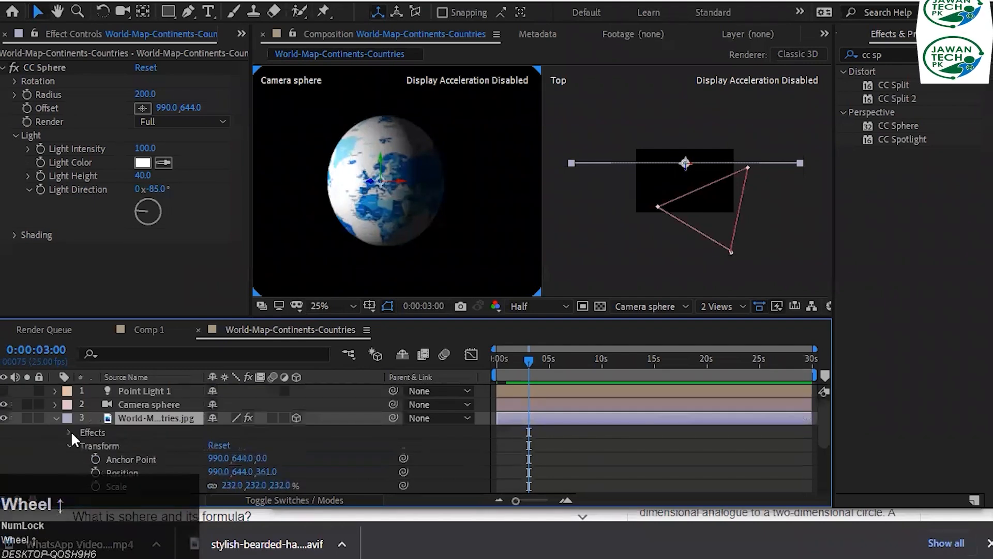
pyautogui.click(70, 432)
pyautogui.click(81, 445)
pyautogui.scroll(-5, 141, 439)
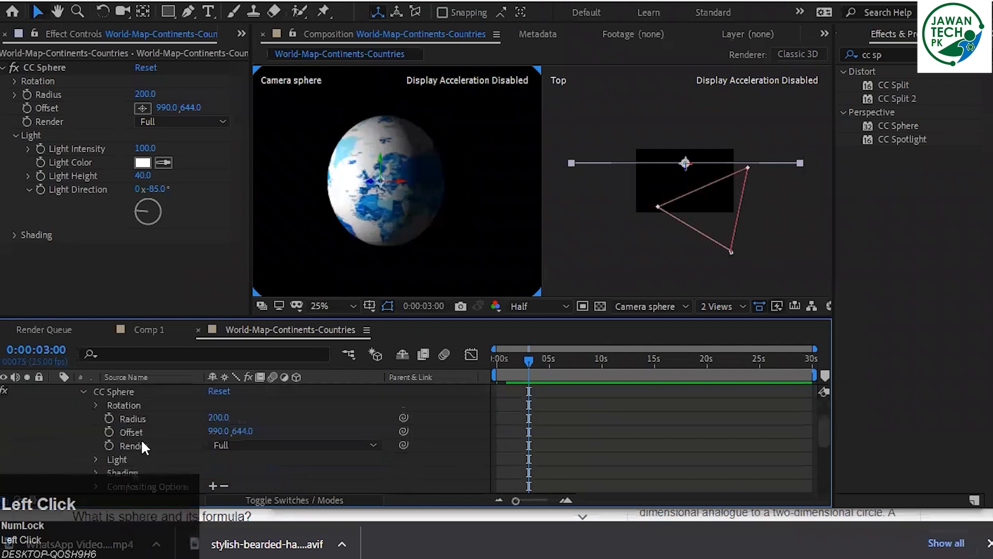
pyautogui.scroll(2, 141, 439)
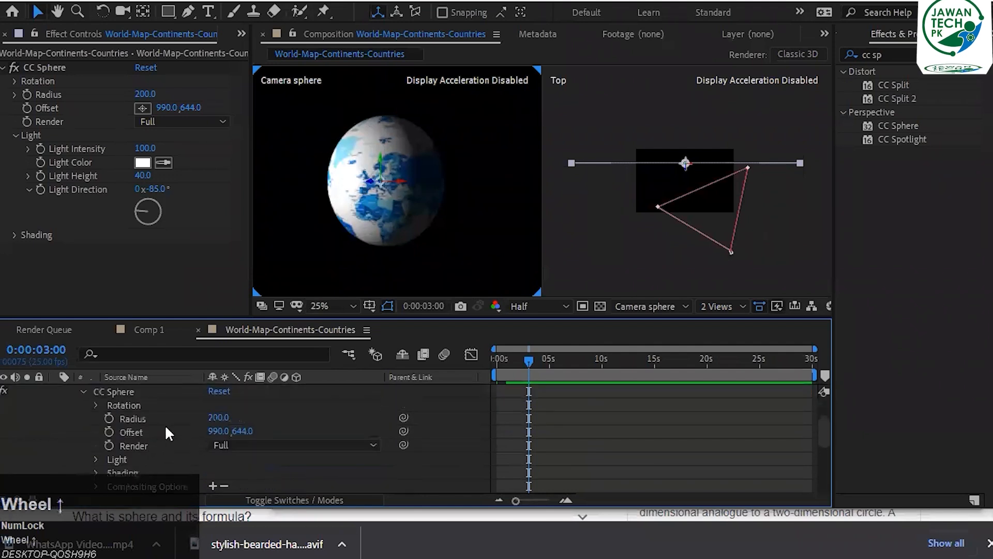
pyautogui.click(510, 366)
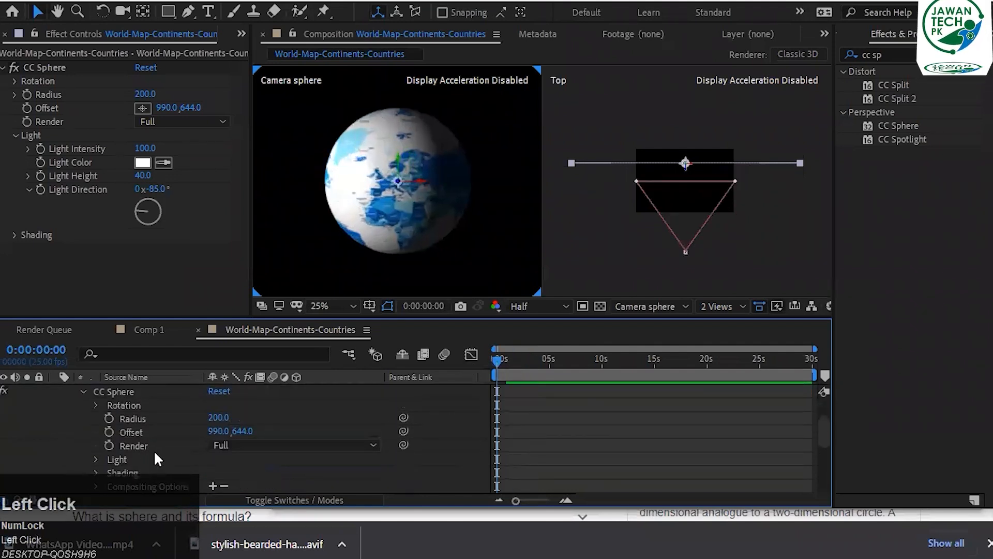
pyautogui.click(97, 459)
pyautogui.scroll(-2, 215, 420)
pyautogui.scroll(-3, 215, 420)
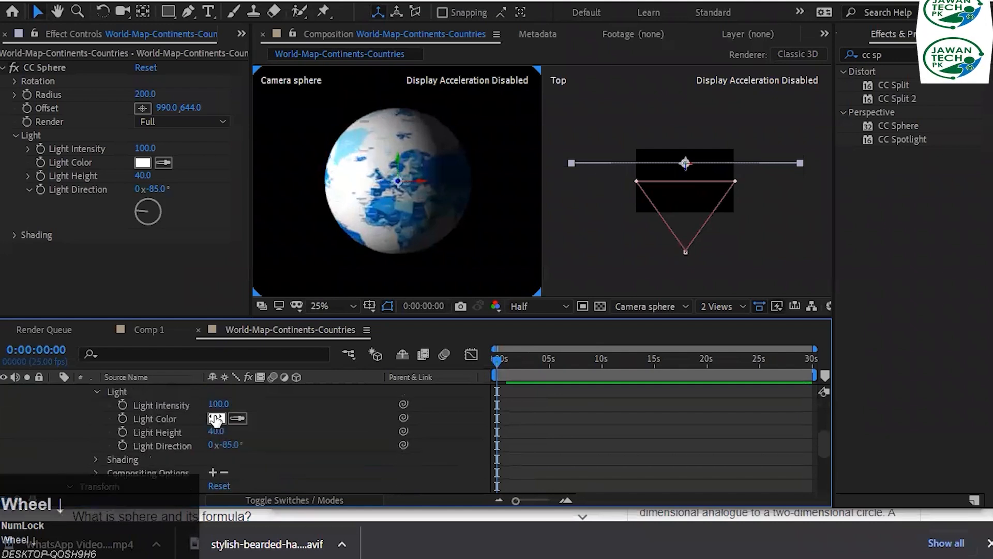
# Try different CC Sphere light intensity, height and direction values, undoing each change, and look at the Shading settings.
pyautogui.moveTo(230, 403); pyautogui.dragTo(548, 397)
pyautogui.hotkey('ctrl', 'z')
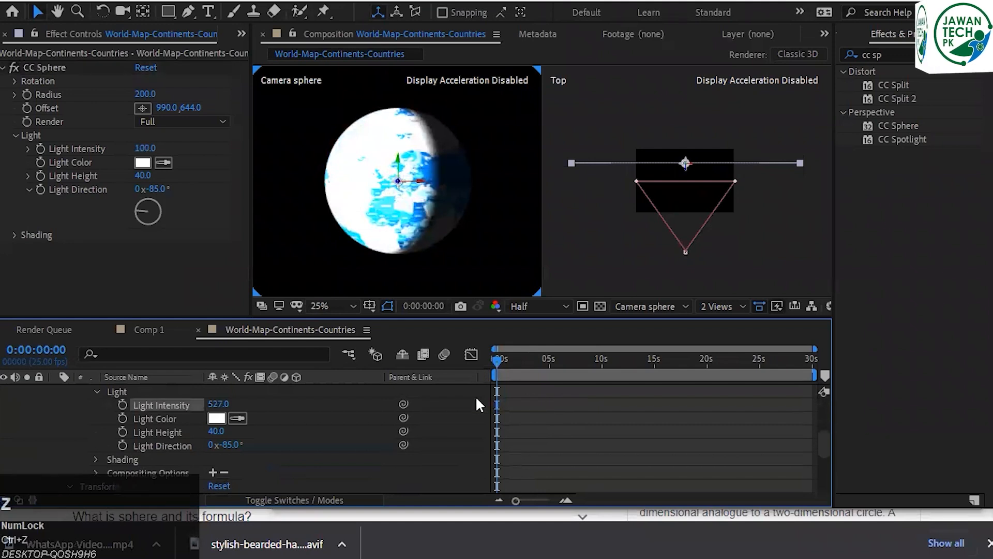
pyautogui.moveTo(217, 429); pyautogui.dragTo(484, 437)
pyautogui.hotkey('ctrl', 'z')
pyautogui.moveTo(227, 444); pyautogui.dragTo(566, 444)
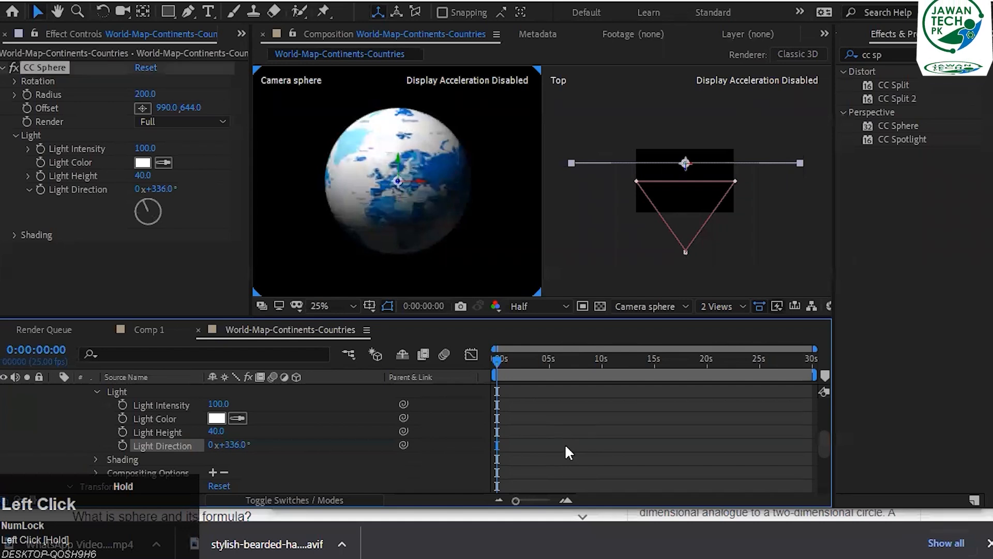
pyautogui.hotkey('ctrl', 'z')
pyautogui.click(96, 459)
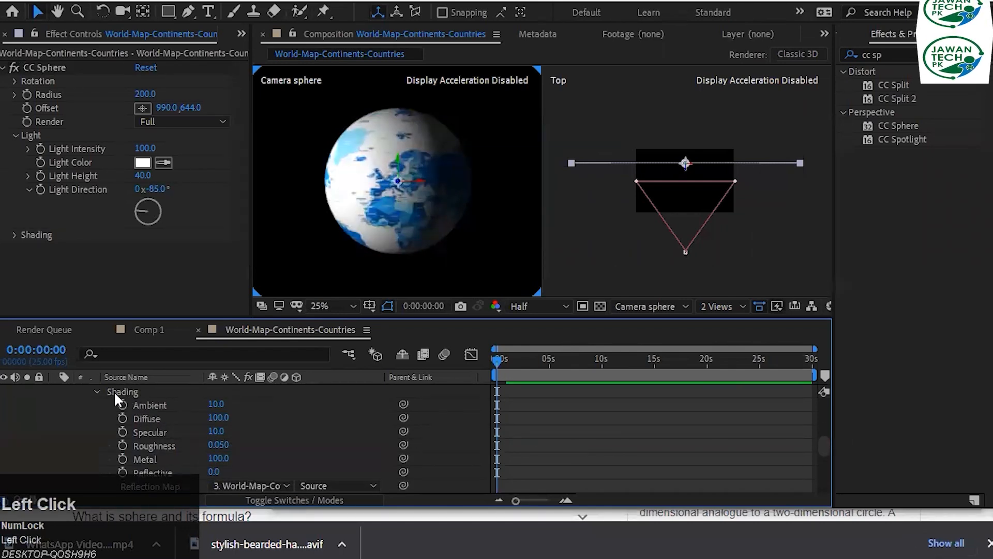
pyautogui.click(96, 391)
# Enable keyframing for CC Sphere's Light Height and Light Direction at 0 seconds.
pyautogui.scroll(1, 191, 443)
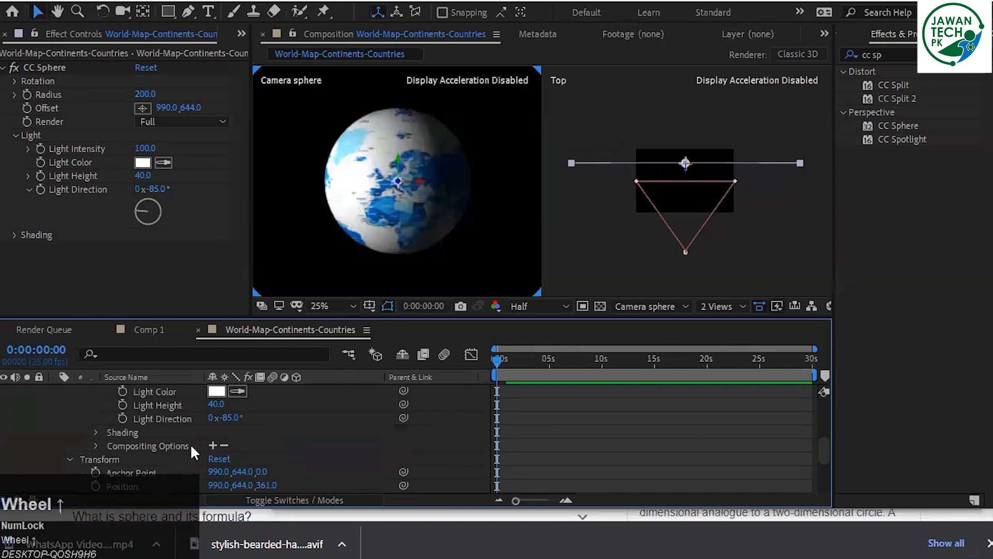
pyautogui.scroll(1, 185, 439)
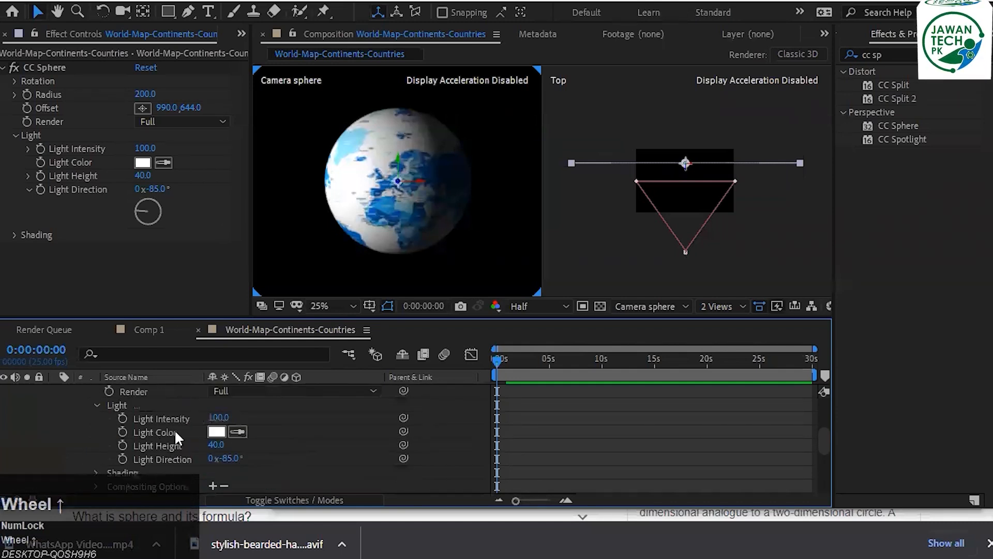
pyautogui.click(123, 445)
pyautogui.click(124, 458)
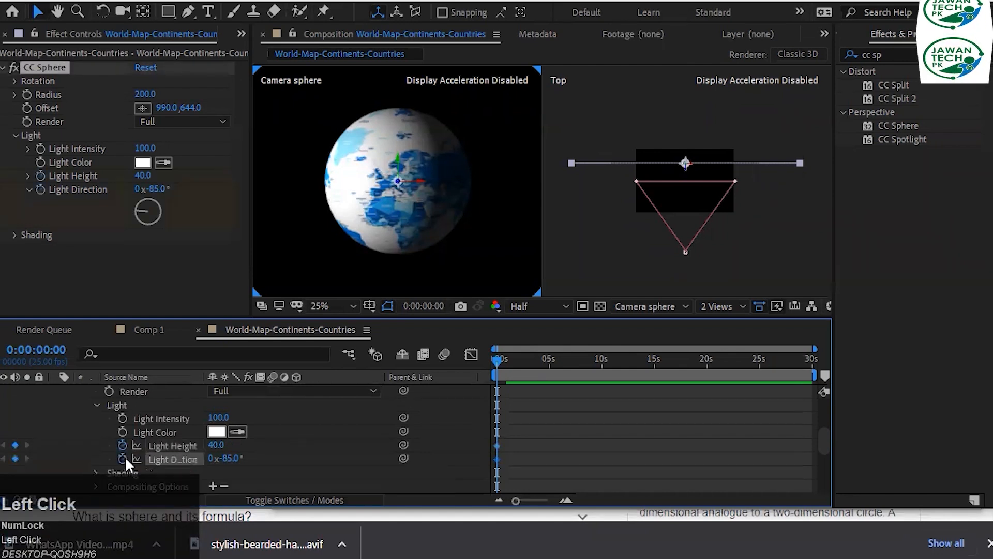
# Move to 3 seconds and set CC Sphere's Light Height to 100 there.
pyautogui.click(50, 350)
pyautogui.press('BackSpace')
pyautogui.write('3')
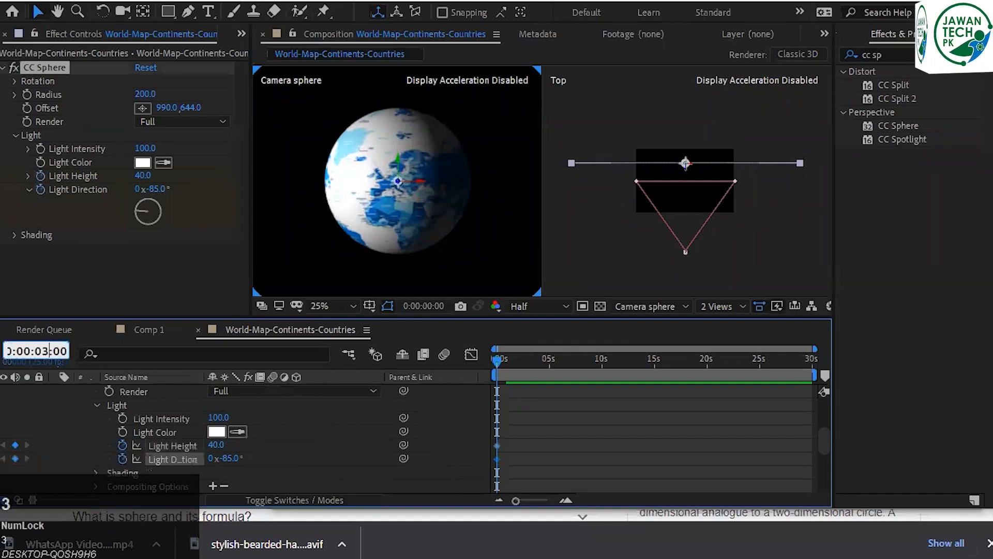
pyautogui.press('Return')
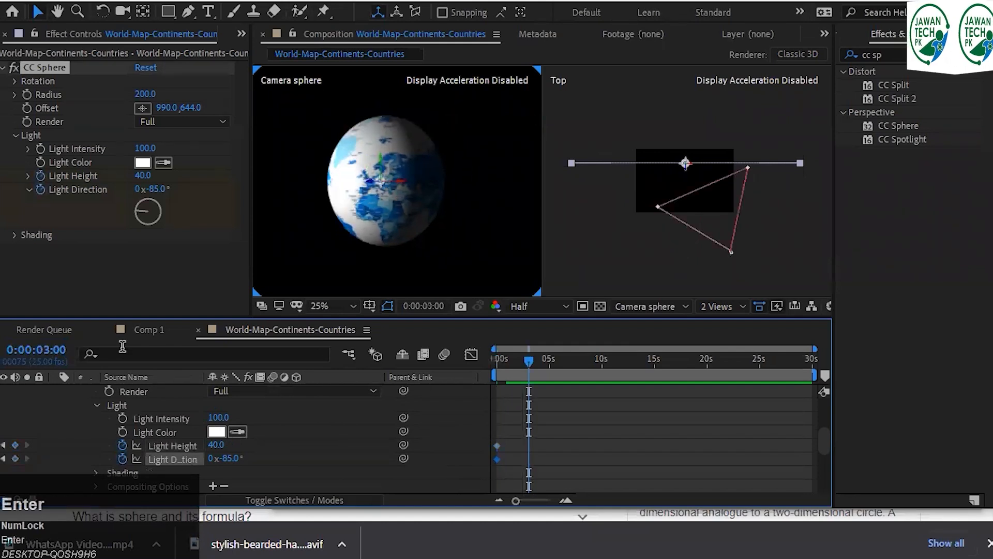
pyautogui.click(218, 445)
pyautogui.moveTo(218, 445); pyautogui.dragTo(47, 443)
pyautogui.hotkey('ctrl', 'z')
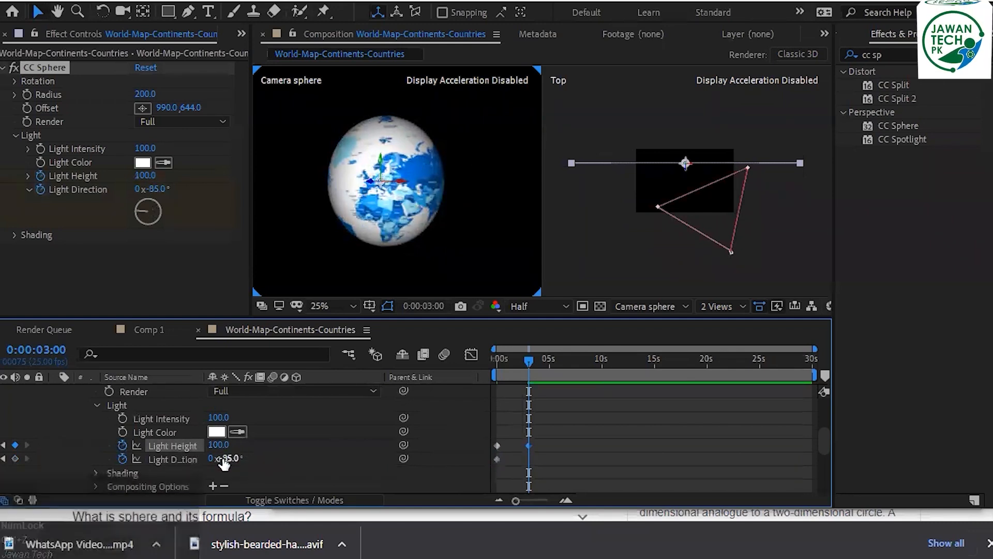
# Preview the globe's lighting animation from the start, and step backward frame by frame to the opening frames.
pyautogui.moveTo(529, 363); pyautogui.dragTo(433, 361)
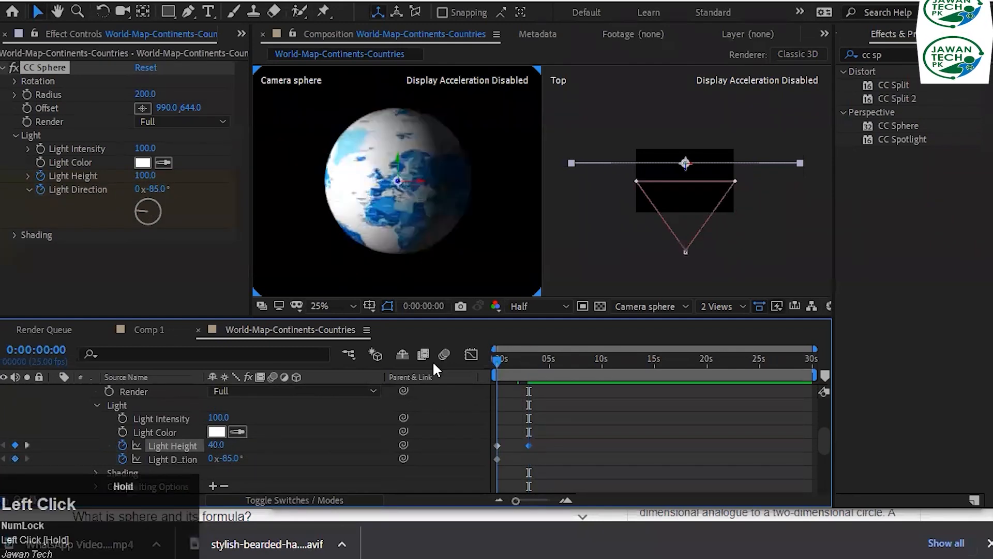
pyautogui.click(604, 262)
pyautogui.press('space')
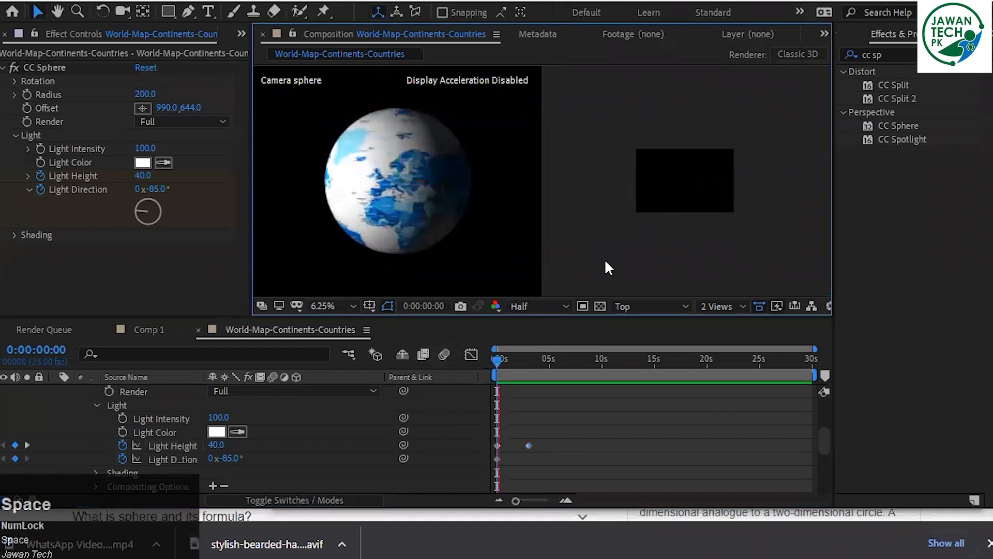
pyautogui.press('space')
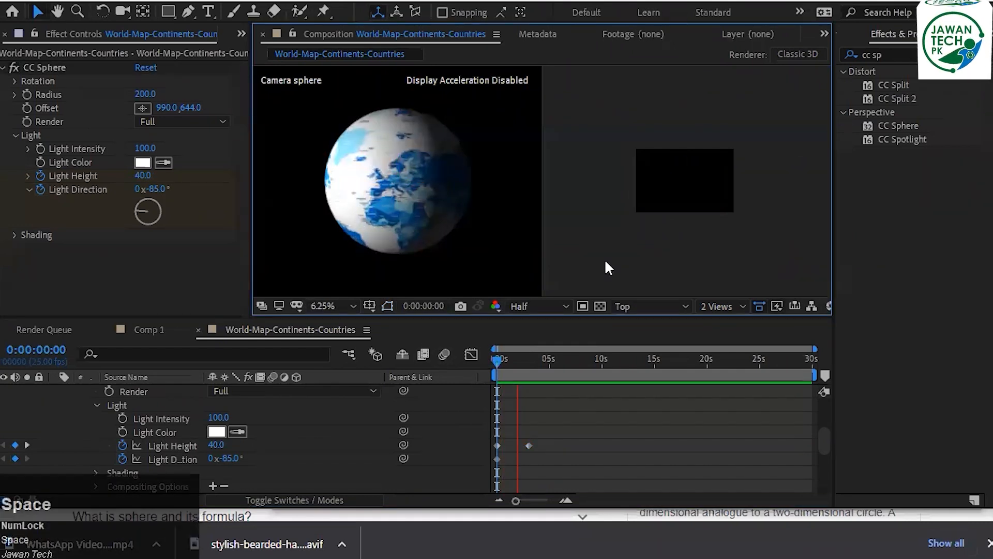
pyautogui.press('pageup')
pyautogui.press('pageup')
pyautogui.press('pageup')
pyautogui.press('pageup')
pyautogui.press('pageup')
pyautogui.press('pageup')
pyautogui.press('pageup')
pyautogui.press('pageup')
pyautogui.press('pageup')
pyautogui.press('pageup')
pyautogui.press('pageup')
pyautogui.press('pageup')
pyautogui.press('pageup')
pyautogui.press('pageup')
pyautogui.press('pageup')
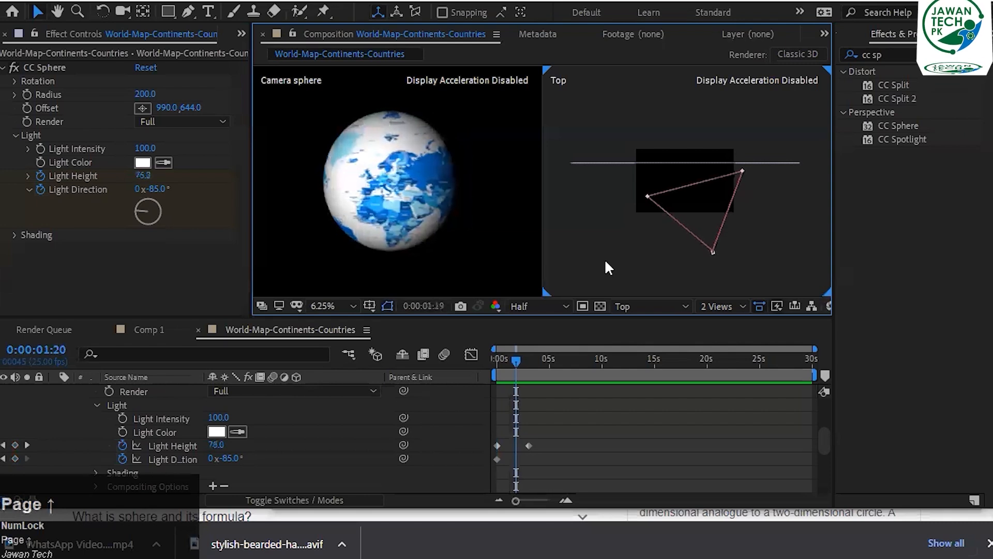
pyautogui.press('pageup')
pyautogui.press('pageup')
pyautogui.press('pageup')
pyautogui.press('pageup')
pyautogui.press('pageup')
pyautogui.press('pageup')
pyautogui.press('pageup')
pyautogui.press('pageup')
pyautogui.press('pageup')
pyautogui.press('pageup')
pyautogui.press('pageup')
pyautogui.press('pageup')
pyautogui.press('pageup')
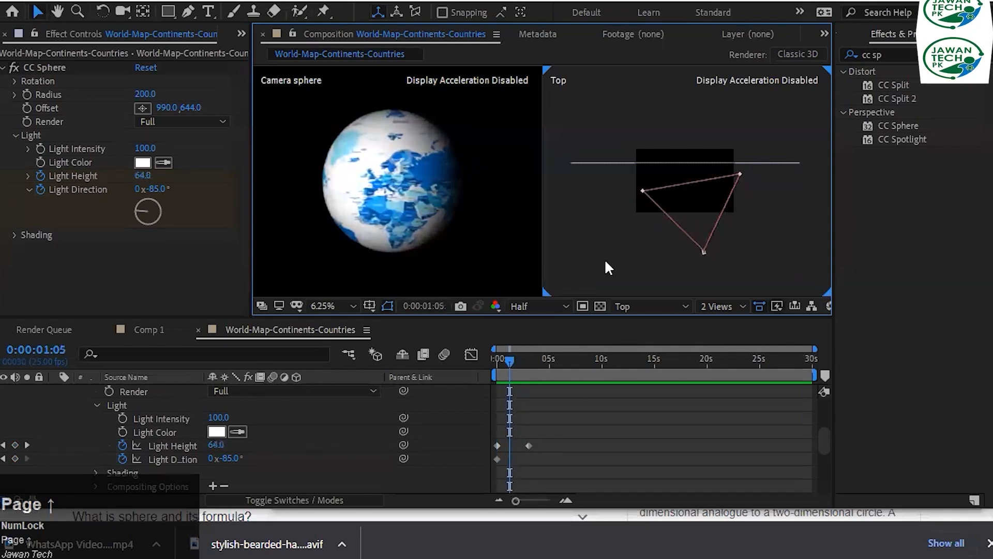
pyautogui.press('pageup')
pyautogui.press('pageup')
pyautogui.press('pageup')
pyautogui.press('pageup')
pyautogui.press('pageup')
pyautogui.press('pageup')
pyautogui.press('pageup')
pyautogui.press('pageup')
pyautogui.press('pageup')
pyautogui.press('pageup')
pyautogui.press('pageup')
pyautogui.press('pageup')
pyautogui.press('pageup')
pyautogui.press('pageup')
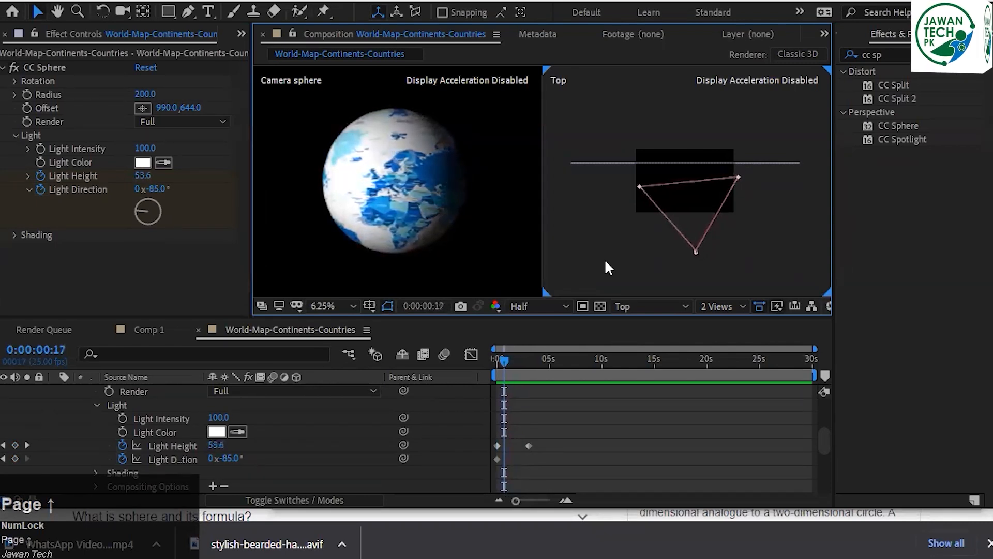
pyautogui.press('pageup')
pyautogui.press('pageup')
pyautogui.press('pageup')
pyautogui.press('pageup')
pyautogui.press('pageup')
pyautogui.press('pageup')
pyautogui.press('pageup')
pyautogui.press('pageup')
pyautogui.press('pageup')
pyautogui.press('pageup')
pyautogui.press('pageup')
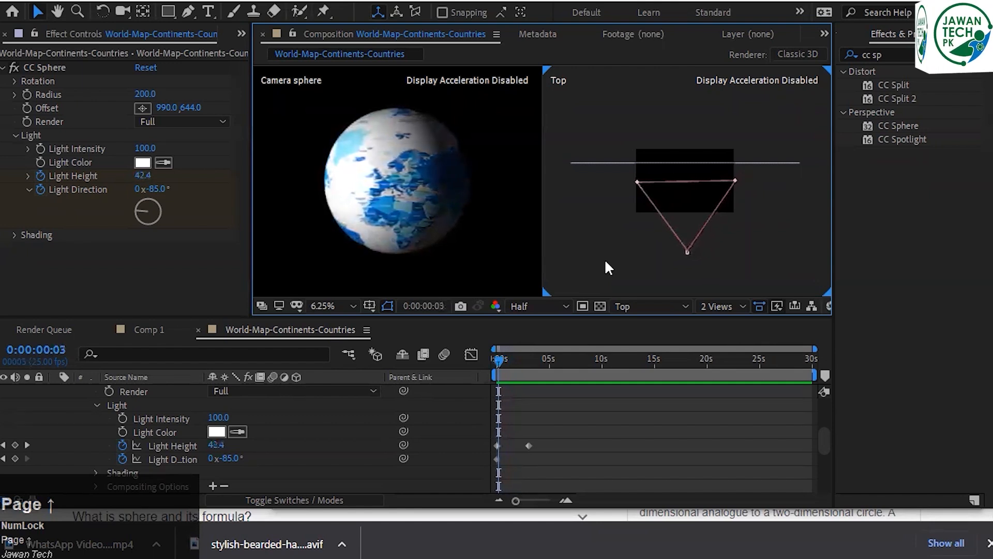
pyautogui.press('pagedown')
pyautogui.press('pagedown')
pyautogui.press('pagedown')
pyautogui.press('pagedown')
pyautogui.press('pagedown')
pyautogui.press('pagedown')
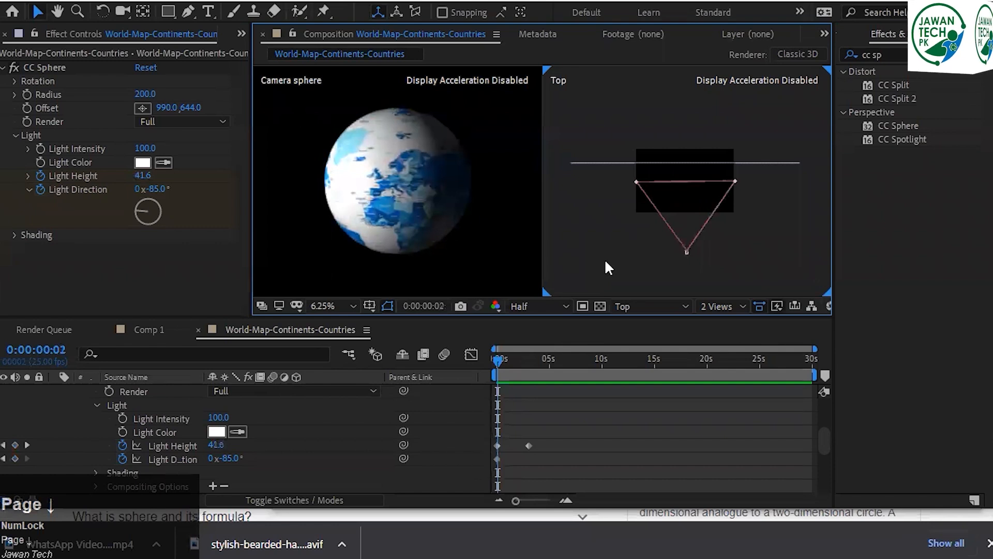
# Save the project.
pyautogui.hotkey('ctrl', 's')
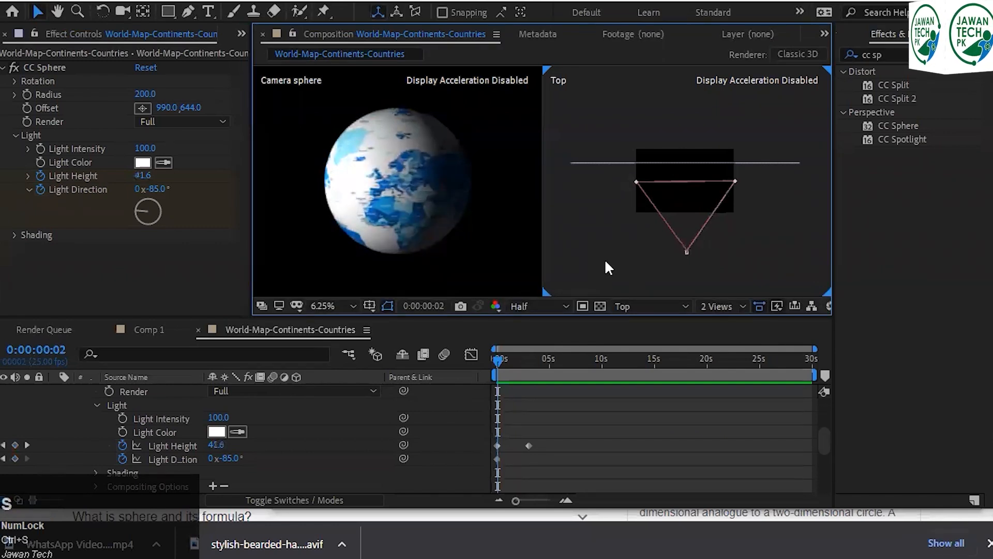
# Step frame by frame through the globe animation from 0:00:00:02 to just past 3 seconds, examining the lighting change.
pyautogui.press('pagedown')
pyautogui.press('pagedown')
pyautogui.press('pagedown')
pyautogui.press('pagedown')
pyautogui.press('pagedown')
pyautogui.press('pagedown')
pyautogui.press('pagedown')
pyautogui.press('pagedown')
pyautogui.press('pagedown')
pyautogui.press('pagedown')
pyautogui.press('pagedown')
pyautogui.press('pagedown')
pyautogui.press('pagedown')
pyautogui.press('pagedown')
pyautogui.press('pagedown')
pyautogui.press('pagedown')
pyautogui.press('pagedown')
pyautogui.press('pagedown')
pyautogui.press('pagedown')
pyautogui.press('pagedown')
pyautogui.press('pagedown')
pyautogui.press('pagedown')
pyautogui.press('pagedown')
pyautogui.press('pagedown')
pyautogui.press('pagedown')
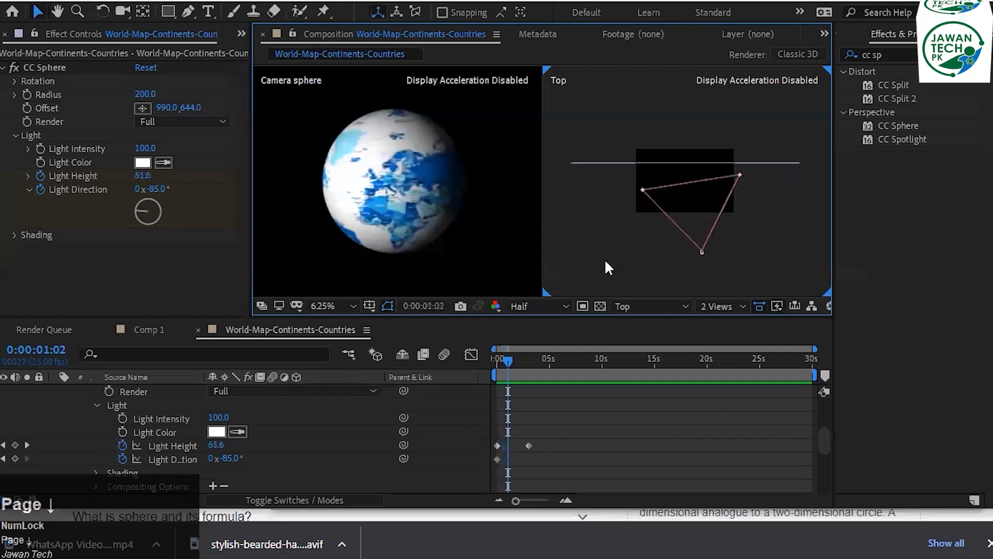
pyautogui.press('pagedown')
pyautogui.press('pagedown')
pyautogui.press('pagedown')
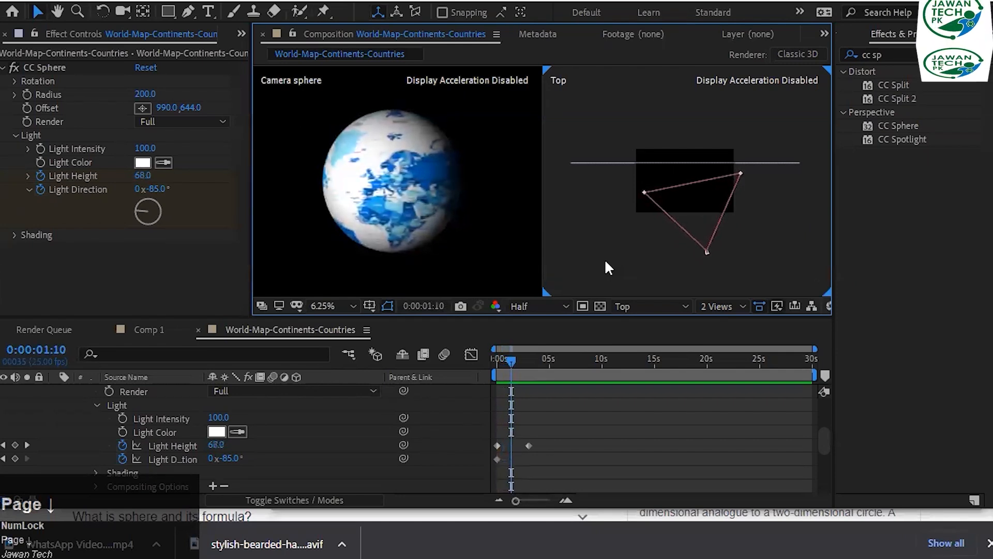
pyautogui.press('pagedown')
pyautogui.press('pagedown')
pyautogui.press('pagedown')
pyautogui.press('pagedown')
pyautogui.press('pagedown')
pyautogui.press('pagedown')
pyautogui.press('pagedown')
pyautogui.press('pagedown')
pyautogui.press('pagedown')
pyautogui.press('pagedown')
pyautogui.press('pagedown')
pyautogui.press('pagedown')
pyautogui.press('pagedown')
pyautogui.press('pagedown')
pyautogui.press('pagedown')
pyautogui.press('pagedown')
pyautogui.press('pagedown')
pyautogui.press('pagedown')
pyautogui.press('pagedown')
pyautogui.press('pagedown')
pyautogui.press('pagedown')
pyautogui.press('pagedown')
pyautogui.press('pagedown')
pyautogui.press('pagedown')
pyautogui.press('pagedown')
pyautogui.press('pagedown')
pyautogui.press('pagedown')
pyautogui.press('pagedown')
pyautogui.press('pagedown')
pyautogui.press('pagedown')
pyautogui.press('pagedown')
pyautogui.press('pagedown')
pyautogui.press('pagedown')
pyautogui.press('pagedown')
pyautogui.press('pagedown')
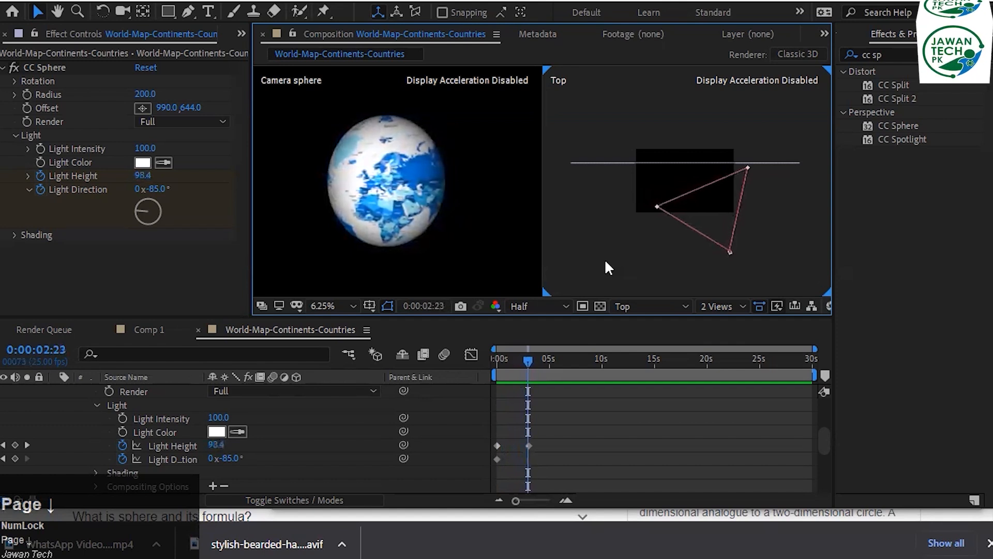
pyautogui.press('pagedown')
pyautogui.press('pagedown')
pyautogui.press('pagedown')
pyautogui.press('pagedown')
pyautogui.press('pagedown')
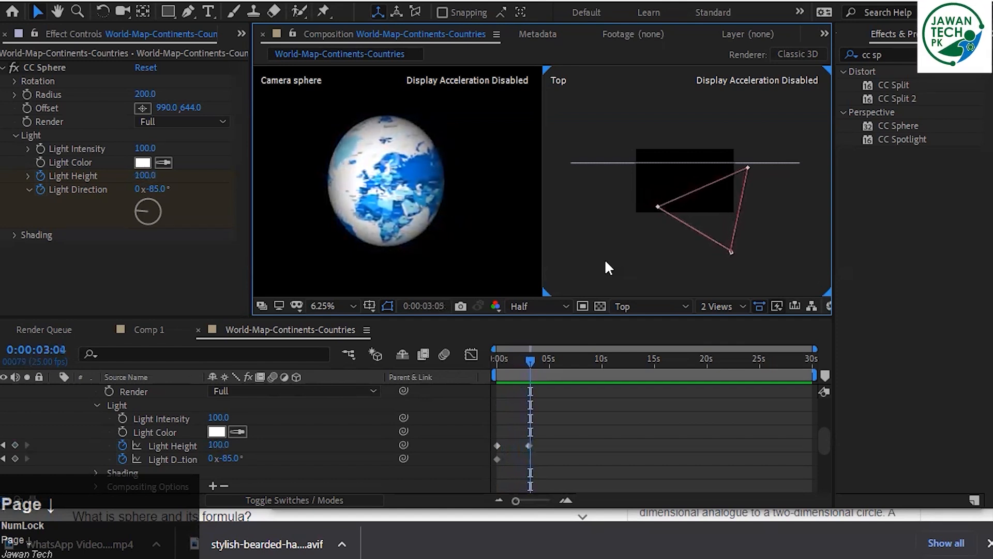
pyautogui.press('pageup')
pyautogui.press('pageup')
pyautogui.press('pageup')
pyautogui.press('pageup')
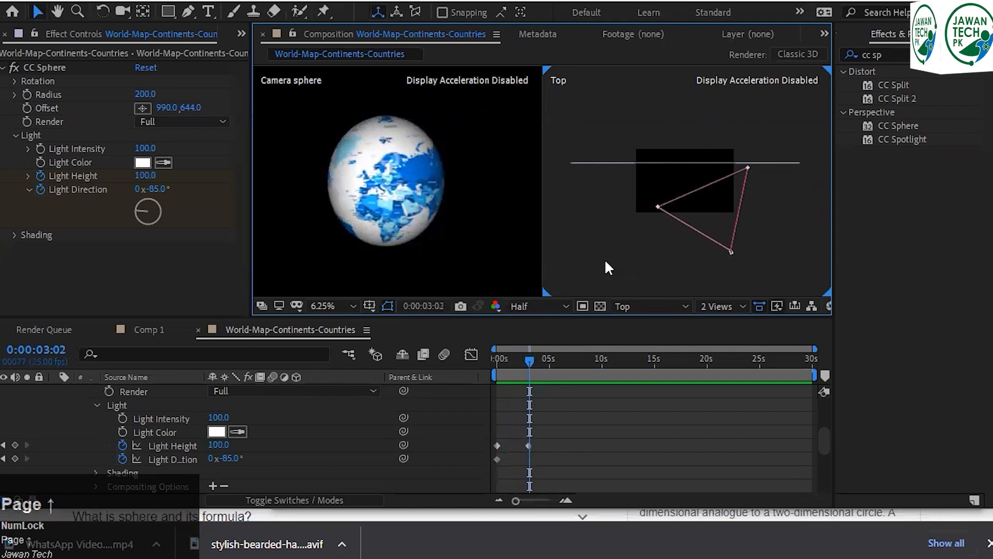
pyautogui.press('pageup')
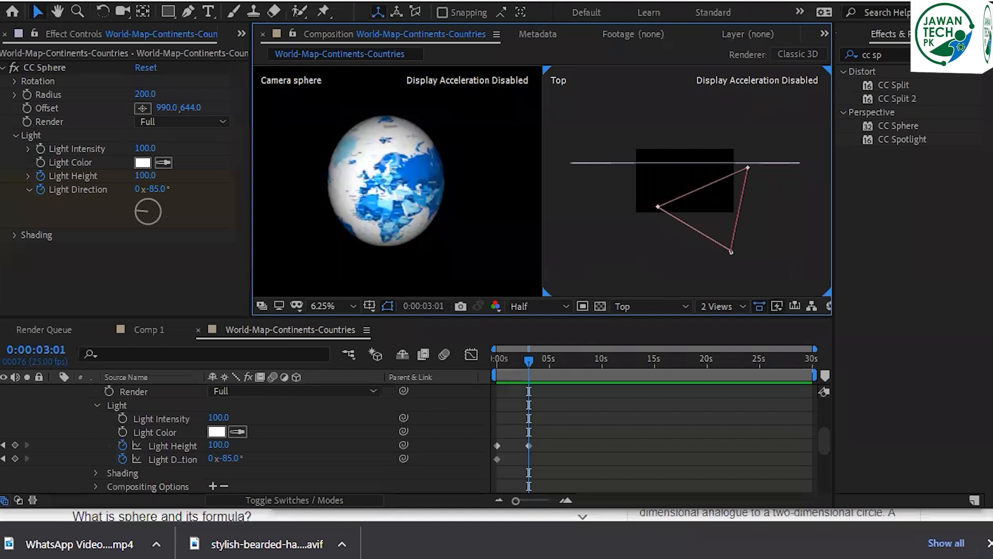
# Switch to the Class-18 notes in Notepad and begin a line with "Sh" below the remark about 3D layers.
pyautogui.moveTo(395, 557)
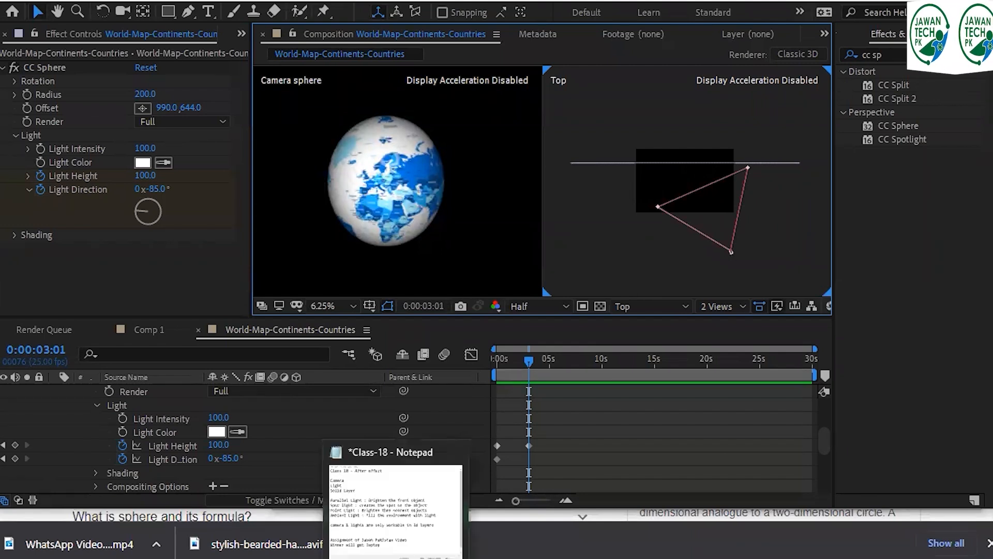
pyautogui.click(396, 509)
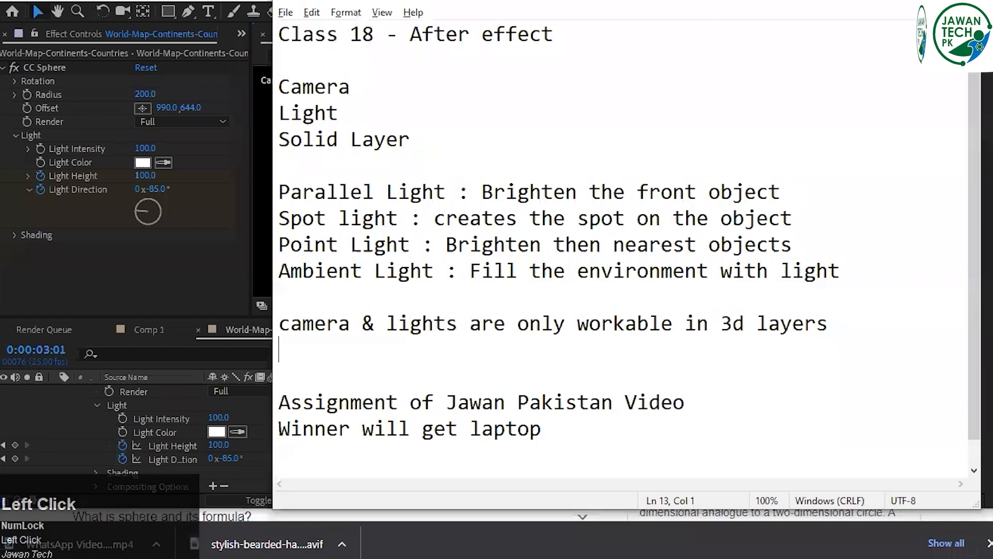
pyautogui.write('Sh')
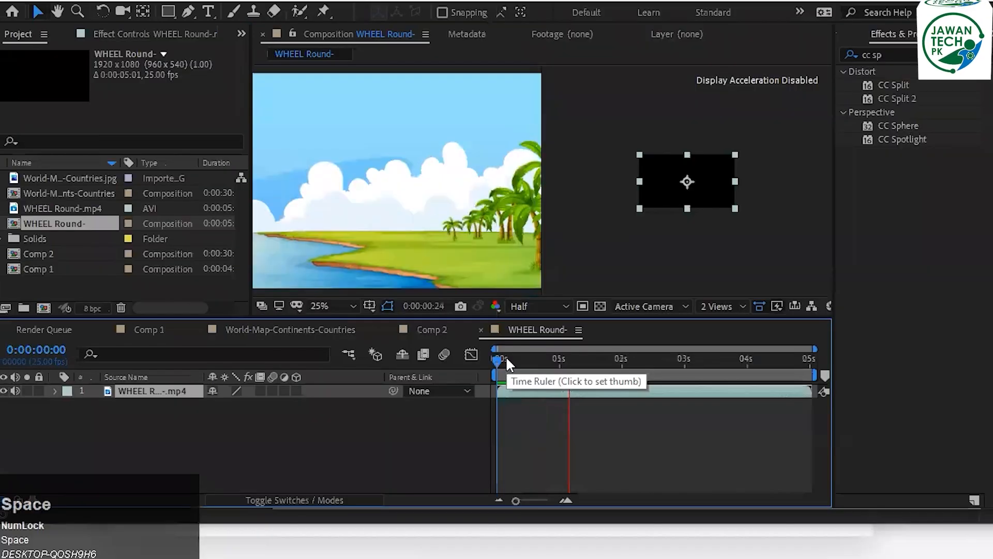
# Stop the preview at 2 seconds, make the WHEEL Round- video a 3D layer and reveal its Scale property.
pyautogui.press('space')
pyautogui.click(297, 391)
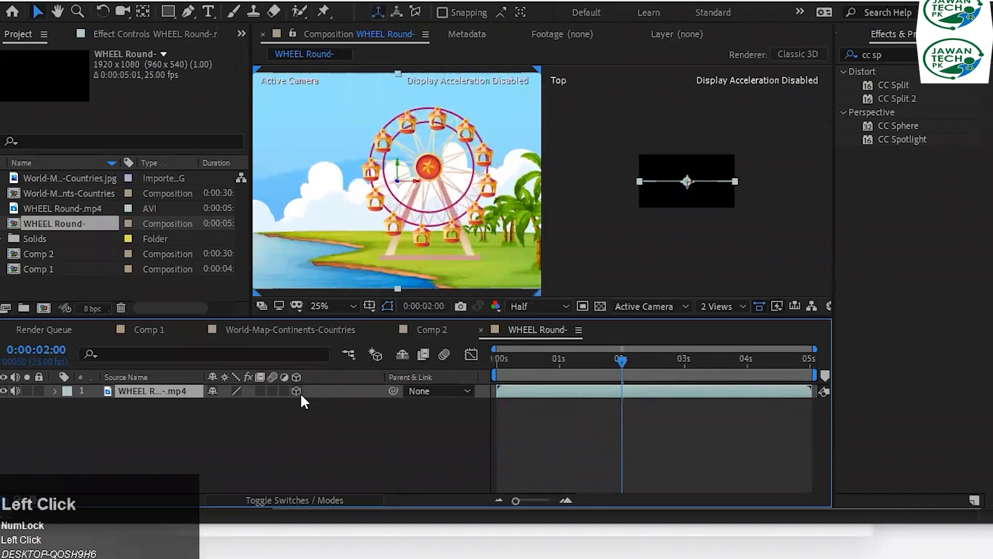
pyautogui.press('s')
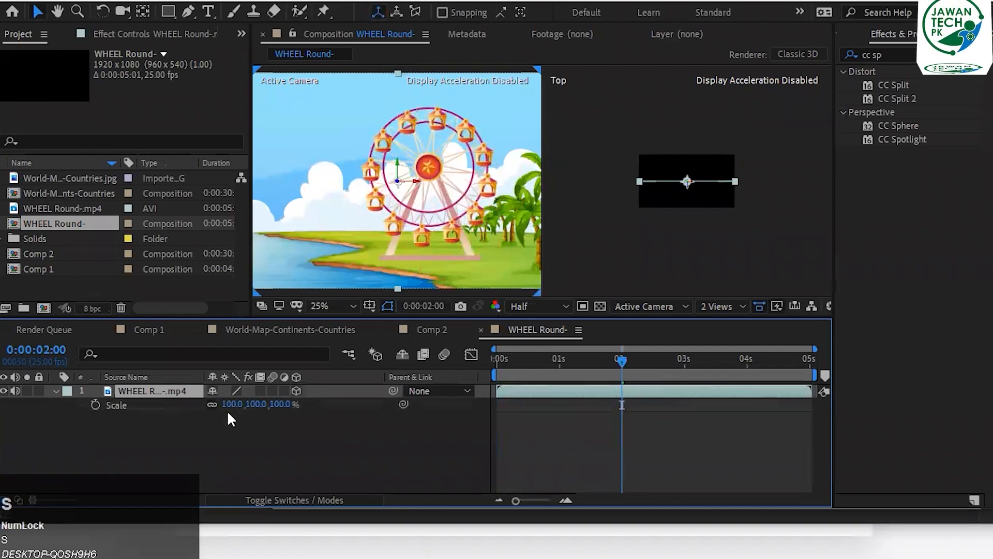
pyautogui.moveTo(277, 404); pyautogui.dragTo(327, 403)
pyautogui.hotkey('ctrl', 'z')
# Scale the wheel video layer to 50% and move it back along the Z axis in the top view.
pyautogui.moveTo(255, 406); pyautogui.dragTo(221, 407)
pyautogui.click(247, 403)
pyautogui.write('50')
pyautogui.press('Return')
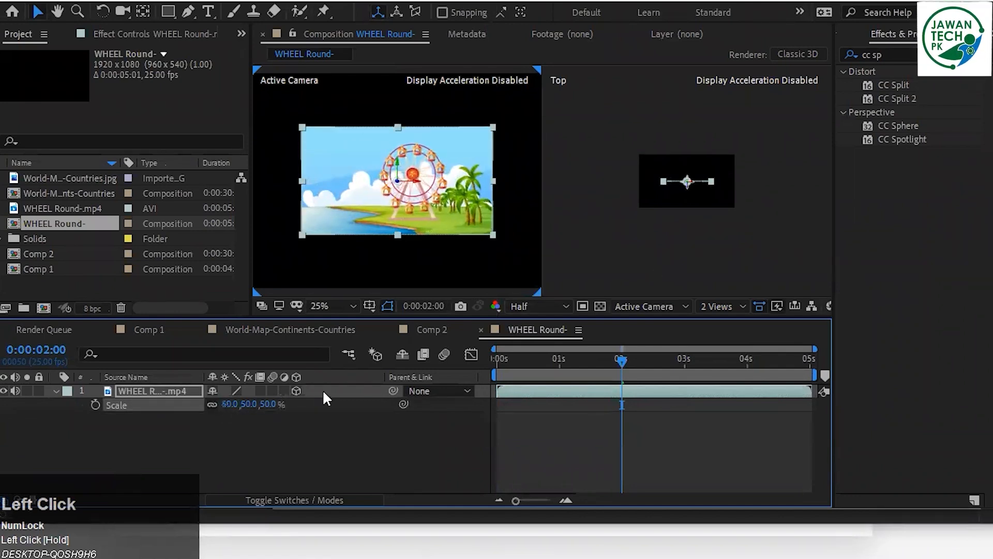
pyautogui.moveTo(687, 188); pyautogui.dragTo(686, 172)
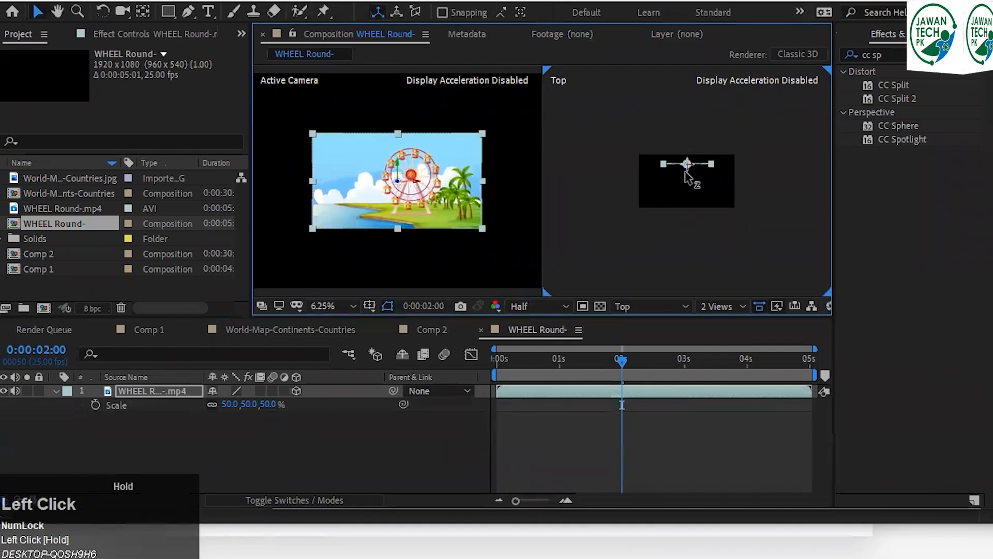
pyautogui.click(400, 278)
# Add a two-node camera with the default settings to the WHEEL Round- composition.
pyautogui.rightClick(230, 450)
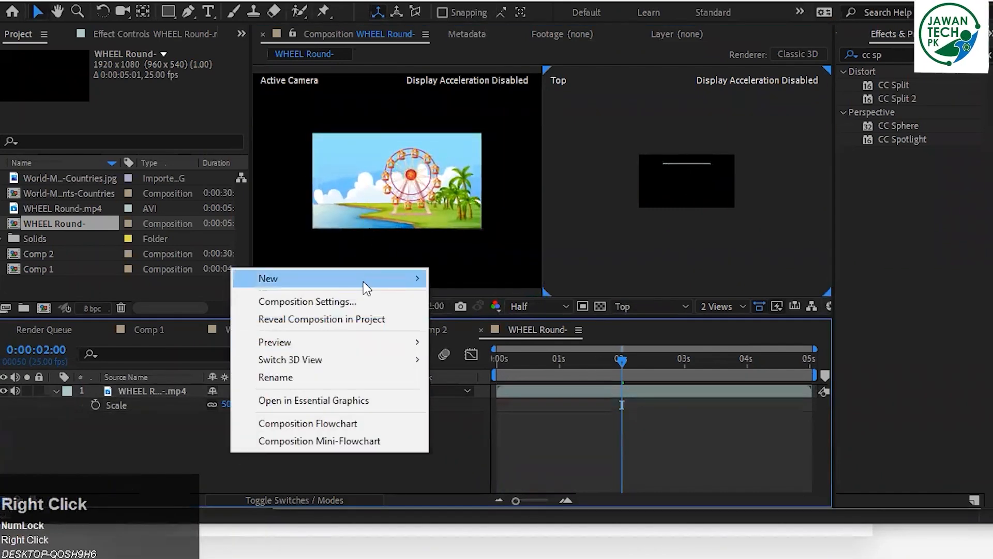
pyautogui.moveTo(367, 285)
pyautogui.click(474, 358)
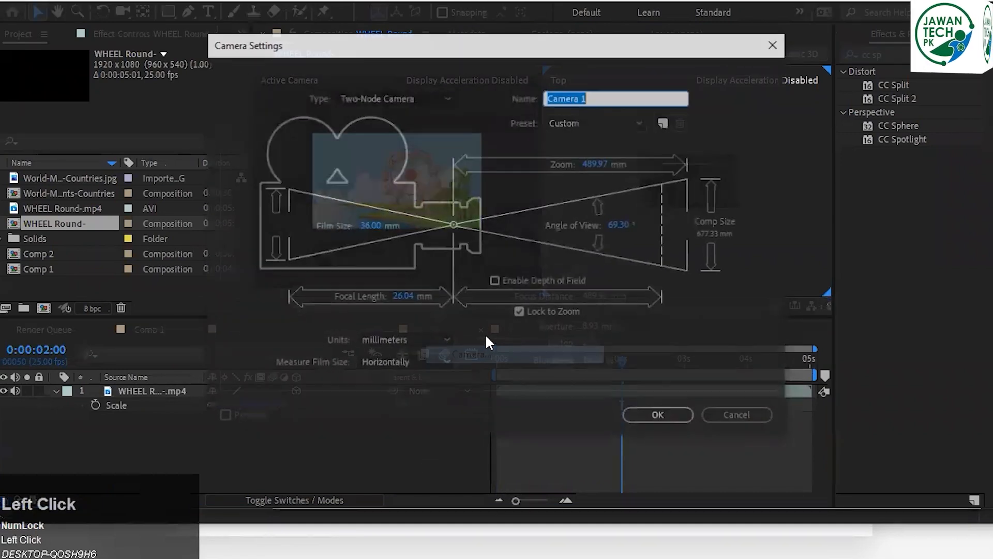
pyautogui.click(642, 416)
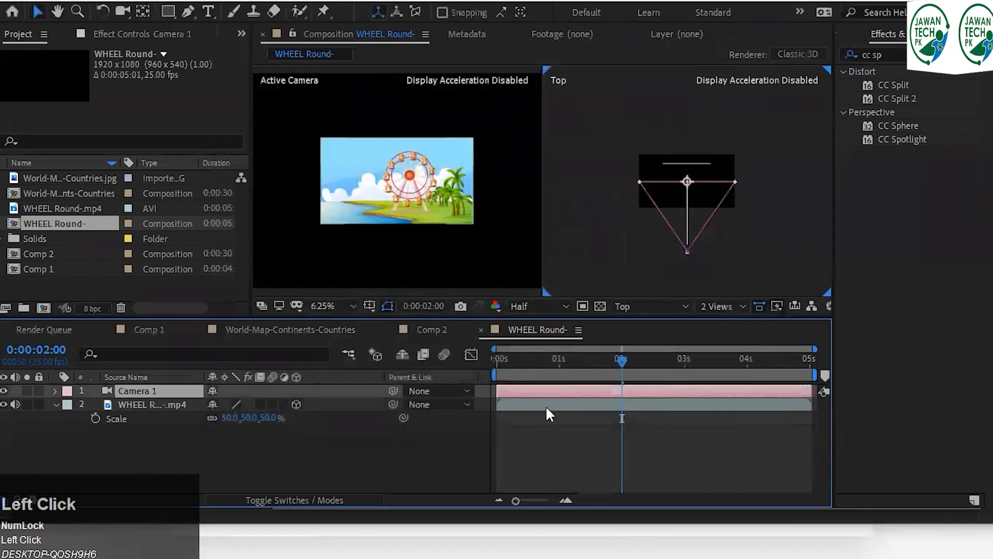
# Reopen the camera's settings and review the lens presets and camera types, keeping Two-Node Camera.
pyautogui.doubleClick(139, 391)
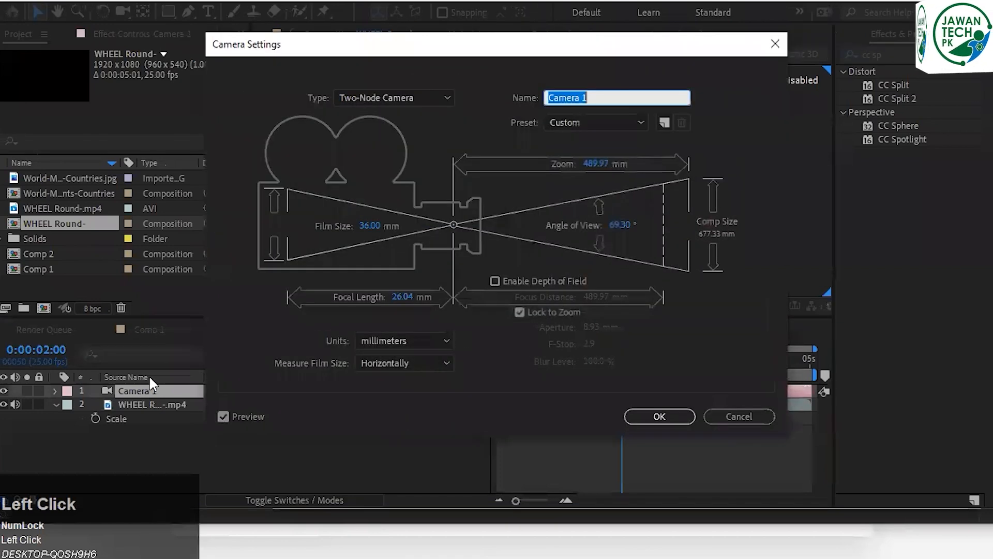
pyautogui.press('Escape')
pyautogui.doubleClick(140, 391)
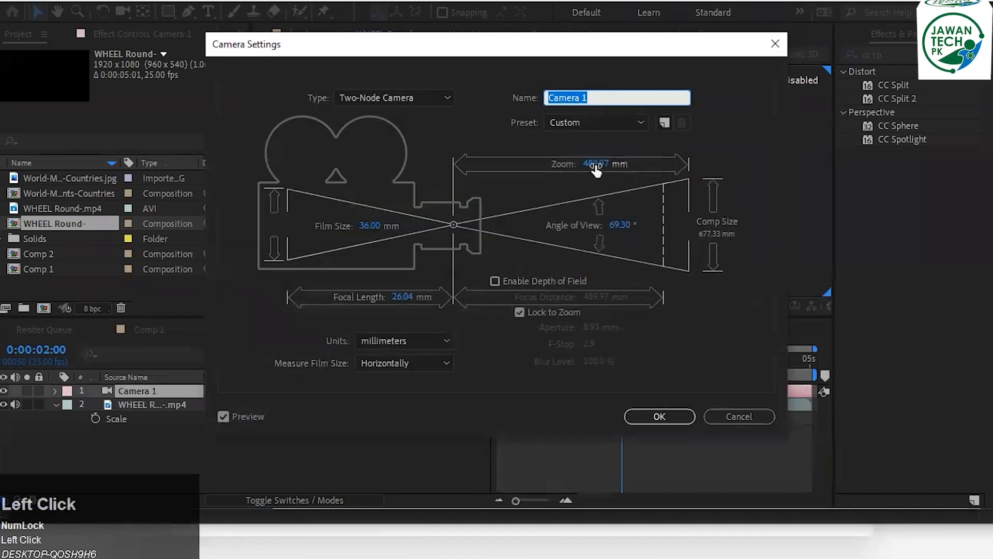
pyautogui.click(603, 120)
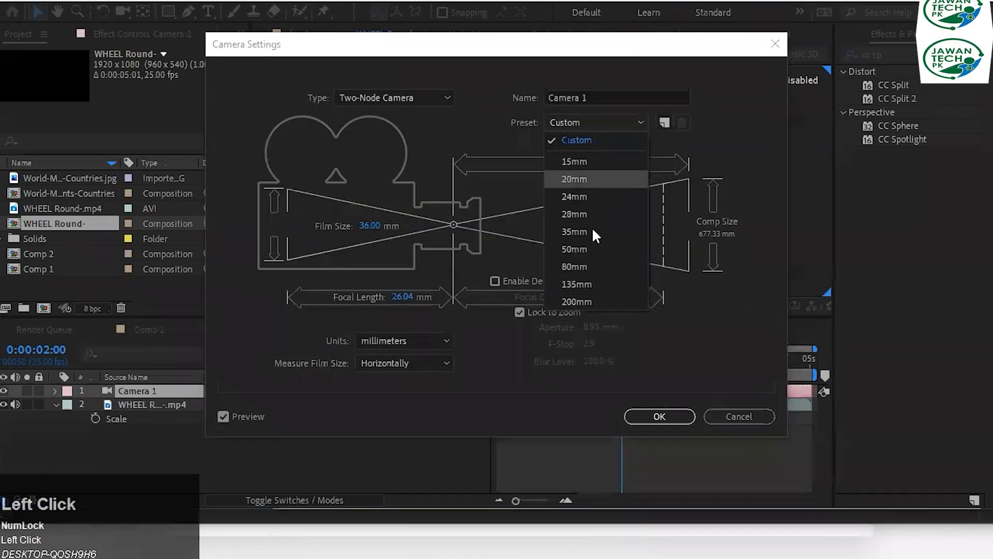
pyautogui.click(429, 100)
pyautogui.click(427, 99)
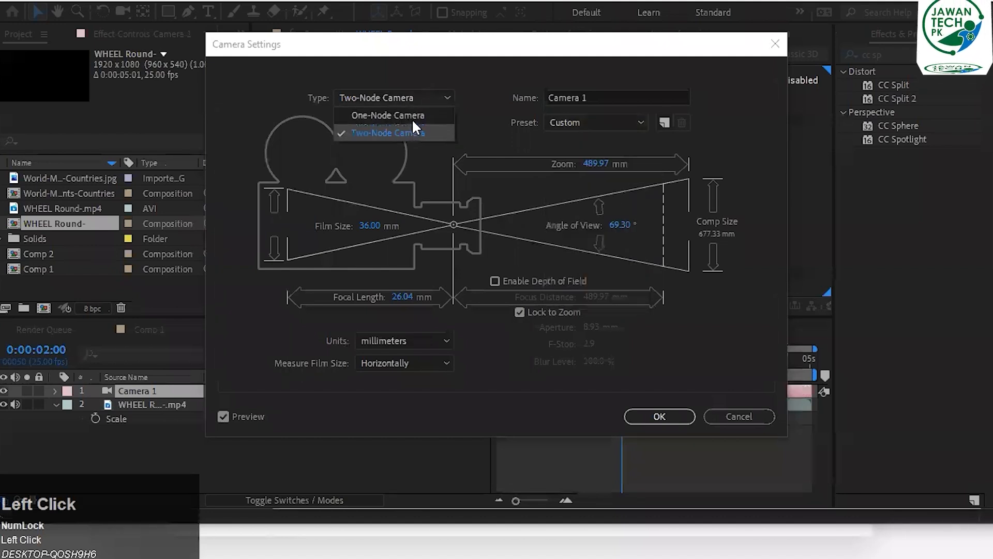
pyautogui.click(412, 115)
pyautogui.click(418, 97)
pyautogui.click(414, 132)
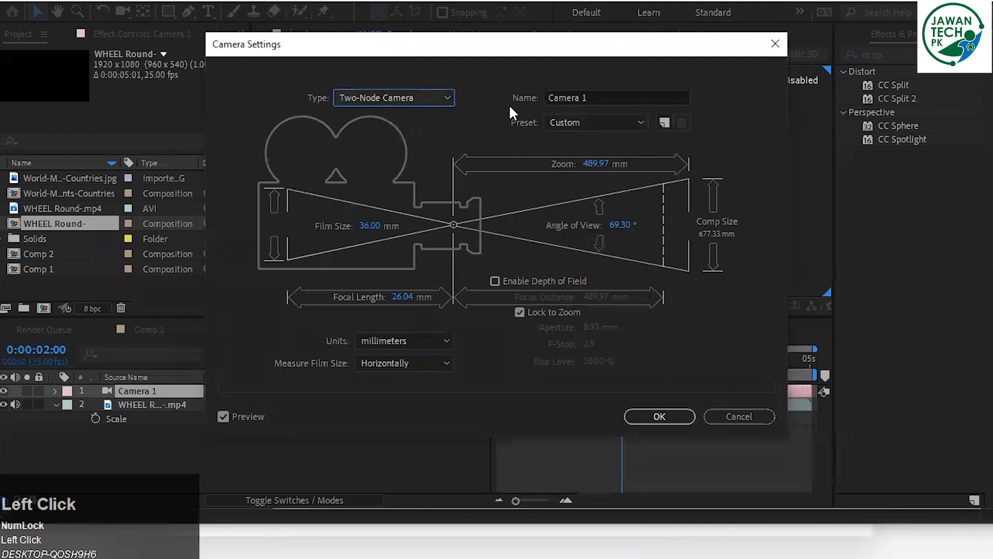
# Rename the camera as "Camera on video layer" and apply its settings.
pyautogui.click(597, 96)
pyautogui.press('BackSpace')
pyautogui.write('vide')
pyautogui.press('BackSpace')
pyautogui.press('BackSpace')
pyautogui.press('BackSpace')
pyautogui.press('BackSpace')
pyautogui.press('BackSpace')
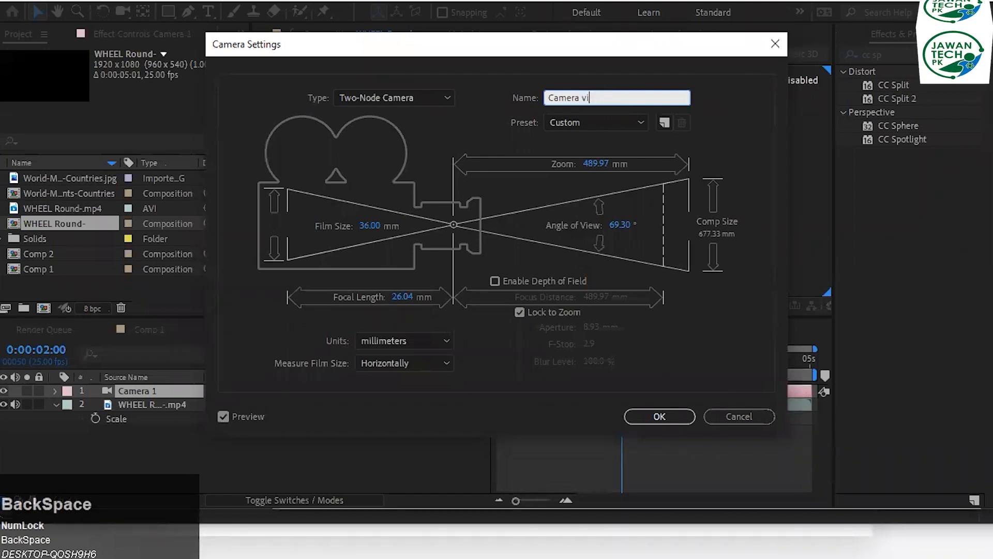
pyautogui.write('on video')
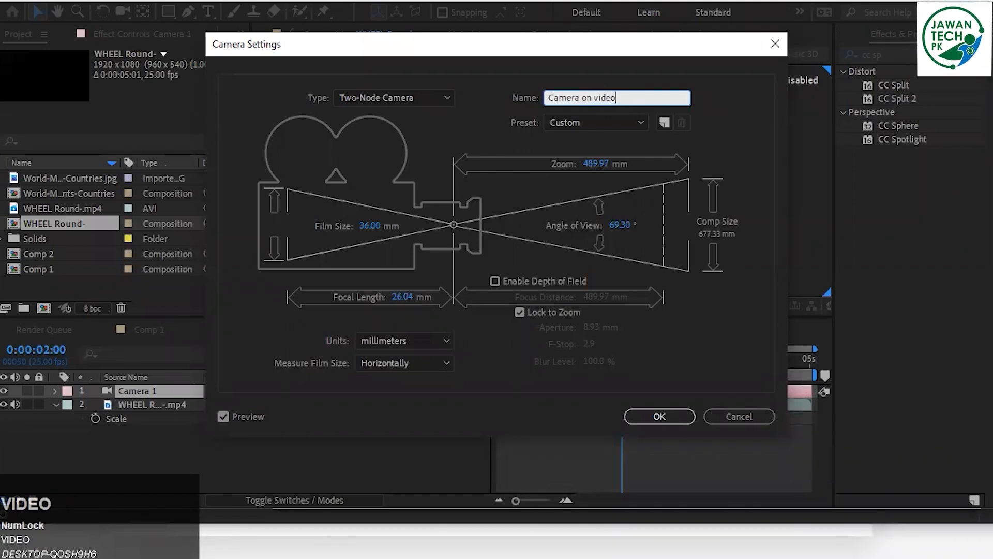
pyautogui.write(' layer')
pyautogui.press('Return')
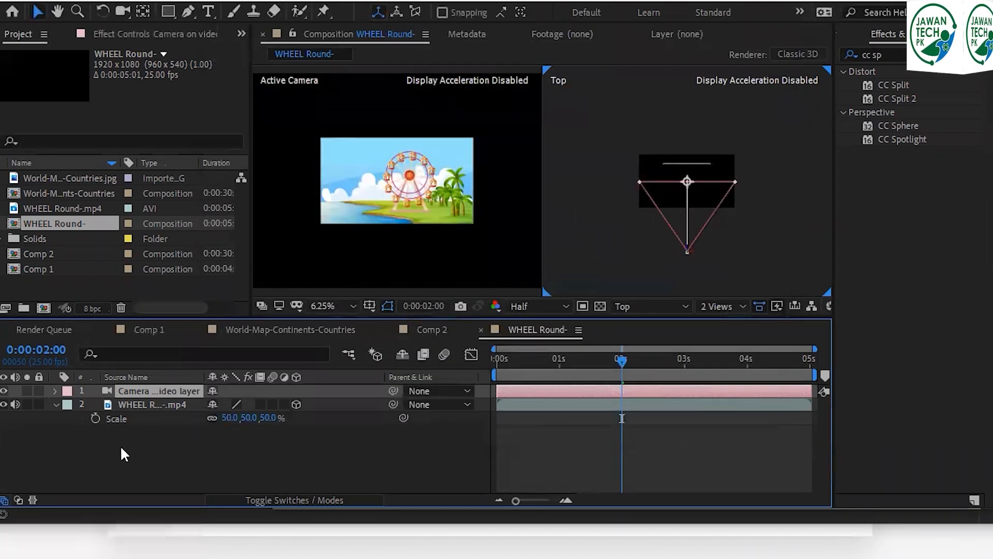
# Locate the opening frame at 0:00:00:07 and shift the wheel video about 7 frames earlier so it fills the view at 0 seconds.
pyautogui.moveTo(573, 361); pyautogui.dragTo(514, 361)
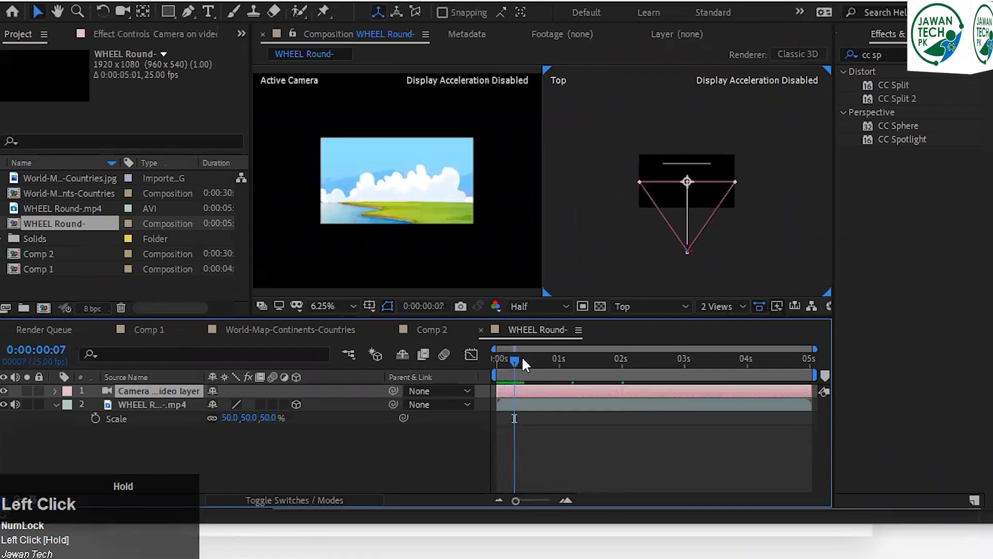
pyautogui.press('pageup')
pyautogui.press('pagedown')
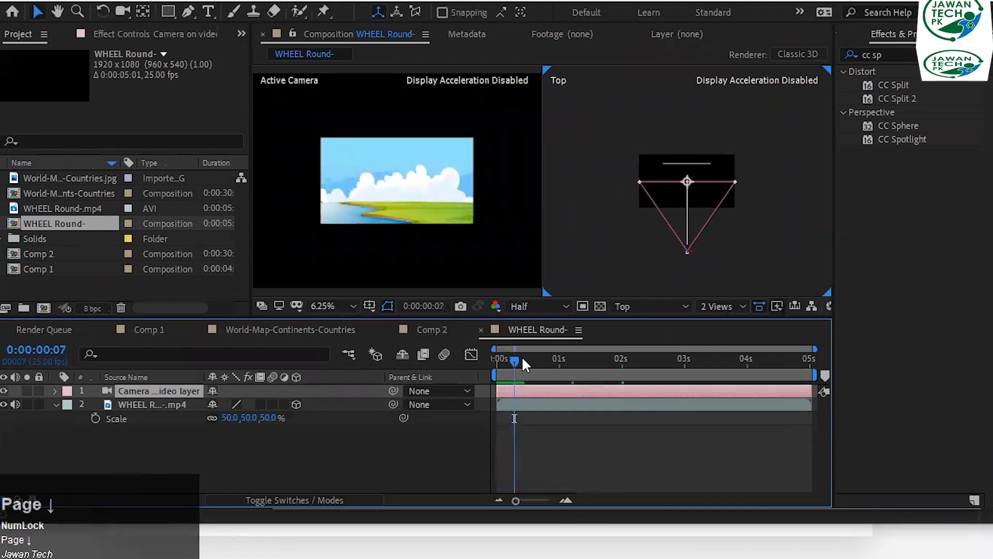
pyautogui.press('pageup')
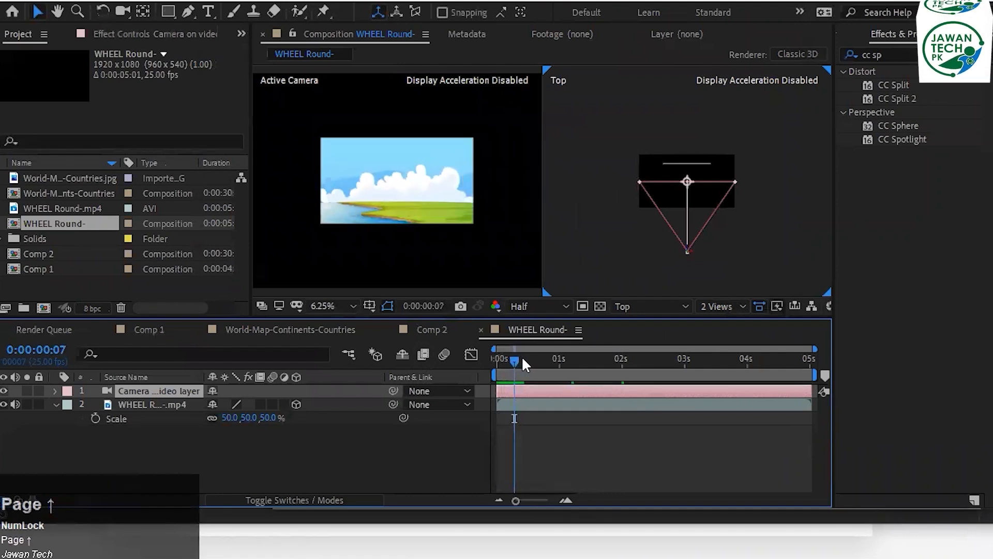
pyautogui.click(535, 402)
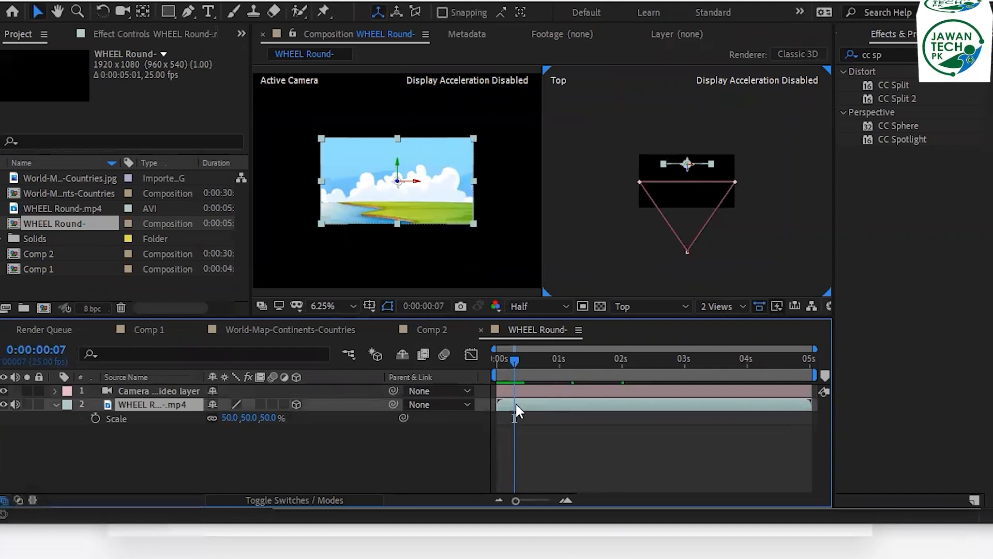
pyautogui.moveTo(514, 405); pyautogui.dragTo(502, 403)
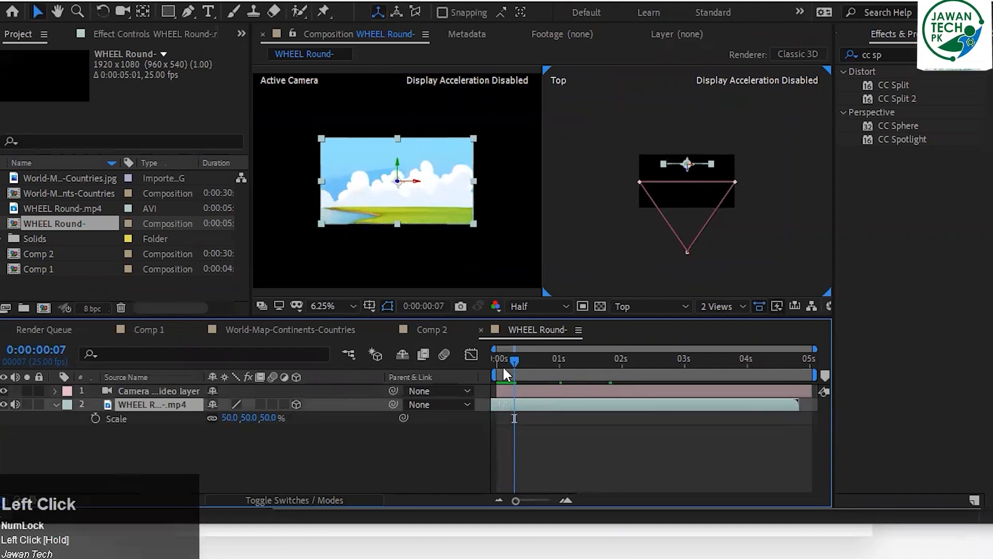
pyautogui.press('Home')
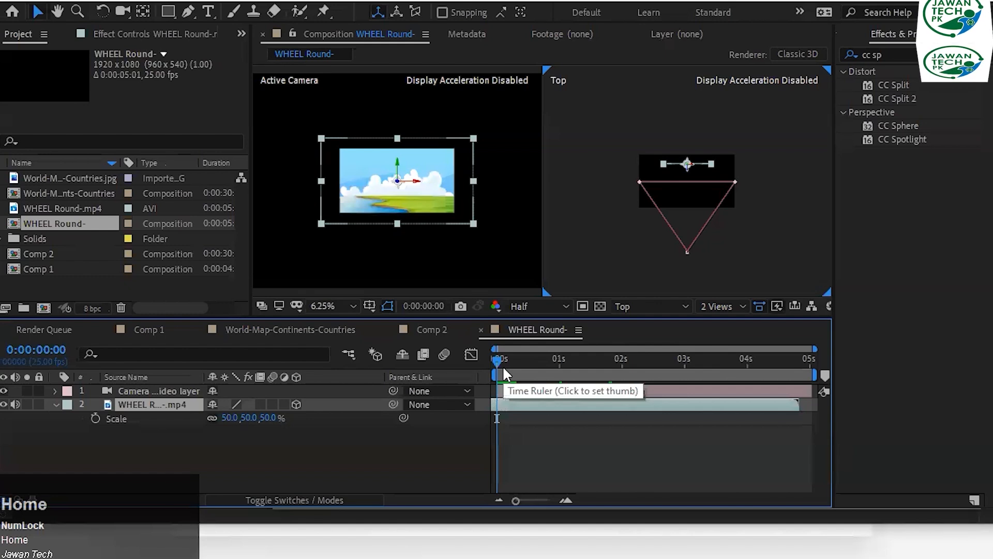
pyautogui.click(516, 401)
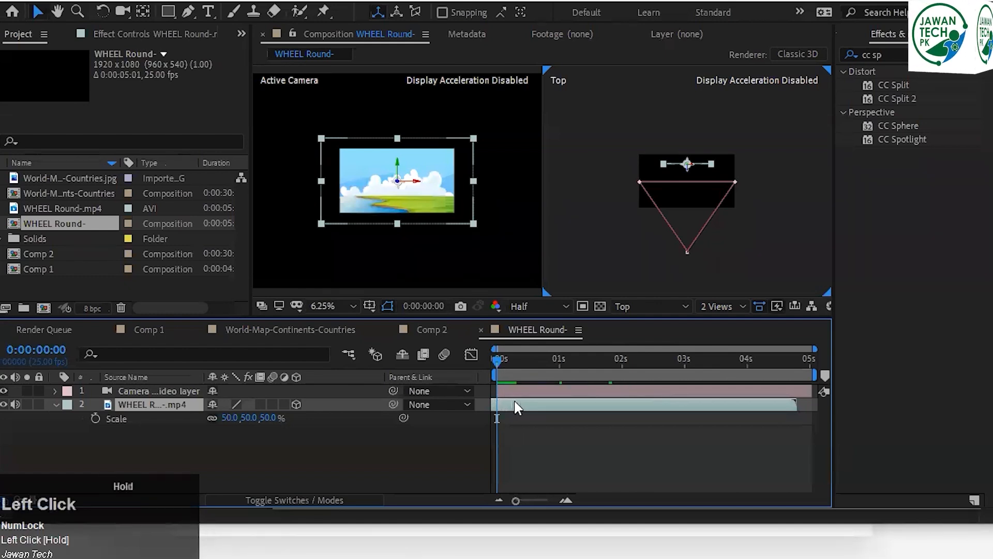
pyautogui.moveTo(515, 402); pyautogui.dragTo(510, 400)
pyautogui.click(517, 426)
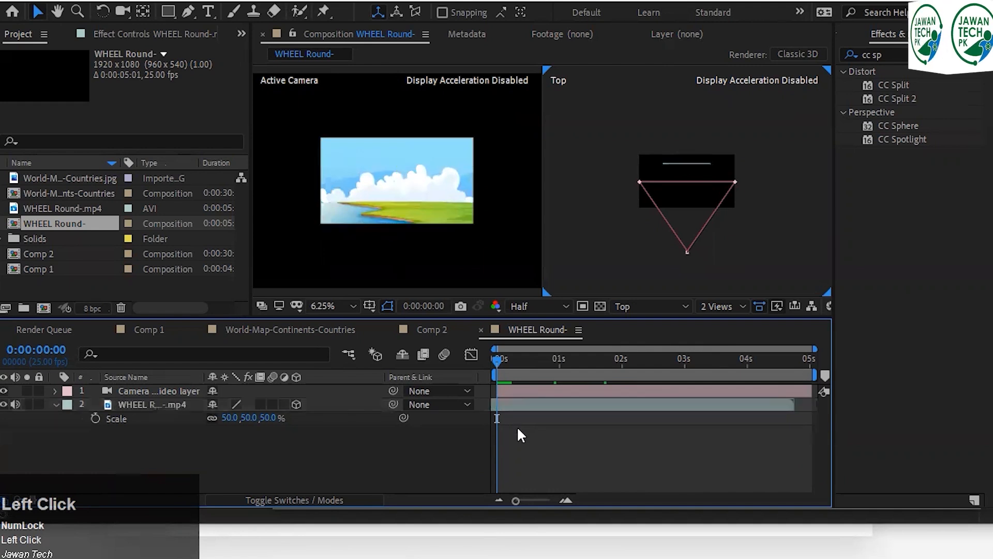
# Step forward and back through the first frames of the wheel composition to check the shifted video's opening.
pyautogui.press('pagedown')
pyautogui.press('pagedown')
pyautogui.press('pagedown')
pyautogui.press('pagedown')
pyautogui.press('pagedown')
pyautogui.press('pagedown')
pyautogui.press('pagedown')
pyautogui.press('pageup')
pyautogui.press('pageup')
pyautogui.press('pageup')
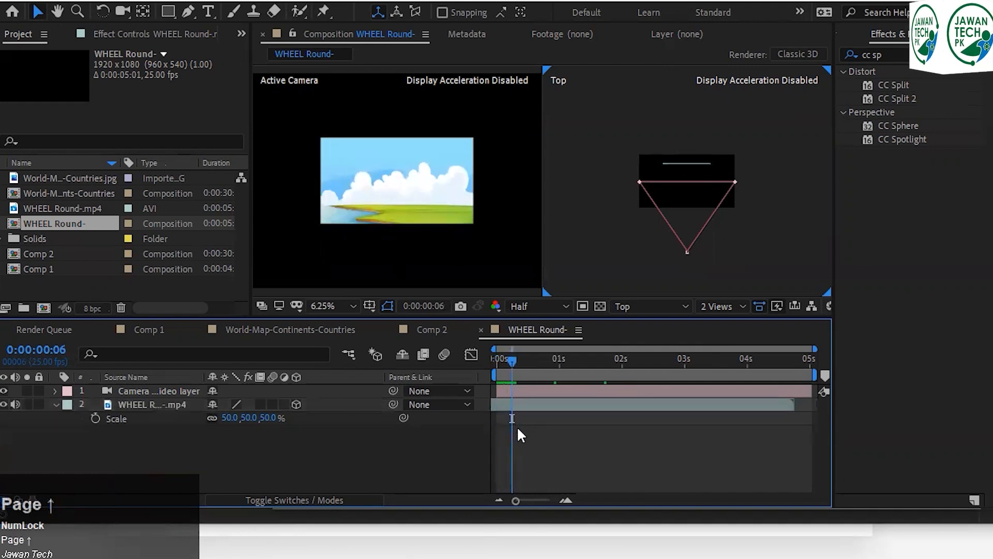
# Return to 0 seconds and show the Position property of the camera on the video layer.
pyautogui.click(144, 392)
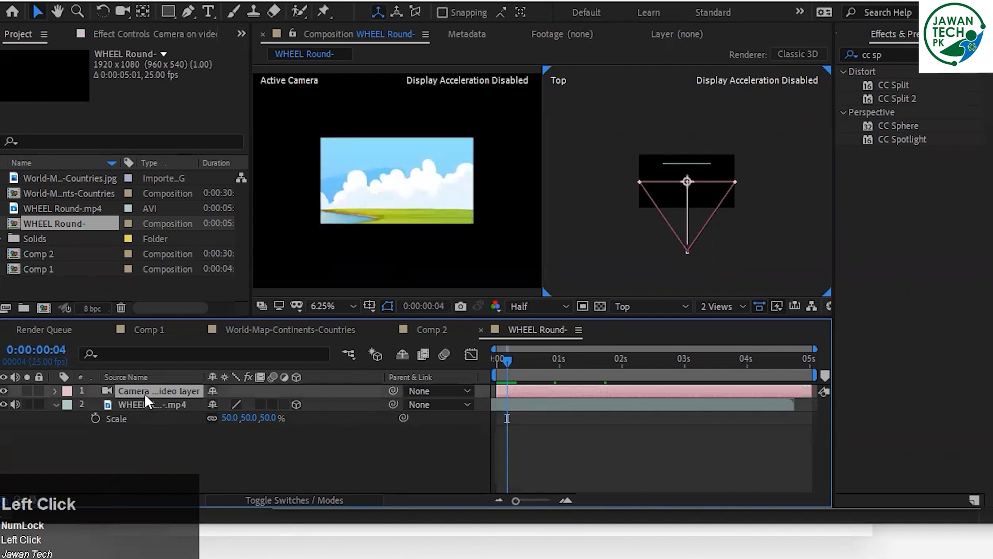
pyautogui.press('Home')
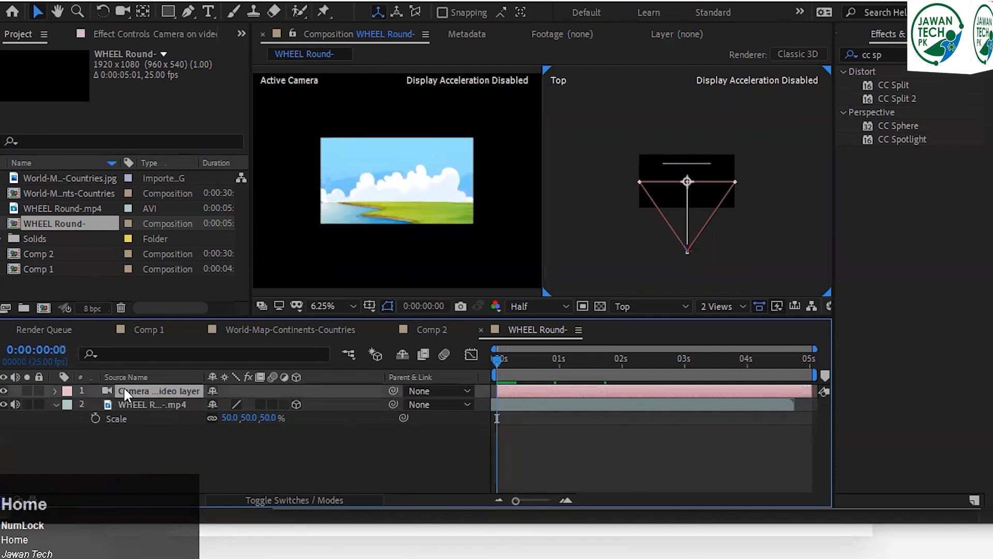
pyautogui.press('p')
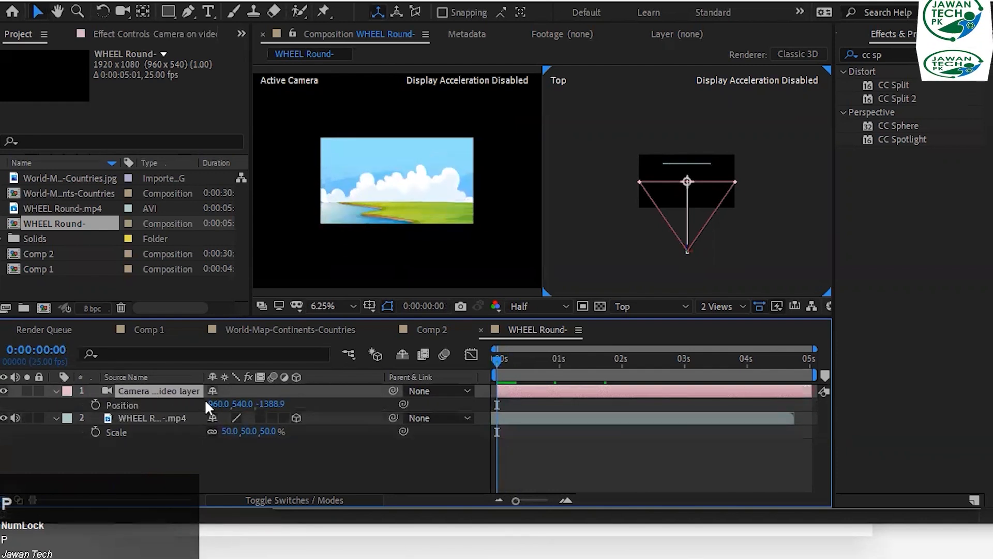
# Try shifting the camera along its X, Y and Z axes, undoing each change.
pyautogui.moveTo(219, 404); pyautogui.dragTo(451, 411)
pyautogui.hotkey('ctrl', 'z')
pyautogui.moveTo(243, 405); pyautogui.dragTo(98, 392)
pyautogui.press('z')
pyautogui.hotkey('ctrl', 'z')
pyautogui.moveTo(273, 404); pyautogui.dragTo(476, 403)
pyautogui.press('z')
pyautogui.hotkey('ctrl', 'z')
# Pull the camera back to a Z position of about -1974 and try X positions of 120 and 50, settling on -250.
pyautogui.moveTo(272, 404); pyautogui.dragTo(170, 355)
pyautogui.click(217, 405)
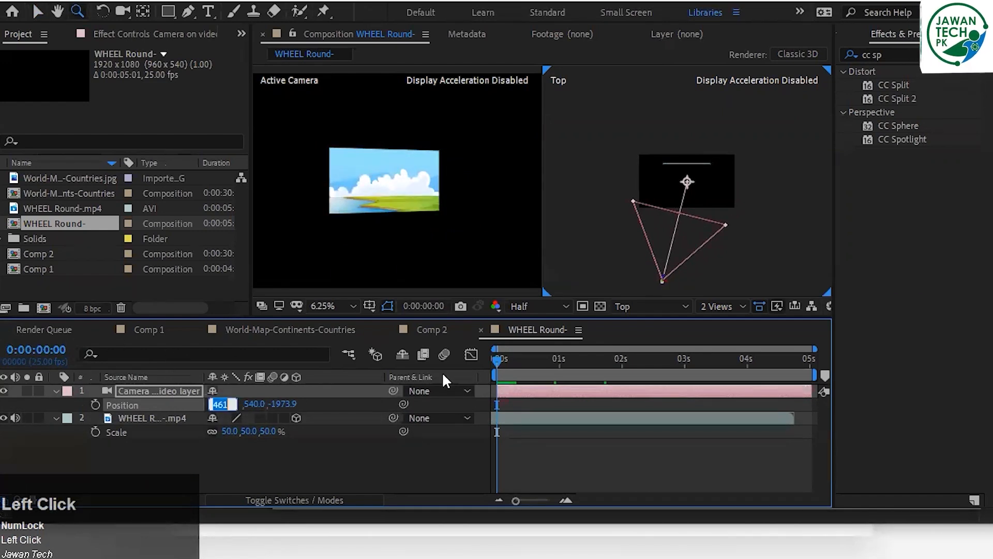
pyautogui.write('120')
pyautogui.press('Return')
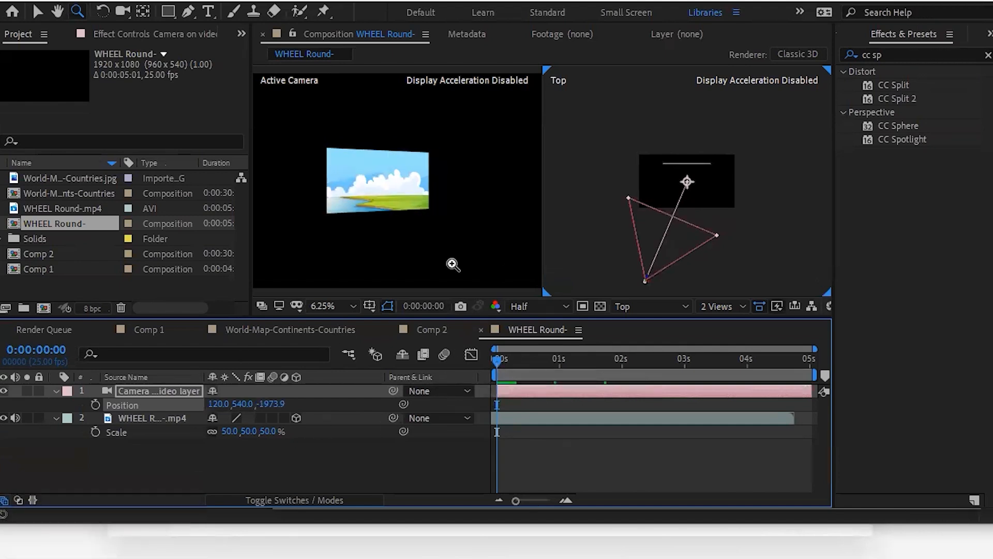
pyautogui.click(217, 404)
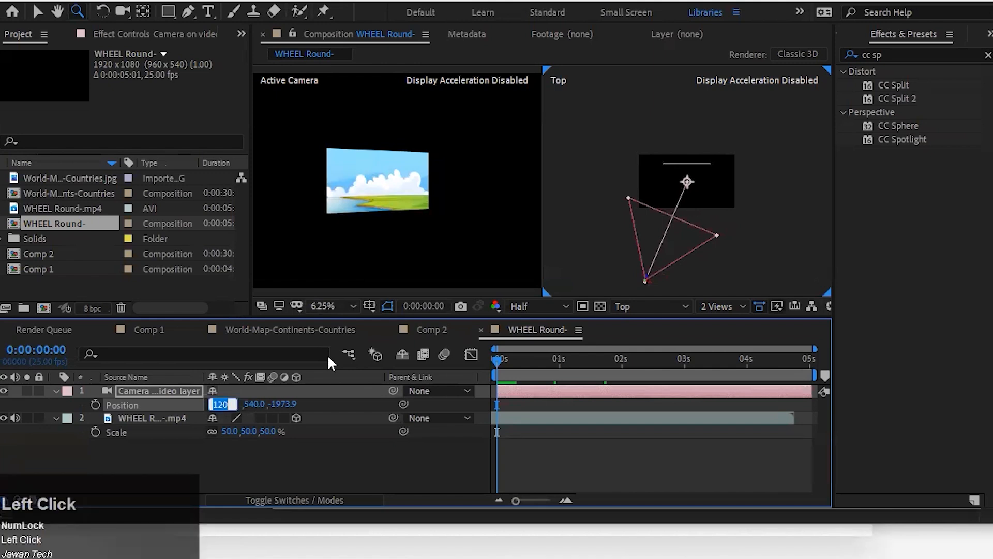
pyautogui.write('50')
pyautogui.press('Return')
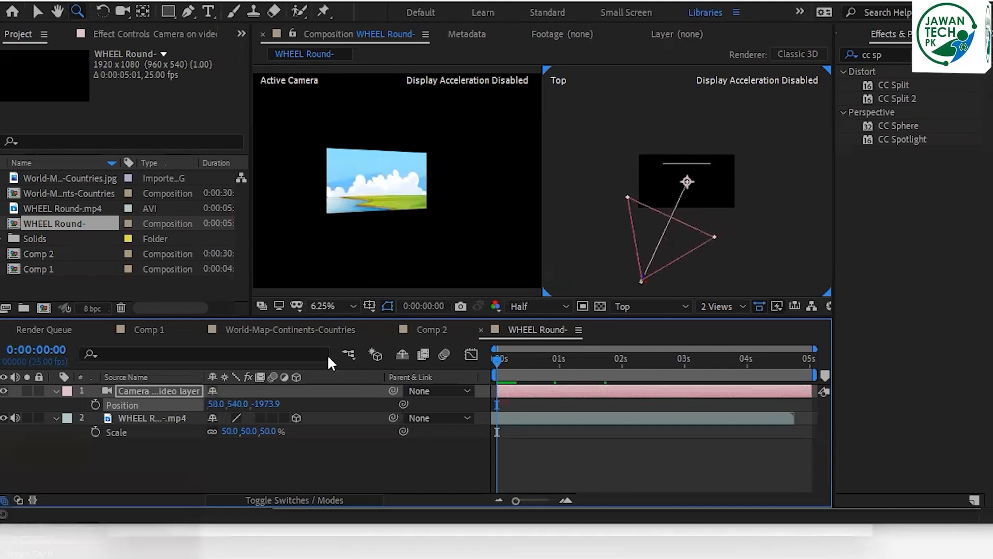
pyautogui.click(218, 404)
pyautogui.write('-250')
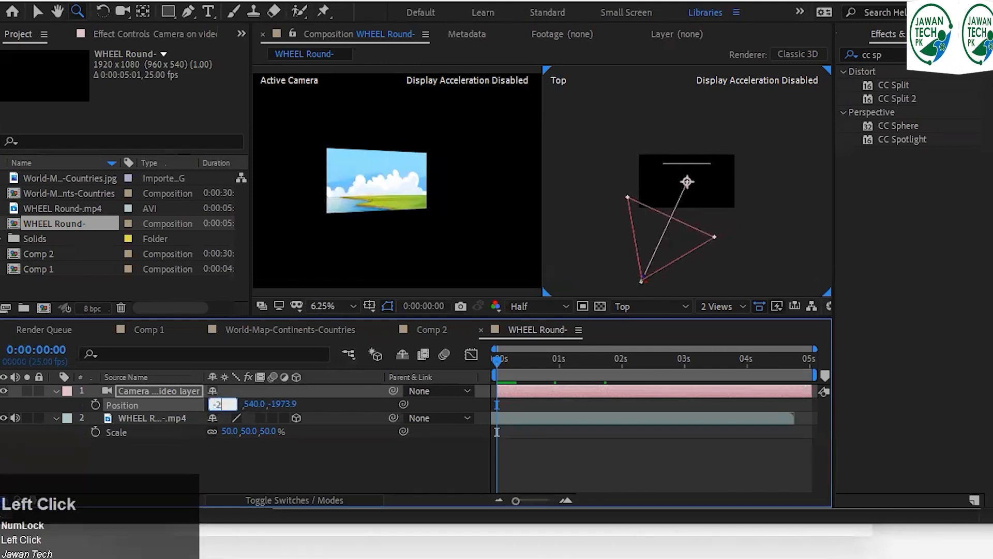
pyautogui.press('Return')
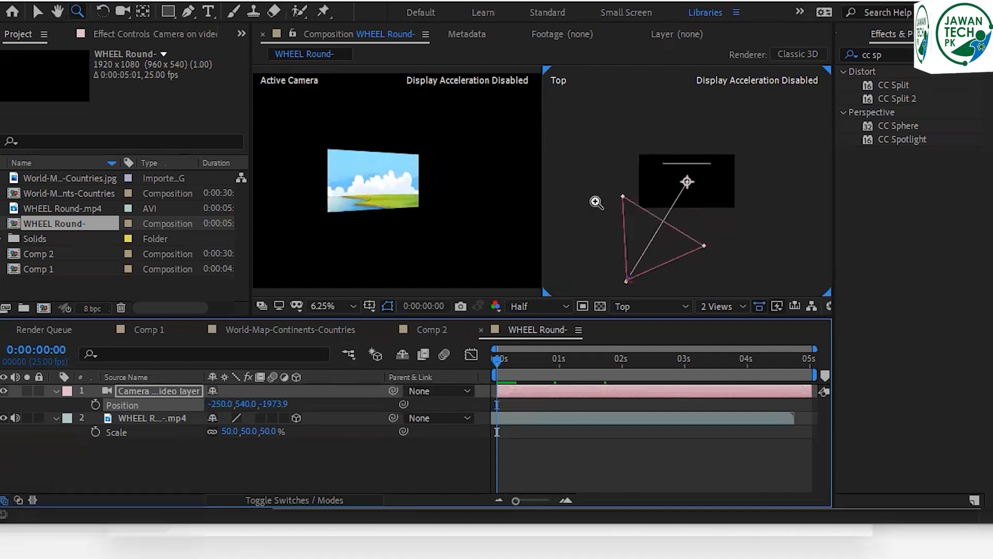
# Return to the Selection tool and fit the whole composition frame in the Active Camera view.
pyautogui.click(386, 204)
pyautogui.click(394, 178)
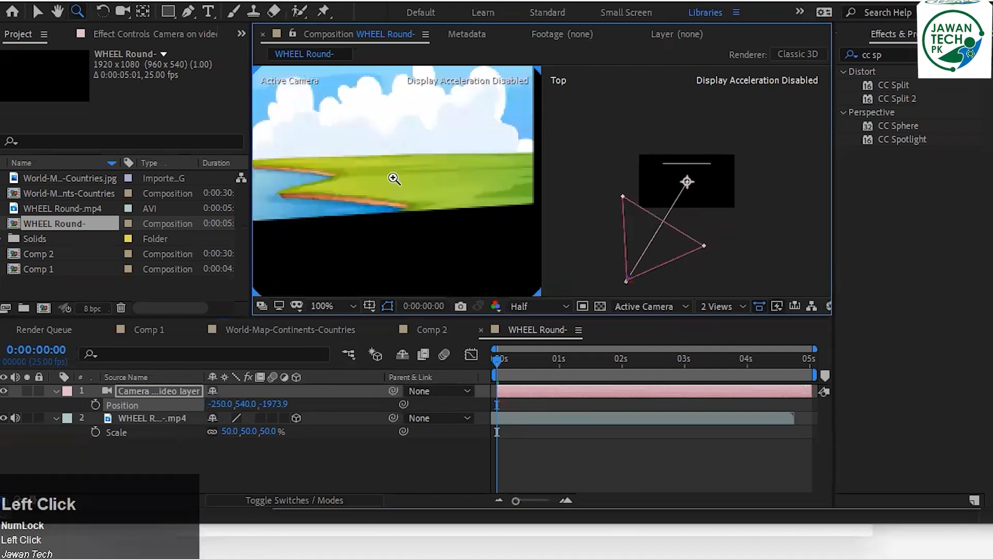
pyautogui.press('v')
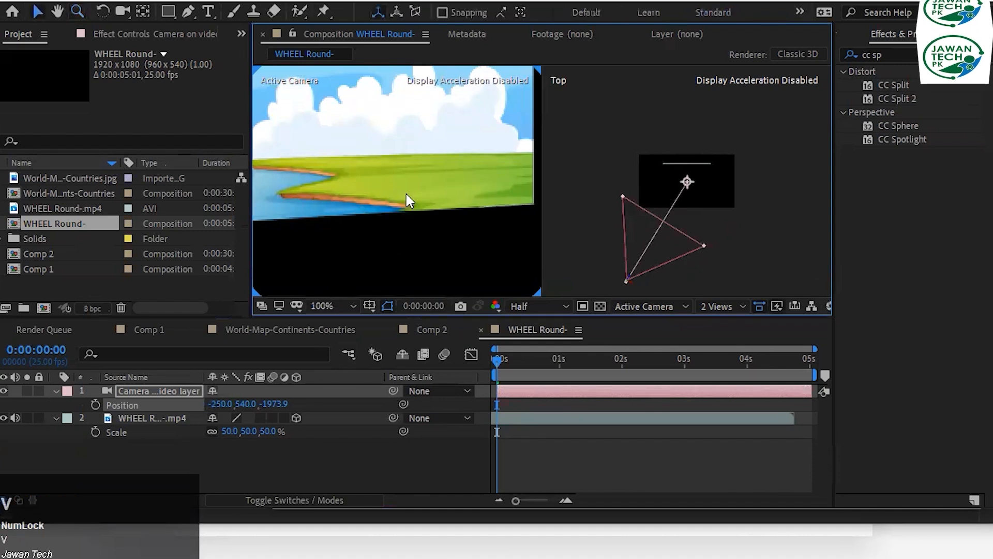
pyautogui.click(340, 304)
pyautogui.click(362, 19)
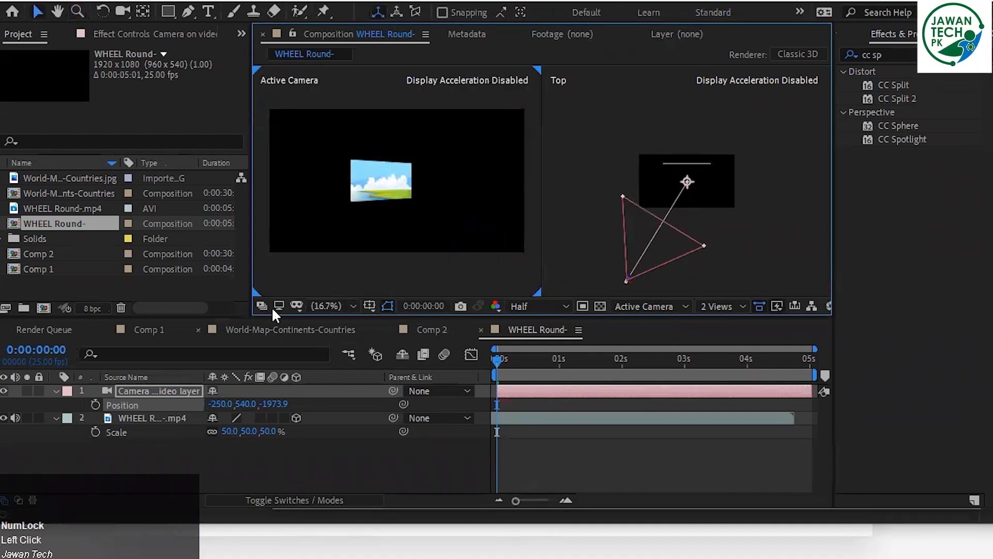
# Duplicate the wheel video layer and select the upper copy.
pyautogui.click(155, 418)
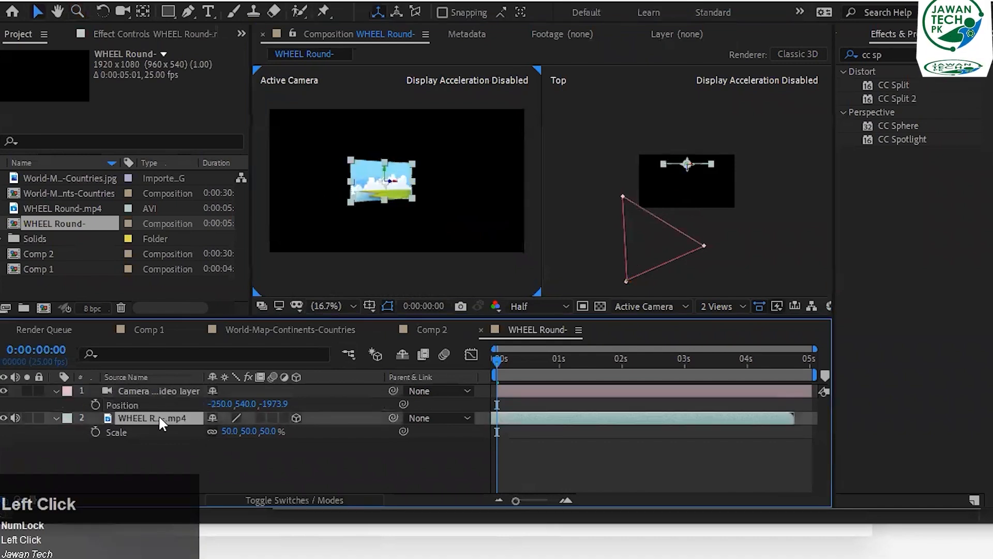
pyautogui.hotkey('ctrl', 'j')
pyautogui.hotkey('ctrl', 'g')
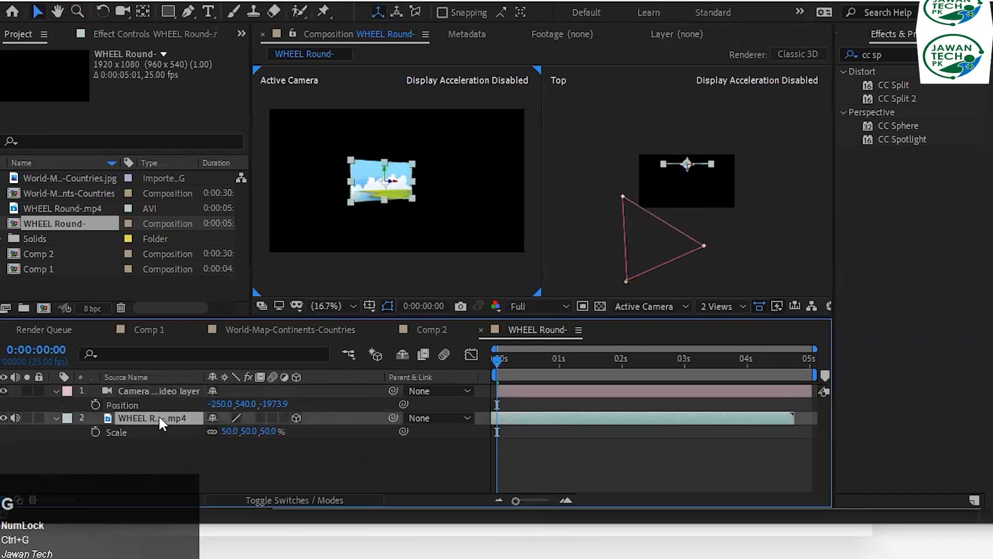
pyautogui.hotkey('ctrl', 'd')
pyautogui.click(152, 432)
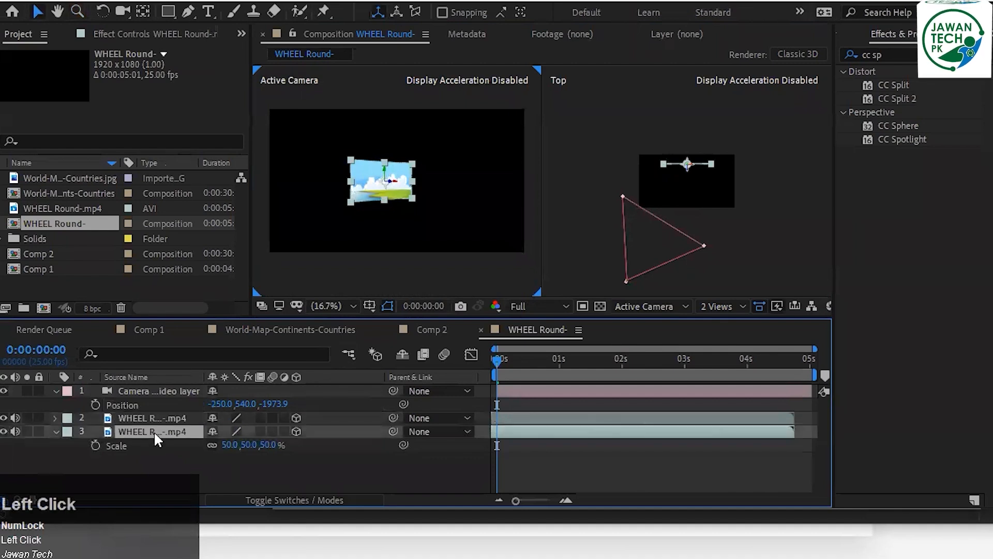
pyautogui.click(169, 419)
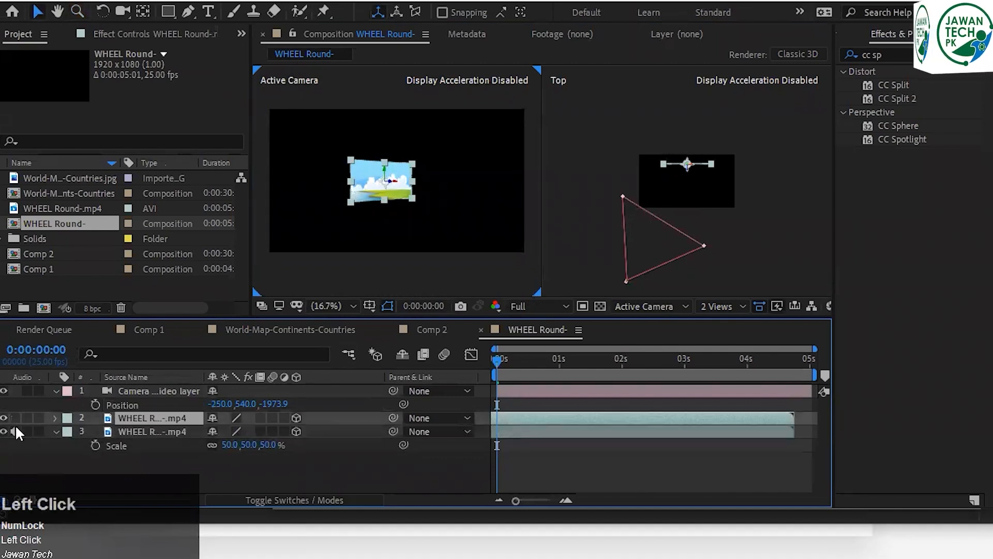
# Try offsetting the duplicate video's Position to 960 in Y and 1139 in Z, and undo both changes.
pyautogui.press('p')
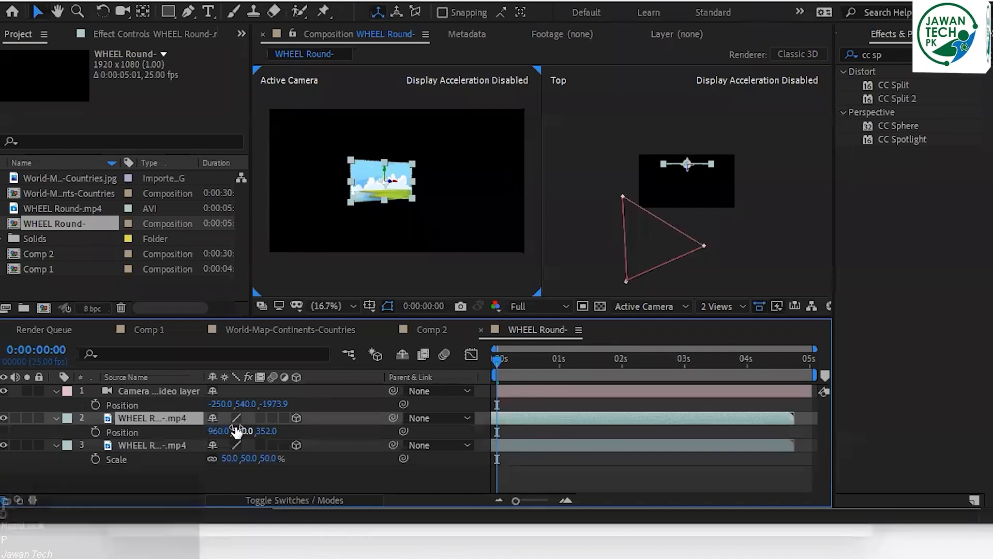
pyautogui.moveTo(241, 431); pyautogui.dragTo(389, 434)
pyautogui.moveTo(263, 431); pyautogui.dragTo(851, 390)
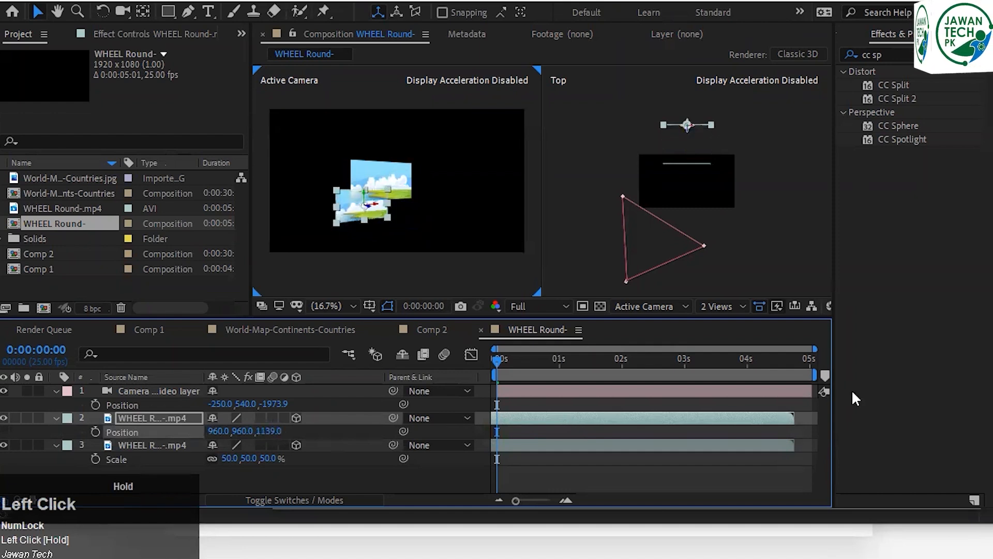
pyautogui.hotkey('ctrl', 'z')
pyautogui.hotkey('ctrl', 'z')
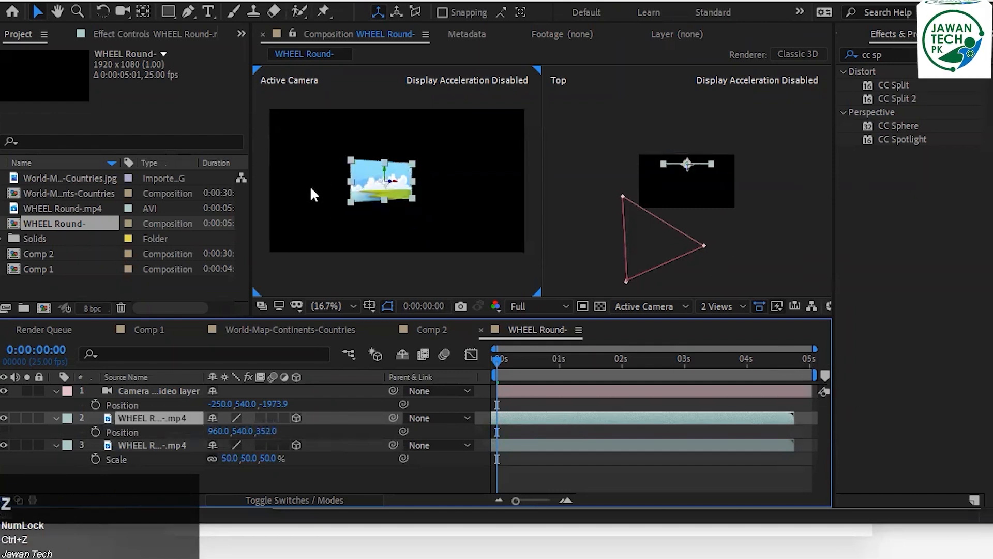
# Move the duplicate video along X to about 2460 and set its Y Rotation to 90°.
pyautogui.moveTo(395, 181); pyautogui.dragTo(595, 181)
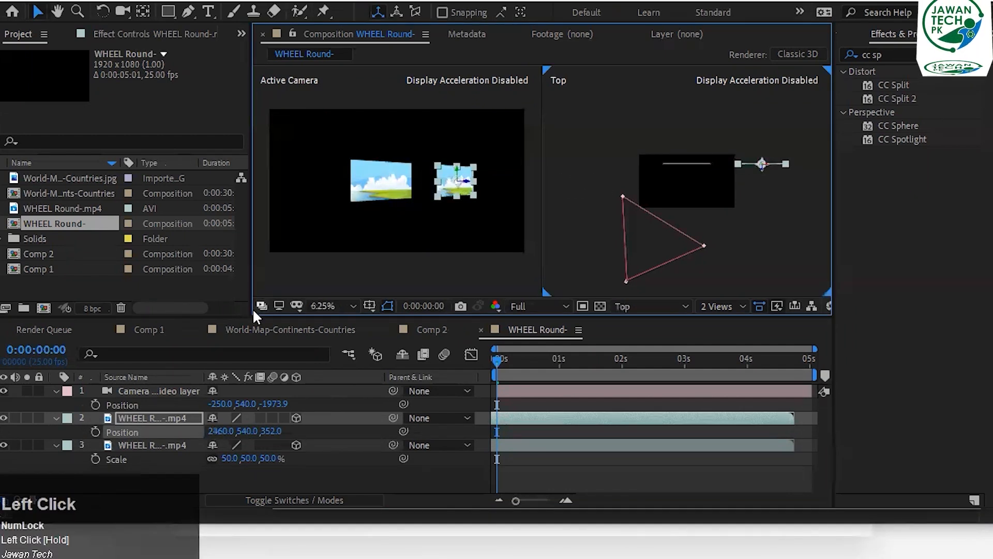
pyautogui.press('r')
pyautogui.moveTo(227, 444); pyautogui.dragTo(296, 451)
pyautogui.hotkey('ctrl', 'z')
pyautogui.moveTo(237, 456); pyautogui.dragTo(295, 452)
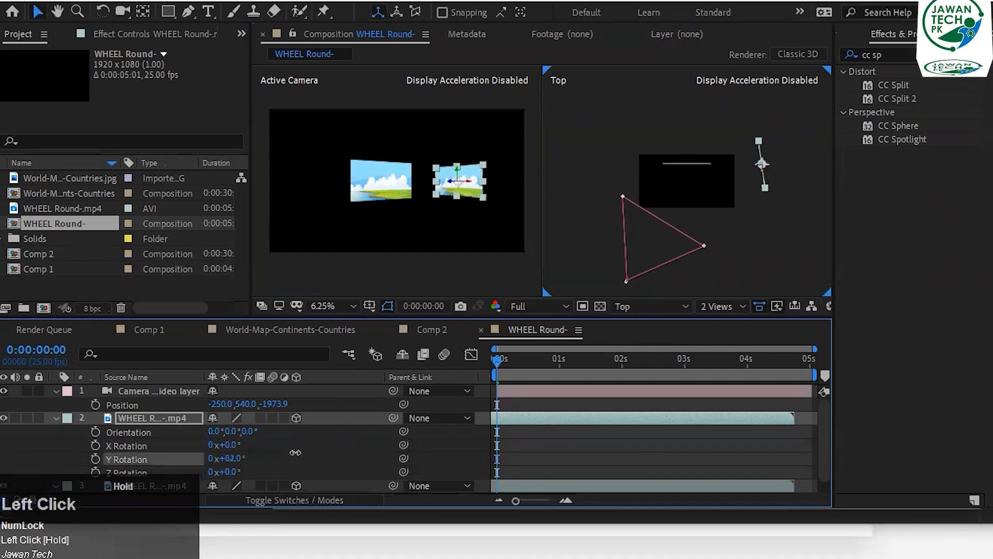
pyautogui.click(228, 458)
pyautogui.write('90')
pyautogui.click(535, 429)
# Bring the rotated video copy forward in depth so it stands as a side wall nearer the camera.
pyautogui.moveTo(462, 178); pyautogui.dragTo(564, 200)
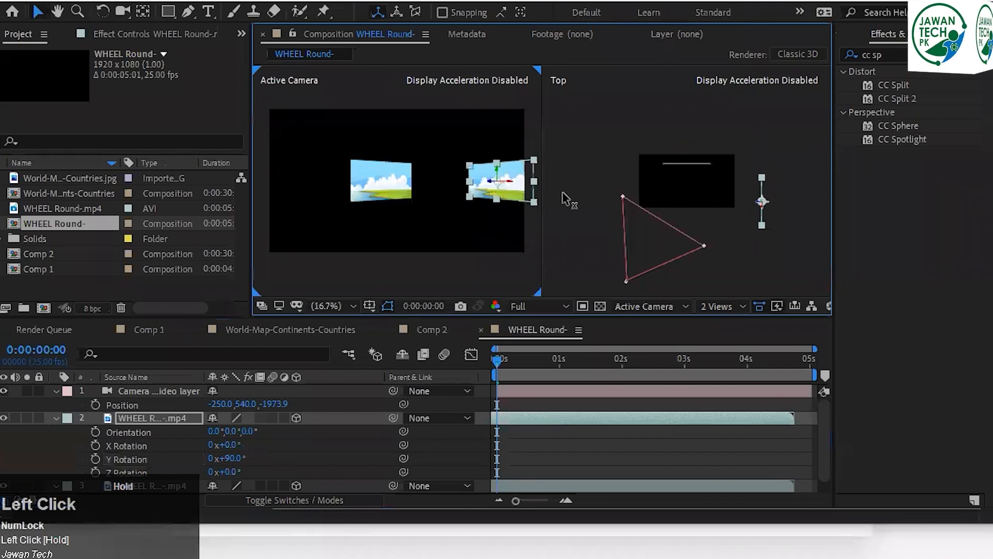
pyautogui.click(562, 195)
pyautogui.moveTo(755, 203)
pyautogui.mouseDown()
pyautogui.moveTo(733, 206)
pyautogui.moveTo(760, 206)
pyautogui.mouseUp()
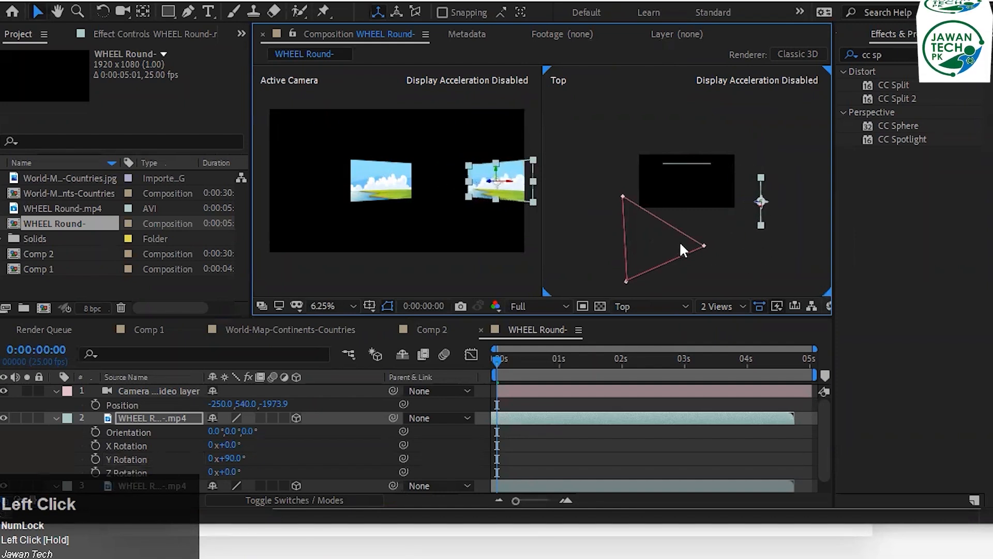
# Select the camera and move its Point of Interest to about 240, 540, 128 in the Top view.
pyautogui.click(656, 239)
pyautogui.click(625, 280)
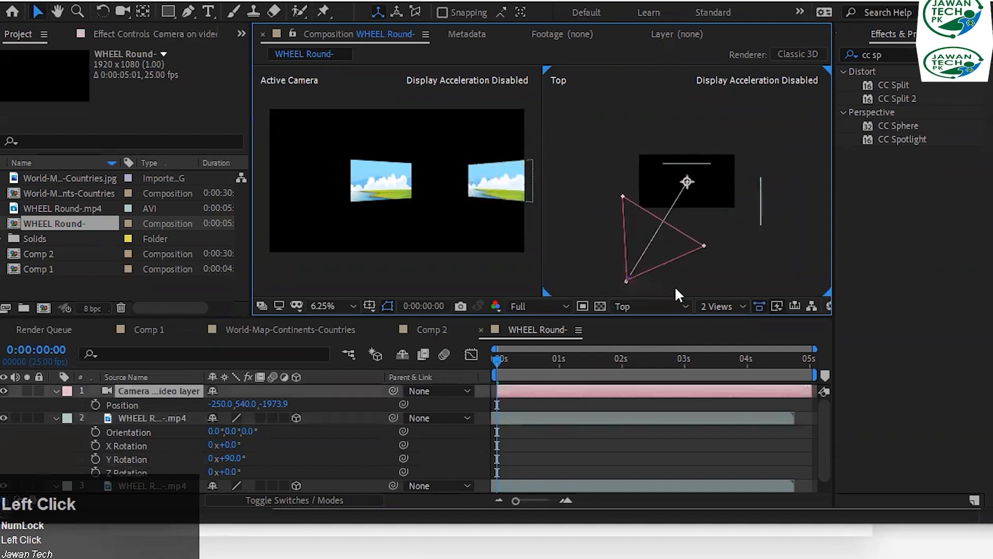
pyautogui.moveTo(687, 182); pyautogui.dragTo(665, 176)
pyautogui.moveTo(666, 178); pyautogui.dragTo(651, 174)
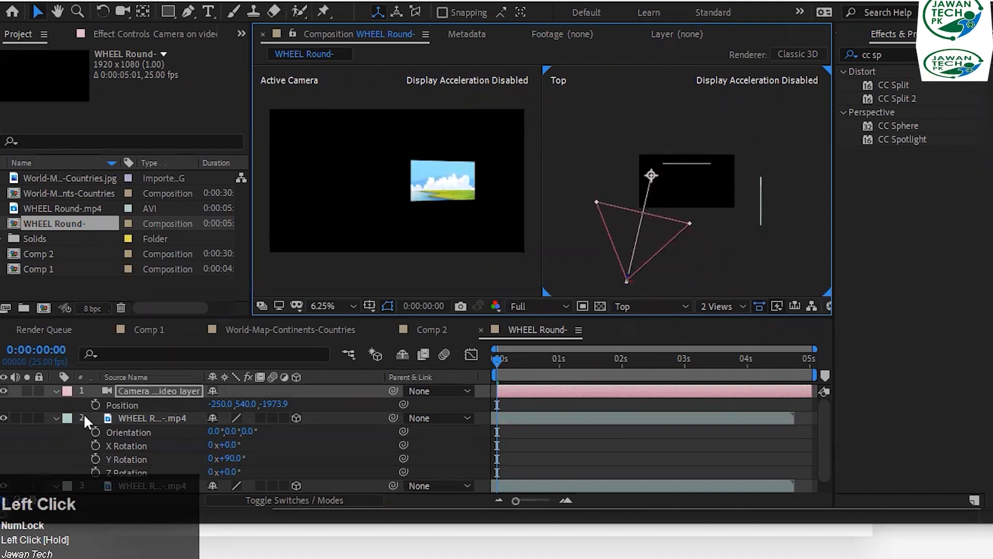
# Expand the camera's Transform properties and start keyframing Point of Interest and Position at 0 seconds.
pyautogui.click(55, 418)
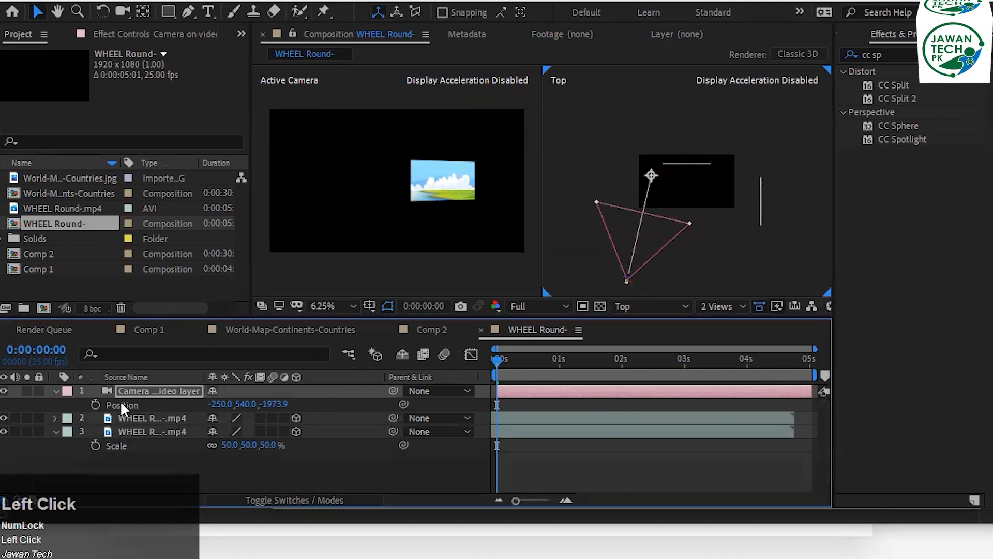
pyautogui.click(56, 390)
pyautogui.click(56, 390)
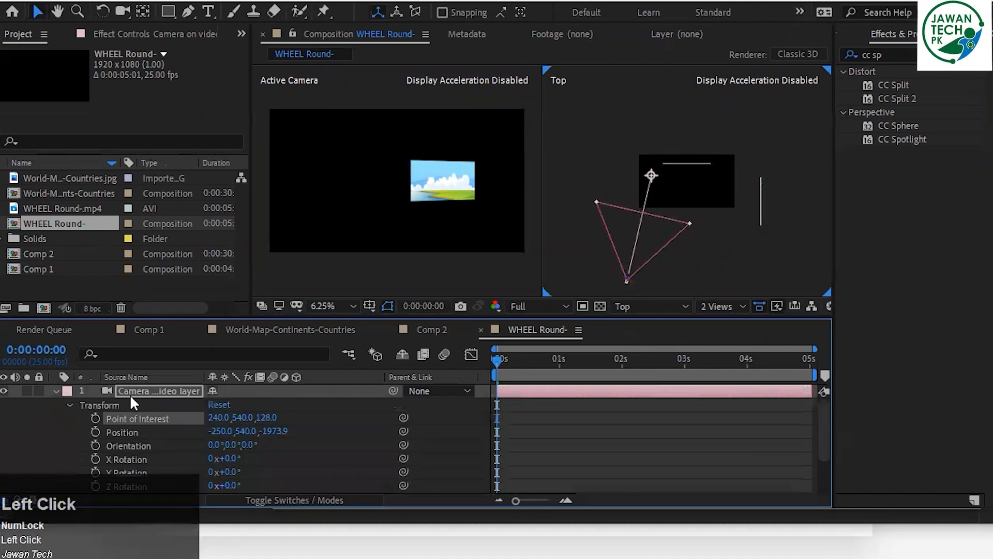
pyautogui.click(94, 418)
pyautogui.click(96, 430)
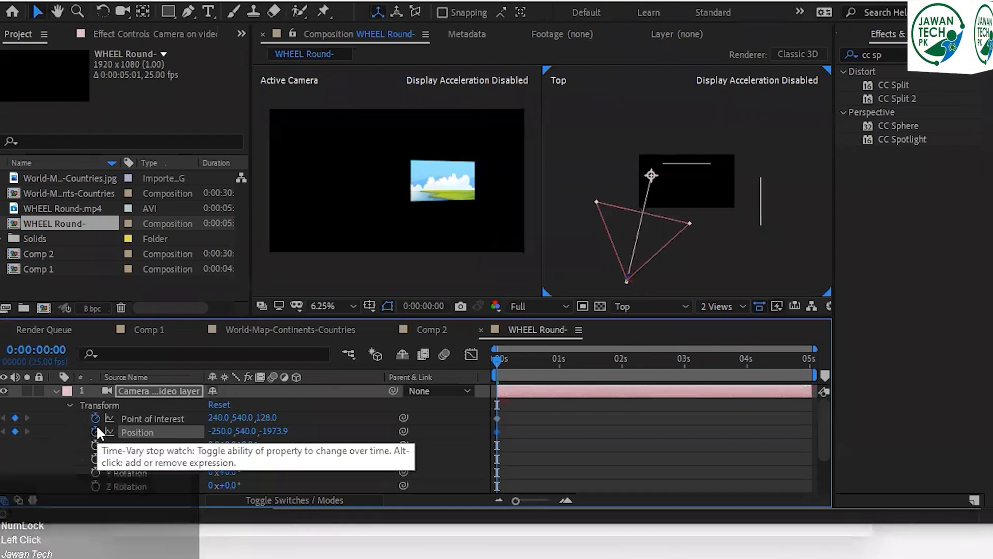
# At 0:00:01:00, aim the camera at the front video and move it closer, to a position of about 383, 540, -456.
pyautogui.click(36, 350)
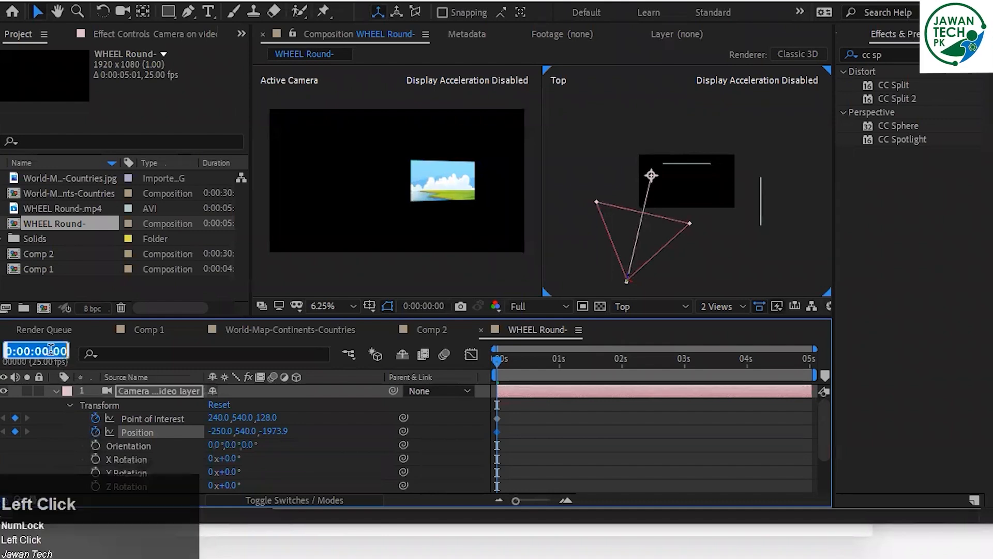
pyautogui.write('100')
pyautogui.press('Return')
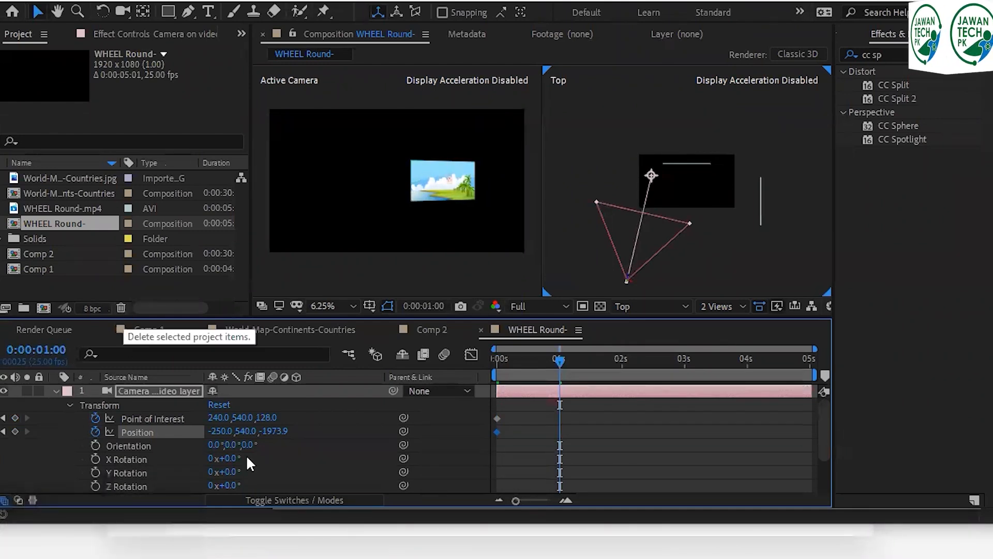
pyautogui.moveTo(650, 172); pyautogui.dragTo(675, 165)
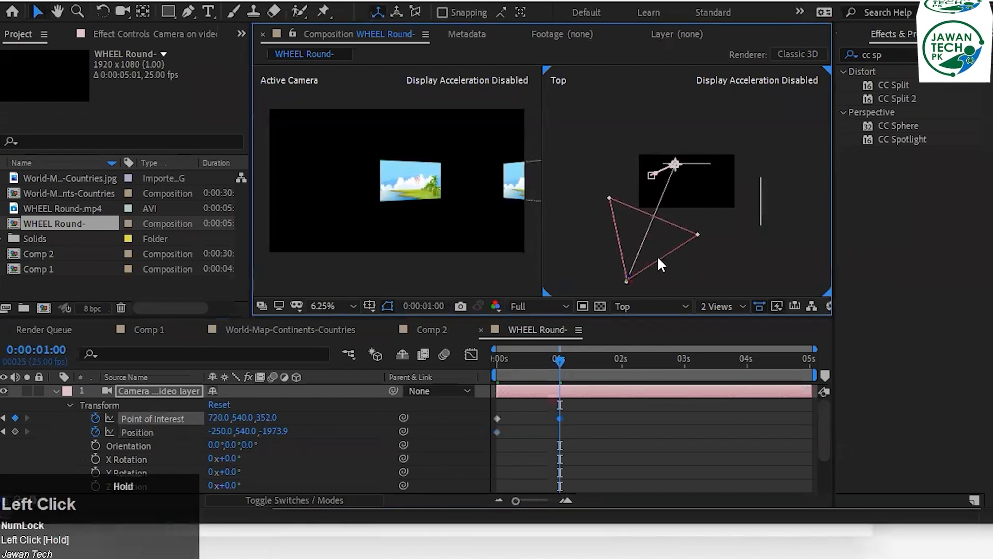
pyautogui.moveTo(635, 278); pyautogui.dragTo(653, 199)
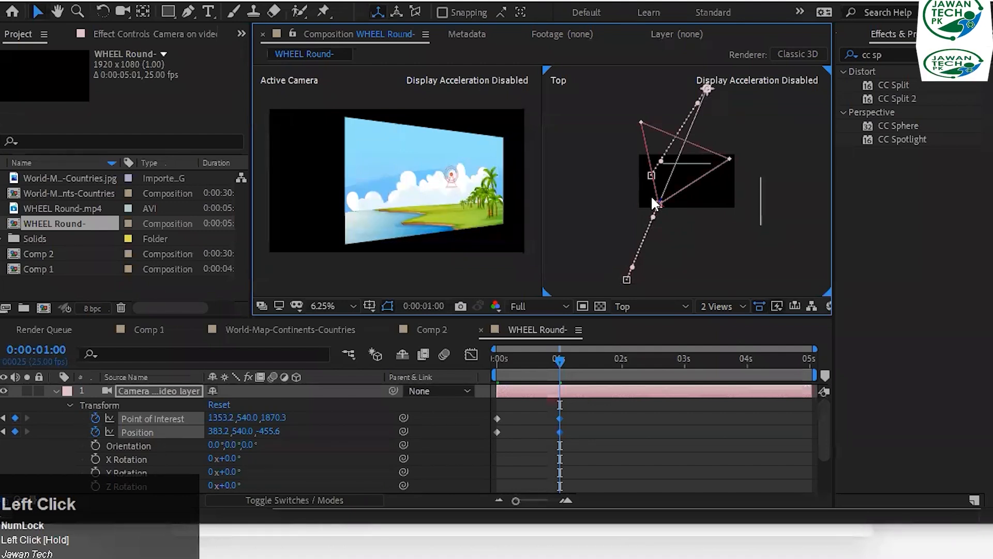
# Face the camera squarely at the front video, with Position about 925, 540, -622 and Point of Interest about 935, 540, 1544.
pyautogui.moveTo(661, 205); pyautogui.dragTo(685, 208)
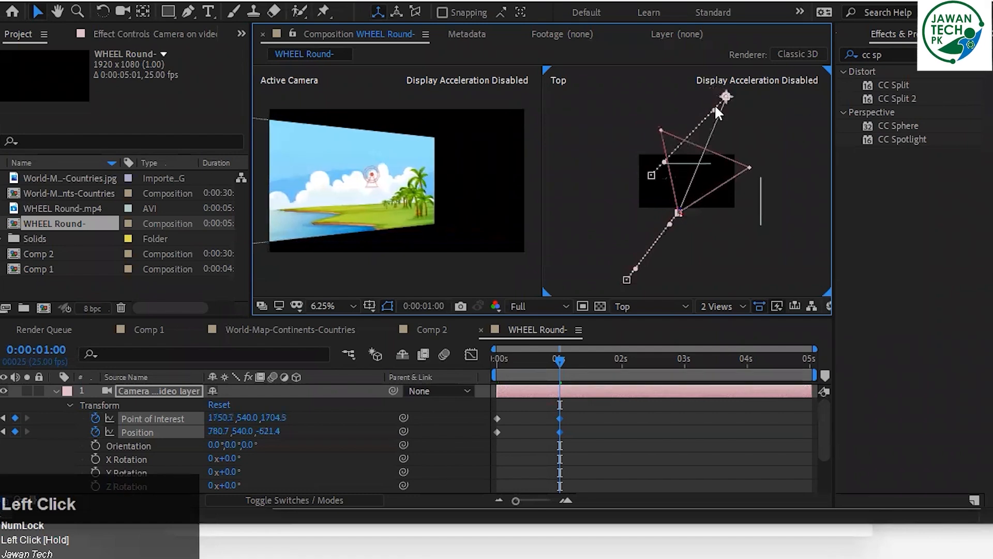
pyautogui.moveTo(725, 99); pyautogui.dragTo(679, 106)
pyautogui.moveTo(682, 214); pyautogui.dragTo(691, 213)
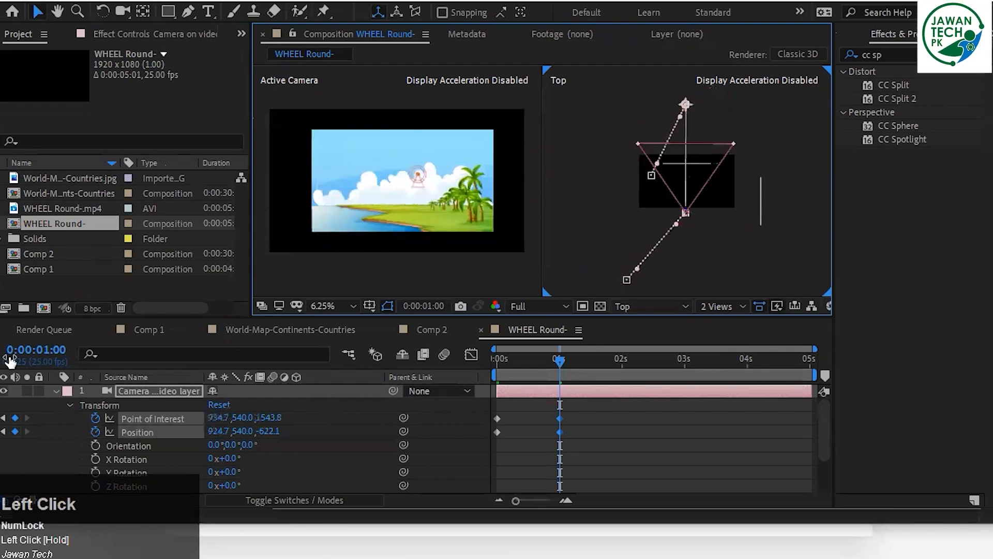
# At 0:00:02:00, turn the camera toward the side video by moving its Point of Interest to about 3047, 540, 520.
pyautogui.click(36, 350)
pyautogui.press('BackSpace')
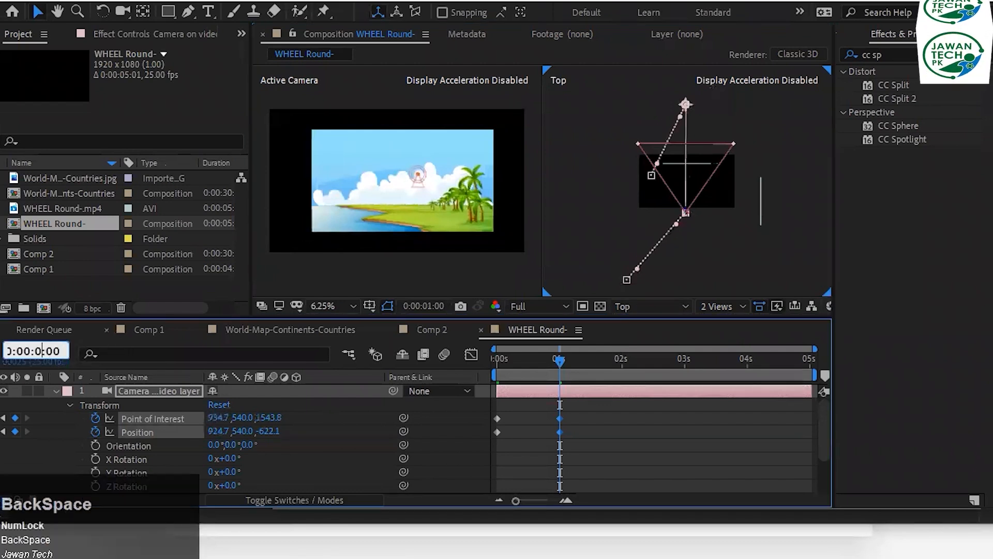
pyautogui.write('2')
pyautogui.press('Return')
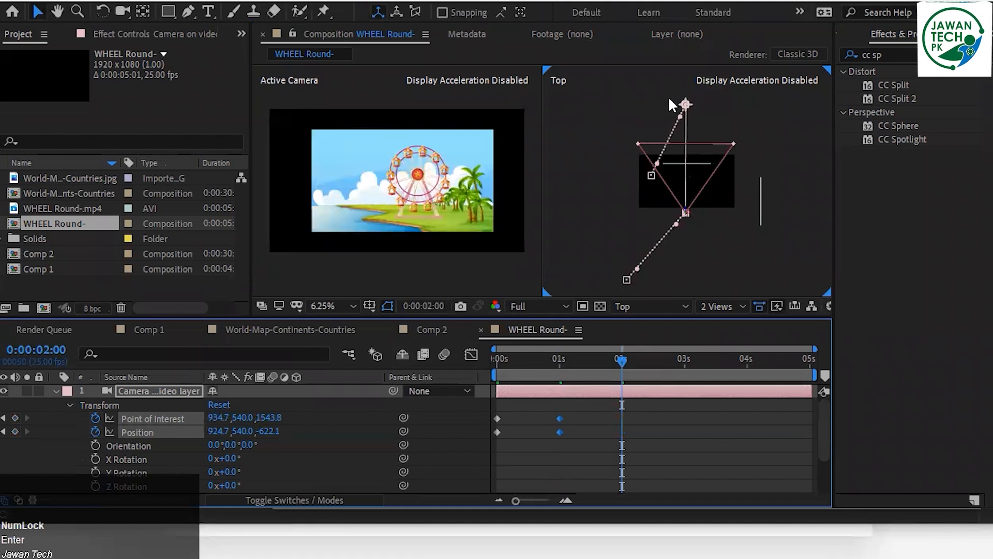
pyautogui.moveTo(686, 104); pyautogui.dragTo(792, 155)
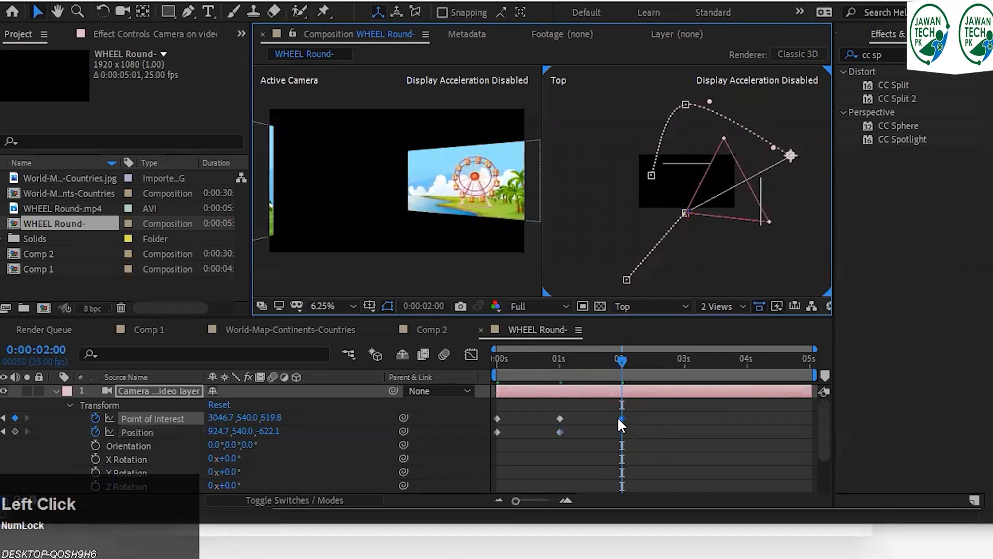
# Shift the new Point of Interest keyframe to 0:00:01:16 and move the camera there to a Position of about 1597, 540, -260.
pyautogui.click(622, 418)
pyautogui.moveTo(622, 418); pyautogui.dragTo(23, 411)
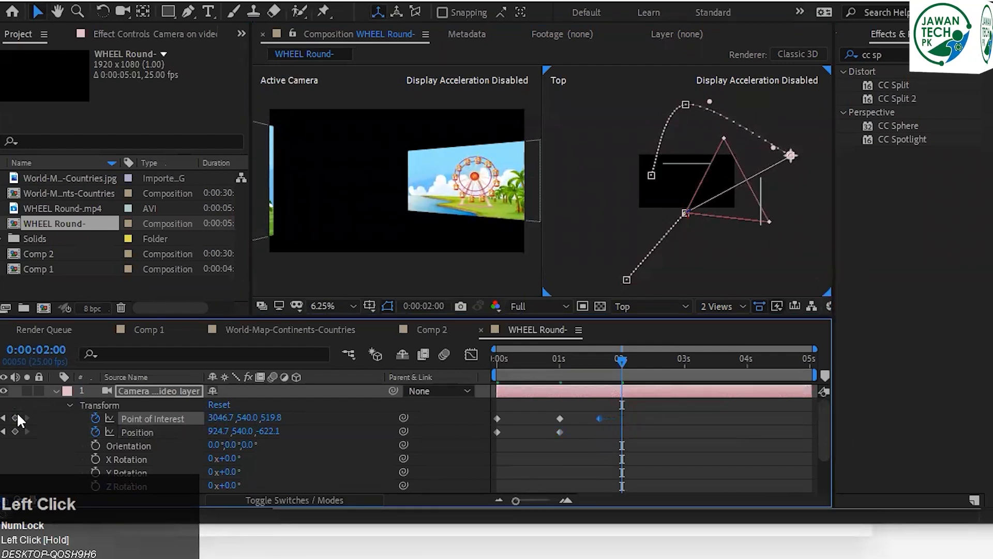
pyautogui.click(4, 419)
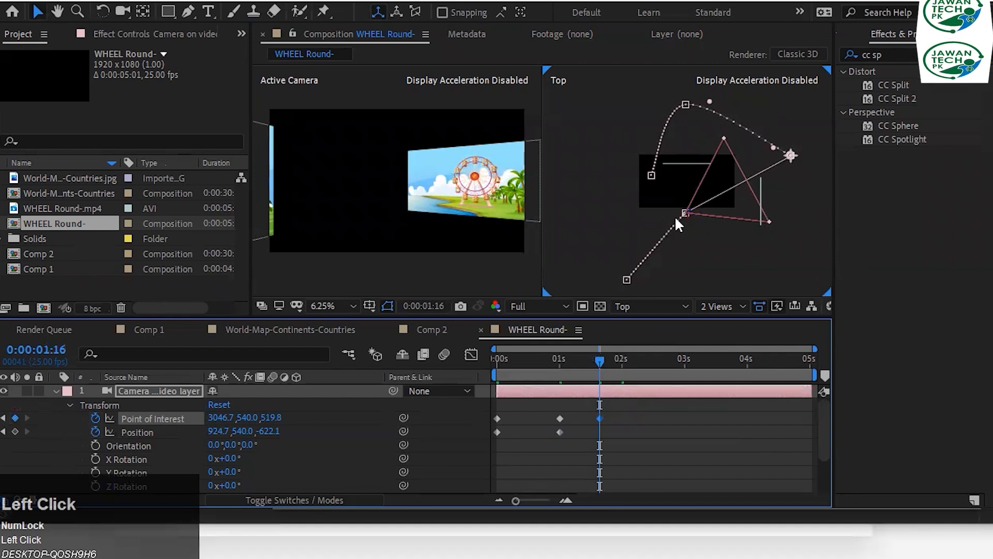
pyautogui.moveTo(689, 214); pyautogui.dragTo(726, 198)
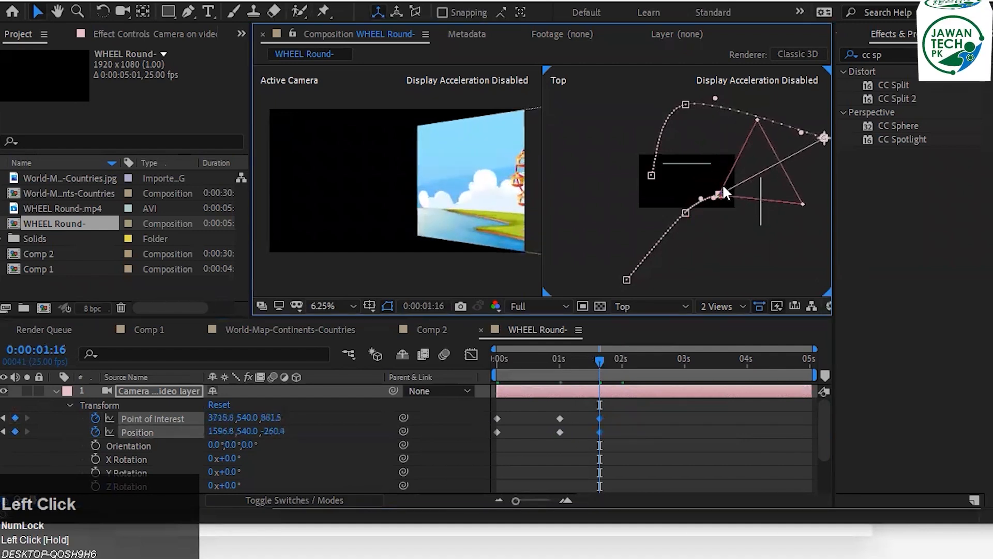
# At 0:00:02:00, face the camera at the side video and move it closer, with Position about 1898, 540, -357.
pyautogui.click(620, 361)
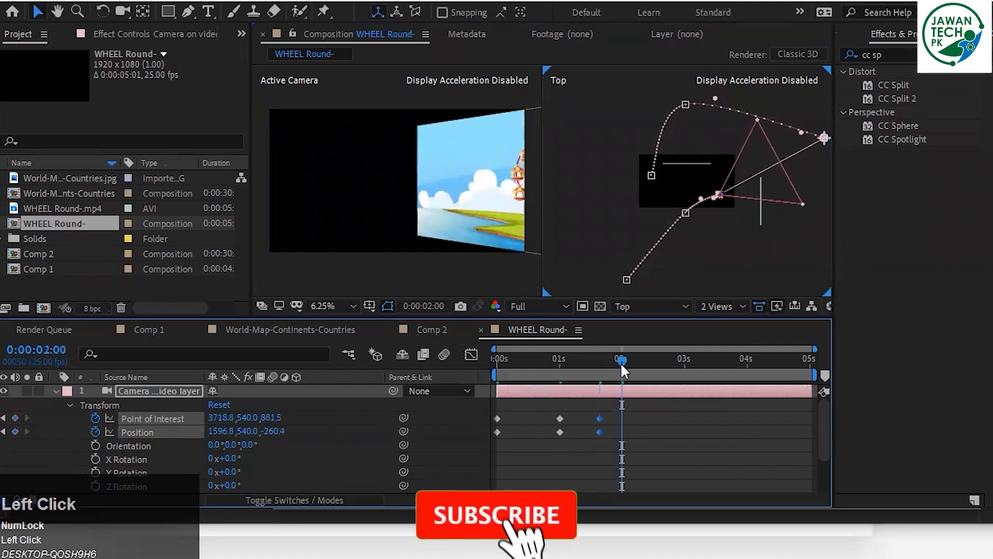
pyautogui.moveTo(823, 138); pyautogui.dragTo(842, 204)
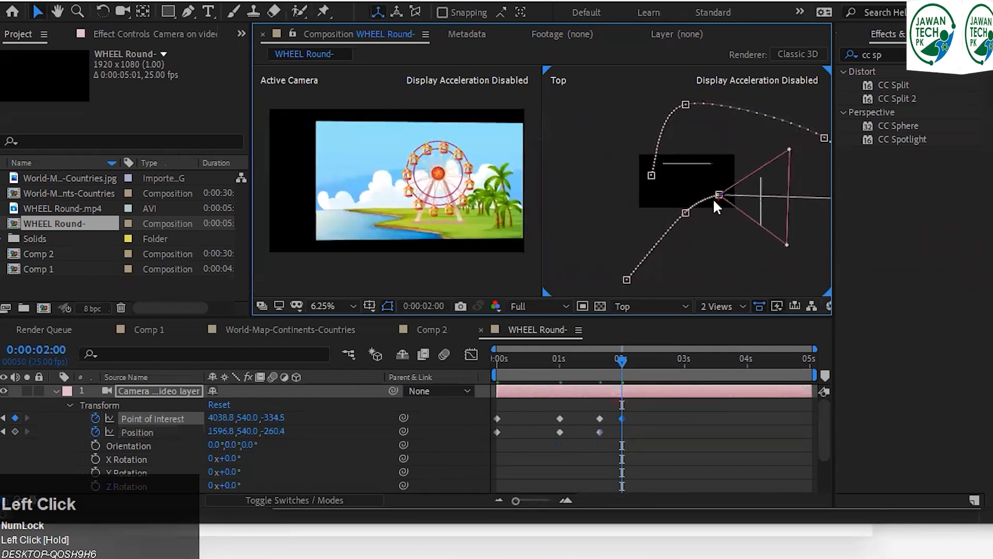
pyautogui.moveTo(718, 202); pyautogui.dragTo(721, 206)
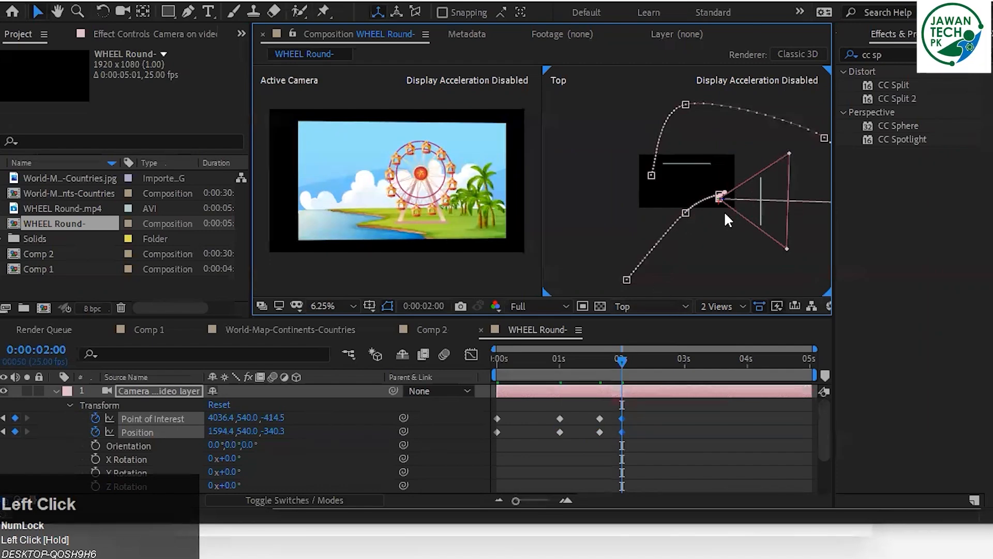
pyautogui.moveTo(724, 200)
pyautogui.mouseDown()
pyautogui.moveTo(750, 199)
pyautogui.moveTo(738, 197)
pyautogui.moveTo(745, 188)
pyautogui.moveTo(734, 165)
pyautogui.moveTo(753, 200)
pyautogui.moveTo(719, 208)
pyautogui.mouseUp()
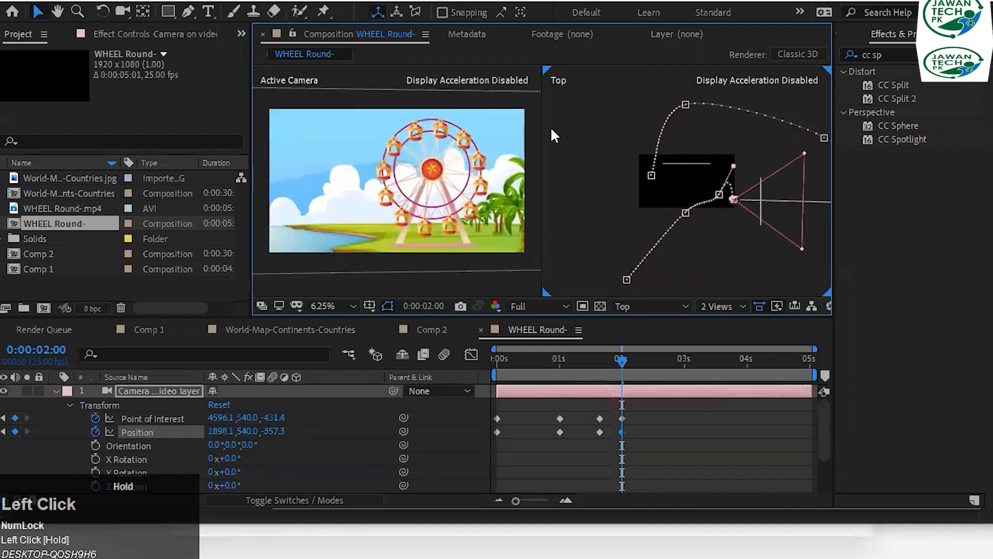
# Adjust the camera's two-second placement in front of the side video and reshape the curve handle of its Position path.
pyautogui.moveTo(739, 202); pyautogui.dragTo(738, 230)
pyautogui.hotkey('ctrl', 'z')
pyautogui.moveTo(733, 165); pyautogui.dragTo(748, 162)
# Return to 0 seconds, end the work area just past 0:00:02:00 and save the project.
pyautogui.moveTo(612, 356); pyautogui.dragTo(520, 368)
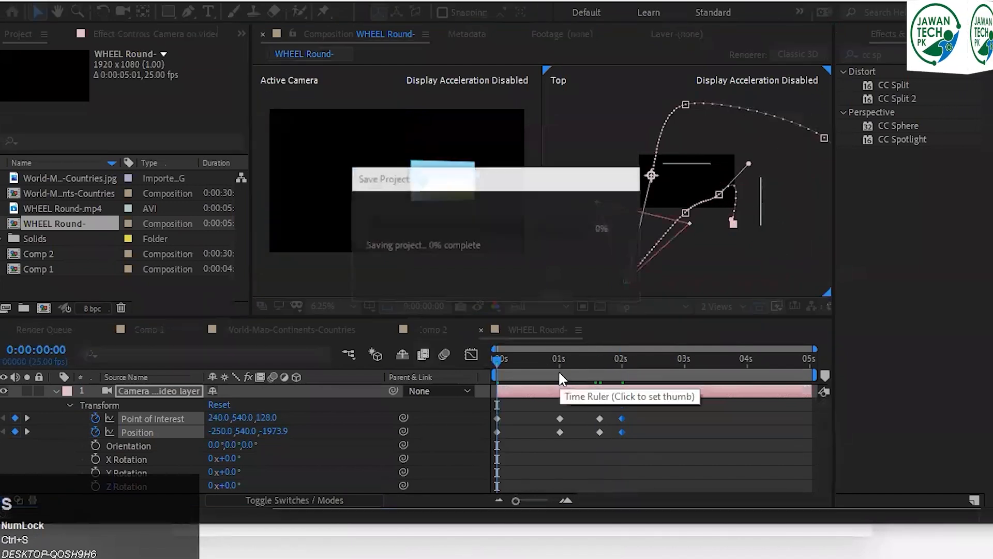
pyautogui.moveTo(815, 376); pyautogui.dragTo(634, 381)
pyautogui.hotkey('ctrl', 's')
# Add the WHEEL Round- composition to the render queue with the output file named WHEEL-Round-Camera.
pyautogui.hotkey('ctrl', 'm')
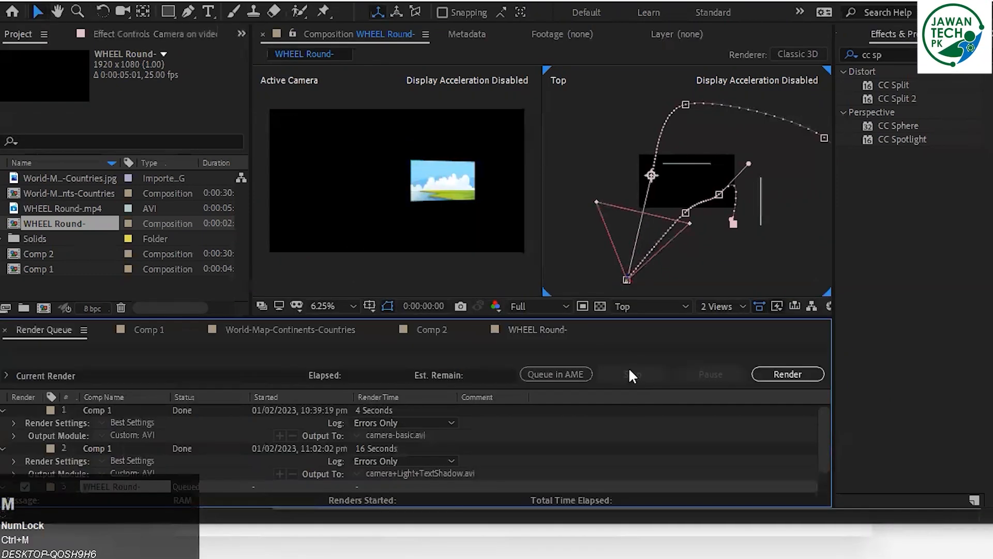
pyautogui.scroll(-2, 380, 478)
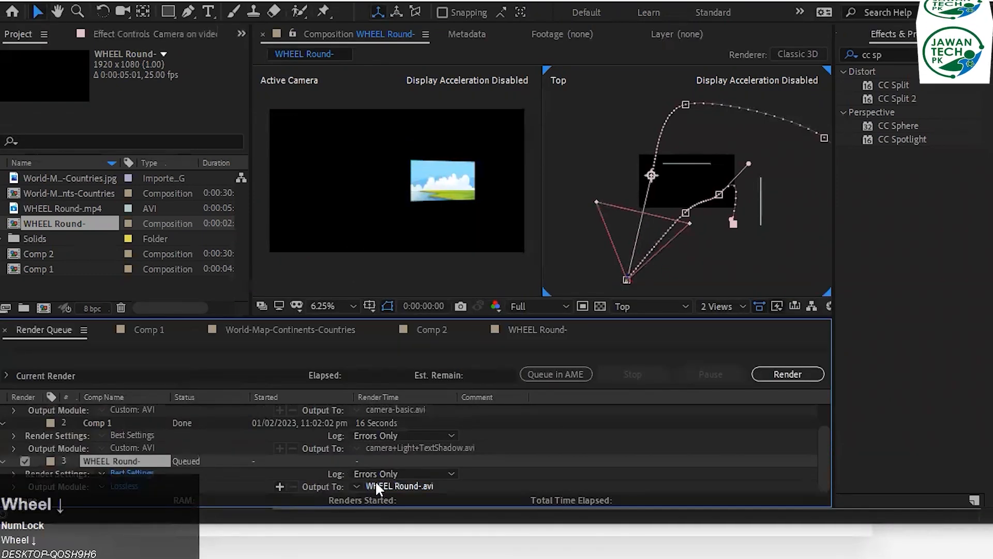
pyautogui.click(376, 488)
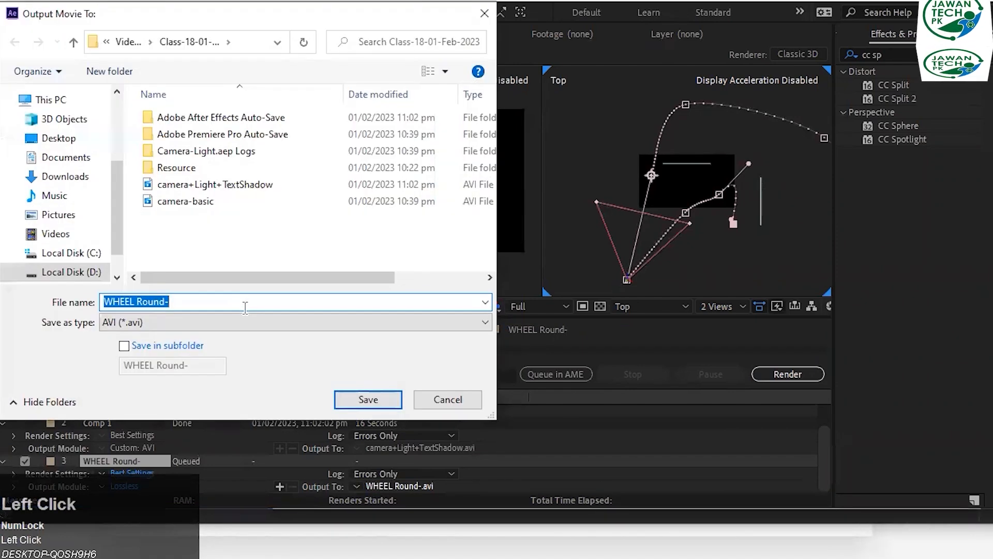
pyautogui.click(245, 302)
pyautogui.hotkey('ctrl', 'Left')
pyautogui.press('BackSpace')
pyautogui.write('-')
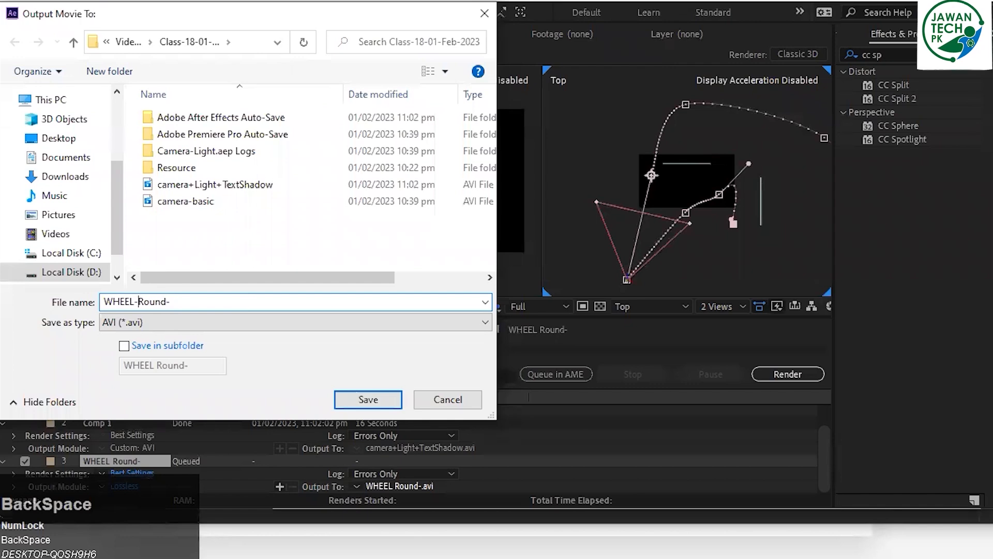
pyautogui.press('End')
pyautogui.write('Camer')
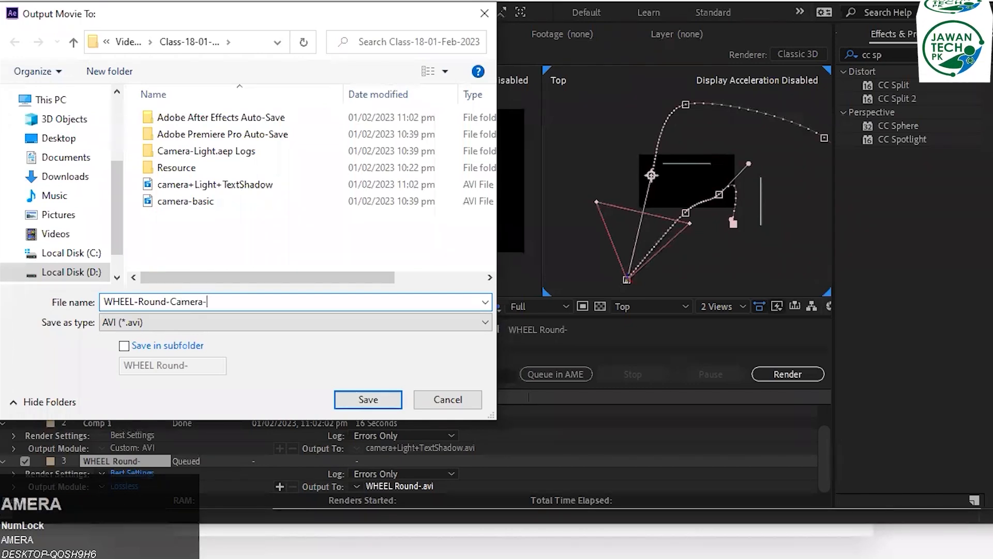
pyautogui.write('a')
pyautogui.press('Return')
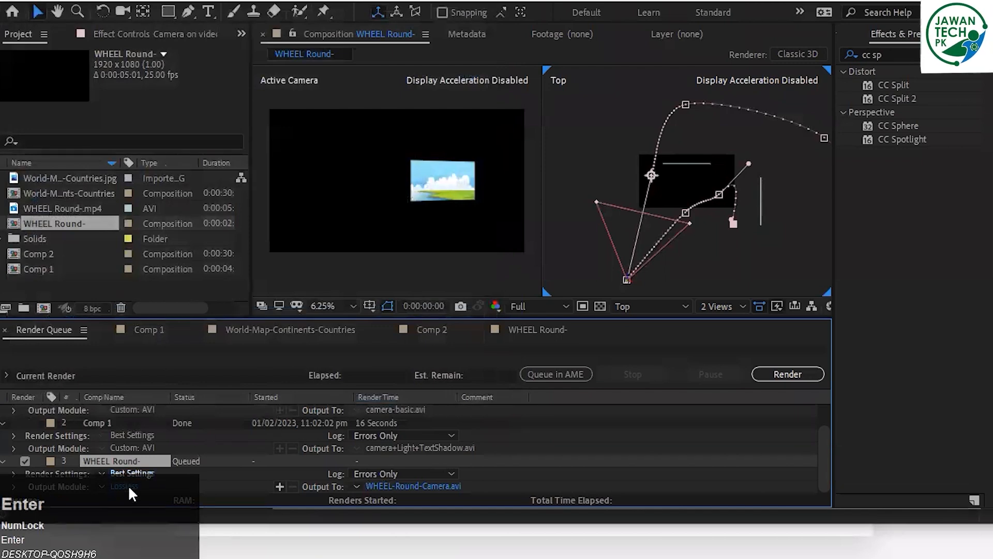
# Accept the AVI output module settings for WHEEL Round- and render the composition.
pyautogui.click(126, 486)
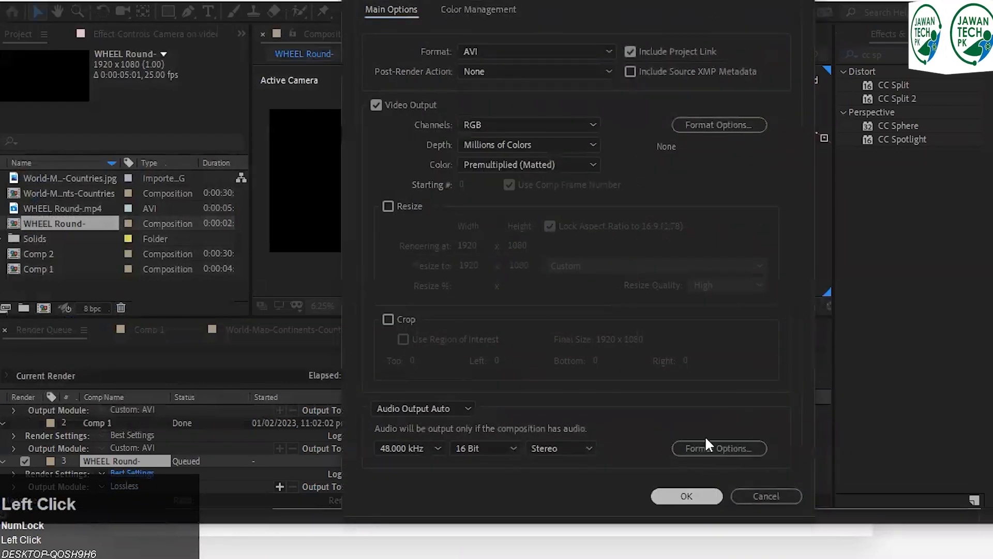
pyautogui.click(686, 496)
pyautogui.click(769, 373)
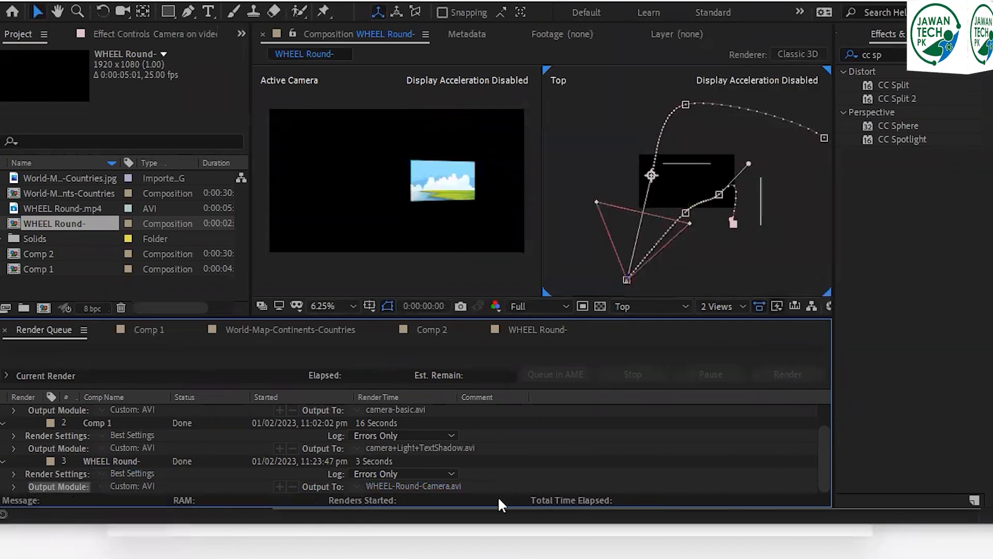
# Switch to File Explorer, play the rendered WHEEL-Round-Camera video and close the player.
pyautogui.scroll(-2, 499, 500)
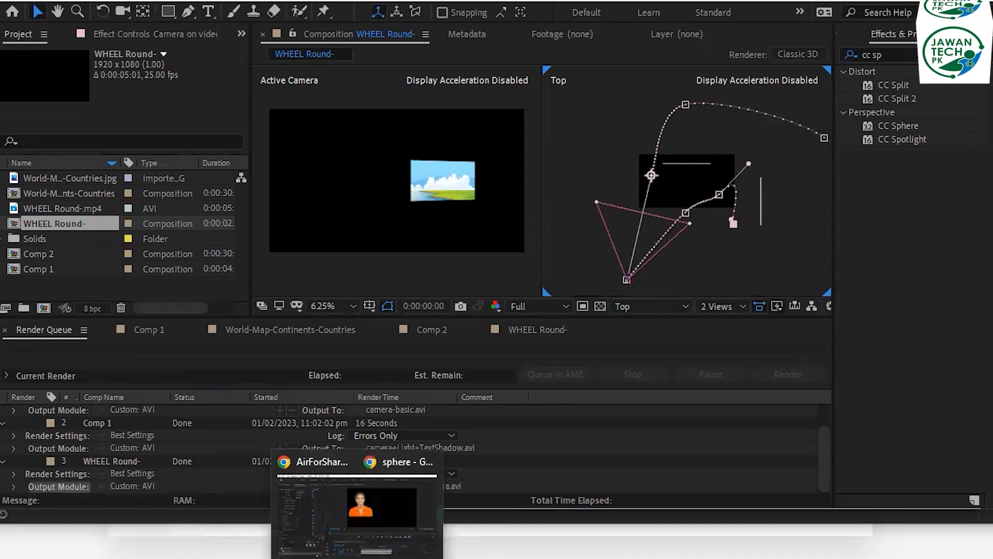
pyautogui.click(156, 553)
pyautogui.doubleClick(246, 231)
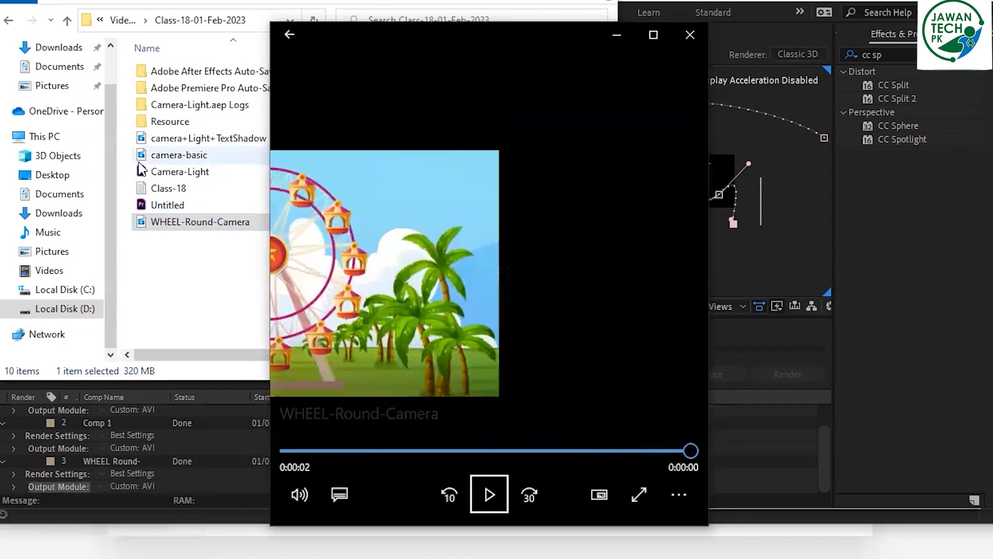
pyautogui.click(688, 35)
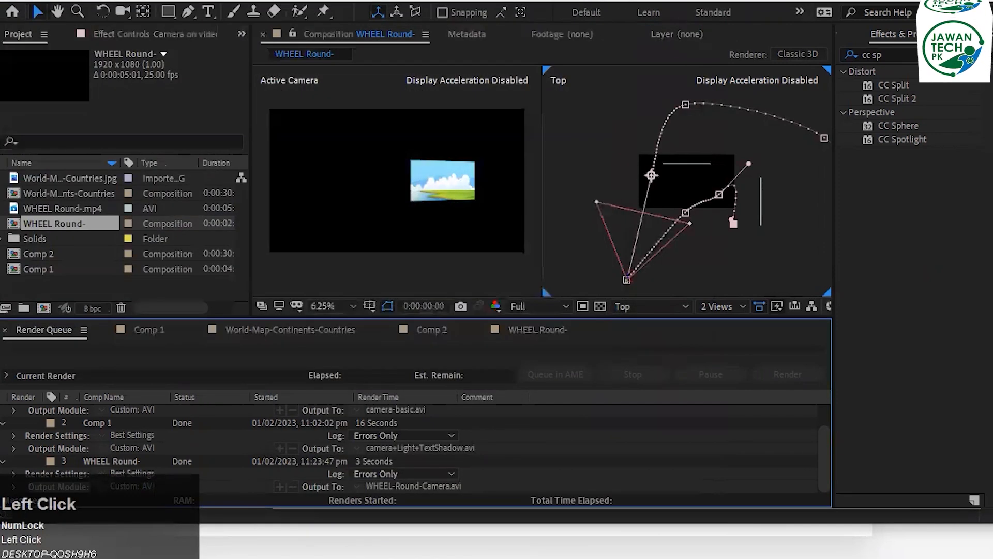
# Reopen the WHEEL Round- timeline and examine the camera move frame by frame from 0 seconds to 0:00:01:24.
pyautogui.click(538, 332)
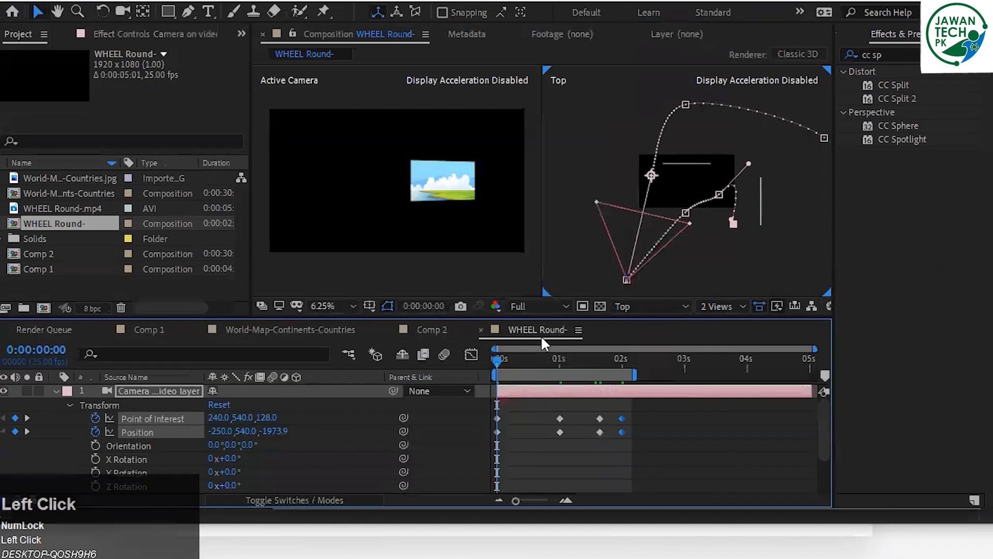
pyautogui.press('pagedown')
pyautogui.press('pagedown')
pyautogui.press('pagedown')
pyautogui.press('pagedown')
pyautogui.press('pagedown')
pyautogui.press('pagedown')
pyautogui.press('pagedown')
pyautogui.press('pagedown')
pyautogui.press('pagedown')
pyautogui.press('pagedown')
pyautogui.press('pagedown')
pyautogui.press('pagedown')
pyautogui.press('pagedown')
pyautogui.press('pagedown')
pyautogui.press('pagedown')
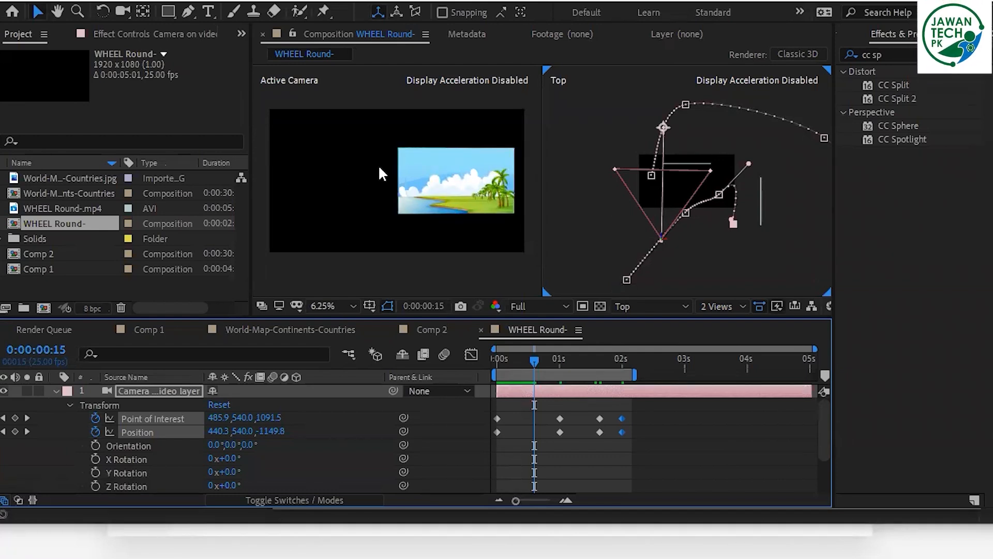
pyautogui.press('pagedown')
pyautogui.press('pagedown')
pyautogui.press('pagedown')
pyautogui.press('pagedown')
pyautogui.press('pagedown')
pyautogui.press('pagedown')
pyautogui.press('pagedown')
pyautogui.press('pagedown')
pyautogui.press('pagedown')
pyautogui.press('pagedown')
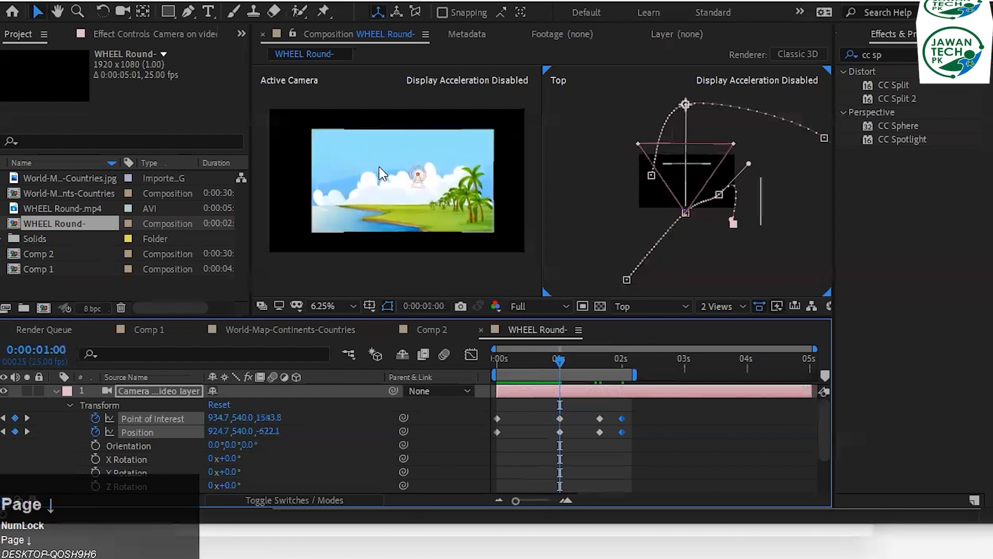
pyautogui.press('pagedown')
pyautogui.press('pagedown')
pyautogui.press('pagedown')
pyautogui.press('pagedown')
pyautogui.press('pagedown')
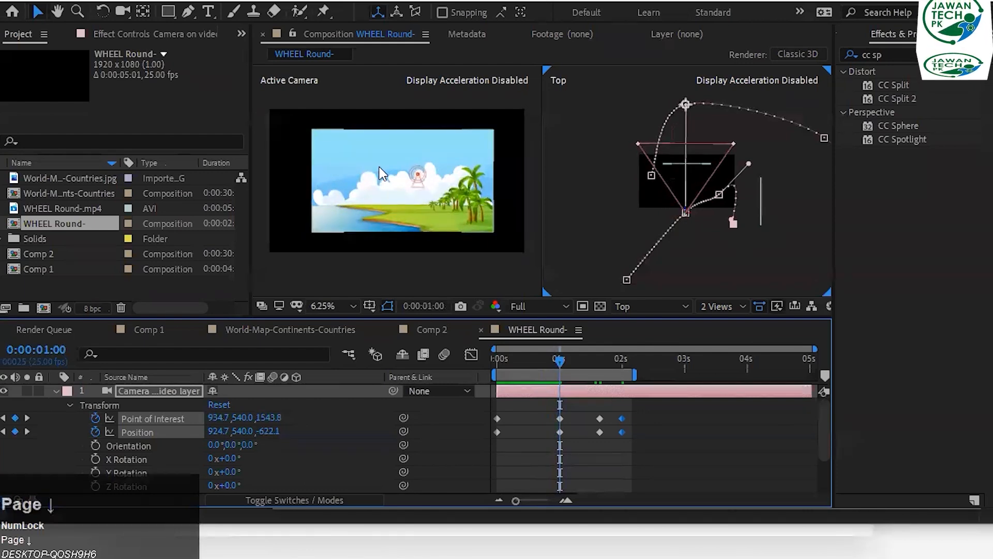
pyautogui.press('pagedown')
pyautogui.press('pagedown')
pyautogui.press('pagedown')
pyautogui.press('pagedown')
pyautogui.press('pagedown')
pyautogui.press('pagedown')
pyautogui.press('pagedown')
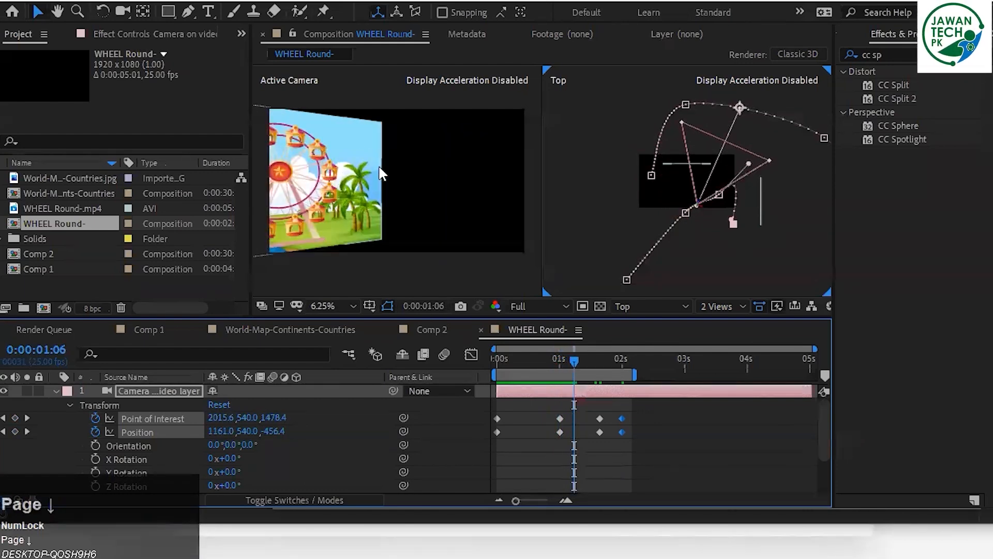
pyautogui.press('pagedown')
pyautogui.press('pagedown')
pyautogui.press('pagedown')
pyautogui.press('pagedown')
pyautogui.press('pagedown')
pyautogui.press('pagedown')
pyautogui.press('pagedown')
pyautogui.press('pagedown')
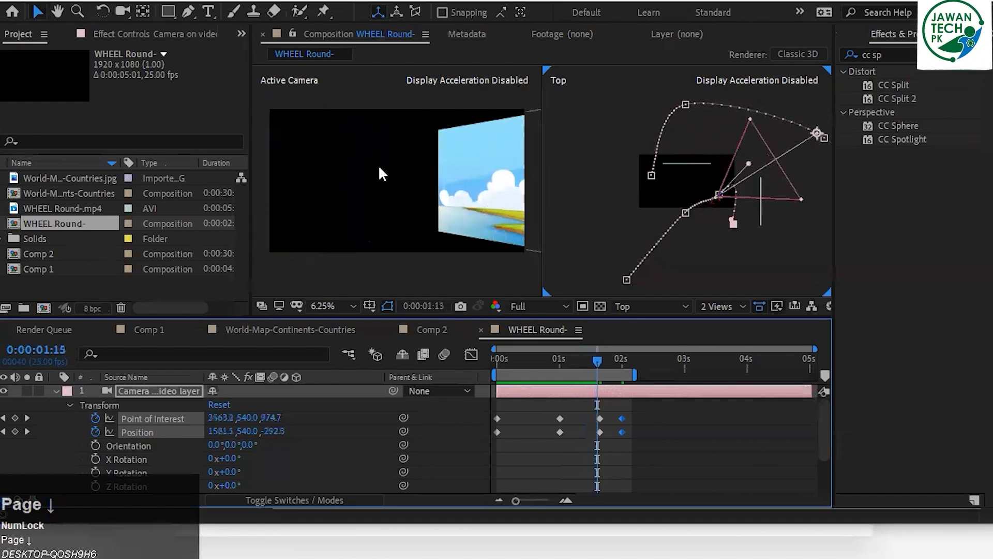
pyautogui.press('pagedown')
pyautogui.press('pagedown')
pyautogui.press('pagedown')
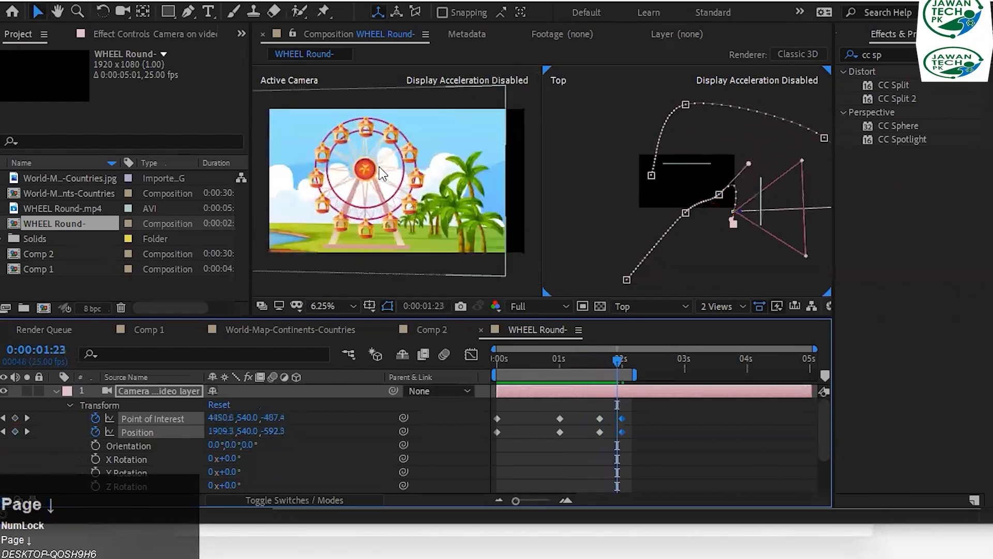
pyautogui.press('pagedown')
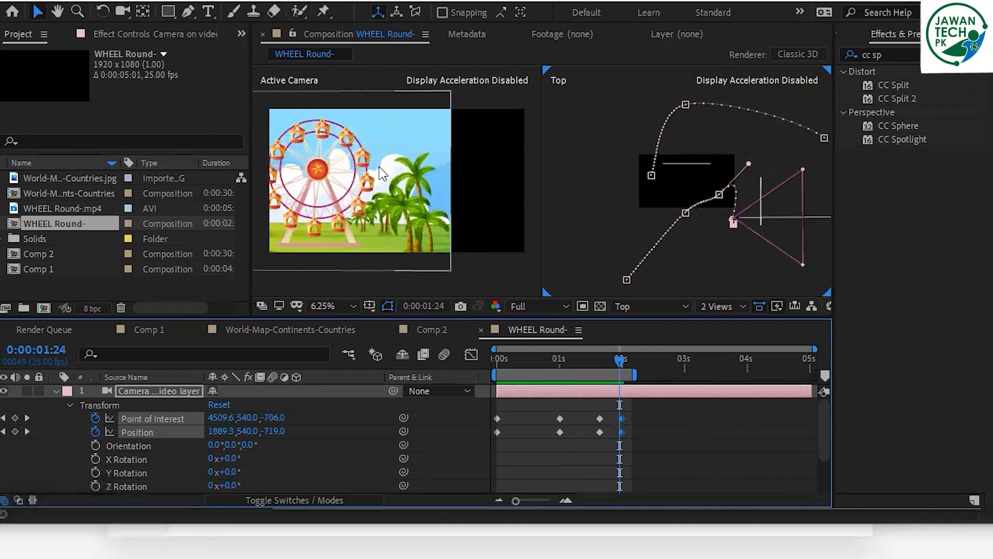
# Step back and forth between about 0:00:01:19 and 0:00:01:24 to examine how the camera slides past the side video.
pyautogui.press('pageup')
pyautogui.press('pageup')
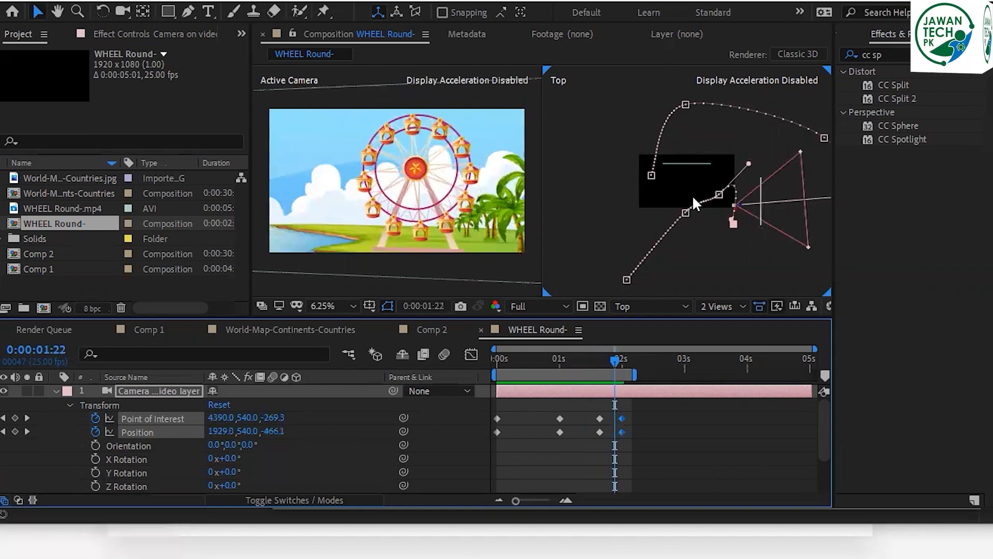
pyautogui.press('pageup')
pyautogui.press('pageup')
pyautogui.press('pageup')
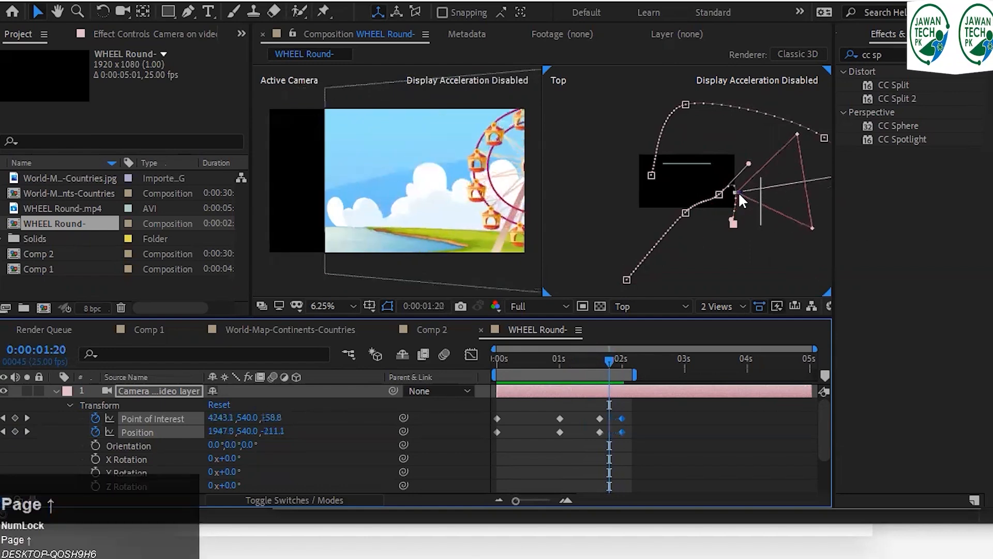
pyautogui.press('pagedown')
pyautogui.press('pagedown')
pyautogui.press('pagedown')
pyautogui.press('pagedown')
pyautogui.press('pagedown')
pyautogui.press('pagedown')
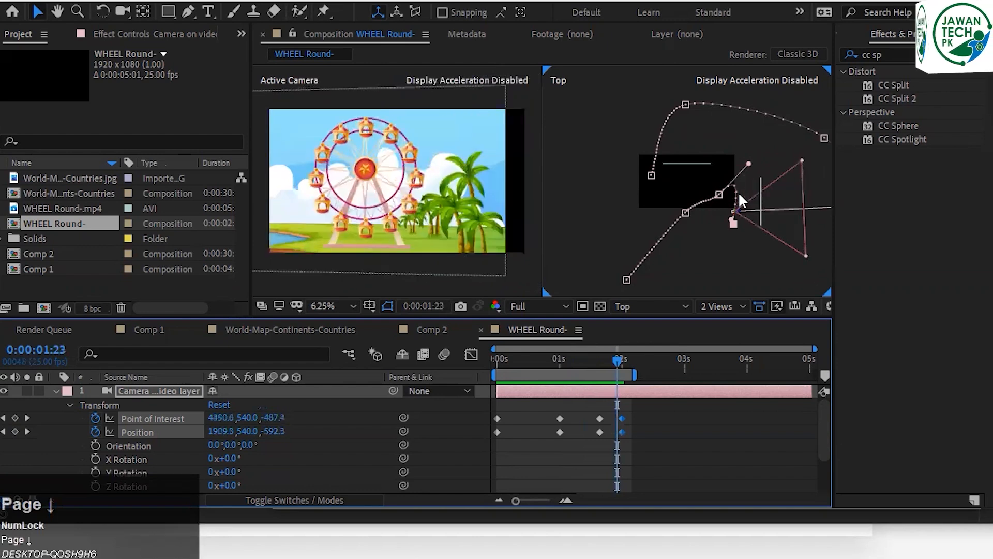
pyautogui.press('pageup')
pyautogui.press('pageup')
pyautogui.press('pageup')
pyautogui.press('pageup')
pyautogui.press('pageup')
pyautogui.press('pagedown')
pyautogui.press('pagedown')
pyautogui.press('pagedown')
pyautogui.press('pagedown')
pyautogui.press('pageup')
pyautogui.press('pageup')
pyautogui.press('pageup')
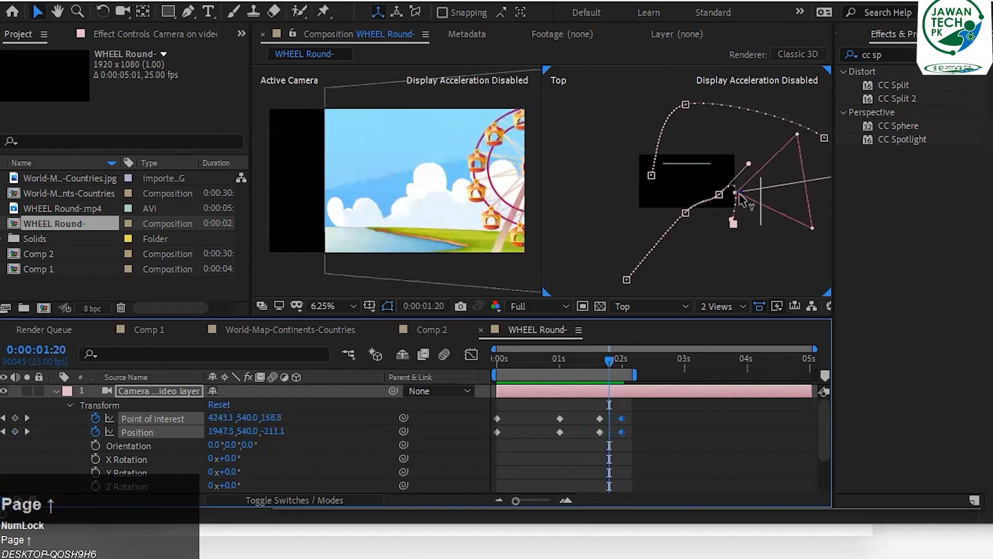
# Save the project with the finished camera animation.
pyautogui.hotkey('ctrl', 's')
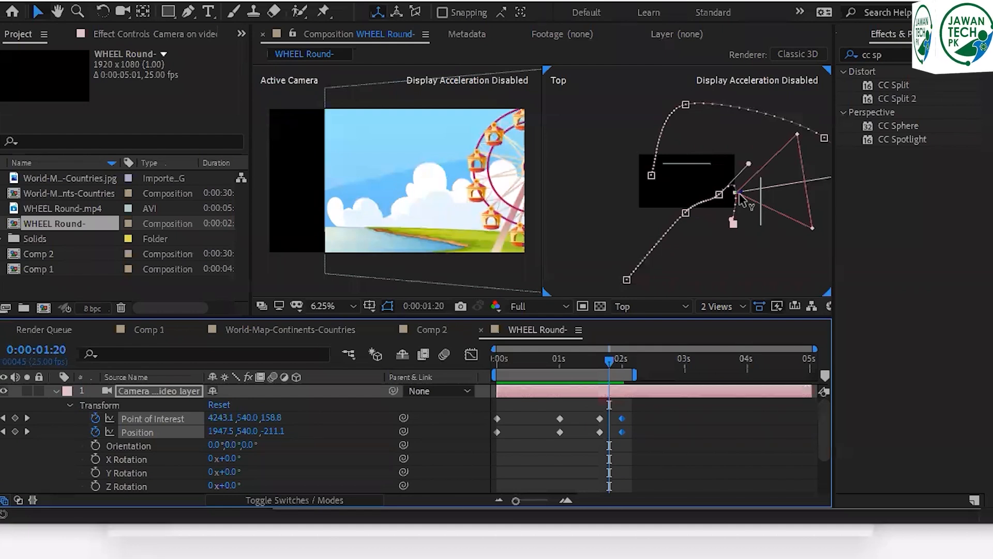
# Save the project, go to 0:00:01:07 in the camera move and collapse the camera layer's properties.
pyautogui.hotkey('ctrl', 's')
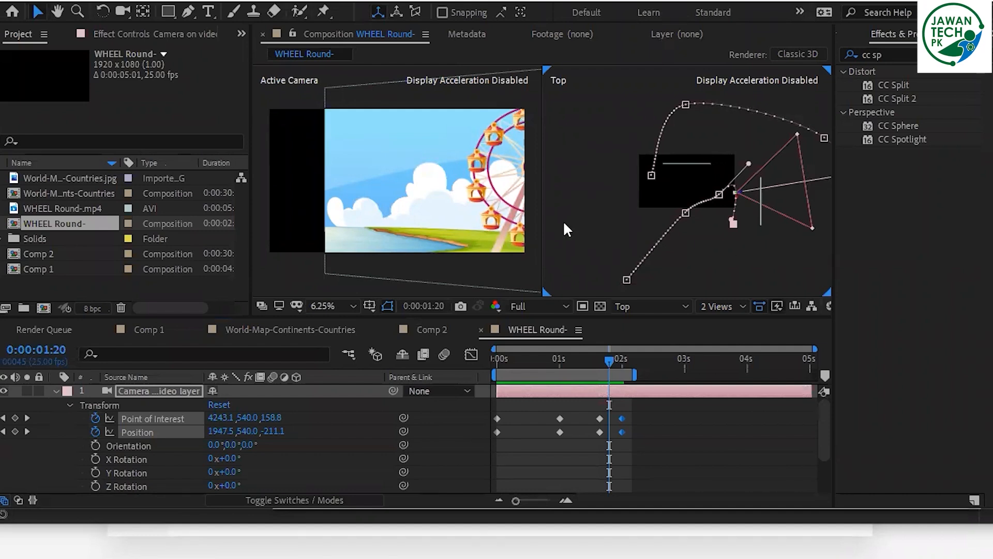
pyautogui.click(523, 363)
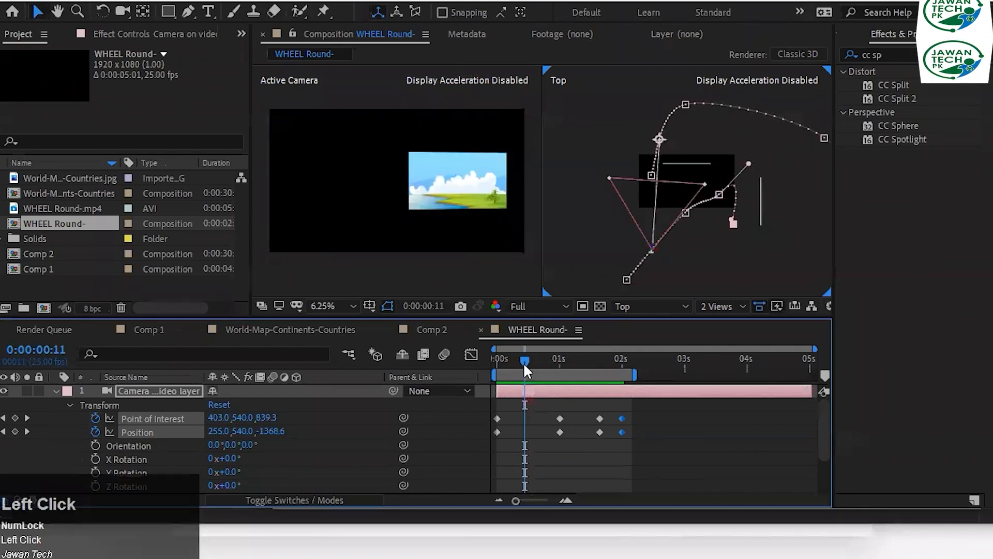
pyautogui.click(576, 356)
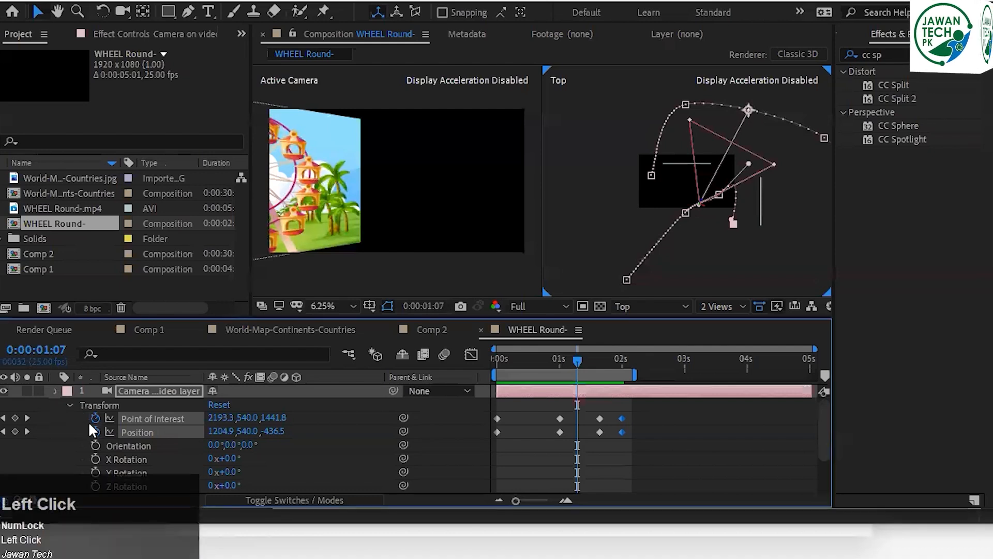
pyautogui.click(55, 391)
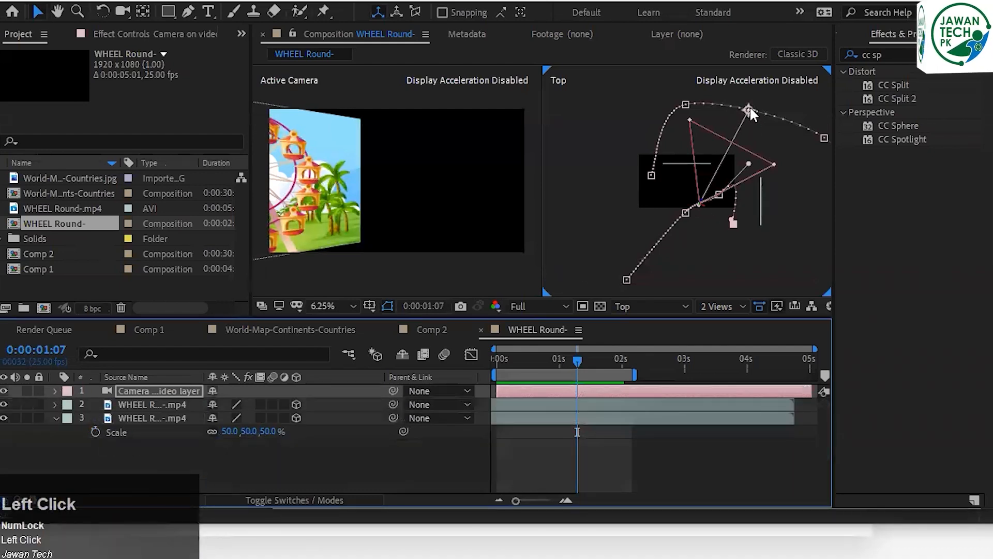
# At 0:00:01:07, aim the camera's point of interest at the side video, and return it to the upper part of its path.
pyautogui.moveTo(750, 110); pyautogui.dragTo(764, 204)
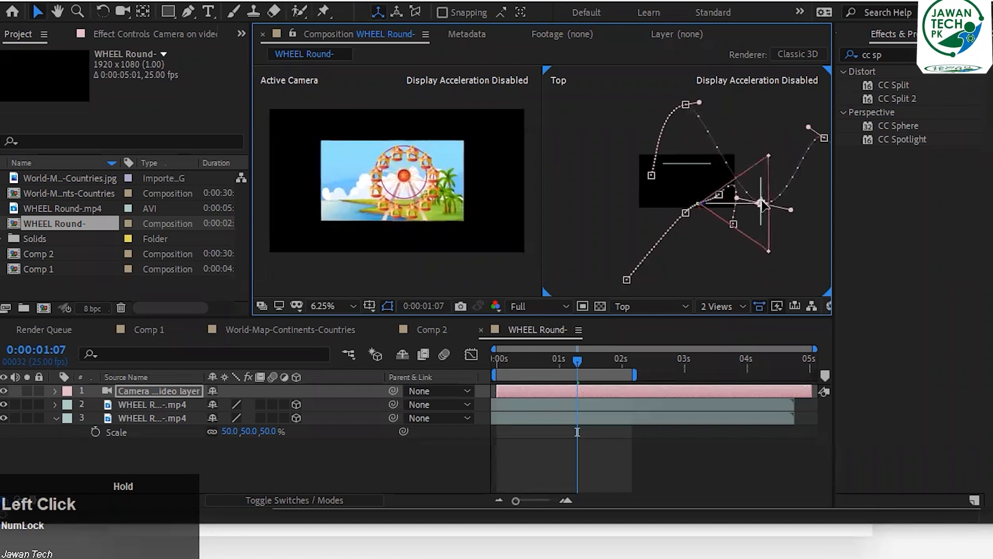
pyautogui.moveTo(761, 201); pyautogui.dragTo(760, 106)
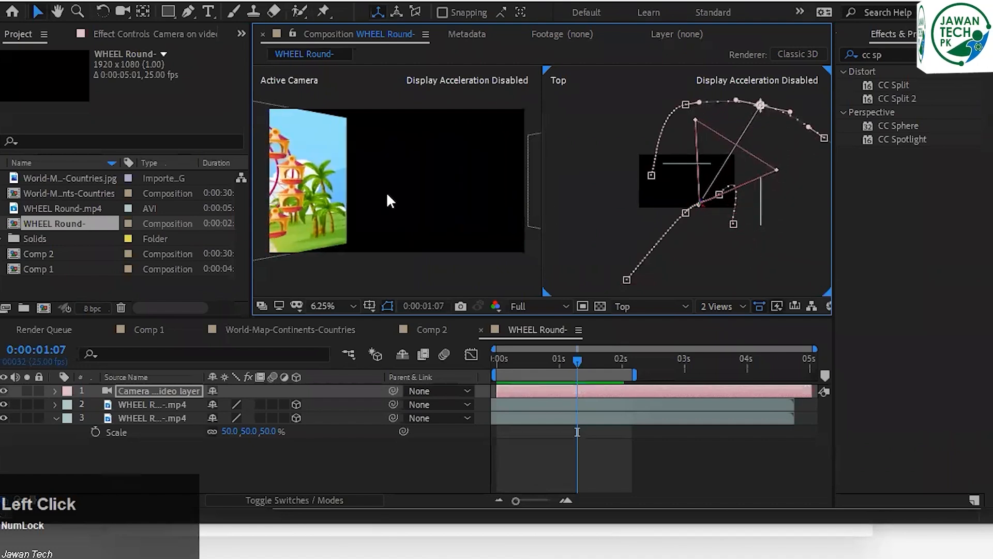
pyautogui.click(389, 492)
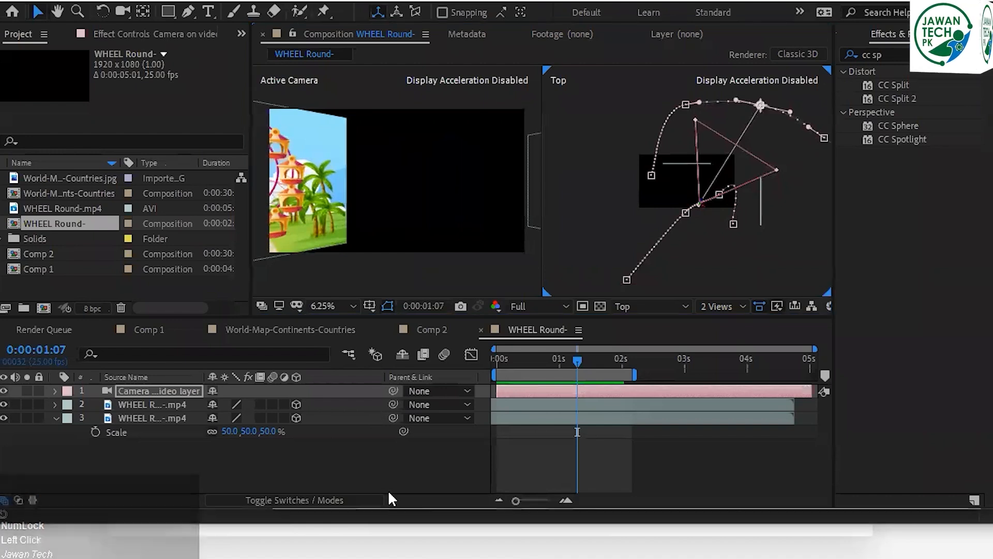
pyautogui.scroll(-2, 388, 489)
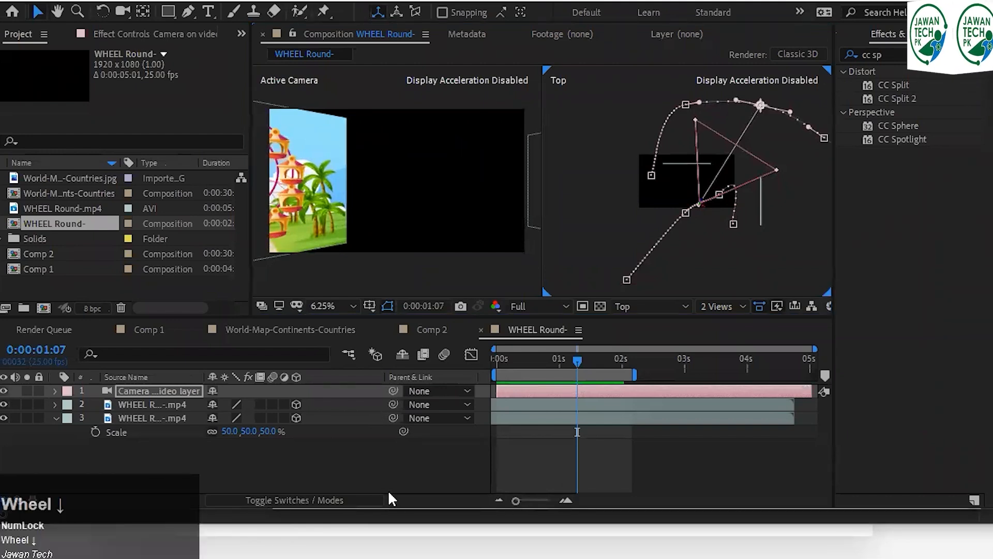
pyautogui.click(738, 170)
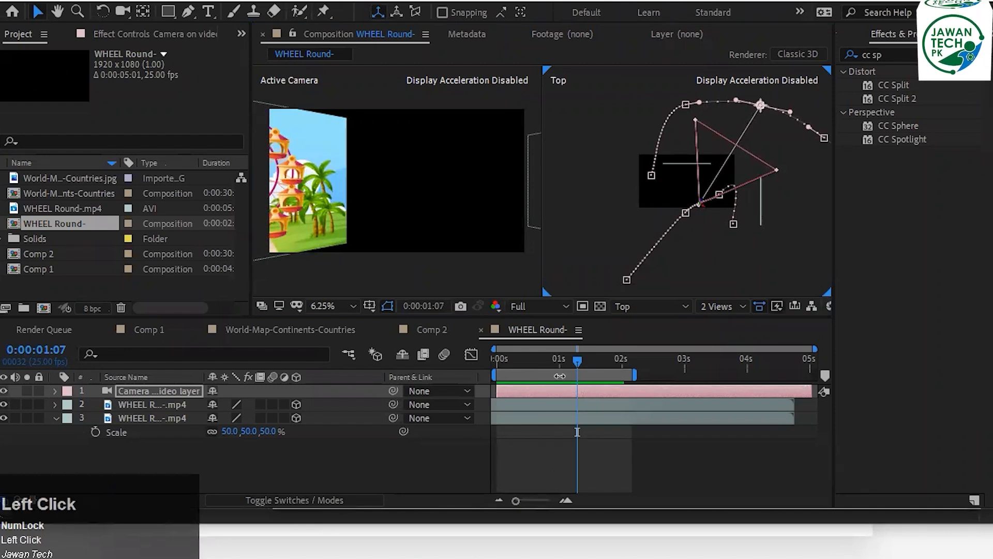
# At 0:00:01:00, add a text layer reading "Jawan pkiastn" to the WHEEL Round- composition.
pyautogui.moveTo(522, 356); pyautogui.dragTo(557, 359)
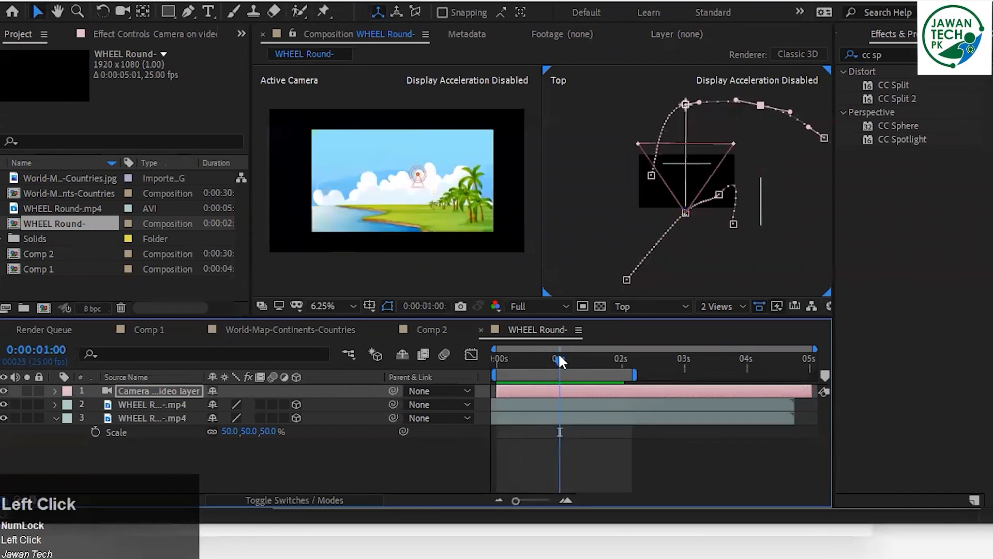
pyautogui.click(246, 459)
pyautogui.rightClick(246, 459)
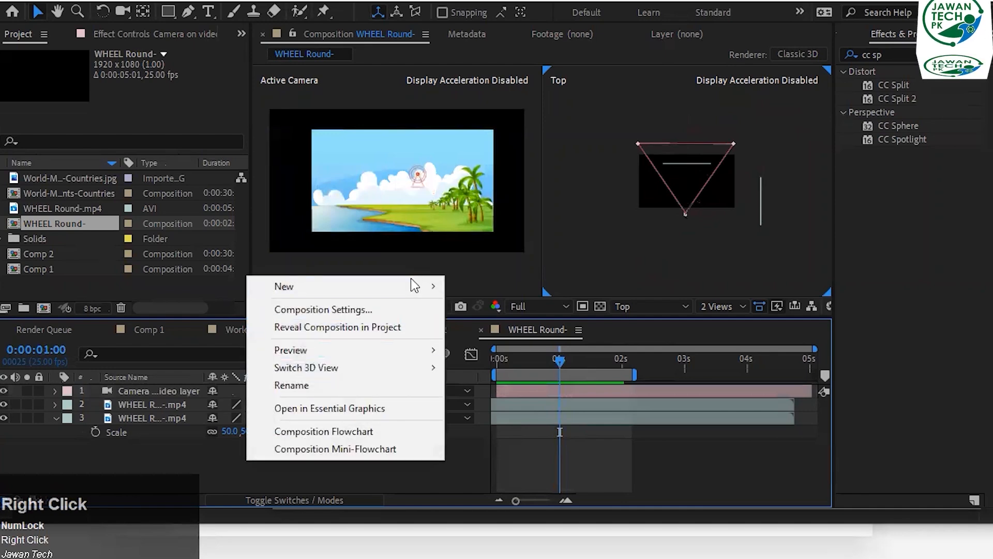
pyautogui.moveTo(436, 284)
pyautogui.click(479, 308)
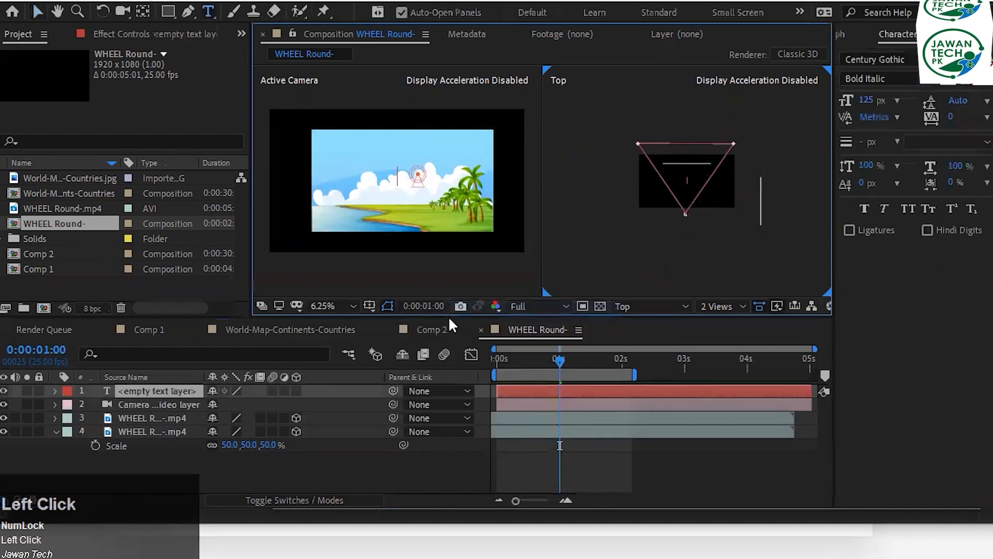
pyautogui.write('Jawa')
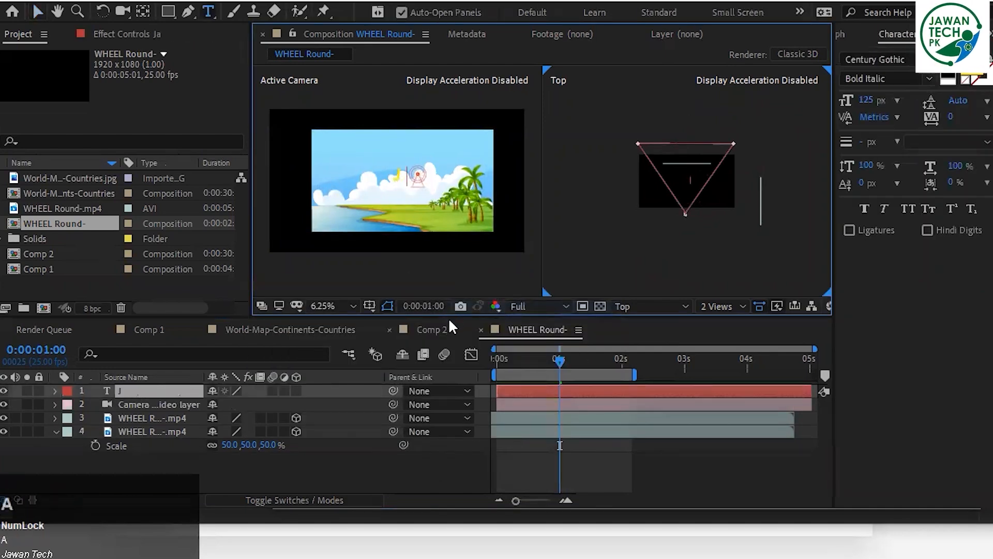
pyautogui.write('n pkiastn')
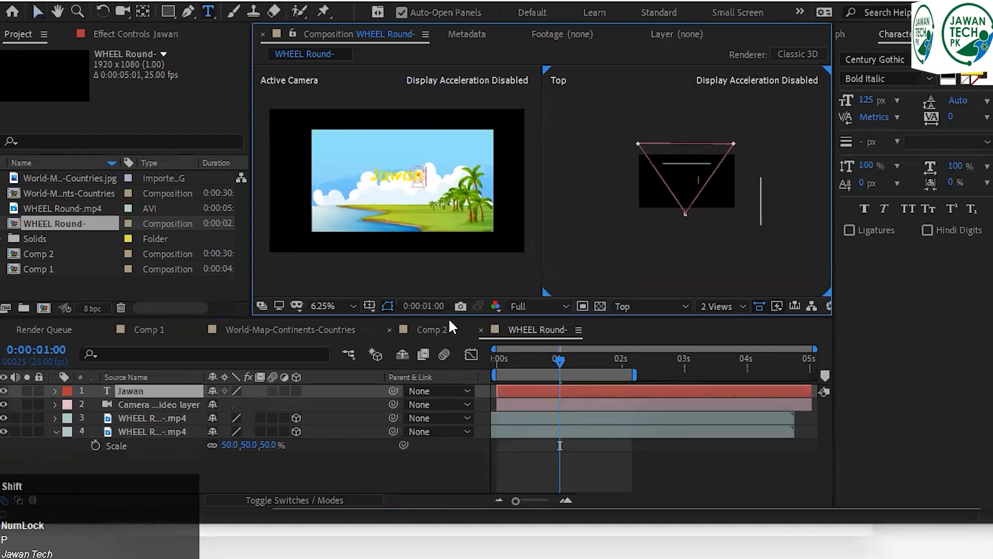
pyautogui.press('KP_Enter')
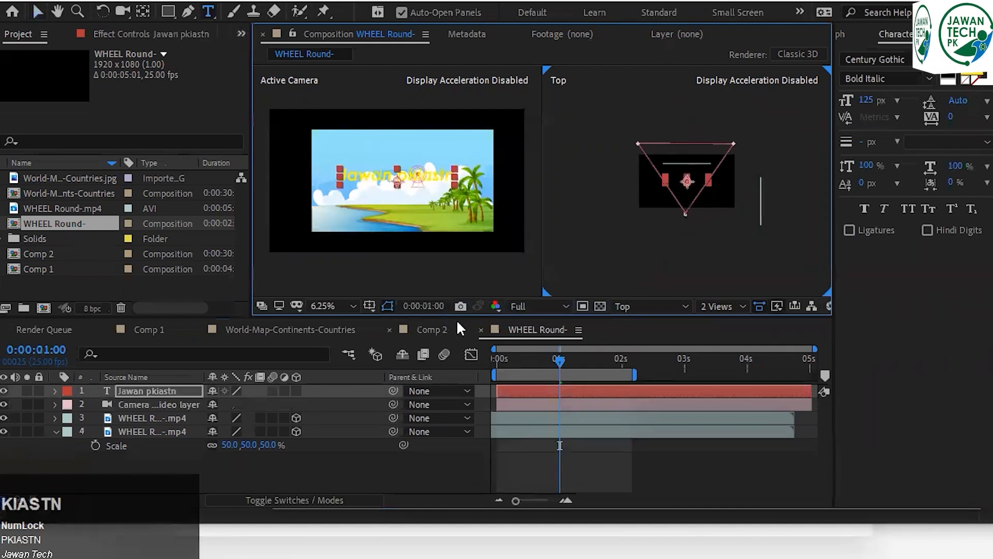
# Change the fill colour of the new text to black.
pyautogui.click(617, 82)
pyautogui.click(968, 72)
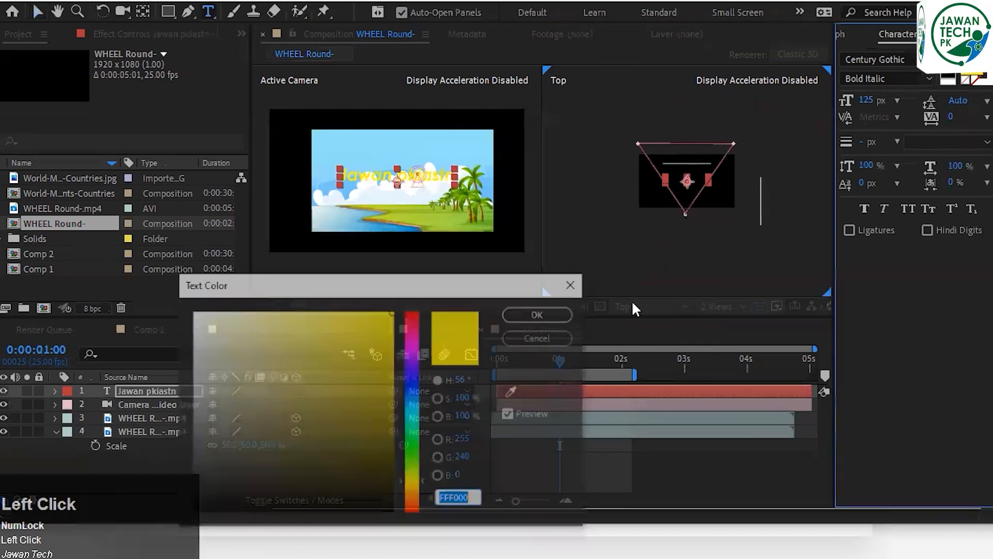
pyautogui.moveTo(313, 360); pyautogui.dragTo(192, 512)
pyautogui.click(540, 313)
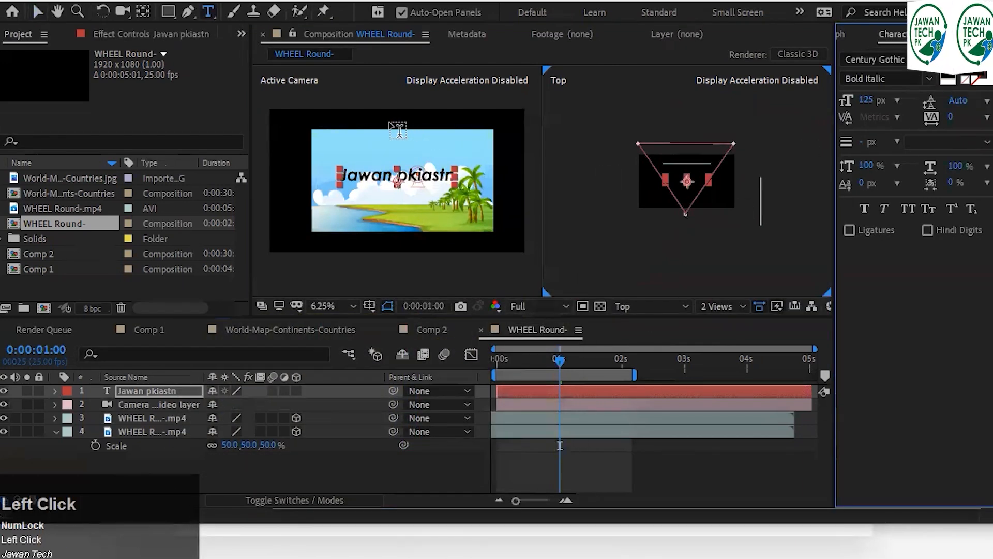
# Edit the start of the text's second word so that the layer reads "Jawan Pakiastn".
pyautogui.click(536, 133)
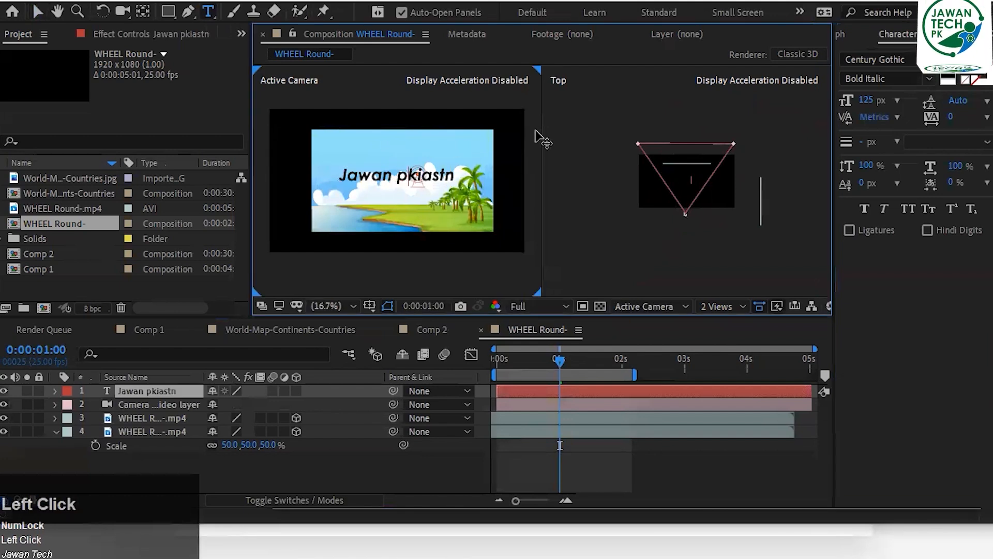
pyautogui.press('BackSpace')
pyautogui.write('Pa')
pyautogui.press('Right')
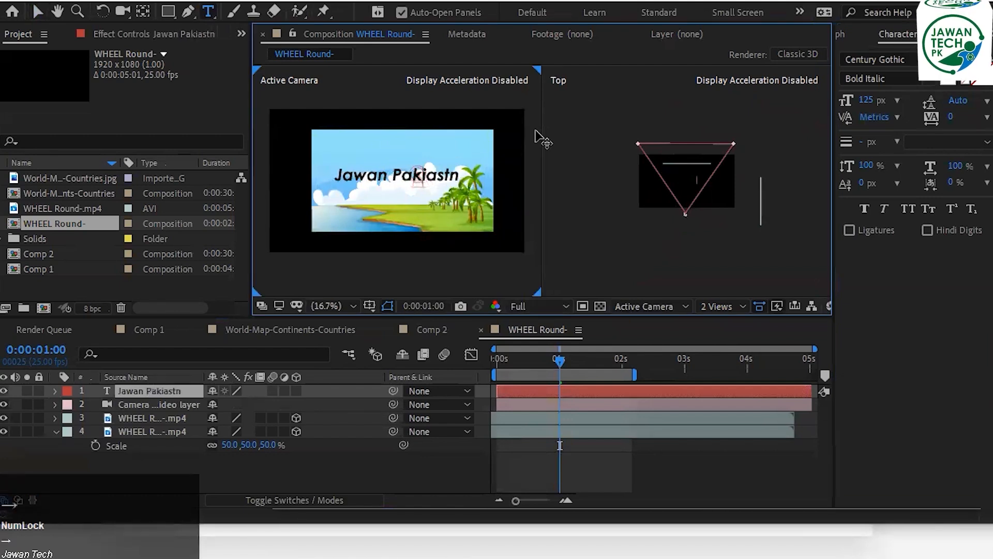
# Correct the spelling of the title text to read "Jawan Pakistan".
pyautogui.write('s')
pyautogui.press('Delete')
pyautogui.press('Delete')
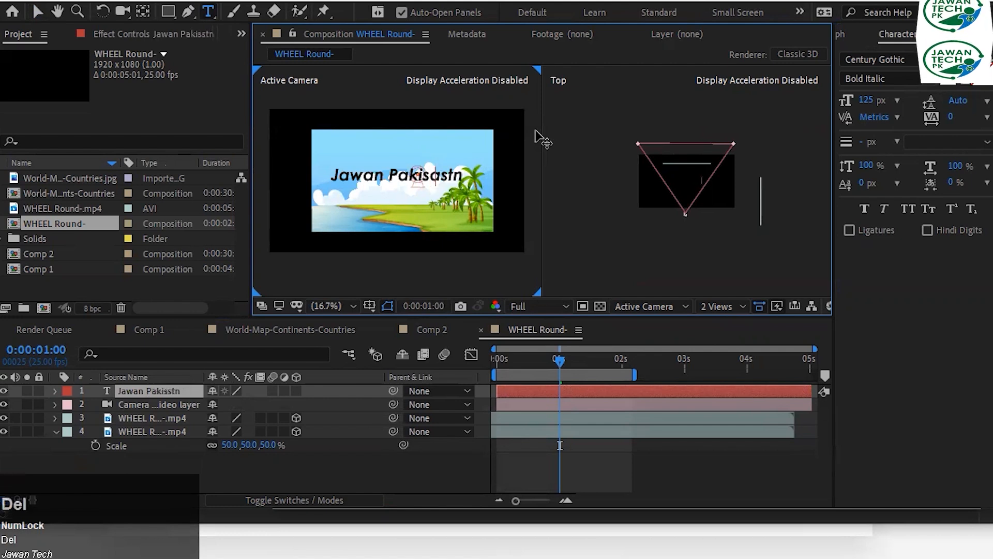
pyautogui.write('a')
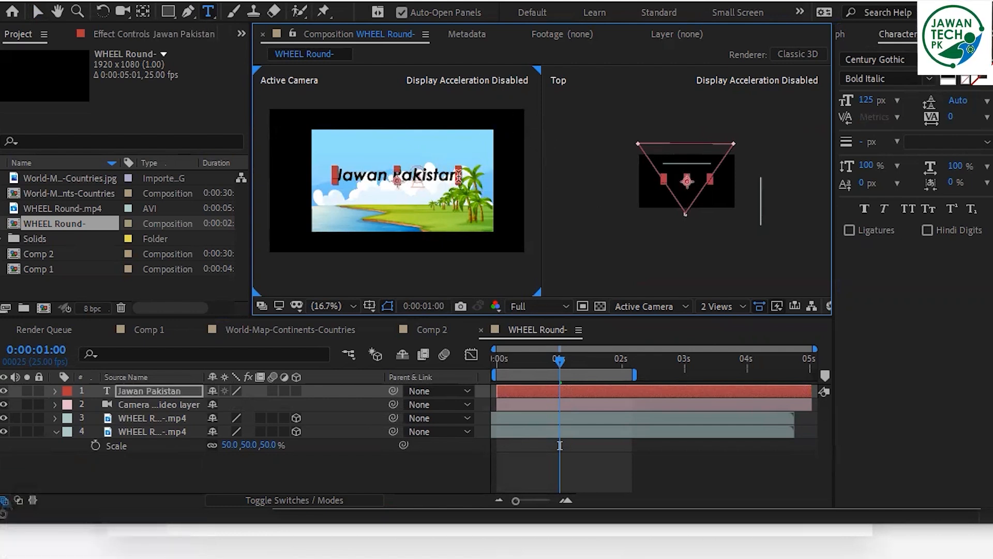
# Turn the "Jawan Pakistan" text layer into a 3D layer and expand its properties.
pyautogui.click(120, 392)
pyautogui.click(54, 390)
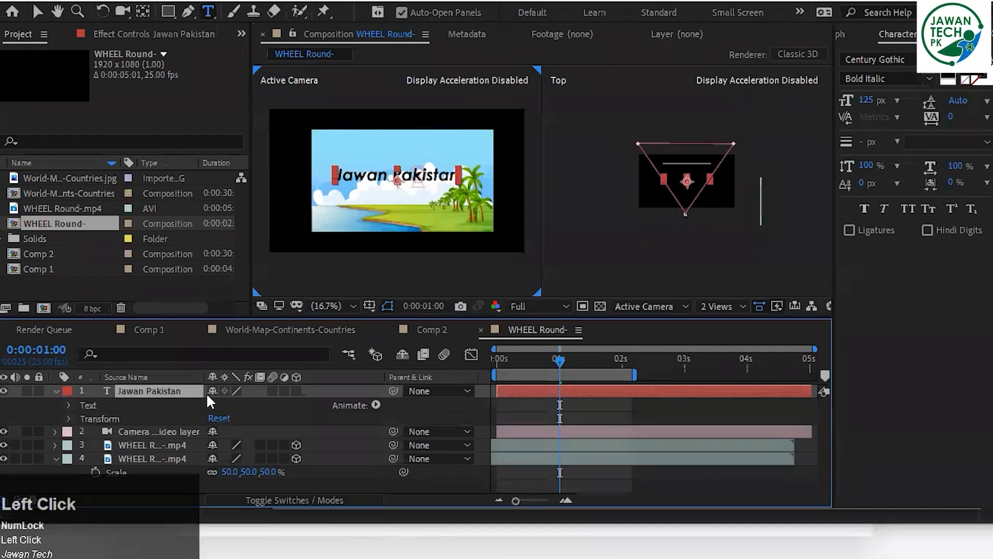
pyautogui.click(296, 391)
pyautogui.click(296, 391)
pyautogui.click(297, 392)
pyautogui.click(296, 391)
pyautogui.click(296, 391)
pyautogui.click(296, 391)
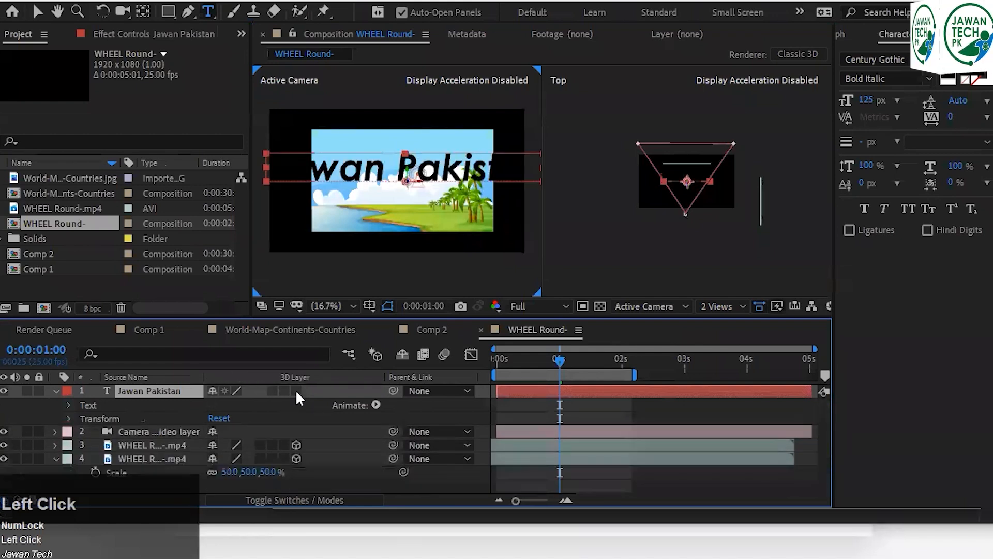
pyautogui.click(297, 391)
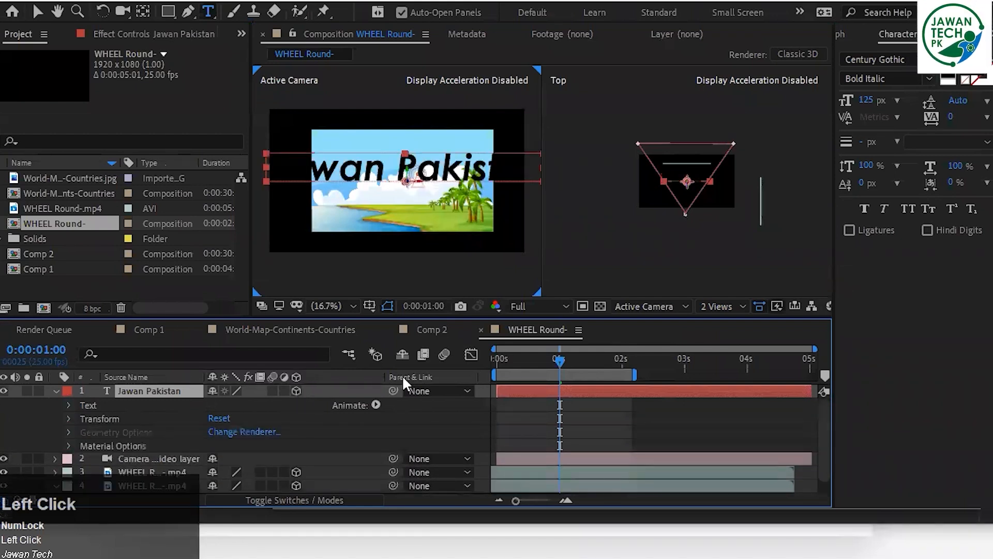
# Set the title's font size to 79 px and push it back in depth to just in front of the background image.
pyautogui.click(847, 99)
pyautogui.moveTo(847, 99); pyautogui.dragTo(824, 100)
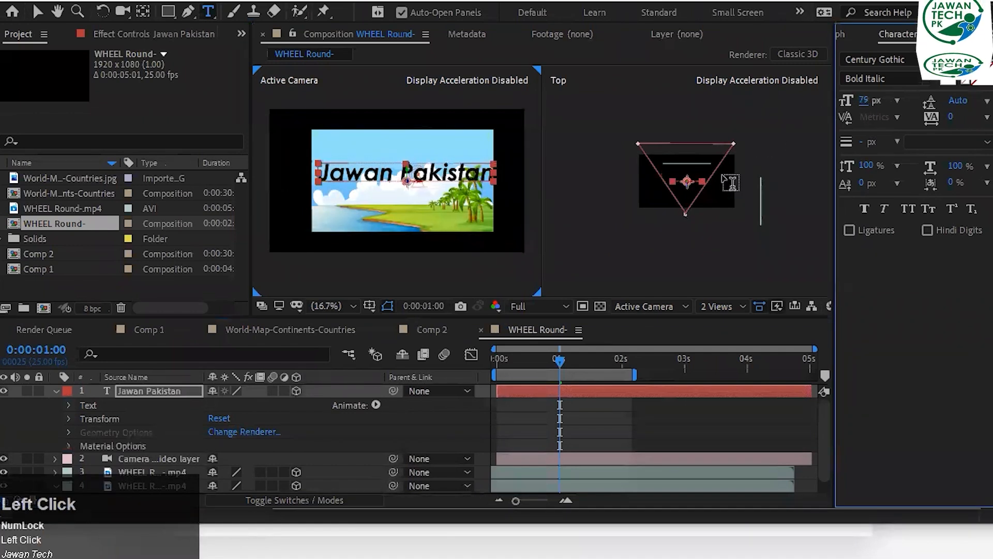
pyautogui.press('v')
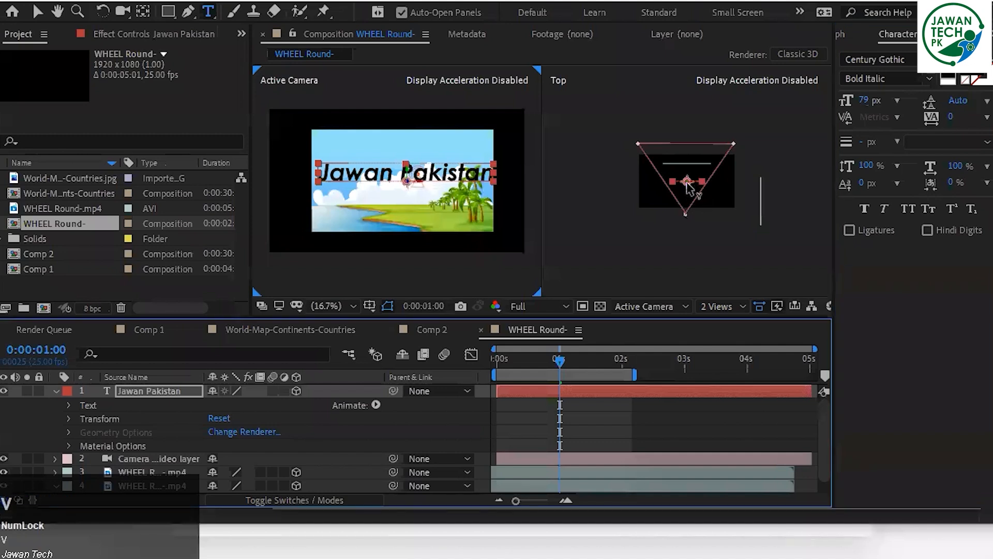
pyautogui.moveTo(689, 189); pyautogui.dragTo(690, 174)
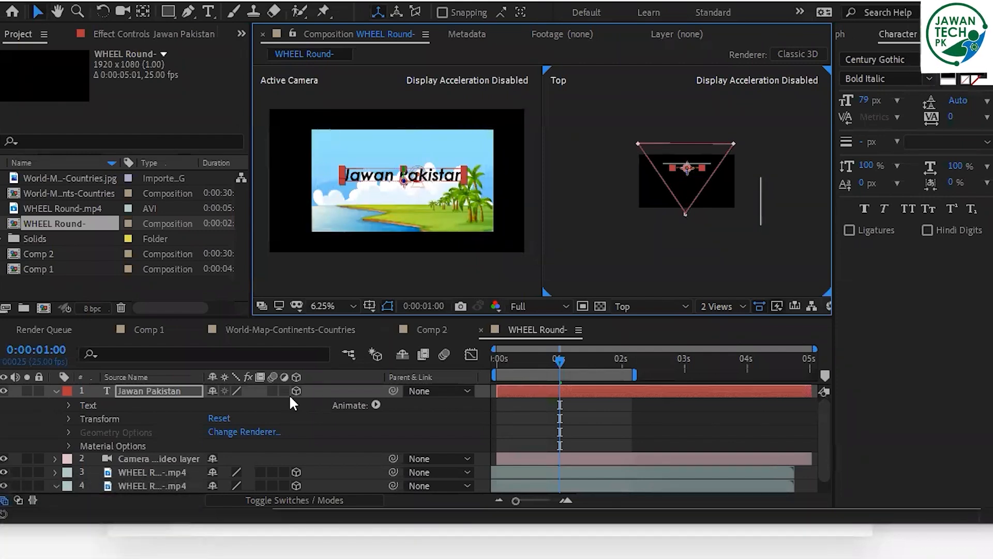
pyautogui.scroll(2, 387, 182)
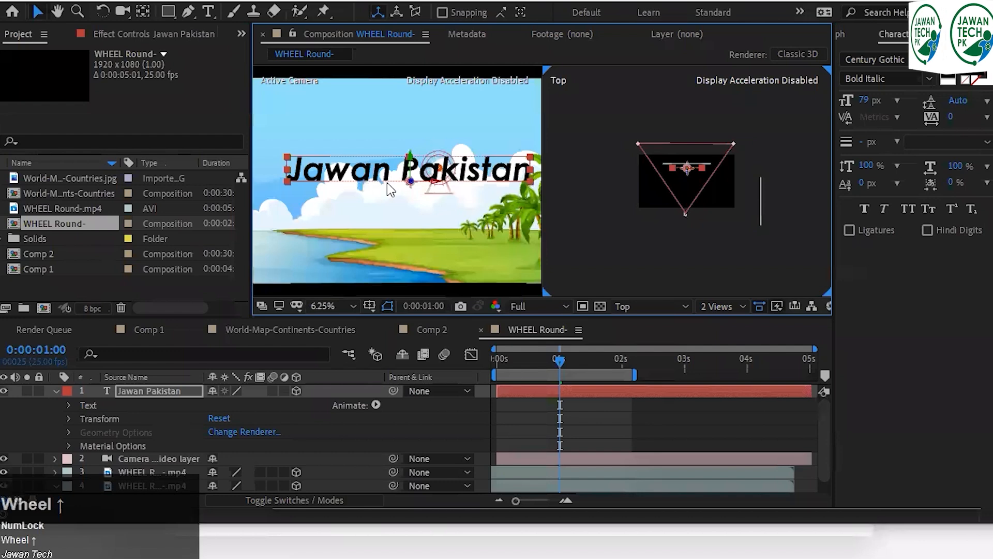
# Examine the text layer's Material Options, including its shadow, light and specular settings.
pyautogui.click(83, 443)
pyautogui.scroll(-3, 187, 429)
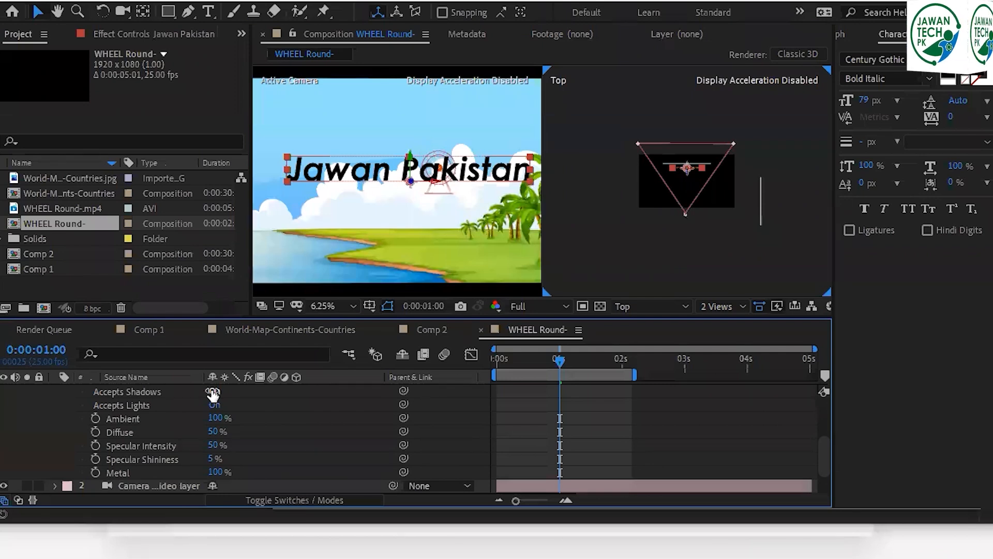
pyautogui.scroll(3, 213, 414)
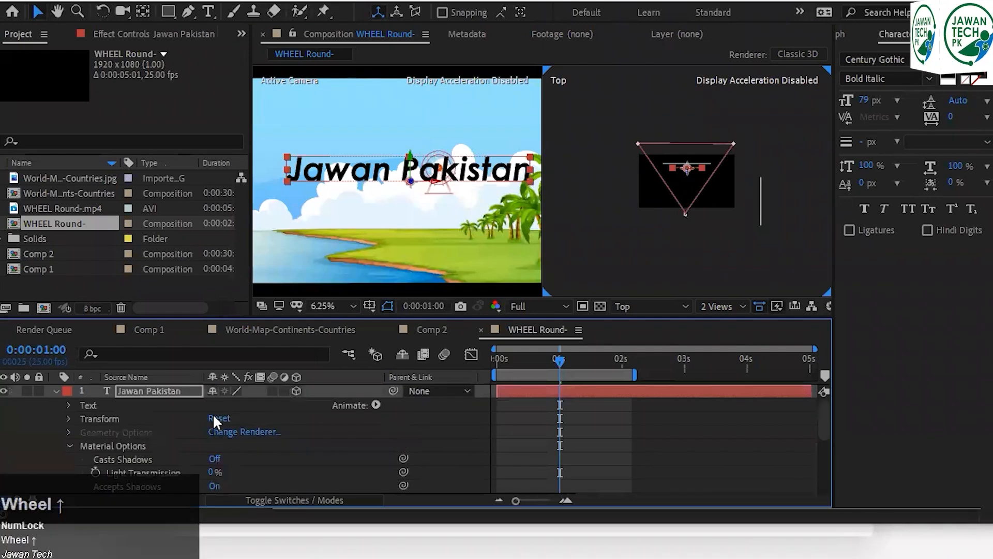
pyautogui.scroll(-1, 213, 414)
pyautogui.scroll(-3, 213, 420)
# Examine the camera layer's Transform and Camera Options, including zoom, depth of field, iris and highlight settings.
pyautogui.click(56, 445)
pyautogui.scroll(-1, 228, 419)
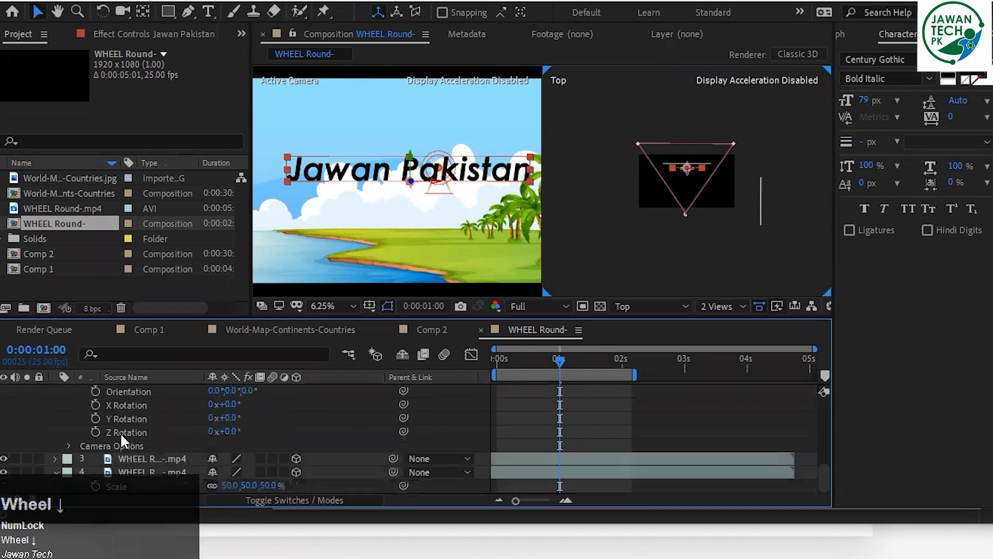
pyautogui.click(68, 445)
pyautogui.scroll(-3, 254, 394)
pyautogui.scroll(2, 253, 395)
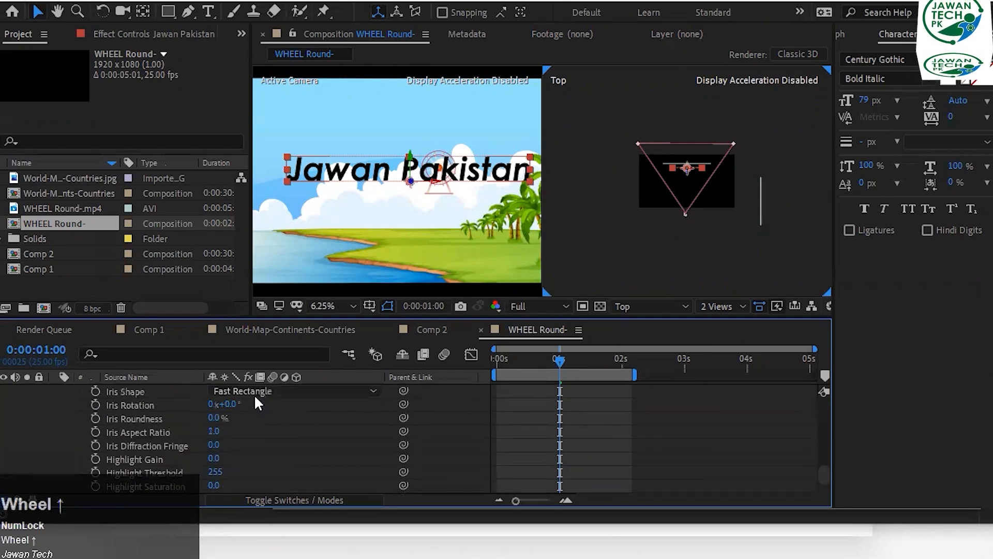
pyautogui.scroll(1, 253, 405)
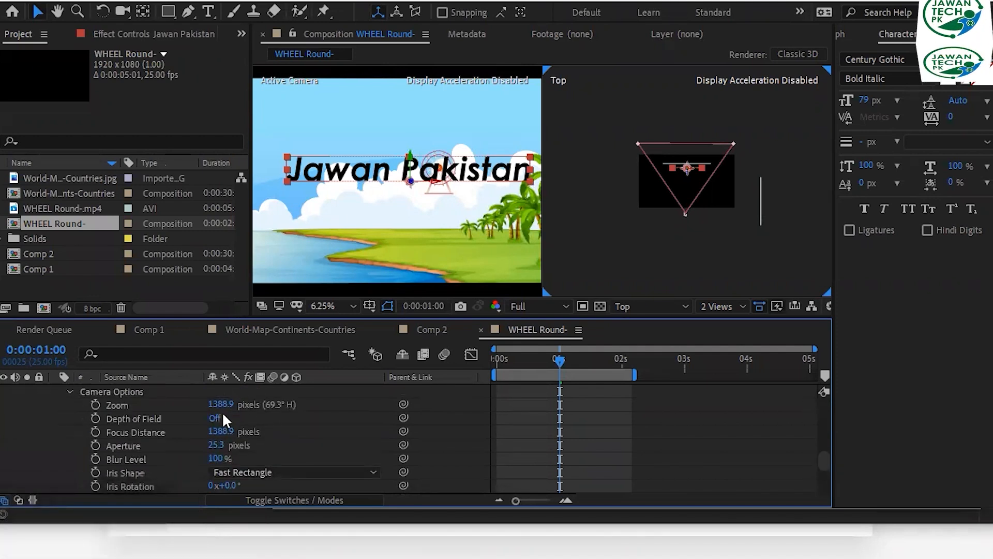
pyautogui.scroll(-2, 223, 417)
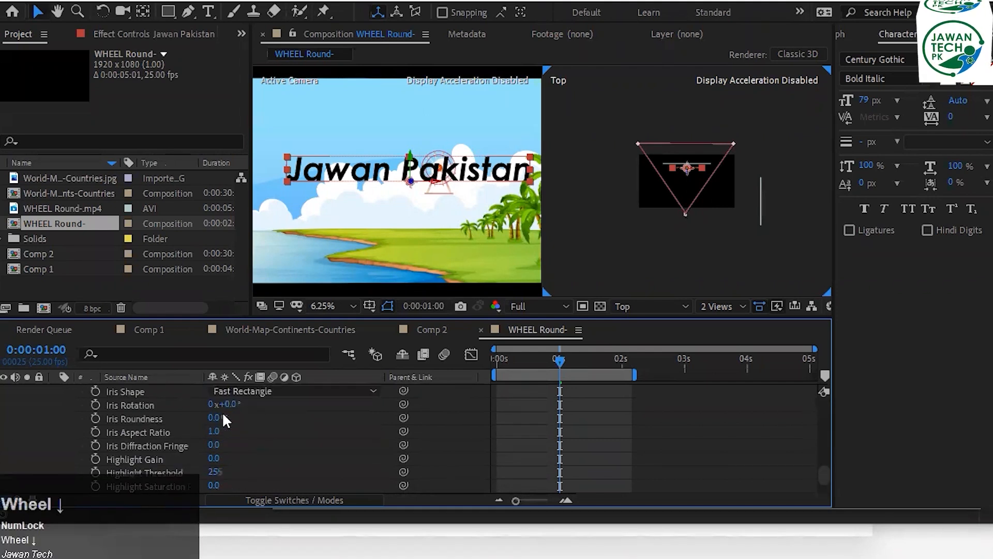
pyautogui.scroll(-1, 222, 412)
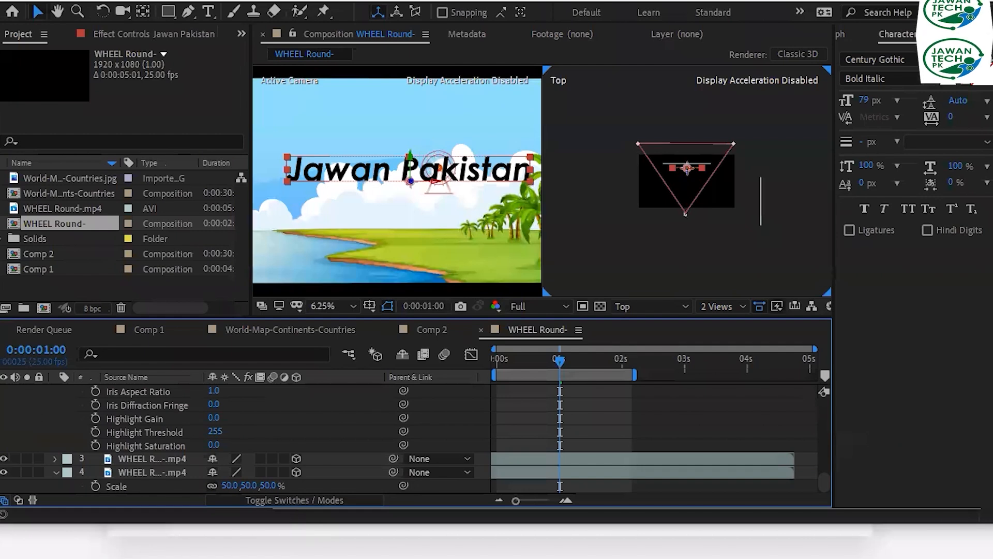
pyautogui.moveTo(396, 558)
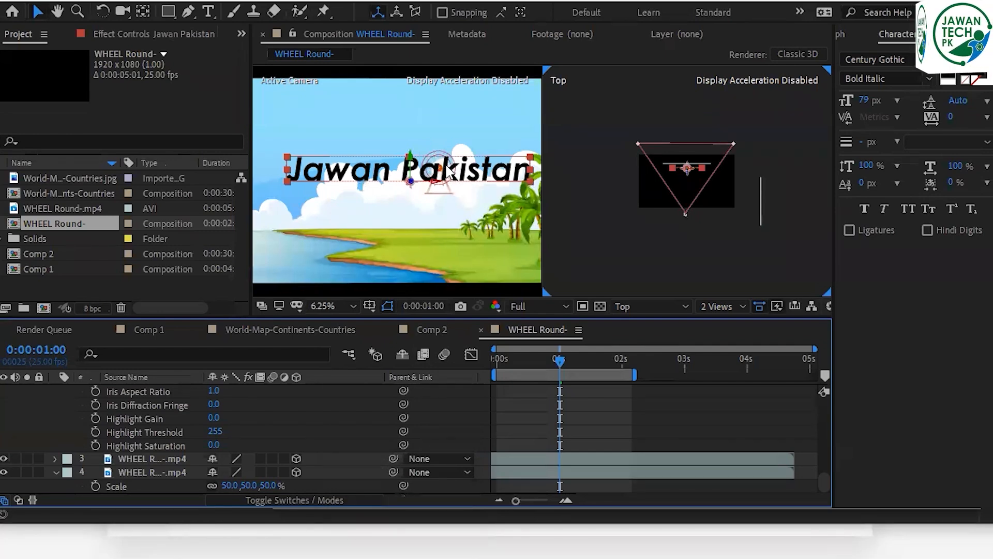
pyautogui.press('s')
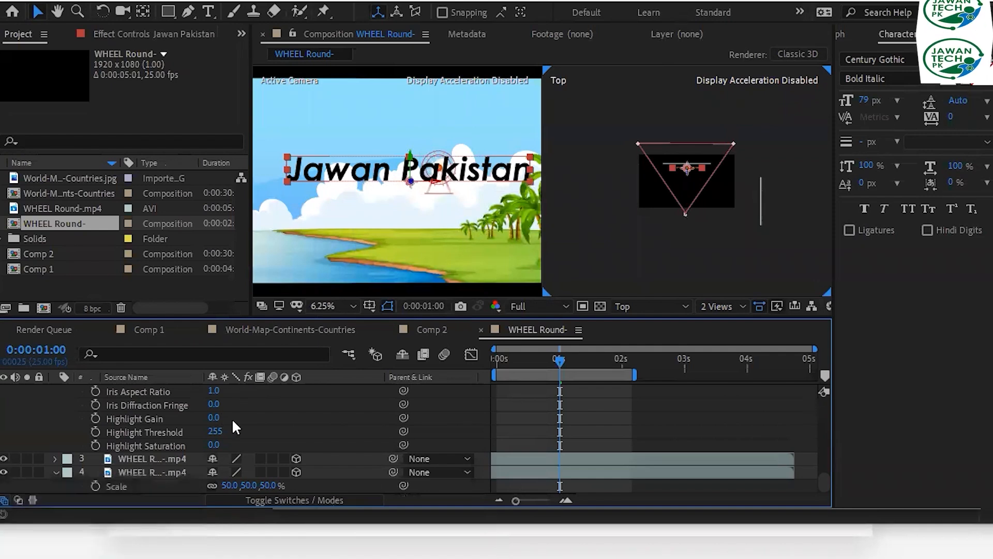
pyautogui.scroll(2, 233, 421)
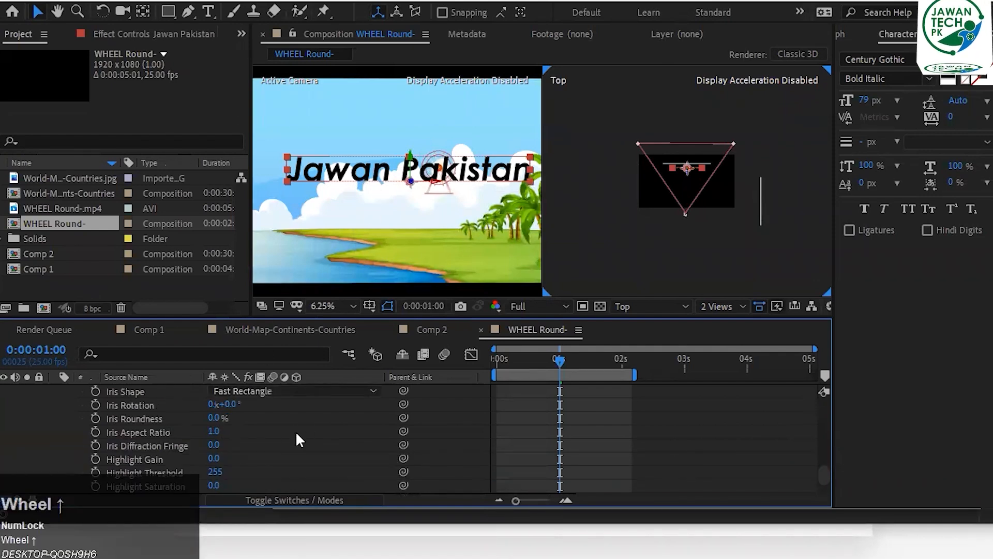
pyautogui.scroll(1, 307, 430)
pyautogui.scroll(2, 291, 437)
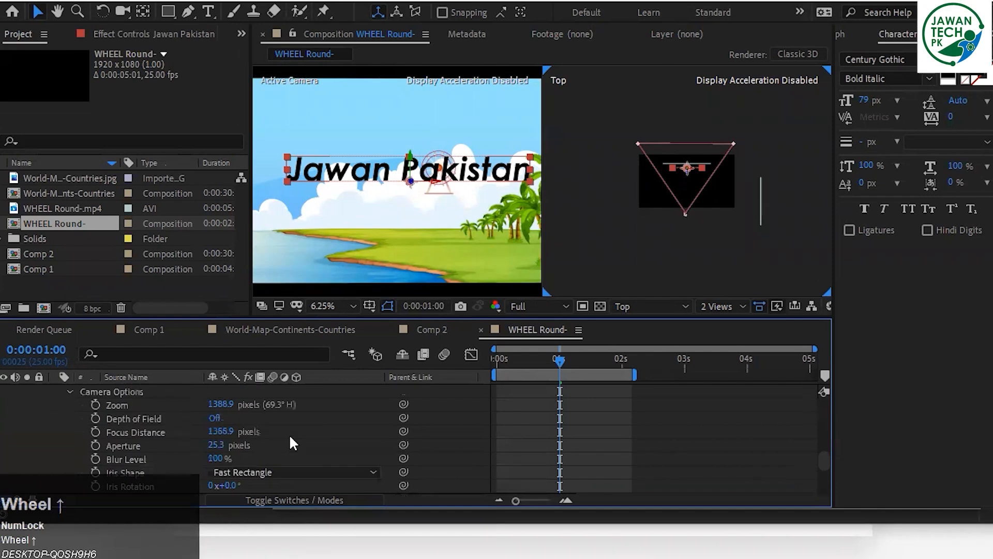
pyautogui.scroll(2, 292, 443)
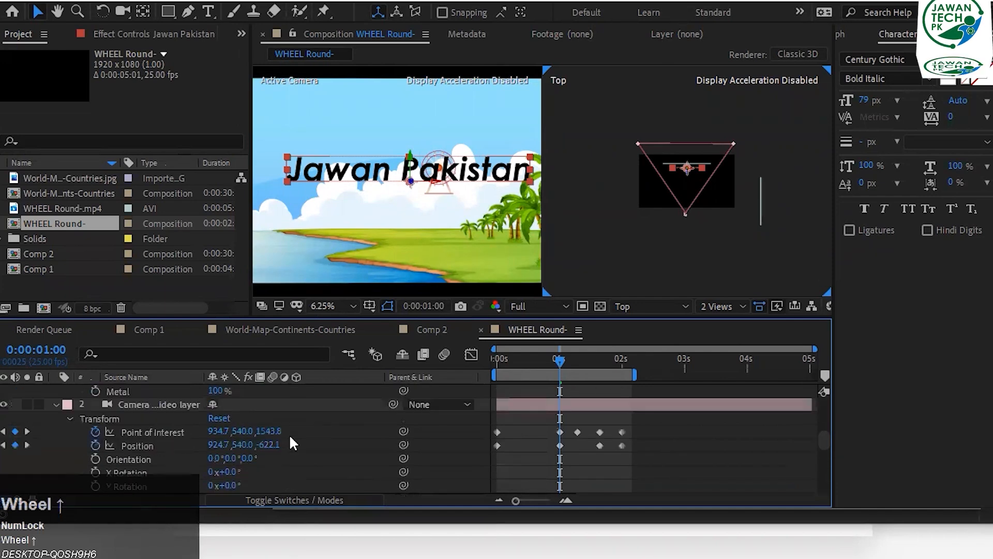
pyautogui.scroll(2, 266, 436)
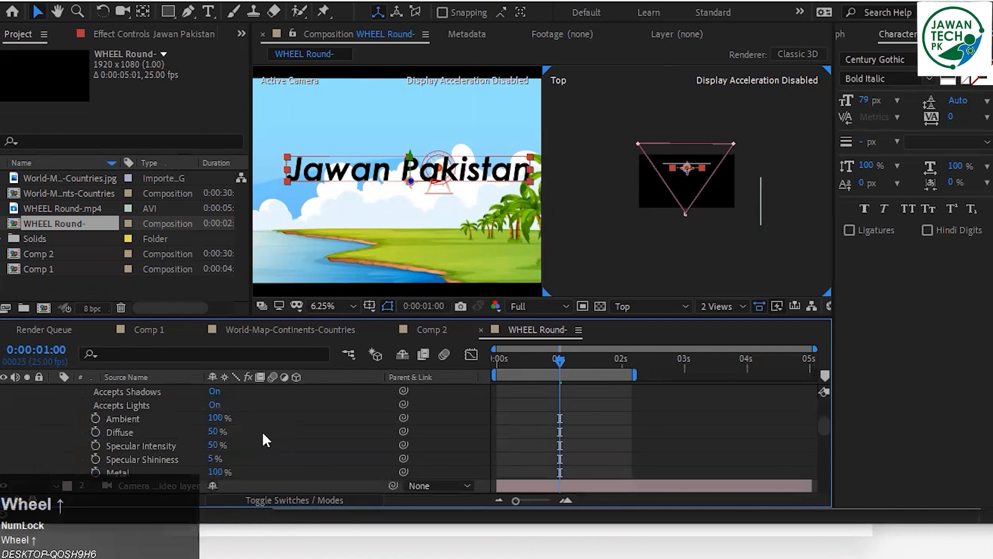
pyautogui.scroll(1, 265, 440)
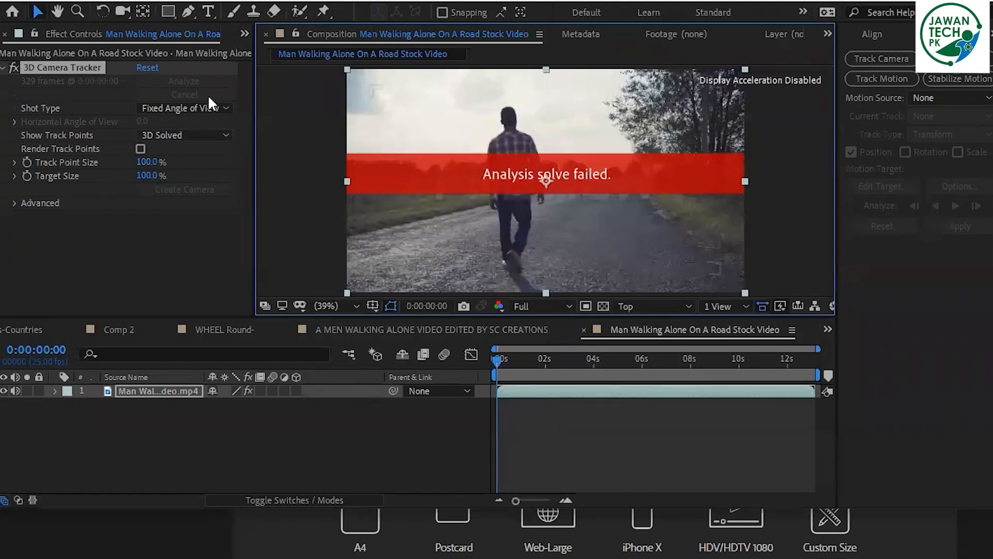
# Try the Tripod Pan solve method on the walking-man clip's 3D Camera Tracker, and set the method to Typical.
pyautogui.click(15, 203)
pyautogui.click(166, 215)
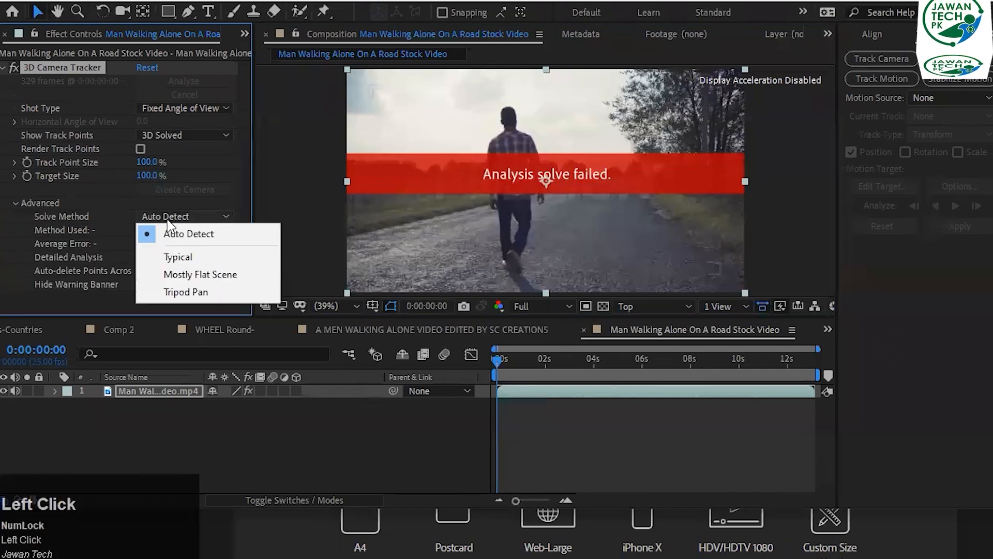
pyautogui.click(181, 293)
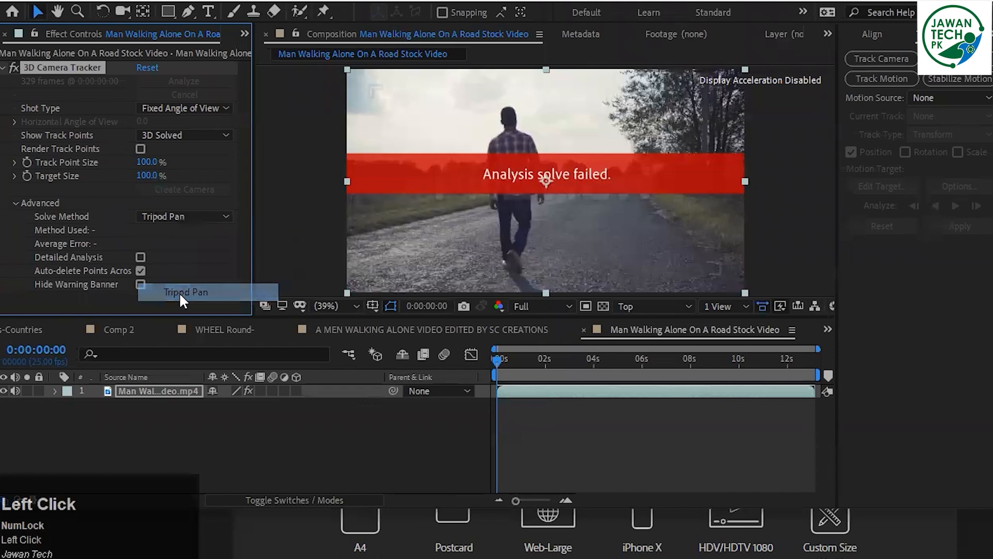
pyautogui.click(183, 217)
pyautogui.click(188, 252)
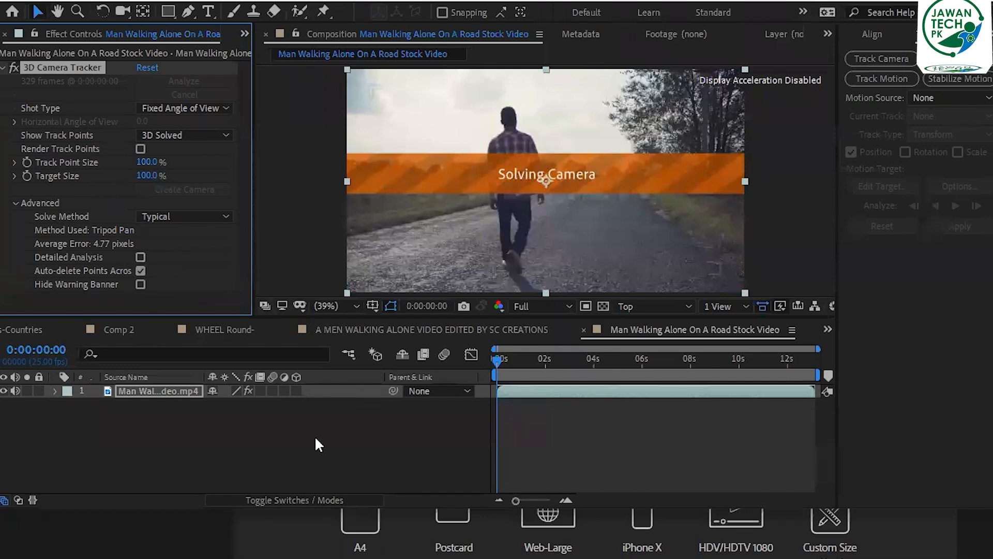
# Locate the downloaded cartoon-boy-character-template archive from Chrome's downloads and move it into the Resource folder in File Explorer.
pyautogui.hotkey('ctrl', 'o')
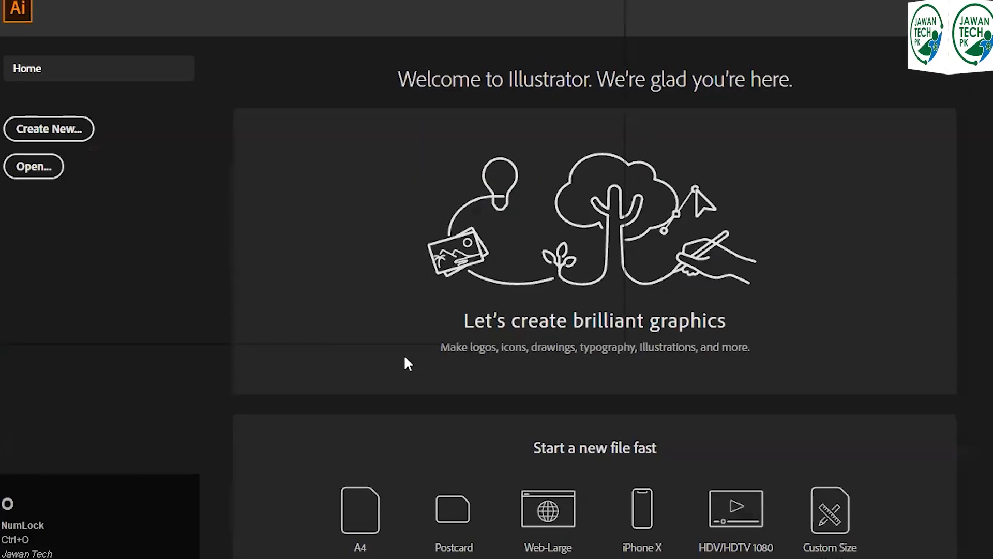
pyautogui.press('Escape')
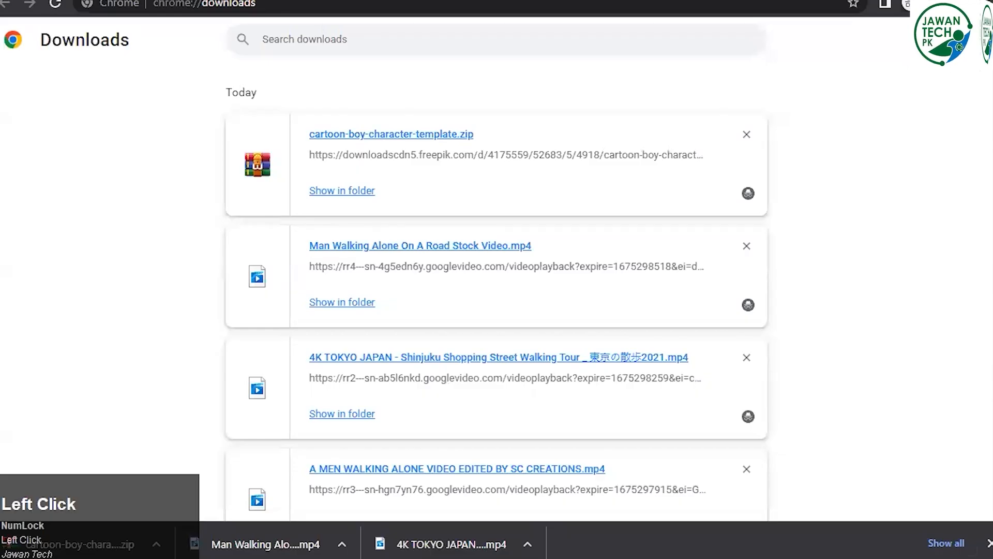
pyautogui.keyDown('ctrl'); pyautogui.click(357, 192); pyautogui.keyUp('ctrl')
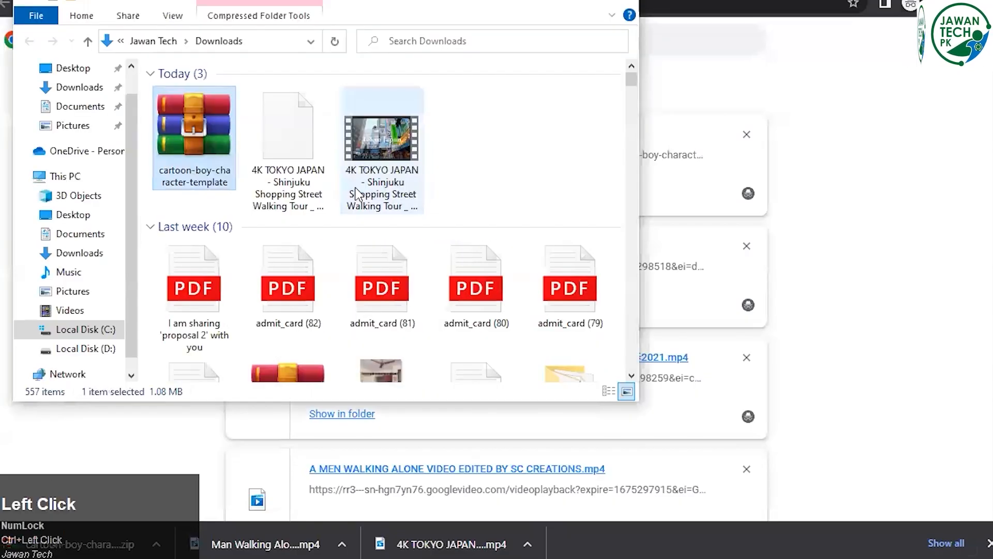
pyautogui.click(169, 154)
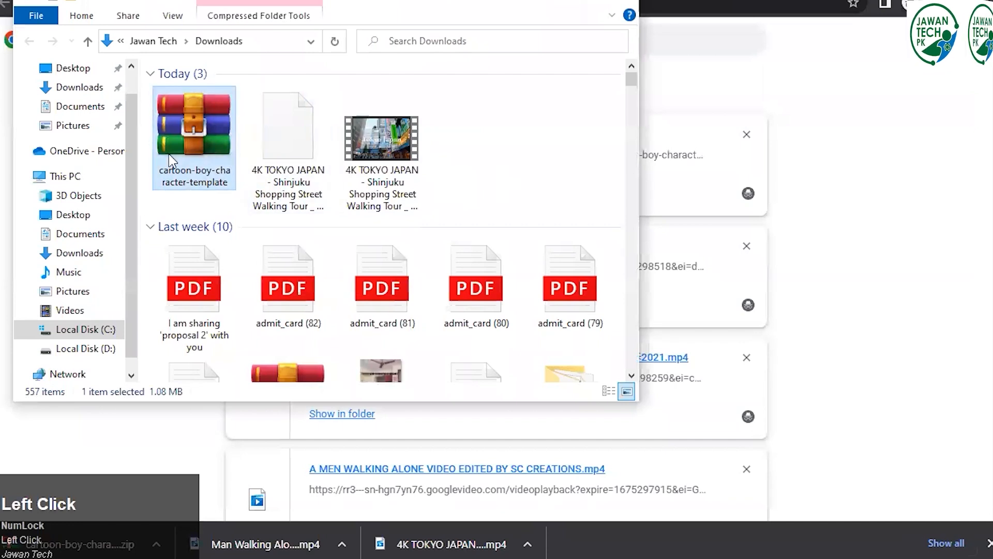
pyautogui.hotkey('ctrl', 'x')
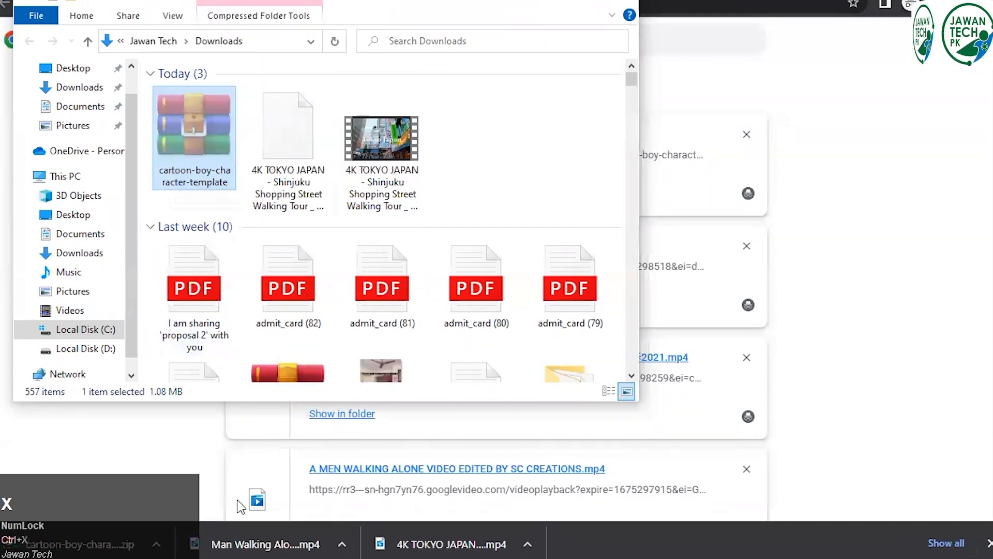
pyautogui.click(165, 558)
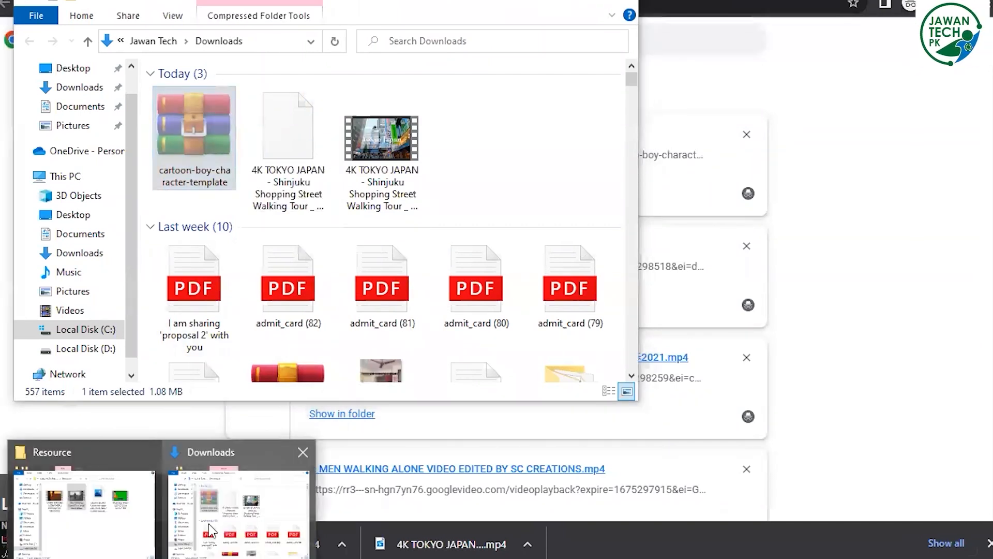
pyautogui.click(83, 492)
pyautogui.click(440, 332)
pyautogui.hotkey('ctrl', 'v')
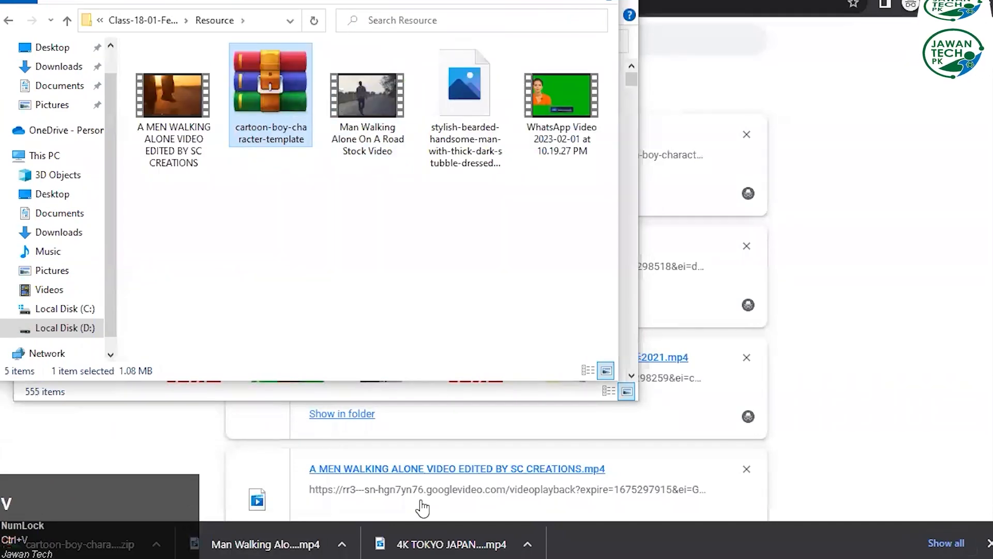
# Extract the cartoon-boy-character-template archive into a folder of the same name inside Resource.
pyautogui.rightClick(278, 94)
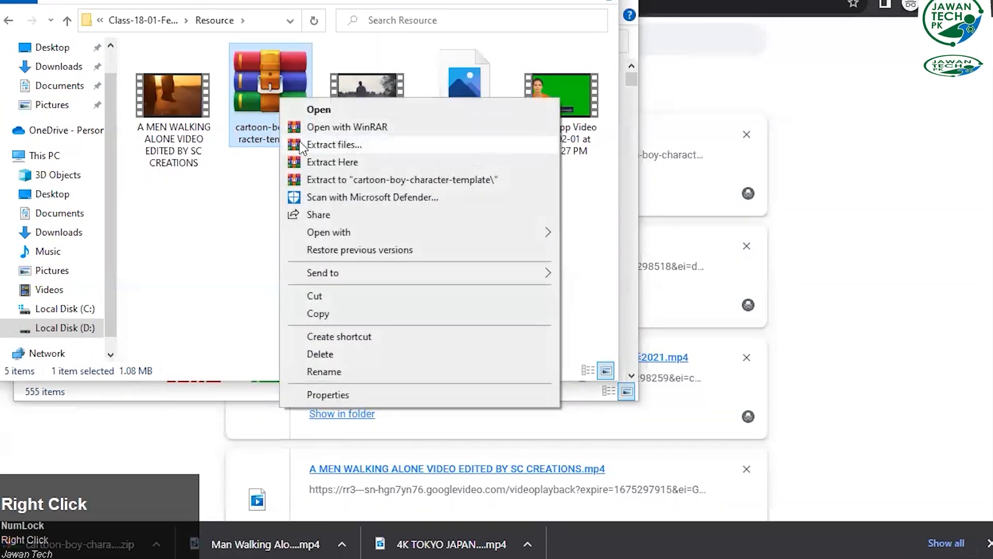
pyautogui.click(303, 145)
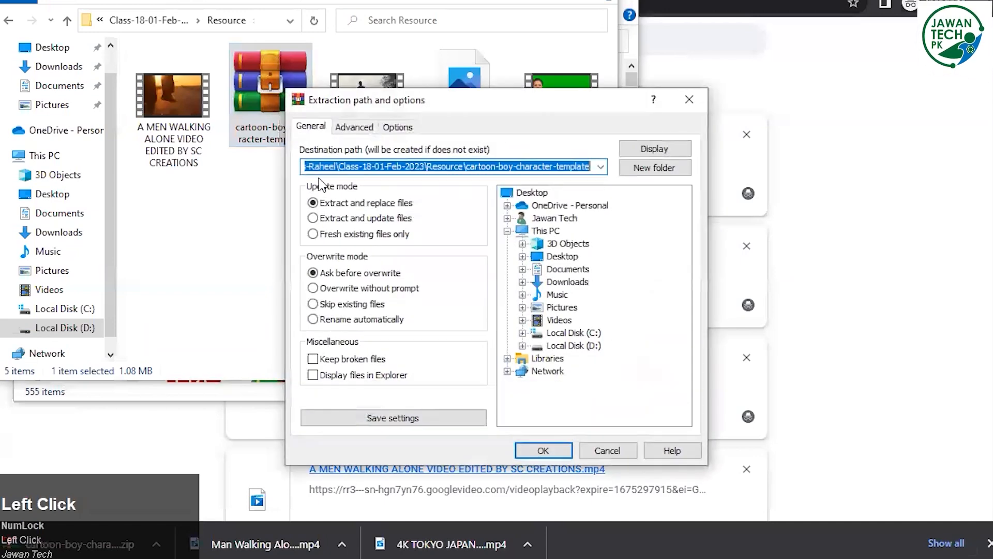
pyautogui.press('Return')
# Switch to Illustrator, start opening a file, and browse to the video class folder on Local Disk (D:).
pyautogui.click(341, 222)
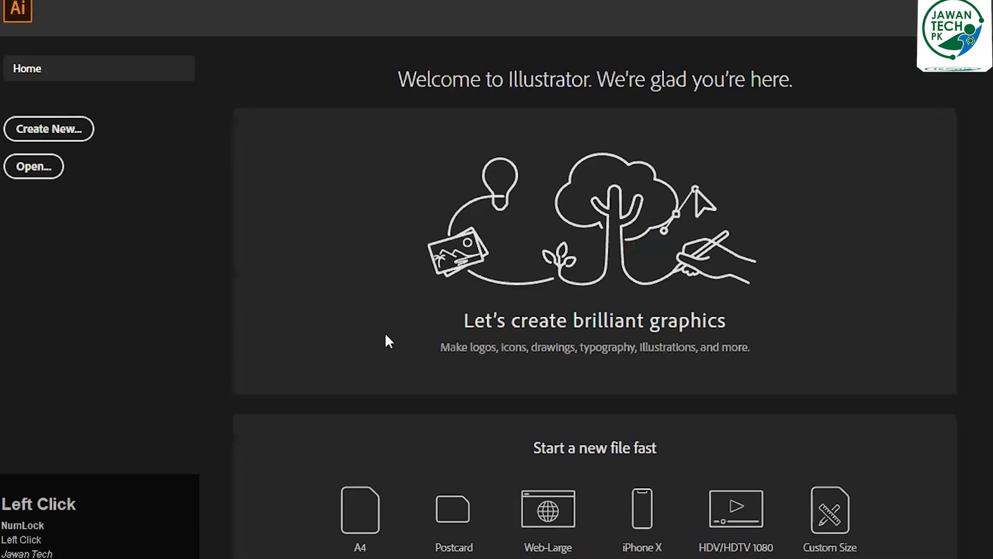
pyautogui.hotkey('ctrl', 'o')
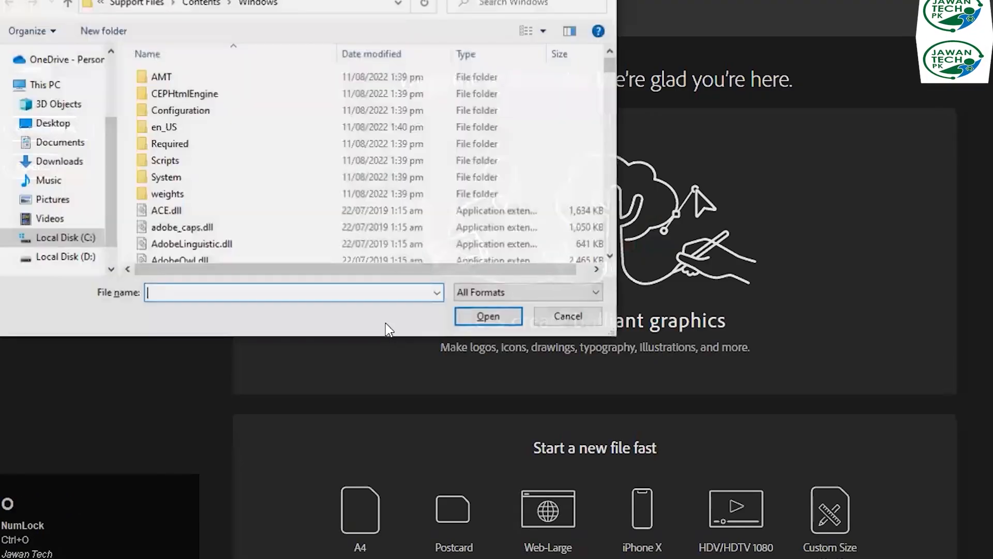
pyautogui.click(387, 257)
pyautogui.press('BackSpace')
pyautogui.press('BackSpace')
pyautogui.press('BackSpace')
pyautogui.press('BackSpace')
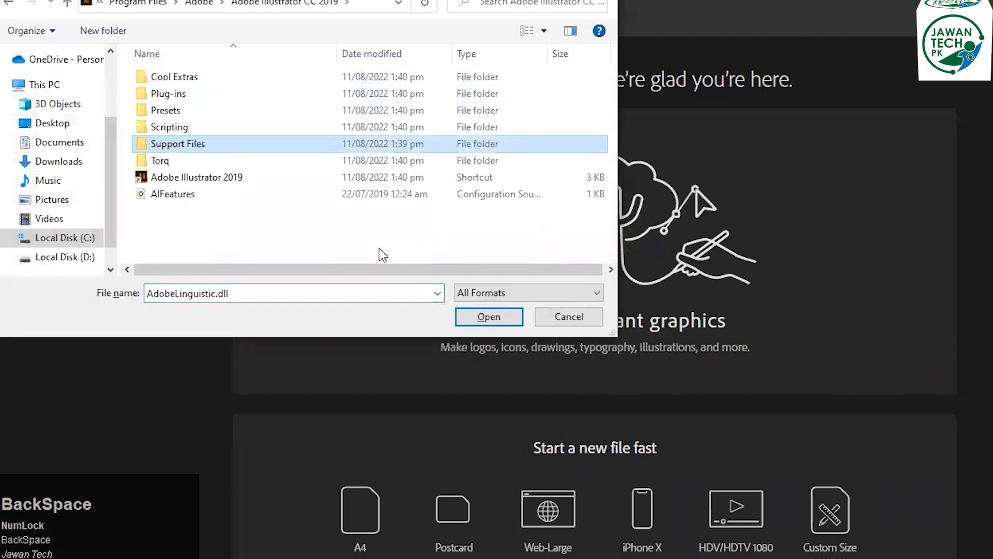
pyautogui.press('BackSpace')
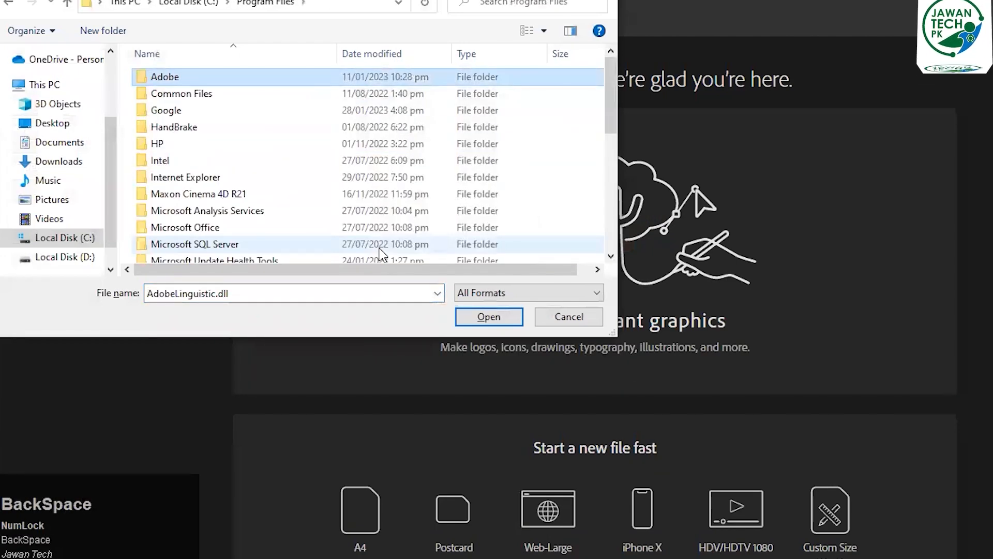
pyautogui.click(65, 257)
pyautogui.click(347, 212)
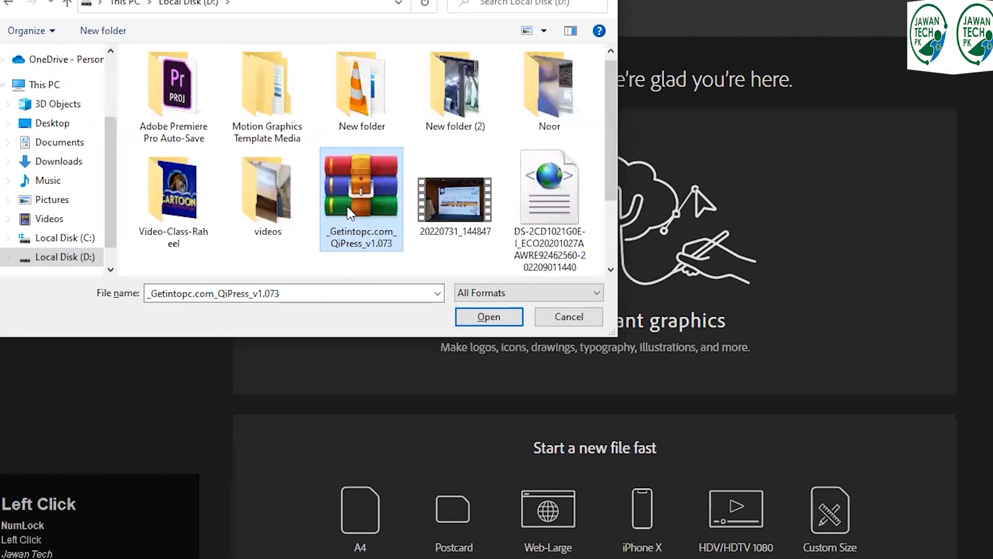
pyautogui.press('Left')
pyautogui.press('Left')
pyautogui.press('Return')
# Browse into the Class-18-01-Feb-2023 folder and its Resource subfolder.
pyautogui.press('Down')
pyautogui.press('Down')
pyautogui.press('Down')
pyautogui.press('End')
pyautogui.press('Up')
pyautogui.press('Up')
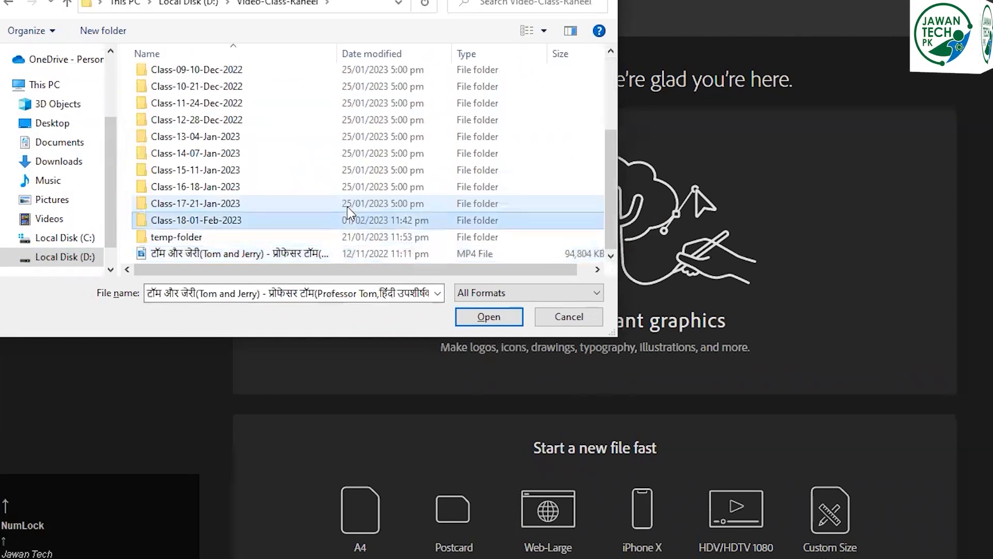
pyautogui.press('Return')
pyautogui.press('Down')
pyautogui.press('Down')
pyautogui.press('End')
pyautogui.press('Up')
pyautogui.press('Up')
pyautogui.press('Up')
pyautogui.press('Up')
pyautogui.press('Up')
pyautogui.press('Up')
pyautogui.press('Return')
pyautogui.press('End')
pyautogui.press('Home')
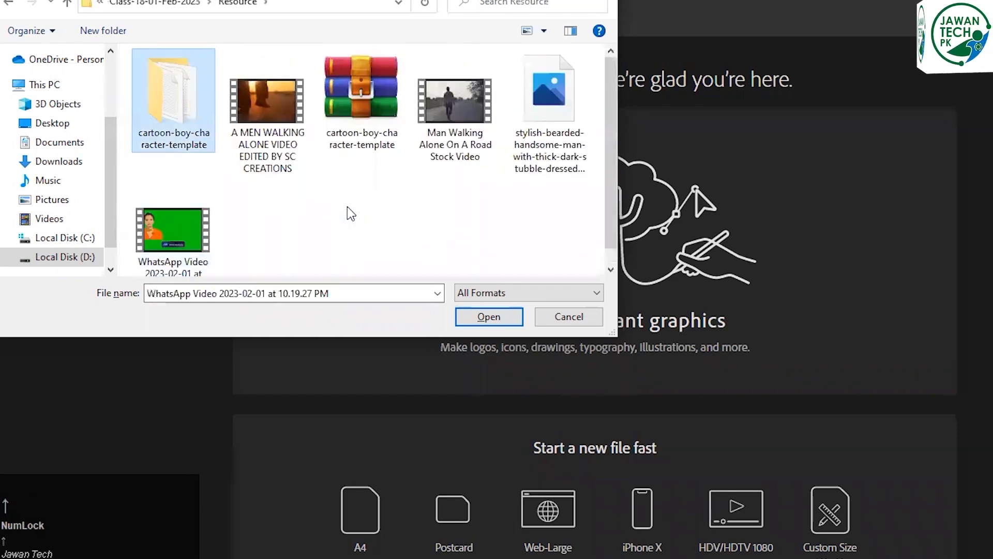
# Open 2203127.ai from the cartoon-boy-character-template folder.
pyautogui.press('Return')
pyautogui.press('Down')
pyautogui.press('Down')
pyautogui.press('Down')
pyautogui.press('Return')
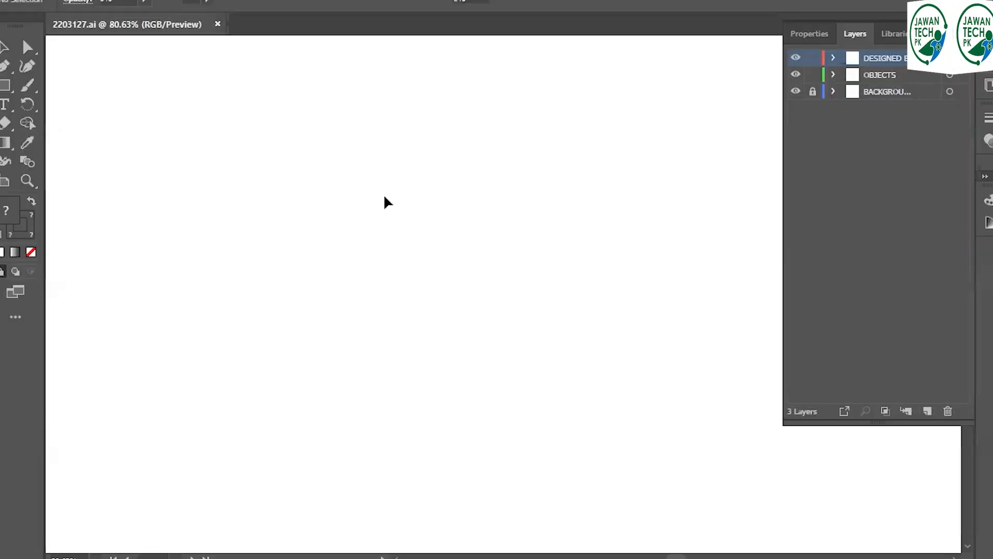
# Delete the DESIGNED BY FREEPIK layer together with its artwork.
pyautogui.keyDown('alt'); pyautogui.scroll(-3, 383, 202); pyautogui.keyUp('alt')
pyautogui.moveTo(637, 303); pyautogui.dragTo(576, 291)
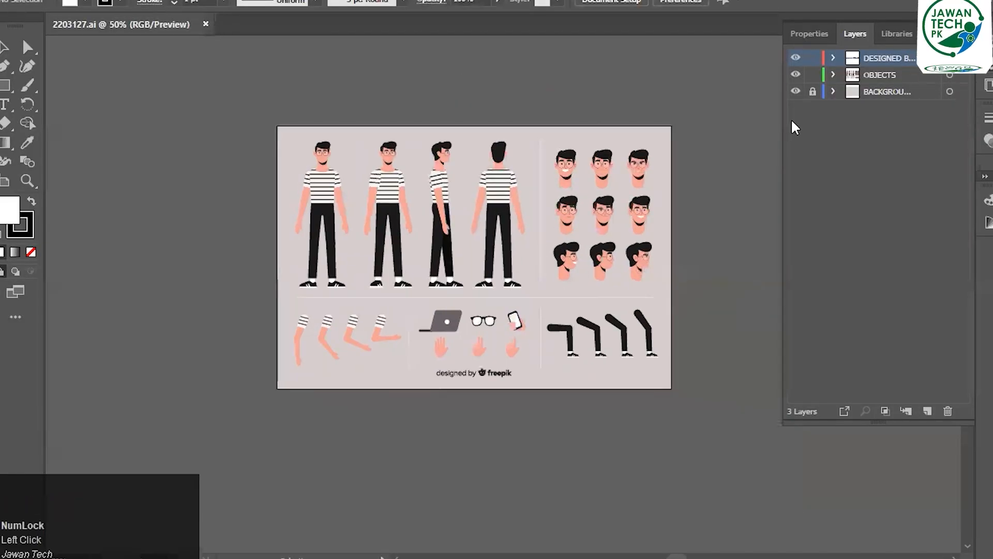
pyautogui.click(794, 58)
pyautogui.click(794, 58)
pyautogui.click(794, 58)
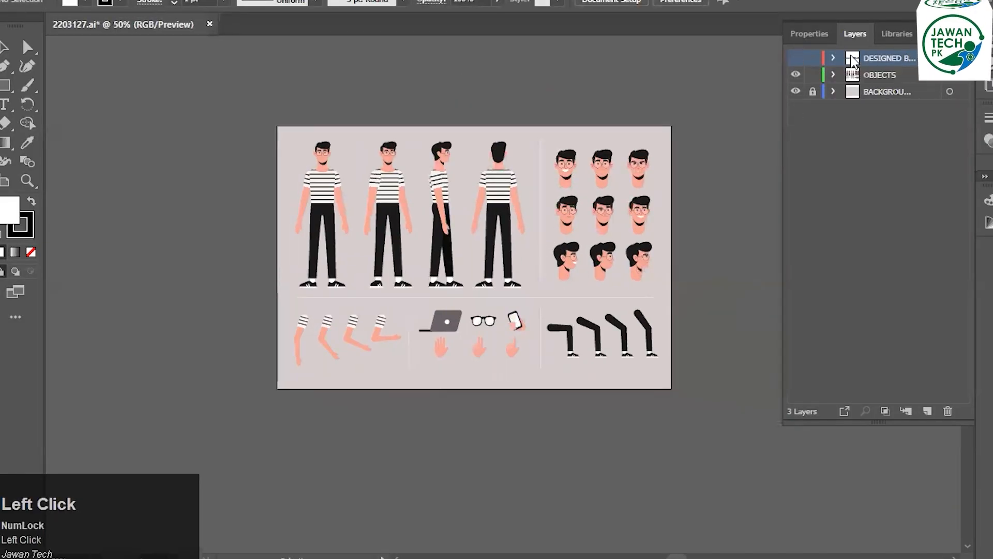
pyautogui.press('Delete')
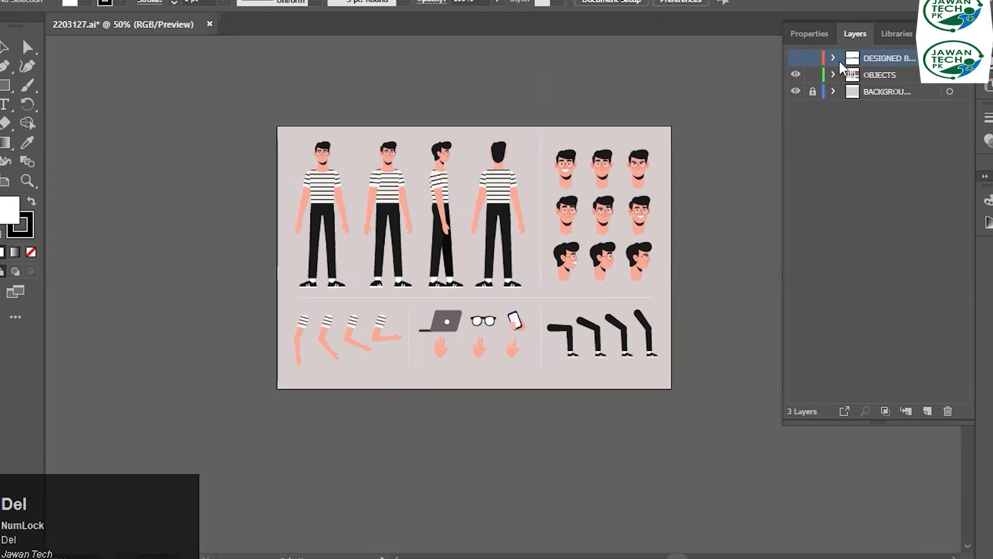
pyautogui.hotkey('ctrl', 'z')
pyautogui.click(885, 94)
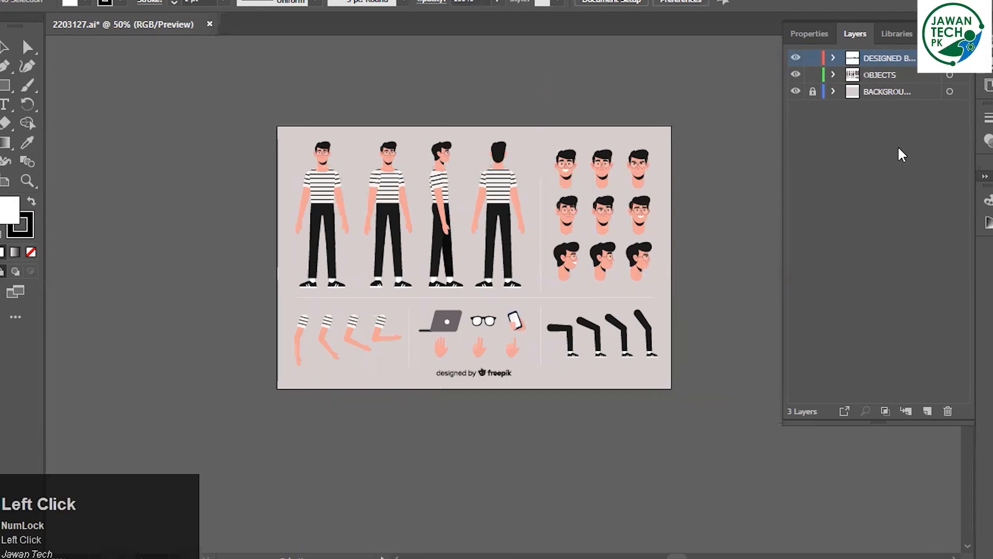
pyautogui.click(948, 411)
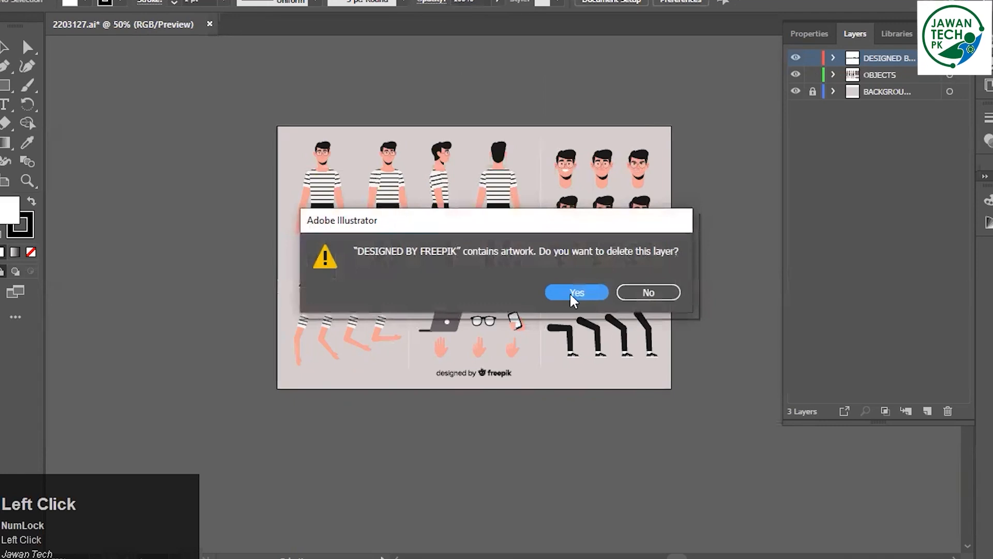
pyautogui.click(576, 290)
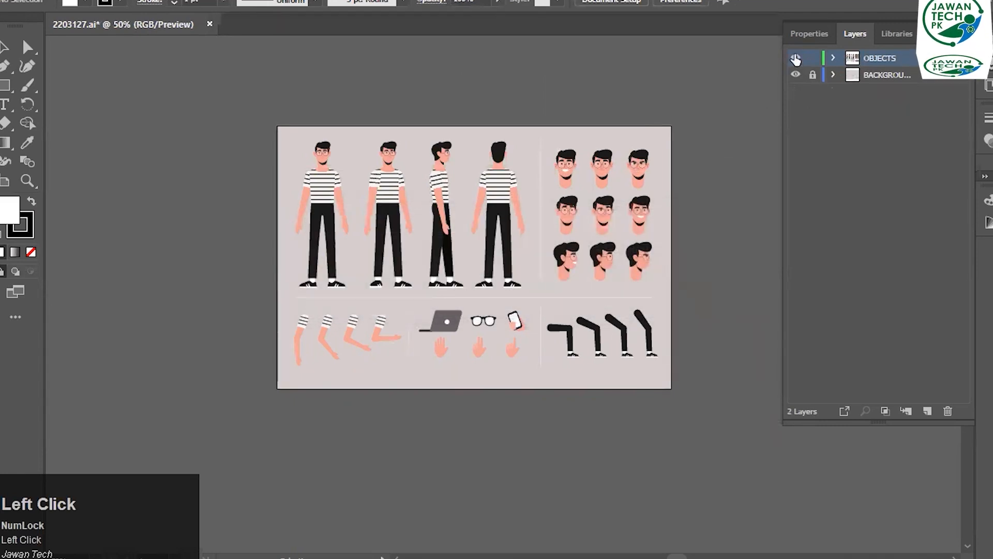
# Unlock and delete the BACKGROUNDv layer, and remove the divider lines between the character parts.
pyautogui.click(796, 58)
pyautogui.click(796, 58)
pyautogui.click(796, 58)
pyautogui.click(796, 58)
pyautogui.click(813, 74)
pyautogui.click(872, 82)
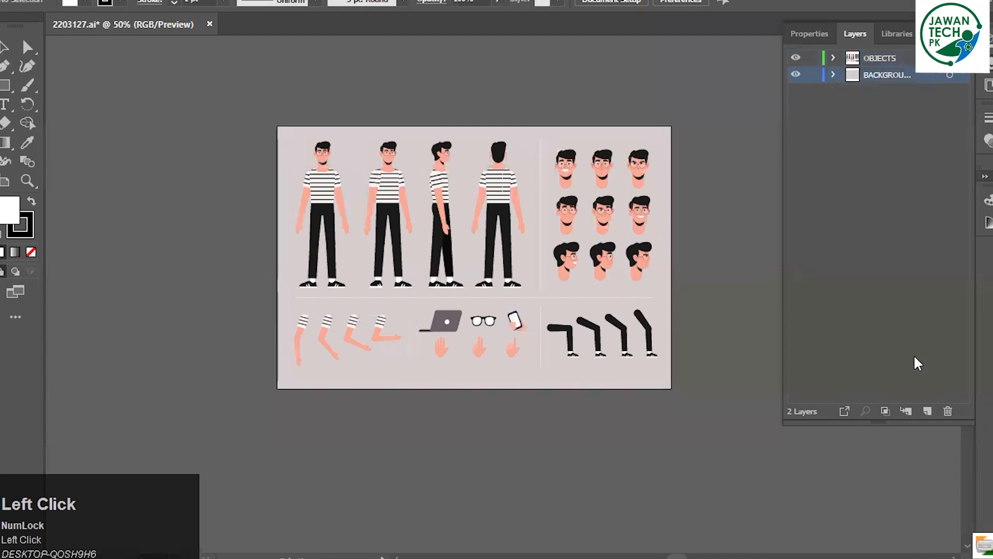
pyautogui.click(947, 410)
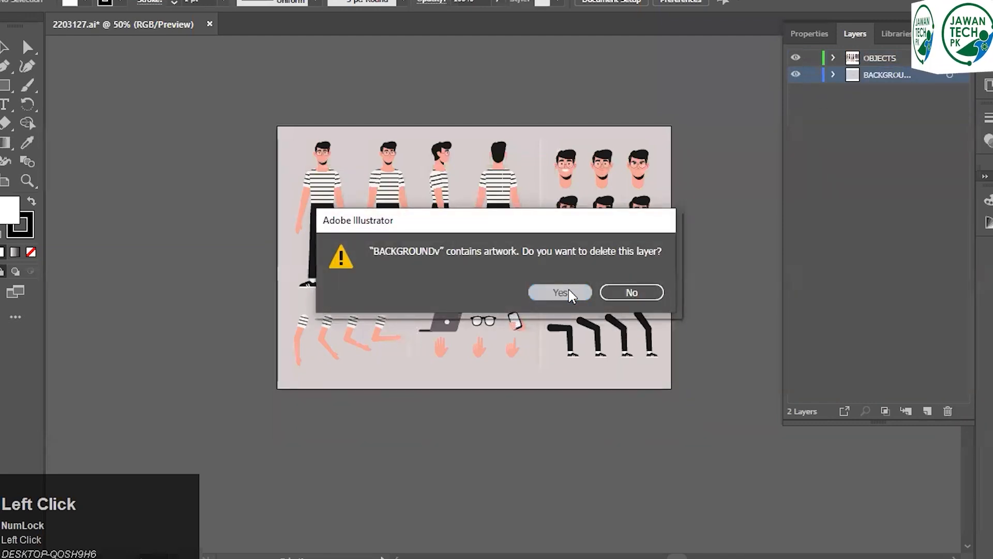
pyautogui.click(569, 292)
pyautogui.click(544, 186)
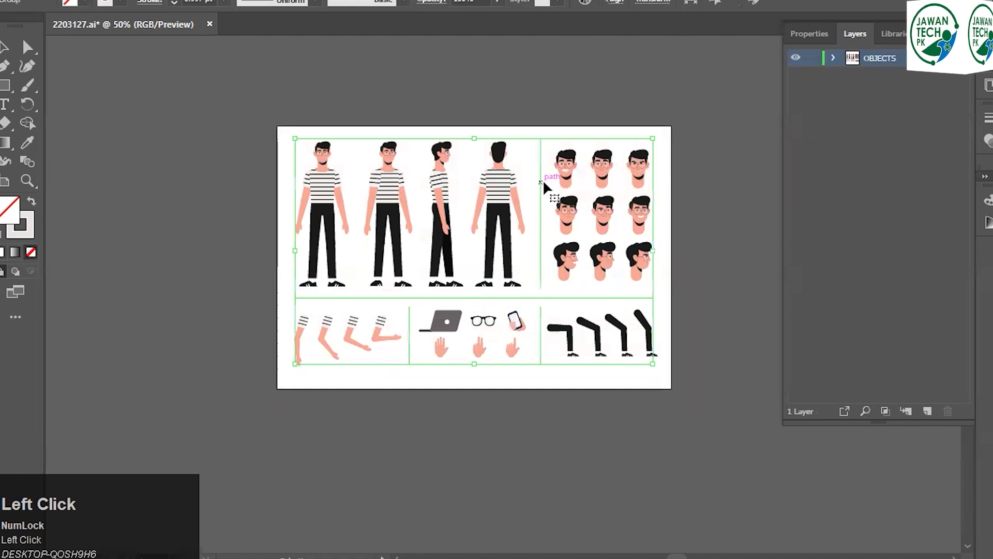
pyautogui.press('Delete')
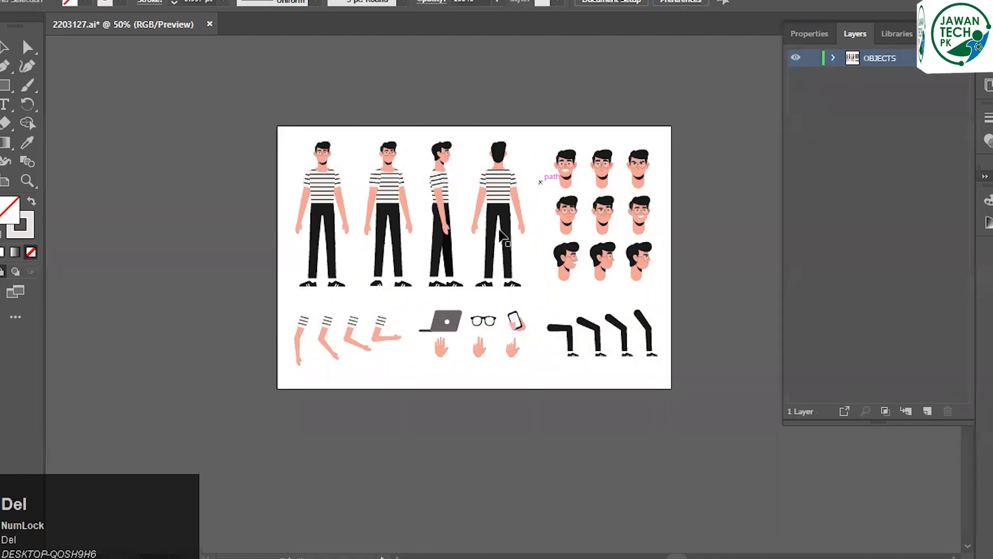
# Move the row of arms, props, hands and legs below the artboard and the nine heads off its right side.
pyautogui.moveTo(280, 294); pyautogui.dragTo(665, 386)
pyautogui.click(556, 332)
pyautogui.moveTo(557, 331); pyautogui.dragTo(556, 448)
pyautogui.moveTo(547, 124); pyautogui.dragTo(671, 287)
pyautogui.moveTo(610, 269); pyautogui.dragTo(756, 269)
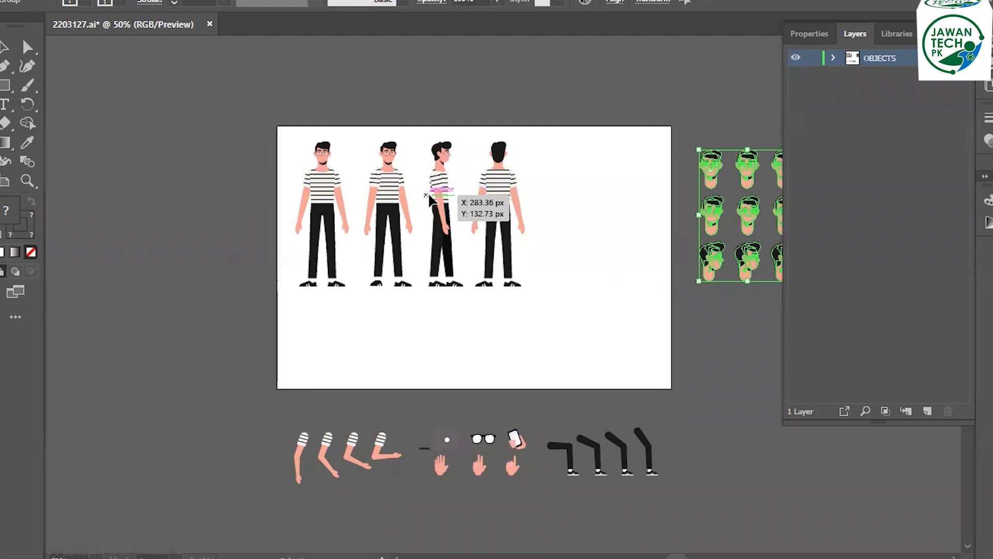
# Move the two front-facing figures and the back-view figure off the artboard's left side, keeping only the side-view character on it.
pyautogui.moveTo(221, 148); pyautogui.dragTo(410, 328)
pyautogui.moveTo(397, 225); pyautogui.dragTo(222, 225)
pyautogui.click(500, 204)
pyautogui.moveTo(501, 204); pyautogui.dragTo(282, 184)
pyautogui.moveTo(313, 112); pyautogui.dragTo(91, 304)
pyautogui.moveTo(206, 187); pyautogui.dragTo(94, 184)
pyautogui.click(274, 177)
# Save the artwork as an Adobe Illustrator file named Character-animation in the Resource folder with the default Illustrator CC options.
pyautogui.hotkey('ctrl', 'shift', 's')
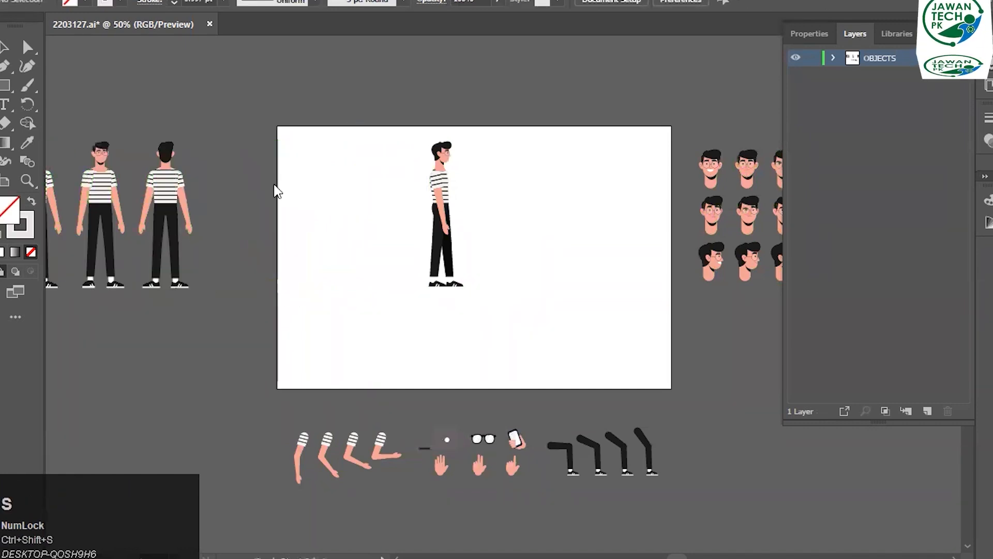
pyautogui.press('Right')
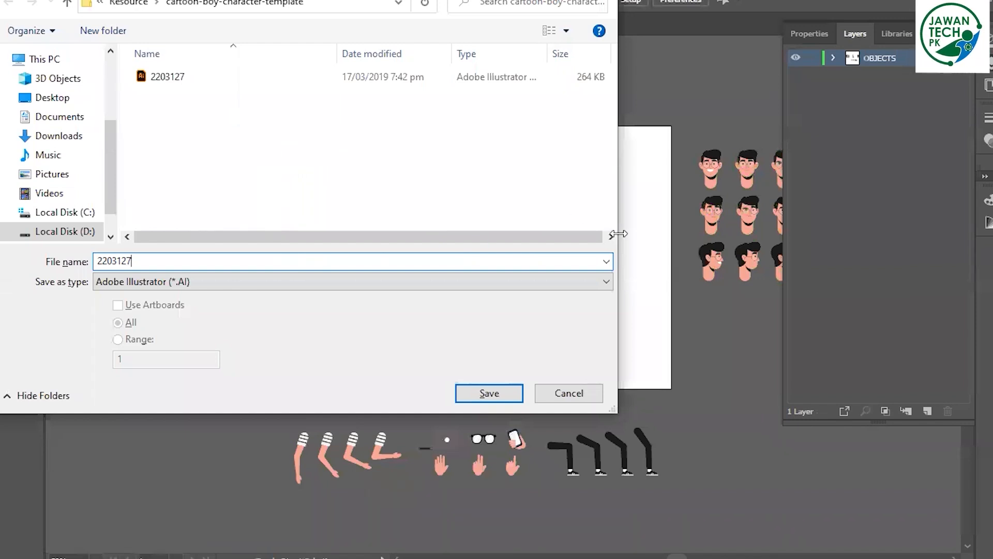
pyautogui.click(467, 152)
pyautogui.press('BackSpace')
pyautogui.press('Tab')
pyautogui.write('Charact')
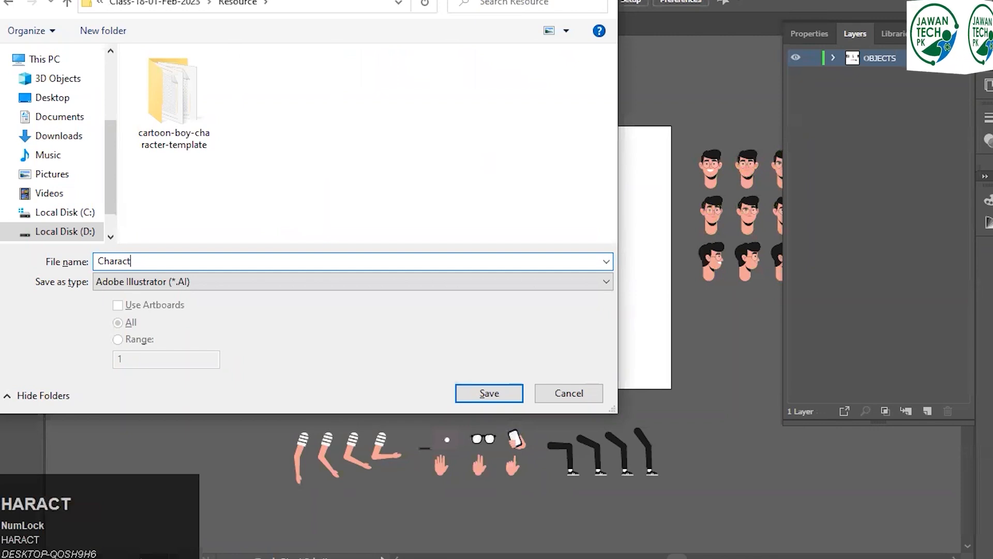
pyautogui.write('er-animation')
pyautogui.press('Return')
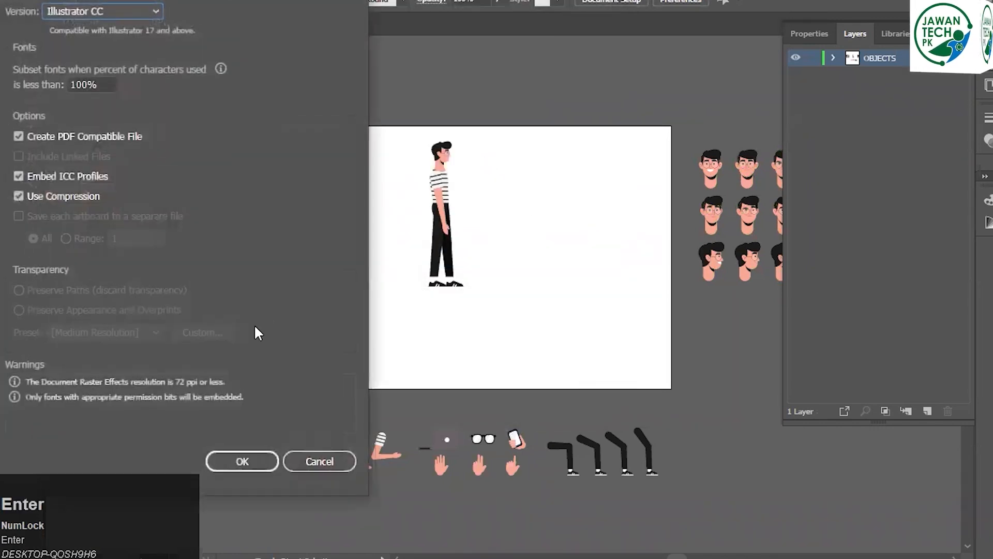
pyautogui.press('Return')
# Select the side-view character and add a new layer above OBJECTS.
pyautogui.moveTo(397, 160); pyautogui.dragTo(487, 330)
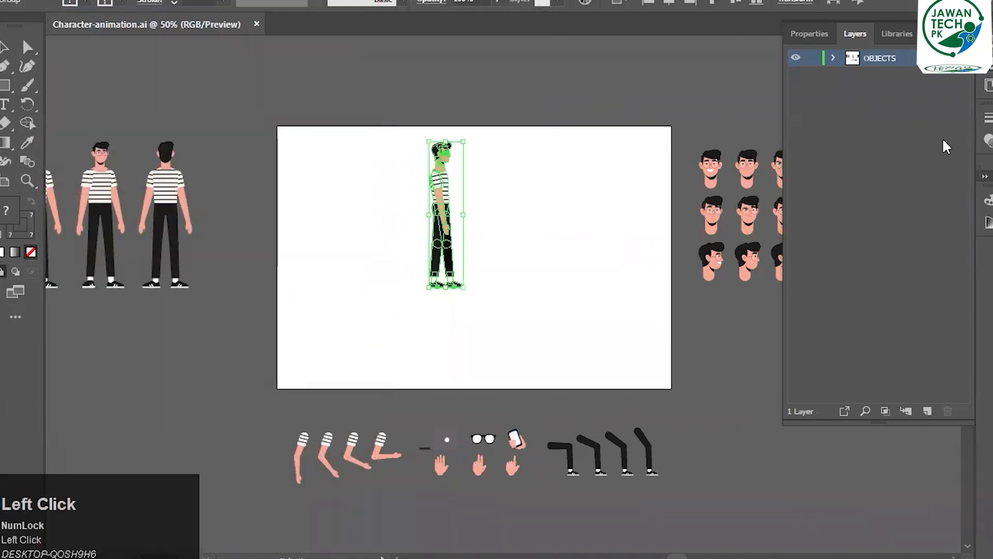
pyautogui.click(926, 412)
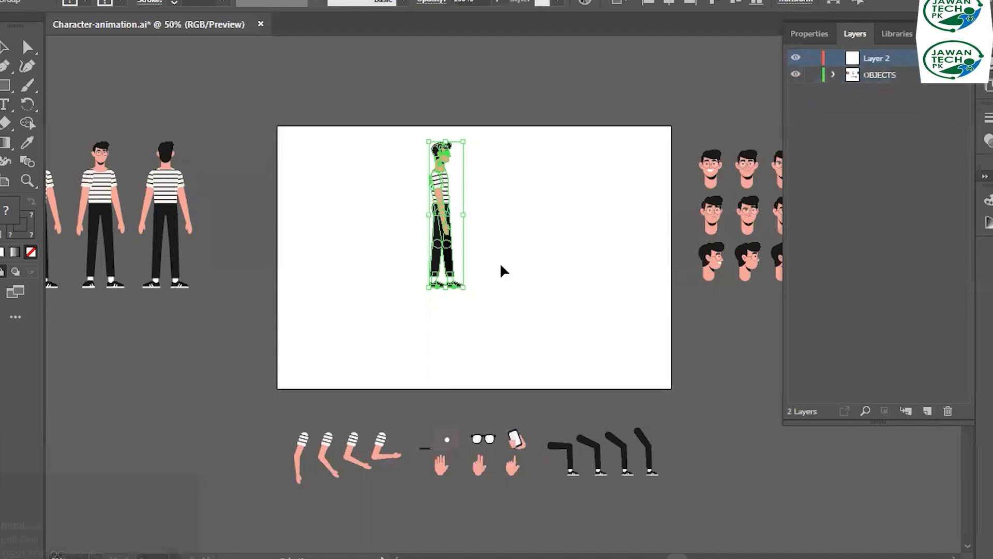
pyautogui.click(402, 316)
# Try deleting the torso and arm group inside the isolated side-view character, undo it, and leave isolation mode.
pyautogui.doubleClick(440, 201)
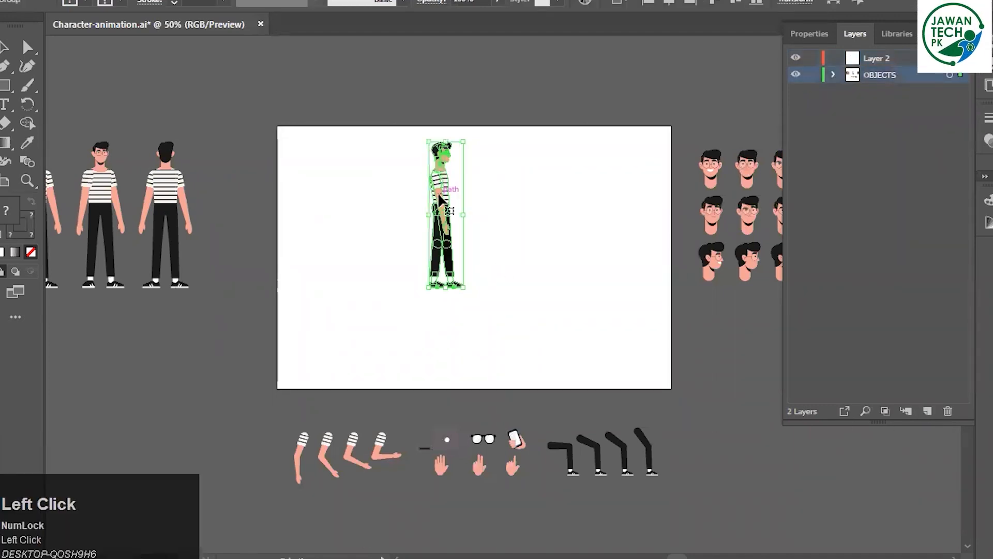
pyautogui.scroll(3, 450, 189)
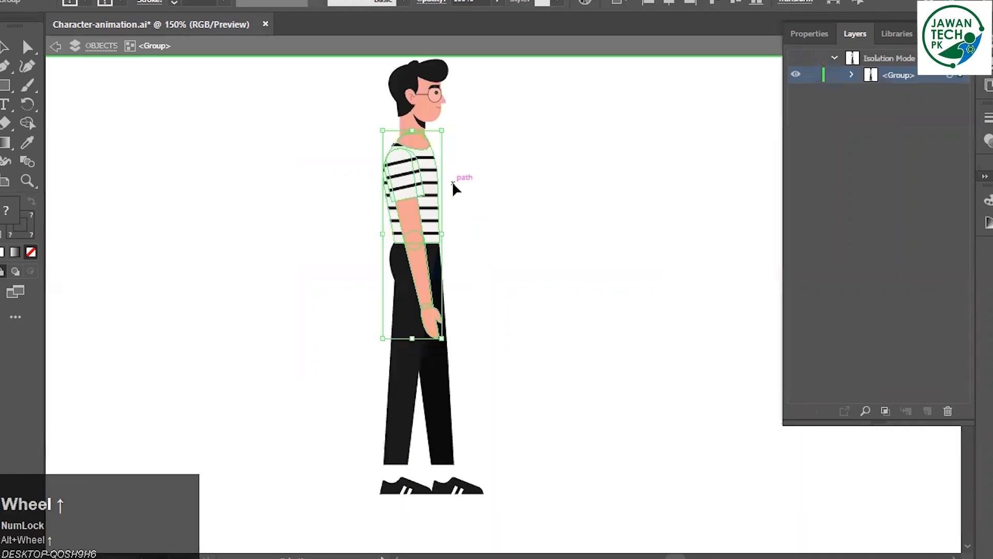
pyautogui.press('Delete')
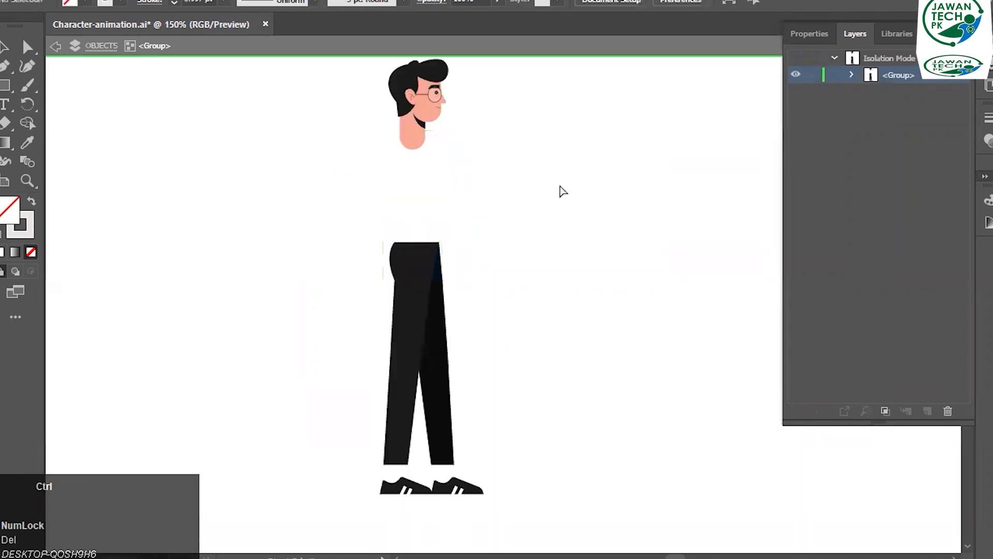
pyautogui.hotkey('ctrl', 'z')
pyautogui.scroll(-2, 557, 203)
pyautogui.press('space')
pyautogui.moveTo(567, 342); pyautogui.dragTo(572, 282)
pyautogui.click(572, 282)
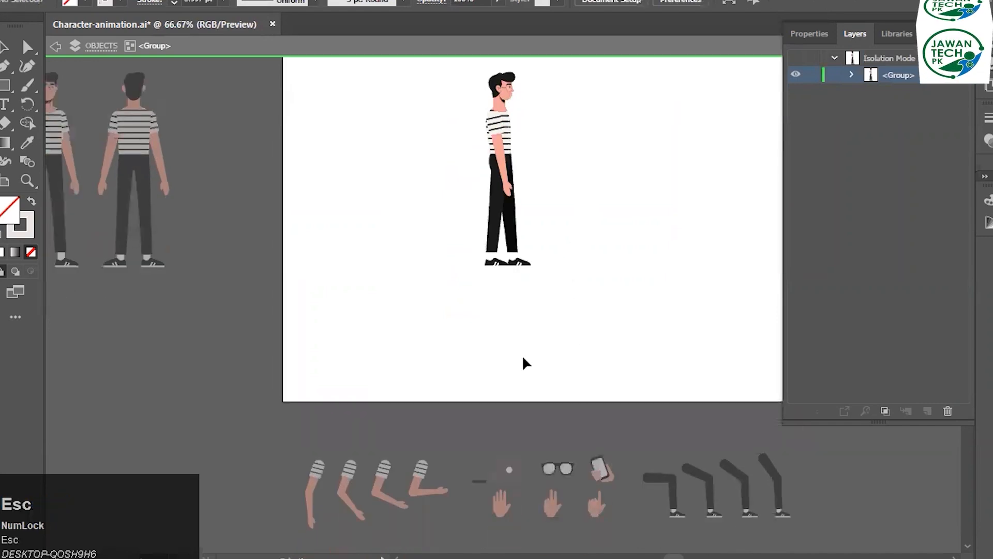
pyautogui.press('Escape')
# Cut the four striped-sleeve arms below the artboard.
pyautogui.moveTo(304, 522); pyautogui.dragTo(297, 451)
pyautogui.moveTo(309, 396); pyautogui.dragTo(423, 461)
pyautogui.hotkey('ctrl', 'x')
# Examine the side-view character's head, torso, arm and legs up close.
pyautogui.scroll(2, 556, 166)
pyautogui.moveTo(556, 166); pyautogui.dragTo(455, 326)
pyautogui.scroll(2, 553, 361)
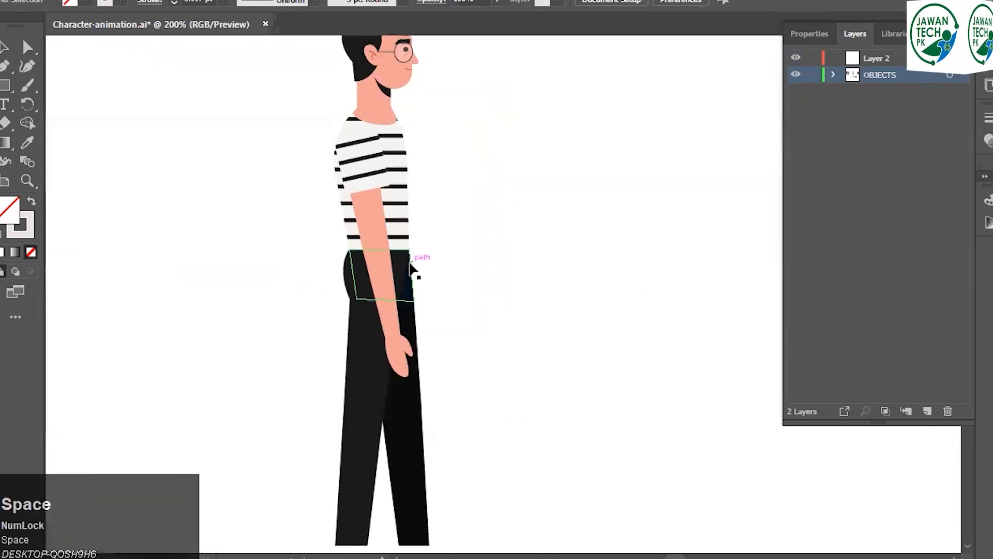
pyautogui.scroll(1, 424, 271)
pyautogui.moveTo(634, 318); pyautogui.dragTo(655, 437)
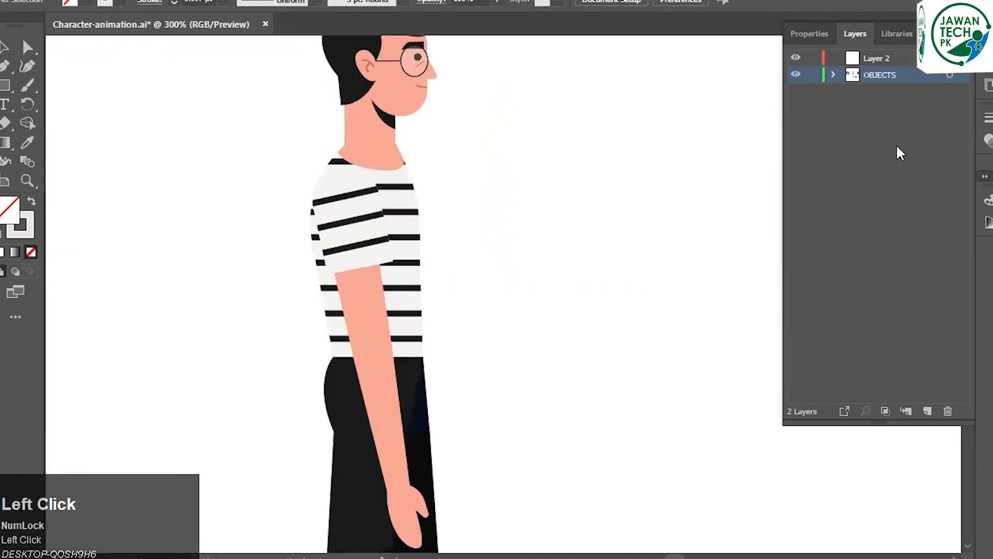
pyautogui.scroll(-6, 645, 317)
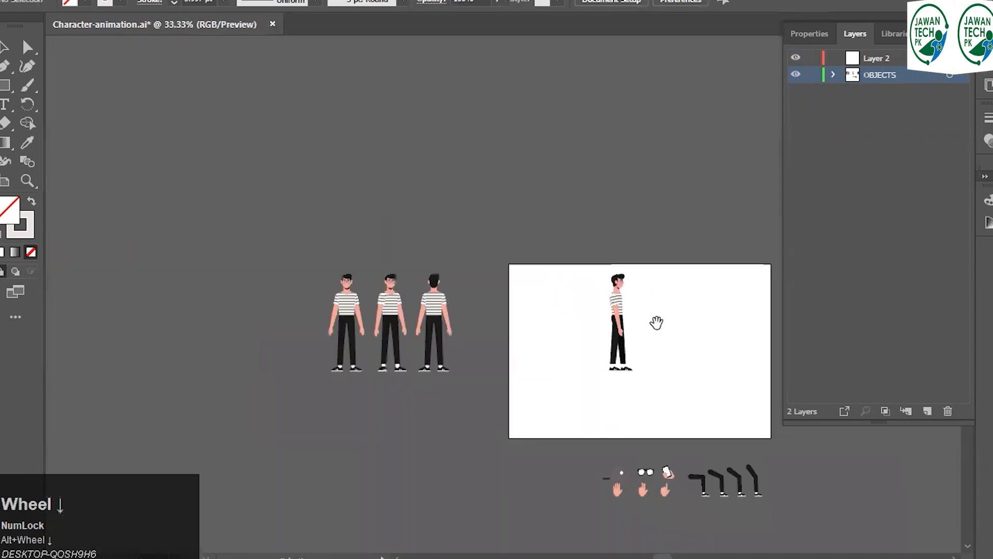
pyautogui.moveTo(657, 324); pyautogui.dragTo(496, 267)
pyautogui.scroll(2, 530, 250)
pyautogui.click(483, 255)
pyautogui.scroll(1, 462, 241)
pyautogui.moveTo(453, 222); pyautogui.dragTo(526, 283)
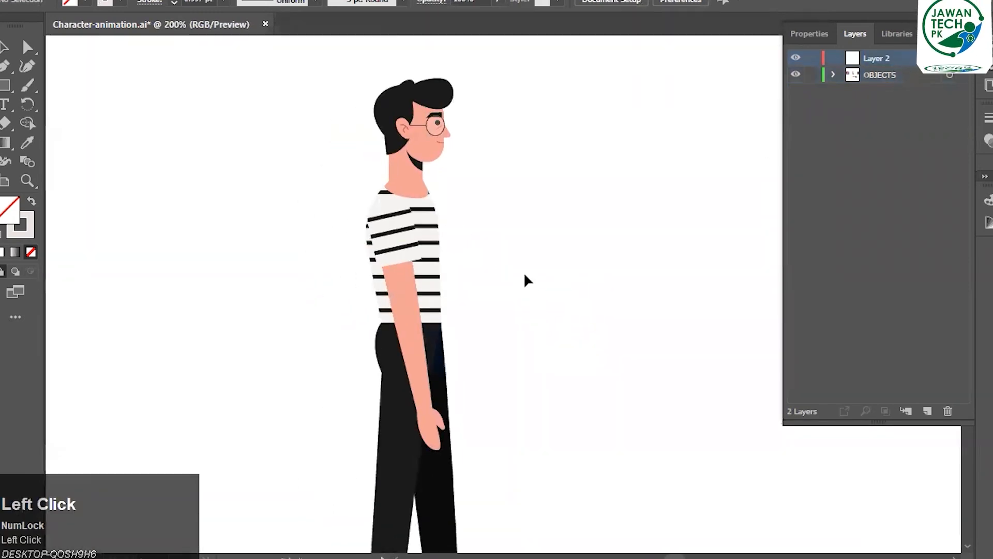
# Paste the four cut arms into Layer 2 and position them so the straight arm sits on the side-view character's shoulder.
pyautogui.hotkey('ctrl', 'v')
pyautogui.moveTo(535, 226); pyautogui.dragTo(409, 358)
pyautogui.moveTo(296, 363); pyautogui.dragTo(409, 379)
pyautogui.moveTo(348, 365); pyautogui.dragTo(351, 359)
pyautogui.click(385, 434)
pyautogui.press('space')
pyautogui.moveTo(384, 434); pyautogui.dragTo(447, 256)
pyautogui.moveTo(343, 320); pyautogui.dragTo(343, 407)
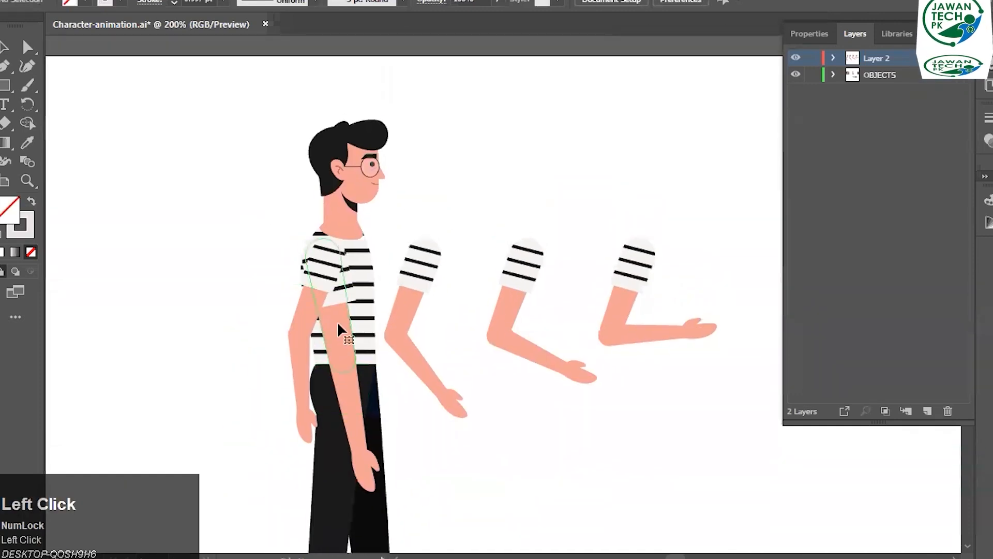
# Isolate the arm group nested in the side-view character, delete the original front arm, and leave isolation mode.
pyautogui.click(339, 329)
pyautogui.doubleClick(338, 328)
pyautogui.click(338, 325)
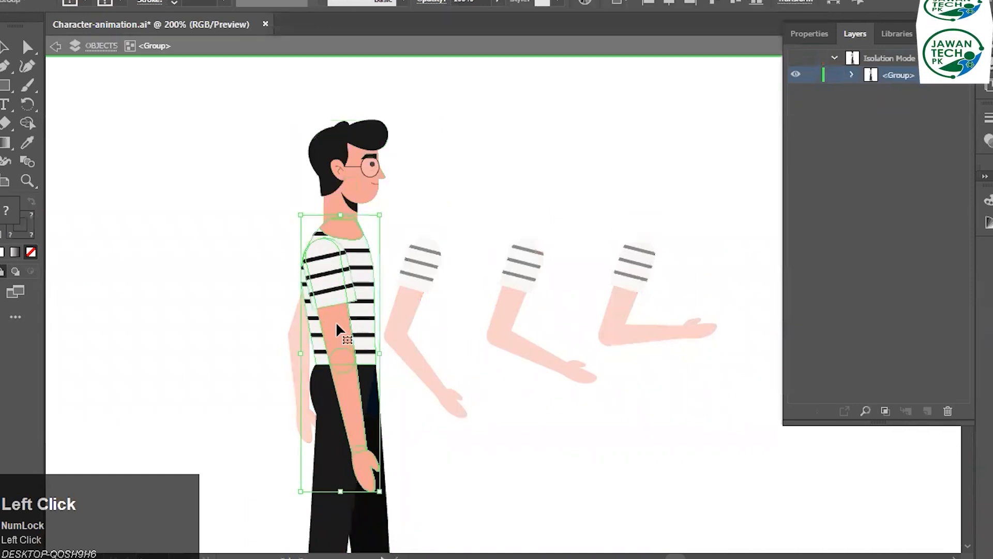
pyautogui.doubleClick(337, 324)
pyautogui.click(337, 329)
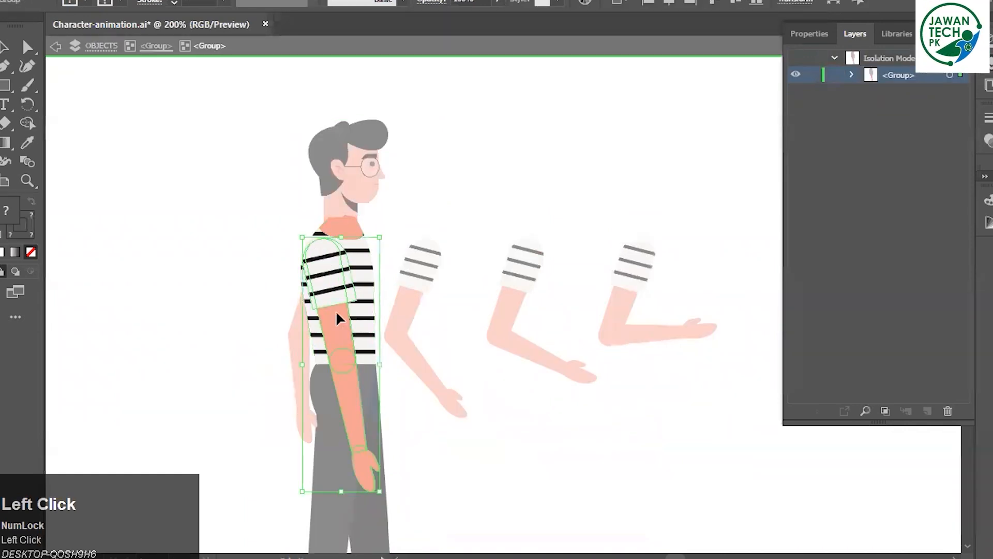
pyautogui.press('Delete')
pyautogui.click(485, 188)
pyautogui.press('Escape')
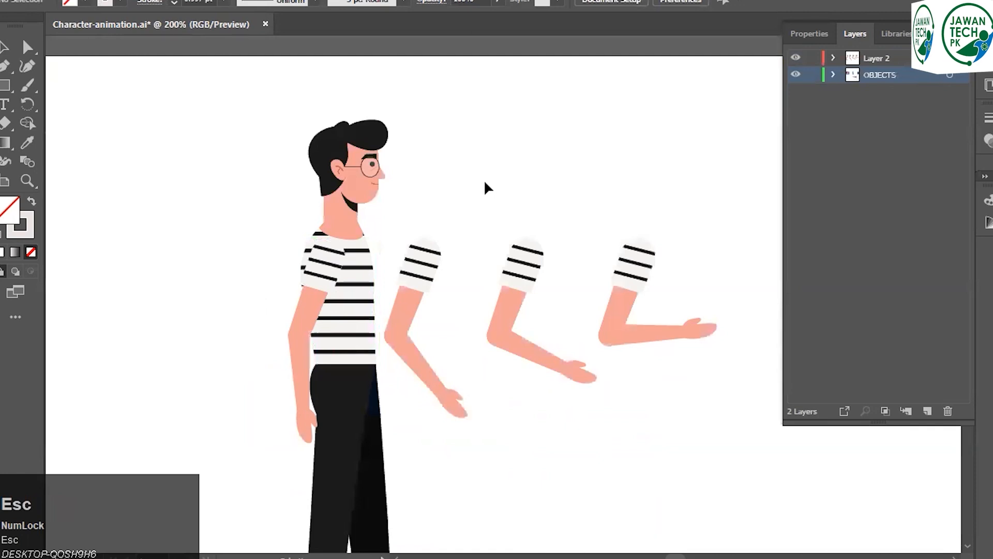
# Move the three bent arms from Layer 2 into a new layer above it, keeping their position.
pyautogui.press('space')
pyautogui.moveTo(297, 326); pyautogui.dragTo(312, 291)
pyautogui.moveTo(327, 149); pyautogui.dragTo(692, 400)
pyautogui.hotkey('ctrl', 'x')
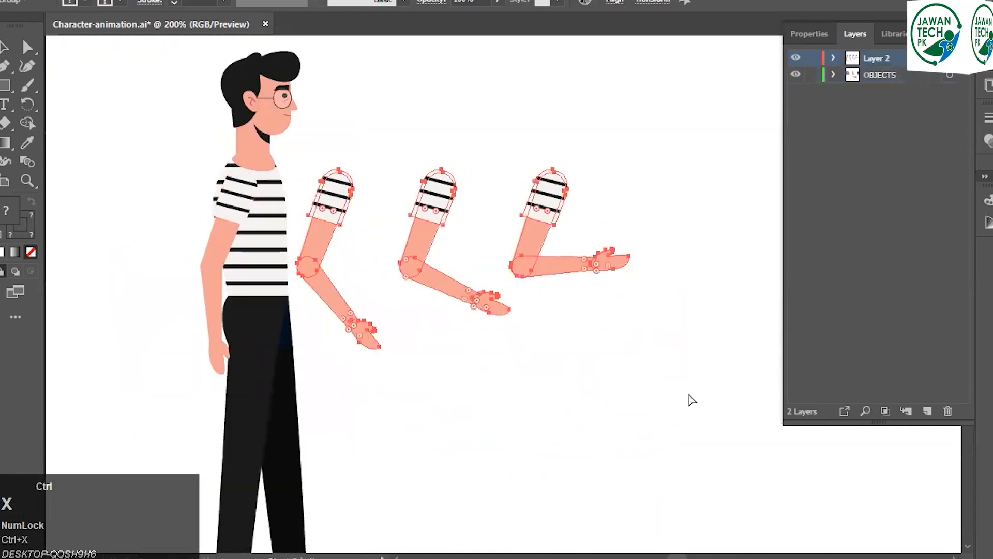
pyautogui.click(928, 411)
pyautogui.hotkey('ctrl', 'shift', 'v')
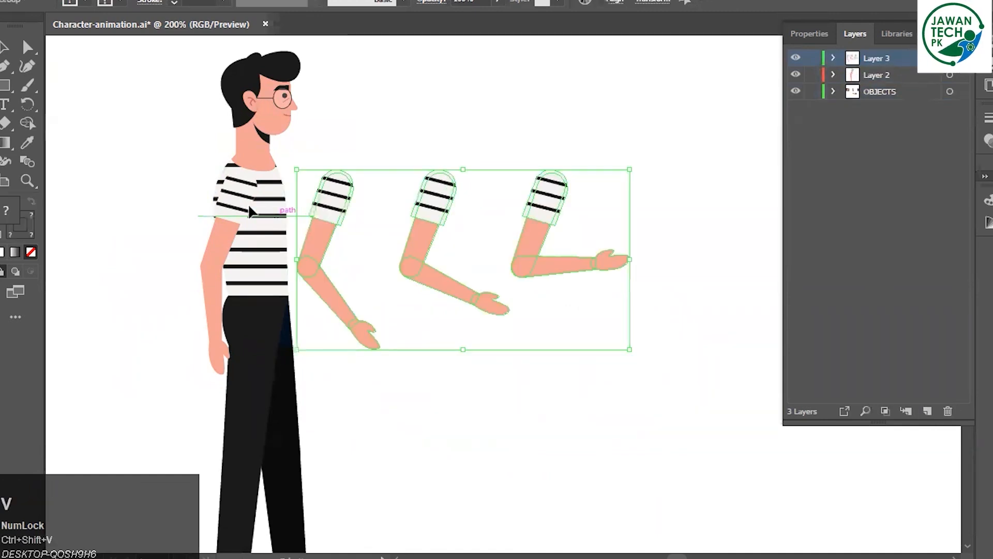
# Place the least-bent arm over the straight arm so their sleeves align at the character's shoulder.
pyautogui.click(227, 207)
pyautogui.press('Delete')
pyautogui.click(326, 195)
pyautogui.hotkey('ctrl', 'z')
pyautogui.moveTo(337, 195); pyautogui.dragTo(243, 187)
# Try removing the straight arm and cutting the bent arm from Layer 2 as its replacement.
pyautogui.click(231, 196)
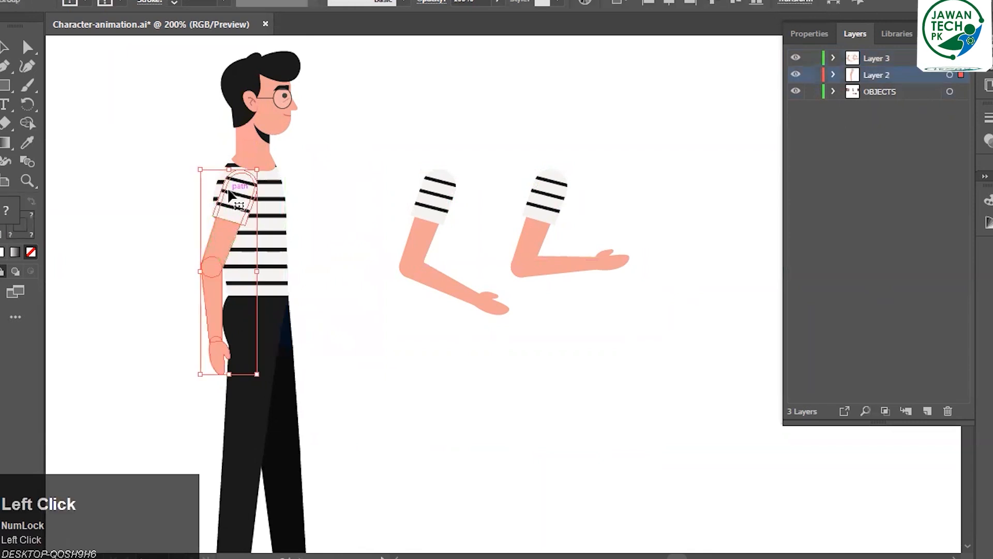
pyautogui.press('Delete')
pyautogui.hotkey('ctrl', 'z')
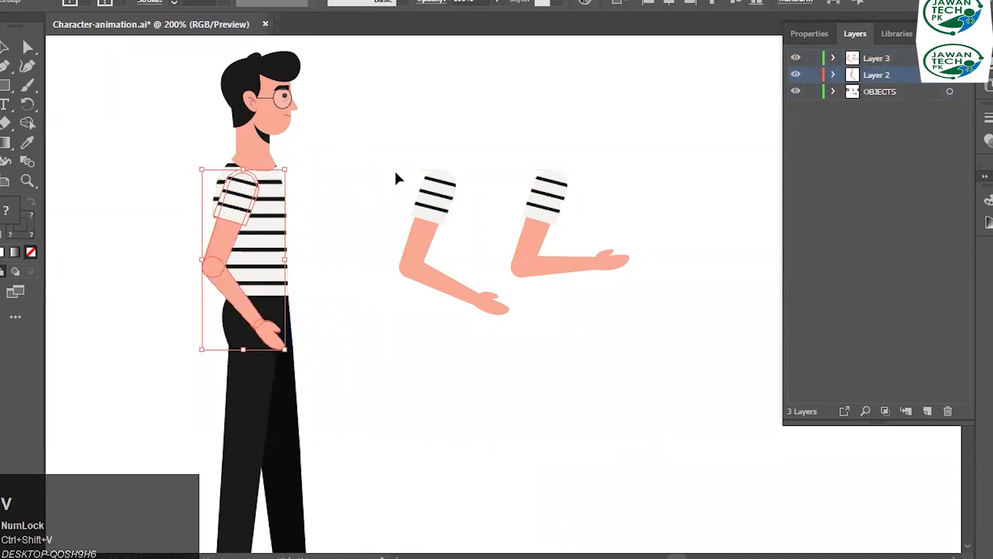
pyautogui.moveTo(386, 200); pyautogui.dragTo(352, 195)
pyautogui.moveTo(344, 131); pyautogui.dragTo(595, 312)
pyautogui.press('ctrl')
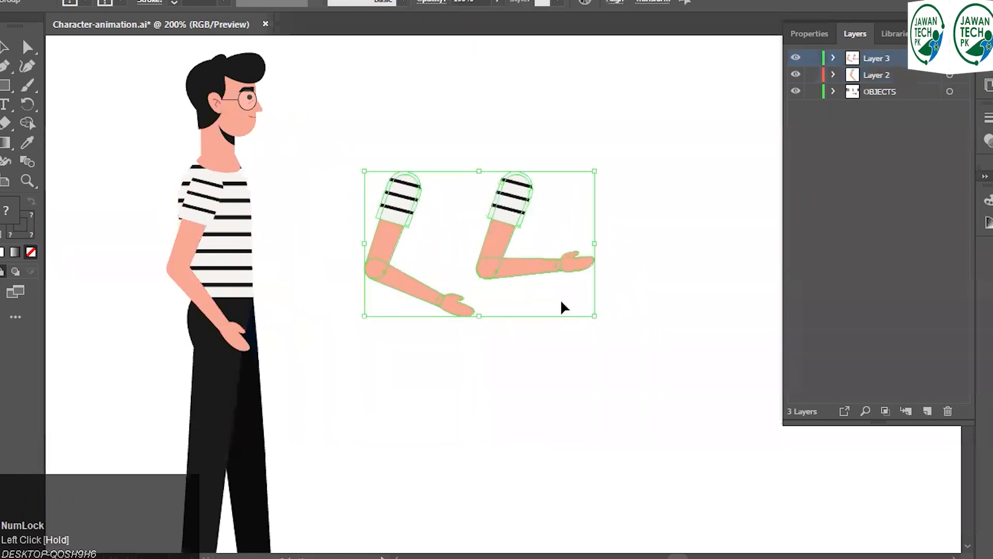
pyautogui.click(196, 215)
pyautogui.hotkey('ctrl', 'x')
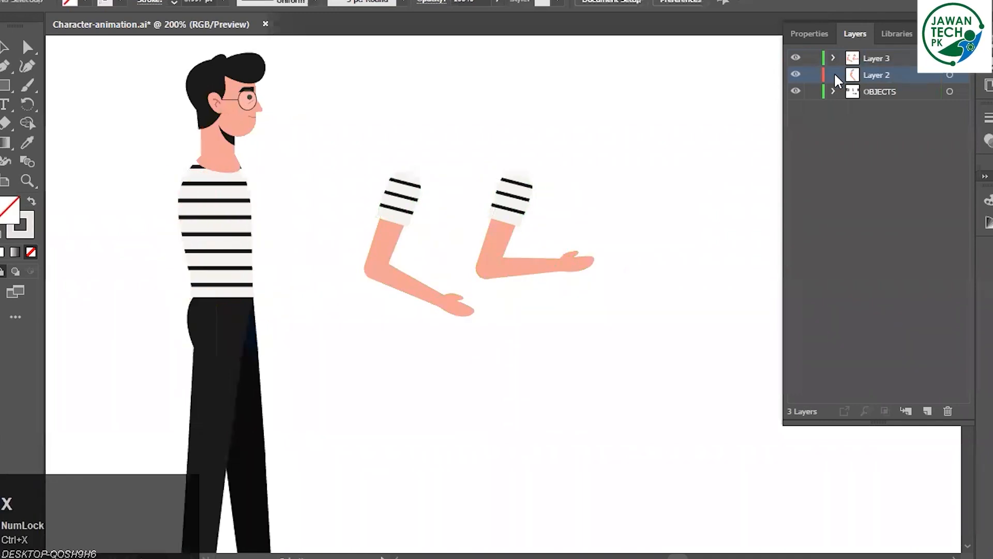
# Undo the latest arm cuts and pastes until the straight arm and the bent arm both sit at the shoulder.
pyautogui.click(889, 61)
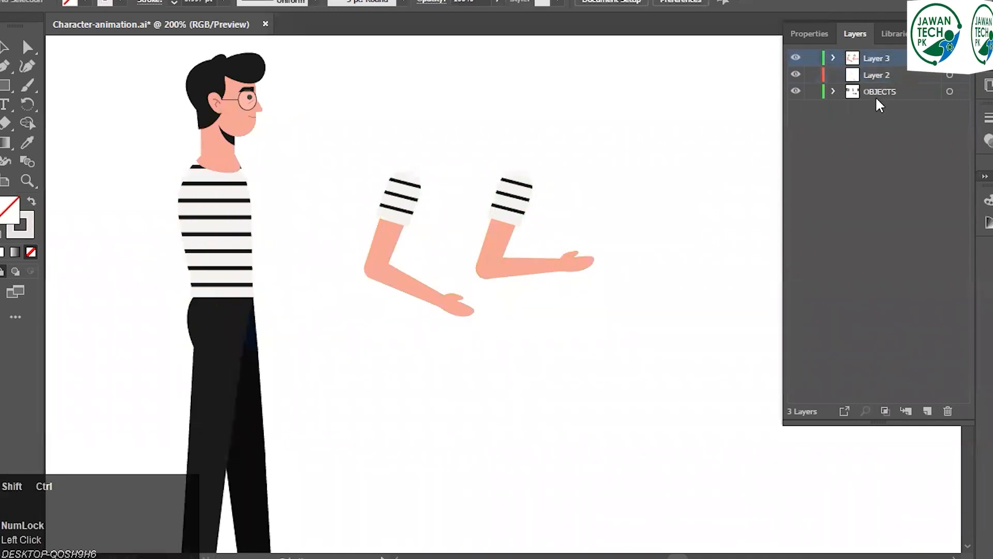
pyautogui.hotkey('ctrl', 'z')
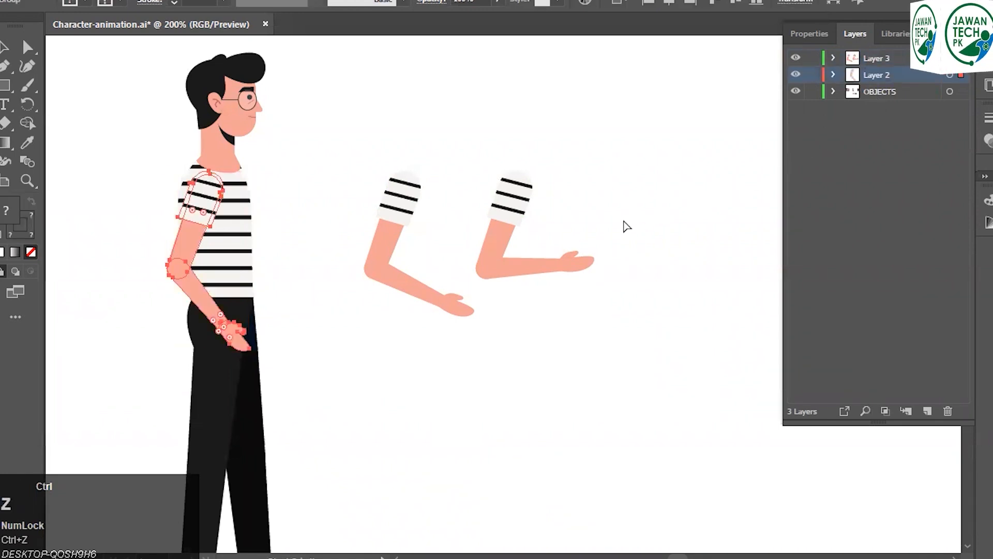
pyautogui.hotkey('ctrl', 'z')
pyautogui.hotkey('ctrl', 'z')
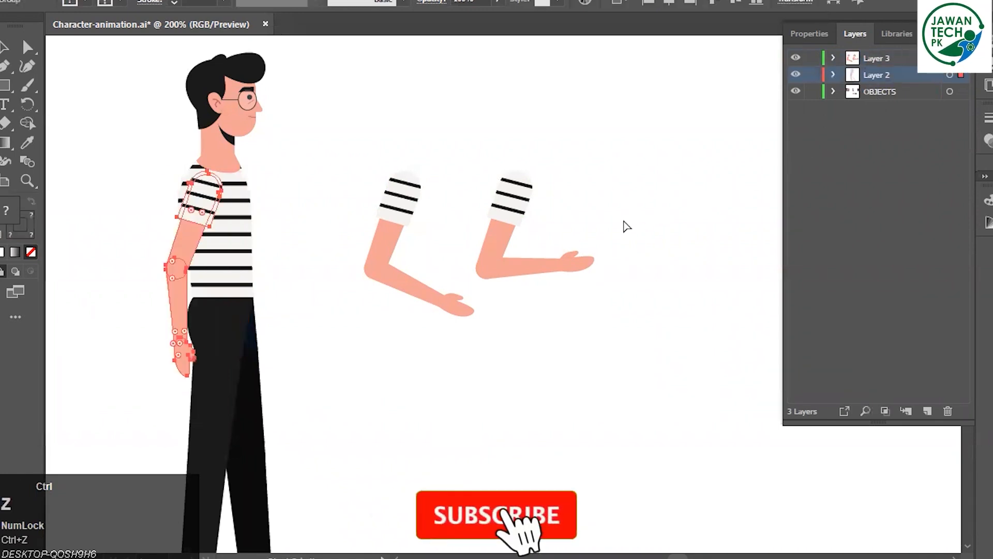
pyautogui.hotkey('ctrl', 'z')
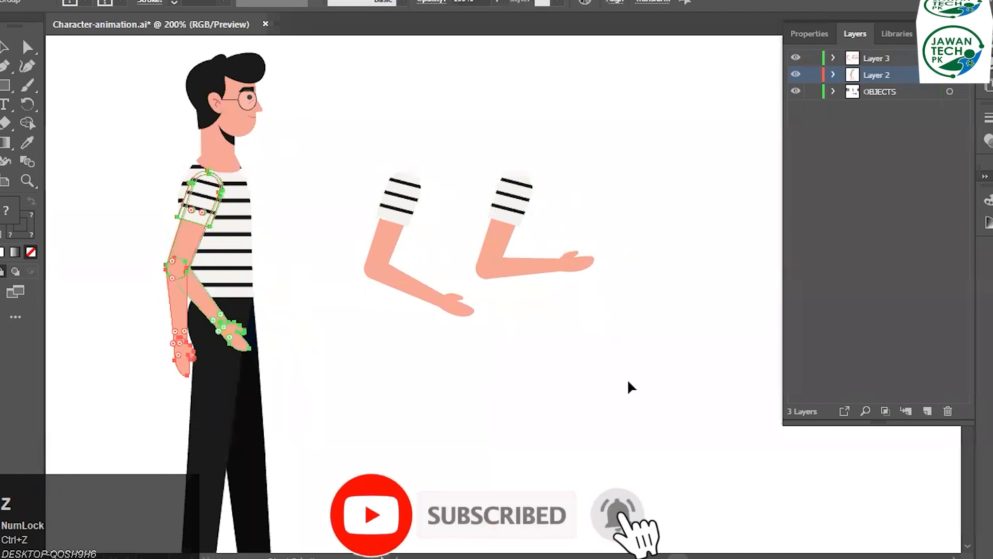
# Hide Layer 2 with the straight arm and select the least-bent arm on Layer 3.
pyautogui.click(377, 312)
pyautogui.click(794, 75)
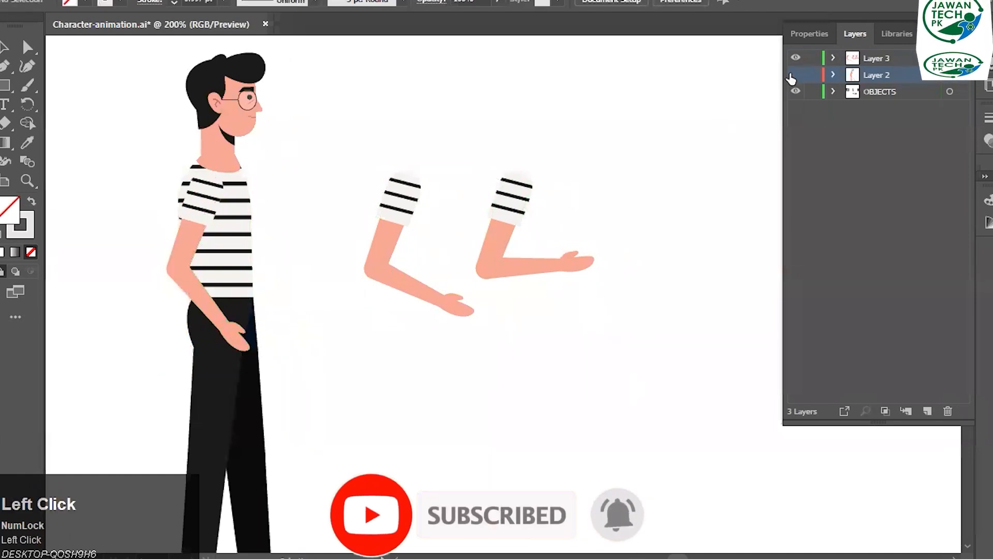
pyautogui.click(921, 60)
pyautogui.click(196, 208)
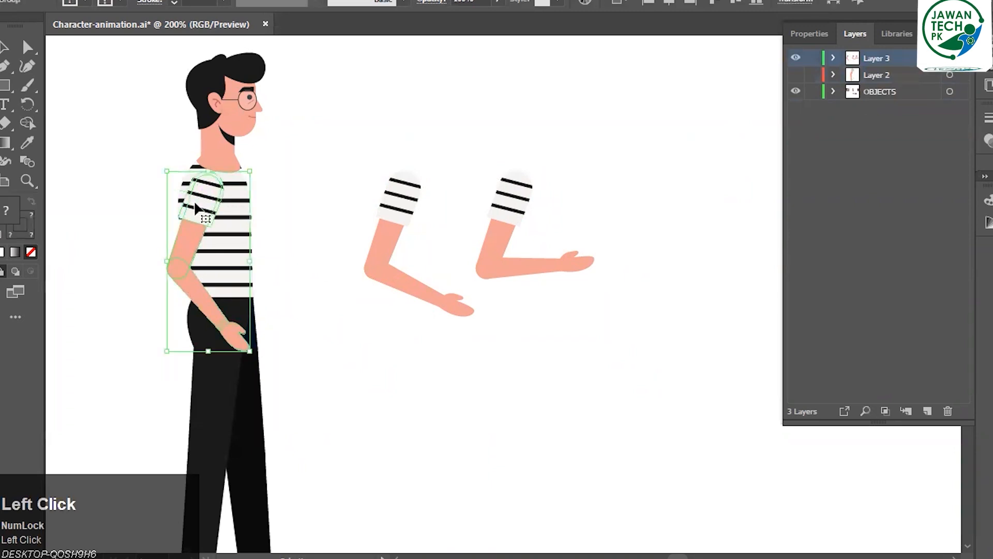
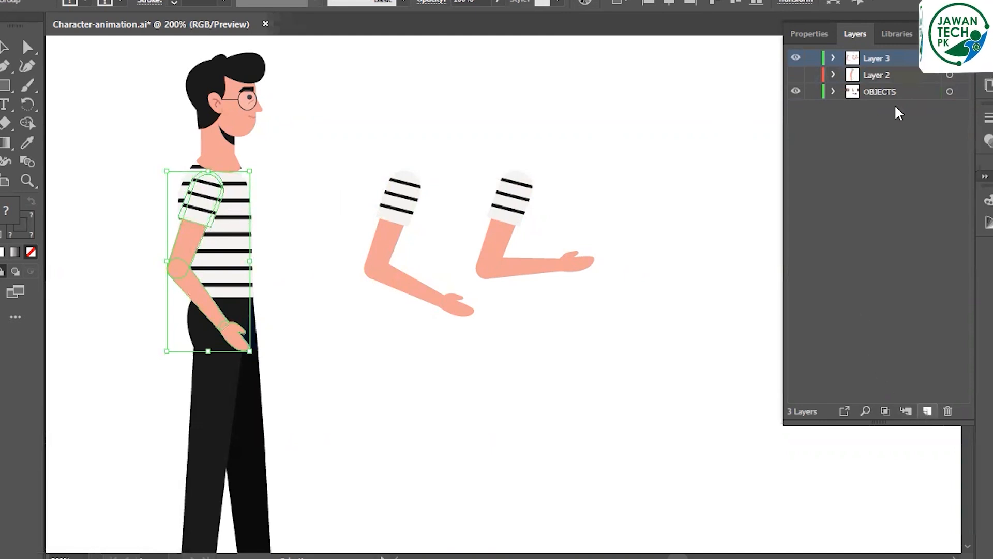
# Add a new top layer, move the next bent arm into it, and align its sleeve with the character's shoulder.
pyautogui.click(926, 412)
pyautogui.click(394, 212)
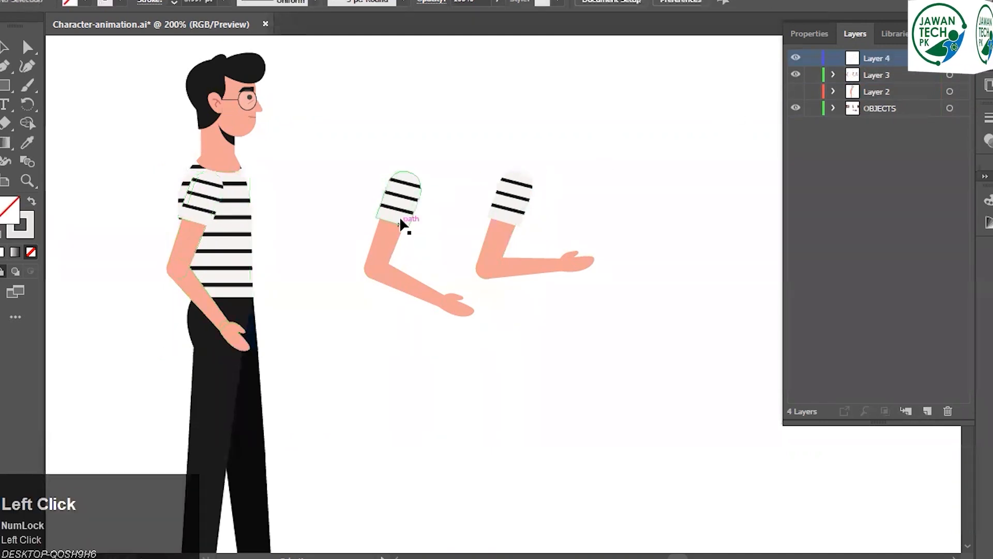
pyautogui.hotkey('ctrl', 'x')
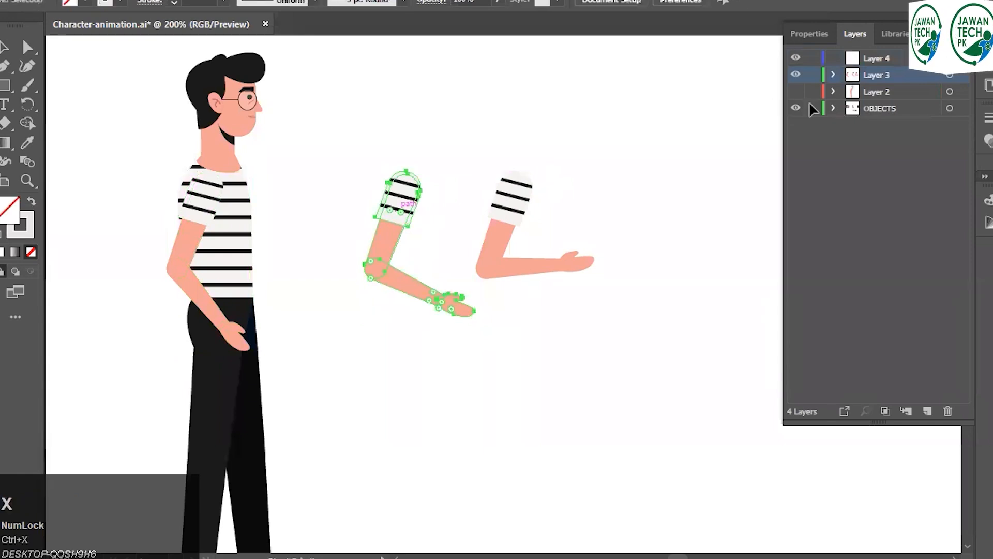
pyautogui.click(869, 61)
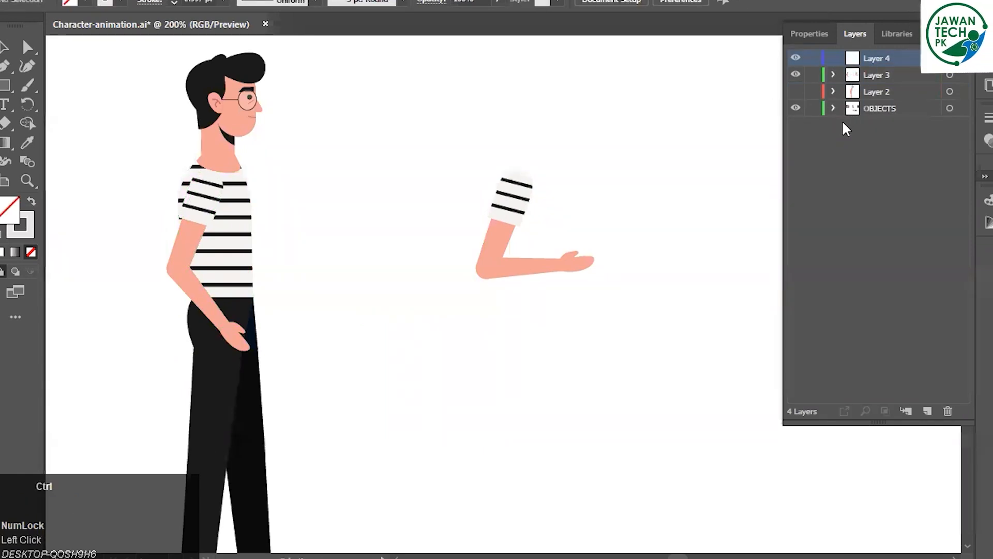
pyautogui.hotkey('ctrl', 'v')
pyautogui.moveTo(494, 251); pyautogui.dragTo(209, 204)
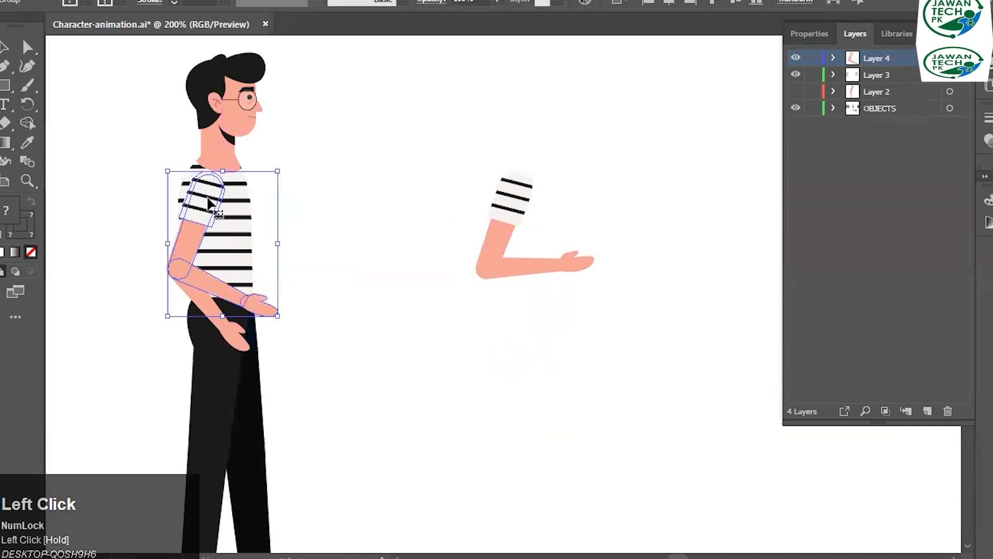
# Cut the last loose bent arm from Layer 3 and hide that layer.
pyautogui.click(796, 76)
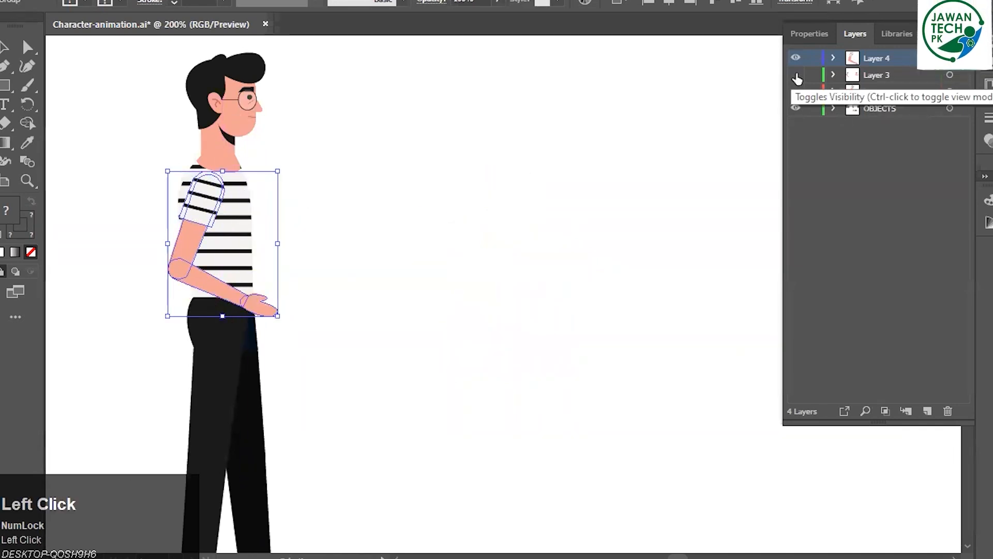
pyautogui.click(867, 78)
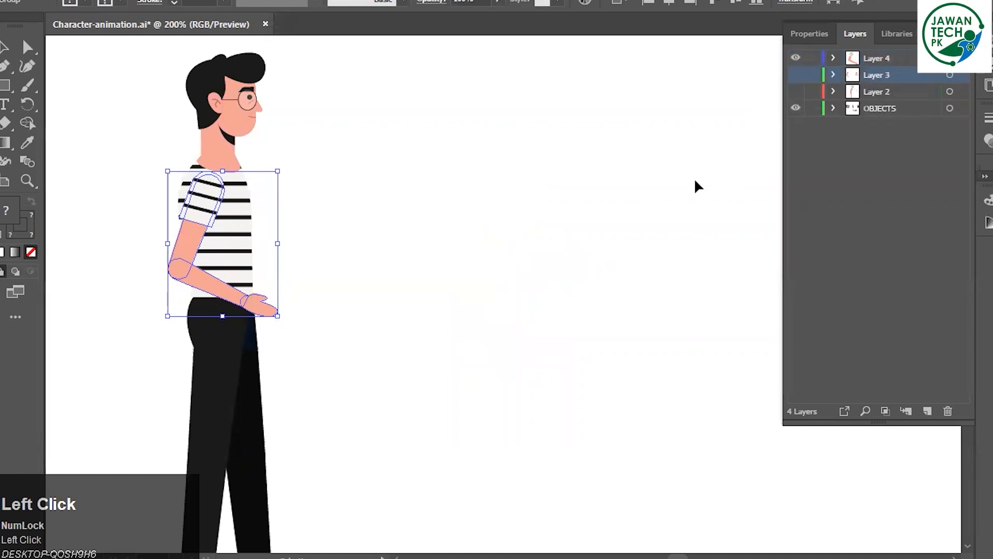
pyautogui.click(796, 76)
pyautogui.moveTo(418, 156); pyautogui.dragTo(665, 355)
pyautogui.hotkey('ctrl', 'x')
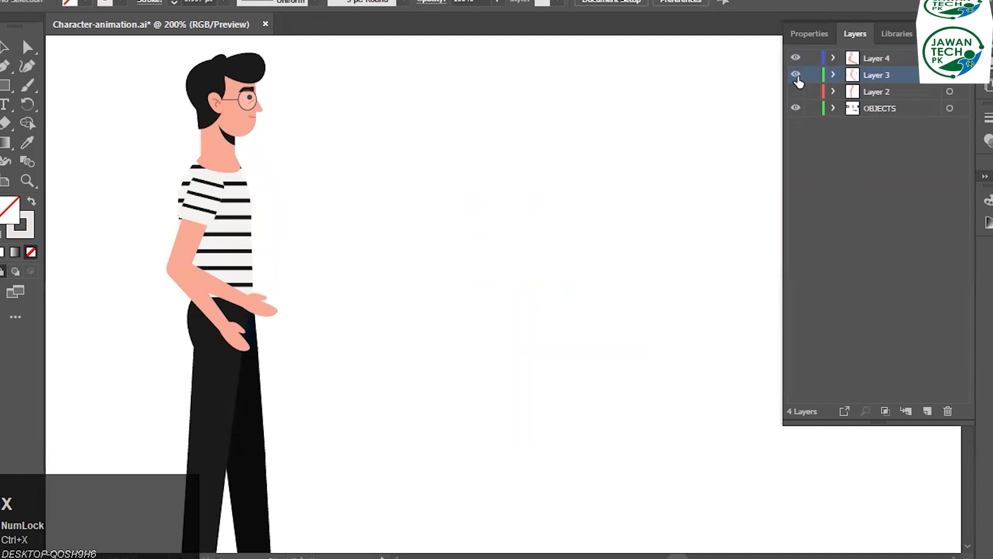
pyautogui.click(796, 74)
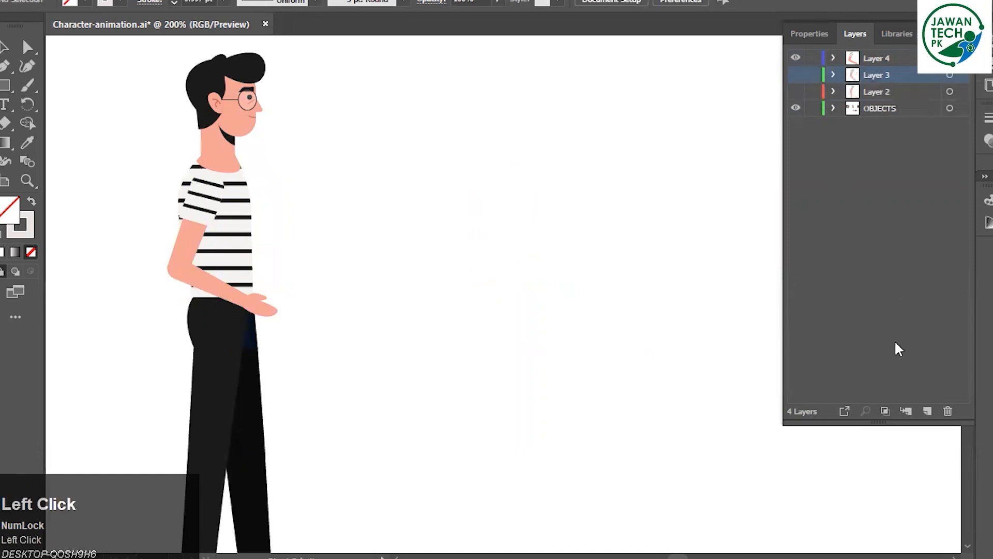
# Add a new layer at the top of the stack and place the cut horizontal-forearm arm on it at the character's shoulder.
pyautogui.click(928, 411)
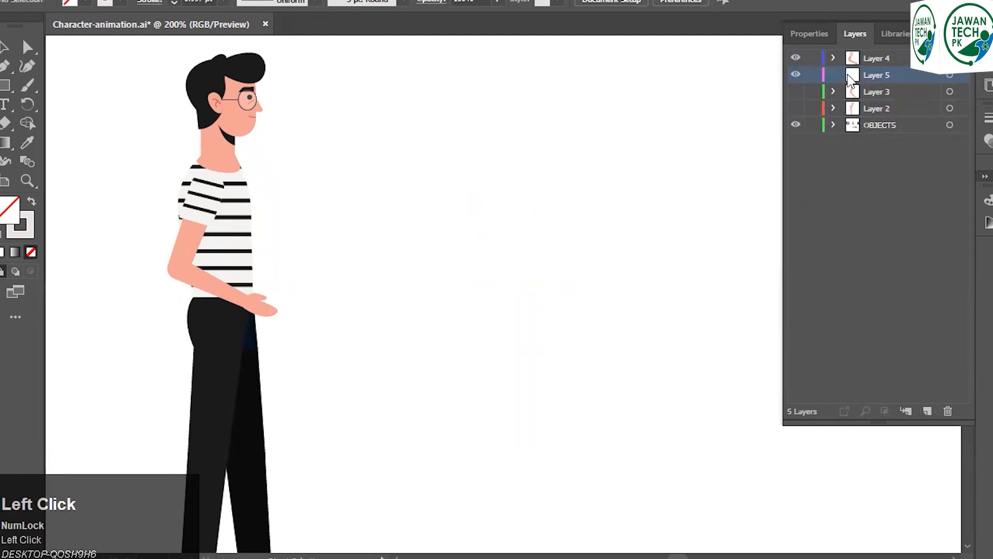
pyautogui.moveTo(869, 80); pyautogui.dragTo(830, 65)
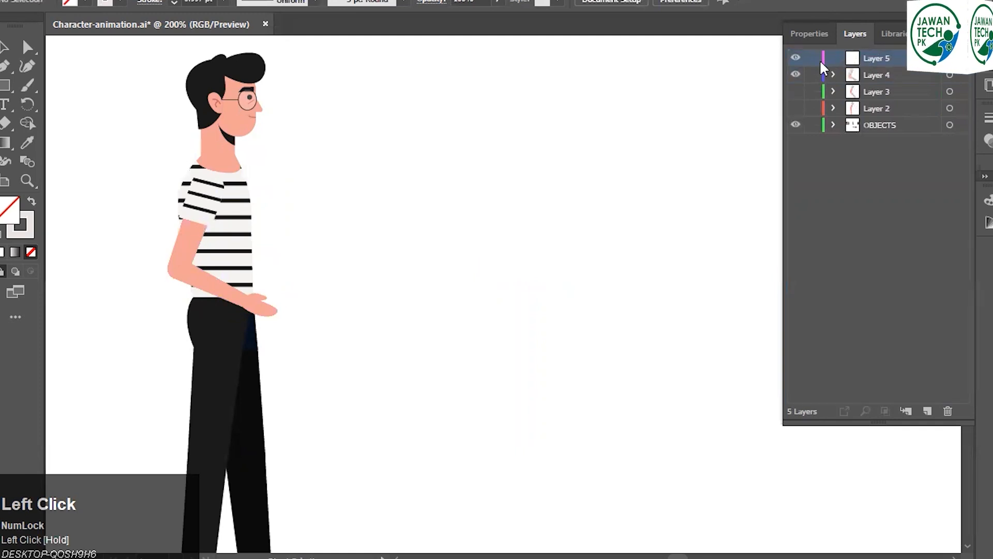
pyautogui.hotkey('ctrl', 'shift', 'v')
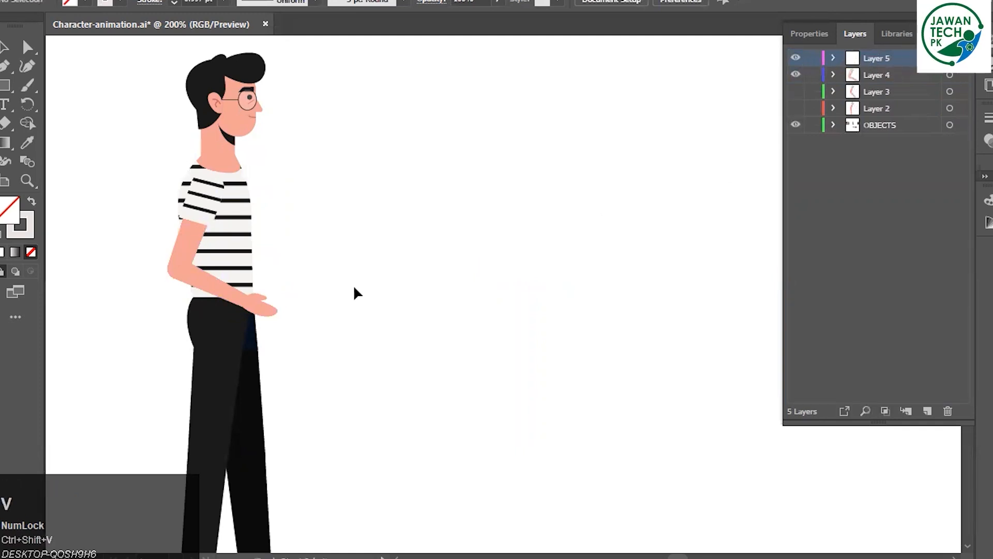
pyautogui.moveTo(539, 189); pyautogui.dragTo(208, 190)
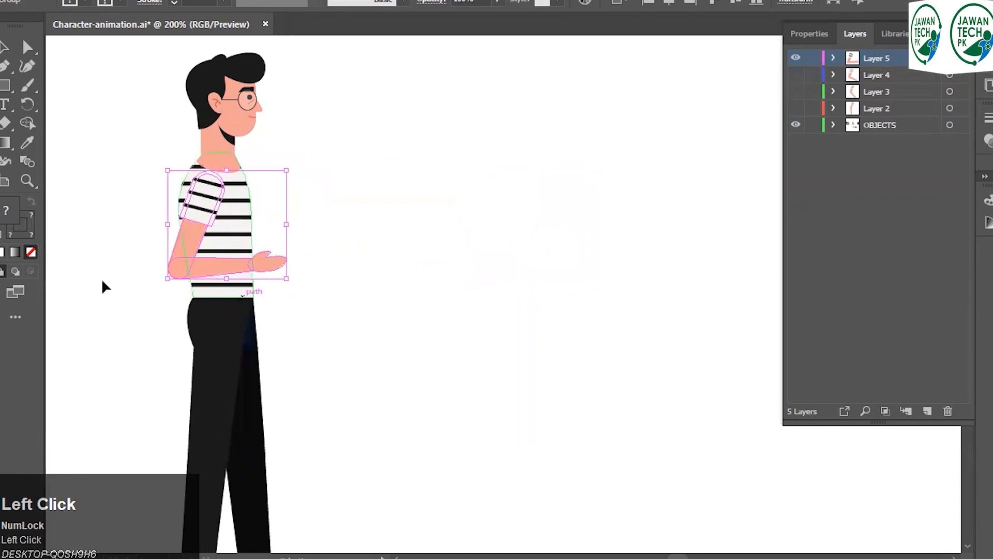
pyautogui.click(506, 282)
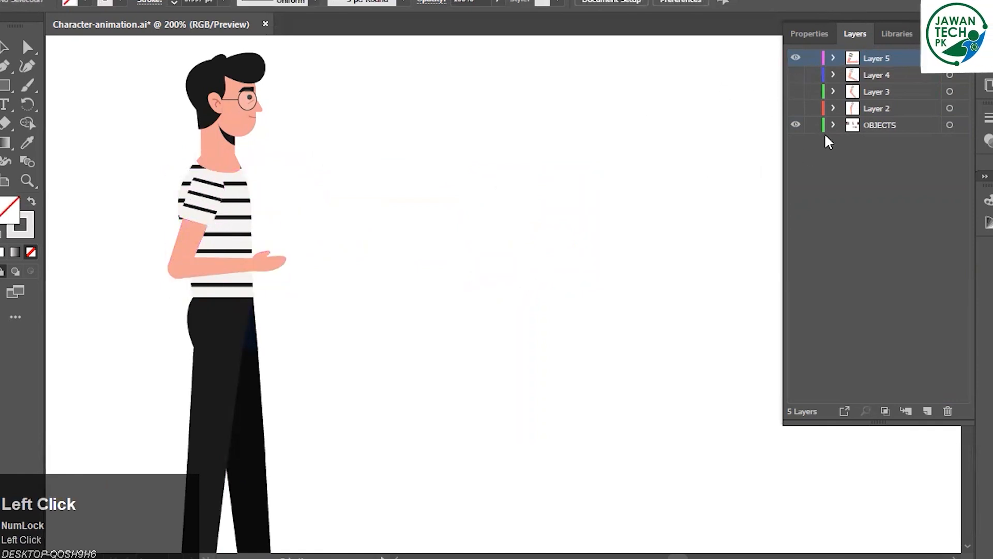
# Preview the arm poses by toggling the visibility of Layers 5, 2 and 3 in turn.
pyautogui.click(796, 58)
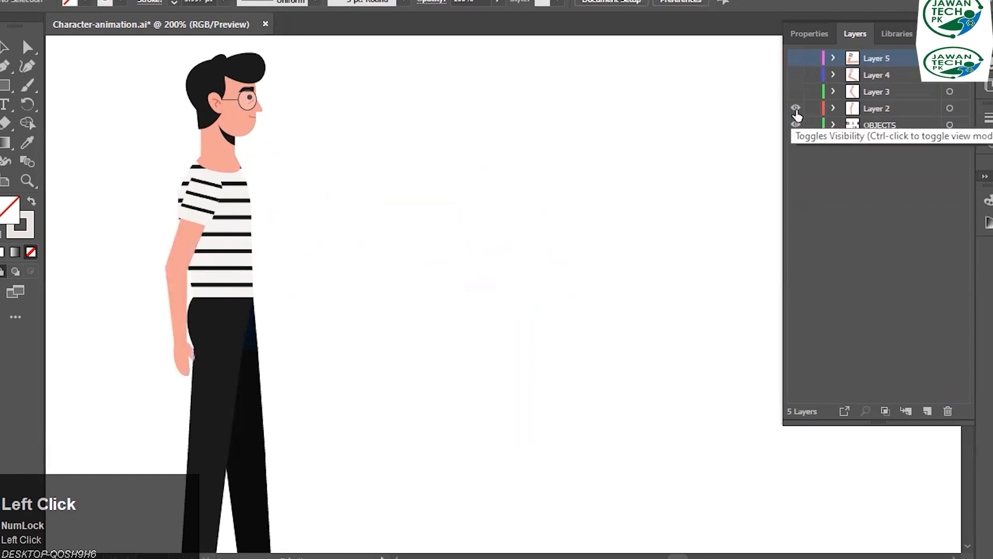
pyautogui.click(796, 108)
pyautogui.click(796, 92)
pyautogui.click(796, 92)
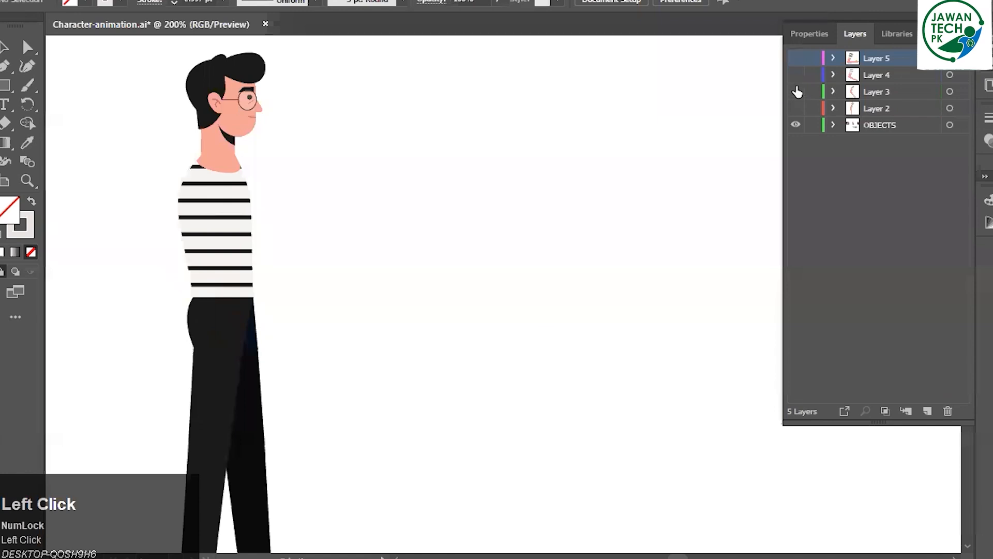
# Show all four arm layers, Layer 2 through Layer 5, and save the document.
pyautogui.click(797, 76)
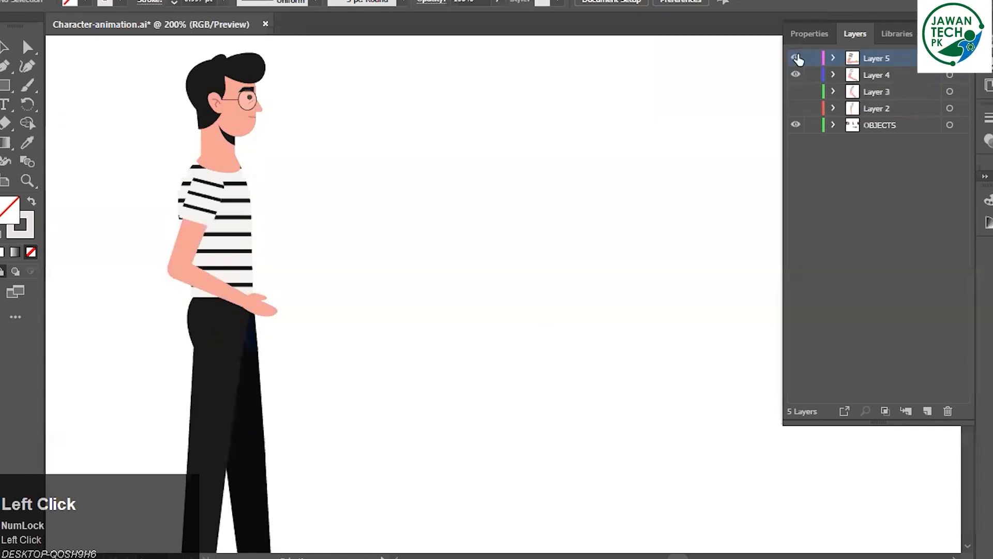
pyautogui.click(796, 58)
pyautogui.click(796, 91)
pyautogui.click(796, 109)
pyautogui.hotkey('ctrl', 's')
# Delete the leftover artwork from the document, keeping only the side-view character with its arm layers.
pyautogui.click(565, 240)
pyautogui.scroll(-3, 565, 228)
pyautogui.press('space')
pyautogui.moveTo(571, 288); pyautogui.dragTo(449, 201)
pyautogui.scroll(-3, 477, 206)
pyautogui.click(575, 194)
pyautogui.press('Delete')
pyautogui.moveTo(600, 262); pyautogui.dragTo(290, 362)
pyautogui.press('Delete')
pyautogui.moveTo(190, 129); pyautogui.dragTo(352, 333)
pyautogui.press('Delete')
pyautogui.click(601, 239)
# Bring the remaining side-view character into view and save the cleaned-up document.
pyautogui.scroll(2, 621, 149)
pyautogui.press('space')
pyautogui.moveTo(428, 227); pyautogui.dragTo(635, 245)
pyautogui.hotkey('ctrl', 's')
# Select the character artwork and resize the artboard to 500 px wide and 500 px high.
pyautogui.moveTo(609, 141); pyautogui.dragTo(271, 370)
pyautogui.click(7, 185)
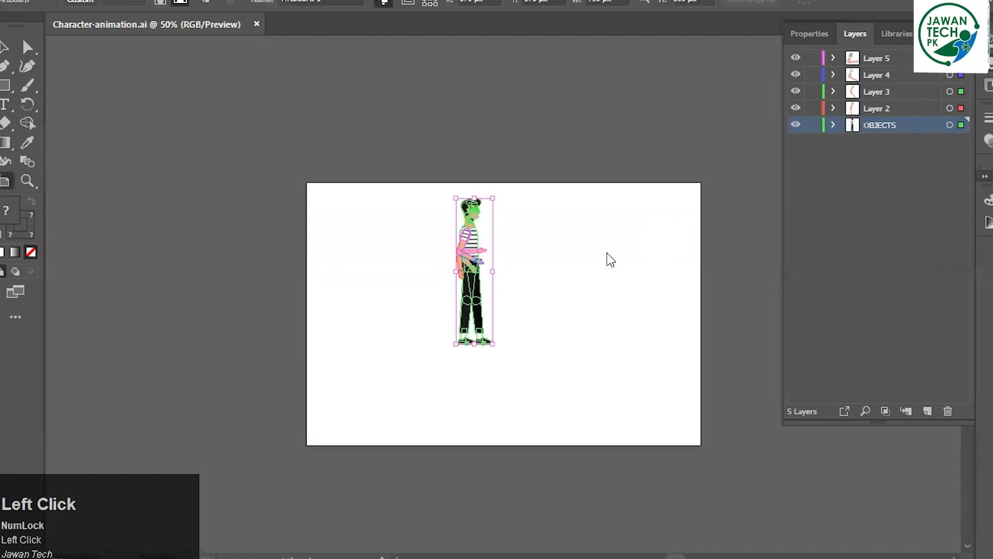
pyautogui.doubleClick(562, 257)
pyautogui.click(470, 107)
pyautogui.write('500')
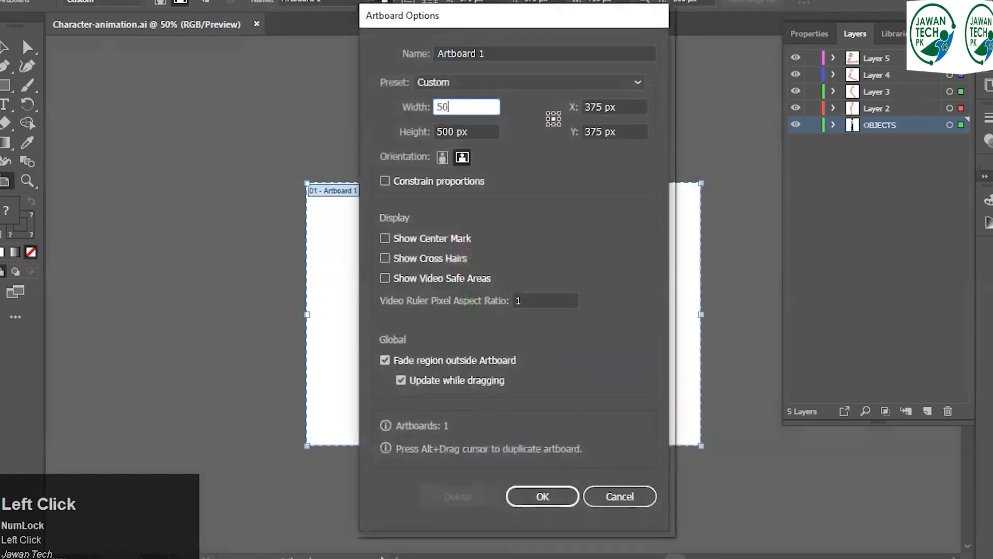
pyautogui.press('Tab')
pyautogui.write('500')
pyautogui.press('Return')
# Centre the whole character with its arm layers on the resized artboard, then save and close the document.
pyautogui.press('v')
pyautogui.moveTo(574, 217); pyautogui.dragTo(342, 471)
pyautogui.moveTo(493, 346); pyautogui.dragTo(503, 384)
pyautogui.moveTo(491, 312); pyautogui.dragTo(519, 351)
pyautogui.click(604, 282)
pyautogui.hotkey('ctrl', 's')
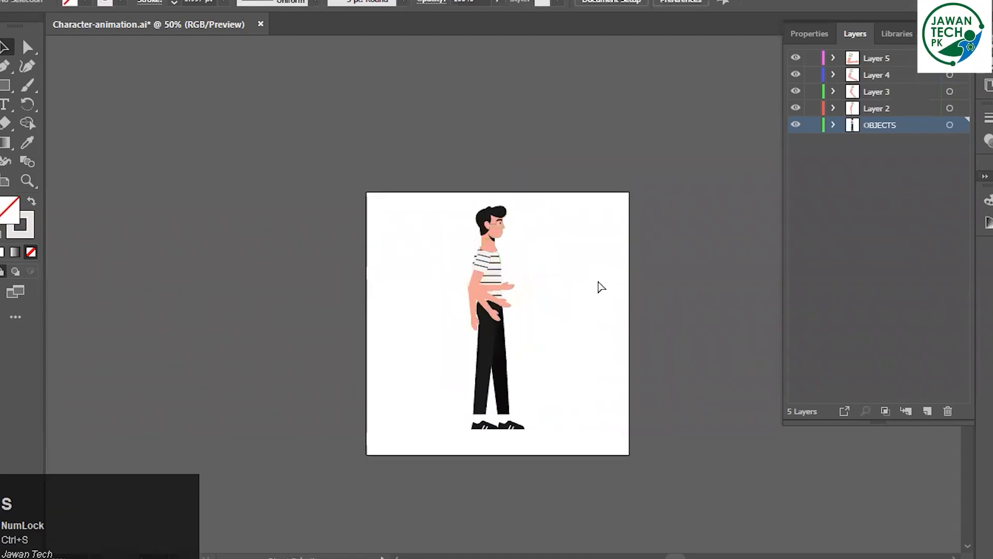
pyautogui.hotkey('ctrl', 'w')
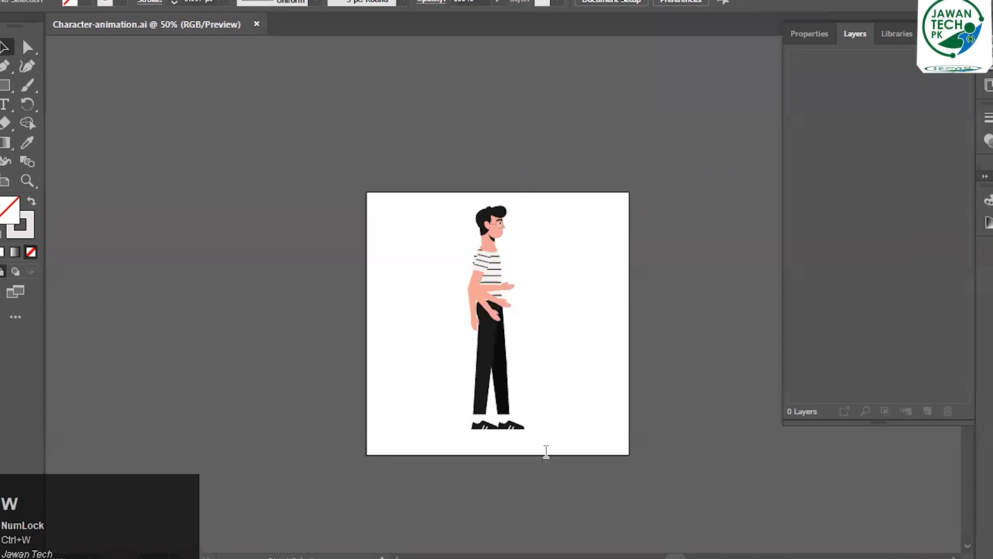
# Switch to After Effects and delete the 3D Camera Tracker effect from the walking man clip.
pyautogui.scroll(-1, 547, 452)
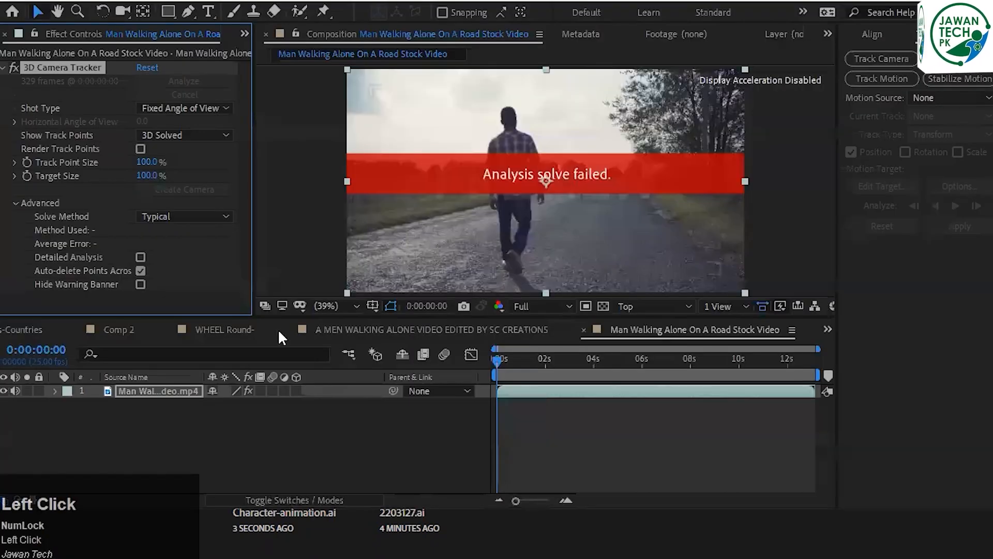
pyautogui.click(546, 166)
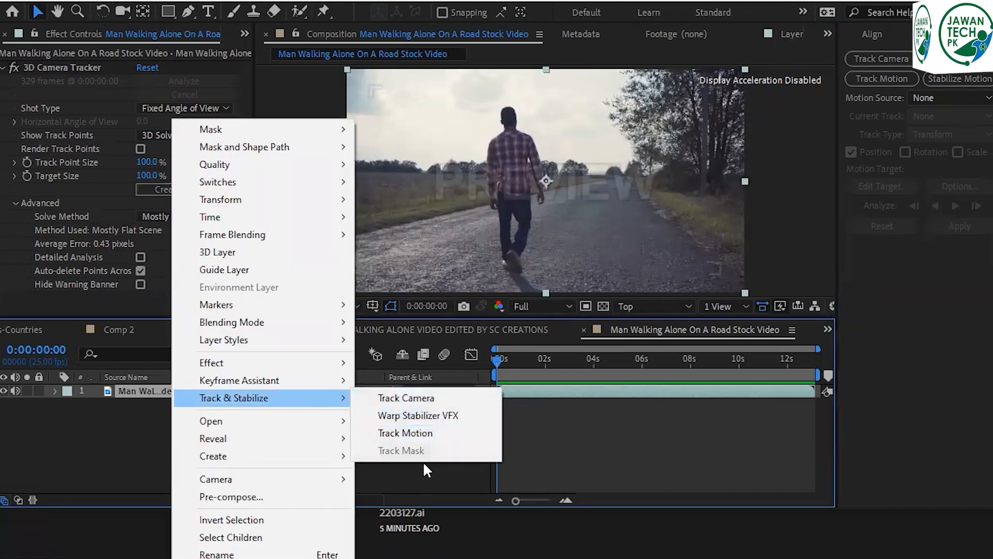
pyautogui.click(424, 461)
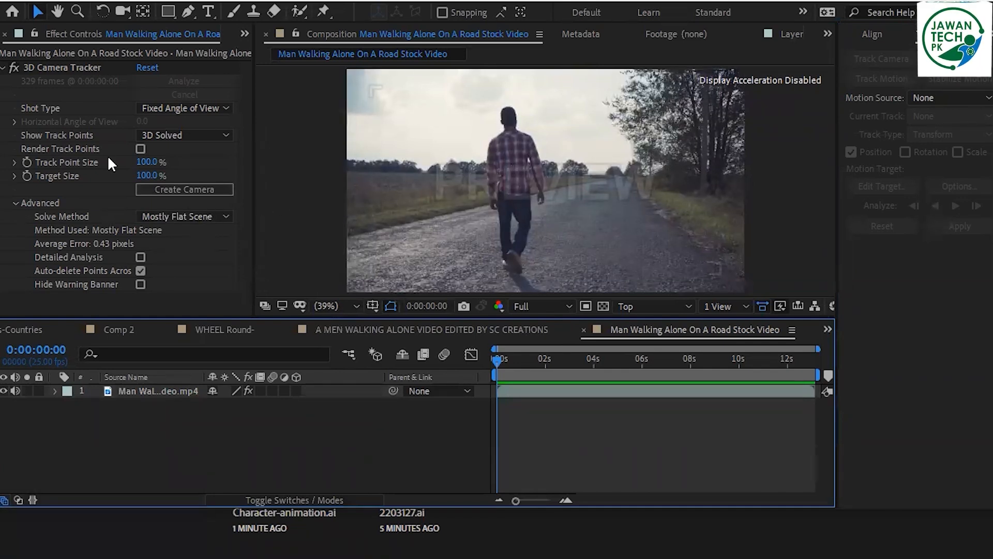
pyautogui.scroll(1, 94, 132)
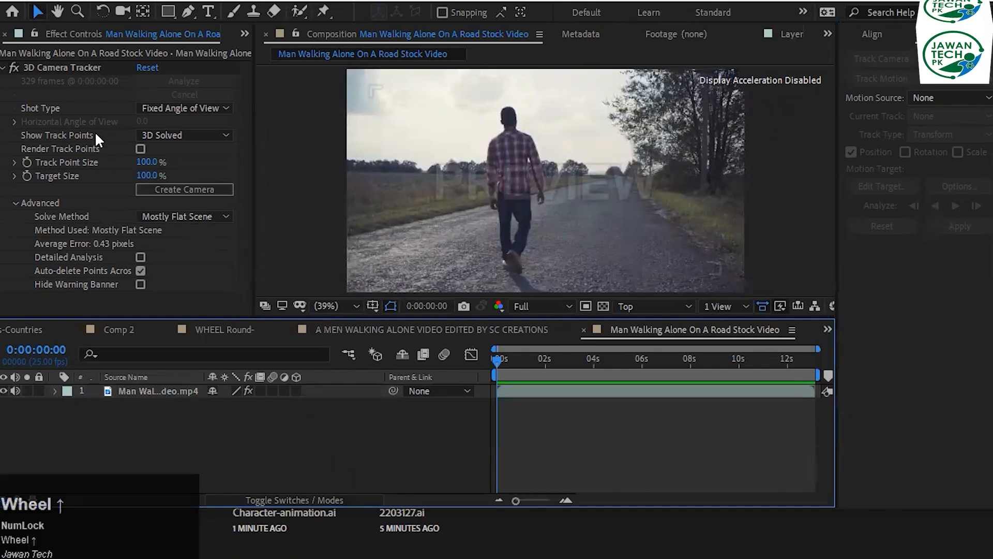
pyautogui.click(3, 68)
pyautogui.click(96, 68)
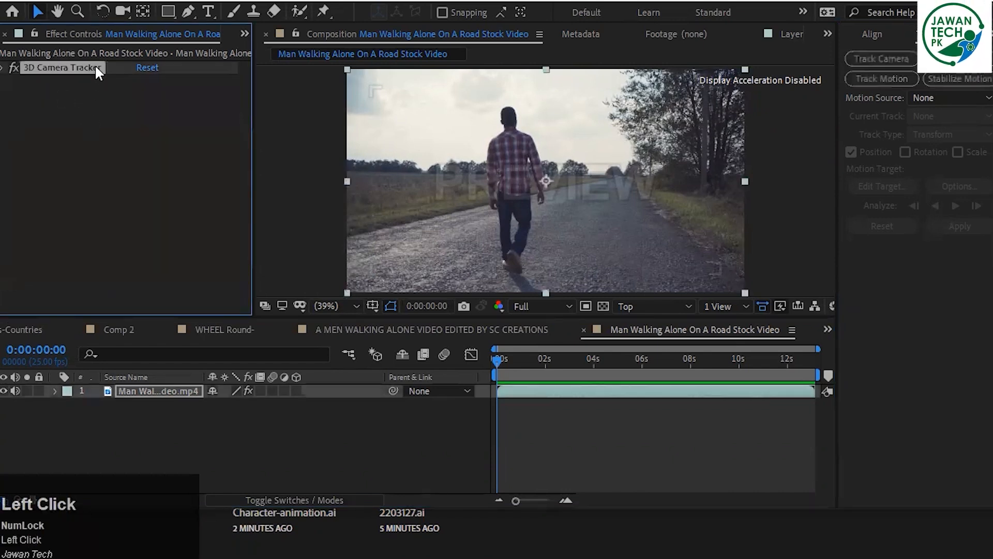
pyautogui.press('Delete')
# Open Comp 2 from the project's list of compositions.
pyautogui.scroll(1, 92, 33)
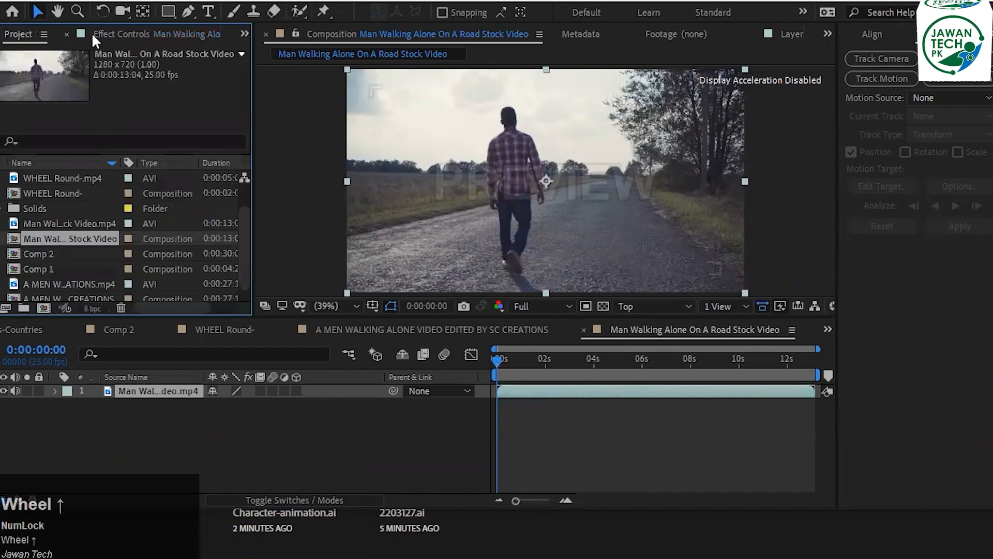
pyautogui.scroll(-1, 75, 188)
pyautogui.click(57, 240)
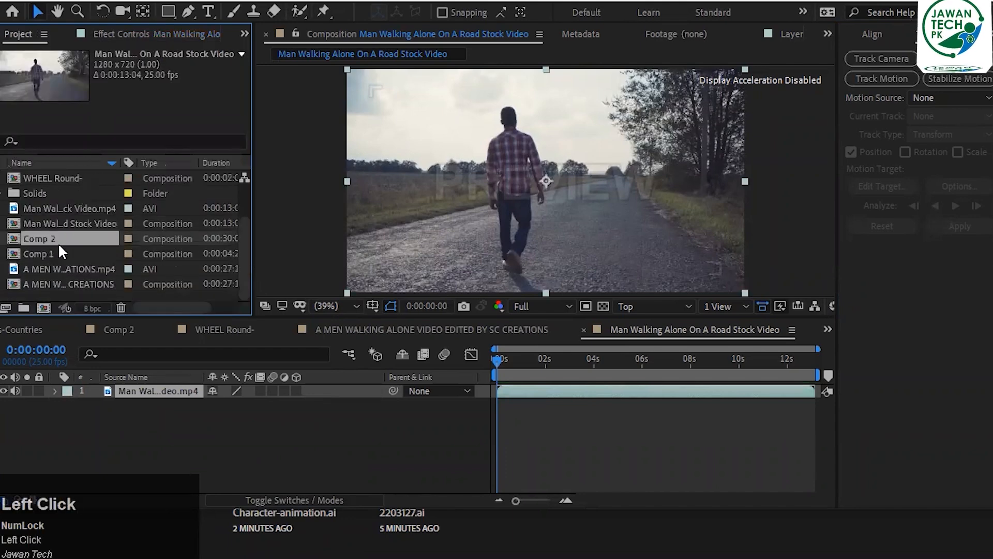
pyautogui.doubleClick(39, 249)
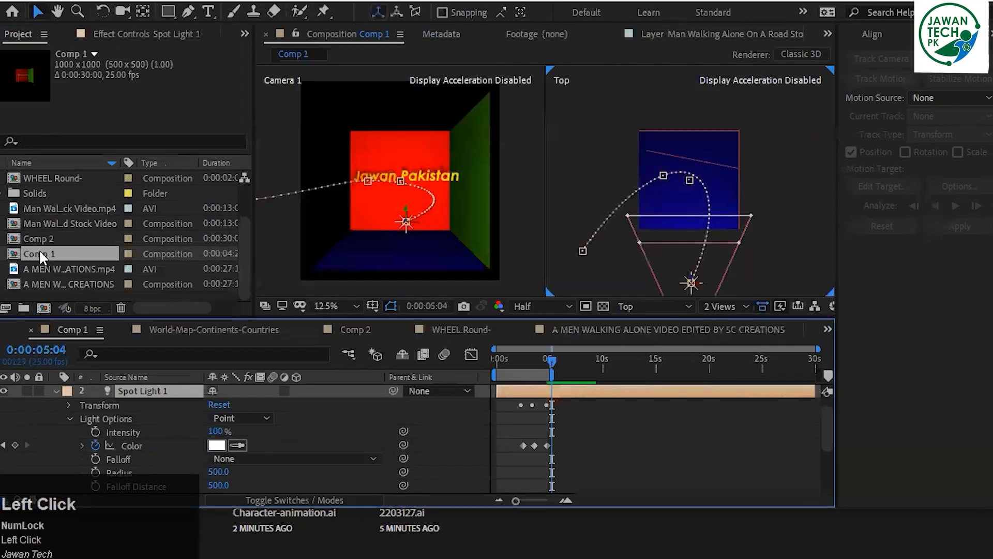
pyautogui.doubleClick(38, 237)
pyautogui.rightClick(20, 236)
pyautogui.click(45, 247)
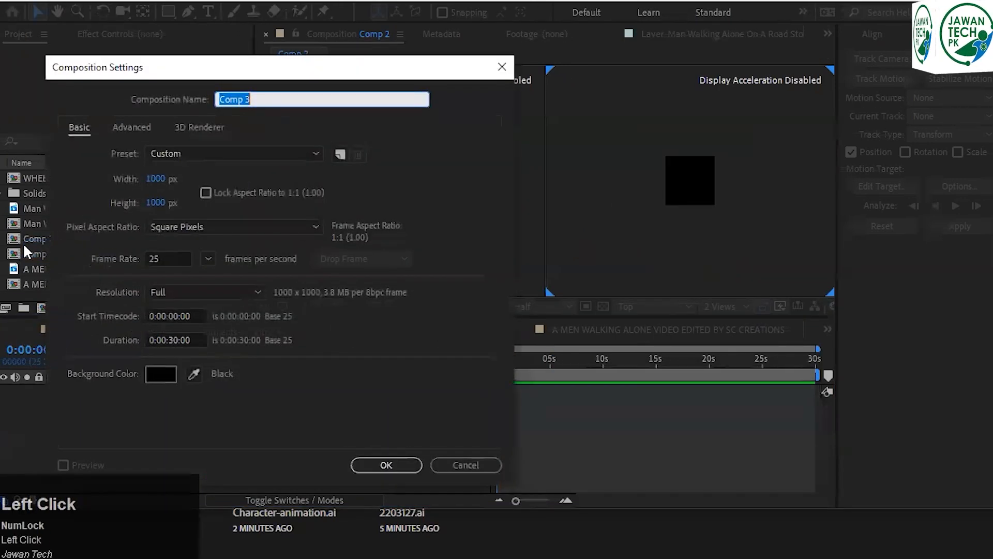
pyautogui.press('Escape')
# Change Comp 2's composition size to 500 px wide and 500 px high.
pyautogui.rightClick(37, 237)
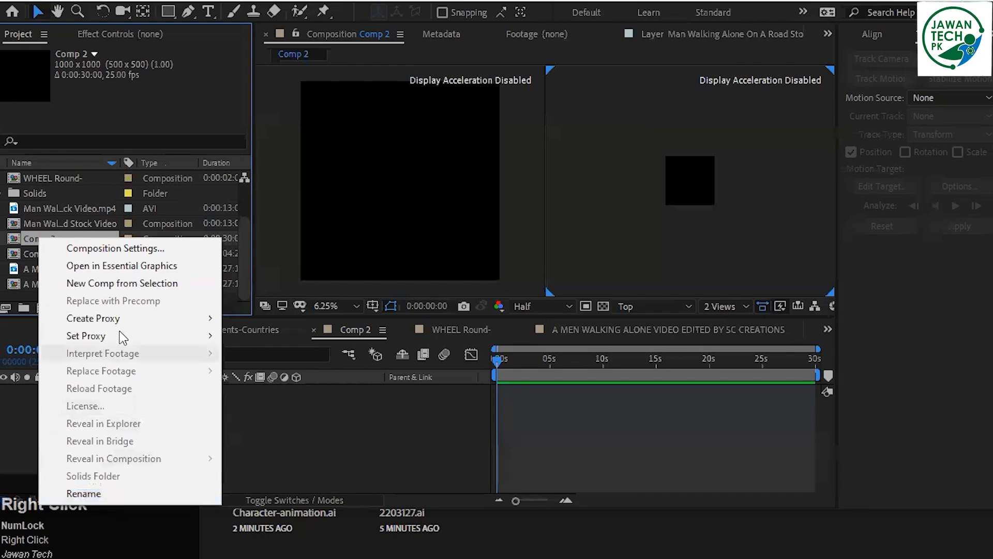
pyautogui.click(123, 247)
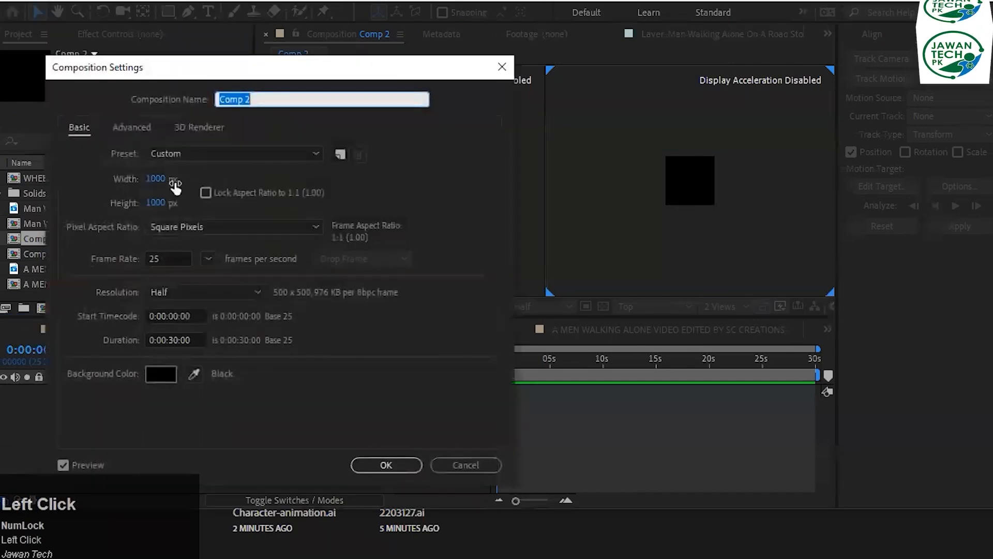
pyautogui.click(175, 181)
pyautogui.write('500')
pyautogui.press('Tab')
pyautogui.write('50')
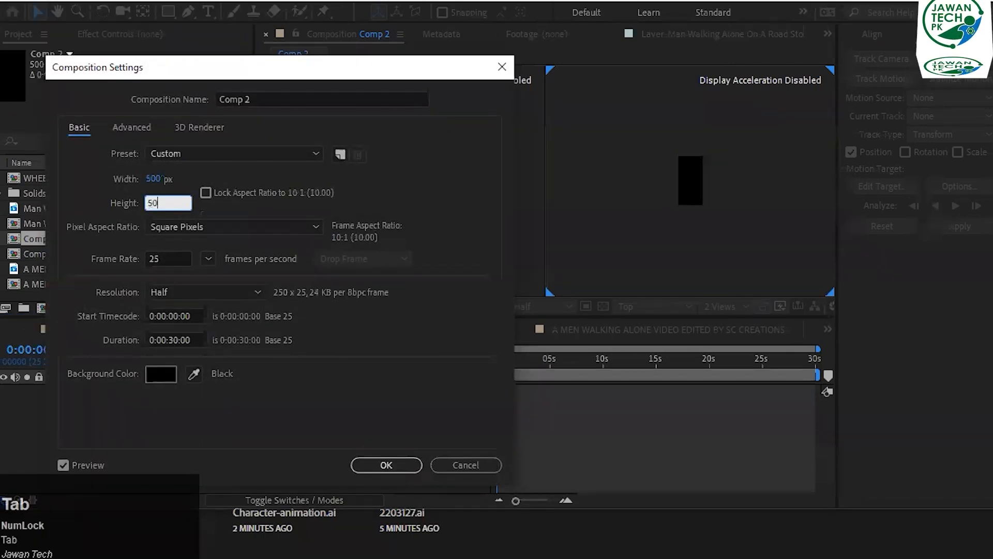
pyautogui.write('0')
pyautogui.click(386, 465)
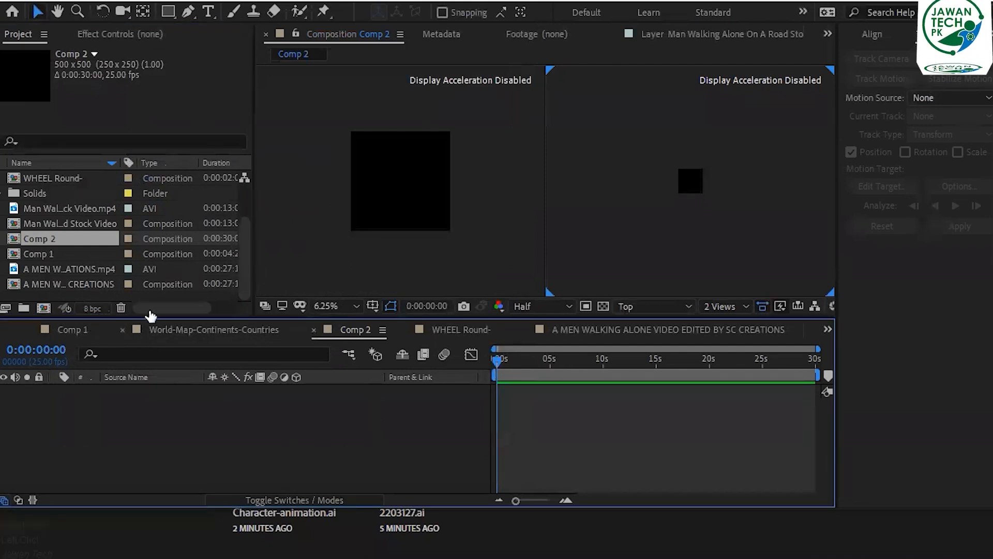
# Import the Character-animation Illustrator file as a Composition, with the Create Composition import option turned off.
pyautogui.hotkey('ctrl', 'i')
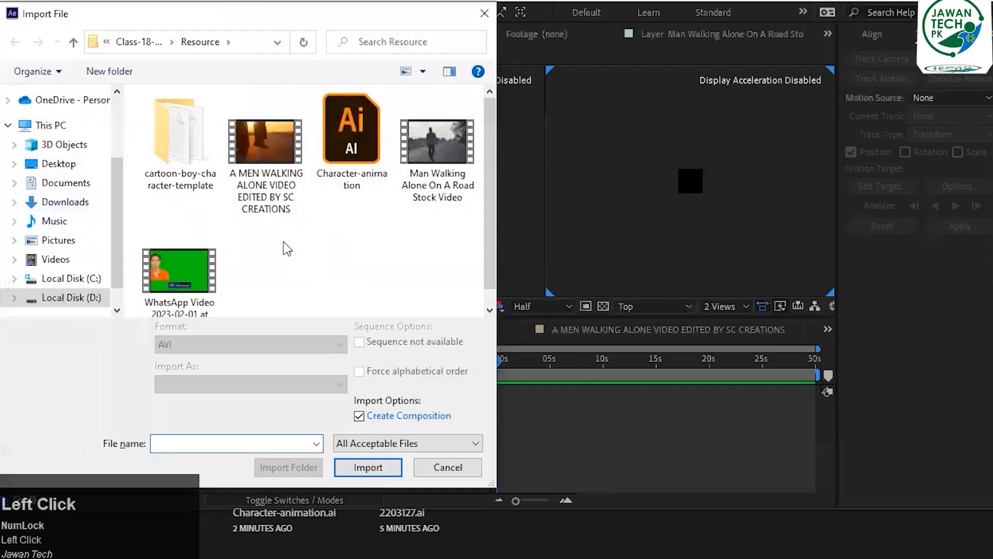
pyautogui.click(351, 137)
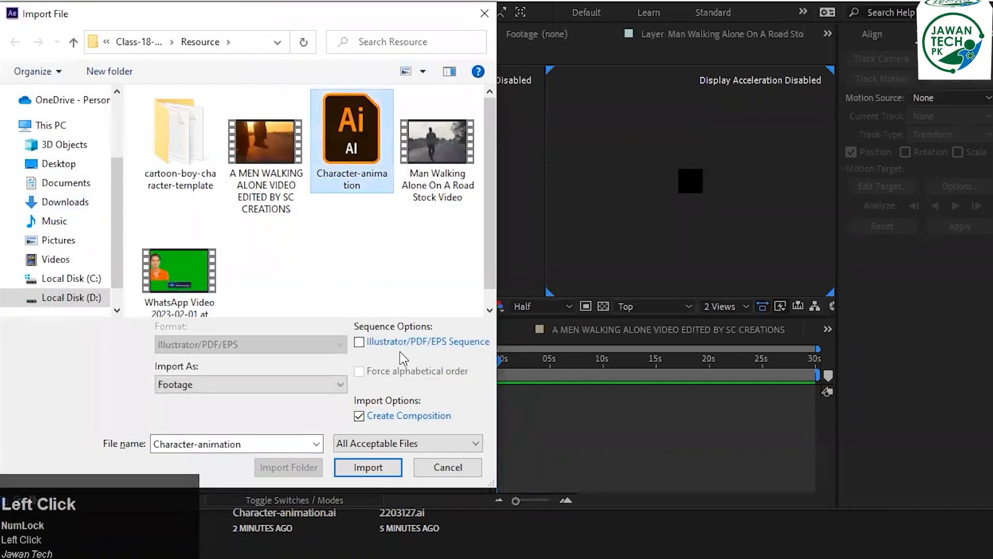
pyautogui.click(413, 422)
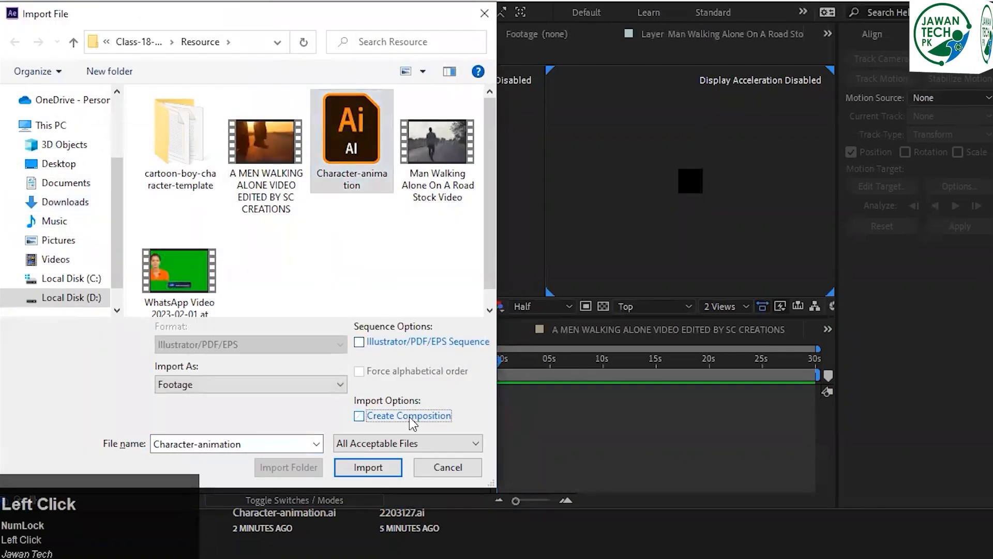
pyautogui.click(310, 384)
pyautogui.click(259, 413)
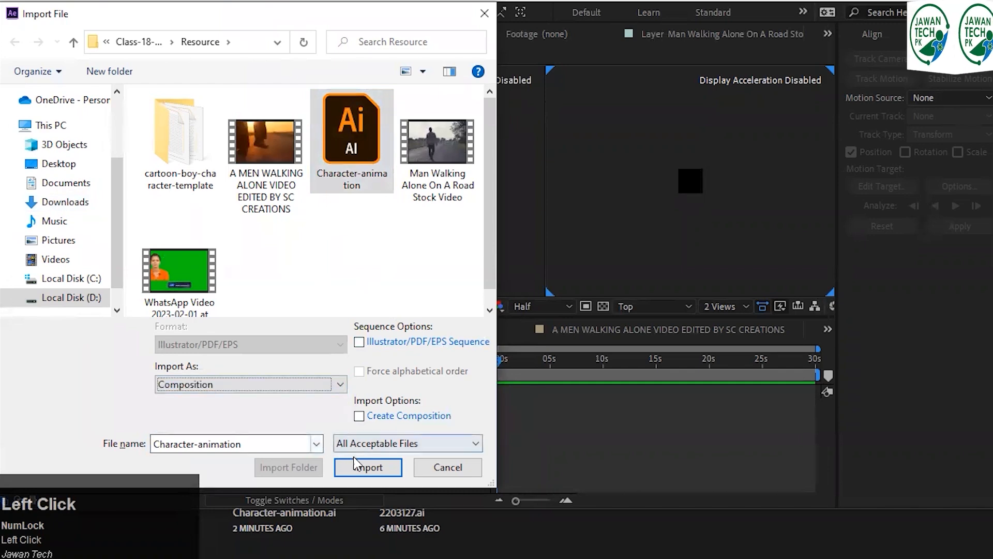
pyautogui.click(368, 467)
# Open the imported Character-animation composition and show it in a single view with Fit magnification.
pyautogui.scroll(-2, 62, 276)
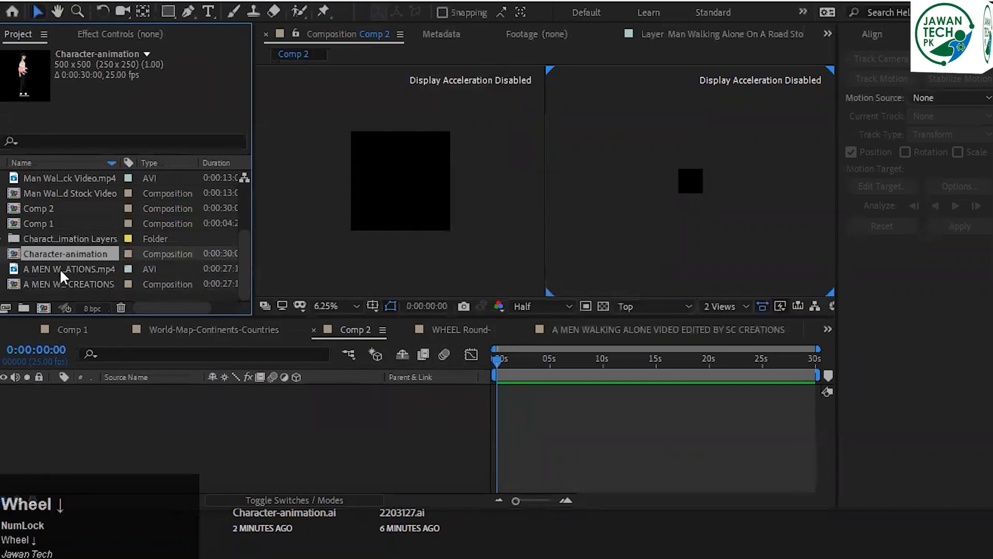
pyautogui.doubleClick(18, 254)
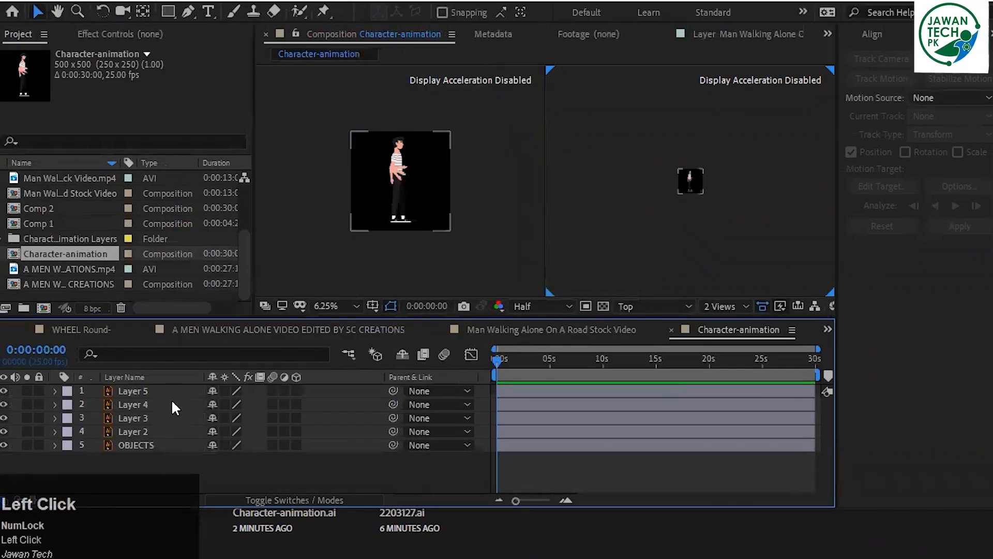
pyautogui.scroll(2, 394, 190)
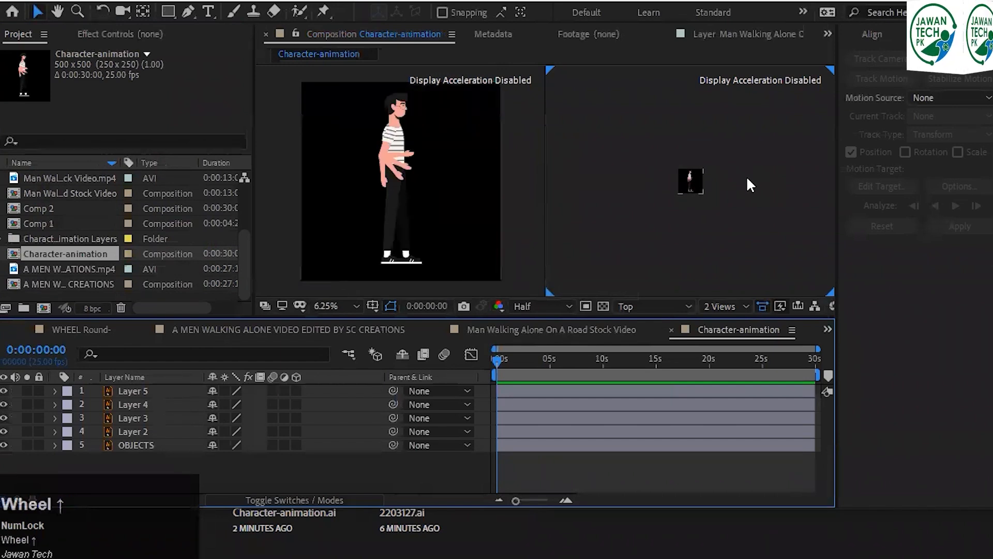
pyautogui.scroll(4, 712, 187)
pyautogui.click(730, 307)
pyautogui.click(724, 322)
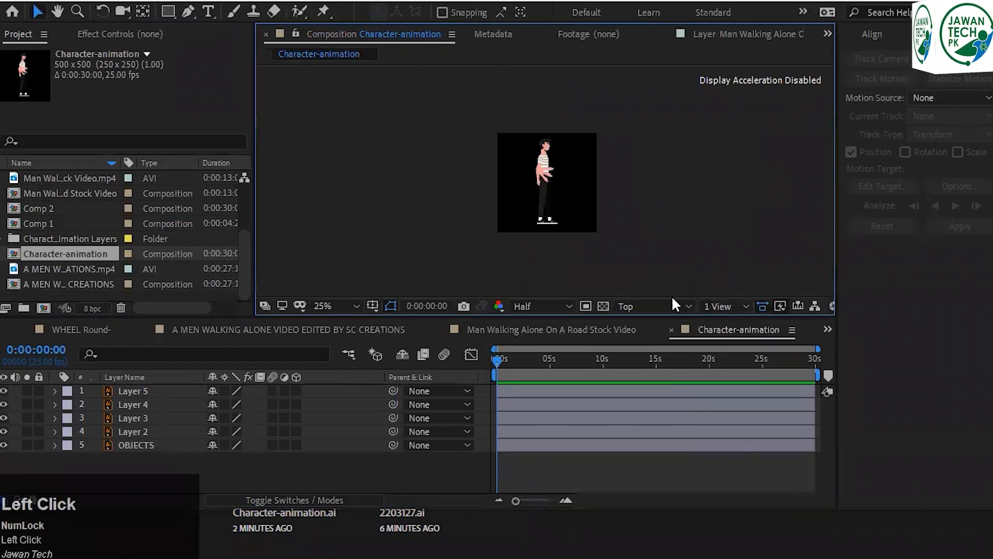
pyautogui.scroll(2, 536, 163)
pyautogui.click(343, 305)
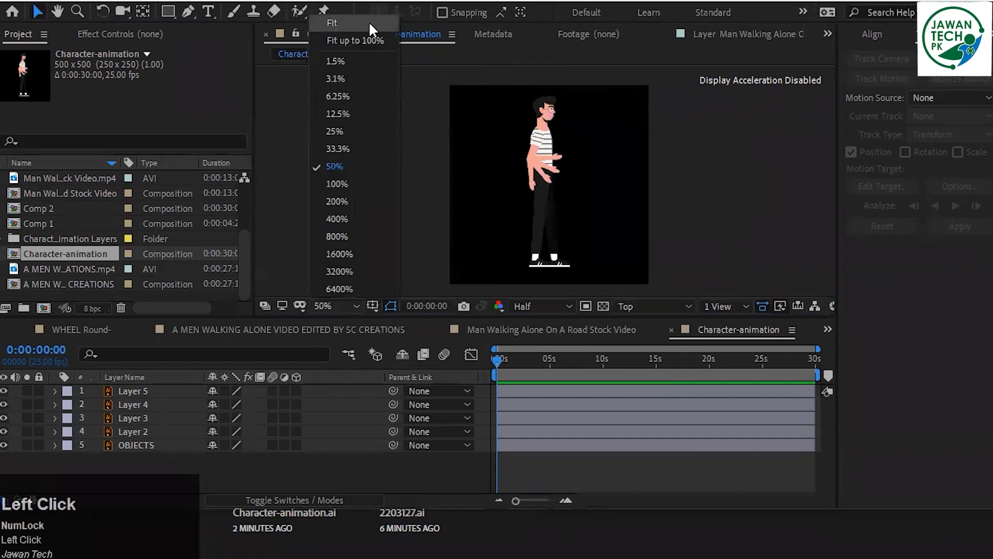
pyautogui.click(368, 21)
# Enlarge the preview area, magnify the character to 100% and set the preview resolution to Full.
pyautogui.moveTo(254, 315); pyautogui.dragTo(260, 340)
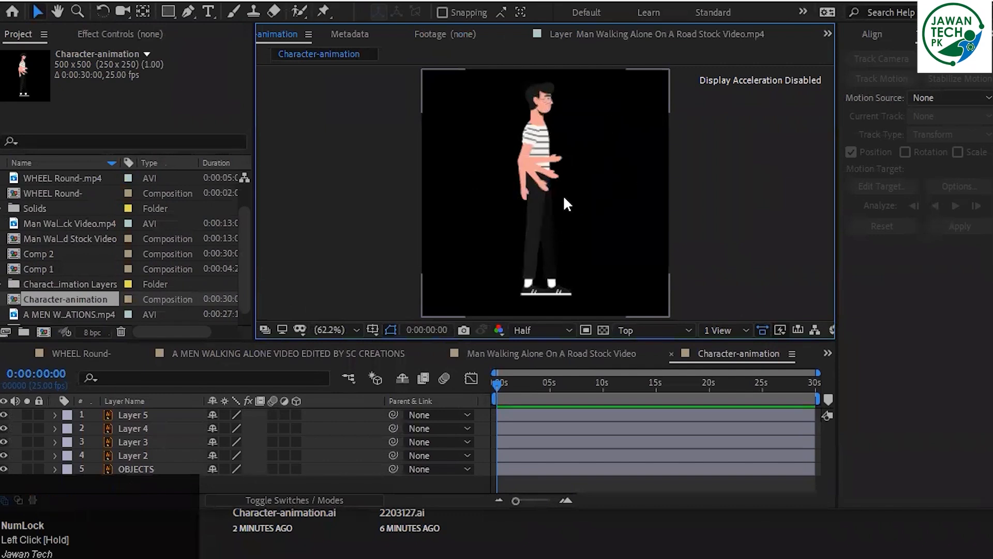
pyautogui.scroll(3, 564, 151)
pyautogui.scroll(-2, 567, 129)
pyautogui.press('space')
pyautogui.moveTo(589, 208); pyautogui.dragTo(559, 311)
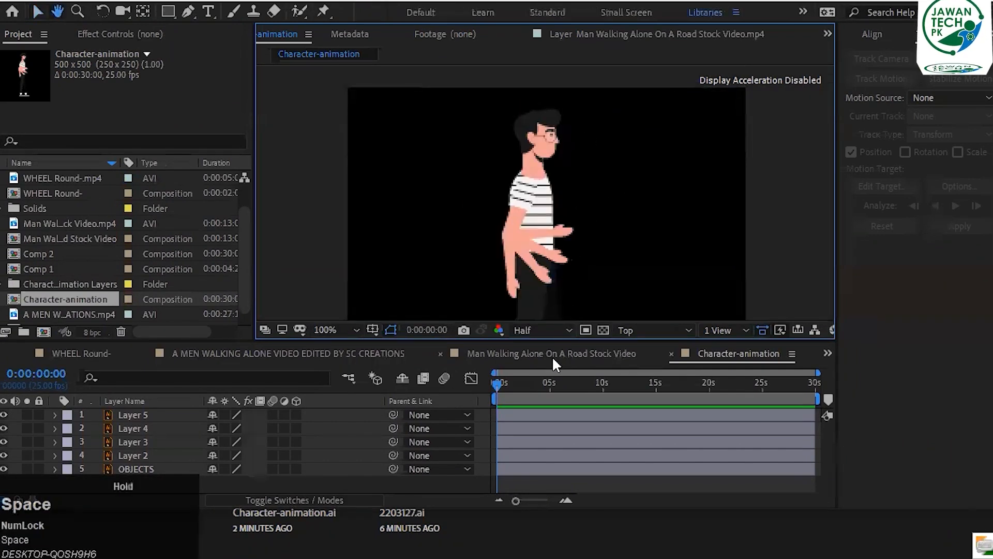
pyautogui.click(533, 329)
pyautogui.click(539, 359)
pyautogui.press('space')
pyautogui.moveTo(612, 187); pyautogui.dragTo(613, 176)
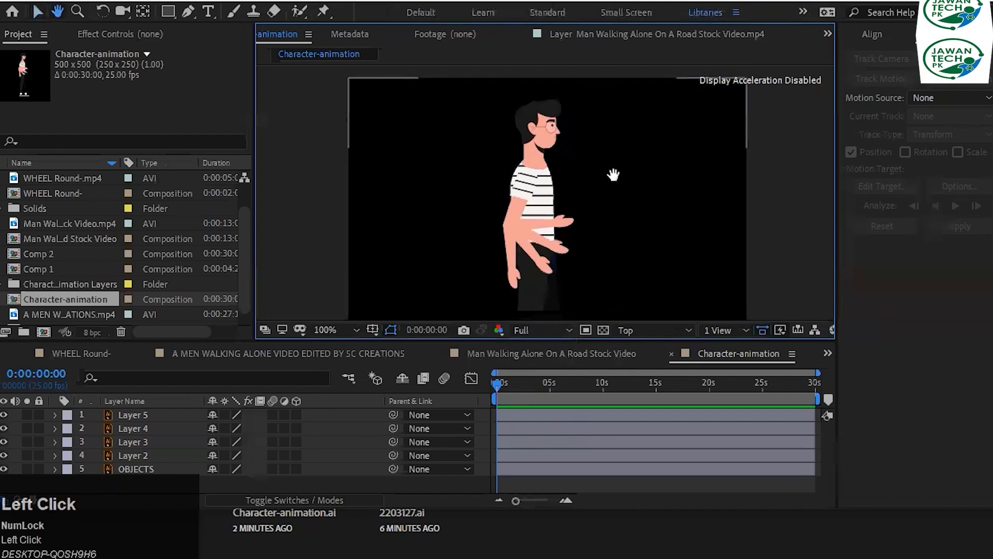
# Toggle the layers' visibility to check them, then reveal the Opacity property of all five layers in an enlarged timeline.
pyautogui.moveTo(4, 455); pyautogui.dragTo(2, 413)
pyautogui.moveTo(3, 469); pyautogui.dragTo(3, 414)
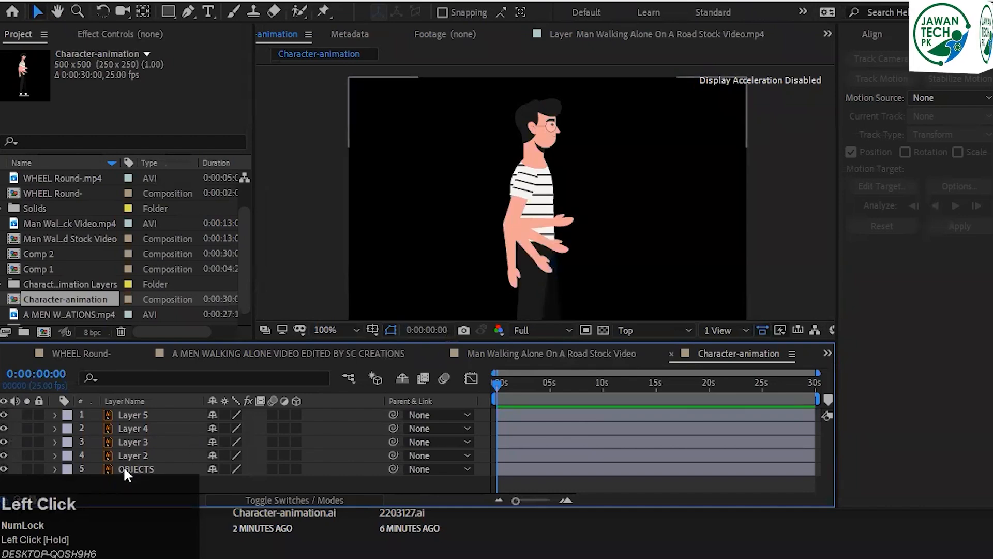
pyautogui.click(125, 469)
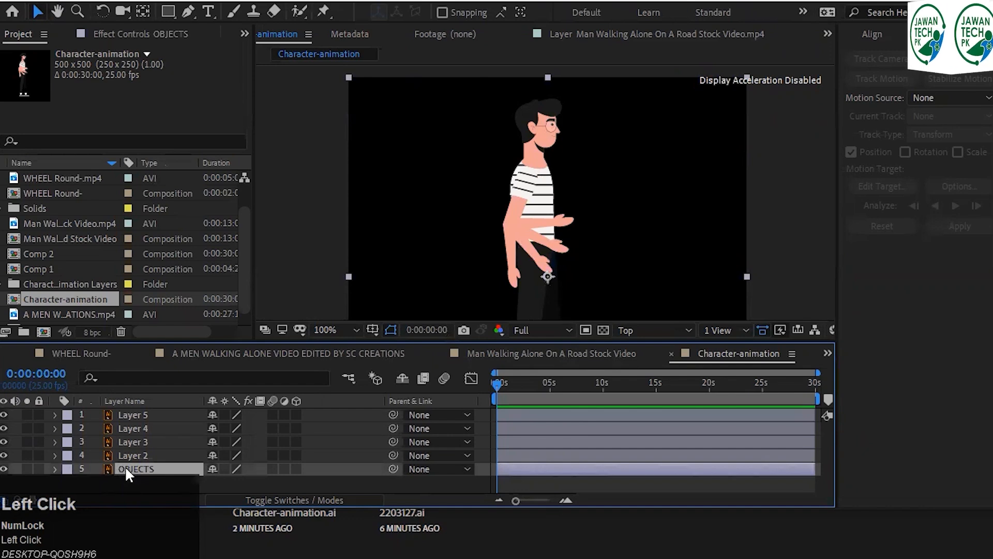
pyautogui.keyDown('shift'); pyautogui.click(154, 415); pyautogui.keyUp('shift')
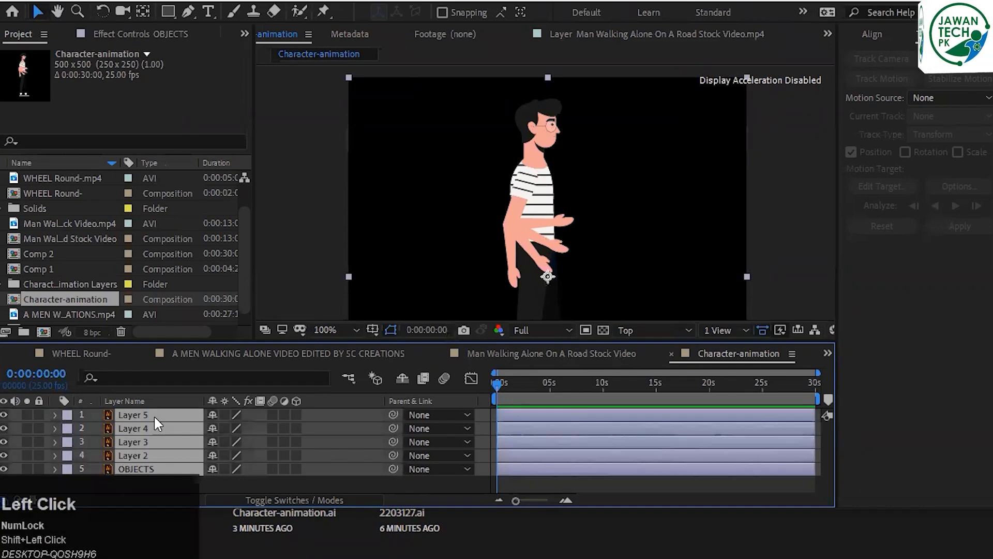
pyautogui.press('t')
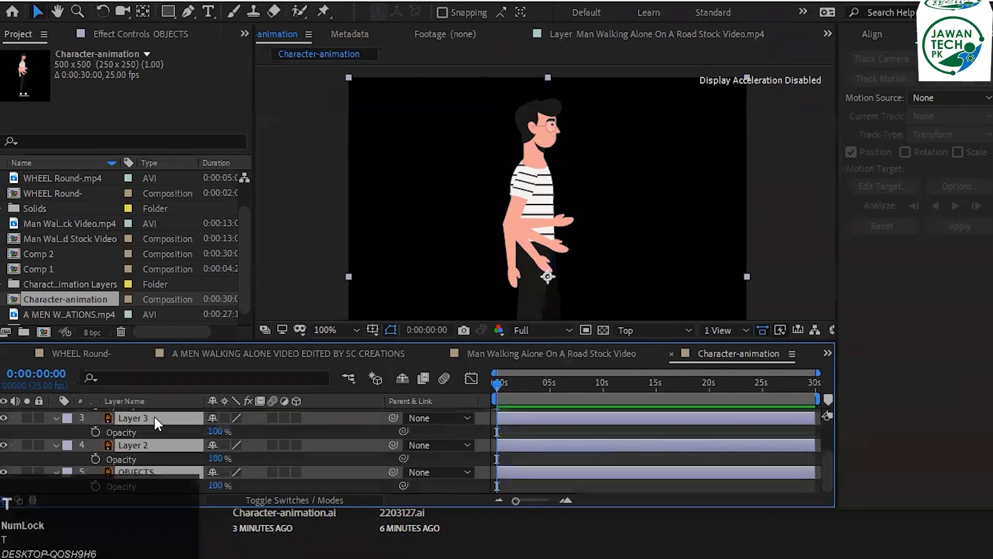
pyautogui.moveTo(252, 339); pyautogui.dragTo(265, 290)
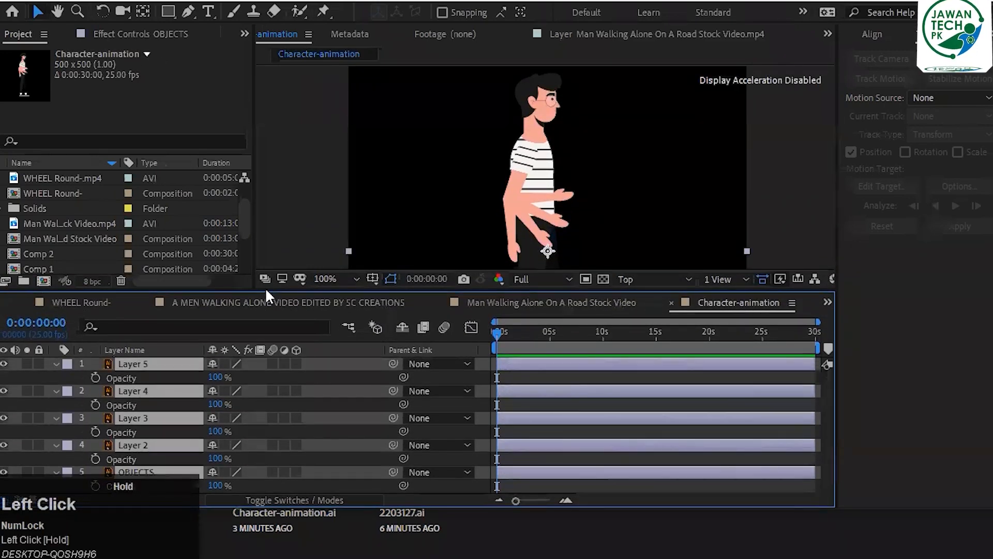
# Lock the OBJECTS layer, leaving all the layers visible.
pyautogui.click(5, 472)
pyautogui.click(38, 466)
pyautogui.moveTo(4, 472); pyautogui.dragTo(5, 364)
pyautogui.click(41, 470)
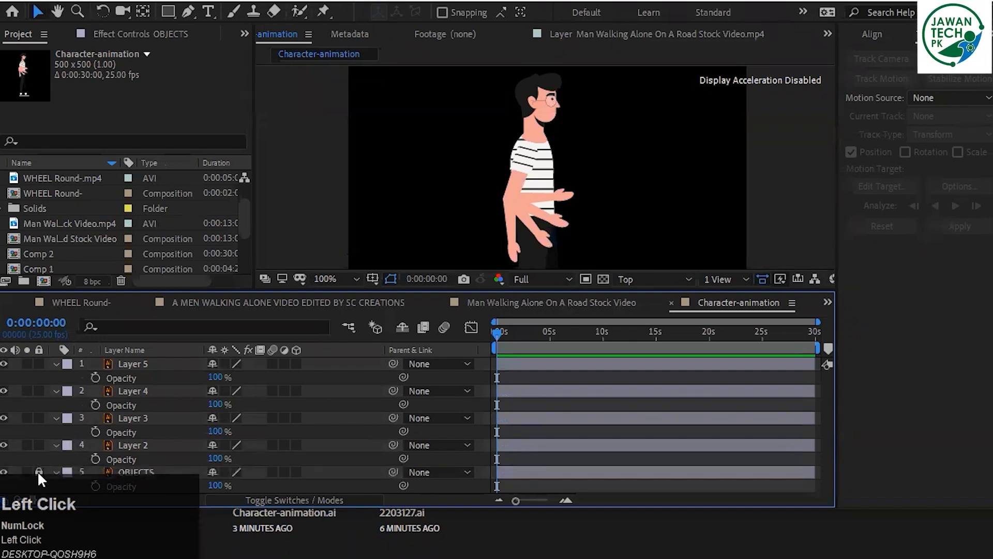
# Check Layer 2 by toggling its visibility, then hide Layers 3, 4 and 5 so only Layer 2 and OBJECTS show.
pyautogui.click(130, 446)
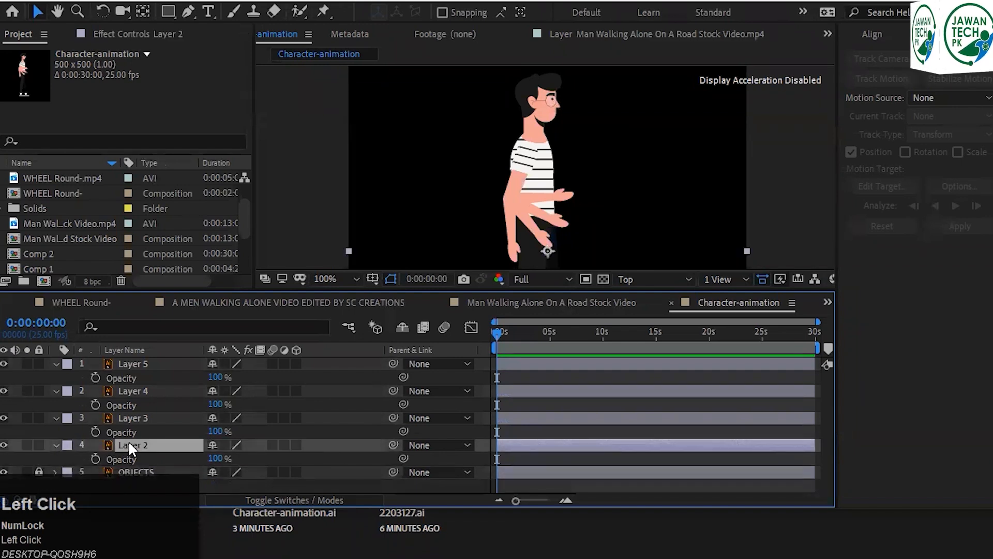
pyautogui.click(4, 446)
pyautogui.click(4, 446)
pyautogui.click(4, 446)
pyautogui.click(4, 446)
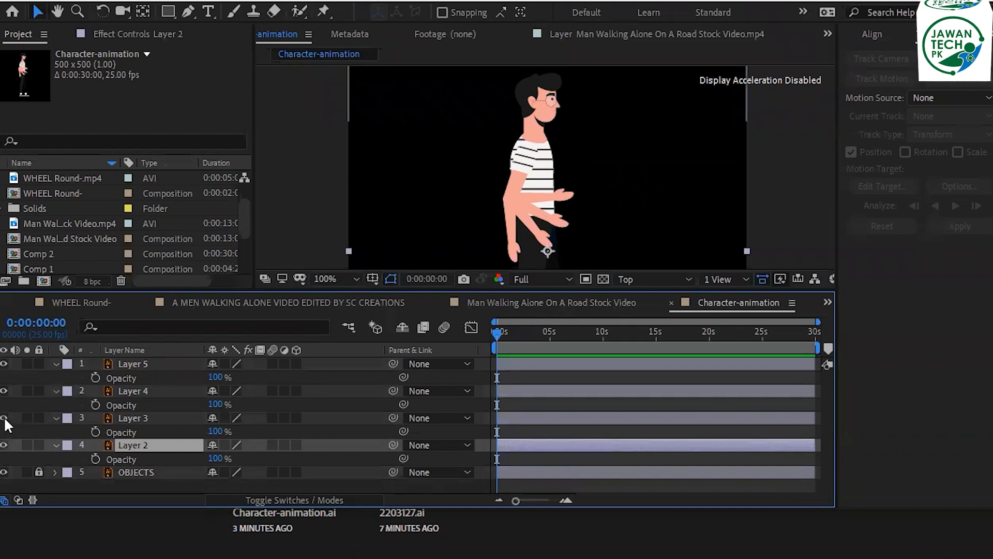
pyautogui.moveTo(4, 418); pyautogui.dragTo(4, 363)
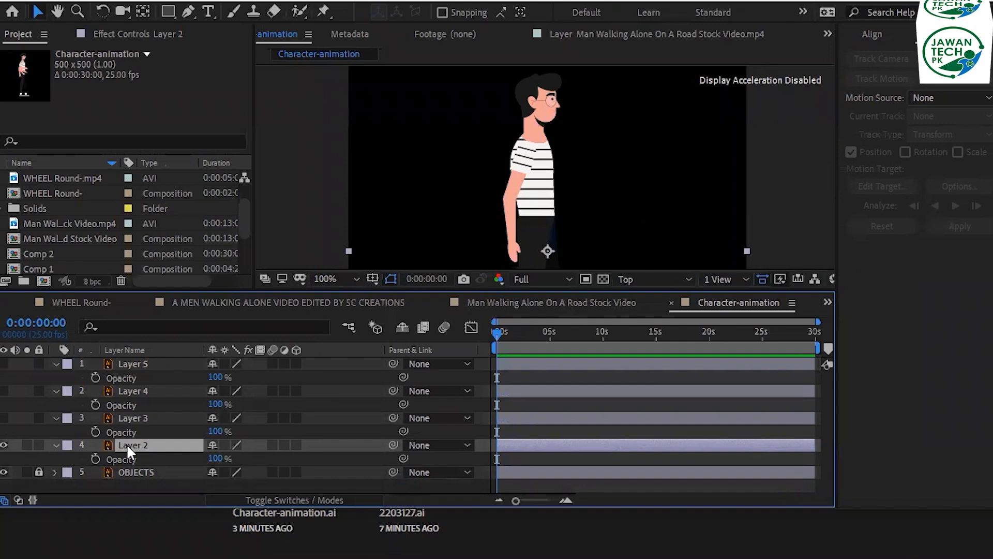
# Reveal Layer 2's Anchor Point property and move its anchor point onto the shoulder, at about 224, 121.
pyautogui.hotkey('shift', 'a')
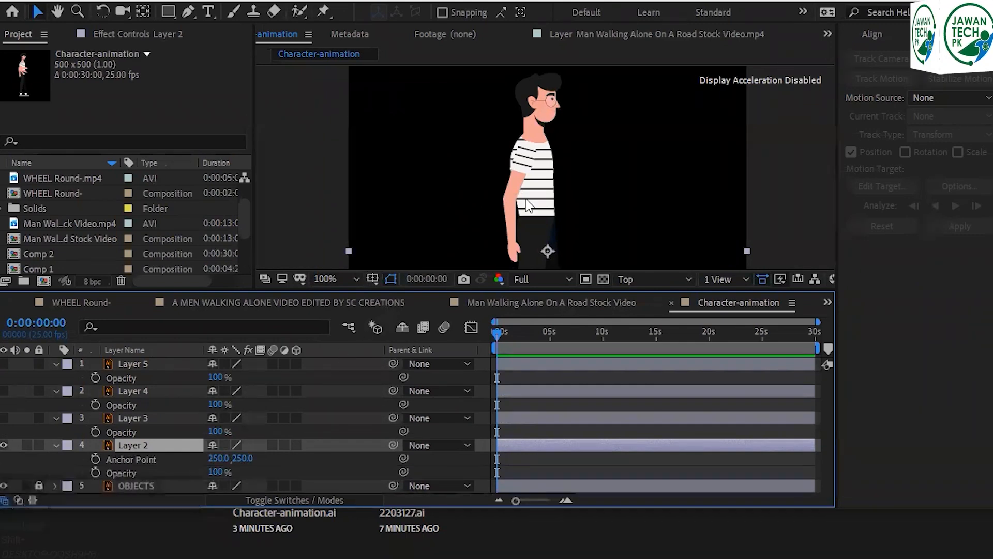
pyautogui.click(546, 251)
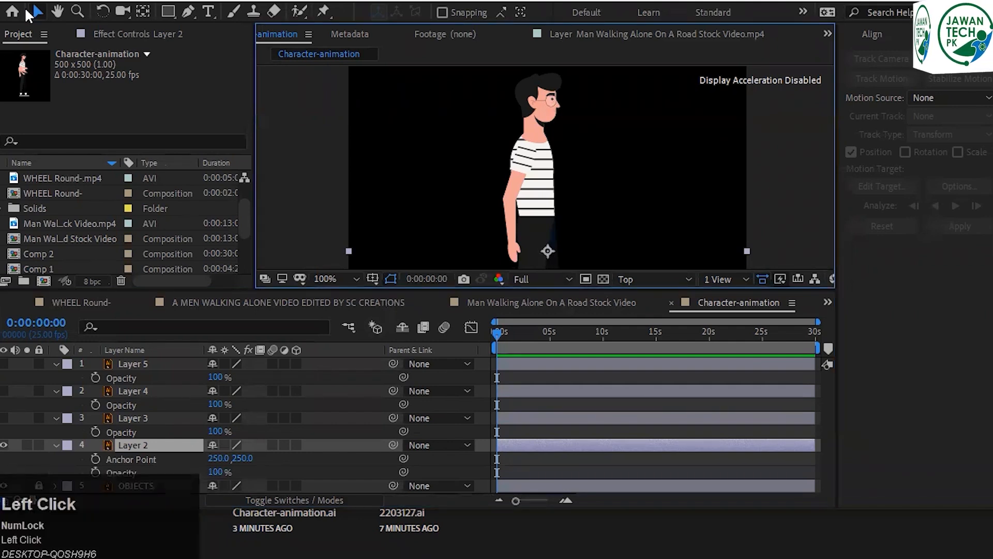
pyautogui.click(143, 11)
pyautogui.moveTo(542, 240); pyautogui.dragTo(527, 149)
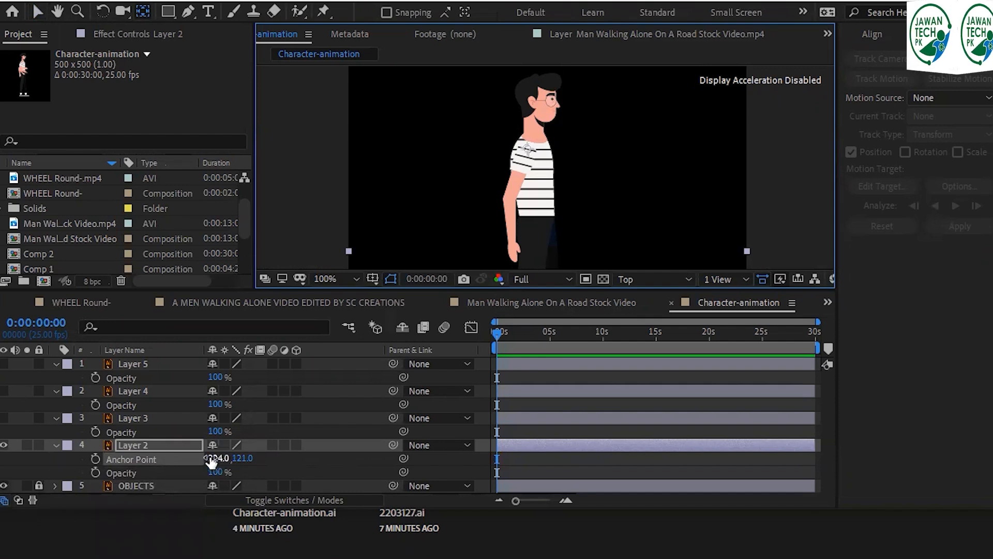
# Show Layer 3 and reveal its Anchor Point property.
pyautogui.click(132, 418)
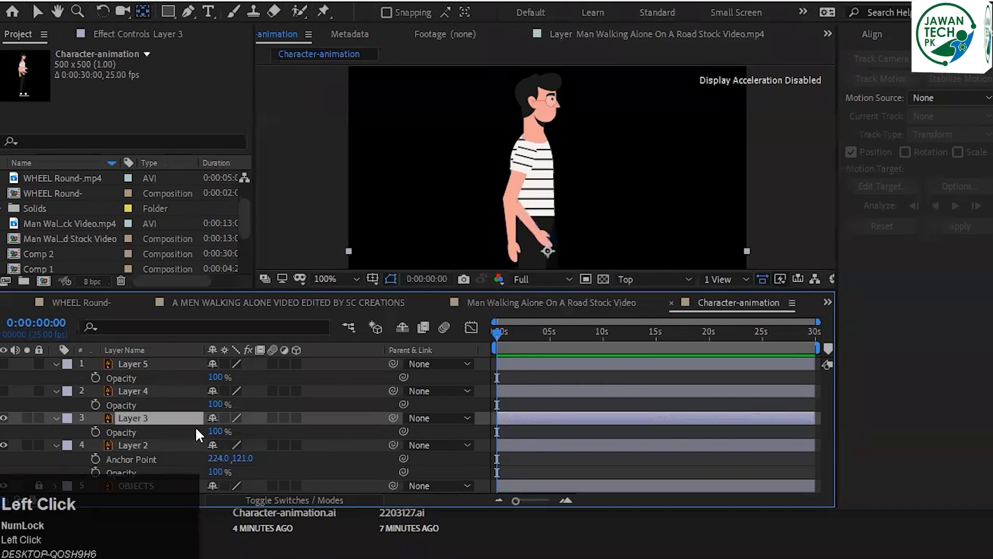
pyautogui.hotkey('shift', 'a')
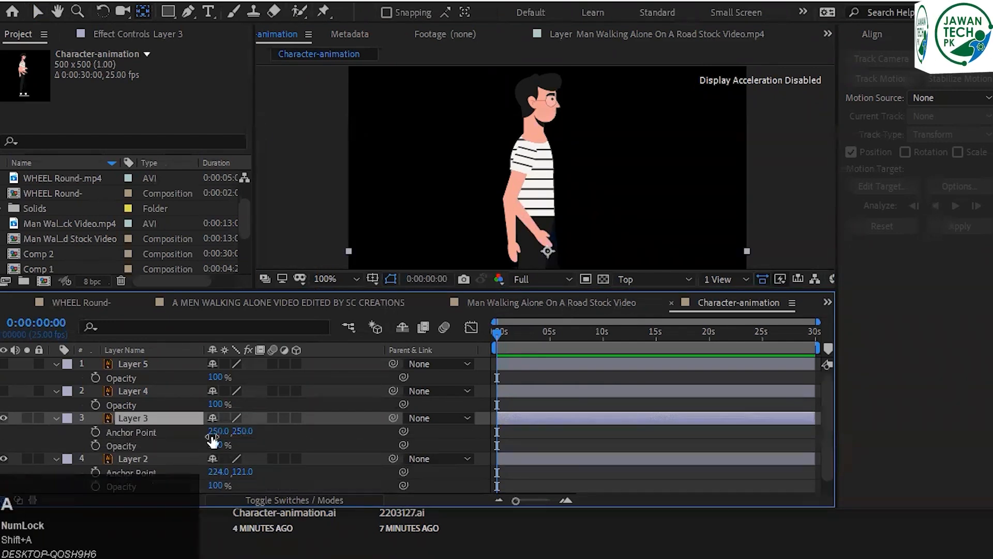
# Try to set Layer 3's Anchor Point values to 224, 121, and undo the change.
pyautogui.click(220, 431)
pyautogui.write('224')
pyautogui.press('Tab')
pyautogui.write('12')
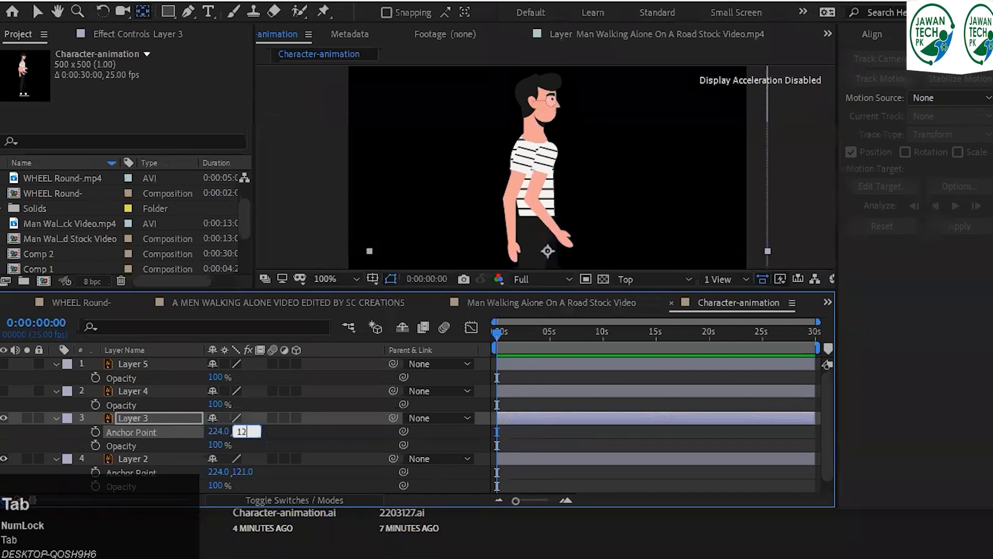
pyautogui.write('1')
pyautogui.click(543, 430)
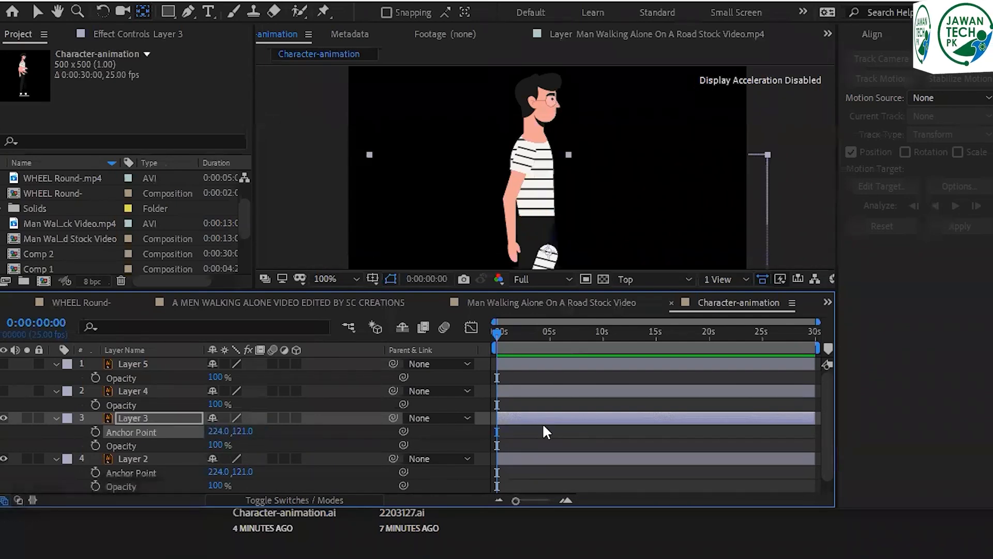
pyautogui.click(545, 161)
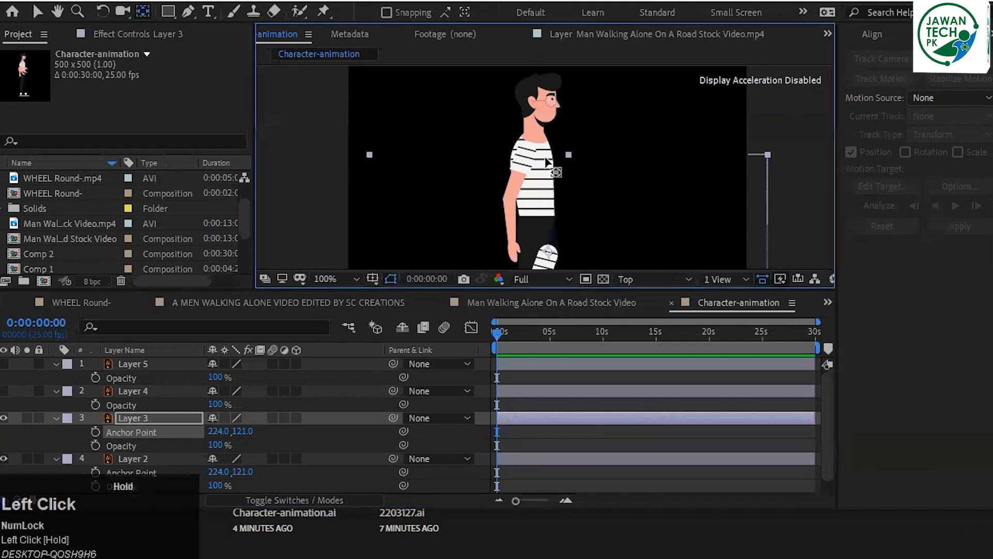
pyautogui.hotkey('ctrl', 'z')
pyautogui.hotkey('ctrl', 'z')
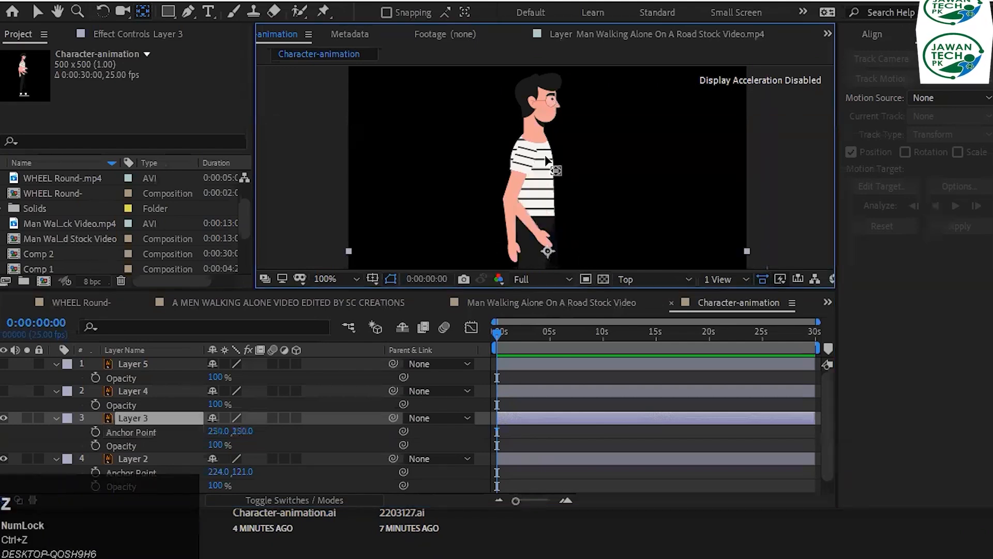
# Show Layers 4 and 5, and move the anchor points of Layers 3 and 4 onto the shoulder, at about 224, 123 and 223, 122.
pyautogui.moveTo(548, 250); pyautogui.dragTo(527, 150)
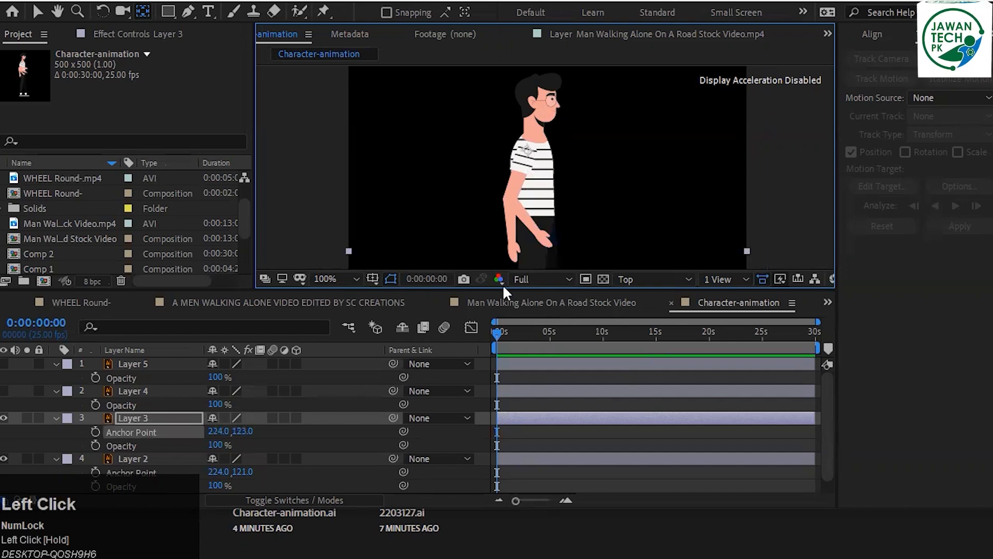
pyautogui.click(146, 391)
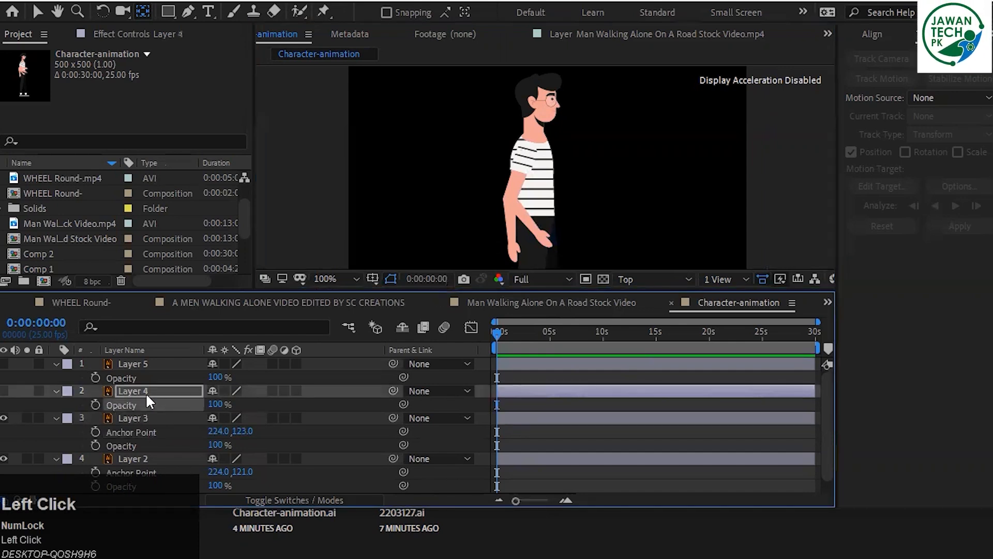
pyautogui.click(4, 391)
pyautogui.click(3, 364)
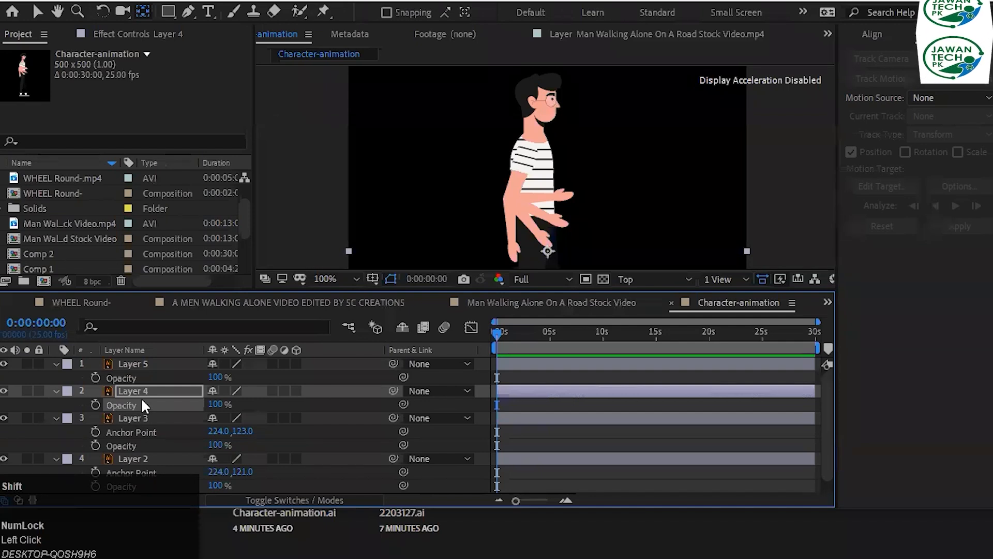
pyautogui.hotkey('shift', 'a')
pyautogui.moveTo(547, 251); pyautogui.dragTo(527, 150)
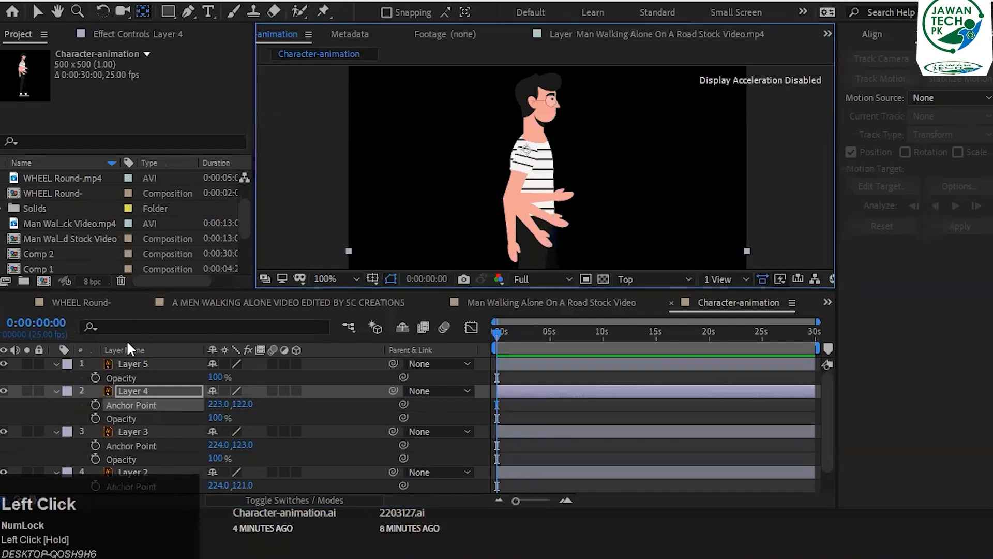
# Reveal Layer 5's Anchor Point property and move its anchor point onto the shoulder, at about 220, 123.
pyautogui.click(129, 364)
pyautogui.hotkey('shift', 'a')
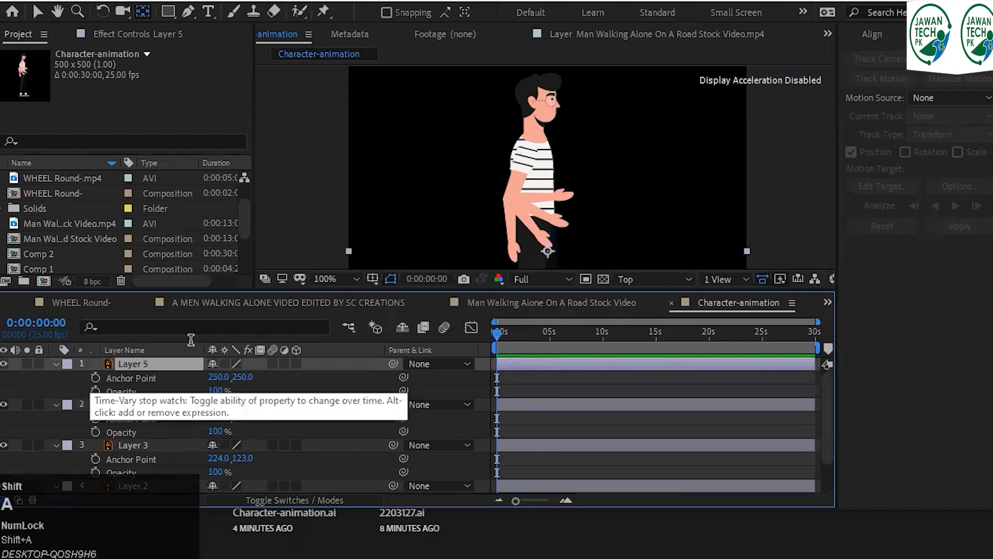
pyautogui.moveTo(538, 252); pyautogui.dragTo(525, 155)
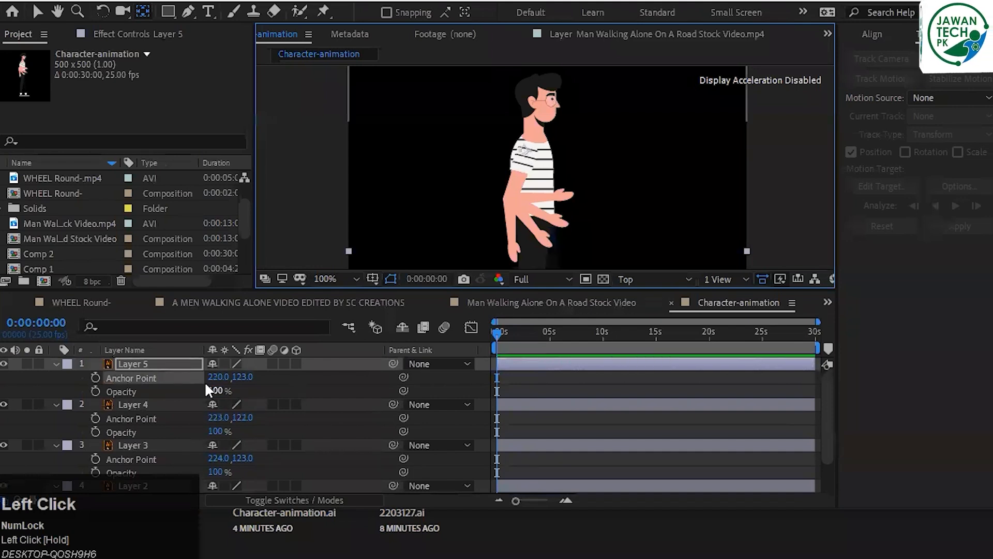
# Hide Layers 3, 4 and 5 again, leaving Layer 2's arm and OBJECTS visible.
pyautogui.moveTo(3, 364); pyautogui.dragTo(4, 446)
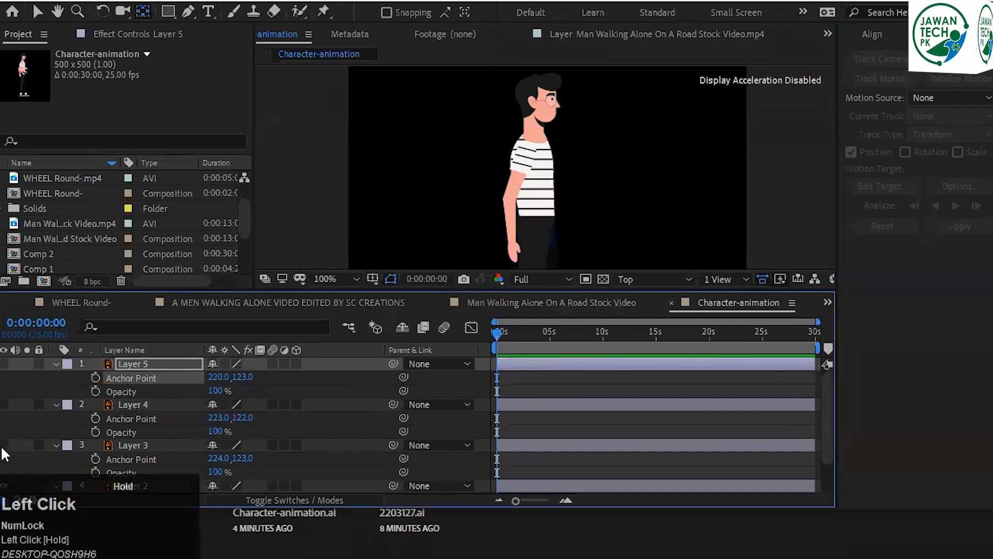
pyautogui.scroll(-1, 153, 430)
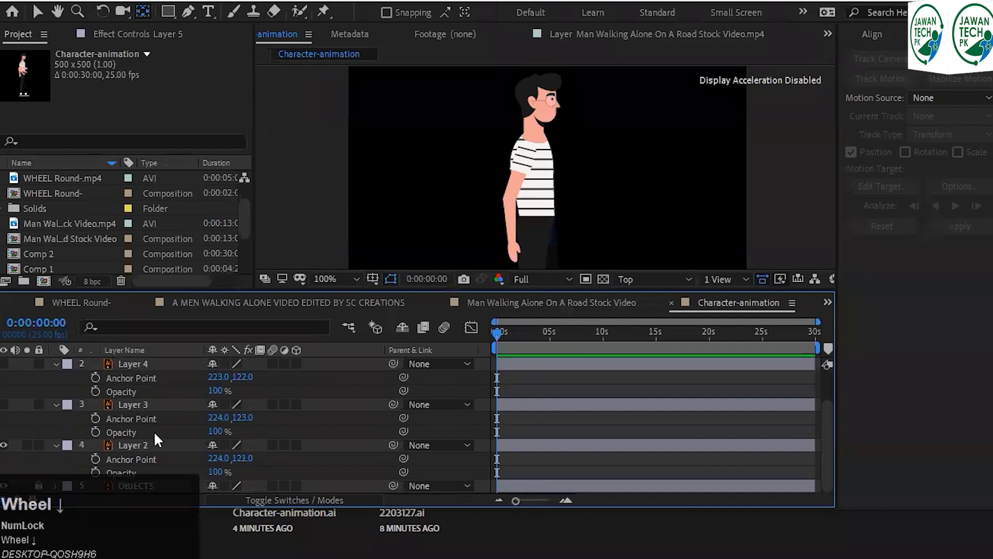
pyautogui.click(3, 446)
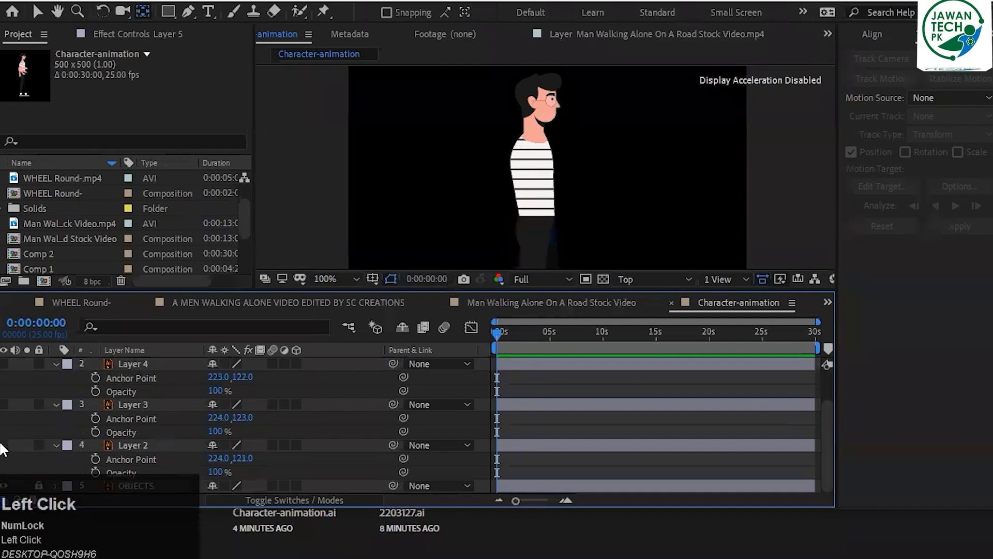
pyautogui.click(4, 446)
pyautogui.click(606, 156)
pyautogui.press('space')
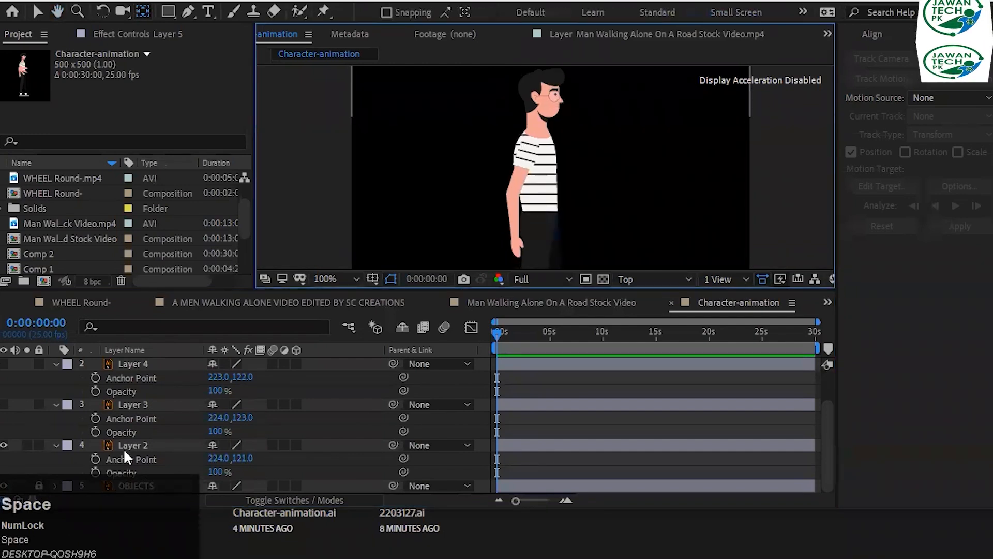
# Reveal Layer 2's Rotation, set it to about -15°, and enable keyframing at 0:00:00:00.
pyautogui.click(141, 445)
pyautogui.press('r')
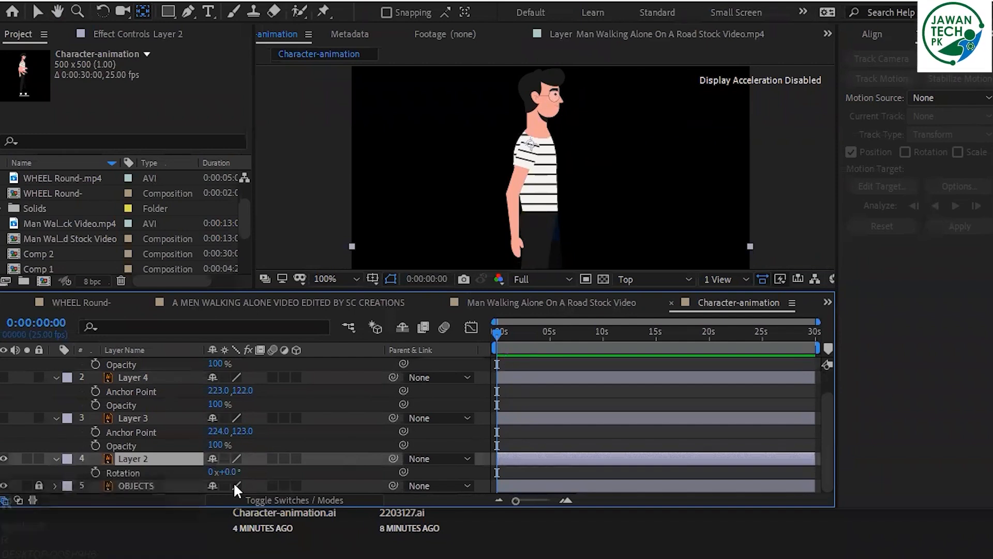
pyautogui.moveTo(227, 472); pyautogui.dragTo(223, 471)
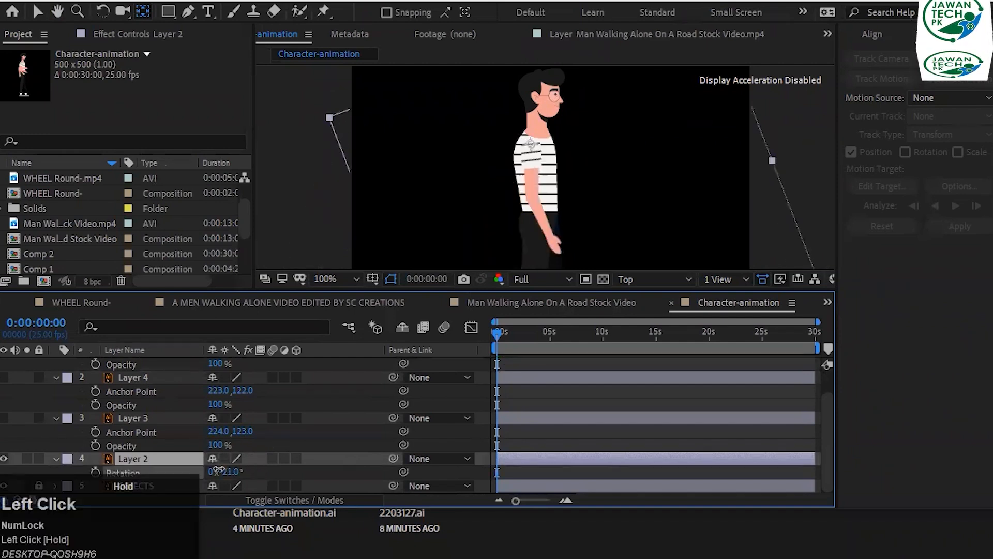
pyautogui.hotkey('ctrl', 'z')
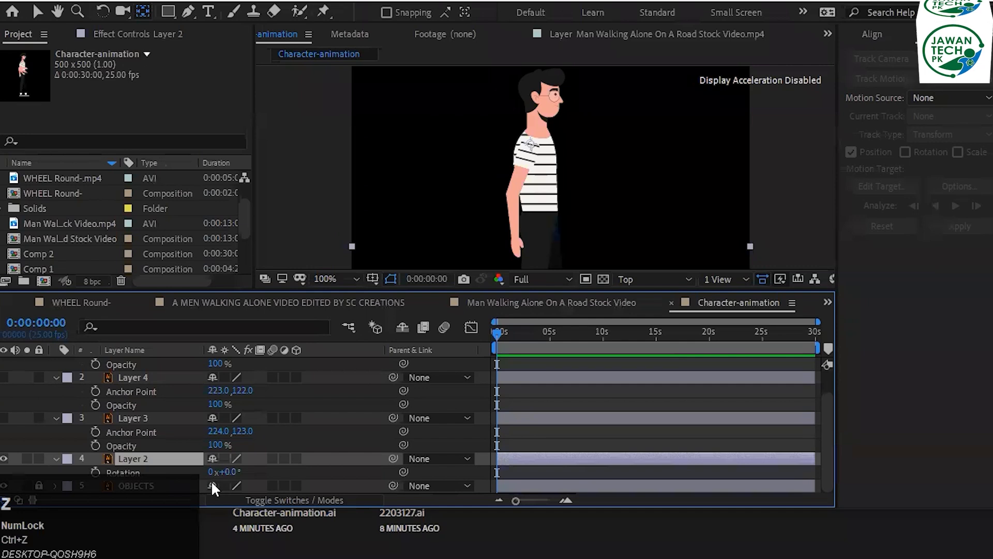
pyautogui.moveTo(219, 471); pyautogui.dragTo(214, 477)
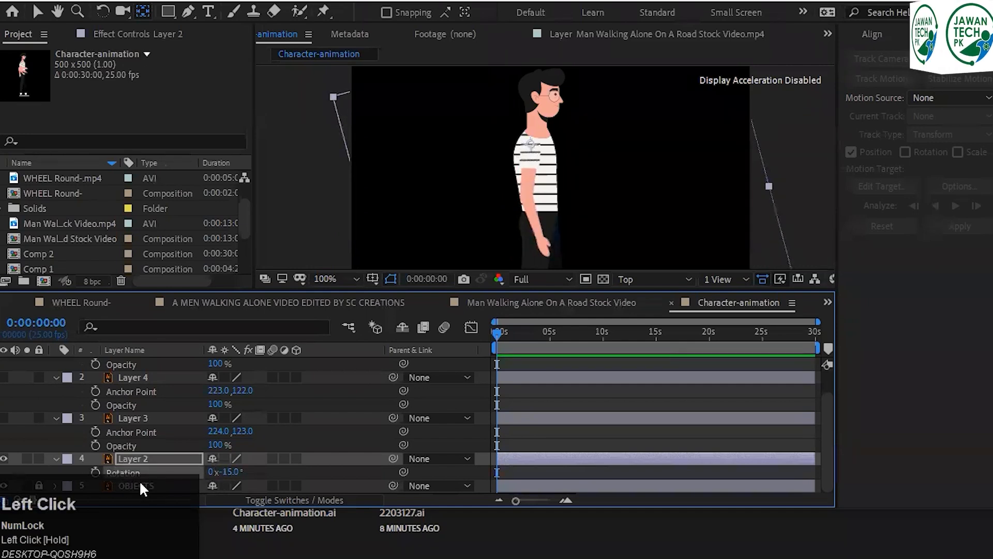
pyautogui.click(96, 472)
# At 0:00:00:05, set Layer 2's Rotation to about -33° to swing the arm forward.
pyautogui.click(37, 323)
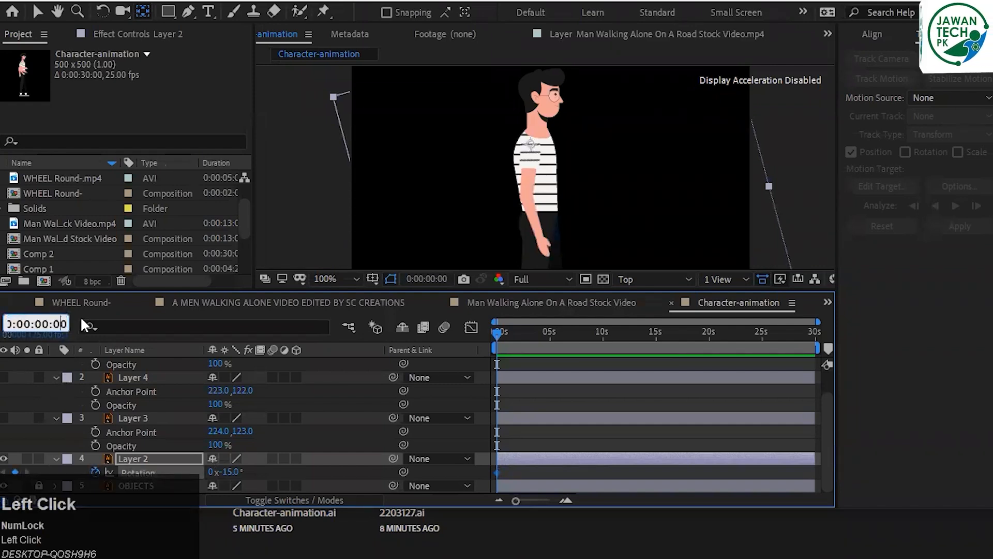
pyautogui.press('BackSpace')
pyautogui.write('5')
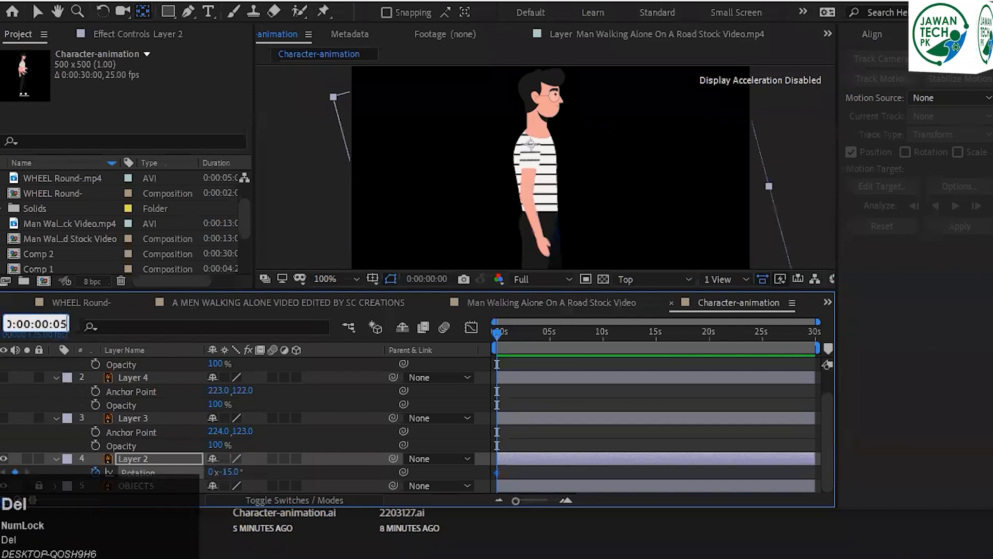
pyautogui.press('Return')
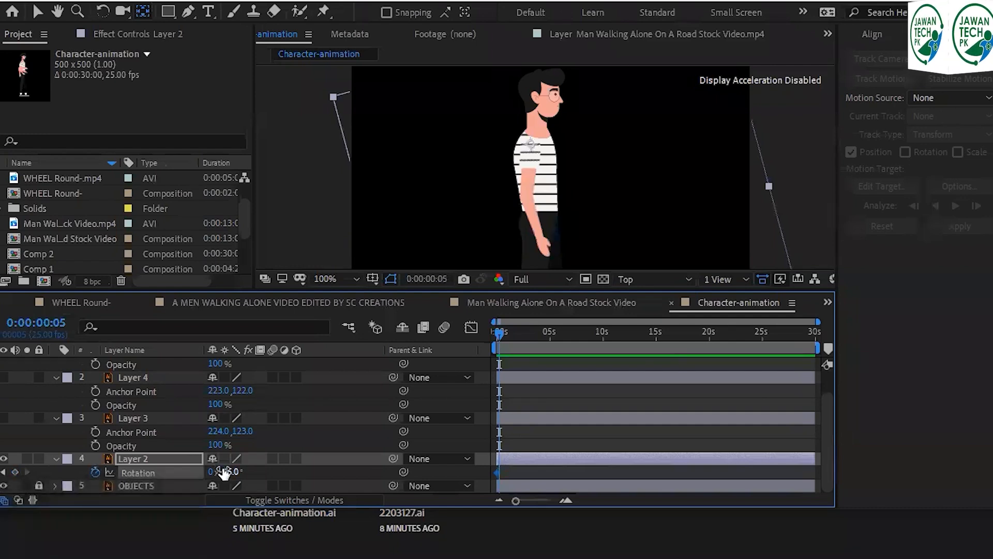
pyautogui.moveTo(224, 472)
pyautogui.mouseDown()
pyautogui.moveTo(242, 470)
pyautogui.moveTo(216, 469)
pyautogui.mouseUp()
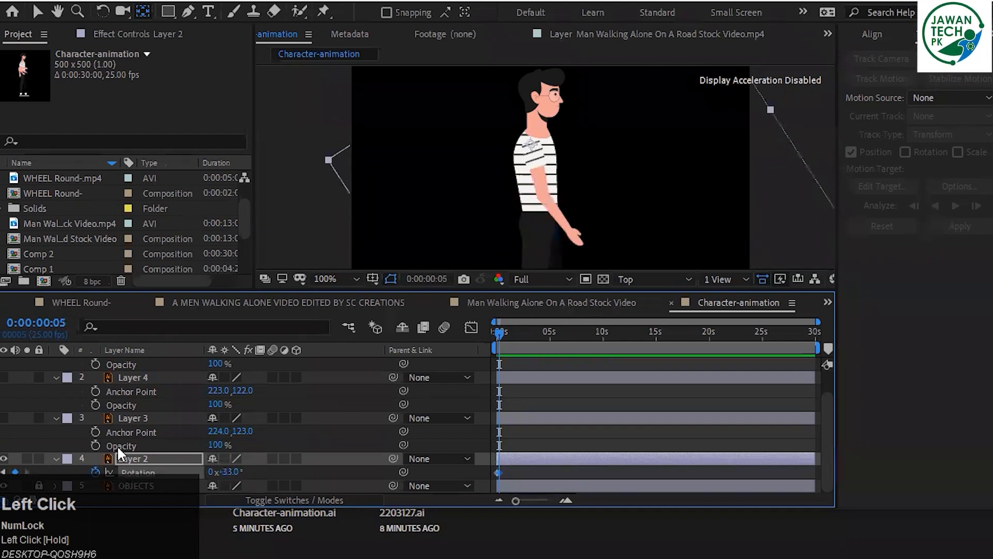
# Try rotating Layer 2's arm further forward at 0:00:00:10, and undo the rotation.
pyautogui.click(62, 336)
pyautogui.press('Delete')
pyautogui.press('BackSpace')
pyautogui.write('10')
pyautogui.press('Return')
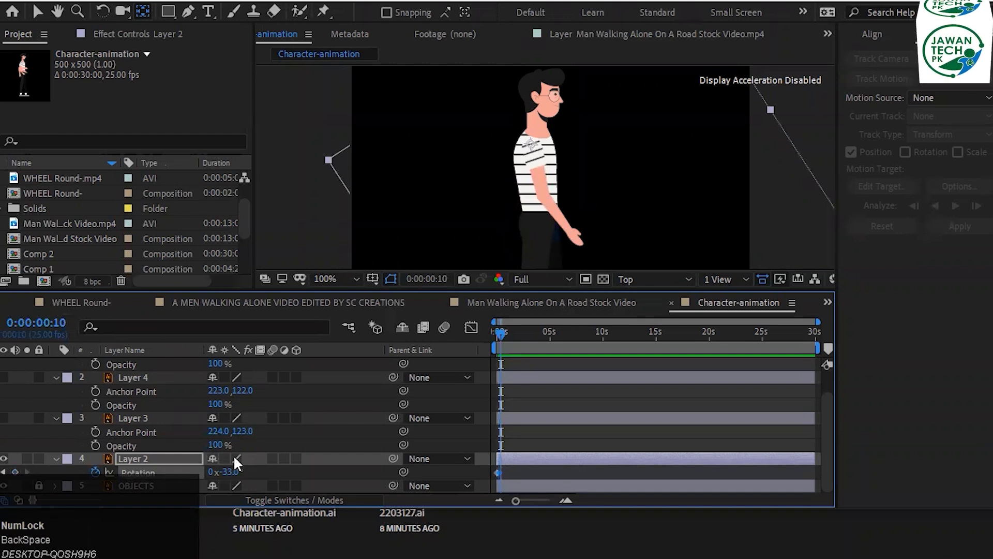
pyautogui.moveTo(233, 470); pyautogui.dragTo(222, 468)
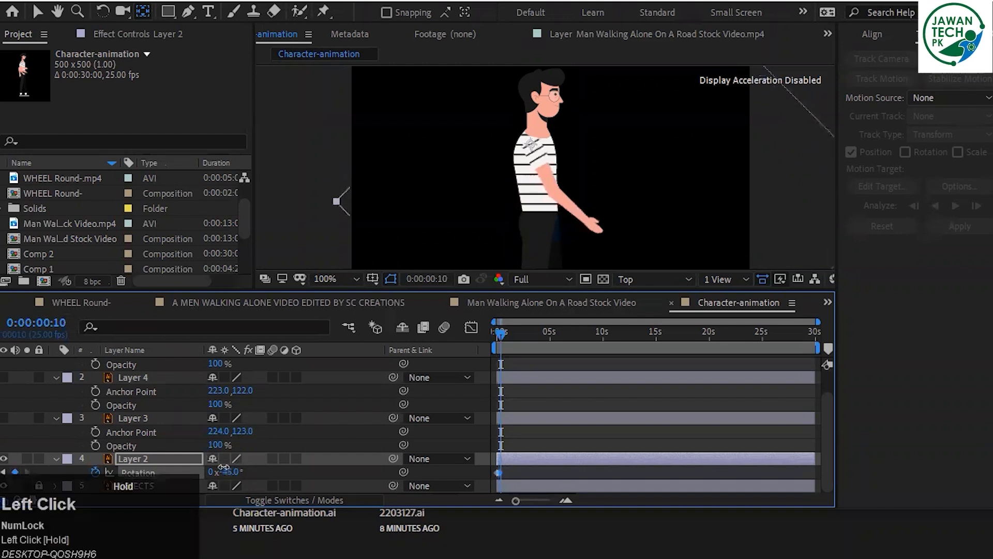
pyautogui.hotkey('ctrl', 'z')
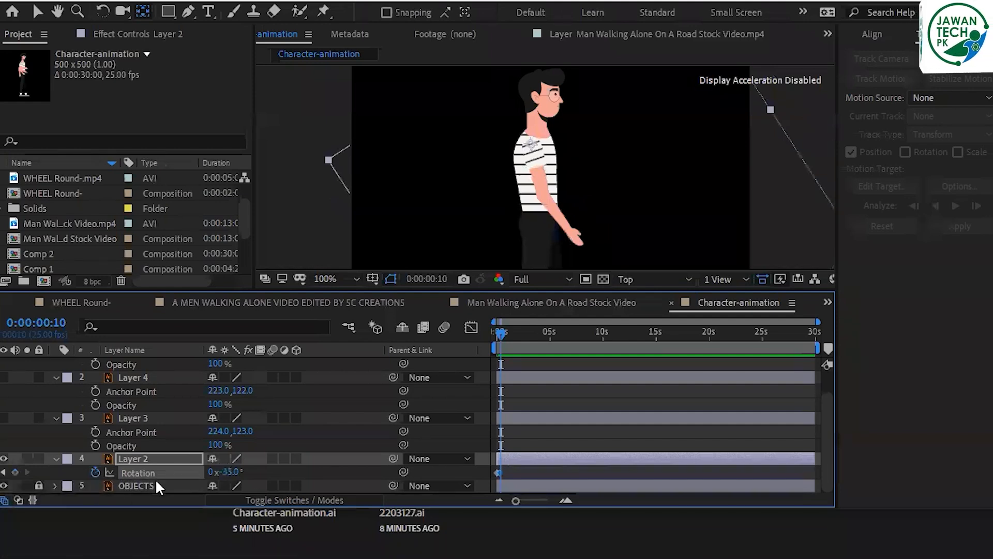
# At 0:00:00:08, reveal Layer 2's Opacity, set it to 0%, and enable keyframing for it.
pyautogui.click(36, 323)
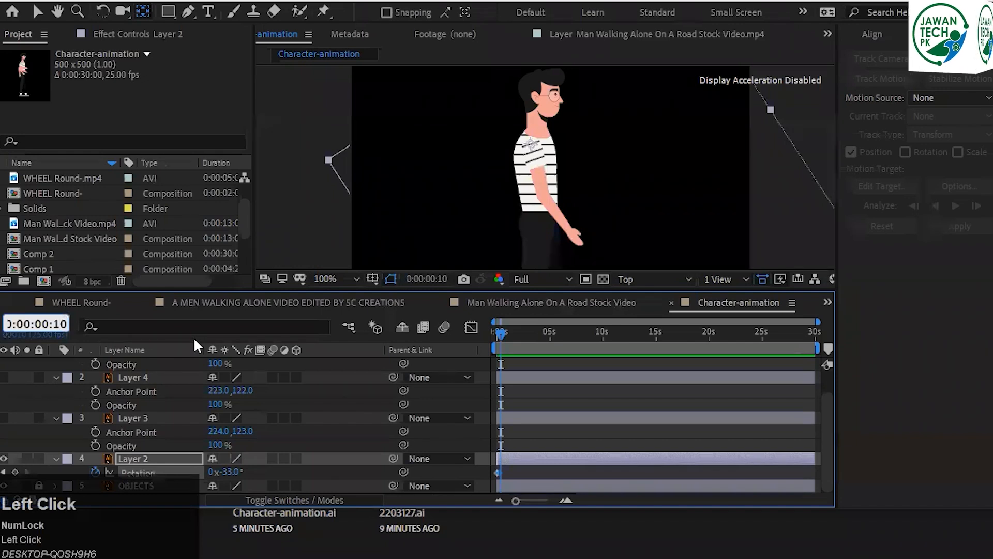
pyautogui.press('BackSpace')
pyautogui.press('BackSpace')
pyautogui.write('8')
pyautogui.press('Return')
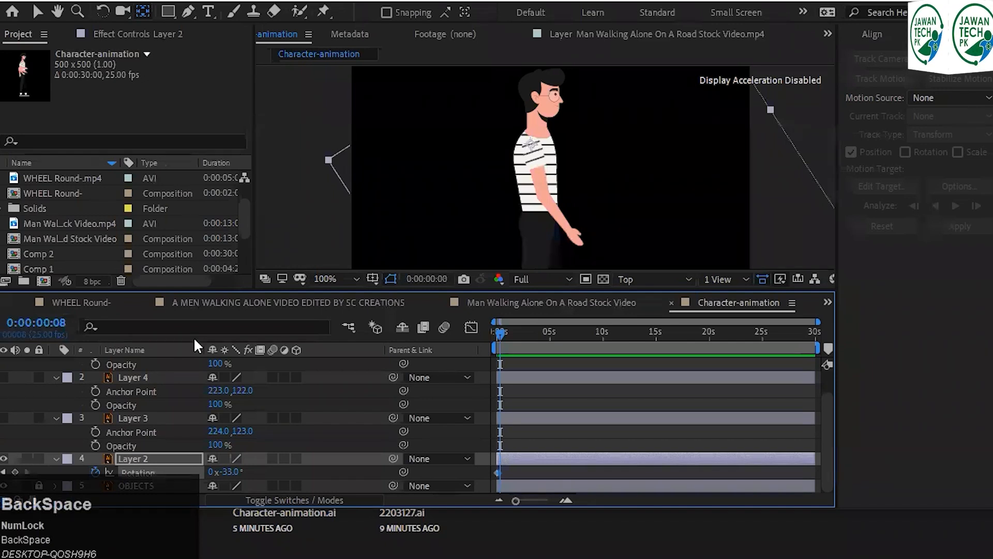
pyautogui.press('shift')
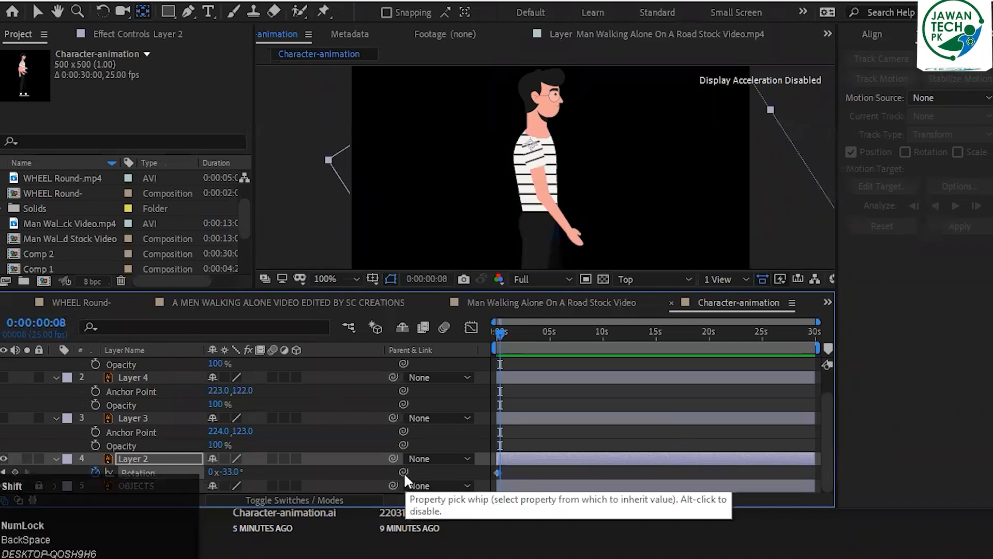
pyautogui.hotkey('shift', 't')
pyautogui.click(216, 486)
pyautogui.write('0')
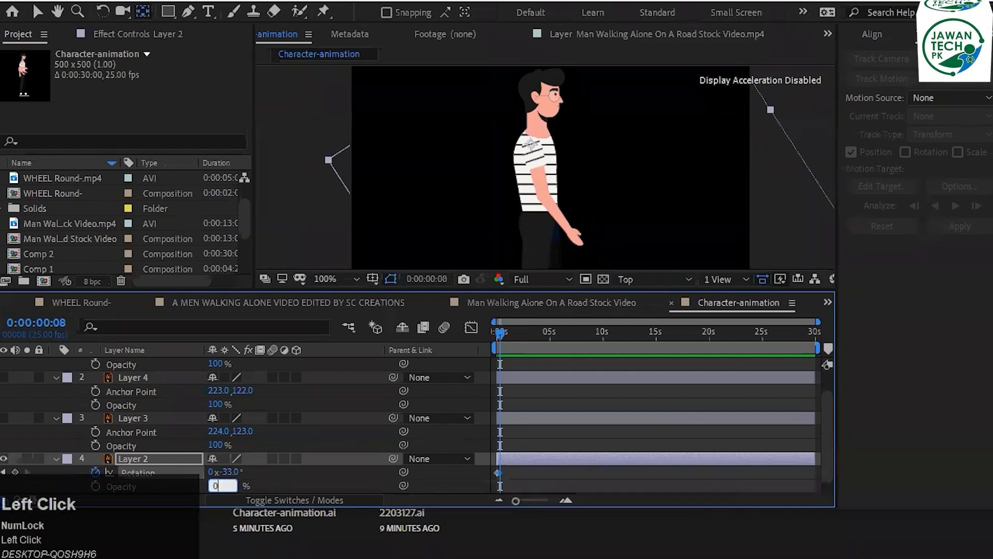
pyautogui.press('Return')
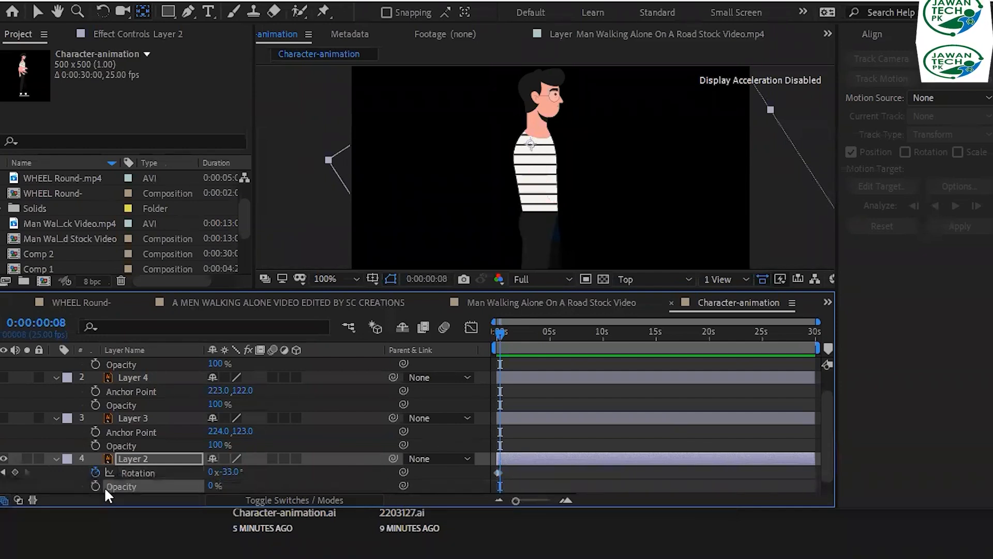
pyautogui.click(96, 486)
# At 0:00:00:07, set Layer 2's Opacity to 100%.
pyautogui.click(61, 318)
pyautogui.click(62, 319)
pyautogui.press('Delete')
pyautogui.write('7')
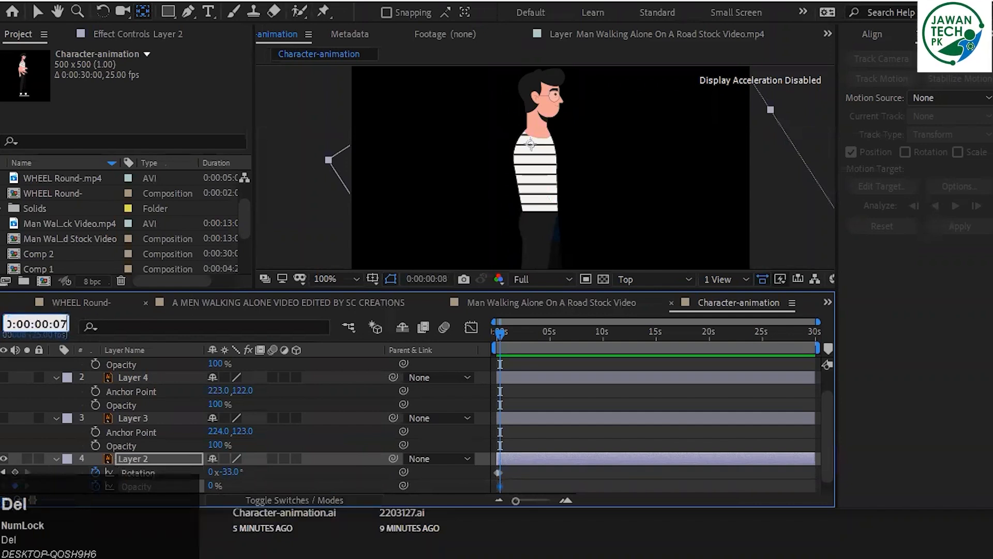
pyautogui.press('Return')
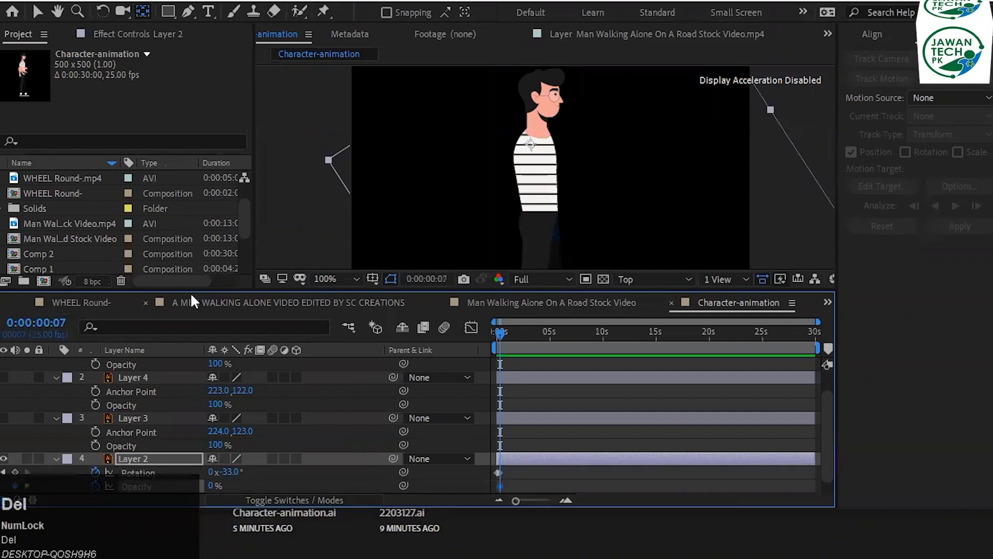
pyautogui.click(213, 485)
pyautogui.write('100')
pyautogui.press('Return')
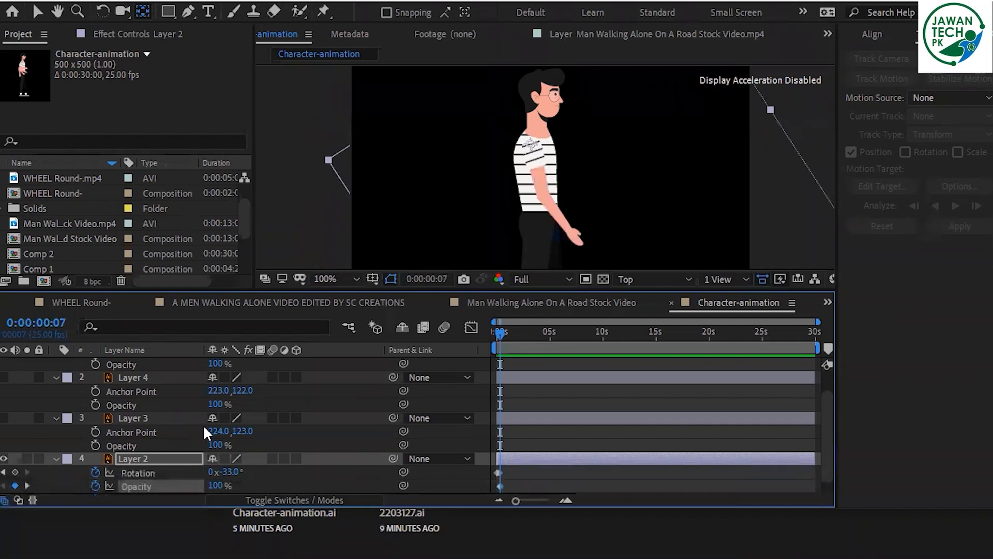
# Return to 0:00:00:08, make Layer 3 visible, and start keyframing its Opacity at 100%.
pyautogui.click(61, 323)
pyautogui.press('Delete')
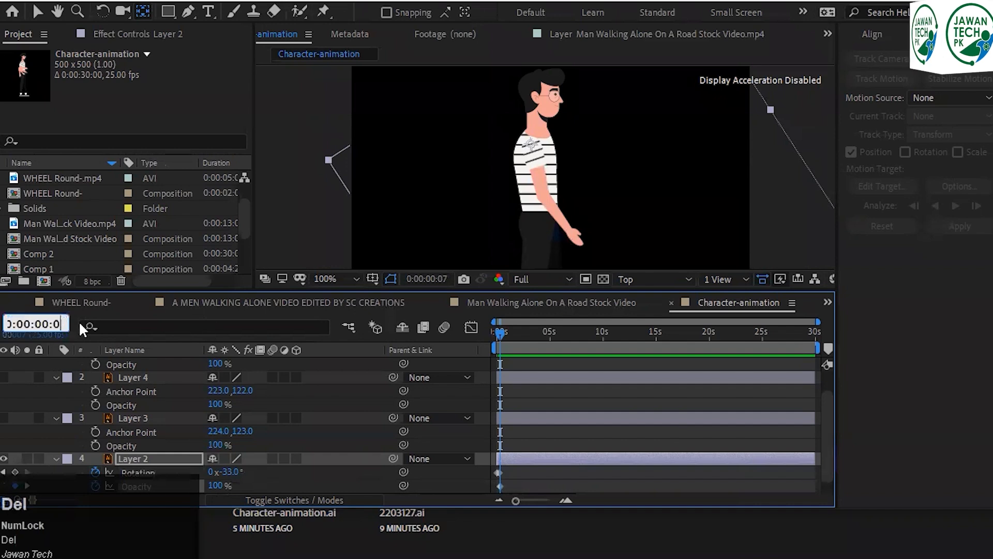
pyautogui.write('8')
pyautogui.press('Return')
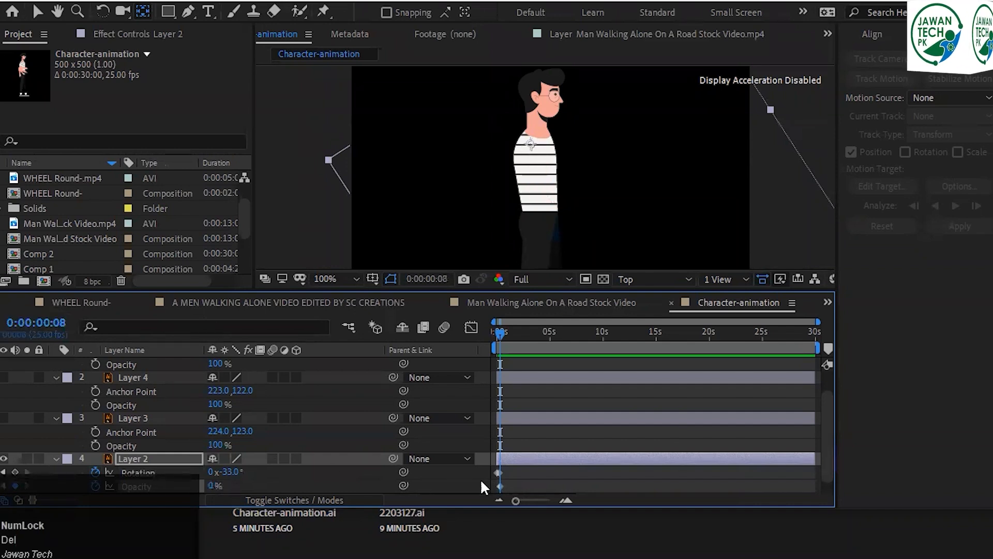
pyautogui.click(136, 419)
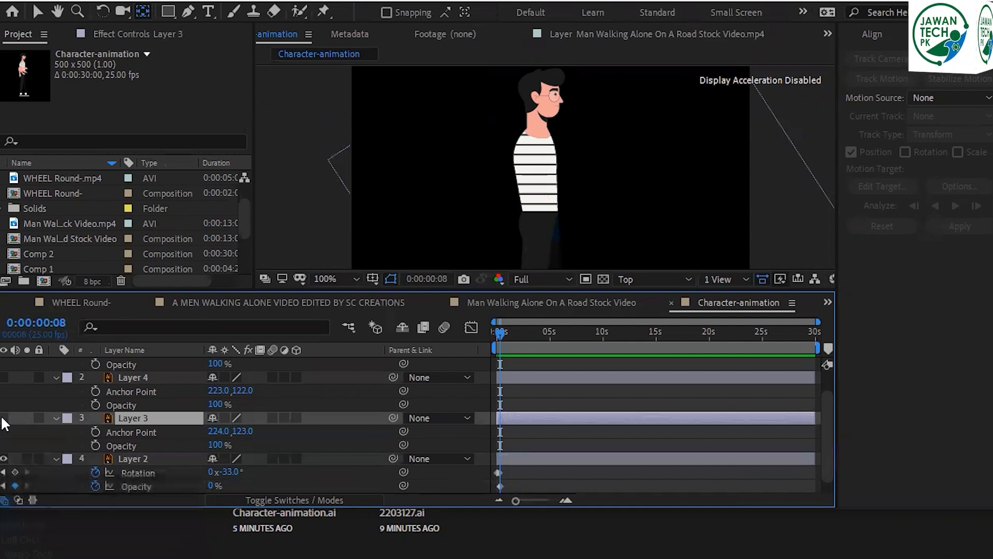
pyautogui.click(3, 418)
pyautogui.click(95, 445)
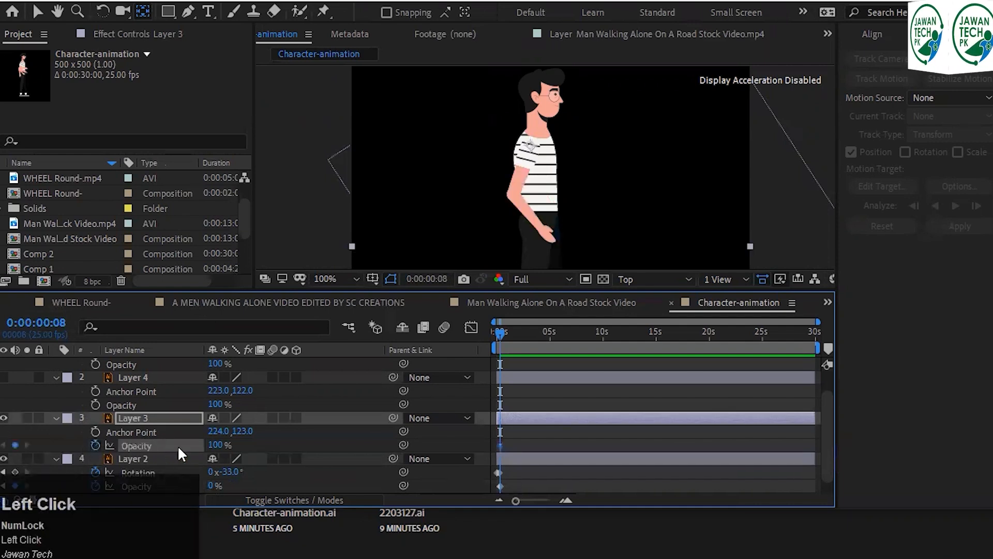
# At 0:00:00:07, set Layer 3's Opacity to 0%.
pyautogui.click(36, 323)
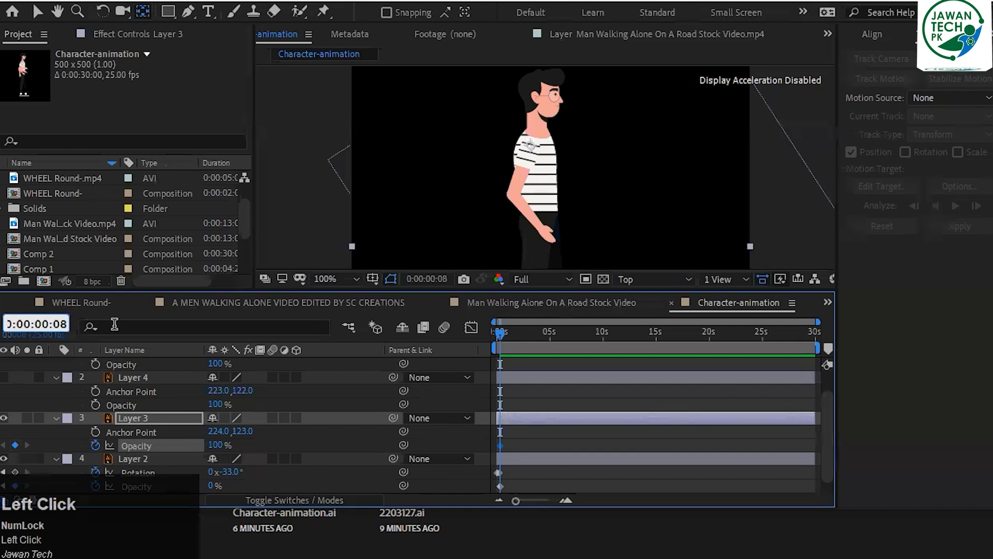
pyautogui.press('Delete')
pyautogui.press('Delete')
pyautogui.write('07')
pyautogui.press('Return')
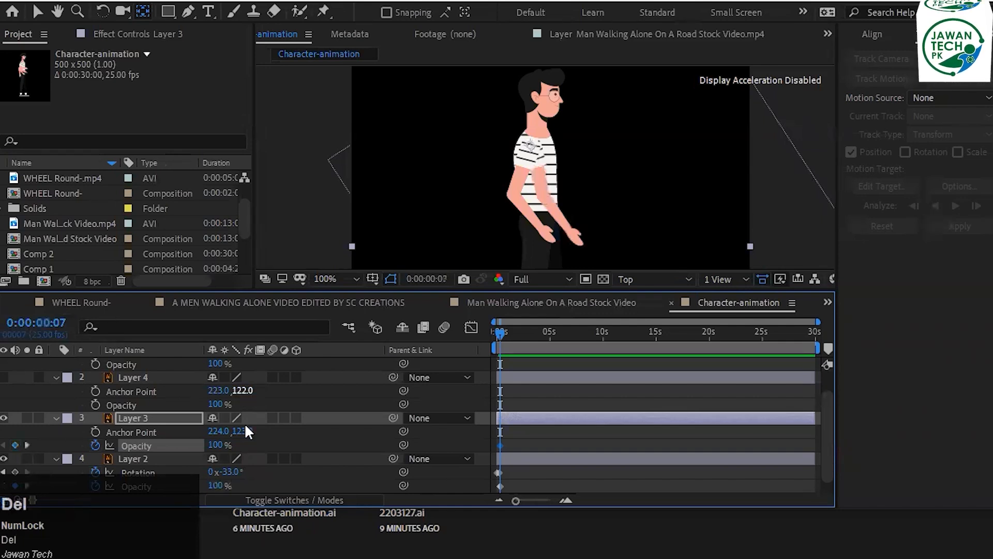
pyautogui.click(216, 445)
pyautogui.write('0')
pyautogui.click(305, 457)
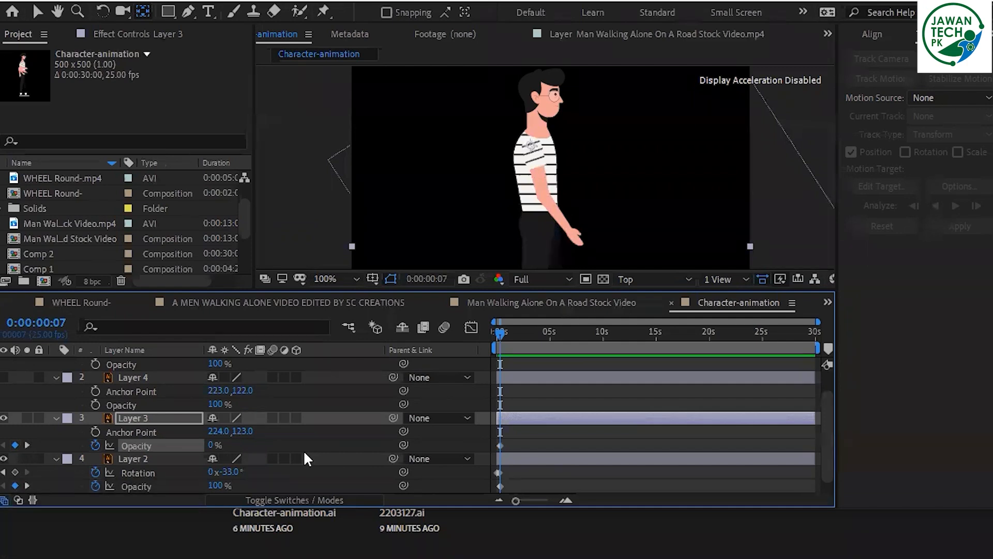
# Check the arm swap frame by frame between 0:00:00:06 and 0:00:00:08, and save the project.
pyautogui.press('pageup')
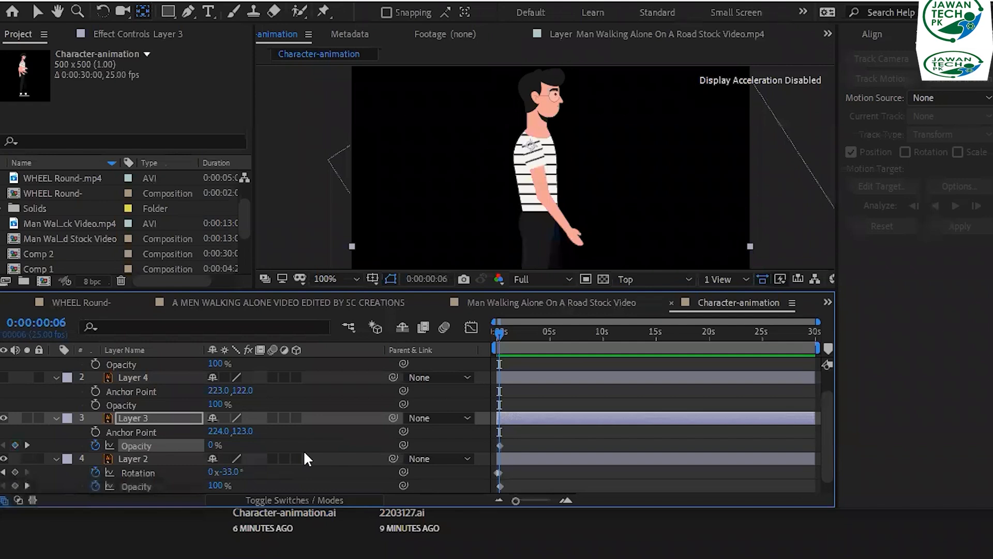
pyautogui.press('pagedown')
pyautogui.press('pagedown')
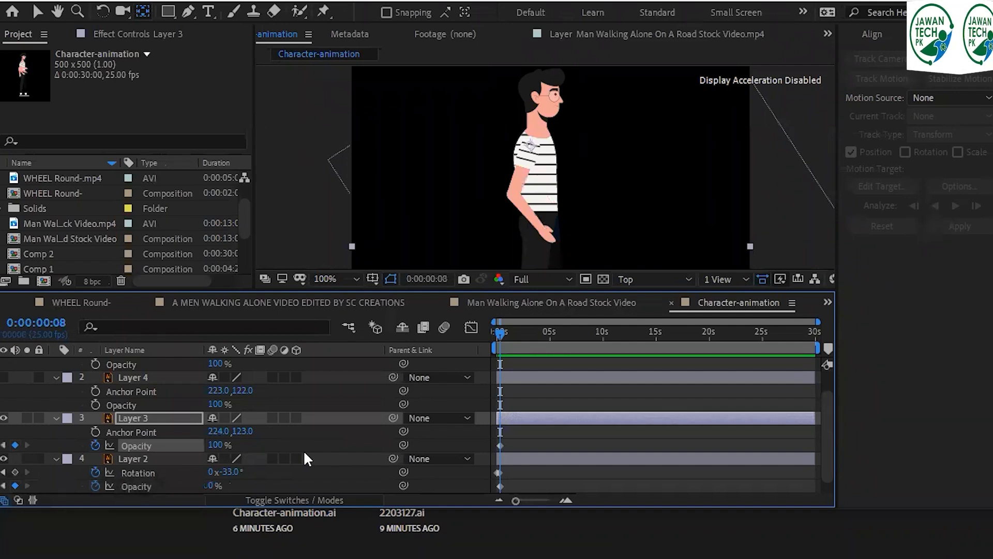
pyautogui.hotkey('ctrl', 's')
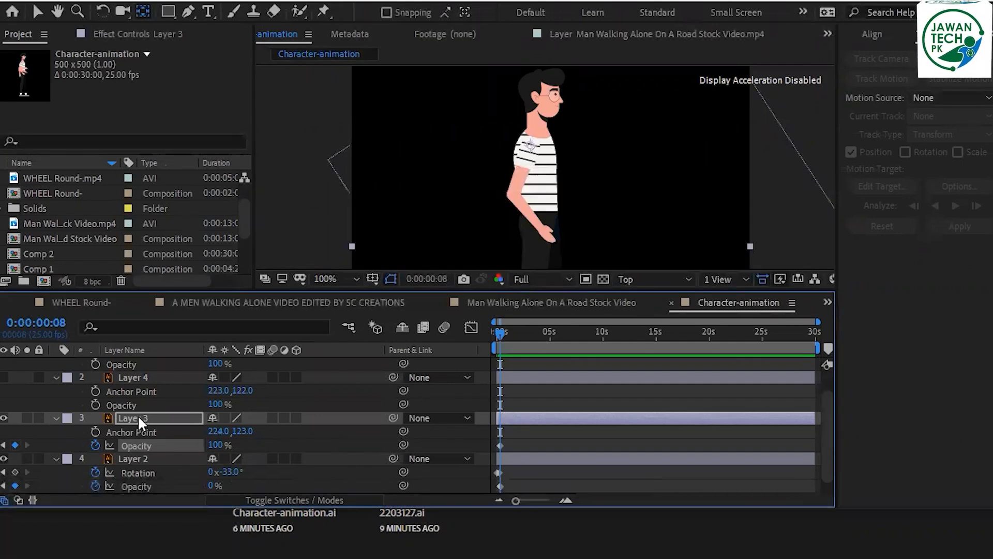
# Collapse Layer 2, reveal Layer 3's Rotation, set it to about -27° at 0:00:00:08 to match the previous arm, and enable keyframing.
pyautogui.hotkey('shift', 'r')
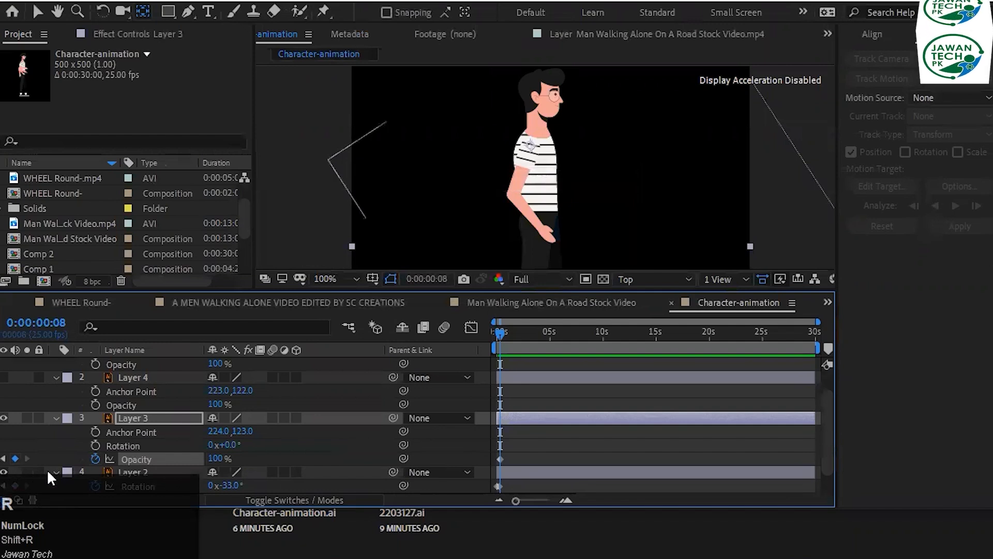
pyautogui.click(54, 470)
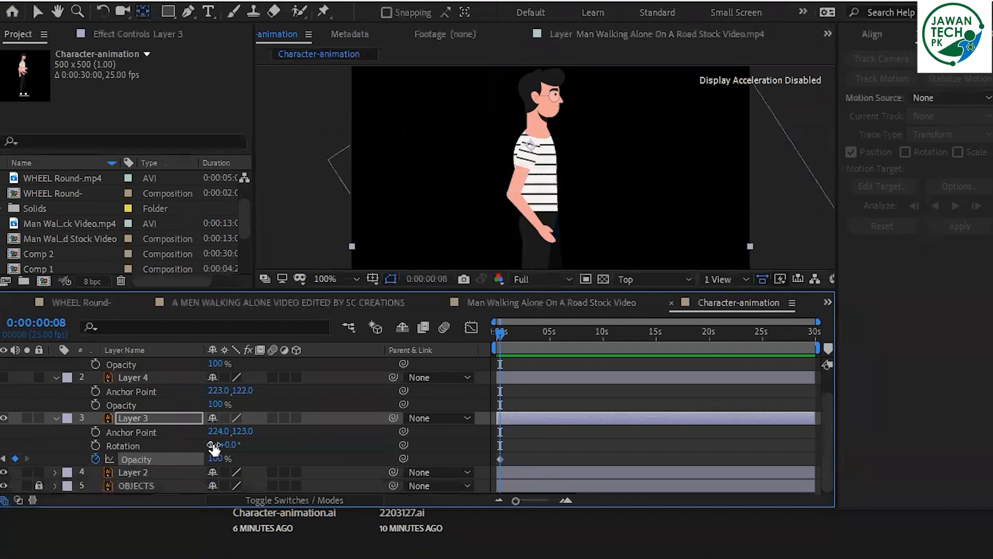
pyautogui.moveTo(228, 446); pyautogui.dragTo(211, 447)
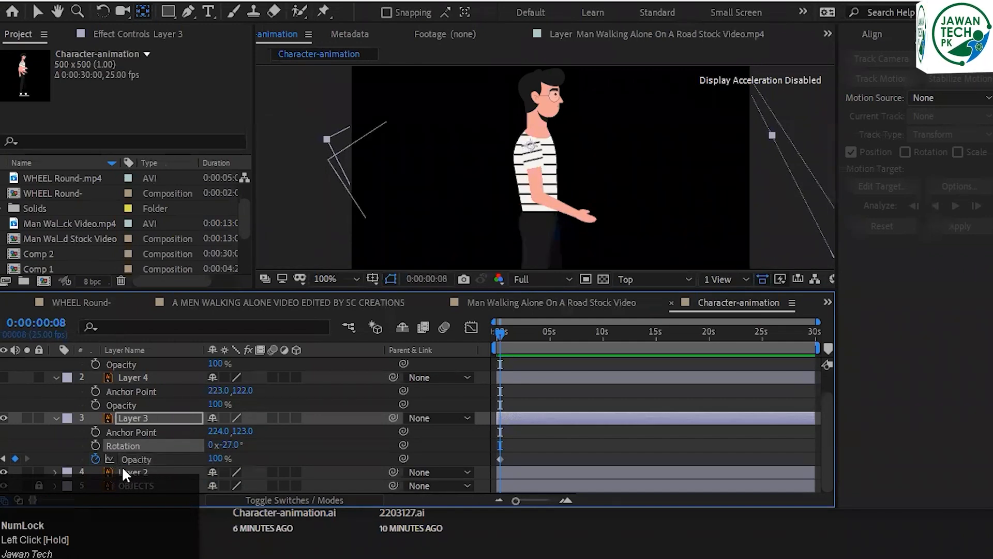
pyautogui.press('pageup')
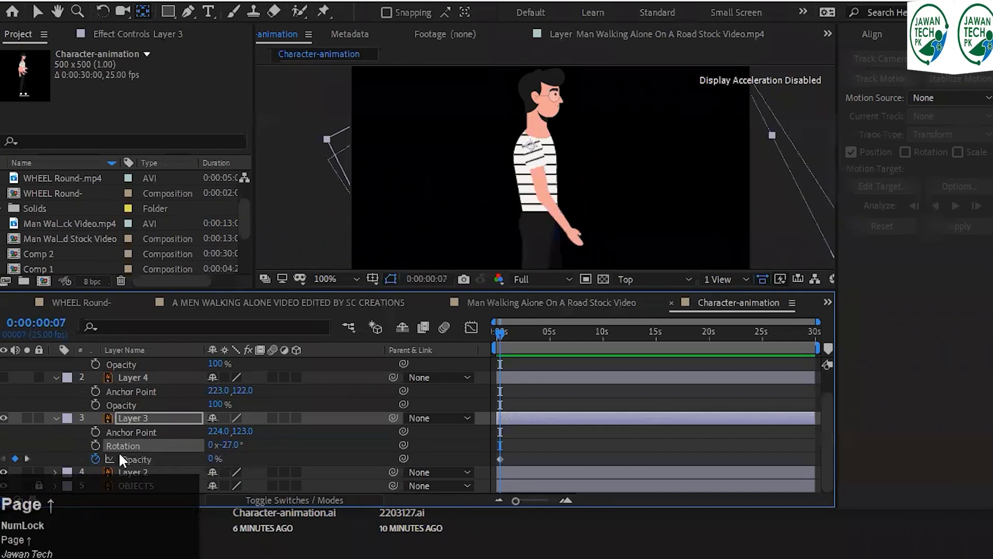
pyautogui.press('pagedown')
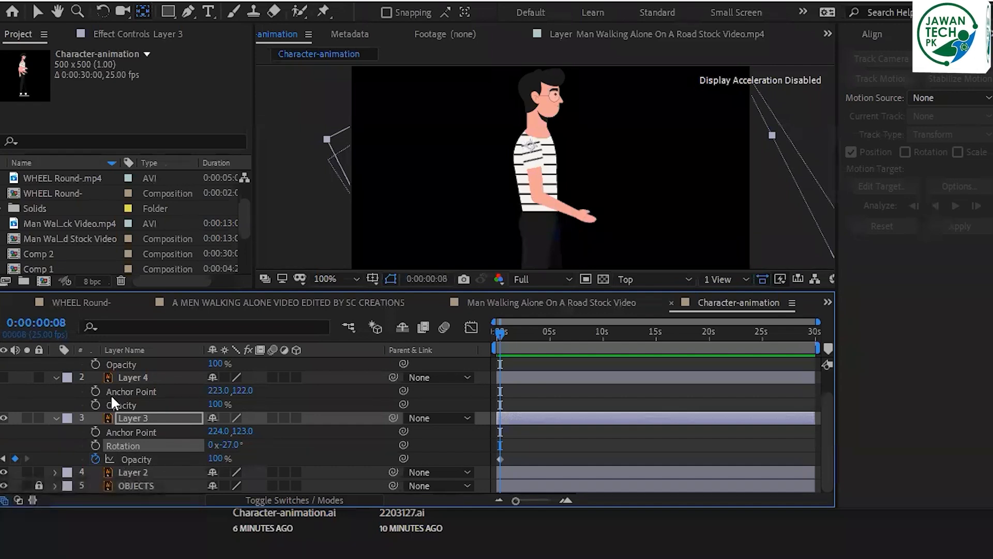
pyautogui.click(95, 445)
# At 0:00:00:11, set Layer 3's Rotation to about -49° to raise the arm forward.
pyautogui.click(48, 321)
pyautogui.press('BackSpace')
pyautogui.press('BackSpace')
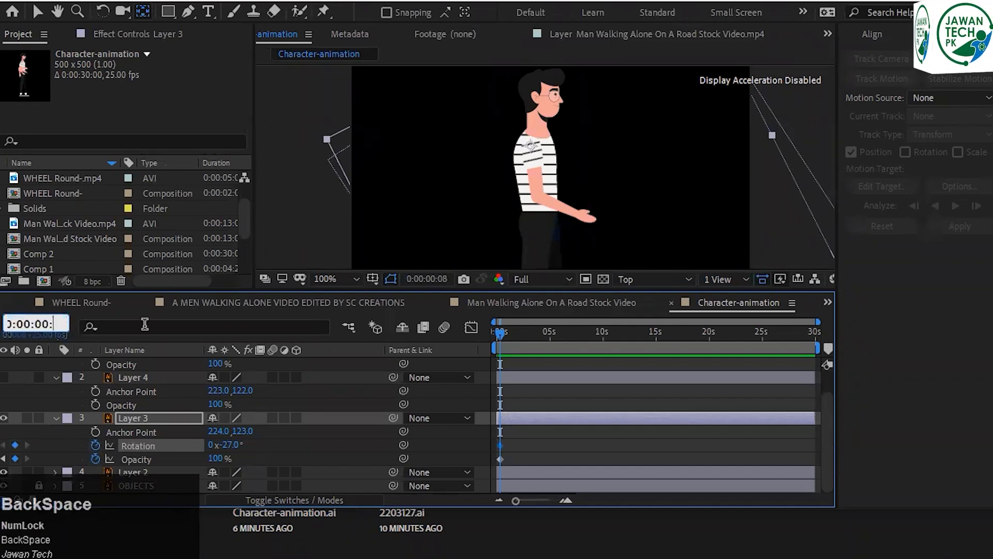
pyautogui.write('11')
pyautogui.press('Return')
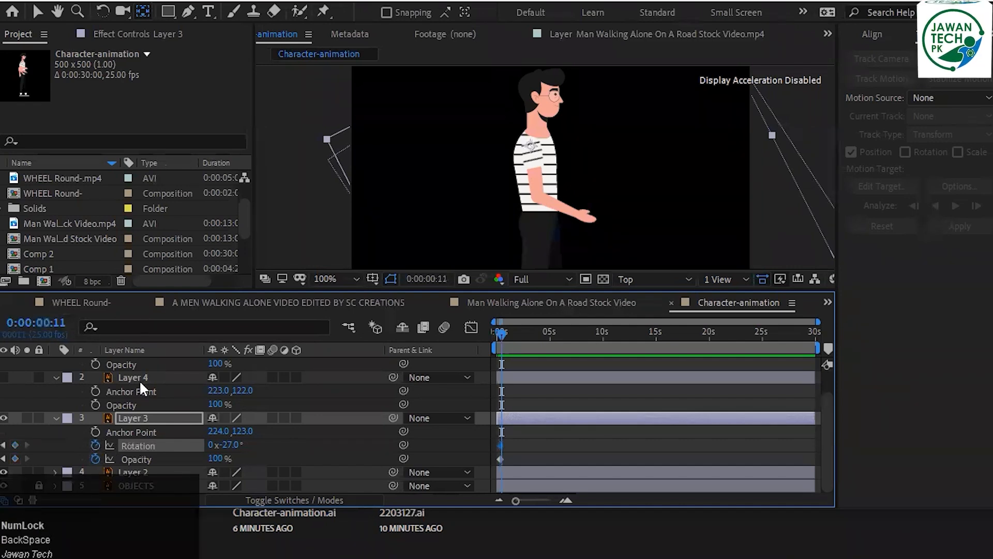
pyautogui.moveTo(220, 446); pyautogui.dragTo(209, 448)
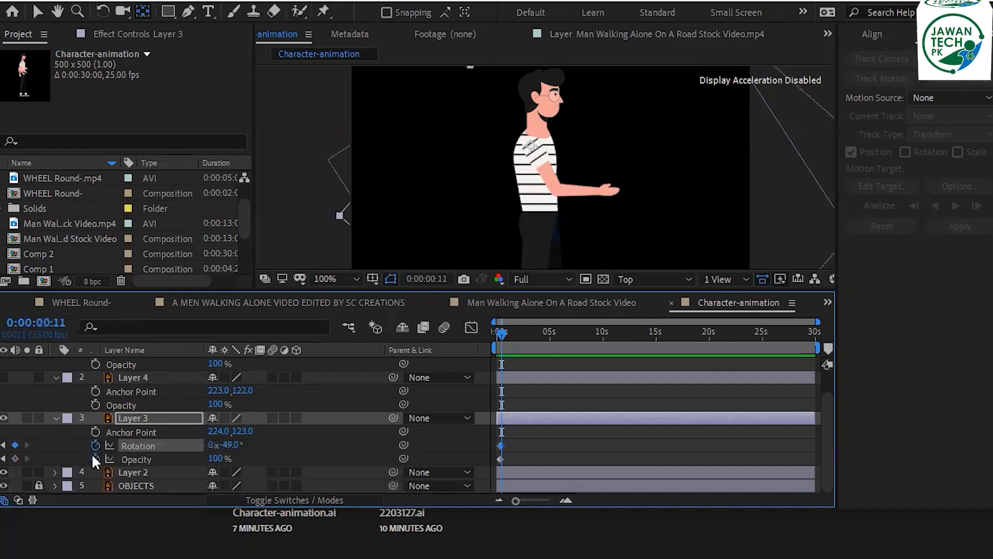
# Keyframe Layer 3's Opacity at 100% at 0:00:00:11 and at 0% at 0:00:00:12.
pyautogui.click(15, 459)
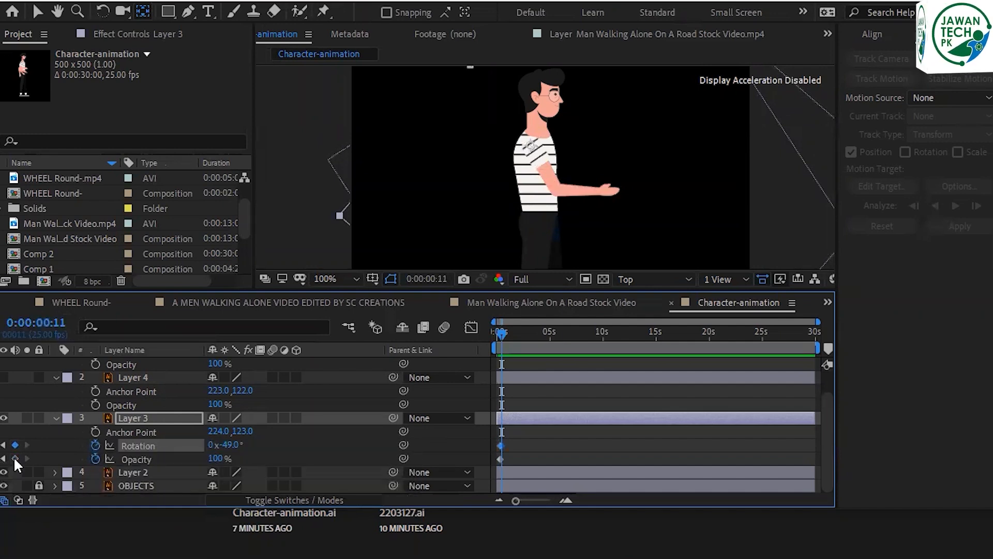
pyautogui.click(47, 323)
pyautogui.press('Delete')
pyautogui.write('2')
pyautogui.press('Return')
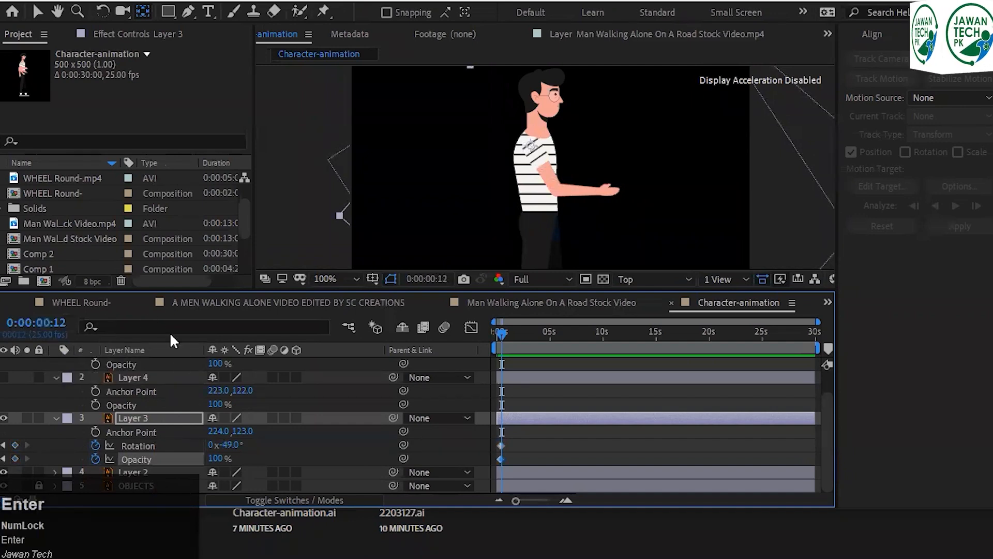
pyautogui.click(16, 459)
pyautogui.click(215, 458)
pyautogui.write('0')
pyautogui.press('Return')
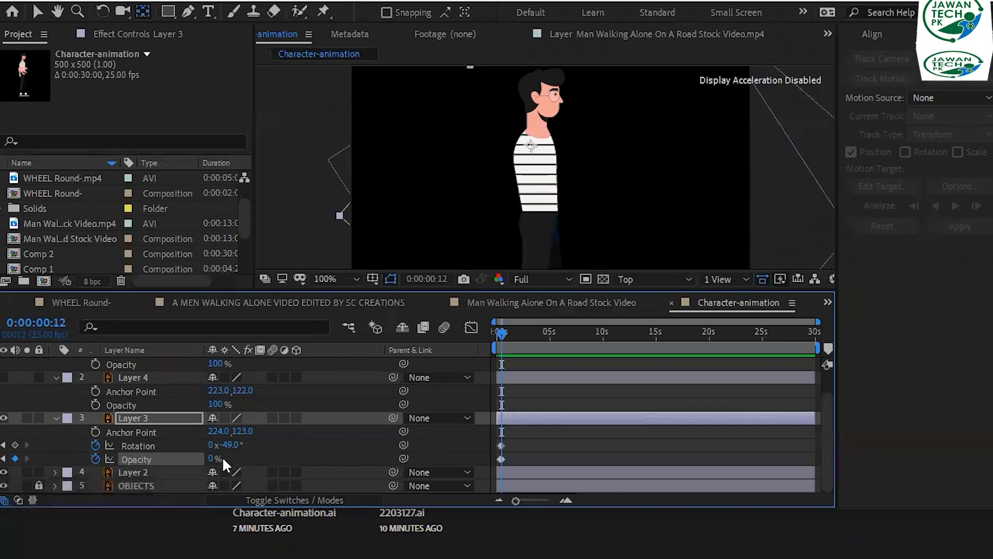
# Collapse Layer 3, make Layer 4 visible, and start keyframing its Opacity at 100% at 0:00:00:12.
pyautogui.click(55, 417)
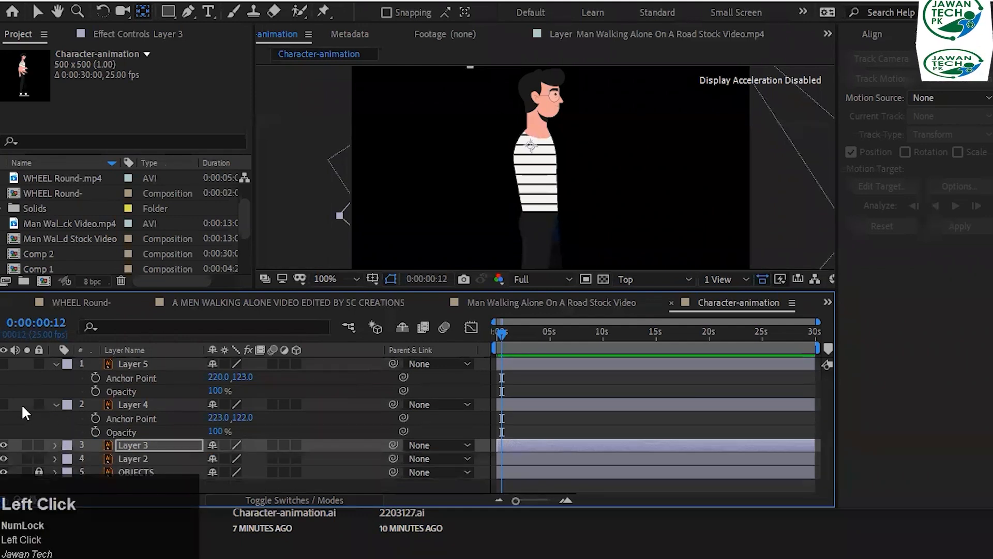
pyautogui.click(3, 404)
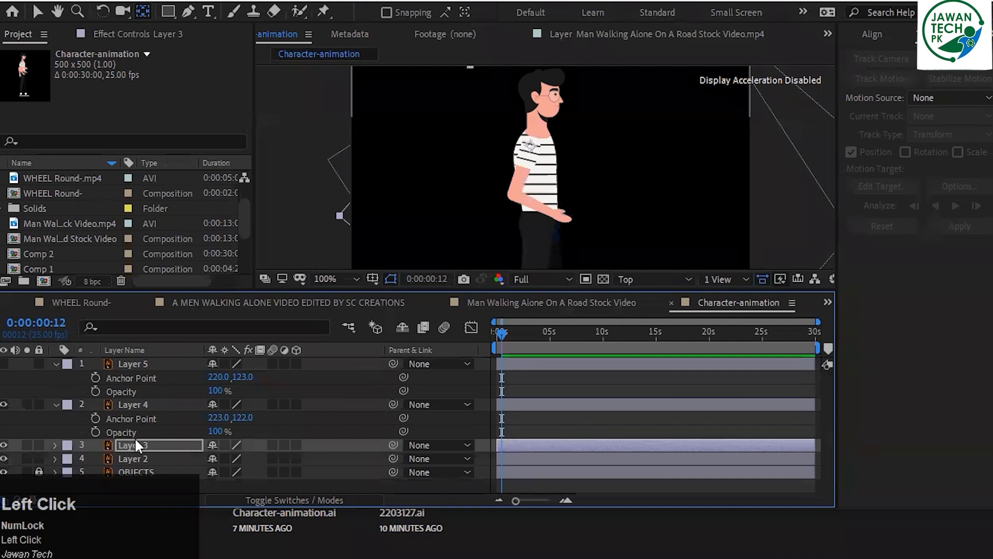
pyautogui.click(96, 432)
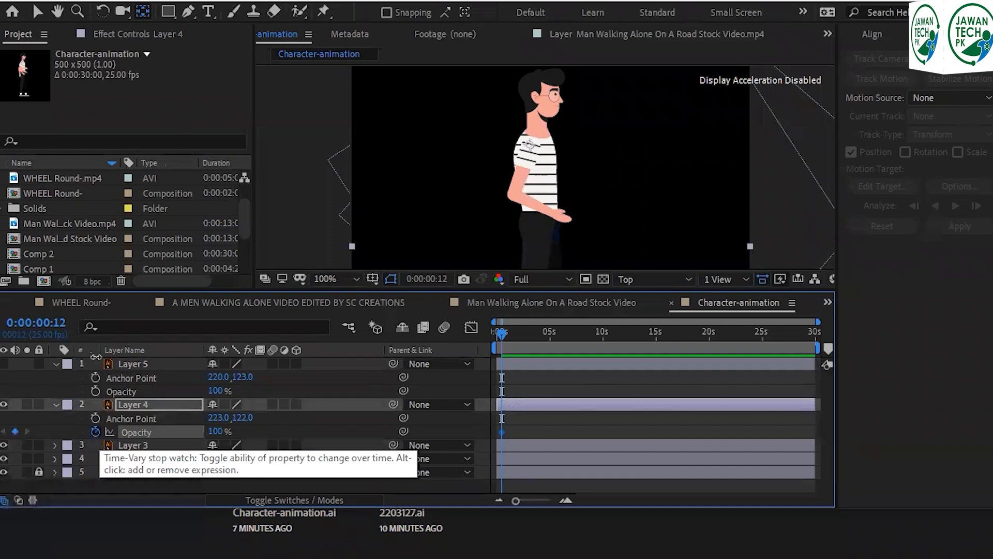
# At 0:00:00:11, set Layer 4's Opacity to 0%.
pyautogui.click(60, 322)
pyautogui.write('11')
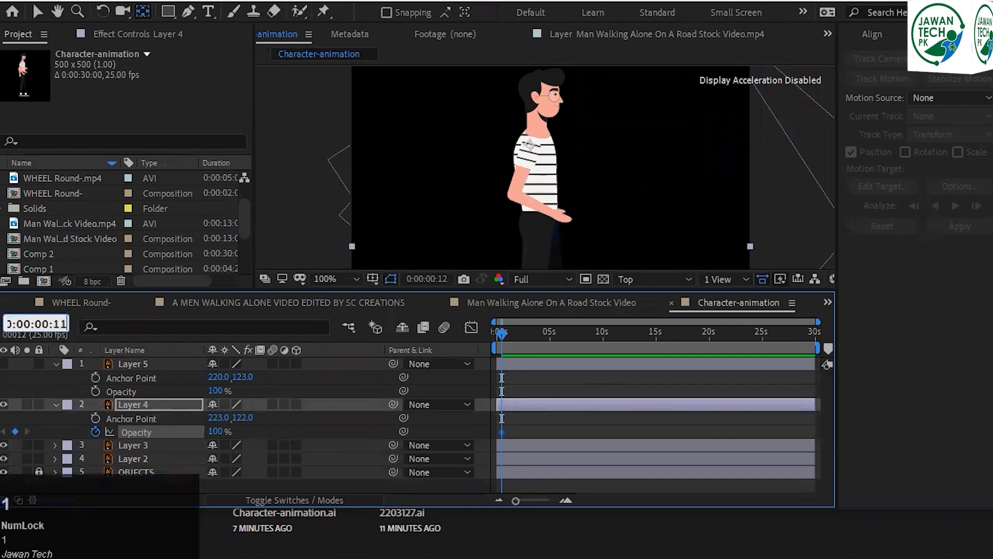
pyautogui.press('Return')
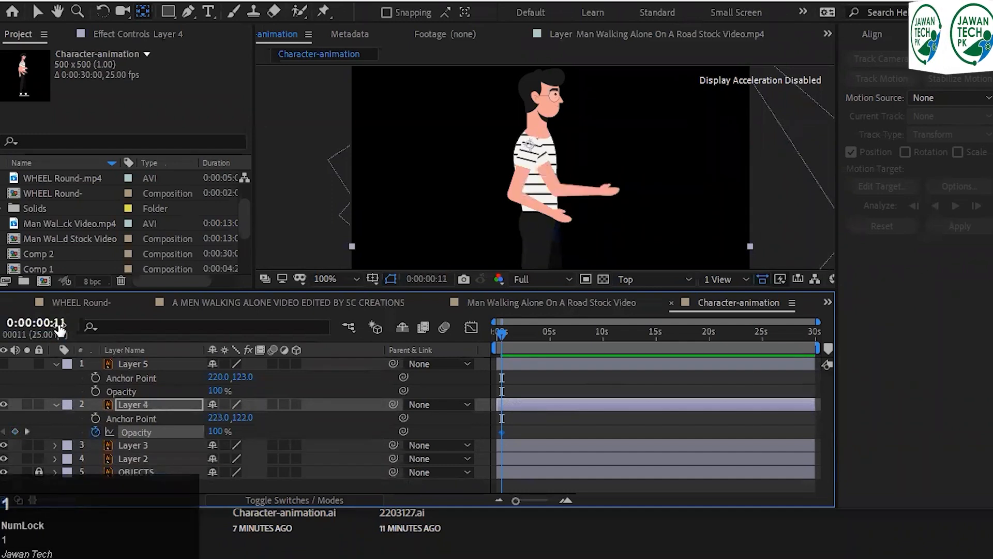
pyautogui.click(211, 431)
pyautogui.write('0')
pyautogui.press('Return')
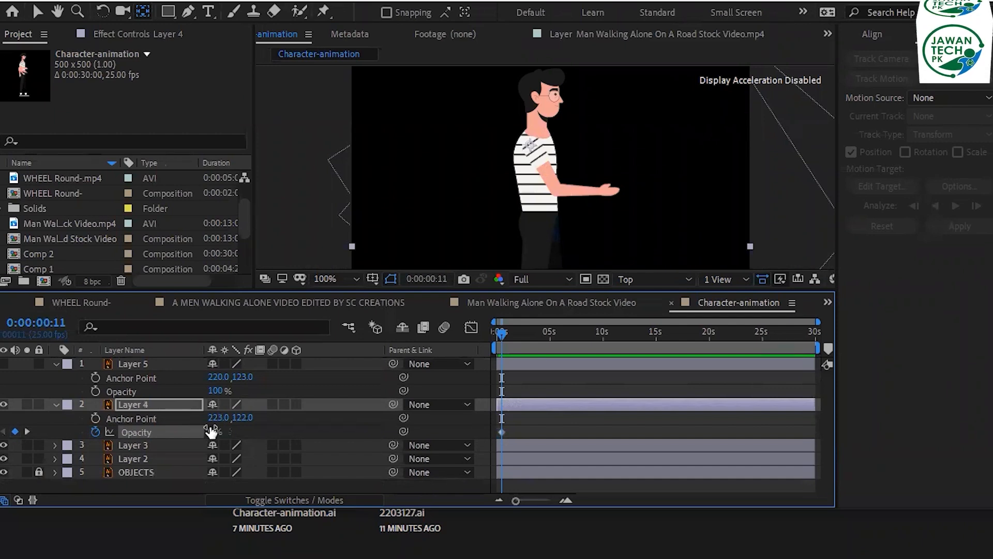
# At 0:00:00:12, set Layer 4's Rotation to about -55° and start keyframing it.
pyautogui.press('pageup')
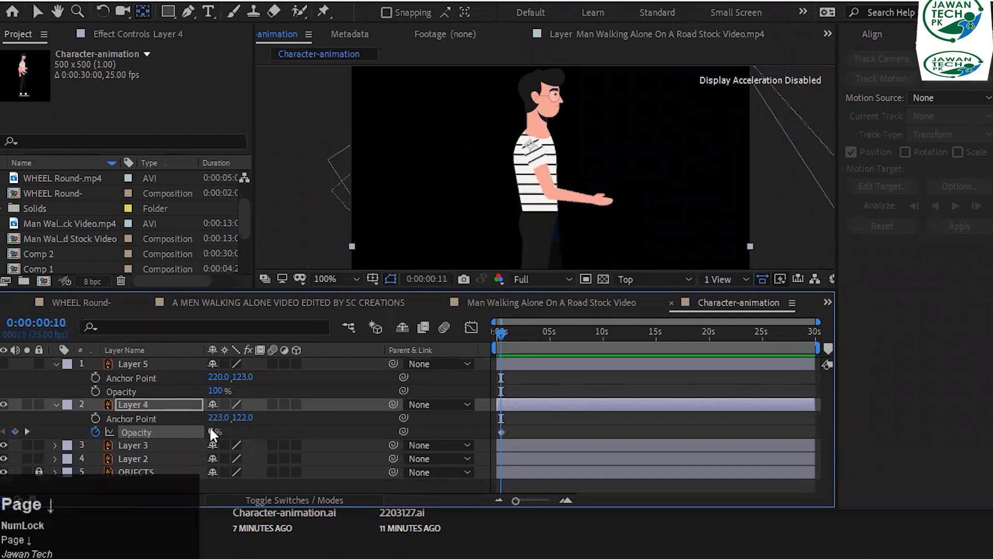
pyautogui.press('pagedown')
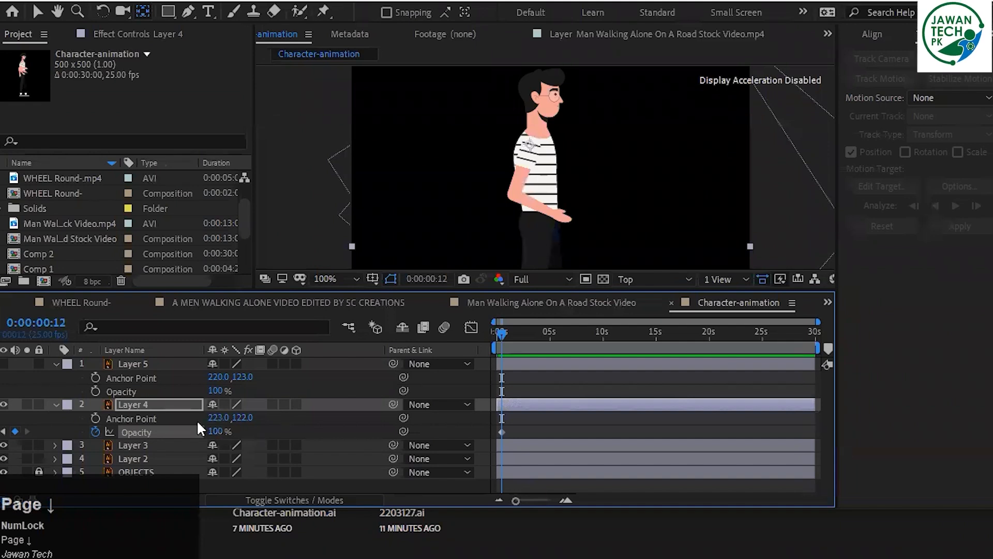
pyautogui.hotkey('shift', 'r')
pyautogui.moveTo(225, 433); pyautogui.dragTo(187, 432)
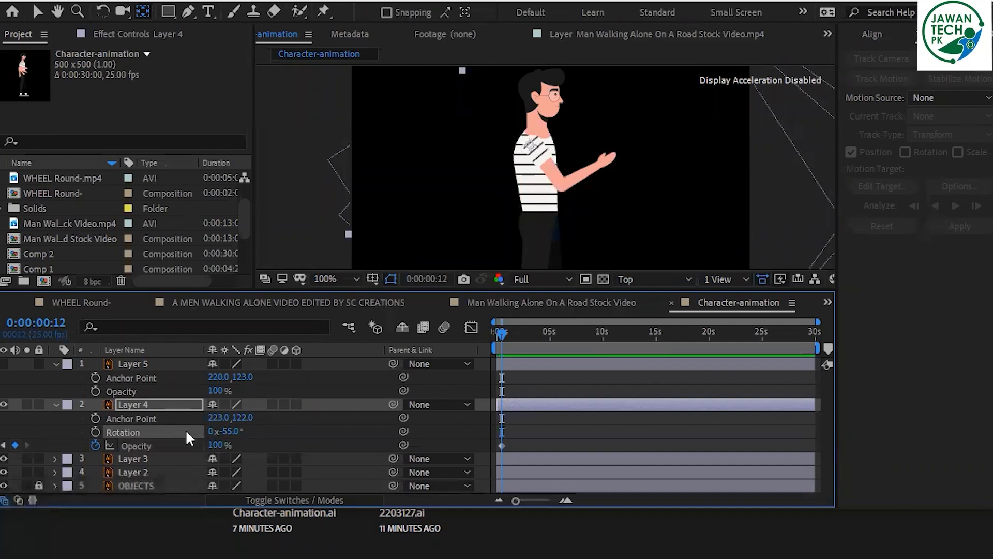
pyautogui.click(94, 430)
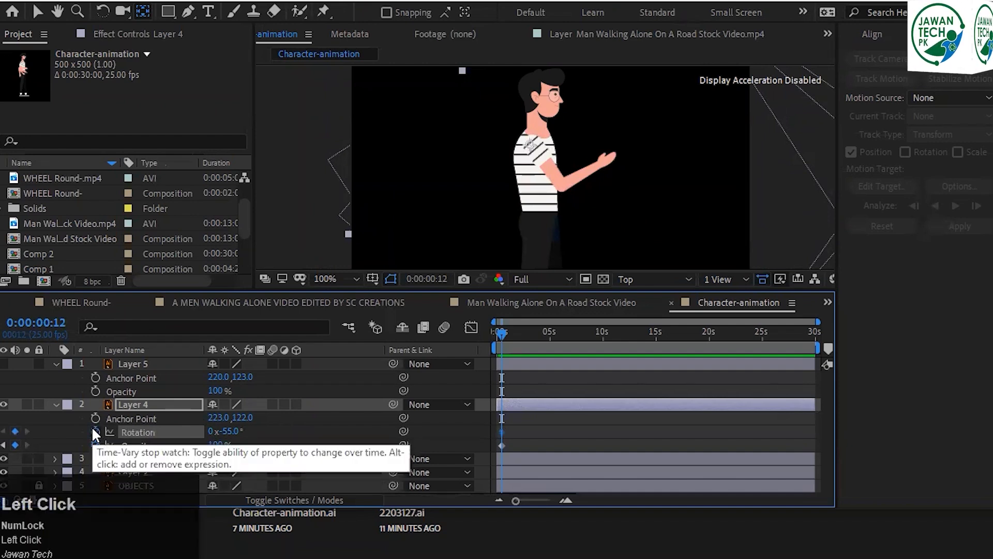
# At 0:00:00:15, set Layer 4's Rotation to about -87° to raise the arm higher.
pyautogui.click(61, 322)
pyautogui.click(64, 322)
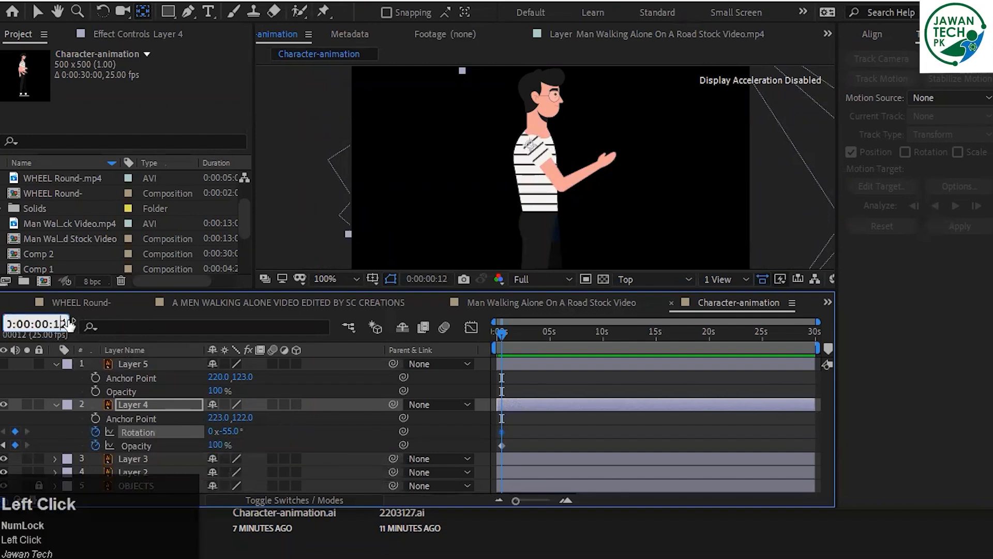
pyautogui.press('Delete')
pyautogui.write('5')
pyautogui.press('Return')
pyautogui.moveTo(214, 431); pyautogui.dragTo(198, 429)
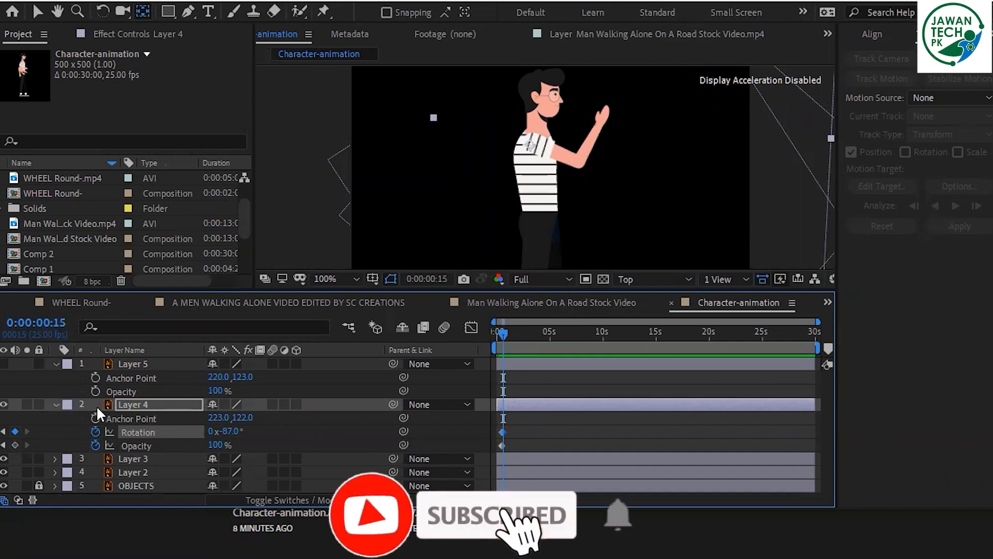
# At 0:00:00:16, set Layer 4's Opacity to 0%.
pyautogui.click(62, 324)
pyautogui.press('Delete')
pyautogui.write('6')
pyautogui.press('Return')
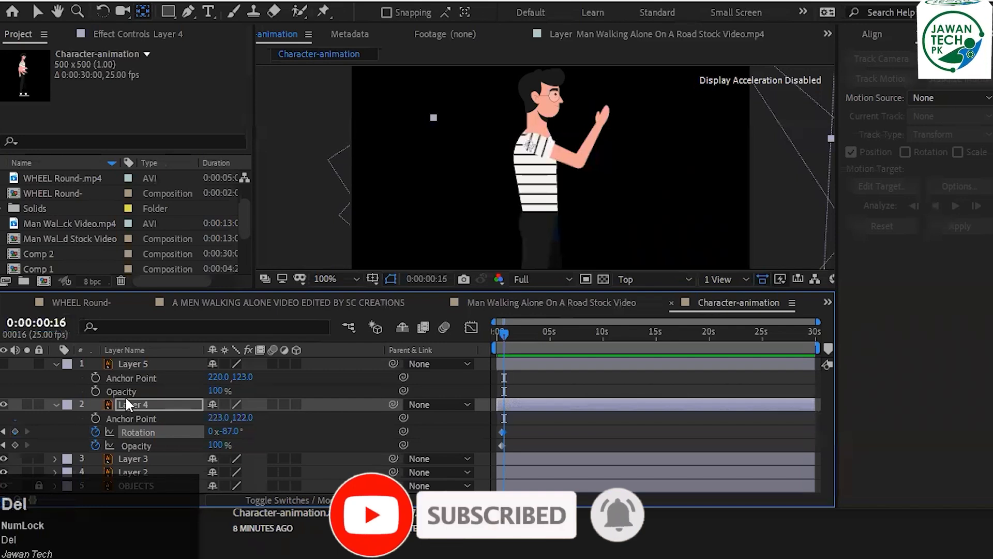
pyautogui.click(214, 444)
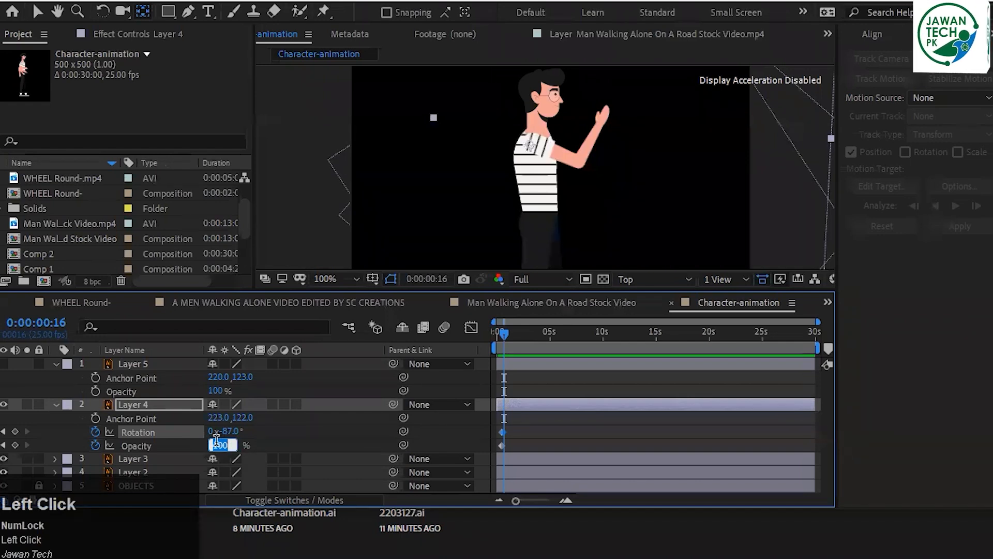
pyautogui.write('0')
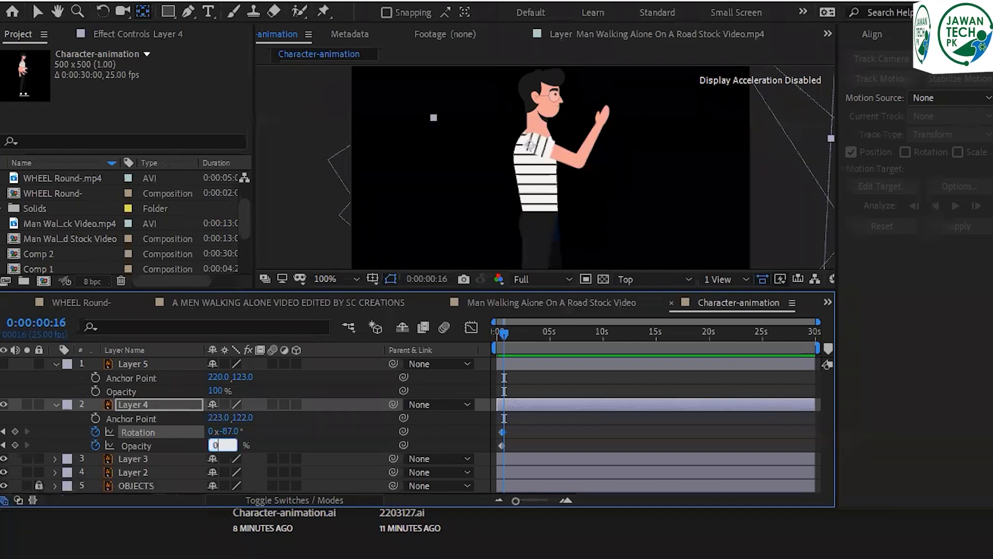
pyautogui.press('Return')
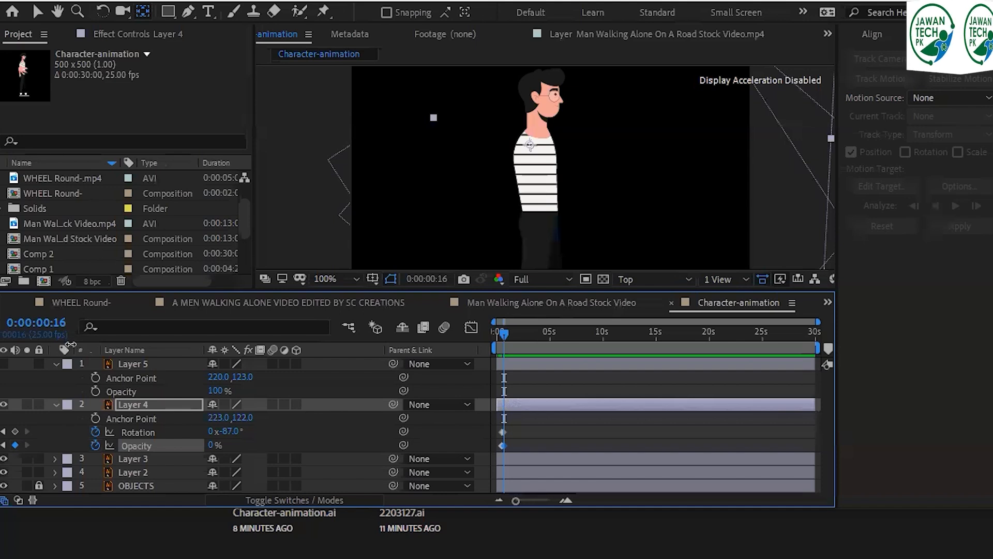
# At 0:00:00:15, set Layer 4's Opacity to 100% so the arm stays fully visible until that frame.
pyautogui.press('pageup')
pyautogui.press('Num_Lock')
pyautogui.press('pageup')
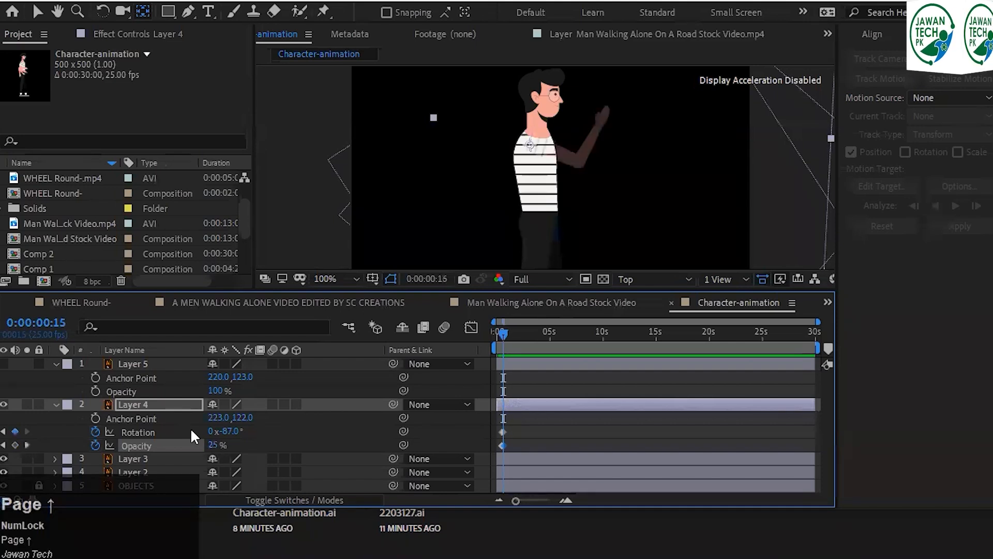
pyautogui.click(213, 447)
pyautogui.write('0')
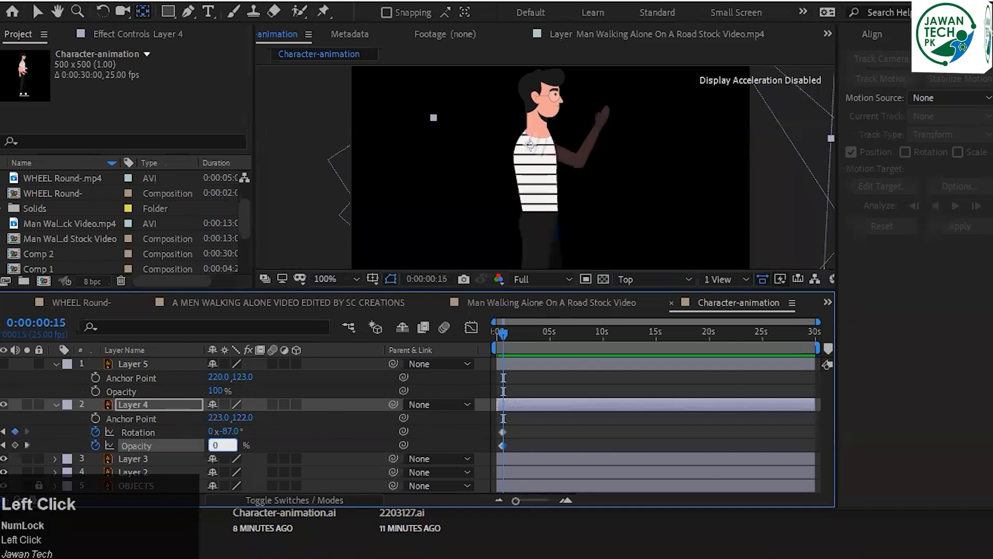
pyautogui.press('BackSpace')
pyautogui.click(325, 427)
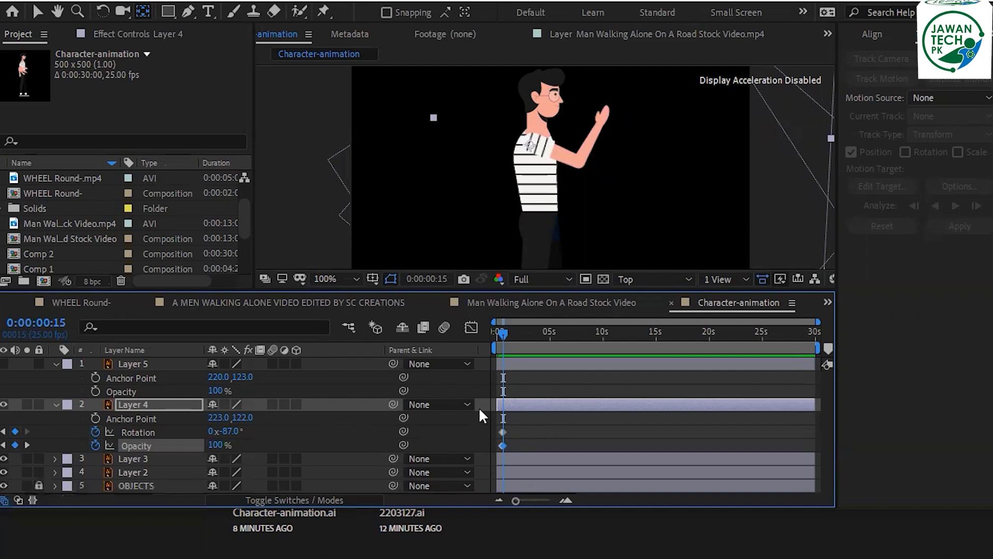
# Make Layer 5 visible and start keyframing its Opacity at 100% at 0:00:00:16.
pyautogui.press('pagedown')
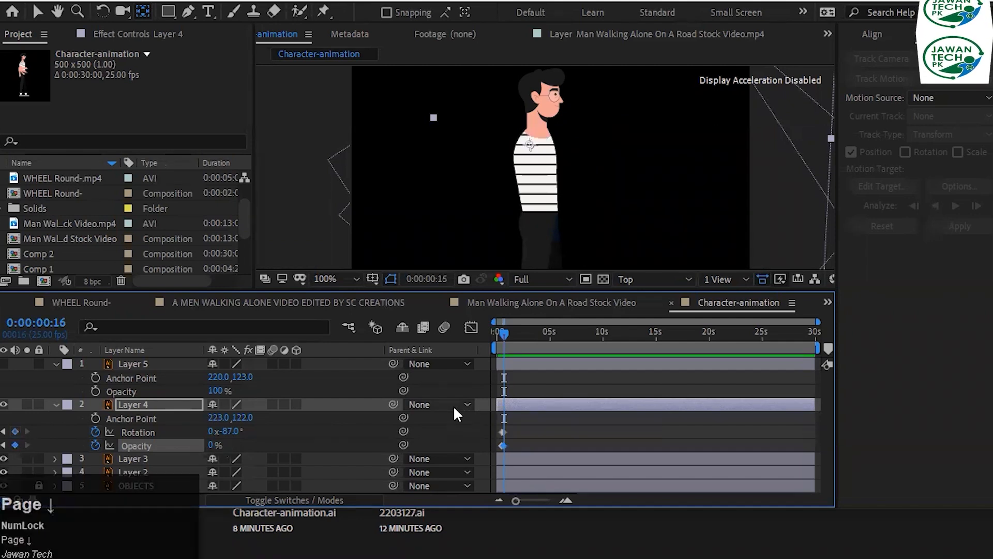
pyautogui.click(127, 366)
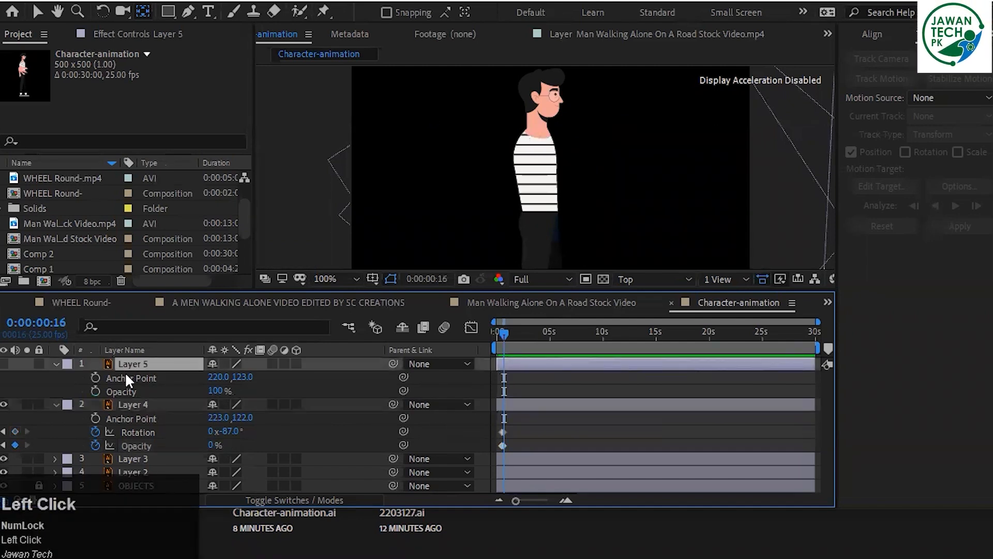
pyautogui.click(4, 365)
pyautogui.click(96, 391)
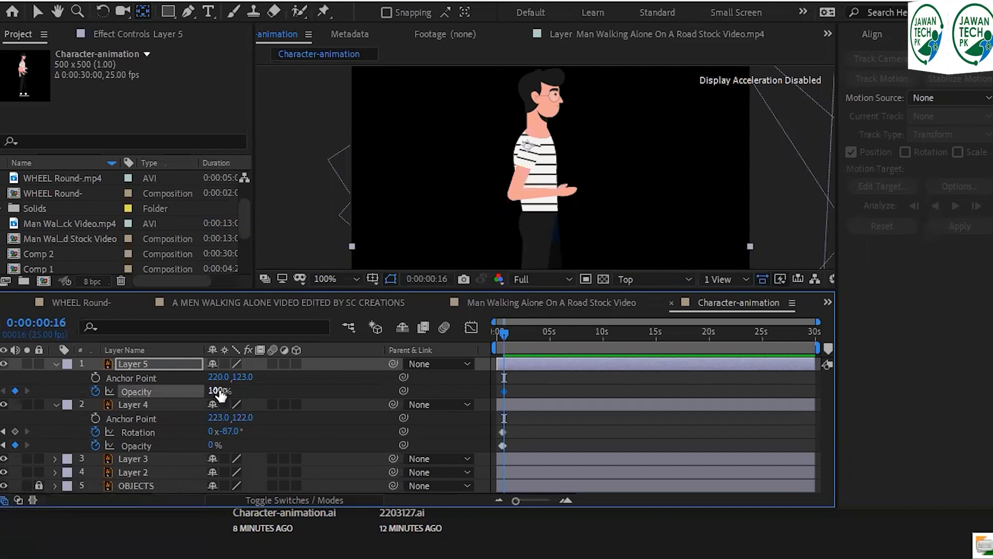
# At 0:00:00:15, set Layer 5's Opacity to 0%.
pyautogui.press('pageup')
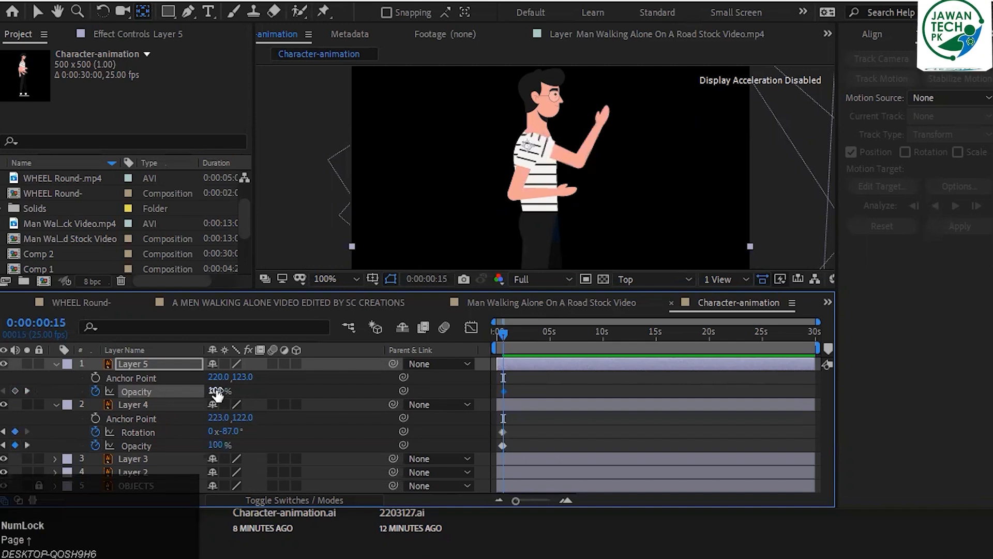
pyautogui.click(216, 391)
pyautogui.write('0')
pyautogui.press('Return')
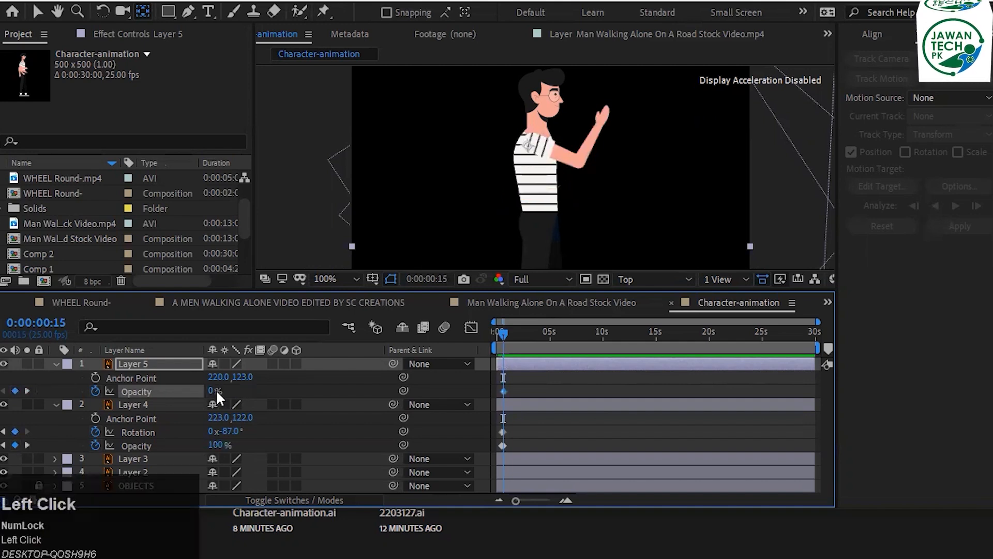
pyautogui.press('pagedown')
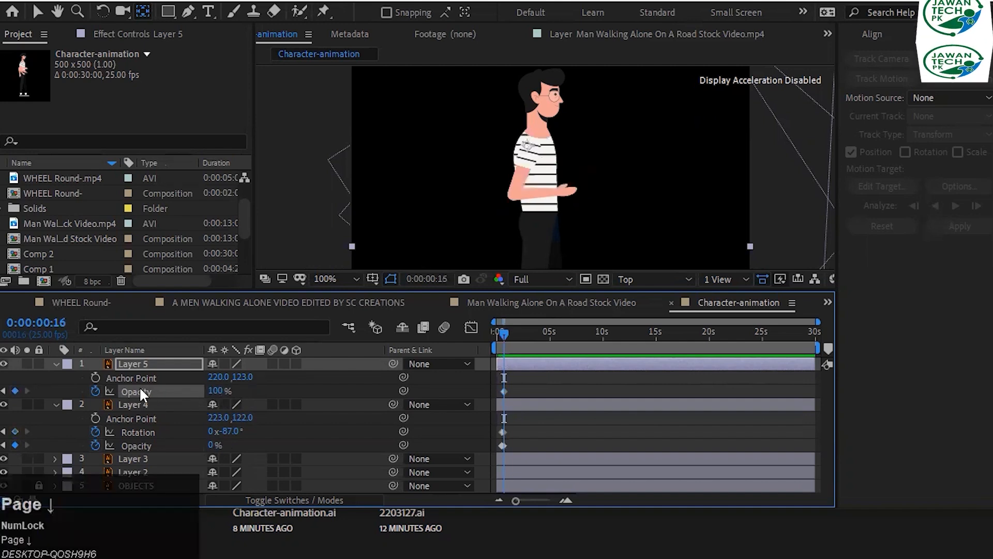
# Keyframe Layer 5's Rotation at 0° at 0:00:00:16 and at about -112° at 0:00:00:20, bringing the hand to the face.
pyautogui.click(61, 319)
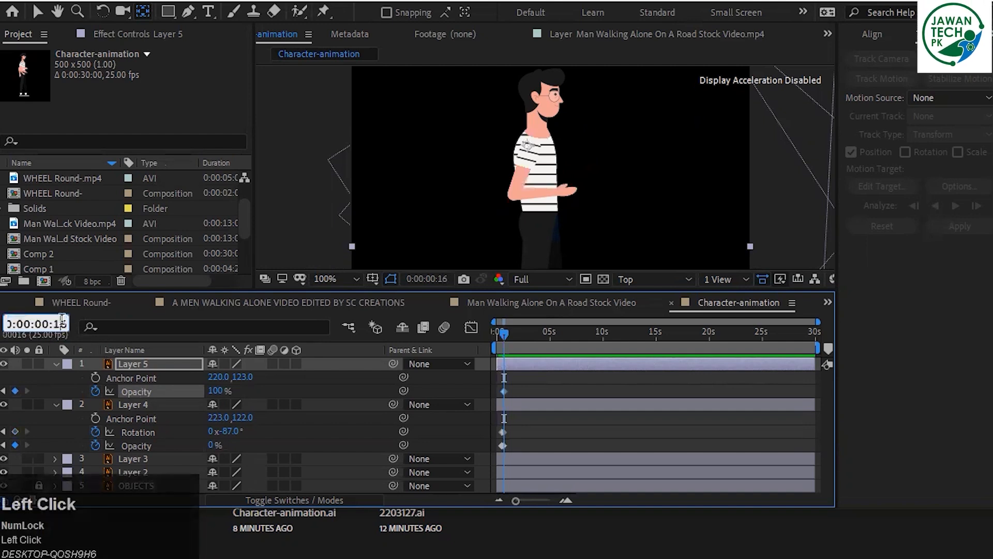
pyautogui.press('BackSpace')
pyautogui.press('BackSpace')
pyautogui.write('20')
pyautogui.press('Return')
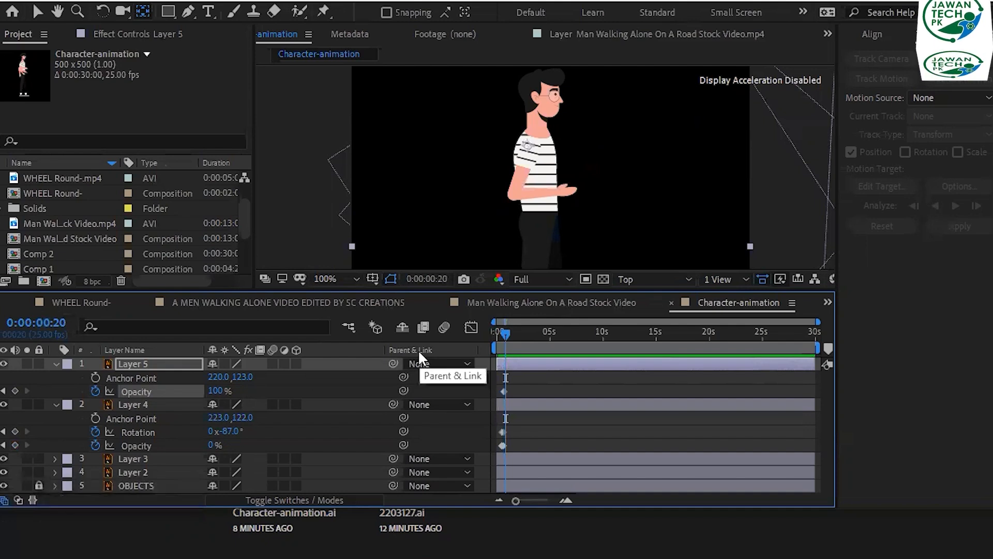
pyautogui.hotkey('shift', 'r')
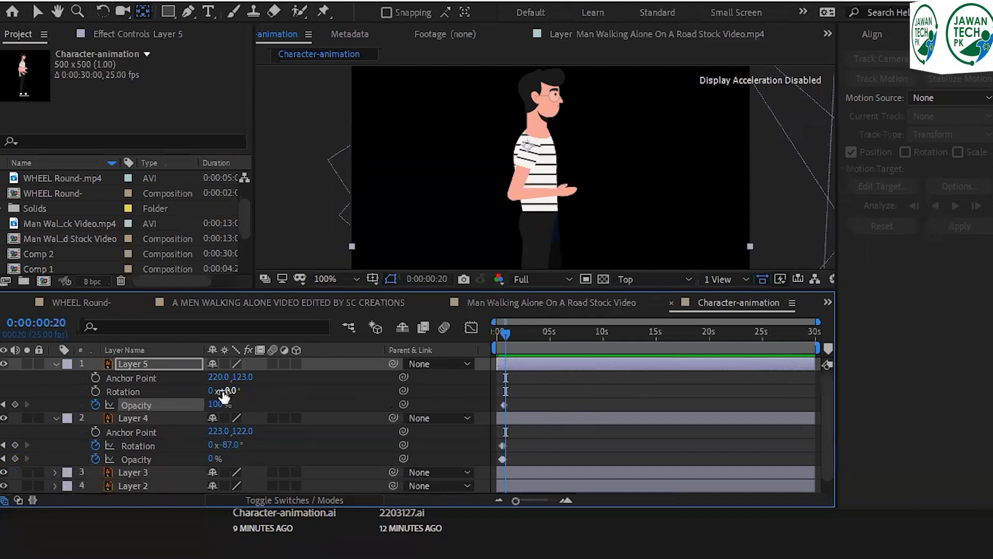
pyautogui.click(93, 389)
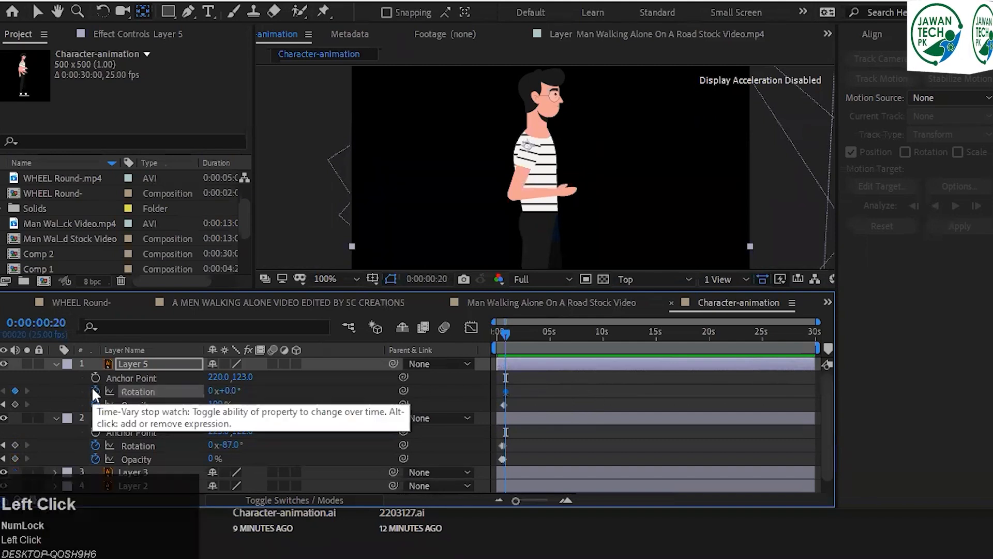
pyautogui.click(4, 404)
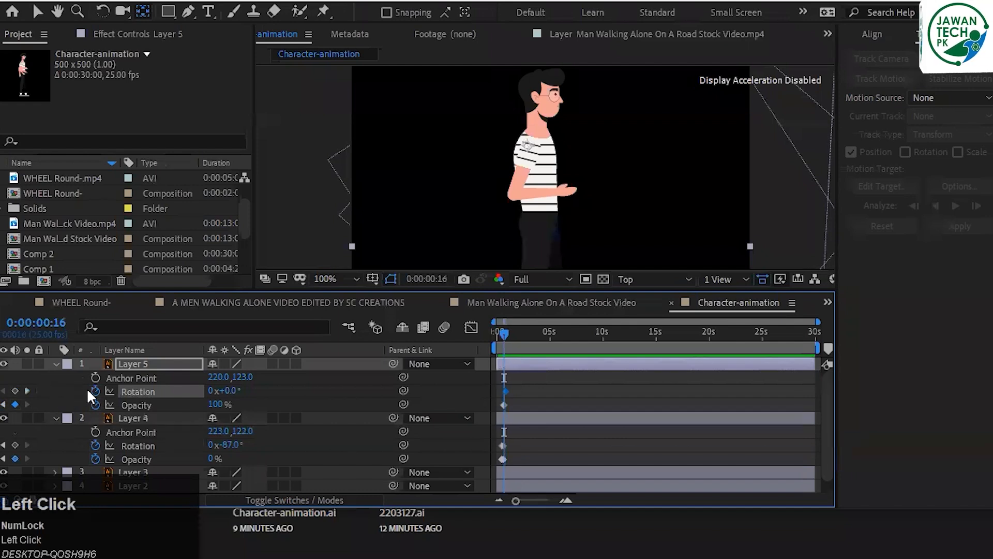
pyautogui.click(15, 390)
pyautogui.click(28, 391)
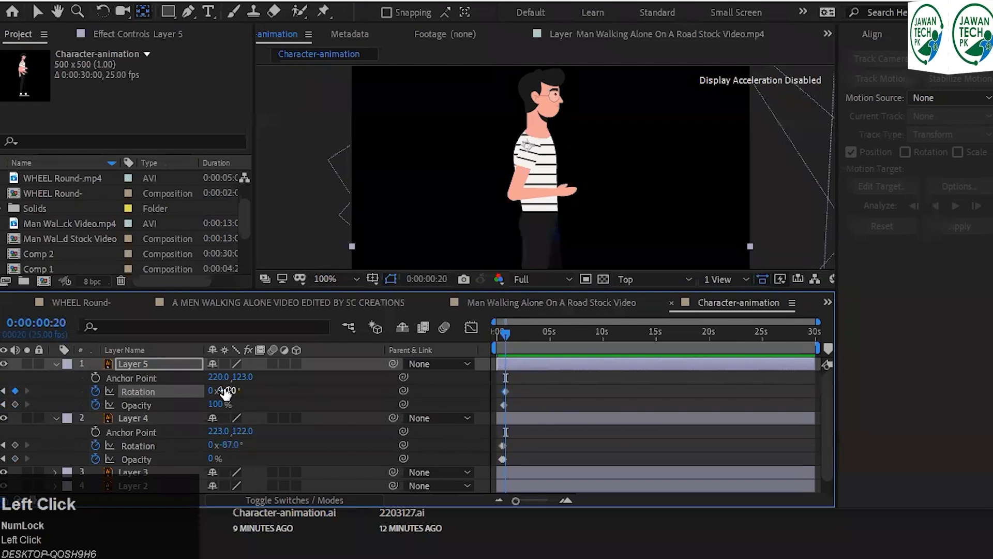
pyautogui.moveTo(225, 392); pyautogui.dragTo(133, 383)
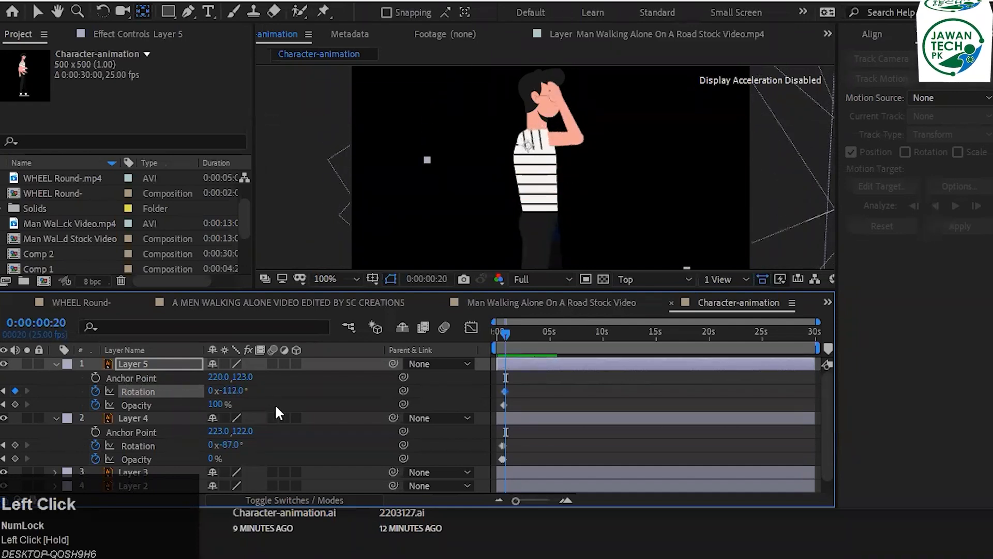
# Save the project and preview the arm animation from 0:00:00:00.
pyautogui.moveTo(508, 335); pyautogui.dragTo(426, 332)
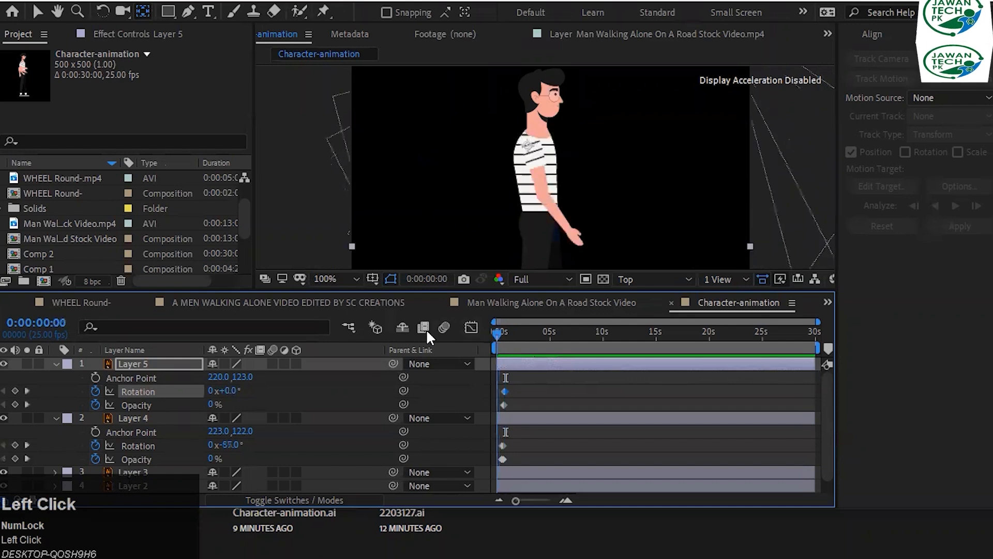
pyautogui.hotkey('ctrl', 's')
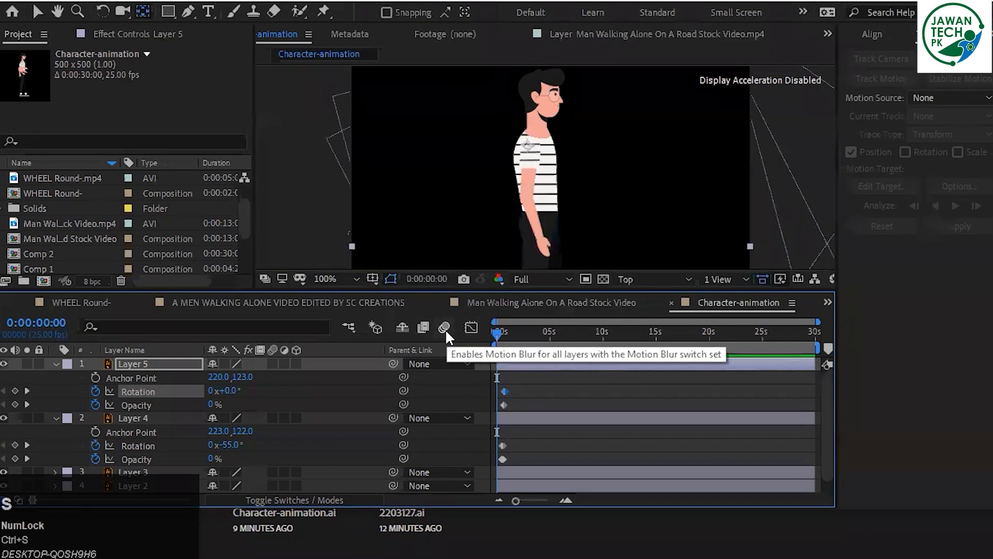
pyautogui.press('space')
pyautogui.press('space')
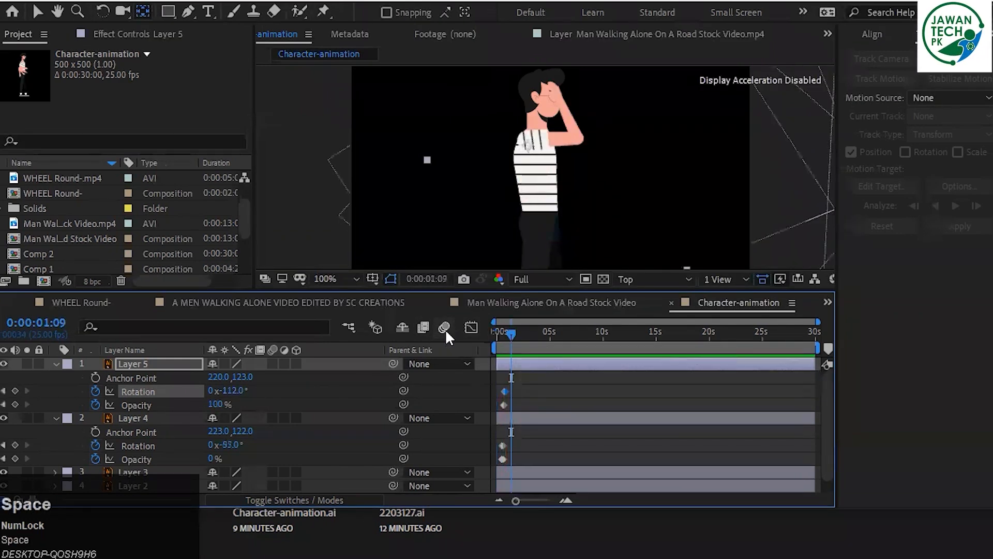
# Step back and forth frame by frame around 0:00:00:20 to examine Layer 5's arm motion toward the face.
pyautogui.press('pageup')
pyautogui.press('pageup')
pyautogui.press('pageup')
pyautogui.press('pageup')
pyautogui.press('pageup')
pyautogui.press('pageup')
pyautogui.press('pageup')
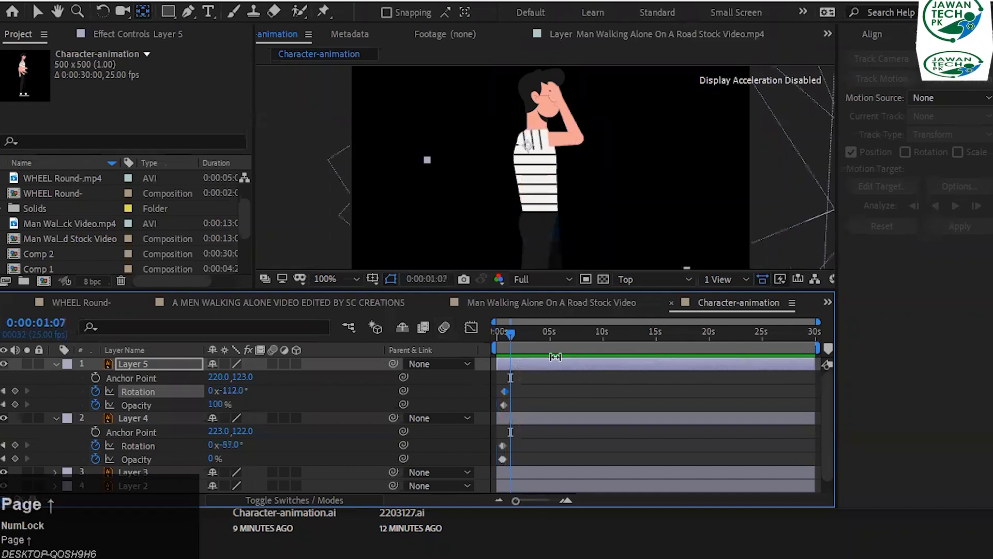
pyautogui.press('pageup')
pyautogui.press('pageup')
pyautogui.press('pageup')
pyautogui.press('pageup')
pyautogui.press('pageup')
pyautogui.press('pageup')
pyautogui.press('pageup')
pyautogui.press('pageup')
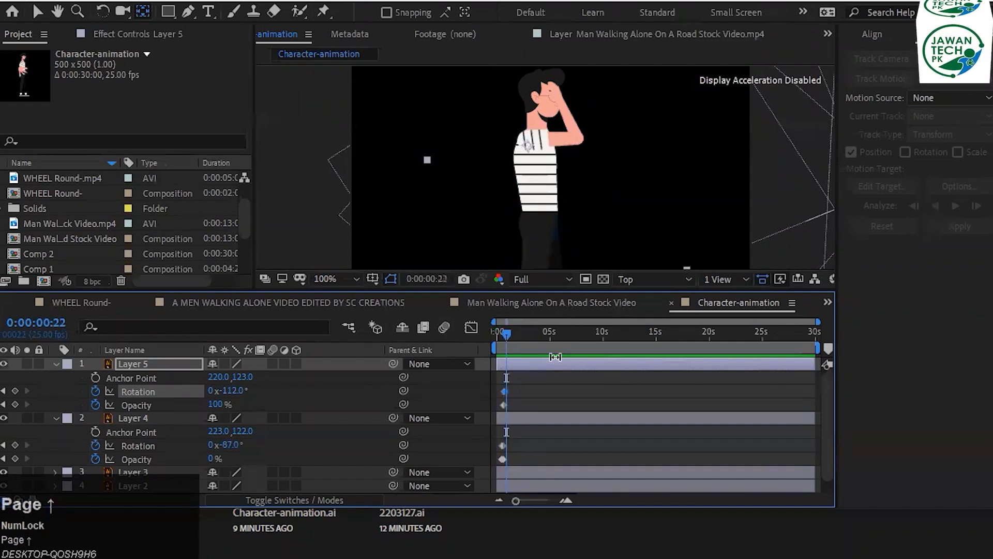
pyautogui.press('pagedown')
pyautogui.press('pagedown')
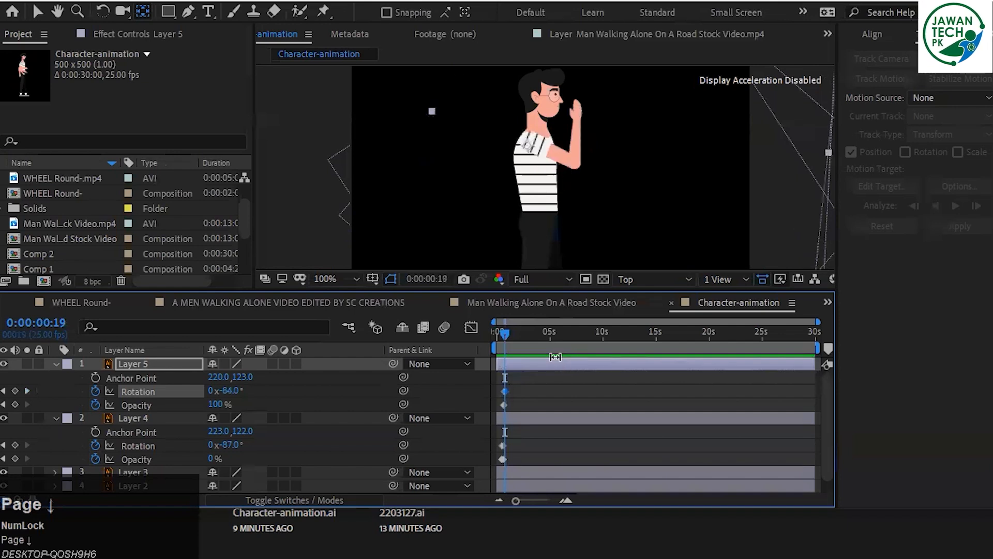
pyautogui.press('pageup')
pyautogui.press('pagedown')
pyautogui.press('pageup')
pyautogui.press('pagedown')
pyautogui.press('pageup')
pyautogui.press('pagedown')
pyautogui.press('pageup')
pyautogui.press('pagedown')
pyautogui.press('pageup')
pyautogui.press('pagedown')
pyautogui.press('pagedown')
pyautogui.press('pagedown')
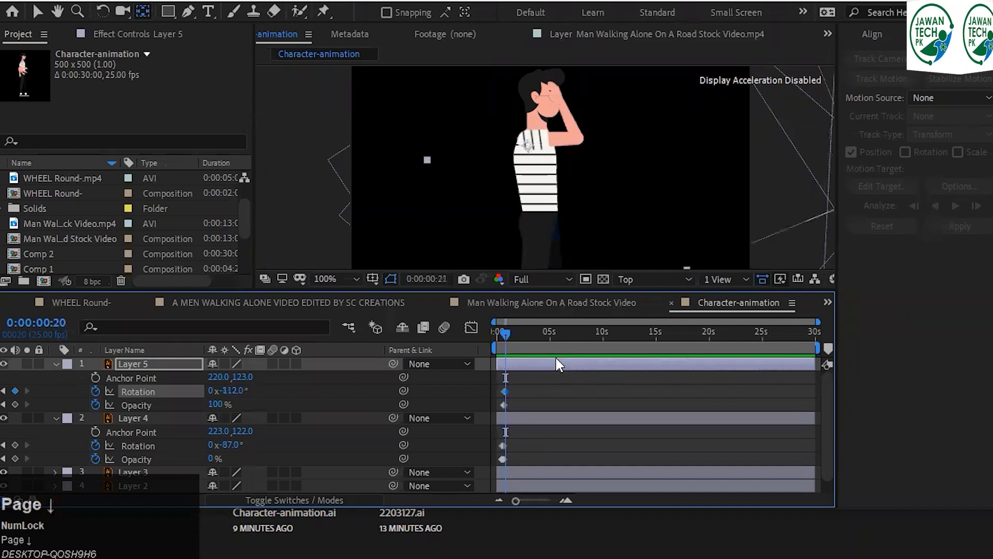
pyautogui.press('pageup')
pyautogui.press('pageup')
pyautogui.press('pageup')
pyautogui.press('pageup')
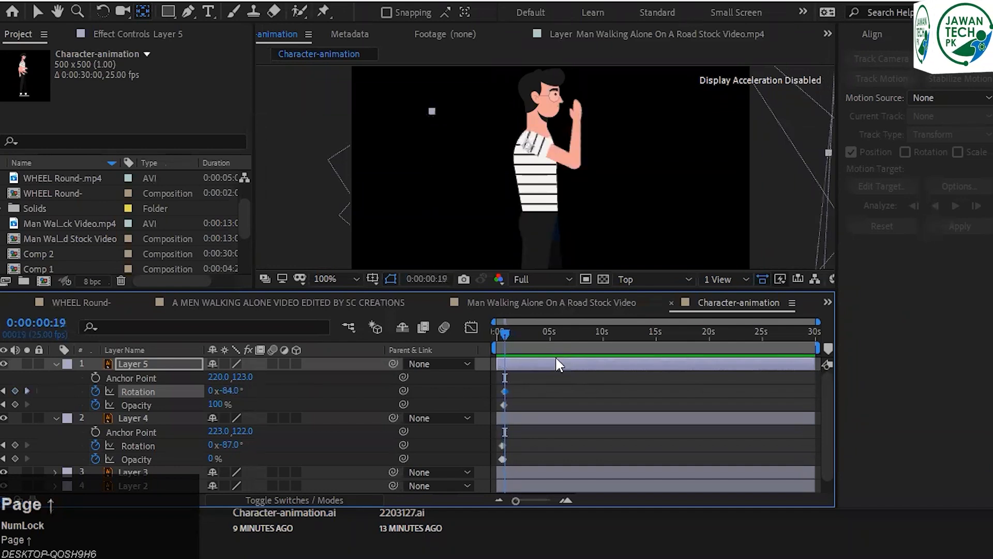
pyautogui.press('pageup')
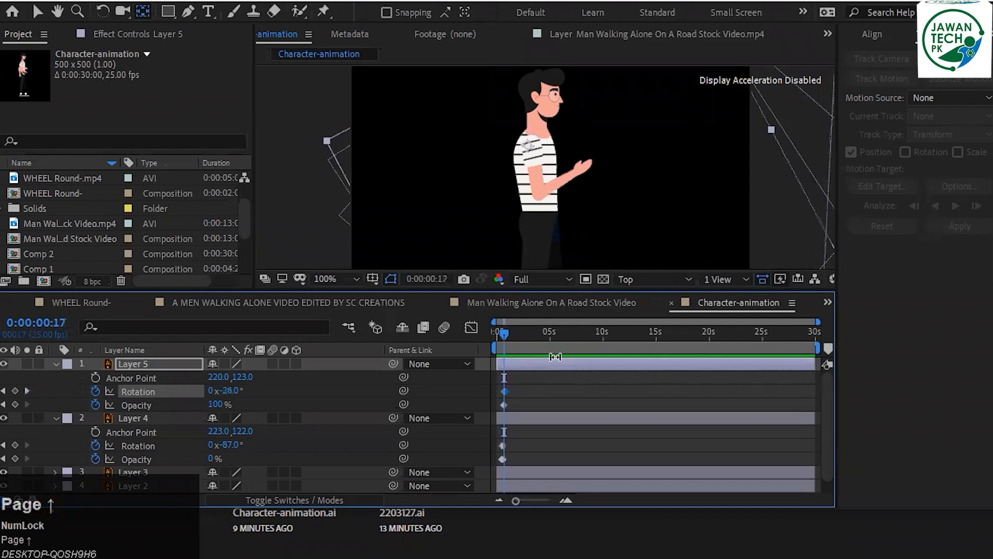
# At 0:00:00:15, set Layer 4's Rotation keyframe to -59°, lowering the raised forearm.
pyautogui.press('pageup')
pyautogui.press('pageup')
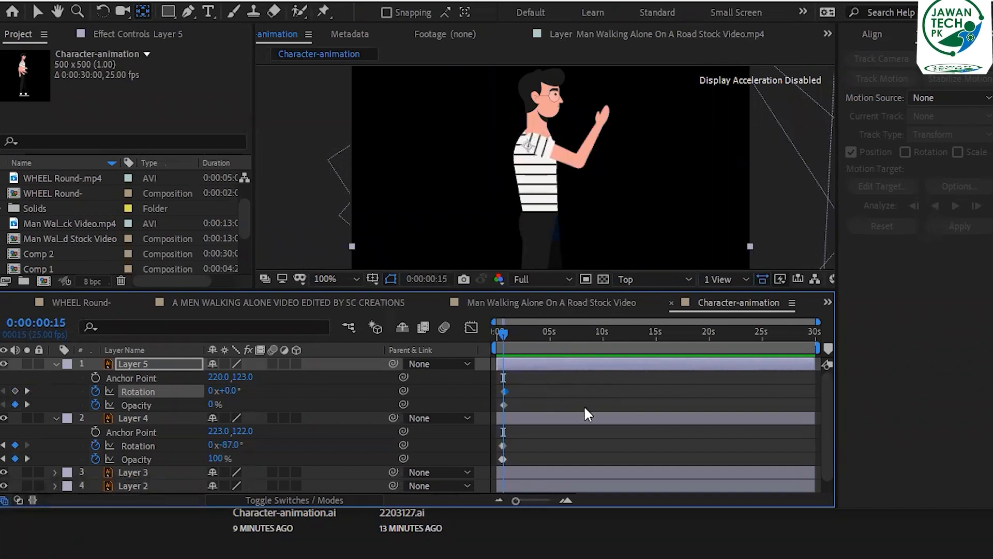
pyautogui.scroll(1, 552, 433)
pyautogui.click(551, 433)
pyautogui.scroll(2, 551, 433)
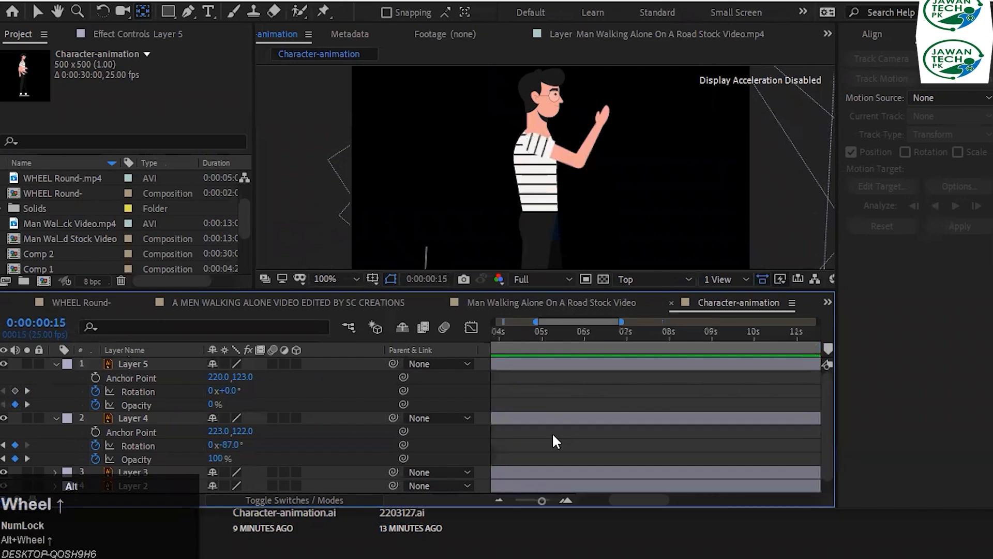
pyautogui.click(566, 500)
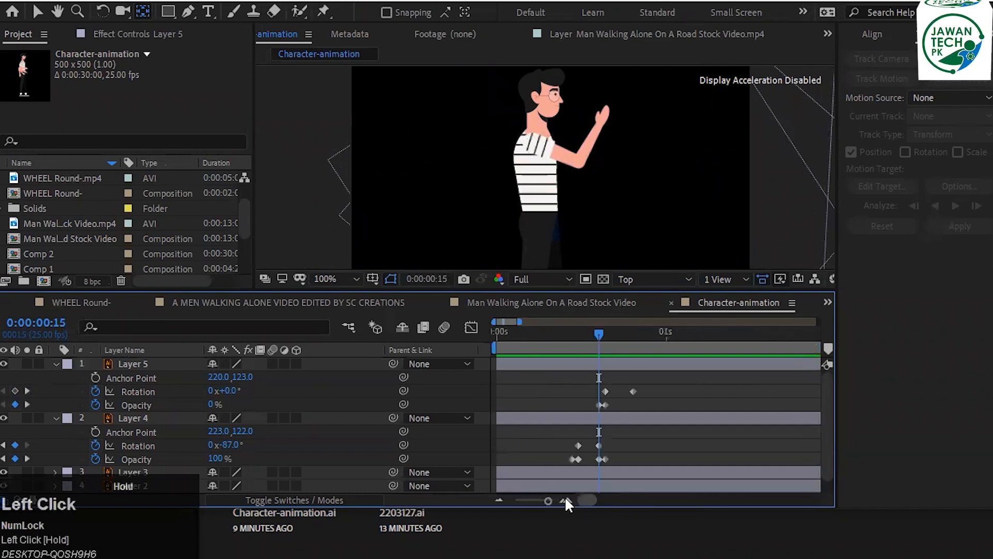
pyautogui.click(604, 456)
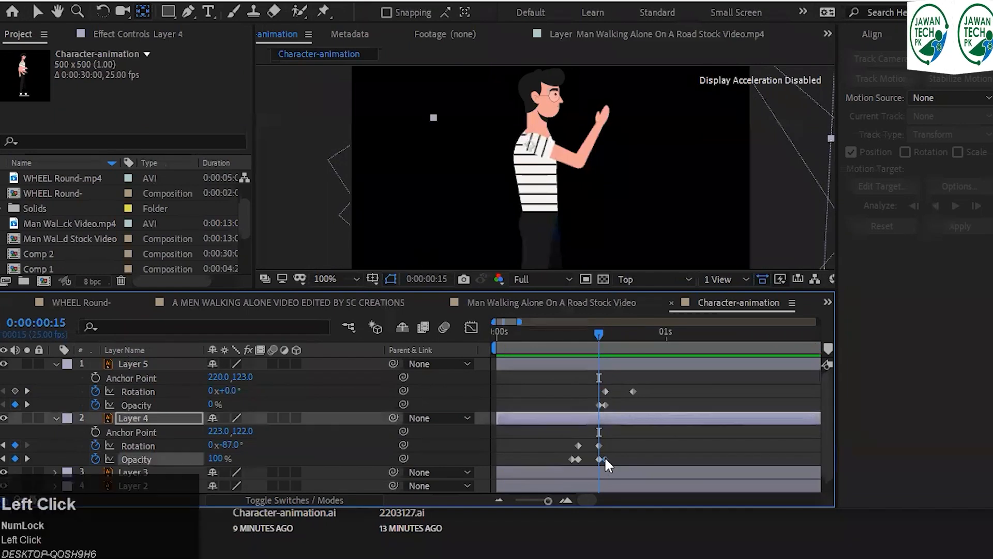
pyautogui.moveTo(593, 461); pyautogui.dragTo(605, 456)
pyautogui.click(599, 446)
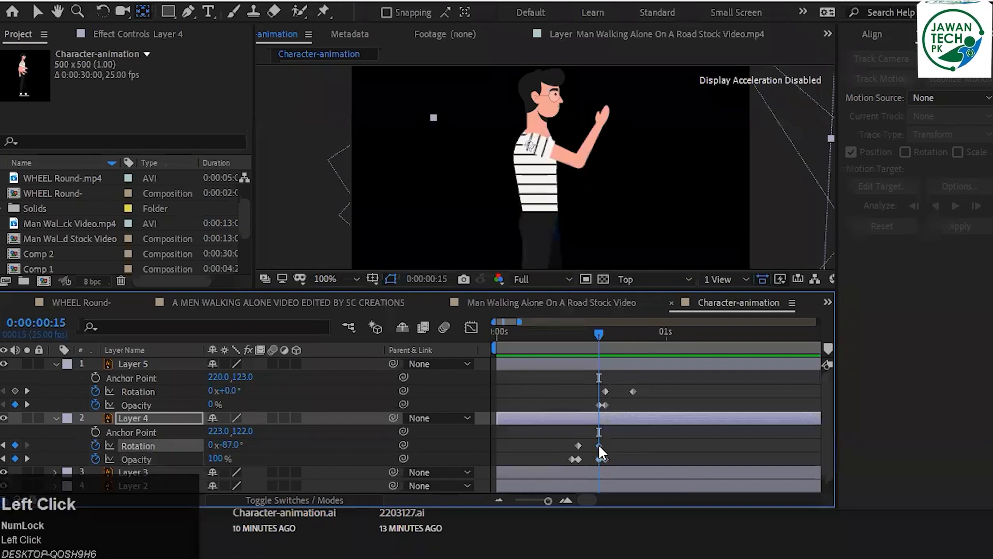
pyautogui.moveTo(223, 445); pyautogui.dragTo(238, 446)
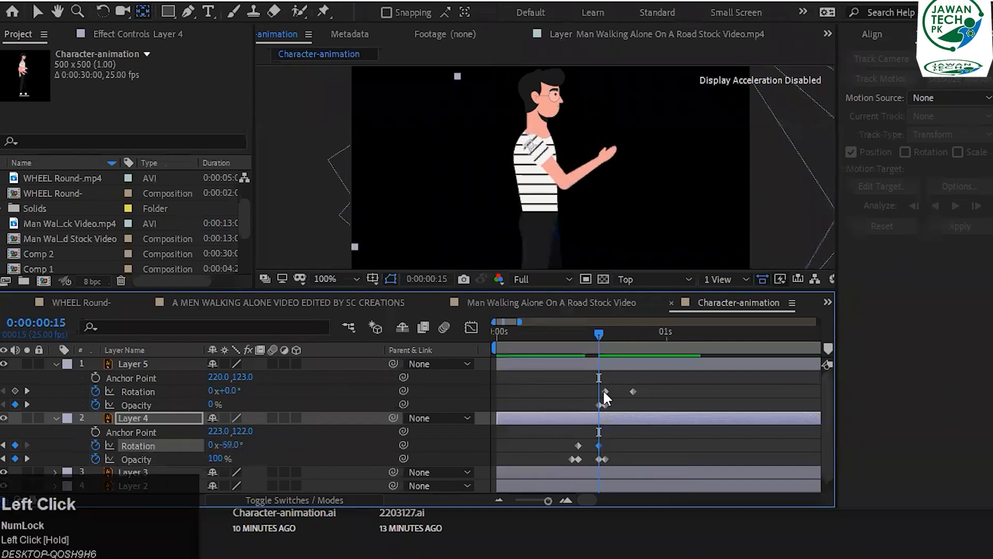
# At 0:00:00:16, set Layer 5's Rotation keyframe to -83° so the arm starts raised toward the face.
pyautogui.press('pagedown')
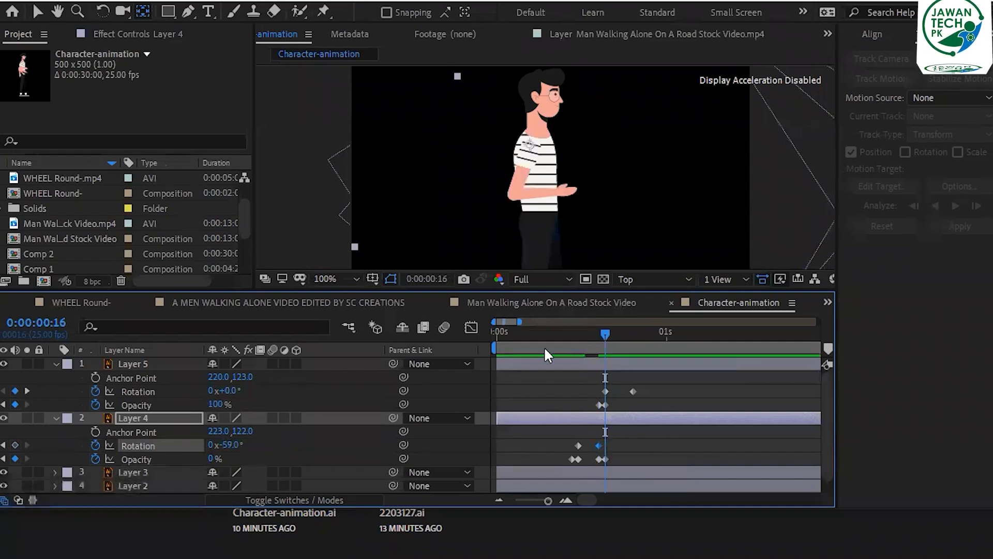
pyautogui.click(605, 392)
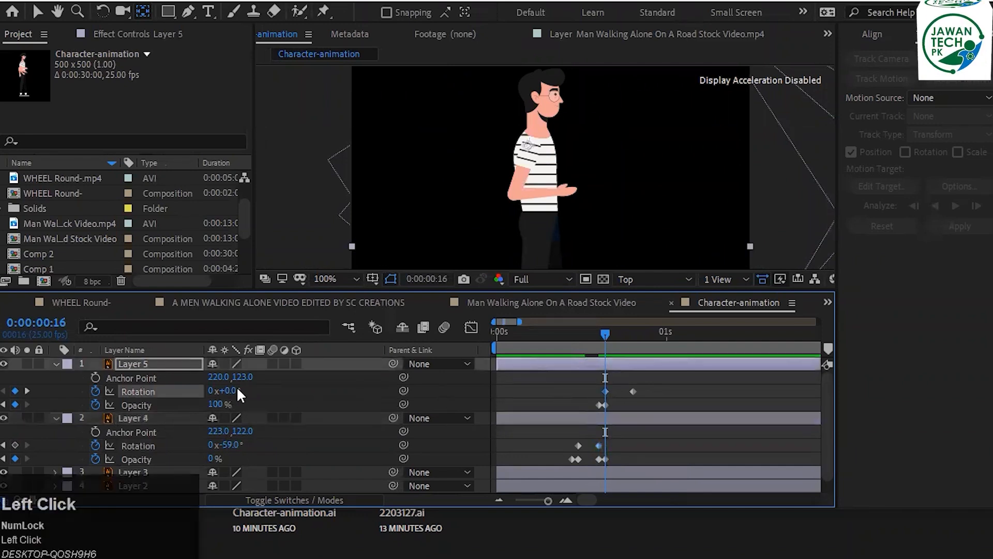
pyautogui.moveTo(237, 389); pyautogui.dragTo(172, 394)
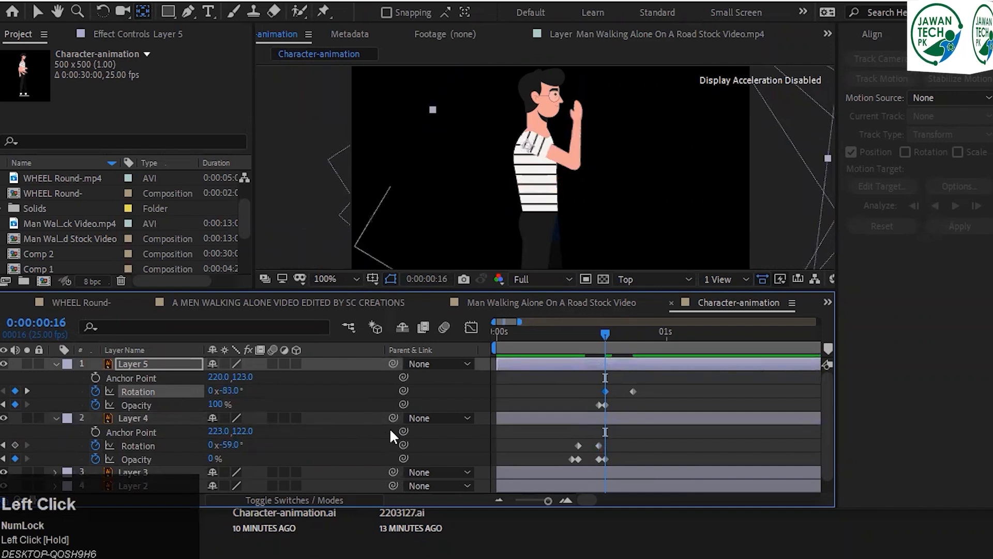
# Step backward and forward frame by frame between 0:00:00:00 and 0:00:00:22 to examine the arm's motion across the layer swaps.
pyautogui.press('pageup')
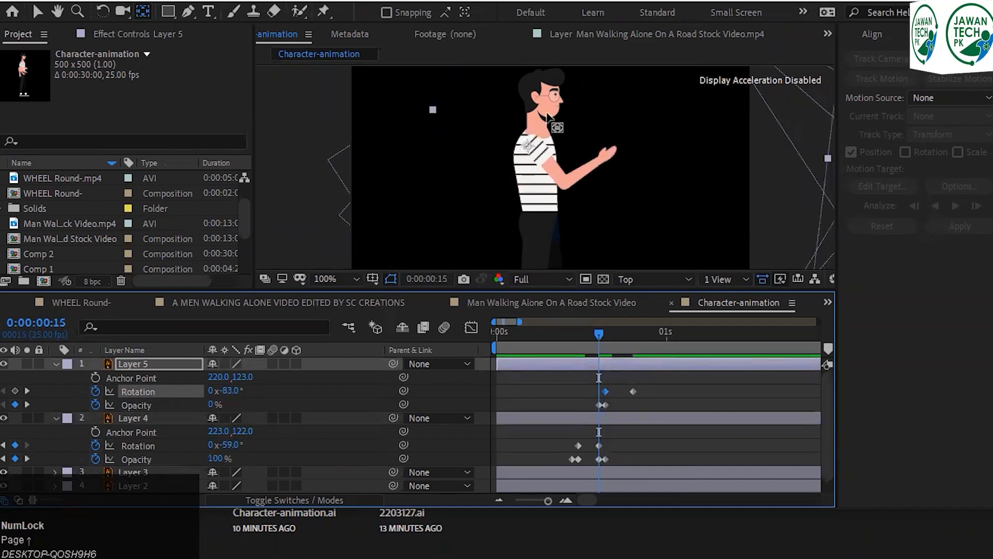
pyautogui.click(554, 82)
pyautogui.press('pageup')
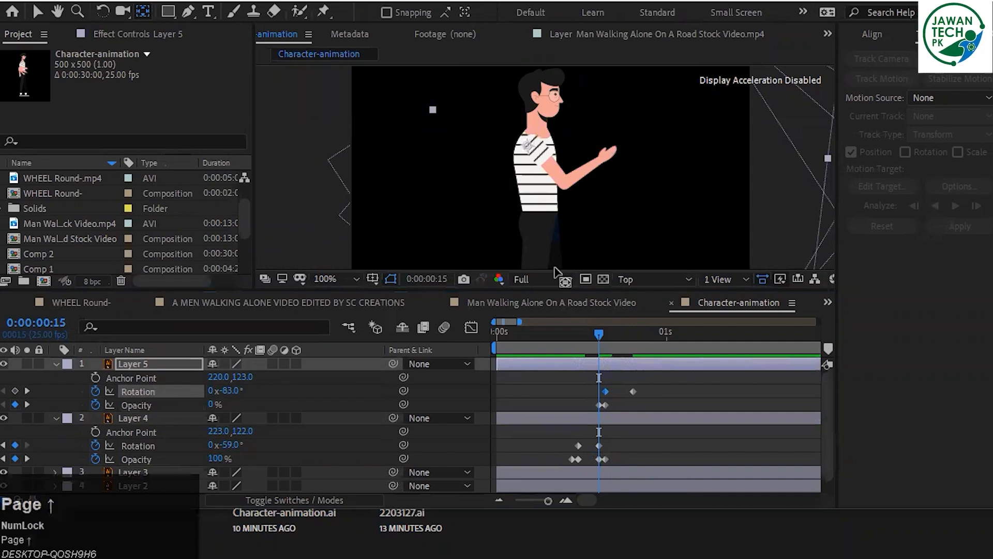
pyautogui.click(566, 405)
pyautogui.press('pageup')
pyautogui.press('pageup')
pyautogui.press('pageup')
pyautogui.press('pageup')
pyautogui.press('pageup')
pyautogui.press('pageup')
pyautogui.press('pageup')
pyautogui.press('pageup')
pyautogui.press('pageup')
pyautogui.press('pageup')
pyautogui.press('pageup')
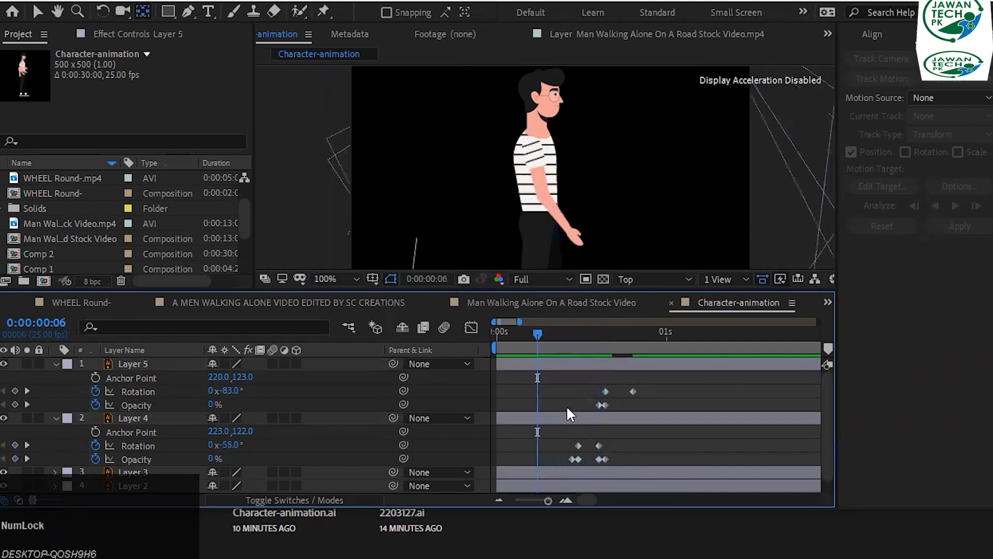
pyautogui.press('pageup')
pyautogui.press('pageup')
pyautogui.press('pageup')
pyautogui.press('pageup')
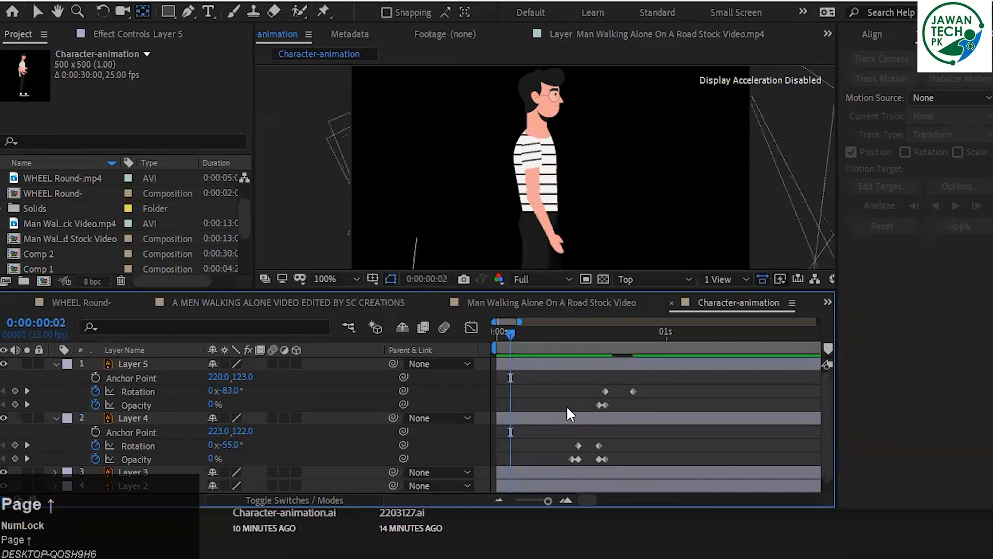
pyautogui.press('pagedown')
pyautogui.press('pagedown')
pyautogui.press('pagedown')
pyautogui.press('pagedown')
pyautogui.press('pagedown')
pyautogui.press('pagedown')
pyautogui.press('pagedown')
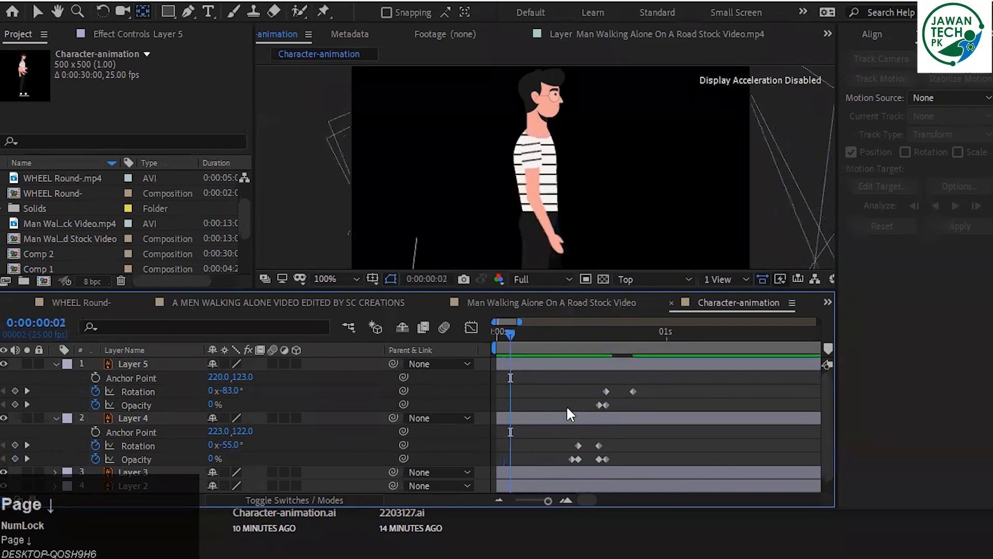
pyautogui.press('pagedown')
pyautogui.press('pagedown')
pyautogui.press('pagedown')
pyautogui.press('pagedown')
pyautogui.press('pagedown')
pyautogui.press('pagedown')
pyautogui.press('pagedown')
pyautogui.press('pagedown')
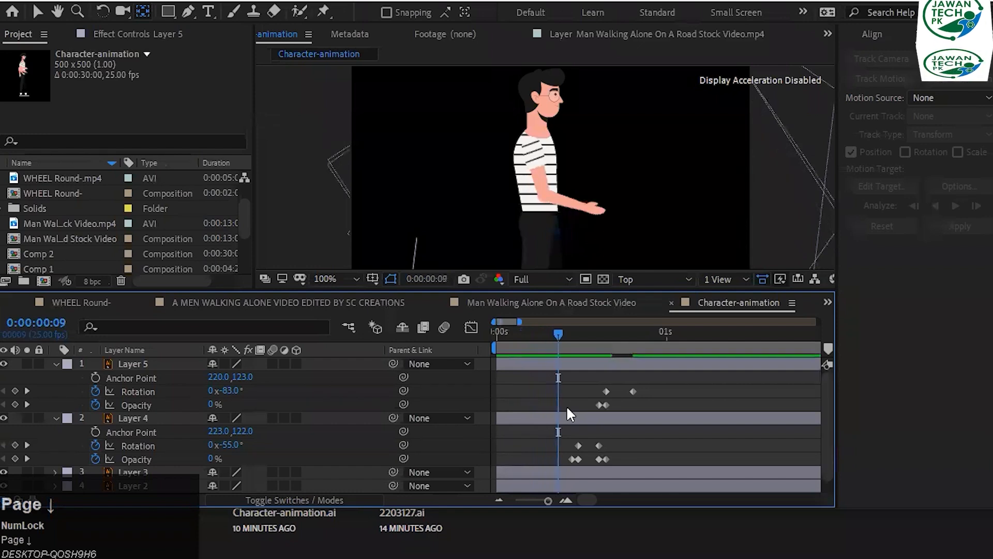
pyautogui.press('pagedown')
pyautogui.press('pagedown')
pyautogui.press('pagedown')
pyautogui.press('pagedown')
pyautogui.press('pagedown')
pyautogui.press('pagedown')
pyautogui.press('pagedown')
pyautogui.press('pagedown')
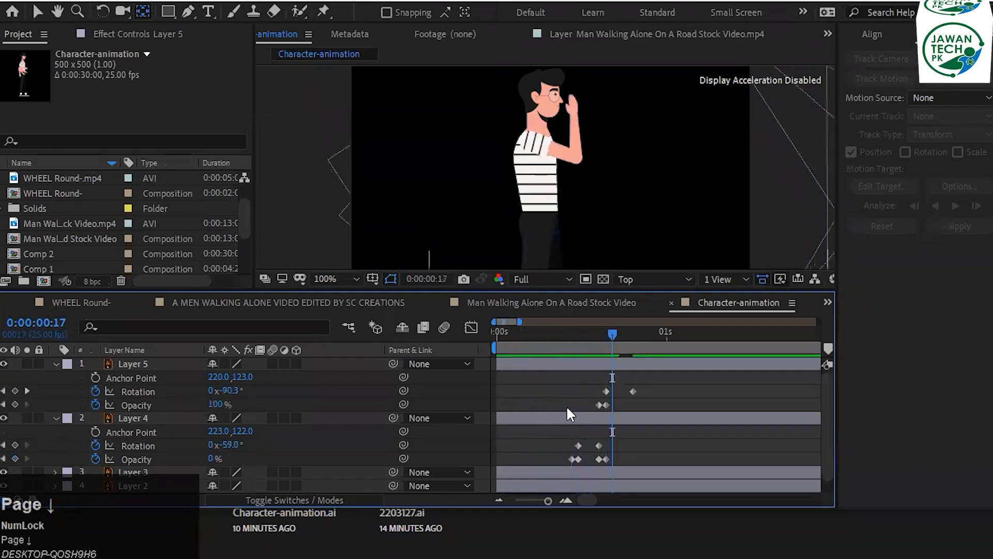
pyautogui.press('pageup')
pyautogui.press('pageup')
pyautogui.press('pageup')
pyautogui.press('pageup')
pyautogui.press('pageup')
pyautogui.press('pageup')
pyautogui.press('pageup')
pyautogui.press('pageup')
pyautogui.press('pageup')
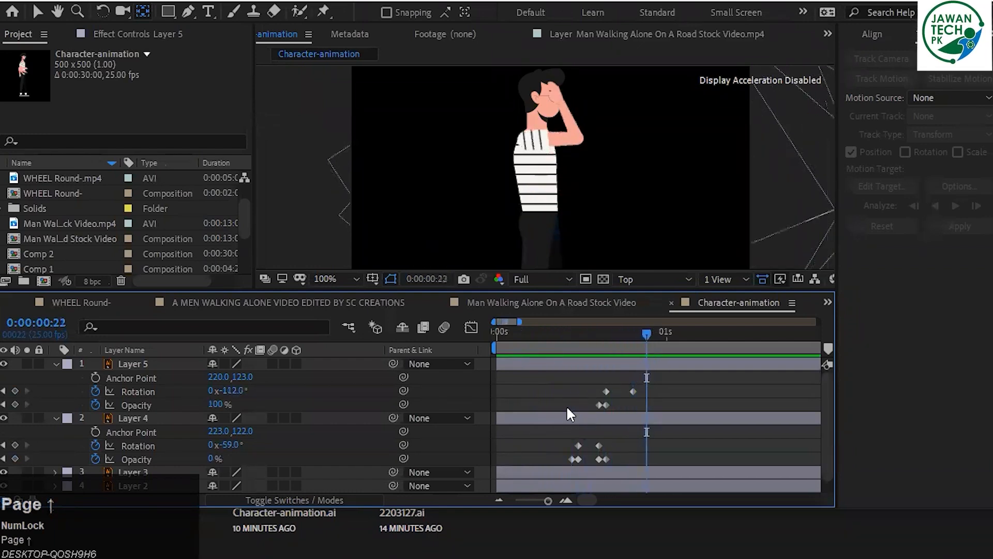
pyautogui.press('pageup')
pyautogui.press('pageup')
pyautogui.press('pageup')
pyautogui.press('pageup')
pyautogui.press('pageup')
pyautogui.press('pageup')
pyautogui.press('pageup')
pyautogui.press('pageup')
pyautogui.press('pageup')
pyautogui.press('pageup')
pyautogui.press('pageup')
pyautogui.press('pageup')
pyautogui.press('pageup')
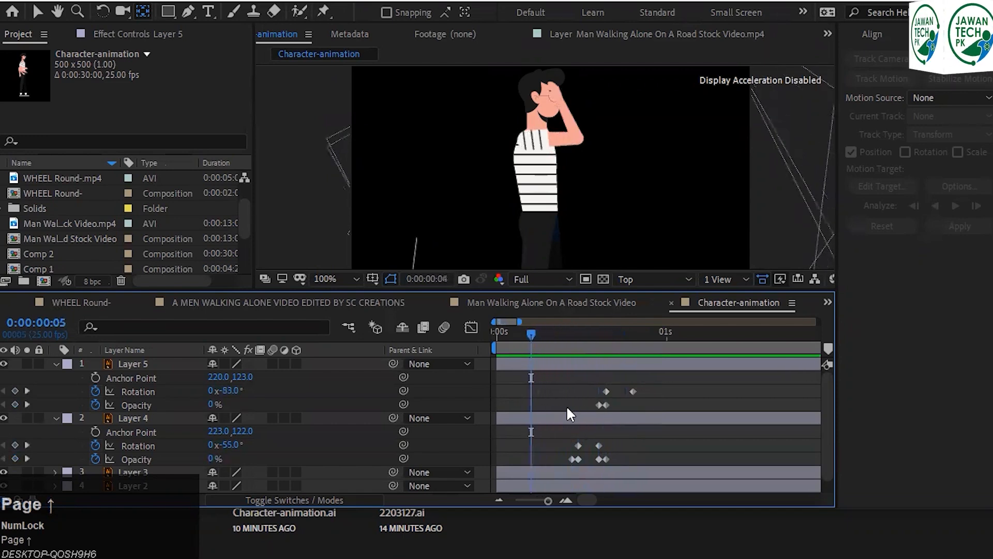
pyautogui.press('pageup')
pyautogui.press('pagedown')
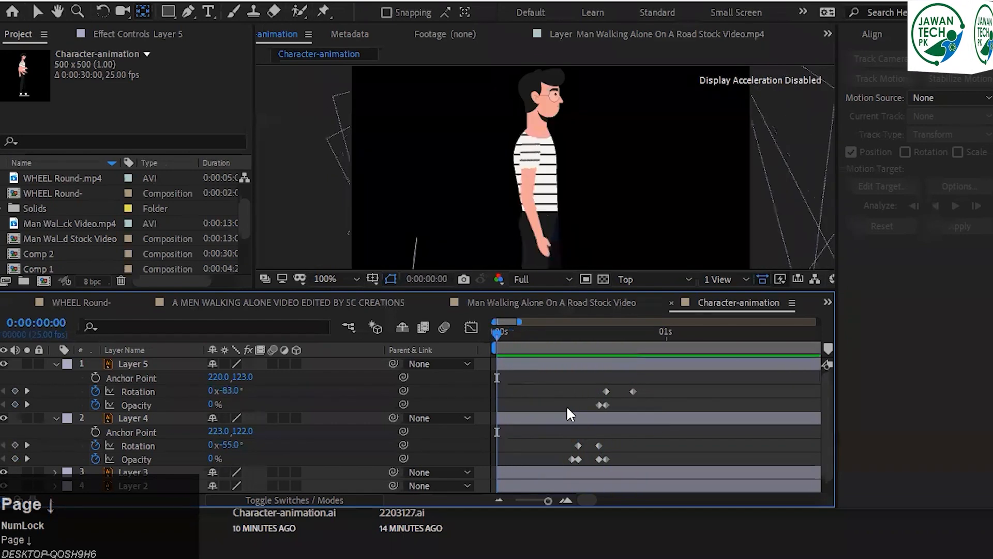
# Collapse the revealed properties of all layers and save the project.
pyautogui.hotkey('ctrl', 's')
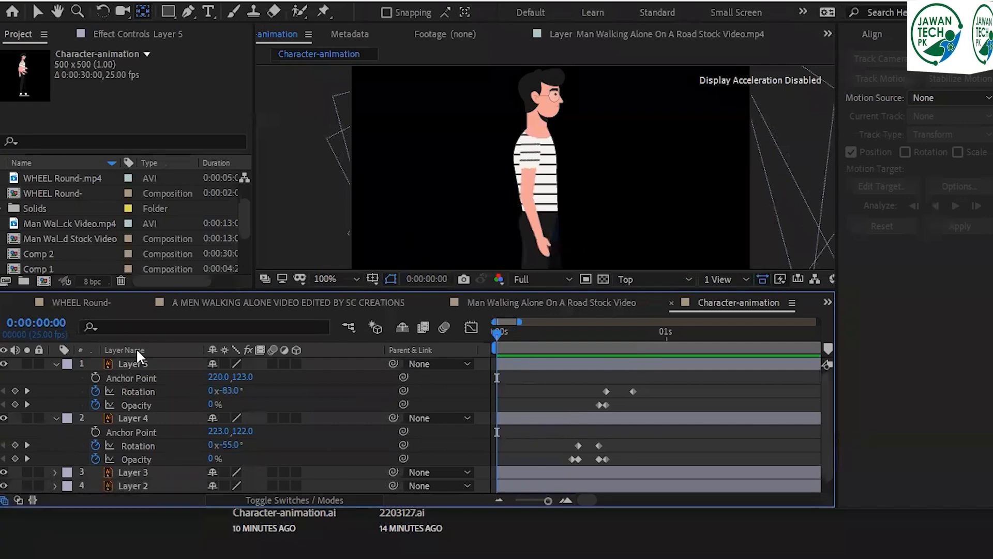
pyautogui.hotkey('ctrl', 'a')
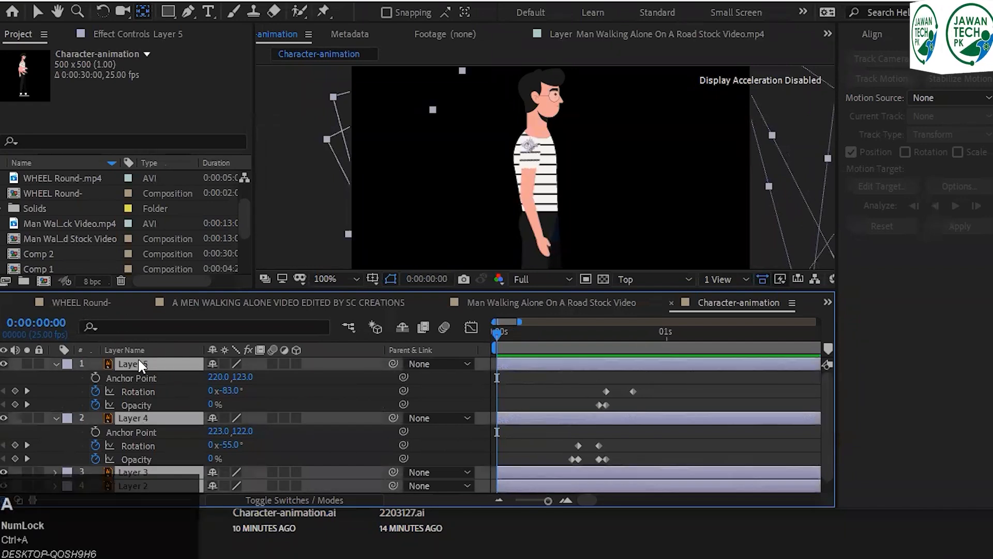
pyautogui.press('r')
pyautogui.press('r')
pyautogui.click(130, 464)
pyautogui.hotkey('ctrl', 's')
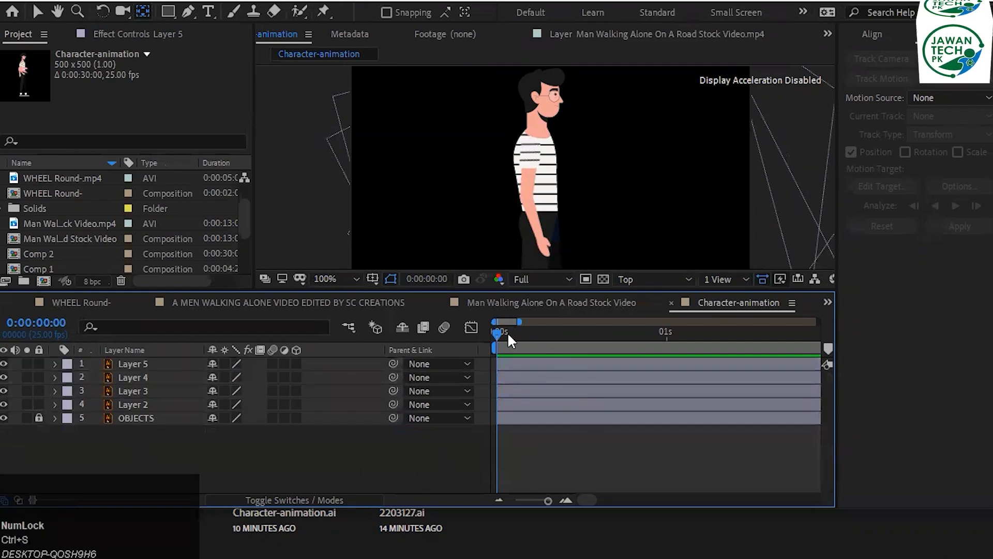
# Step forward frame by frame from 0:00:00:00 to 0:00:00:21 to review the finished arm raise.
pyautogui.press('pagedown')
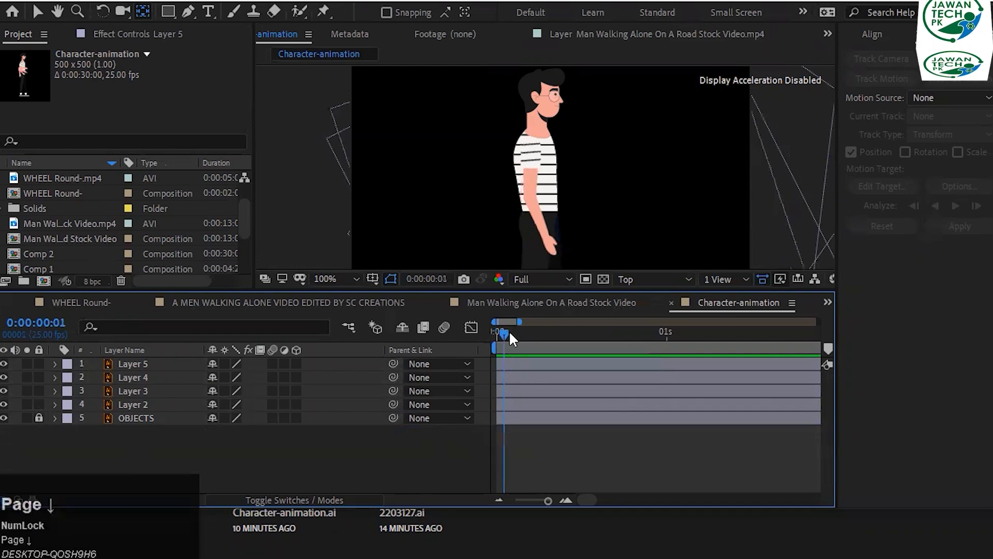
pyautogui.press('pagedown')
pyautogui.press('pagedown')
pyautogui.press('pagedown')
pyautogui.press('pagedown')
pyautogui.press('pagedown')
pyautogui.press('pagedown')
pyautogui.press('pagedown')
pyautogui.press('pagedown')
pyautogui.press('pagedown')
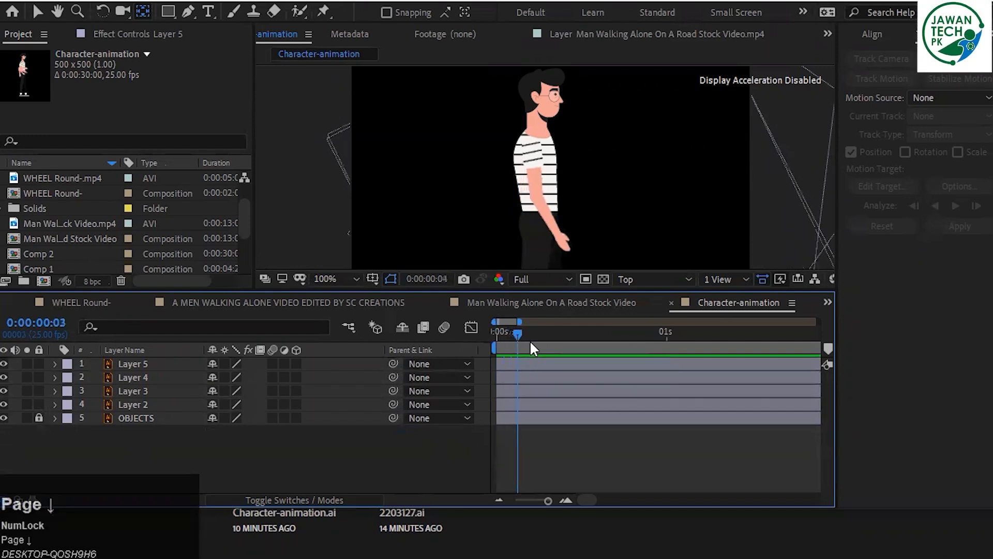
pyautogui.press('pagedown')
pyautogui.press('pagedown')
pyautogui.press('pagedown')
pyautogui.press('pagedown')
pyautogui.press('pagedown')
pyautogui.press('pagedown')
pyautogui.press('pagedown')
pyautogui.press('pagedown')
pyautogui.press('pagedown')
pyautogui.press('pagedown')
pyautogui.press('pagedown')
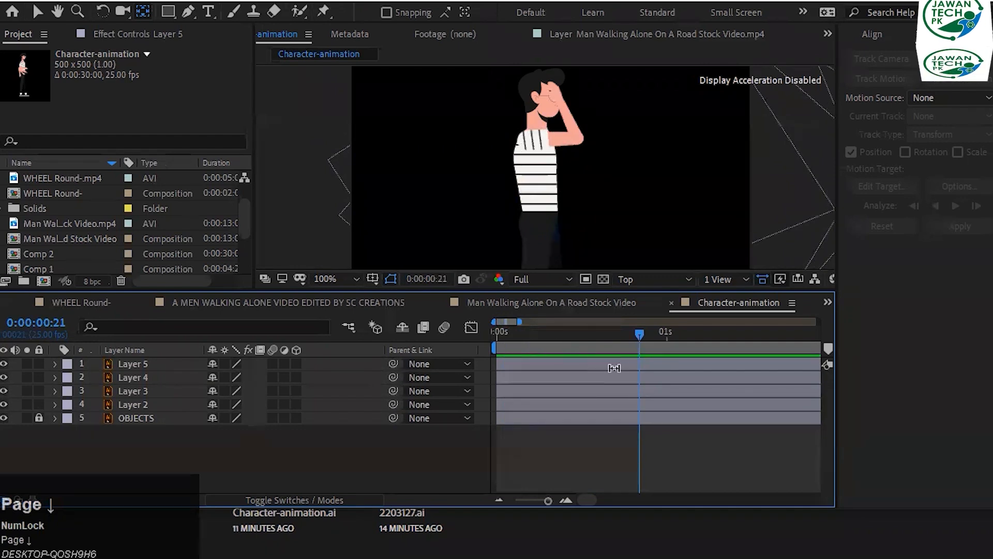
# Shorten the work area to about the first second and add the Character-animation composition to the render queue.
pyautogui.keyDown('alt'); pyautogui.scroll(-5, 619, 377); pyautogui.keyUp('alt')
pyautogui.moveTo(817, 346); pyautogui.dragTo(515, 339)
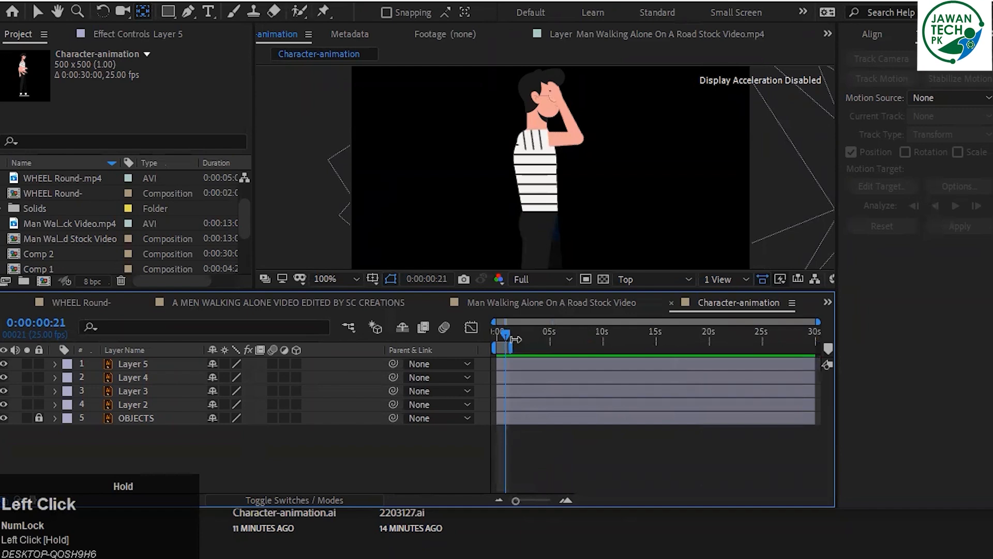
pyautogui.hotkey('ctrl', 'm')
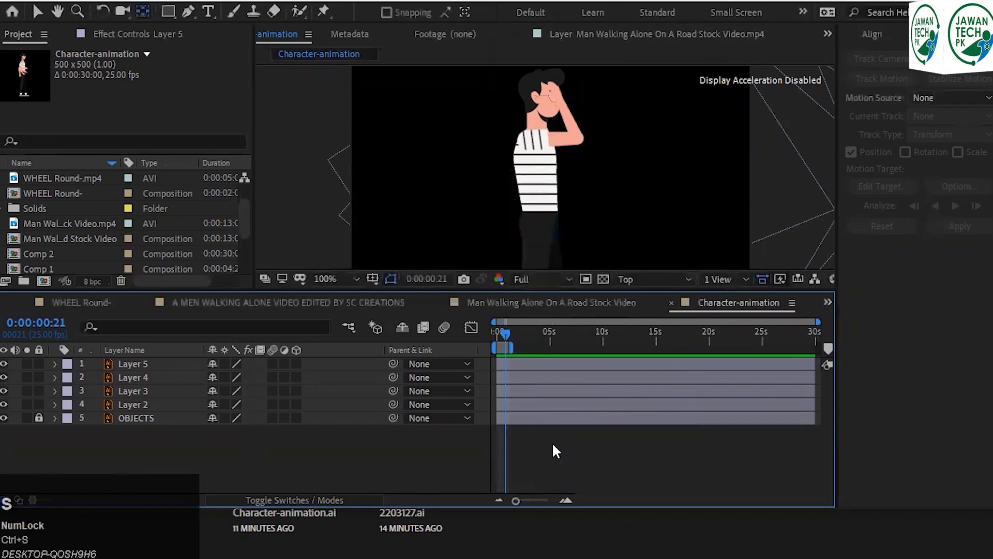
pyautogui.scroll(-1, 428, 474)
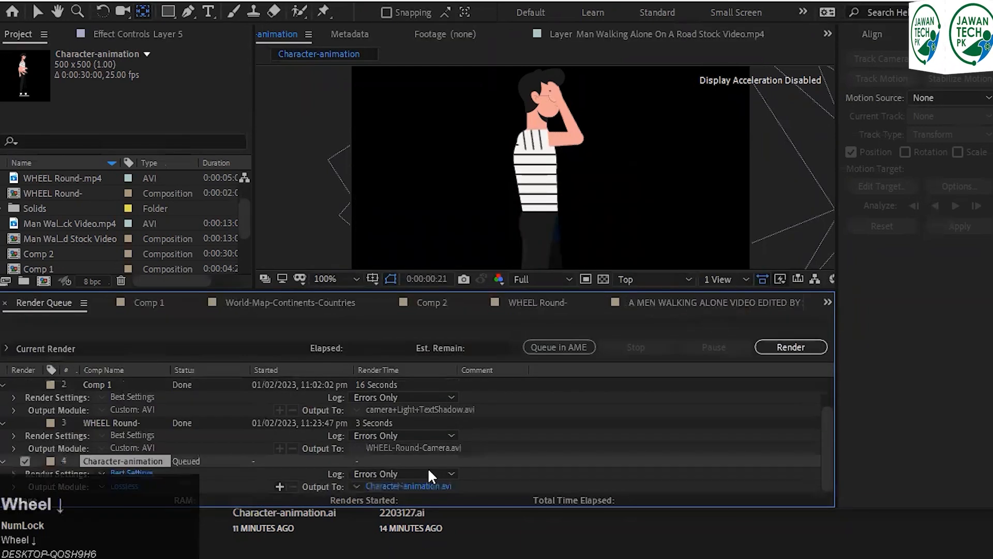
# Set the output file to Character-animation.avi in the class folder, accept the AVI output module settings, and render the composition.
pyautogui.click(391, 486)
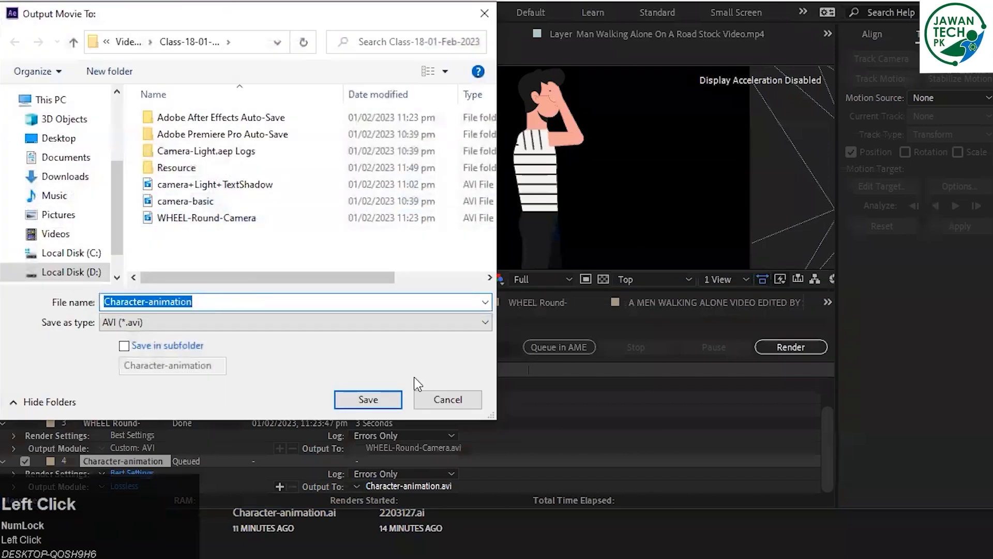
pyautogui.click(395, 399)
pyautogui.click(129, 485)
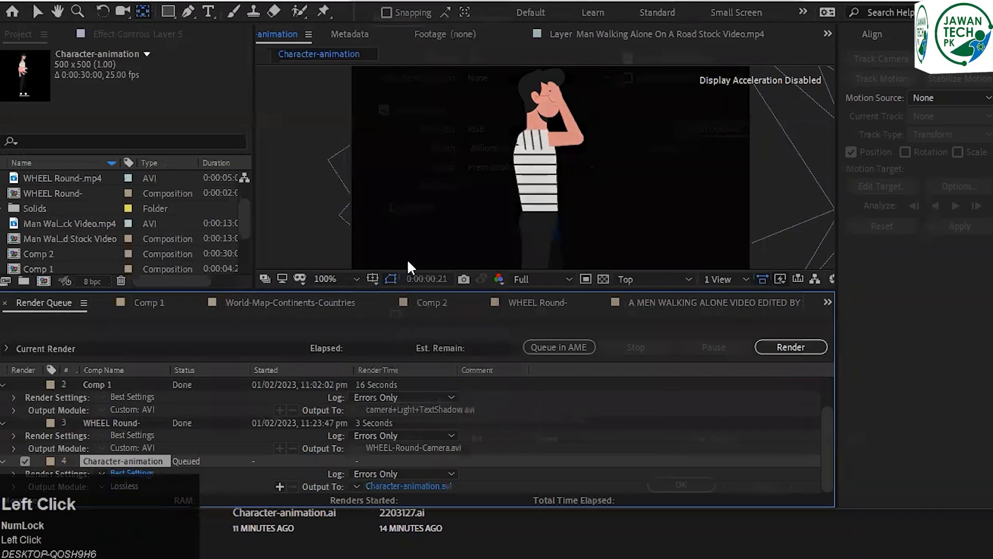
pyautogui.click(685, 493)
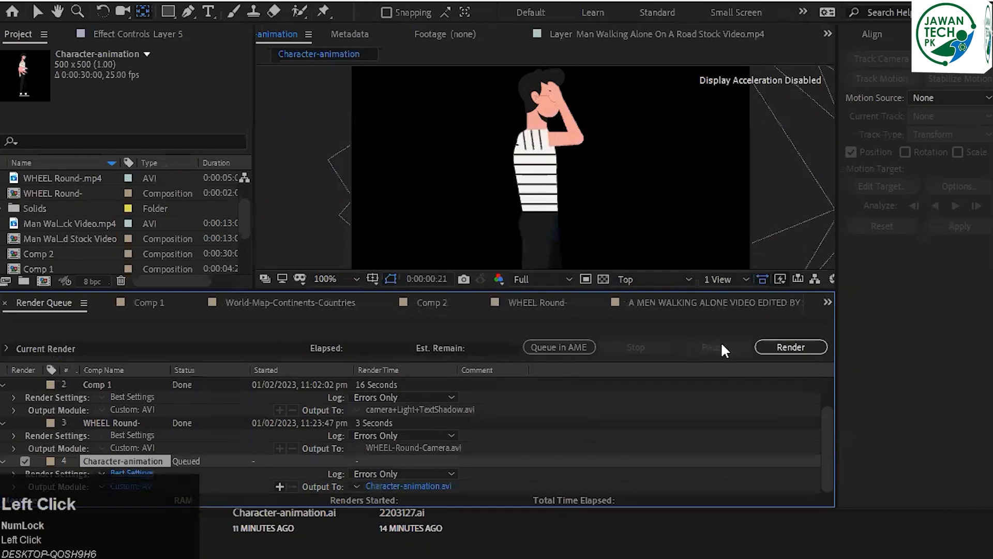
pyautogui.click(791, 348)
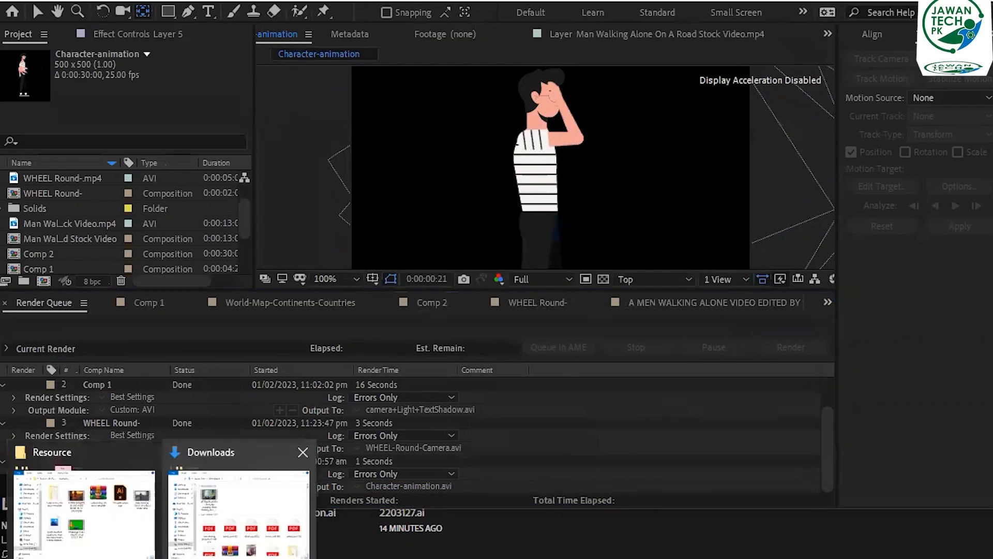
# Switch to File Explorer, open the rendered Character-animation video from the Class-18-01-Feb-2023 folder, and play it.
pyautogui.click(122, 522)
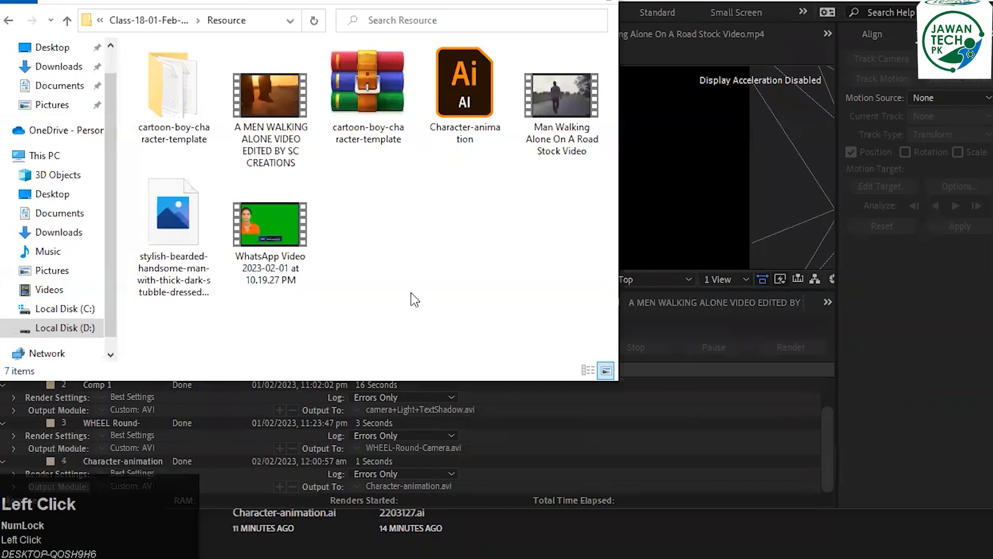
pyautogui.press('BackSpace')
pyautogui.press('Down')
pyautogui.press('Down')
pyautogui.press('Down')
pyautogui.press('Down')
pyautogui.press('Return')
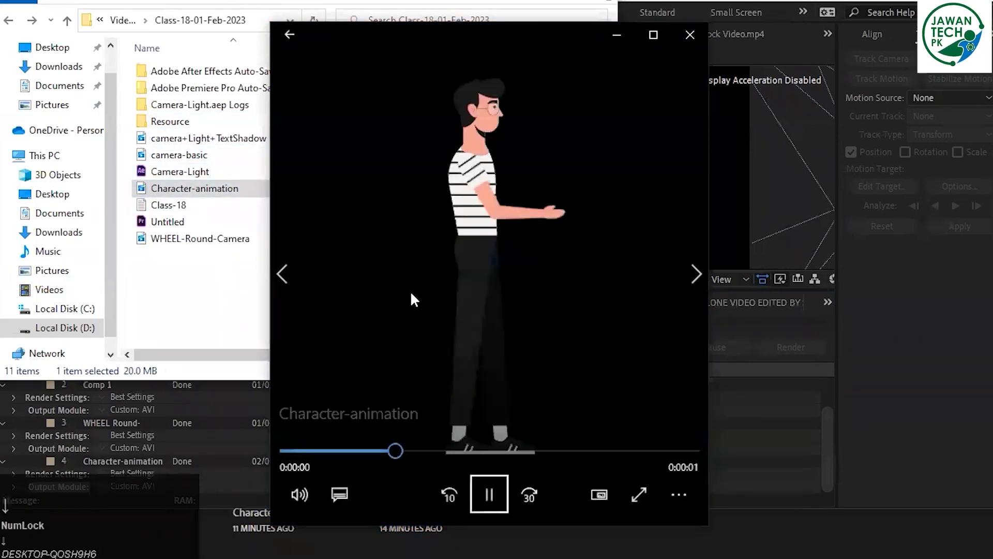
pyautogui.click(495, 496)
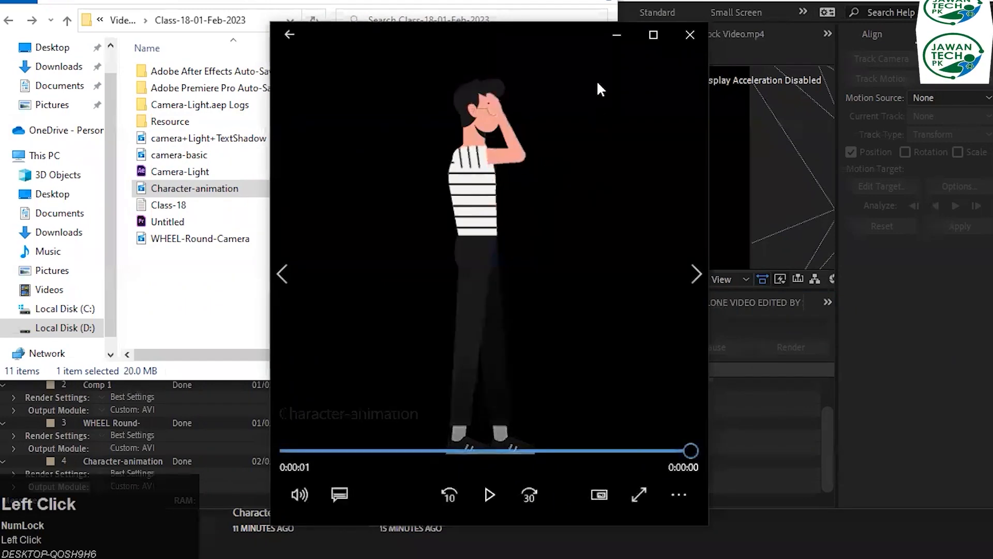
# Close the video player and File Explorer, and return to the Character-animation composition's timeline in After Effects.
pyautogui.click(690, 35)
pyautogui.click(525, 1)
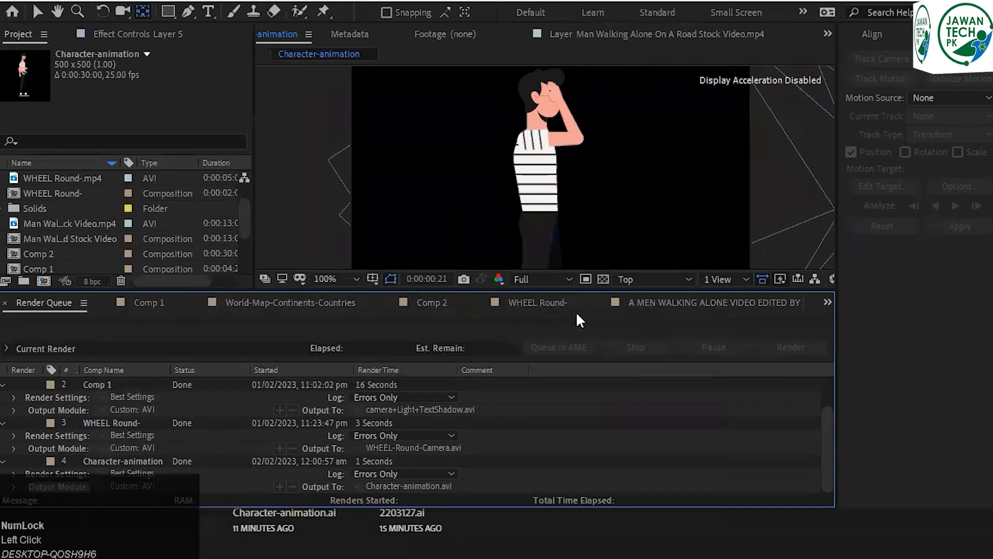
pyautogui.click(663, 306)
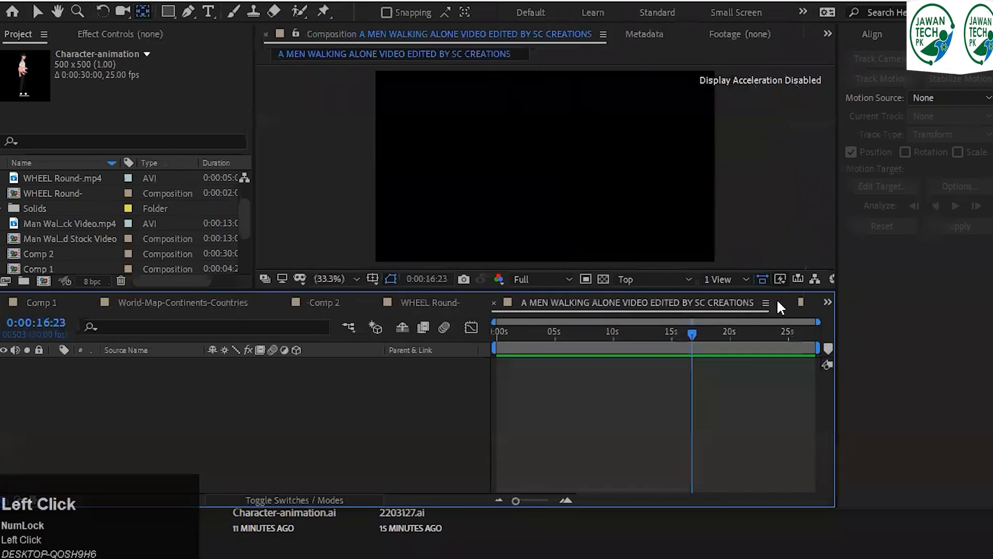
pyautogui.scroll(-2, 777, 300)
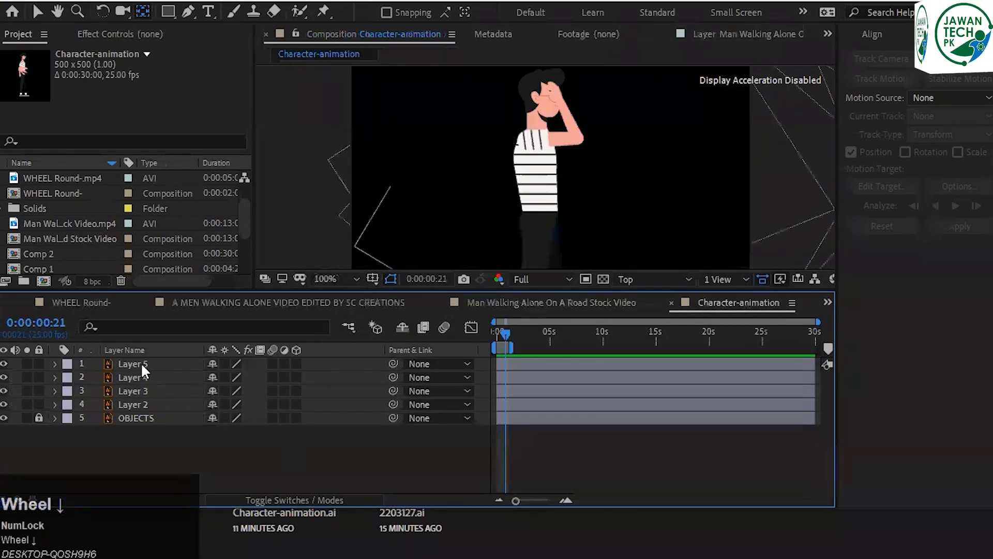
# Select all five layers from Layer 5 down to OBJECTS and enable motion blur for them and the composition.
pyautogui.click(141, 362)
pyautogui.keyDown('shift'); pyautogui.click(142, 405); pyautogui.keyUp('shift')
pyautogui.click(95, 432)
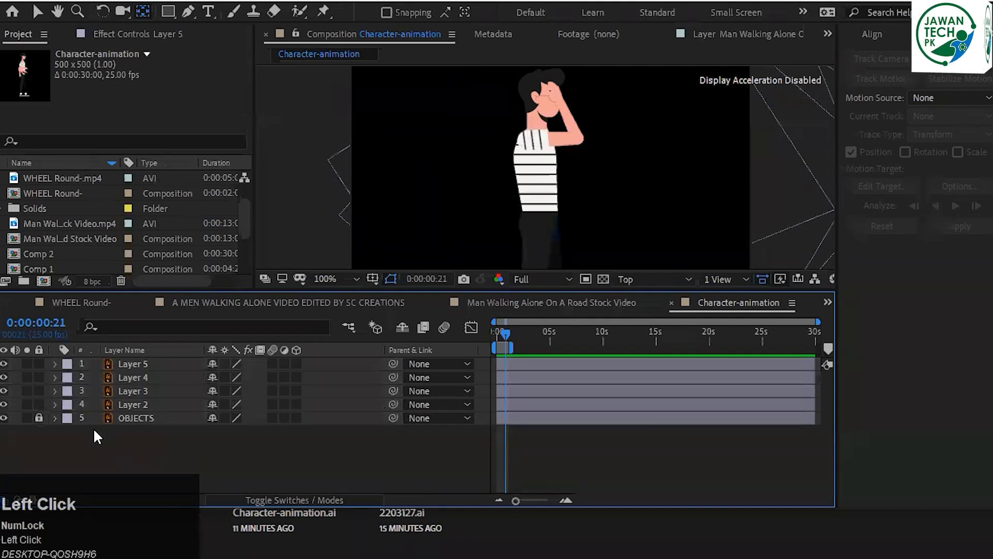
pyautogui.click(60, 417)
pyautogui.keyDown('shift'); pyautogui.click(135, 364); pyautogui.keyUp('shift')
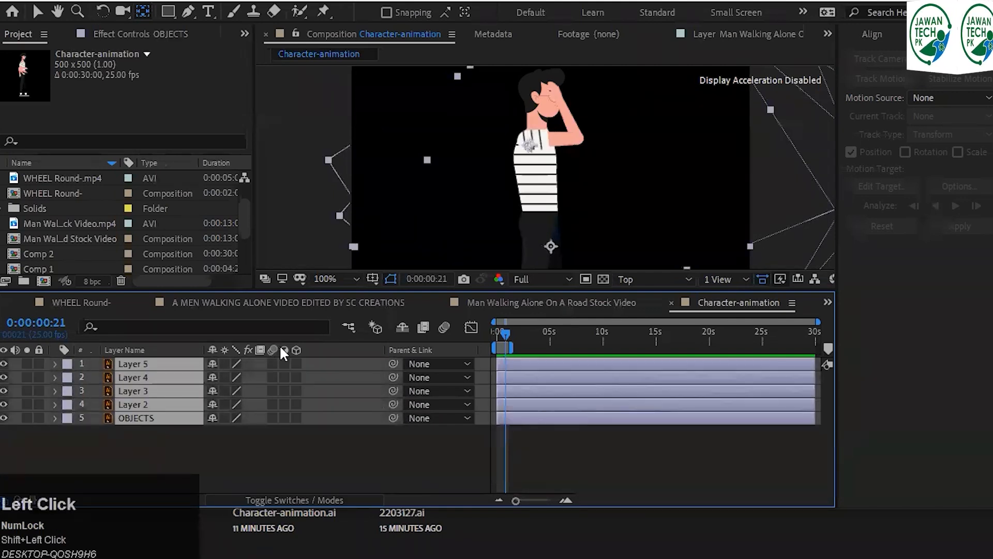
pyautogui.click(273, 363)
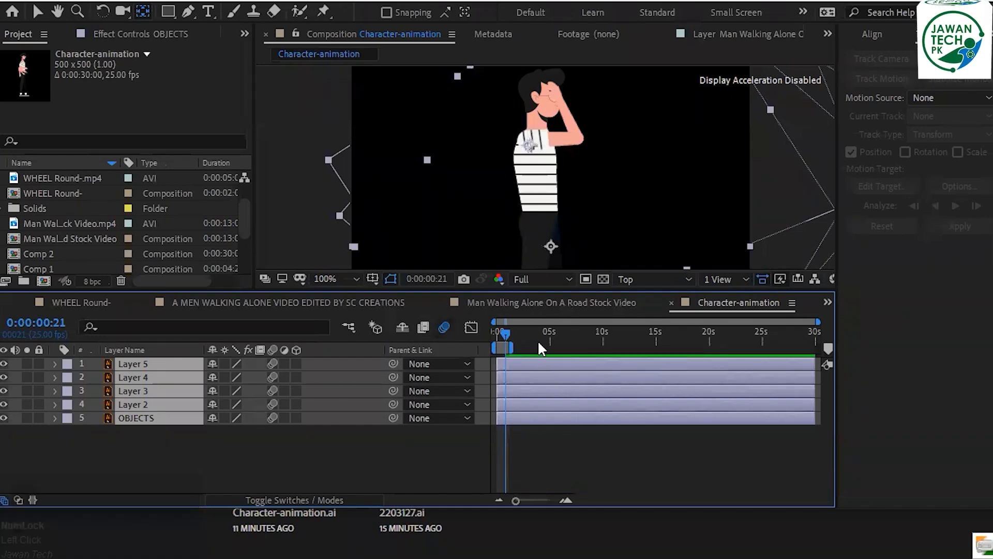
# Preview the arm raise from the start with motion blur, fit more of the figure in view, and deselect the layers.
pyautogui.click(498, 331)
pyautogui.press('space')
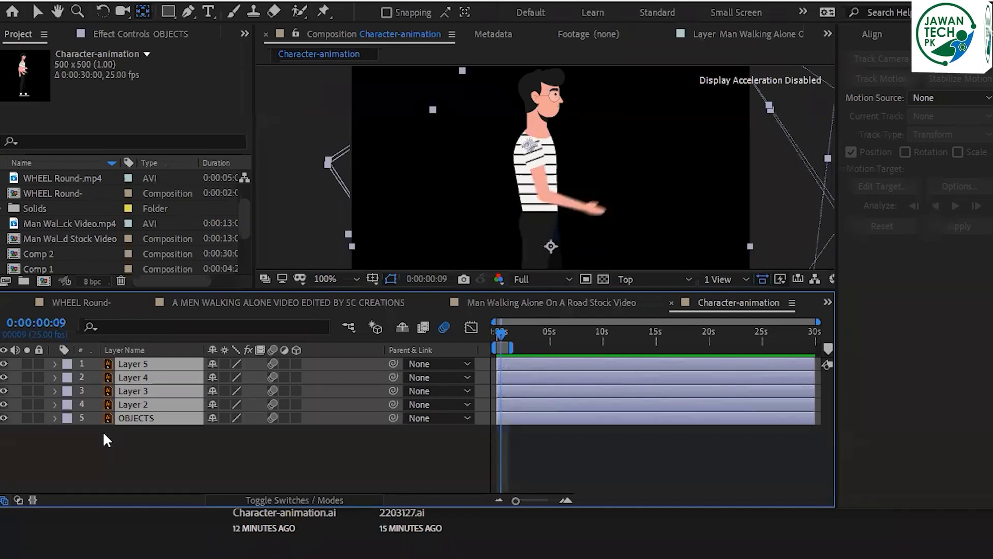
pyautogui.scroll(-4, 553, 220)
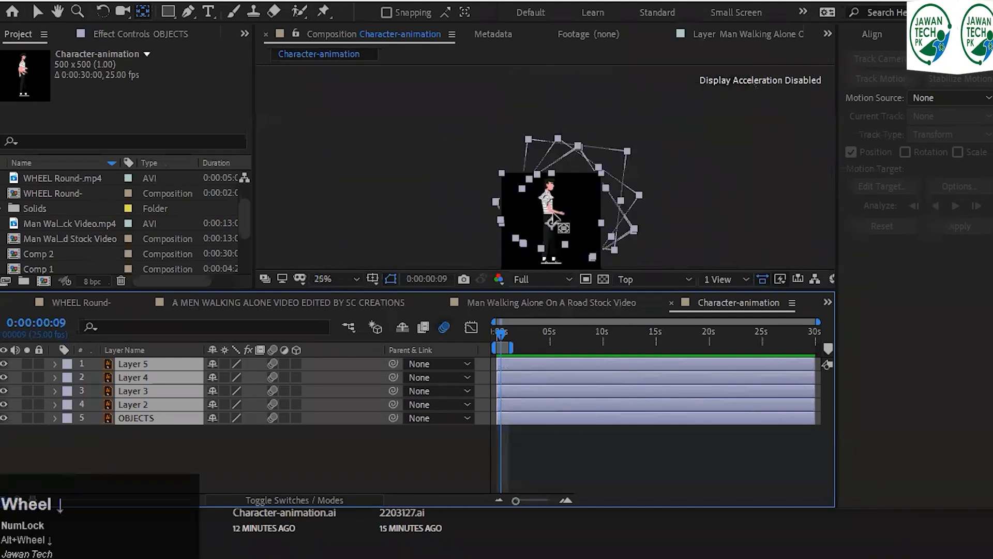
pyautogui.scroll(2, 555, 216)
pyautogui.click(549, 189)
pyautogui.press('space')
pyautogui.click(727, 183)
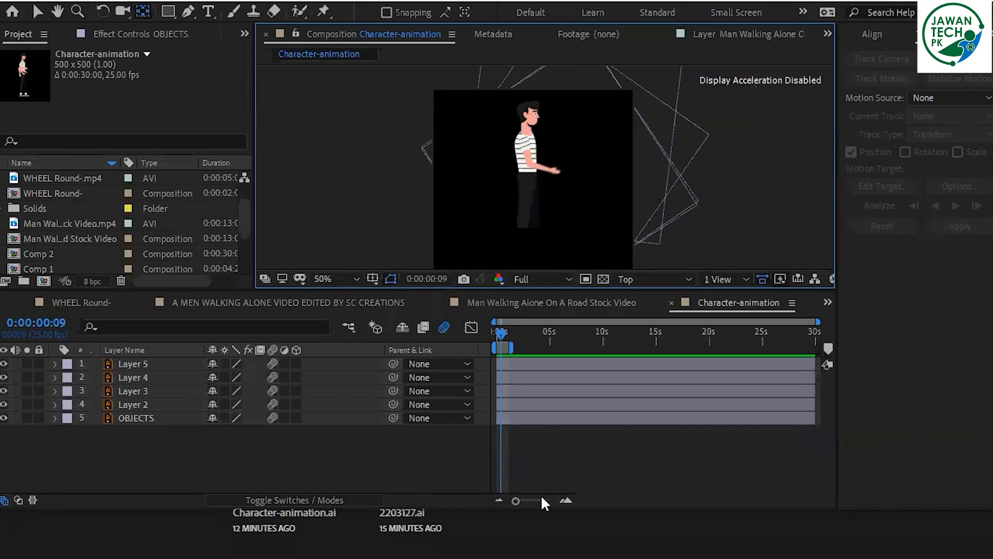
# Switch to 2203127.ai in Illustrator and examine how the side-view and three-quarter figures' arms, torso and legs are built.
pyautogui.click(408, 428)
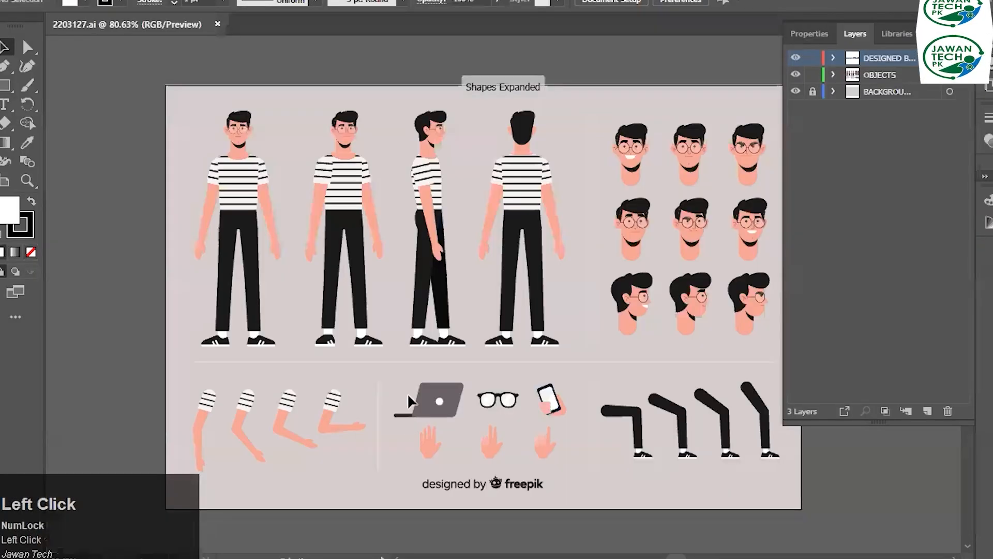
pyautogui.moveTo(870, 489); pyautogui.dragTo(845, 474)
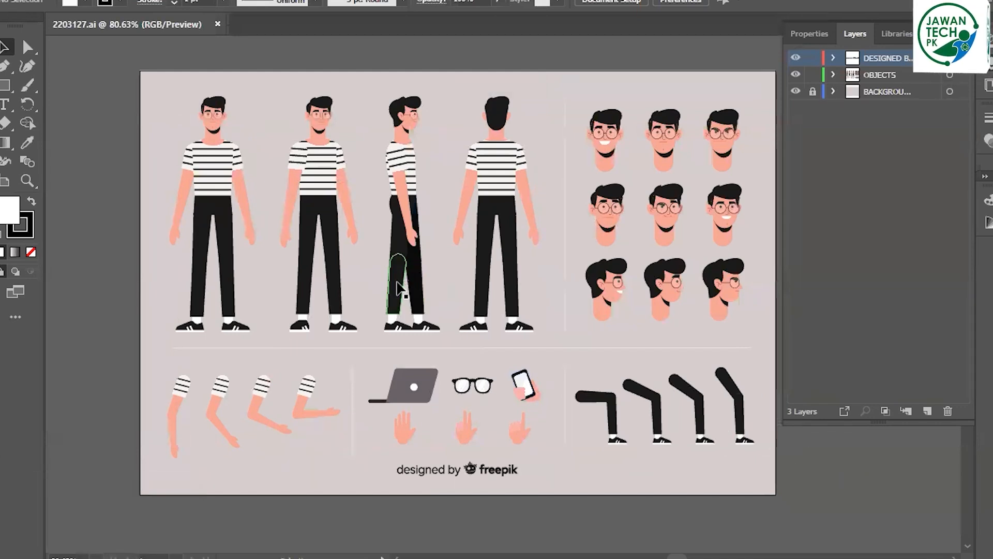
pyautogui.click(399, 269)
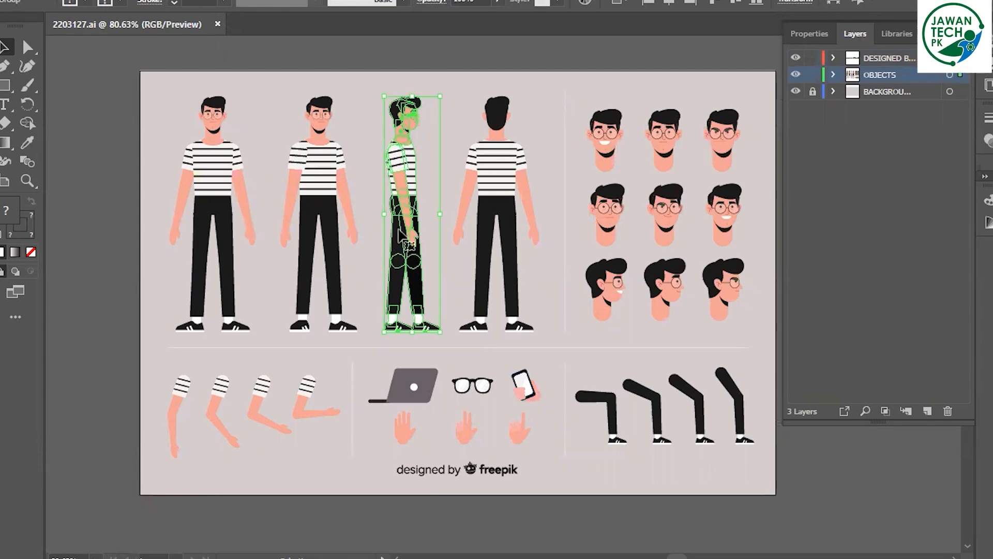
pyautogui.scroll(3, 409, 208)
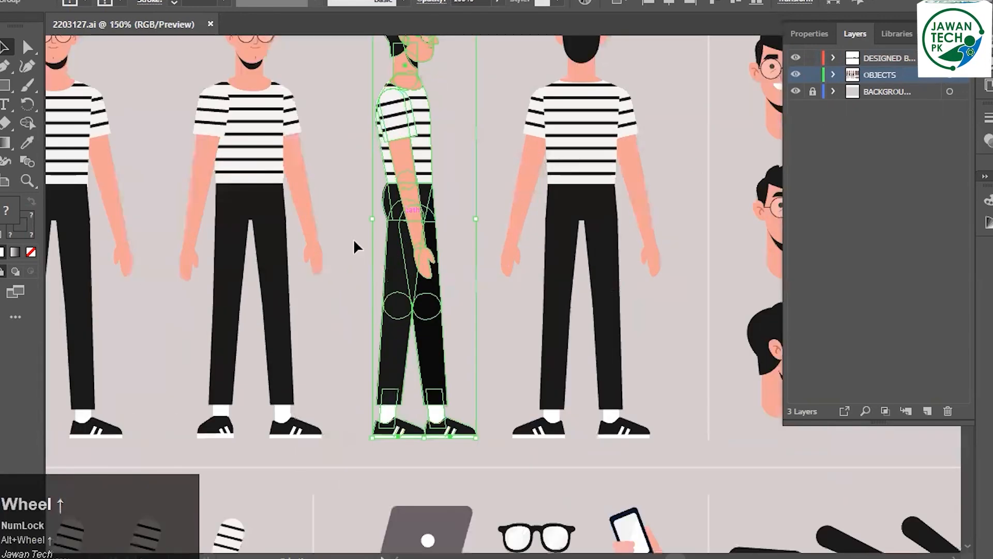
pyautogui.click(355, 244)
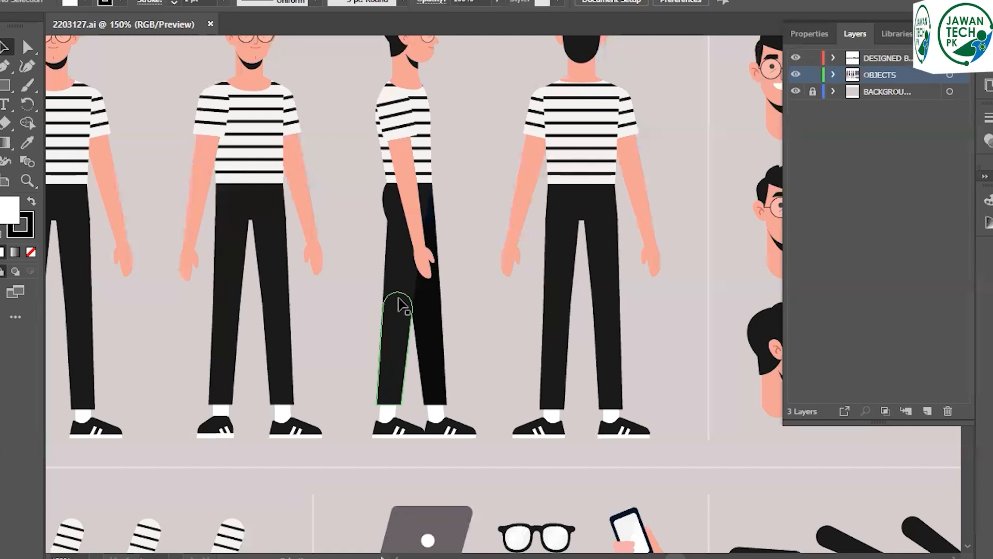
pyautogui.click(418, 174)
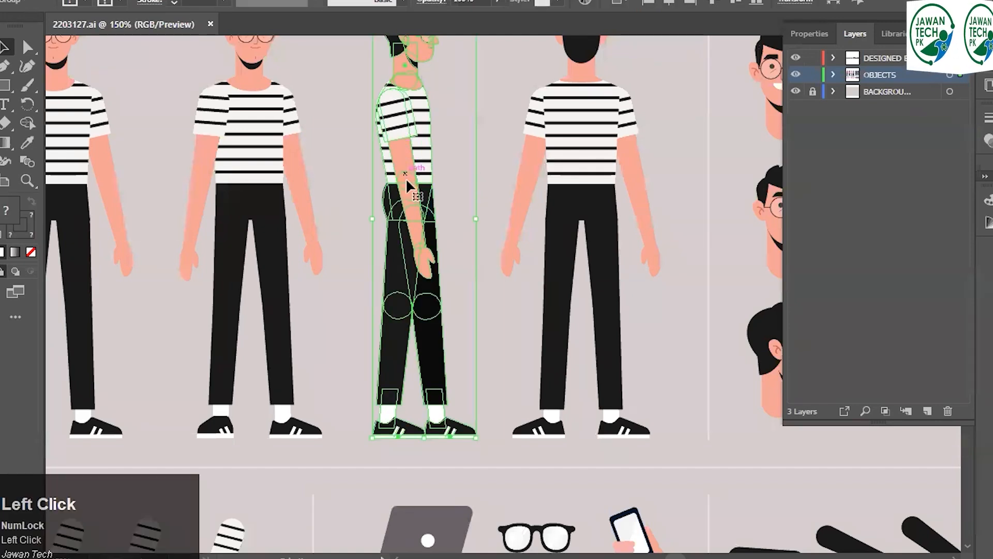
pyautogui.click(306, 196)
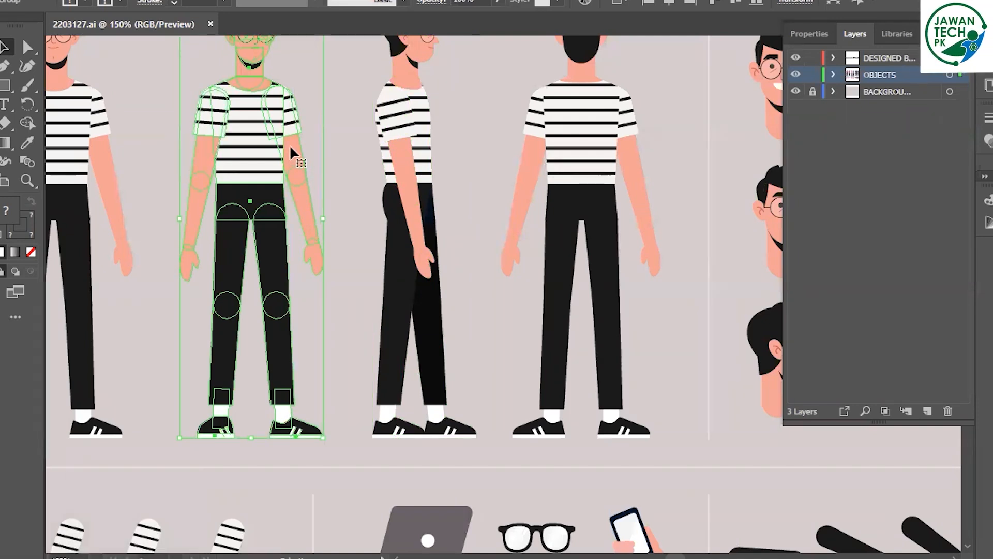
pyautogui.click(278, 104)
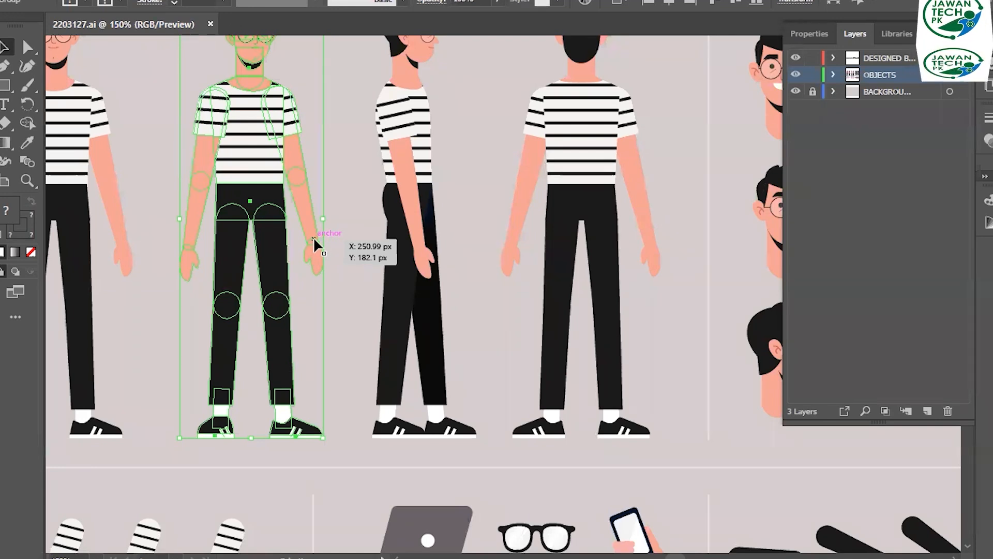
# Switch back to After Effects, step frame by frame through the arm raise up to 0:00:00:18, and save the project.
pyautogui.hotkey('alt', 'Tab')
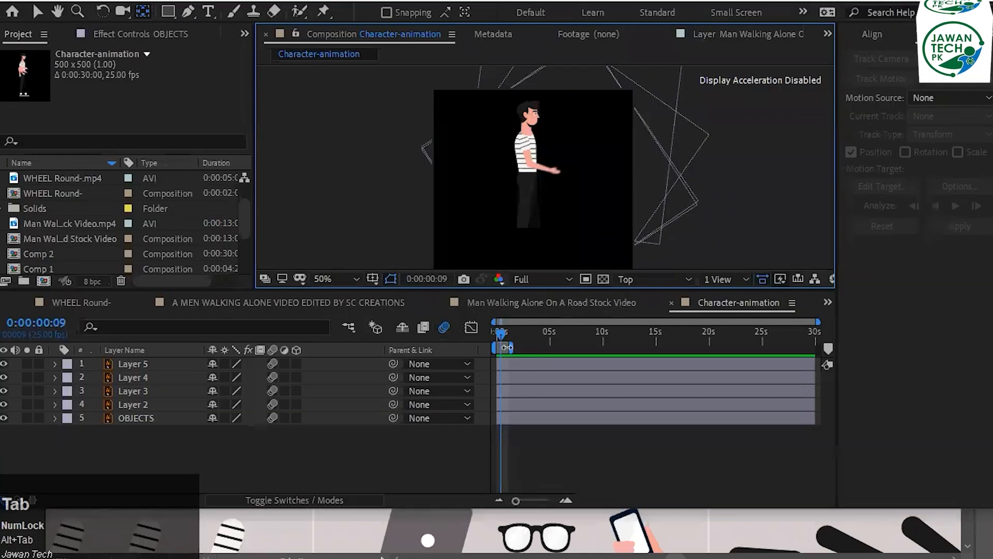
pyautogui.press('pagedown')
pyautogui.press('pagedown')
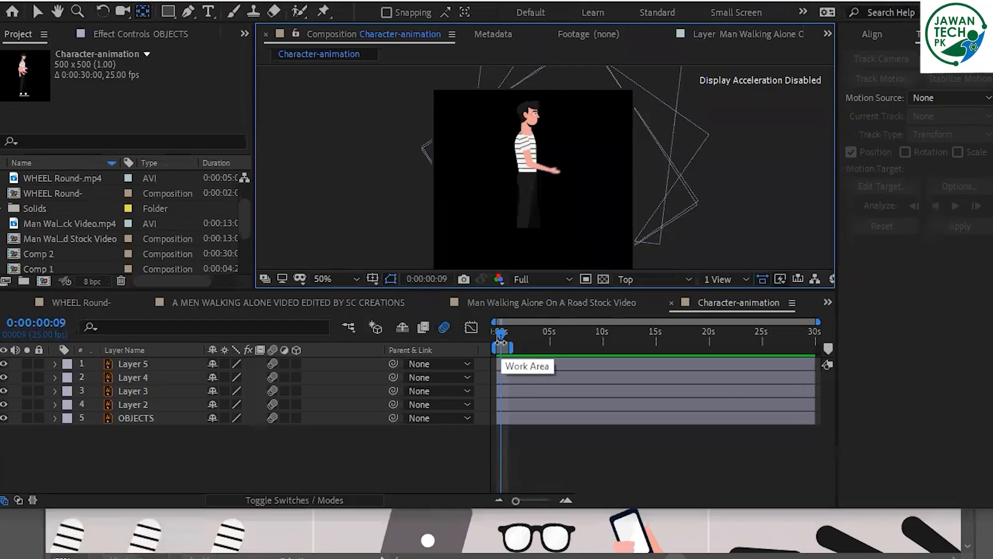
pyautogui.press('pagedown')
pyautogui.press('pagedown')
pyautogui.press('pageup')
pyautogui.press('pageup')
pyautogui.press('pageup')
pyautogui.press('pageup')
pyautogui.press('pageup')
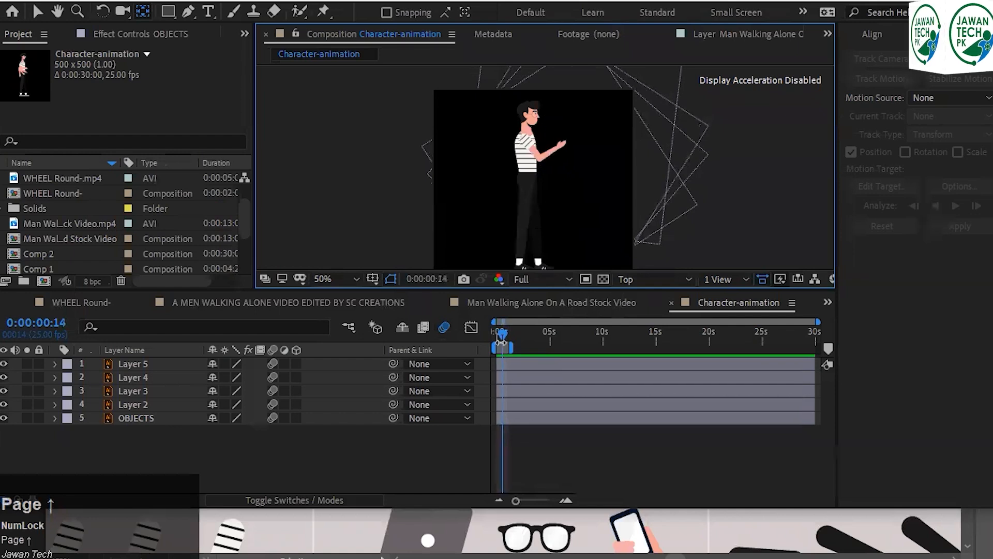
pyautogui.press('pagedown')
pyautogui.press('pagedown')
pyautogui.press('pagedown')
pyautogui.press('pagedown')
pyautogui.press('pagedown')
pyautogui.press('pagedown')
pyautogui.press('pagedown')
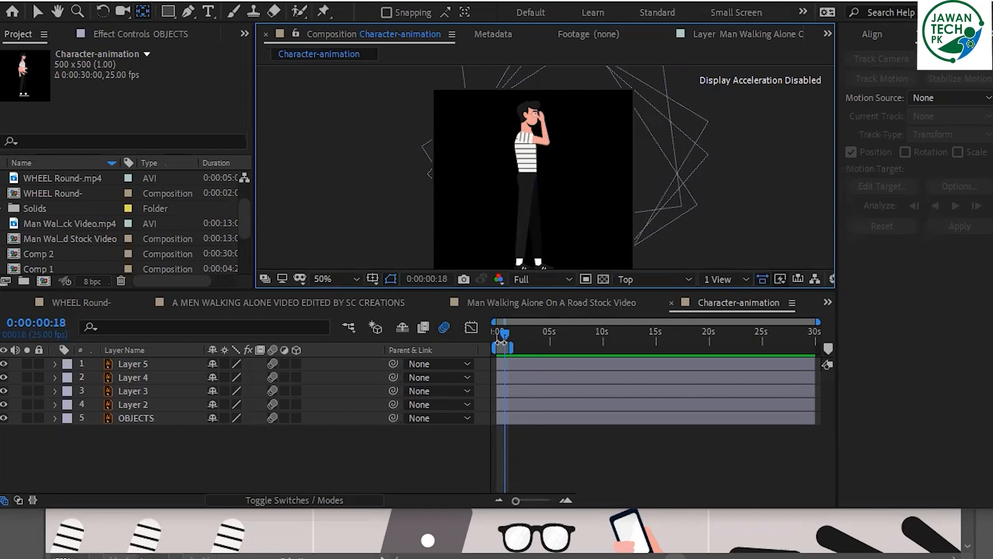
pyautogui.hotkey('ctrl', 's')
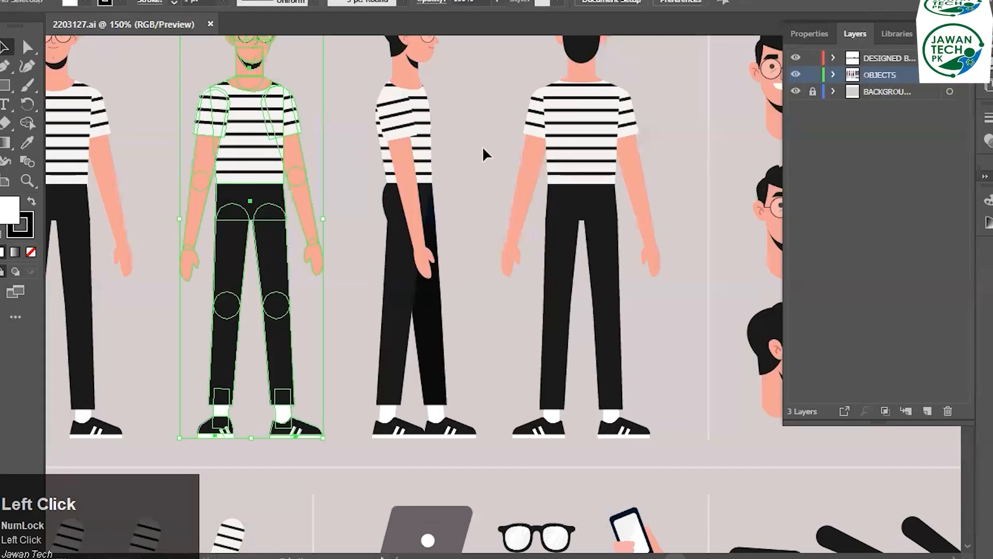
# Return to 2203127.ai in Illustrator and compare the side-view, three-quarter and front-facing figures by selecting each in turn.
pyautogui.scroll(2, 482, 146)
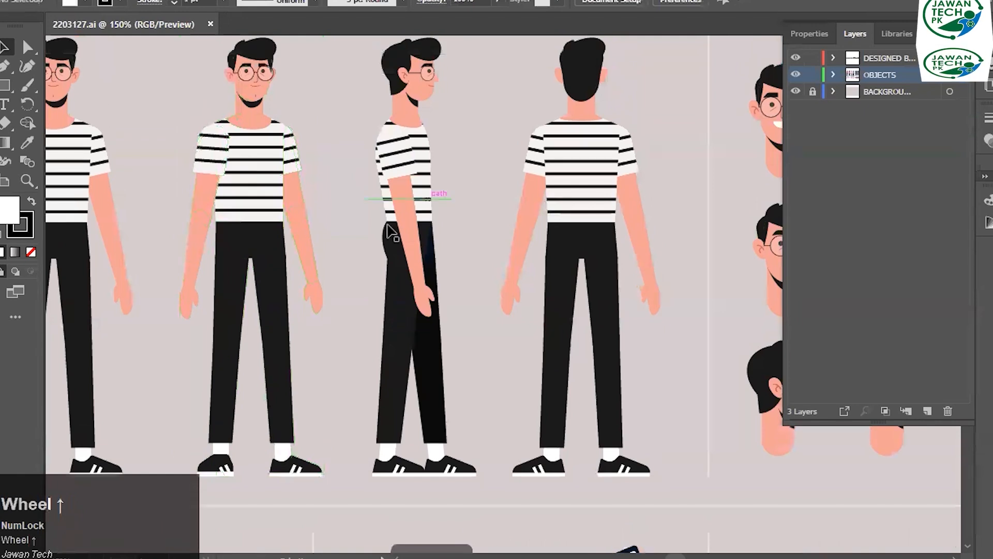
pyautogui.click(306, 257)
pyautogui.click(409, 199)
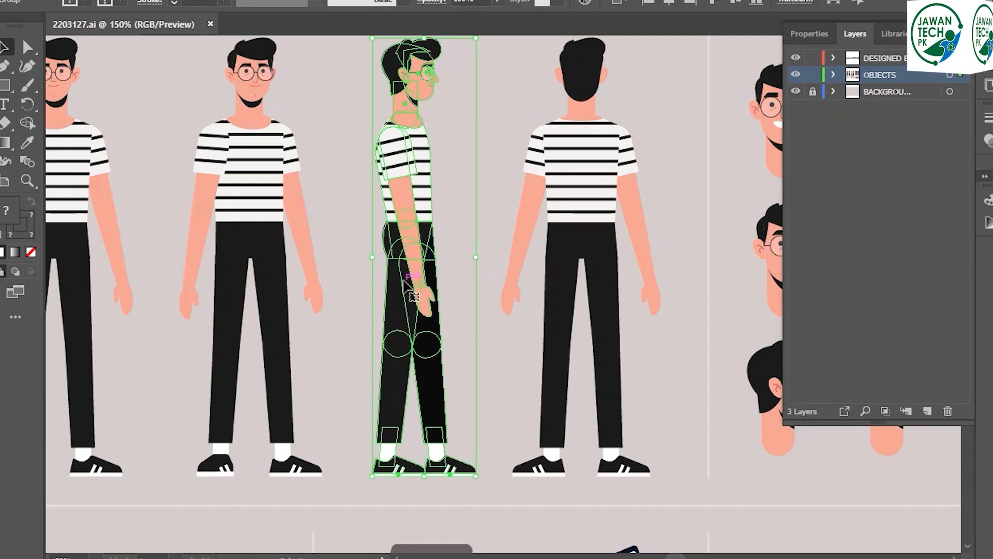
pyautogui.click(228, 243)
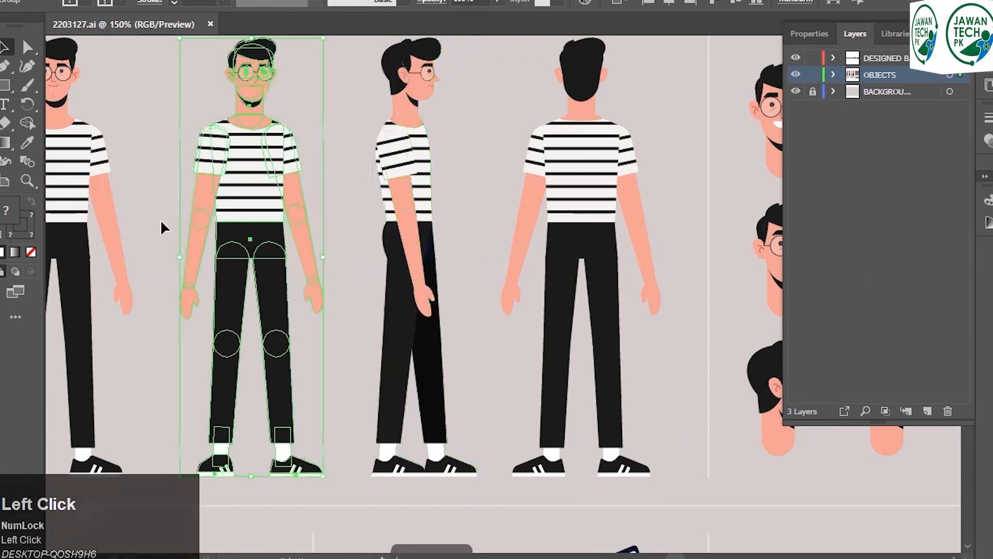
pyautogui.press('space')
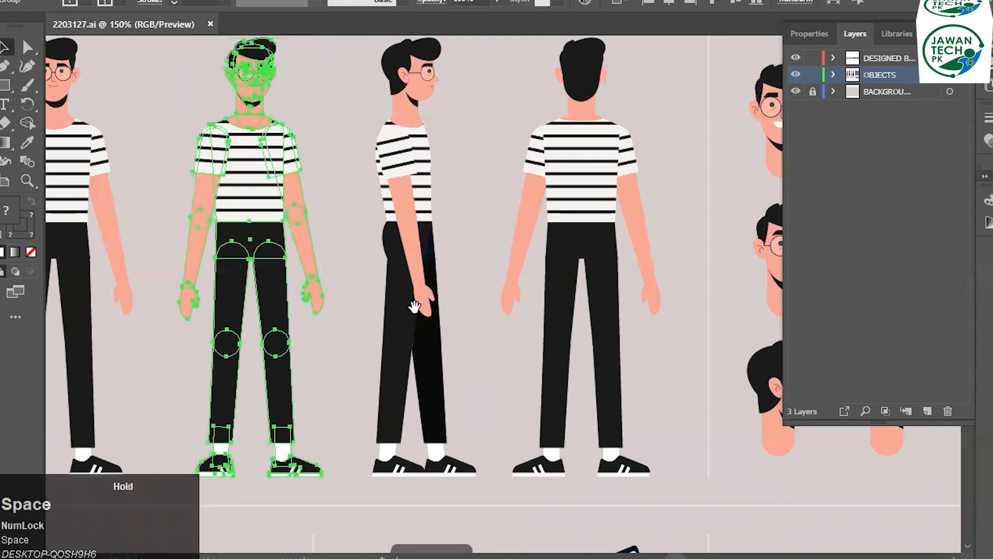
pyautogui.moveTo(321, 295); pyautogui.dragTo(429, 298)
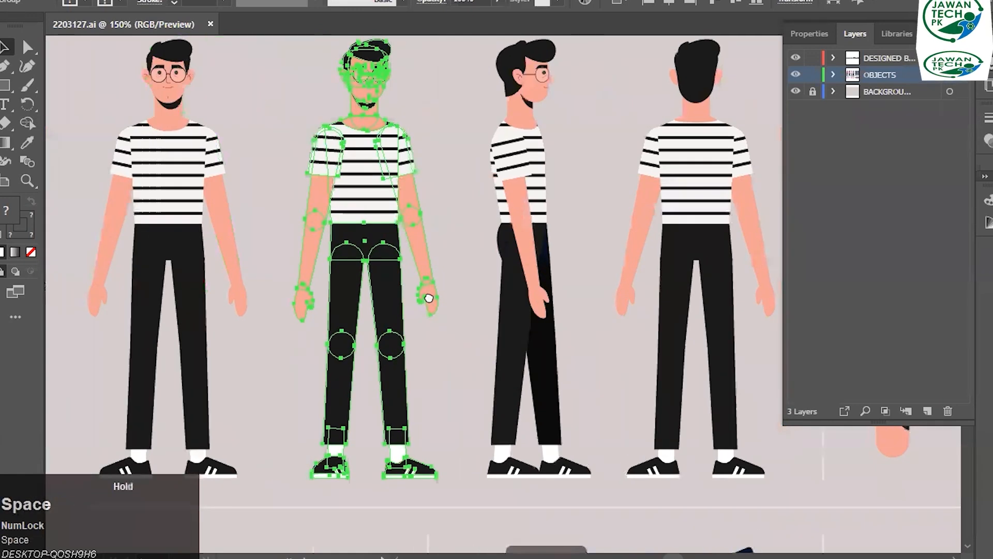
pyautogui.click(437, 288)
pyautogui.click(198, 224)
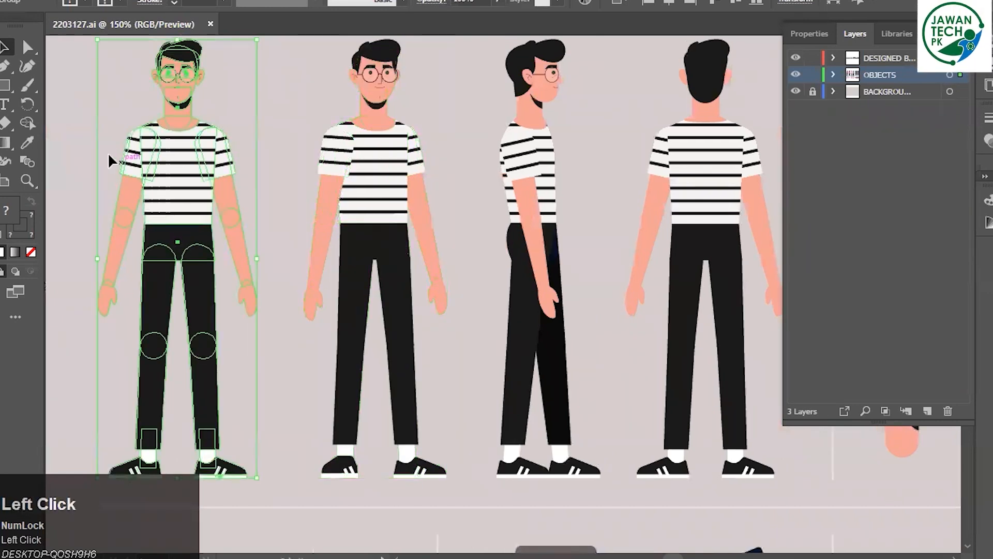
pyautogui.click(104, 144)
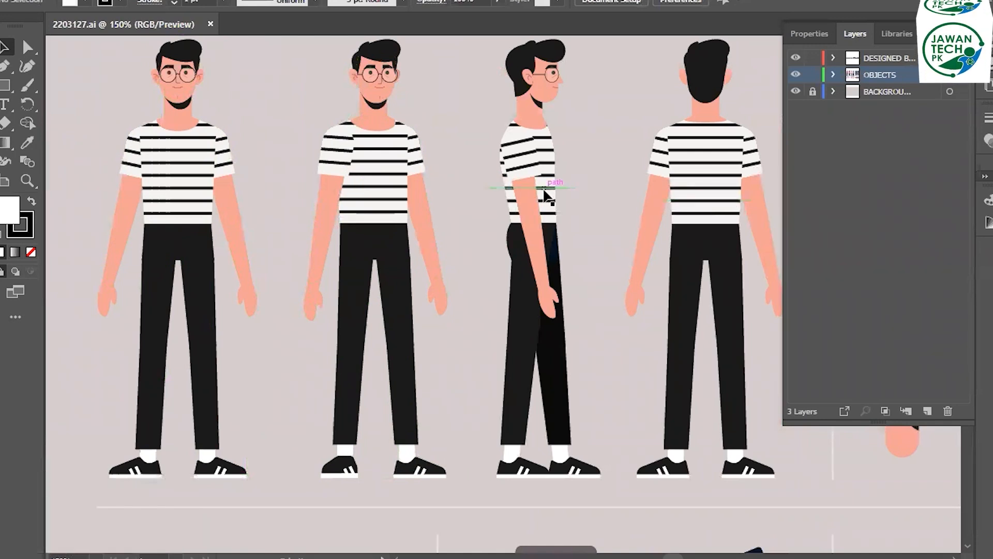
# Select the front-facing figure and examine its face and glasses up close at 1600%.
pyautogui.click(187, 171)
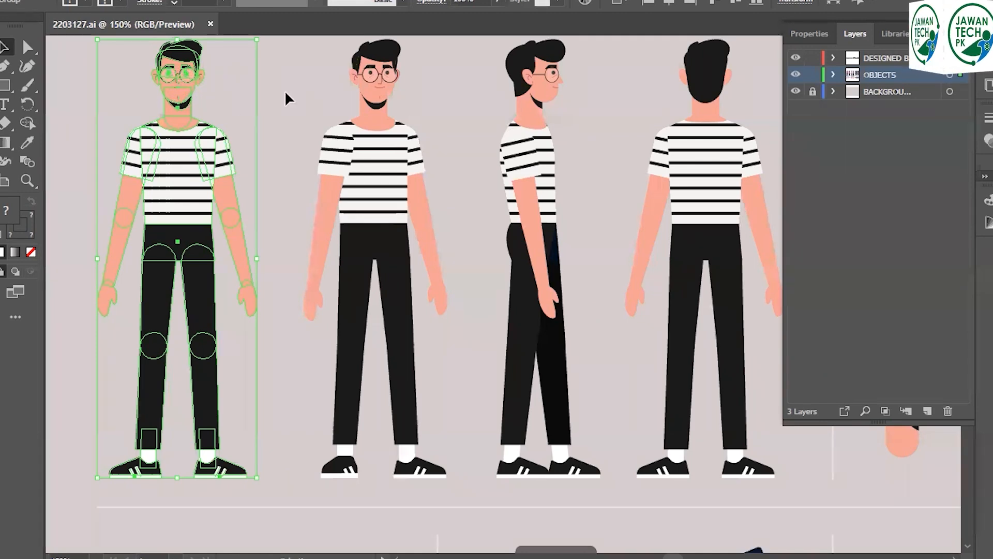
pyautogui.click(205, 98)
pyautogui.scroll(3, 172, 74)
pyautogui.moveTo(218, 174); pyautogui.dragTo(315, 295)
pyautogui.scroll(2, 290, 191)
pyautogui.click(315, 179)
pyautogui.scroll(2, 311, 178)
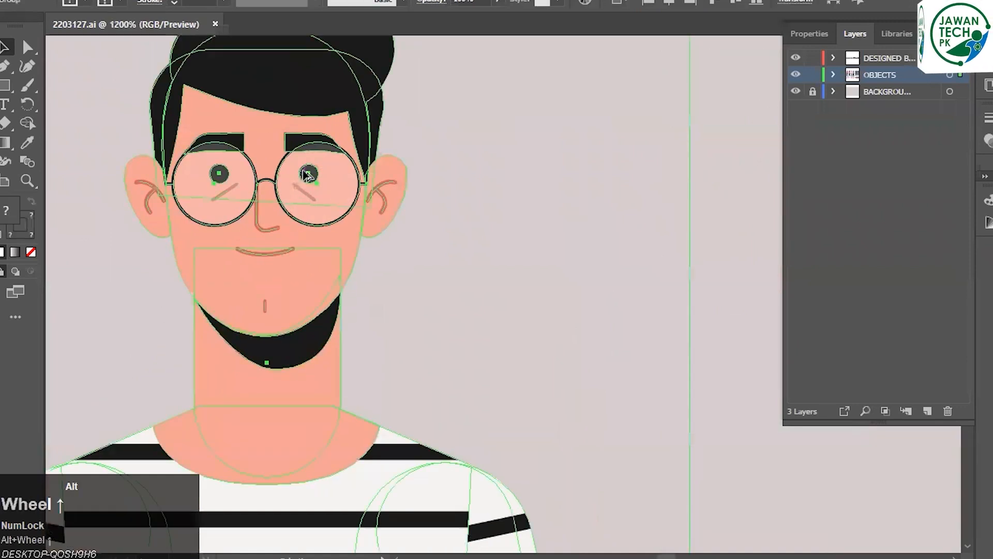
pyautogui.moveTo(318, 197); pyautogui.dragTo(423, 238)
pyautogui.click(699, 178)
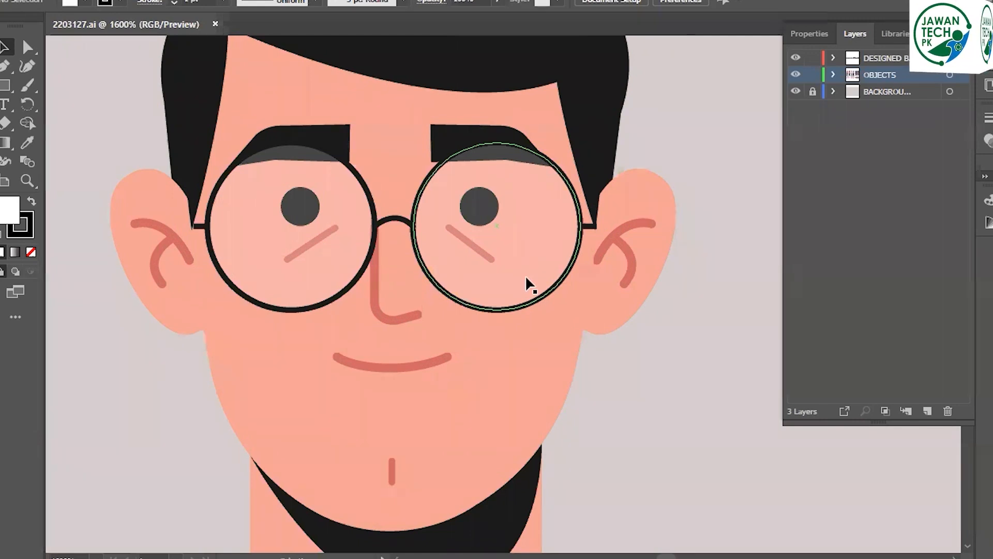
# Isolate the nested face group that contains the mouth on the front-facing figure.
pyautogui.click(436, 494)
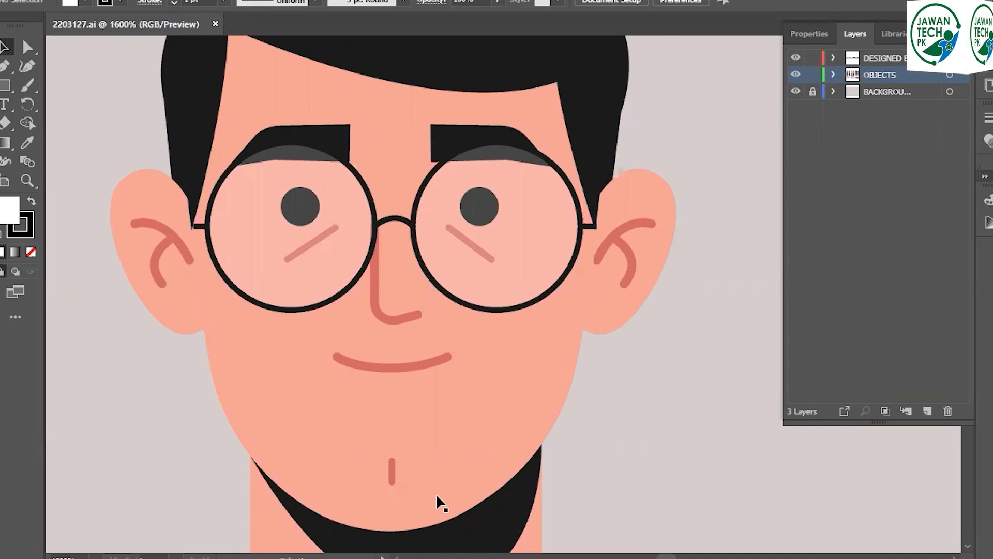
pyautogui.click(437, 494)
pyautogui.click(382, 366)
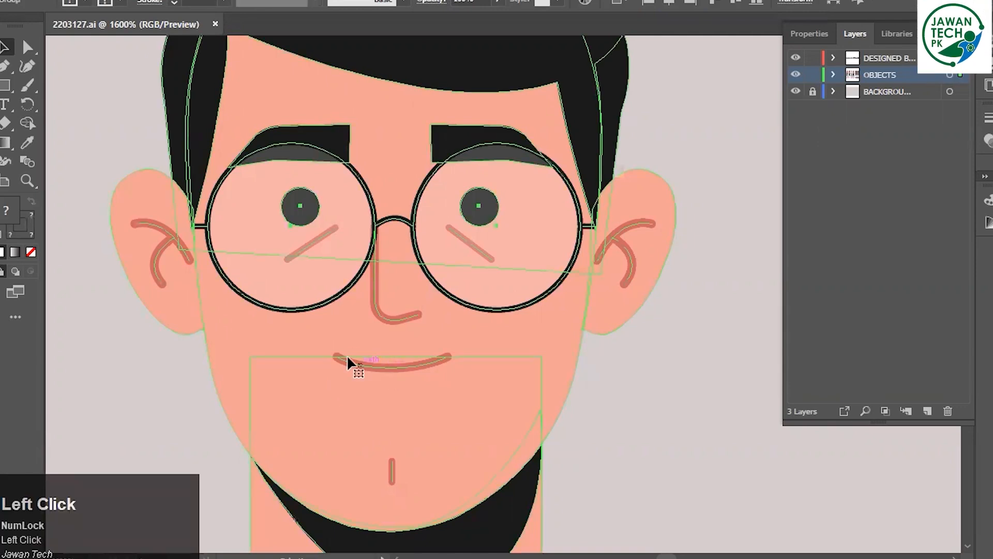
pyautogui.doubleClick(397, 366)
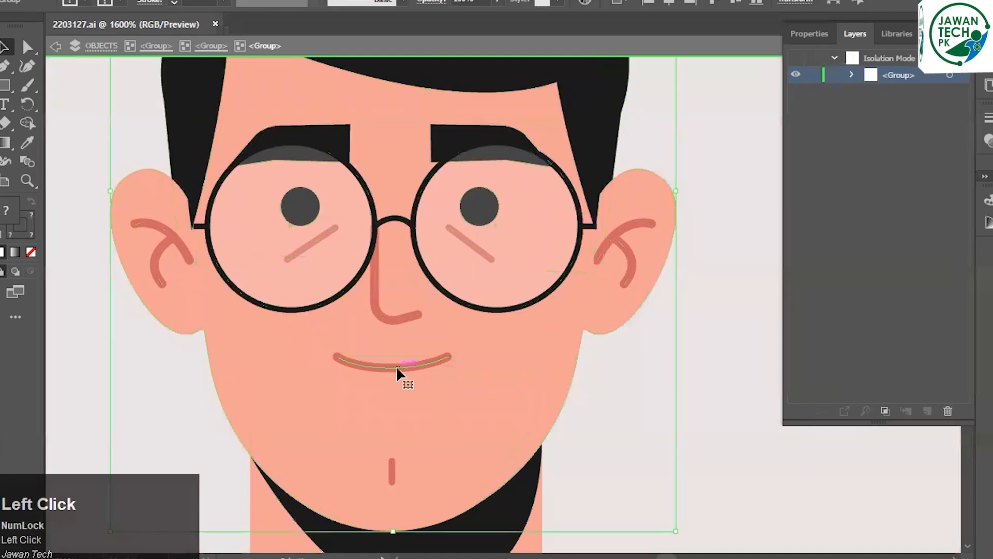
# Isolate the mouth curve on the front-facing face and rotate it half a turn into a frown.
pyautogui.doubleClick(397, 365)
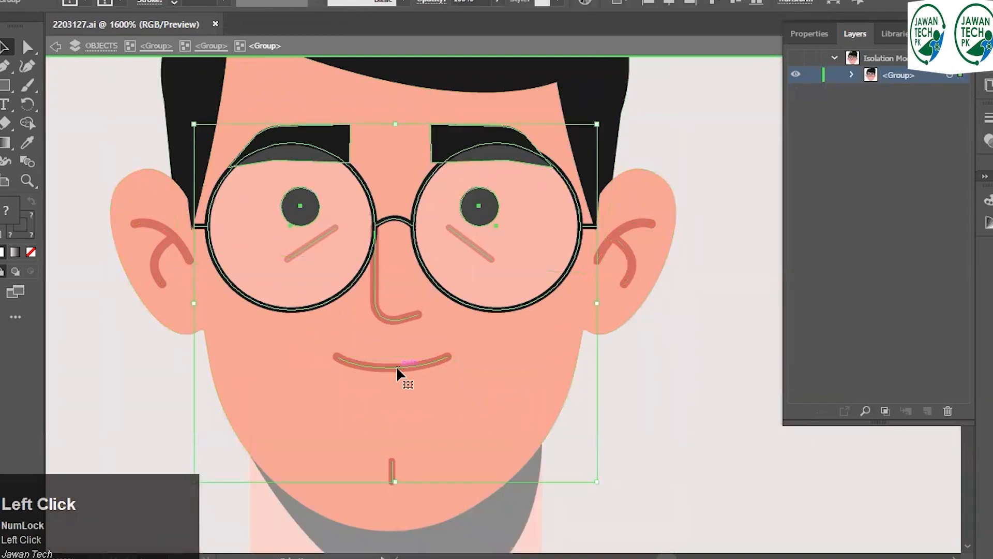
pyautogui.doubleClick(396, 366)
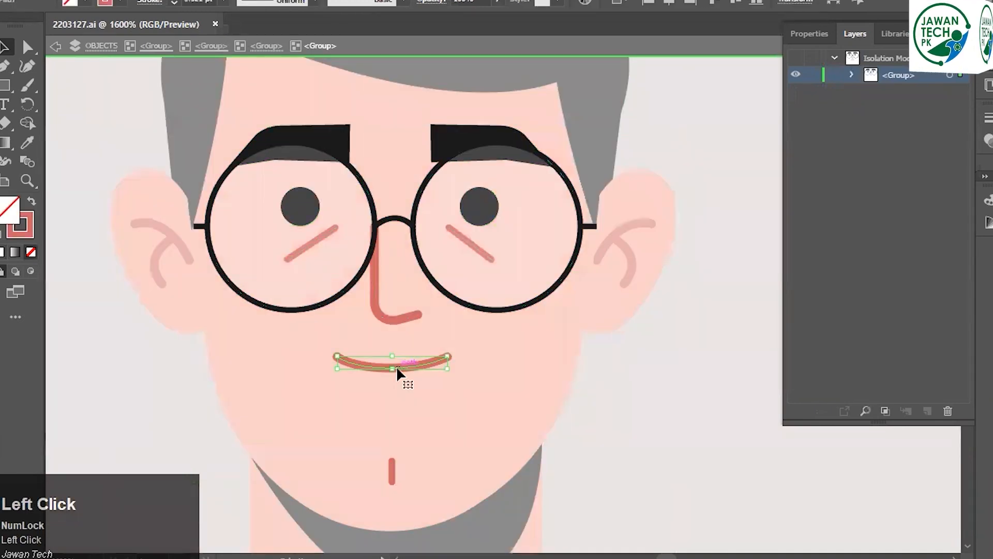
pyautogui.keyDown('alt'); pyautogui.scroll(2, 396, 366); pyautogui.keyUp('alt')
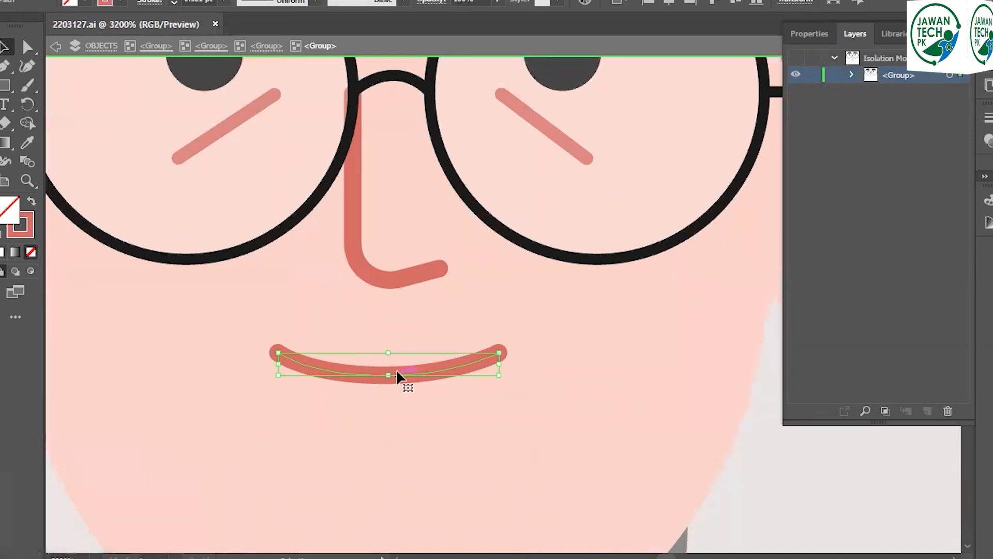
pyautogui.keyDown('shift'); pyautogui.moveTo(513, 355); pyautogui.dragTo(318, 375); pyautogui.keyUp('shift')
pyautogui.keyDown('alt'); pyautogui.scroll(-2, 512, 362); pyautogui.keyUp('alt')
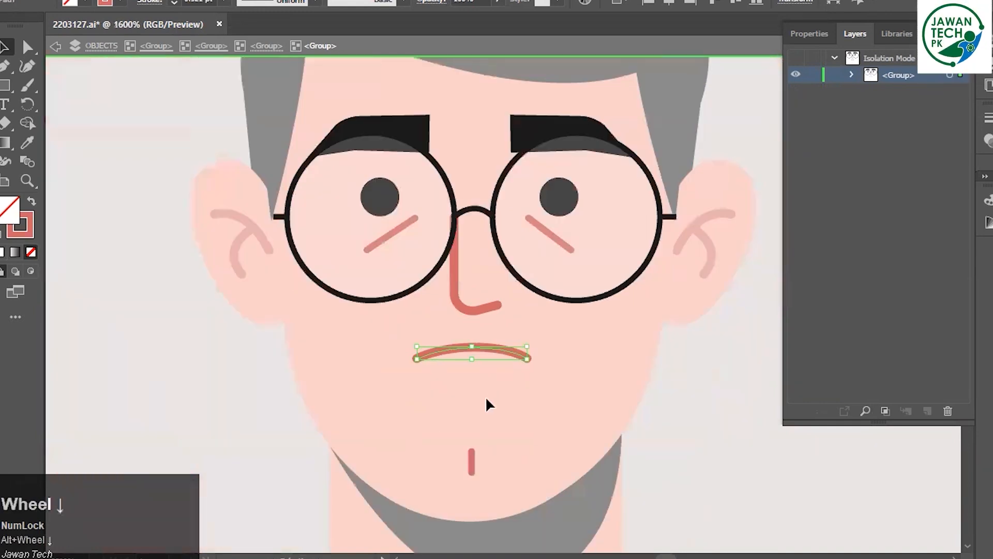
# Rotate the mouth curve back and forth between frown and smile, finishing on the smile.
pyautogui.moveTo(533, 356); pyautogui.dragTo(427, 406)
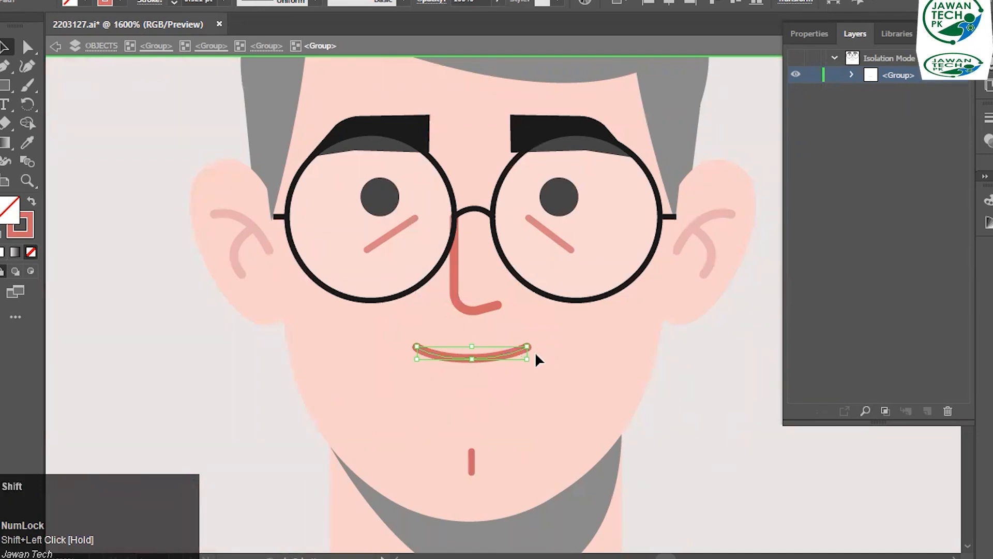
pyautogui.keyDown('shift'); pyautogui.moveTo(517, 378); pyautogui.dragTo(435, 418); pyautogui.keyUp('shift')
pyautogui.keyDown('shift'); pyautogui.moveTo(533, 364); pyautogui.dragTo(411, 377); pyautogui.keyUp('shift')
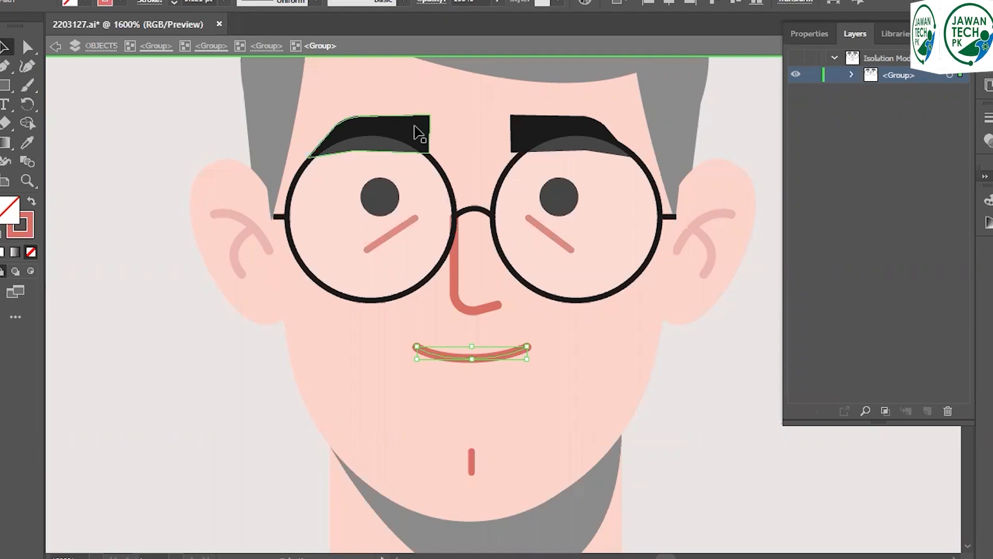
# Leave isolation mode, examine the head up close, select the whole front-facing figure and deselect it again.
pyautogui.press('Escape')
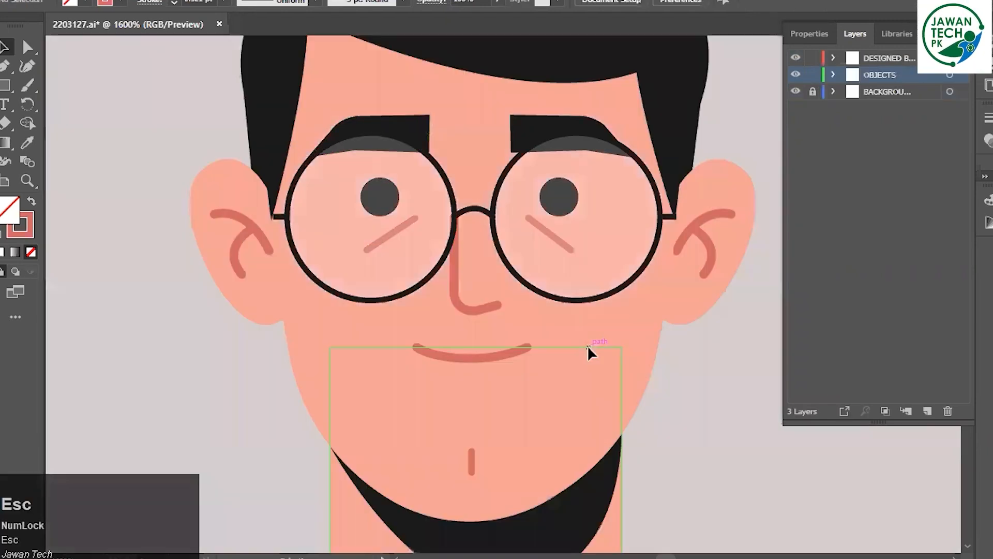
pyautogui.press('c')
pyautogui.click(585, 358)
pyautogui.press('Escape')
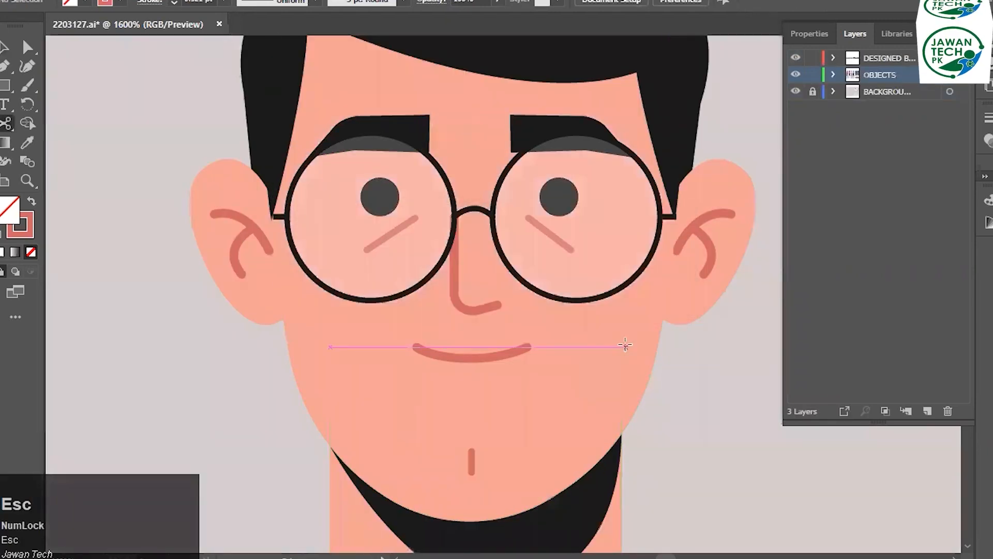
pyautogui.scroll(-1, 624, 342)
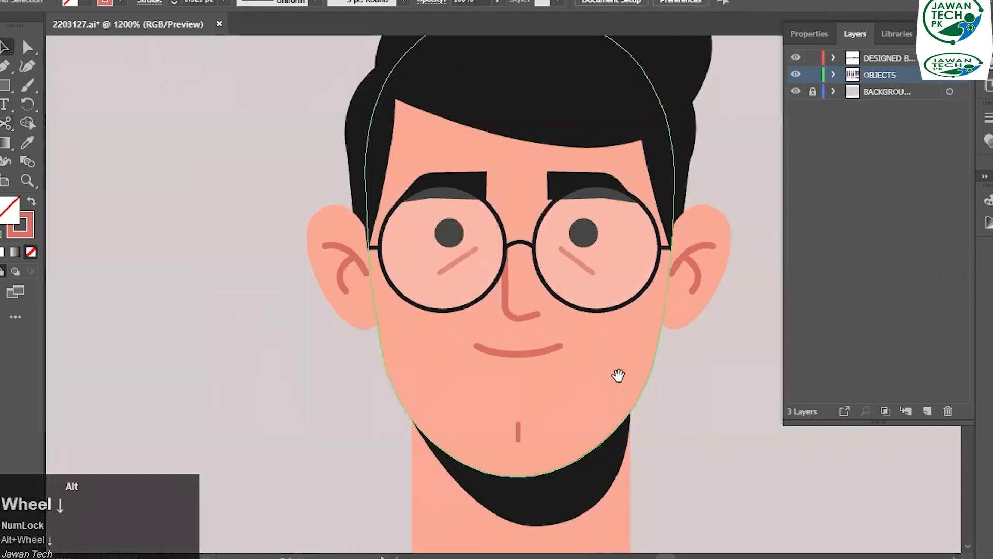
pyautogui.moveTo(589, 231); pyautogui.dragTo(473, 193)
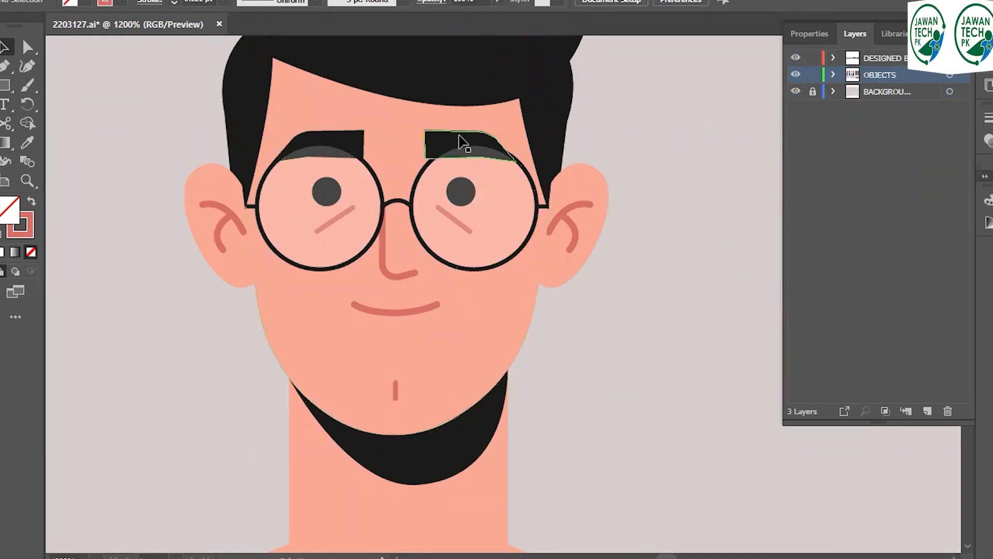
pyautogui.click(500, 95)
pyautogui.moveTo(490, 172); pyautogui.dragTo(523, 196)
pyautogui.keyDown('alt'); pyautogui.scroll(-1, 509, 252); pyautogui.keyUp('alt')
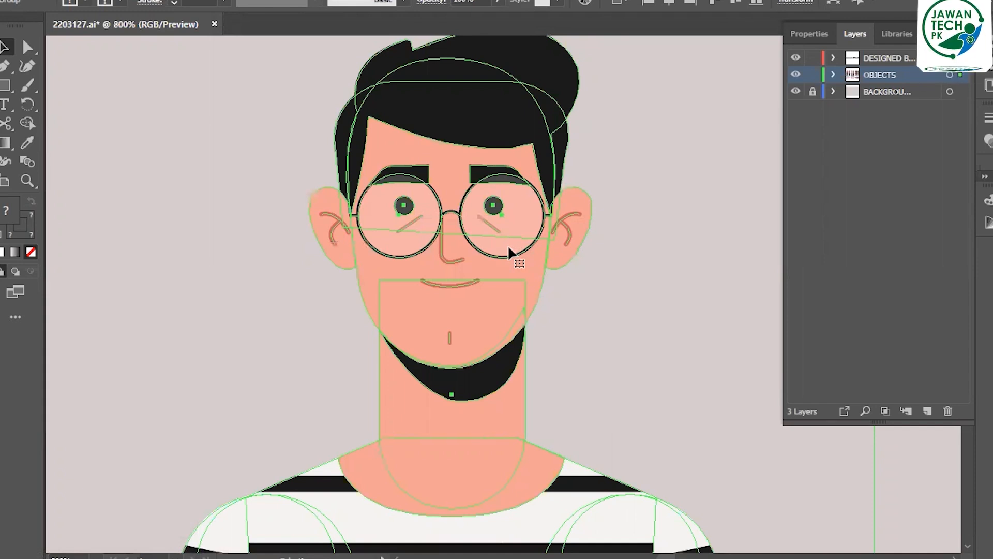
pyautogui.click(647, 284)
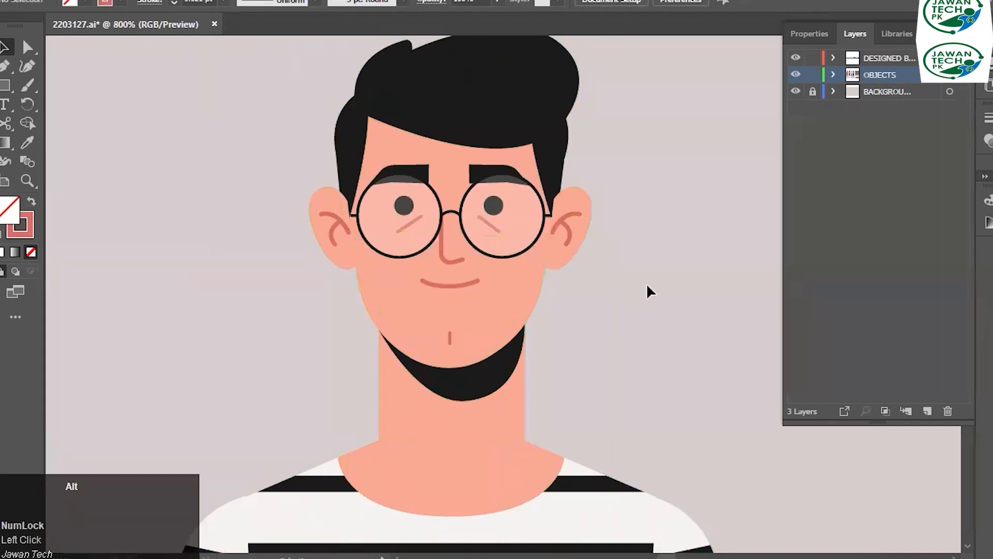
# Look over the full-body front, three-quarter, side and back views of the character.
pyautogui.scroll(-2, 647, 289)
pyautogui.moveTo(647, 345); pyautogui.dragTo(521, 189)
pyautogui.moveTo(387, 156); pyautogui.dragTo(214, 73)
pyautogui.moveTo(402, 549); pyautogui.dragTo(442, 148)
pyautogui.moveTo(585, 130); pyautogui.dragTo(393, 203)
pyautogui.scroll(-3, 394, 207)
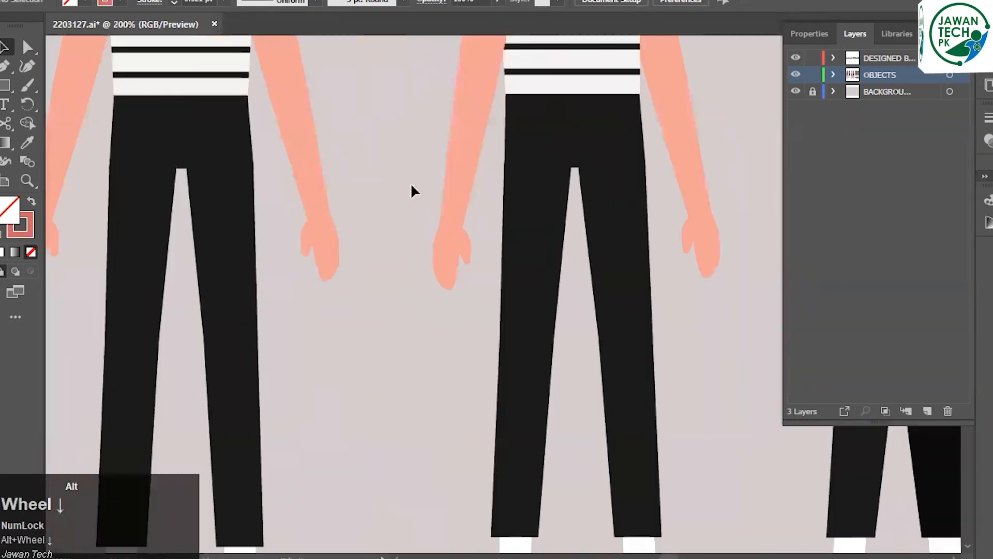
pyautogui.moveTo(443, 150); pyautogui.dragTo(396, 336)
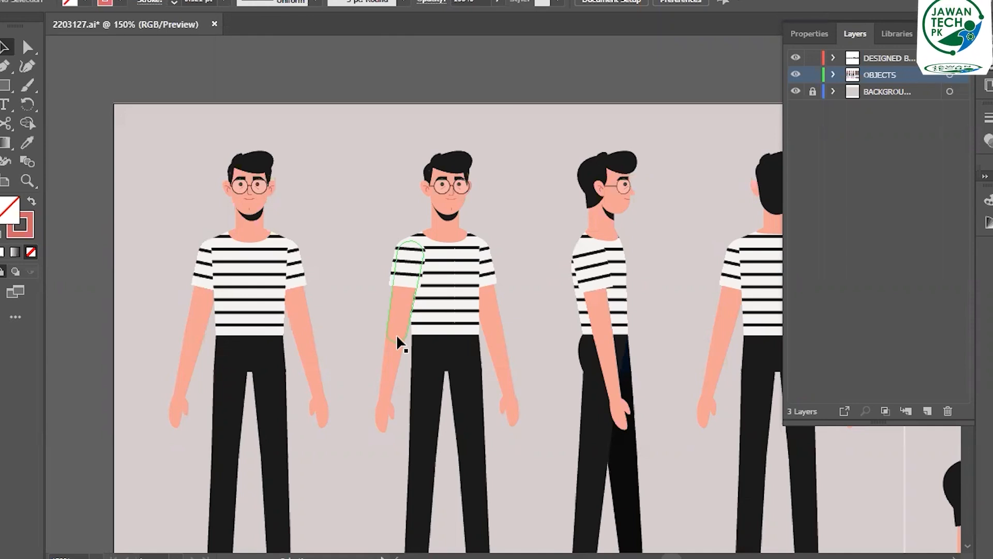
pyautogui.press('space')
pyautogui.moveTo(528, 100); pyautogui.dragTo(341, 45)
pyautogui.moveTo(442, 59); pyautogui.dragTo(370, 44)
# Cancel saving the document in the legacy format.
pyautogui.press('Tab')
pyautogui.click(641, 308)
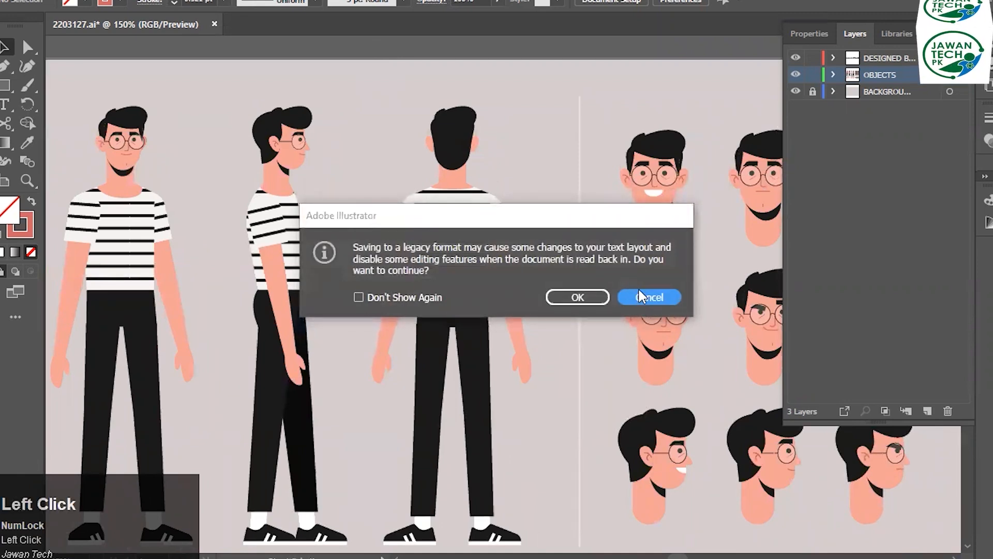
pyautogui.press('Escape')
pyautogui.click(591, 127)
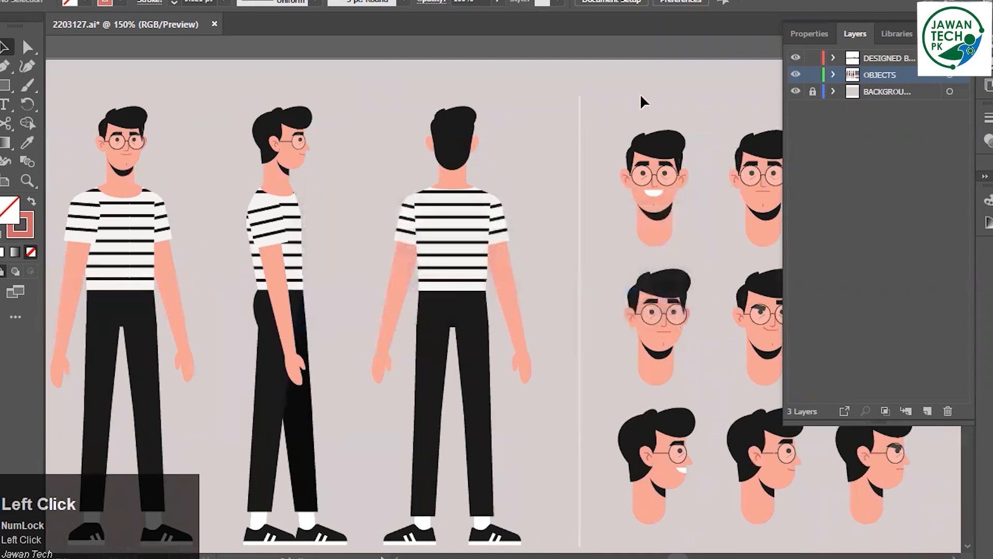
# Examine the nine head variations, comparing their facial expressions and viewing angles with the full-body figures.
pyautogui.scroll(-1, 643, 102)
pyautogui.moveTo(621, 239); pyautogui.dragTo(376, 241)
pyautogui.scroll(1, 426, 137)
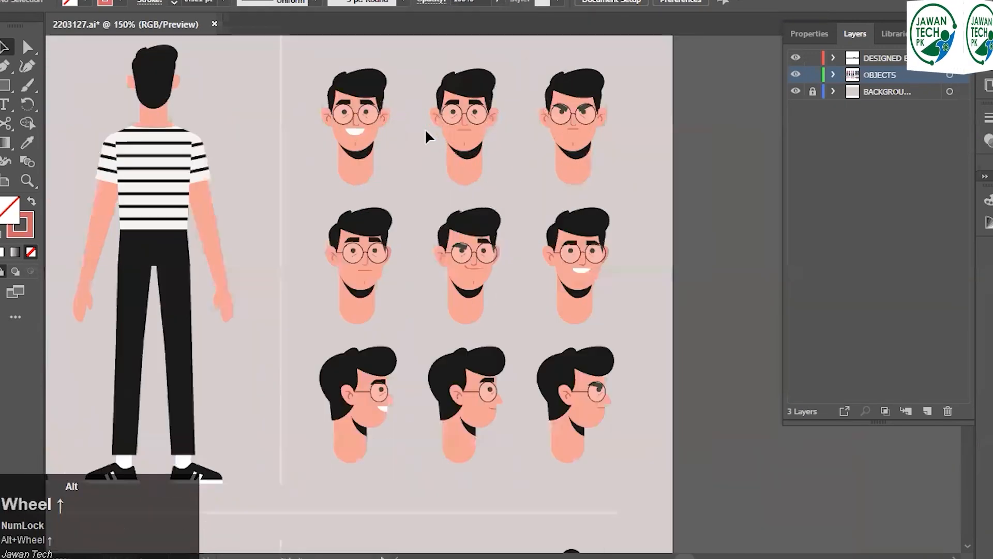
pyautogui.moveTo(466, 167); pyautogui.dragTo(433, 194)
pyautogui.scroll(3, 301, 165)
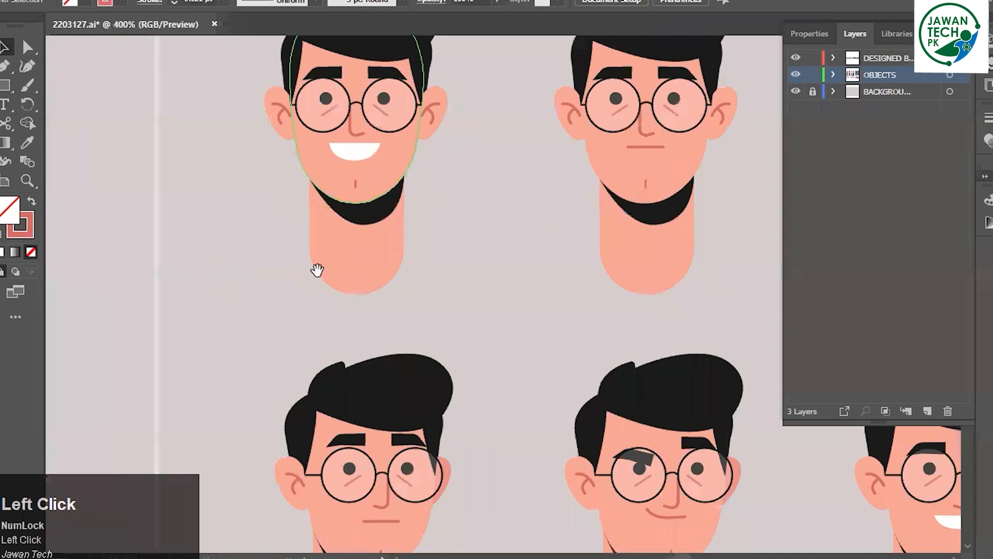
pyautogui.moveTo(384, 264); pyautogui.dragTo(314, 281)
pyautogui.scroll(-3, 406, 250)
pyautogui.moveTo(425, 306); pyautogui.dragTo(408, 287)
pyautogui.scroll(1, 357, 202)
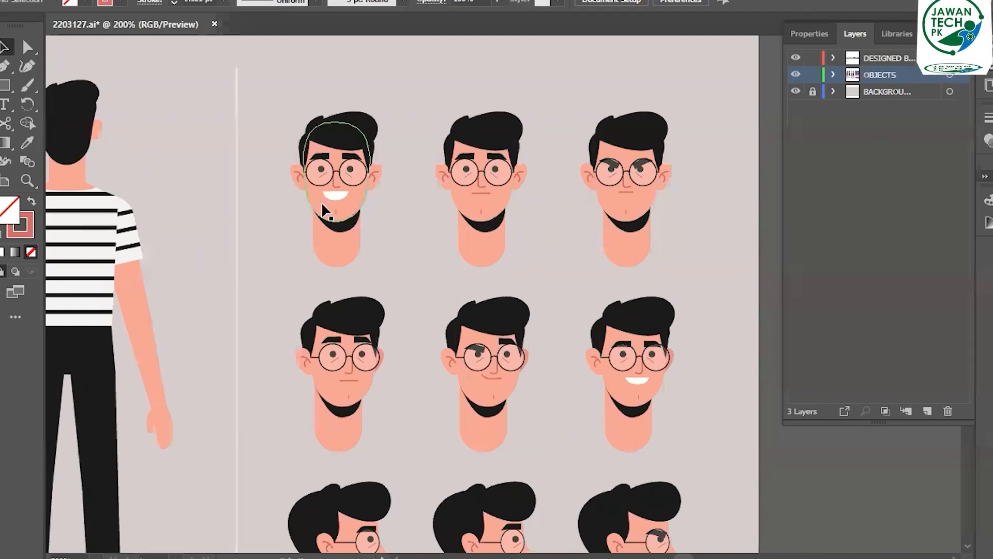
pyautogui.scroll(-1, 650, 230)
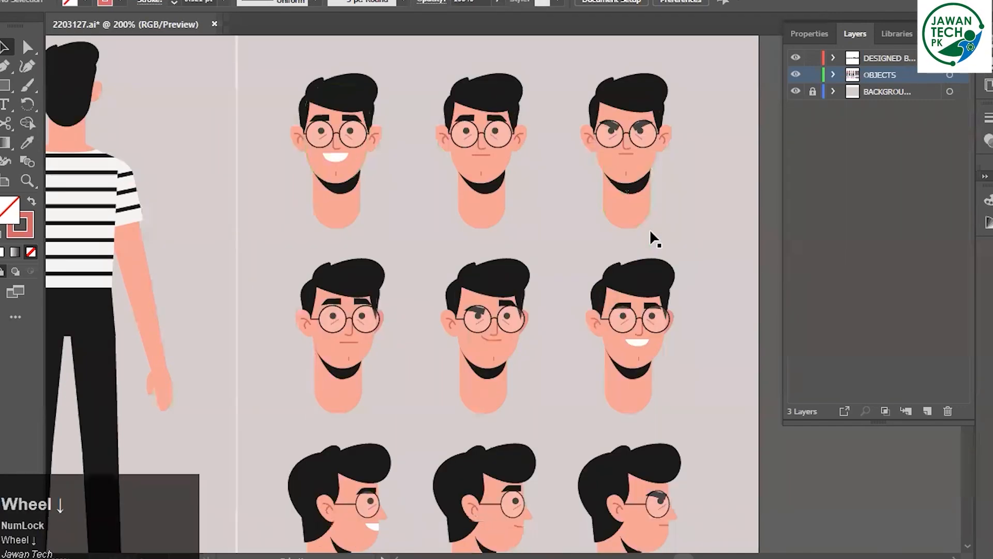
pyautogui.scroll(-1, 650, 236)
pyautogui.moveTo(313, 297); pyautogui.dragTo(484, 279)
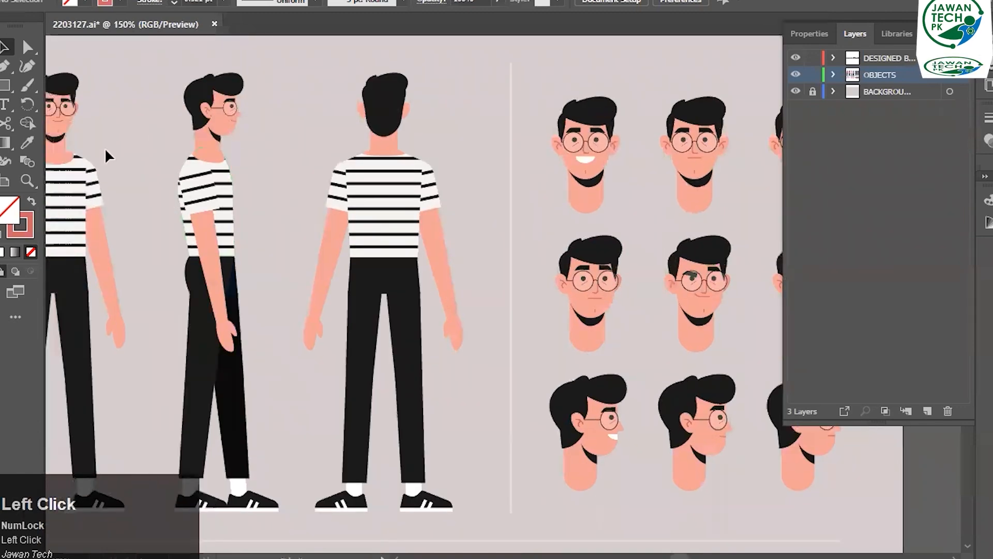
pyautogui.moveTo(719, 285); pyautogui.dragTo(420, 248)
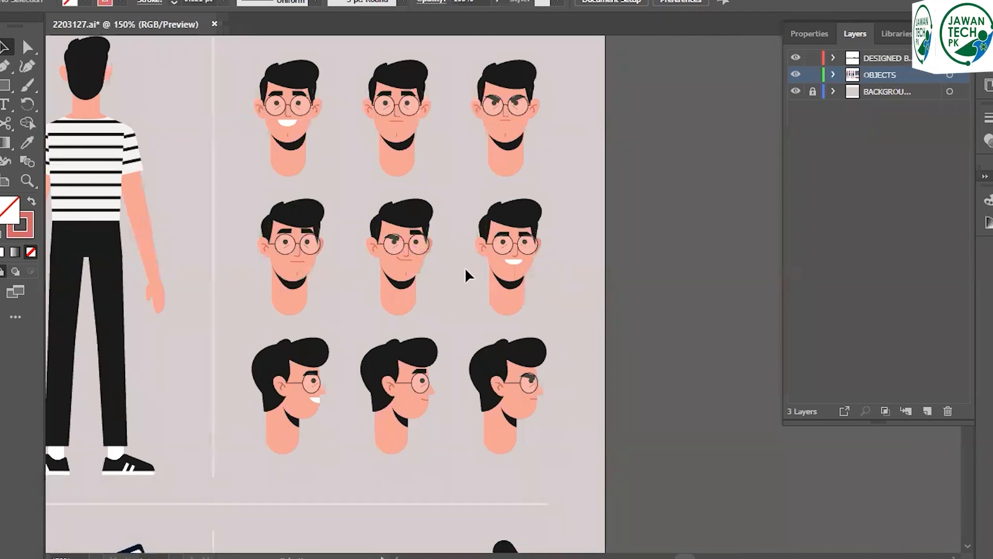
pyautogui.moveTo(551, 351)
pyautogui.mouseDown()
pyautogui.moveTo(558, 242)
pyautogui.moveTo(554, 288)
pyautogui.mouseUp()
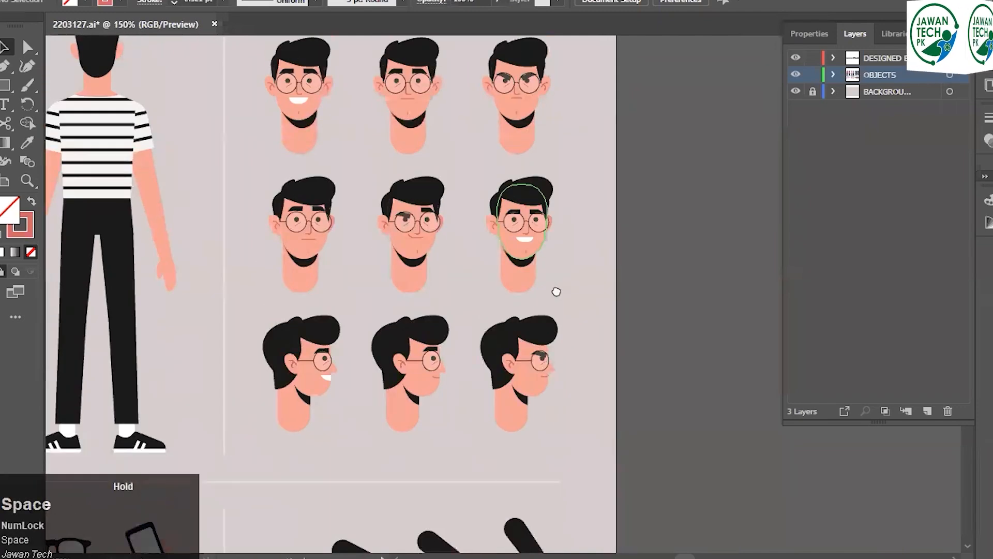
pyautogui.moveTo(552, 249); pyautogui.dragTo(545, 297)
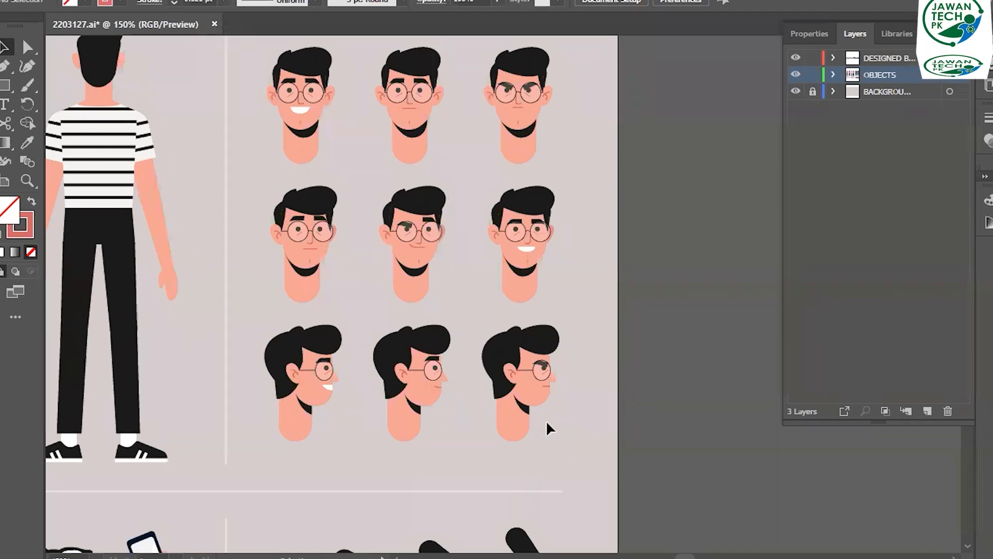
# Examine the bent-leg poses, hands and props at the lower part of the artboard, plus the whole character sheet.
pyautogui.moveTo(546, 421); pyautogui.dragTo(748, 268)
pyautogui.moveTo(566, 317); pyautogui.dragTo(565, 268)
pyautogui.moveTo(493, 317); pyautogui.dragTo(689, 274)
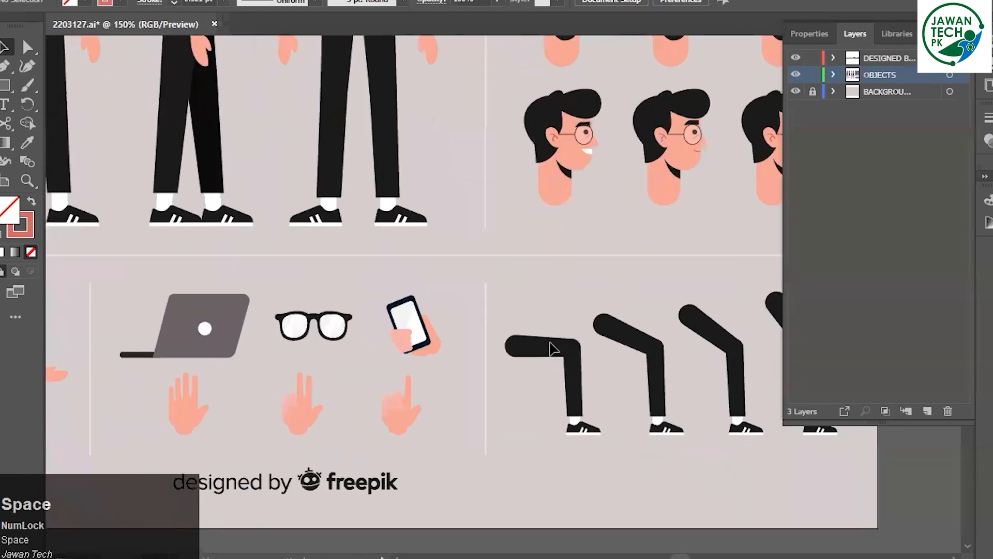
pyautogui.moveTo(551, 357); pyautogui.dragTo(597, 421)
pyautogui.scroll(-2, 597, 363)
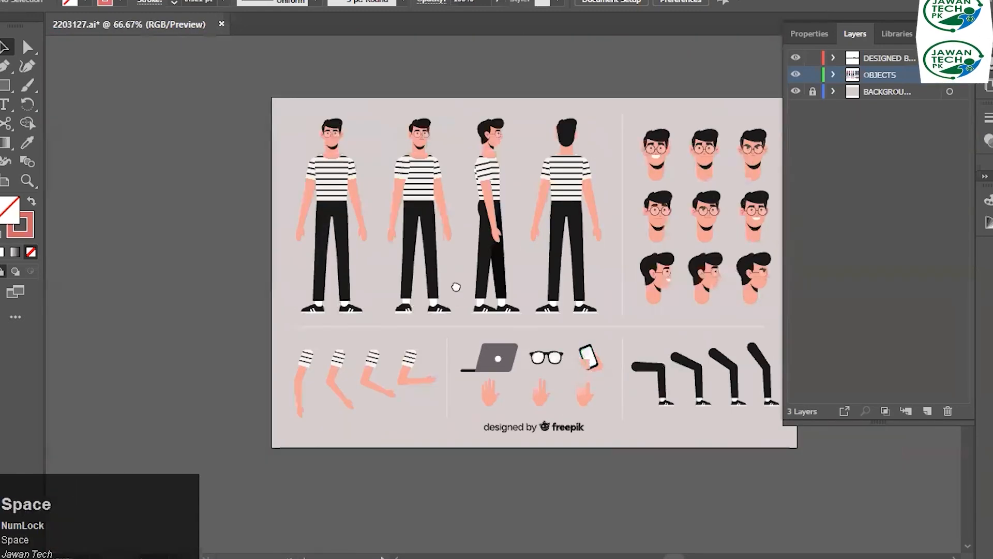
pyautogui.moveTo(456, 286); pyautogui.dragTo(424, 267)
pyautogui.scroll(1, 439, 217)
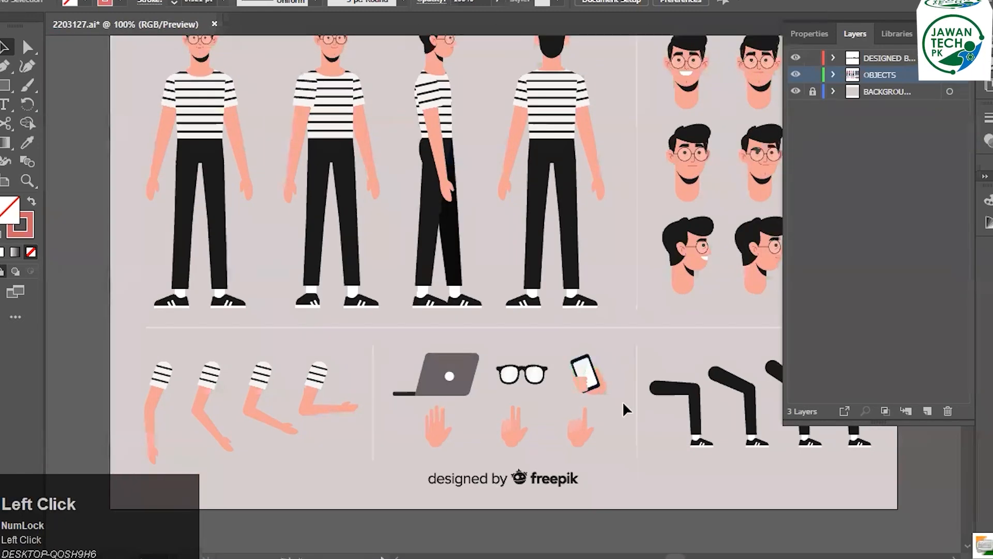
# Try rotating the hand holding the phone, undo the rotation and clear the selection.
pyautogui.click(602, 381)
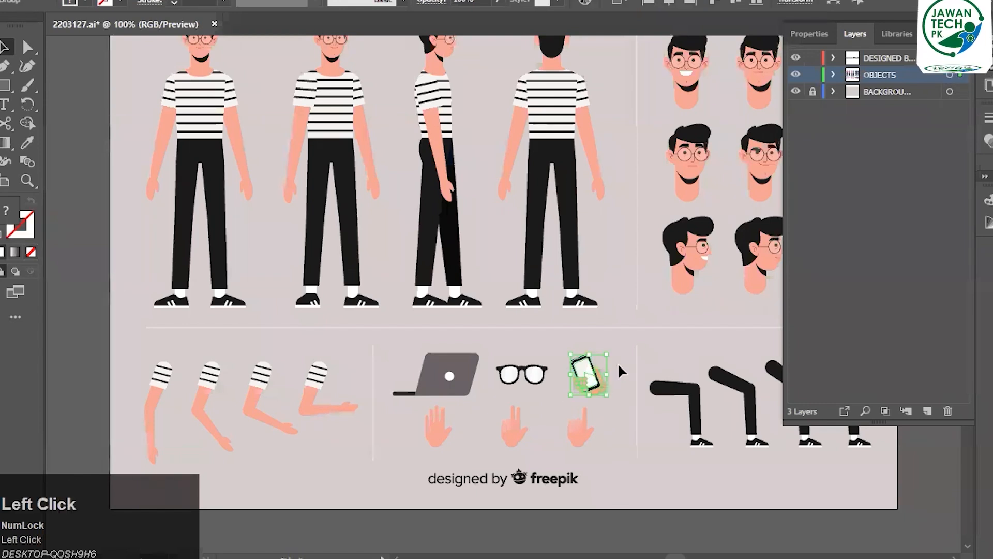
pyautogui.moveTo(617, 352); pyautogui.dragTo(572, 352)
pyautogui.hotkey('ctrl', 'z')
pyautogui.hotkey('ctrl', 'z')
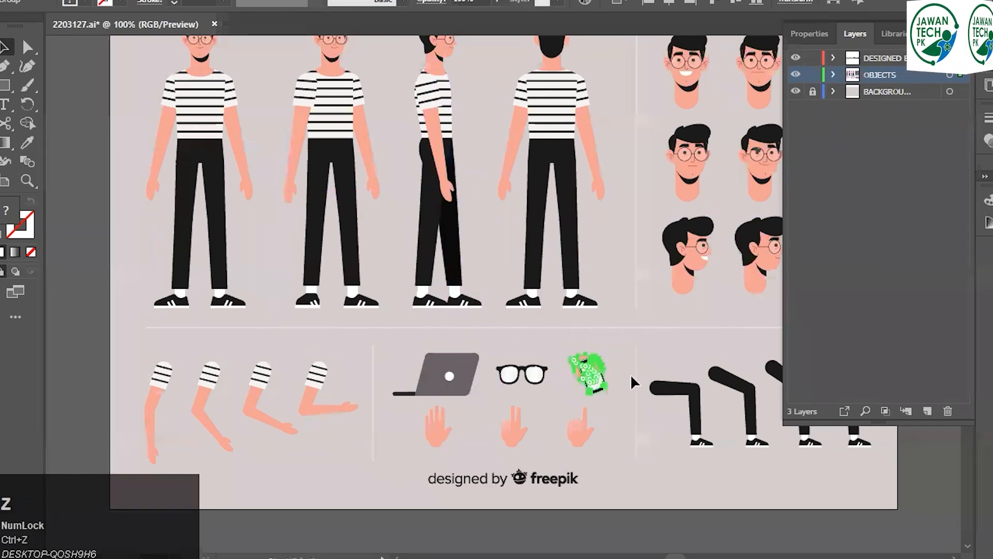
pyautogui.click(632, 364)
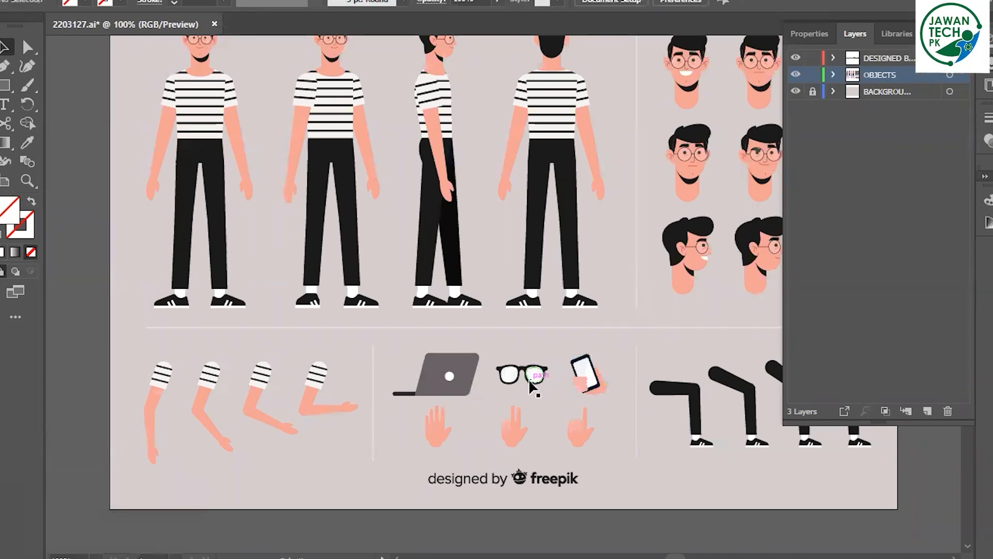
# Look over the leg and hand poses, then select the open palm below the laptop and examine its finger shapes at 600%.
pyautogui.press('space')
pyautogui.moveTo(735, 398); pyautogui.dragTo(599, 386)
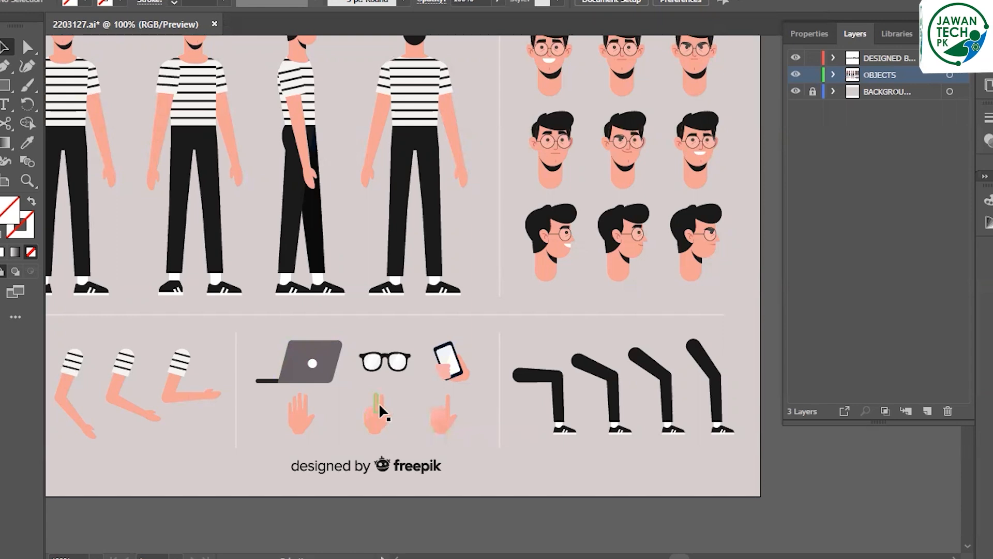
pyautogui.moveTo(380, 412); pyautogui.dragTo(486, 303)
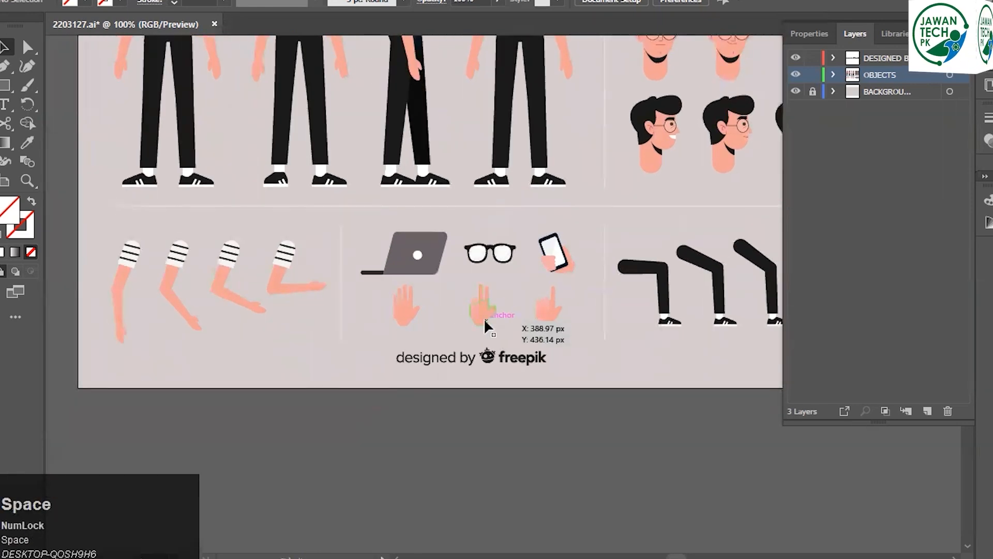
pyautogui.click(401, 317)
pyautogui.keyDown('alt'); pyautogui.scroll(3, 401, 317); pyautogui.keyUp('alt')
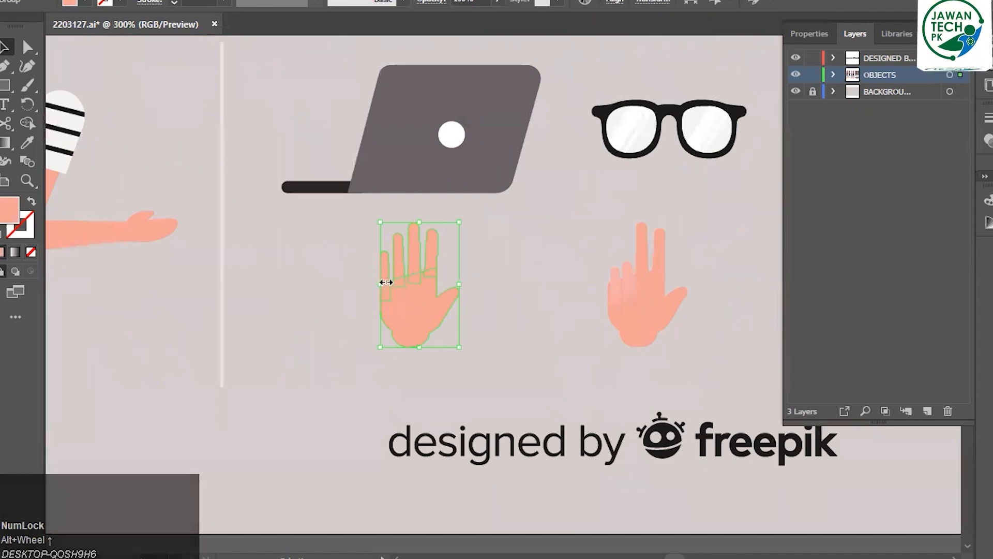
pyautogui.keyDown('alt'); pyautogui.scroll(1, 395, 290); pyautogui.keyUp('alt')
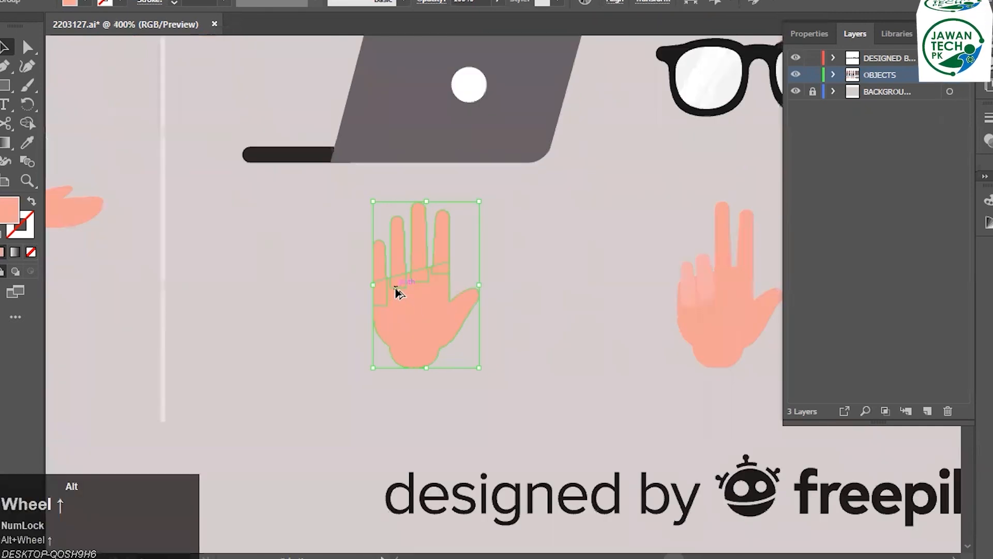
pyautogui.keyDown('alt'); pyautogui.scroll(1, 396, 293); pyautogui.keyUp('alt')
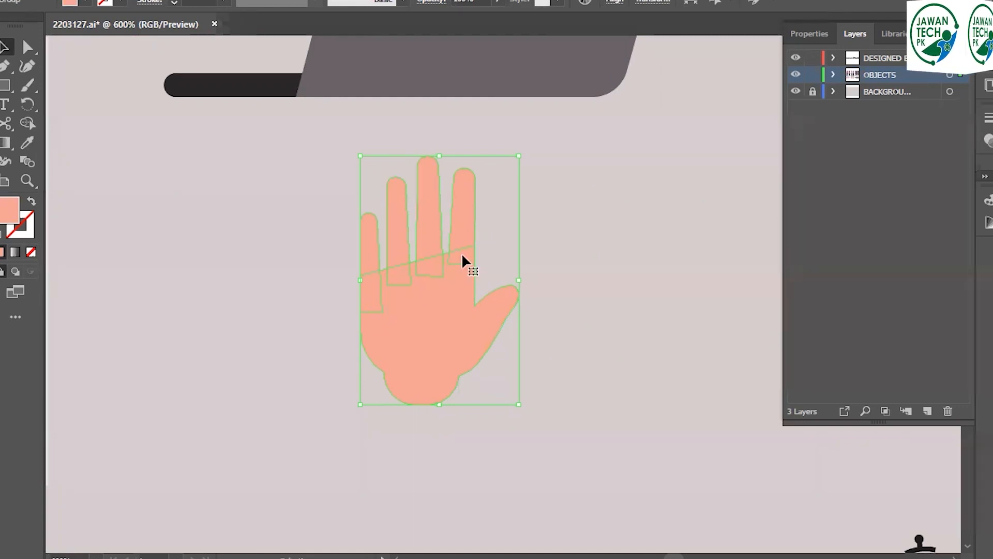
# Clear the open palm selection, select the two-finger hand and compare it with the neighbouring pointing hand.
pyautogui.click(566, 251)
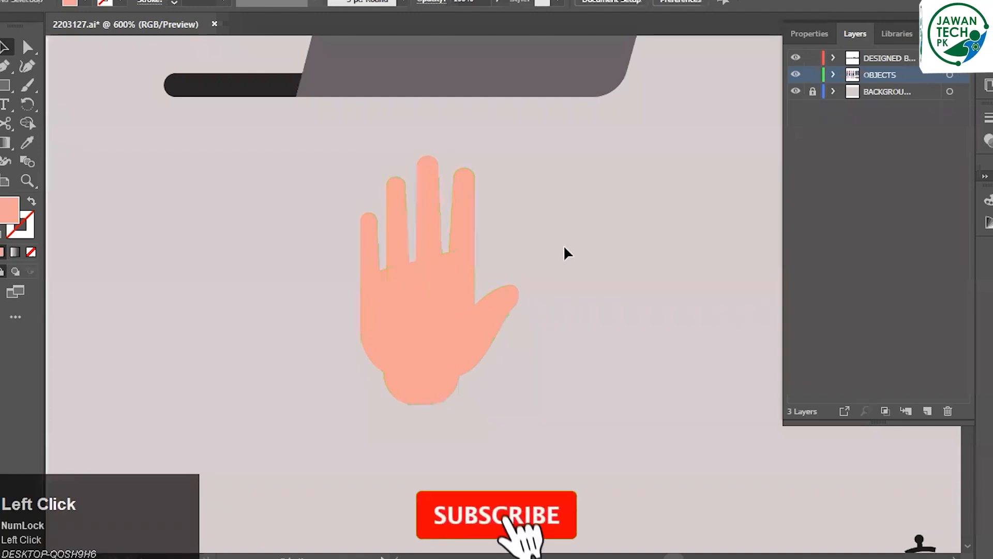
pyautogui.keyDown('alt'); pyautogui.scroll(-1, 565, 249); pyautogui.keyUp('alt')
pyautogui.keyDown('alt'); pyautogui.scroll(-4, 566, 251); pyautogui.keyUp('alt')
pyautogui.moveTo(606, 263); pyautogui.dragTo(425, 297)
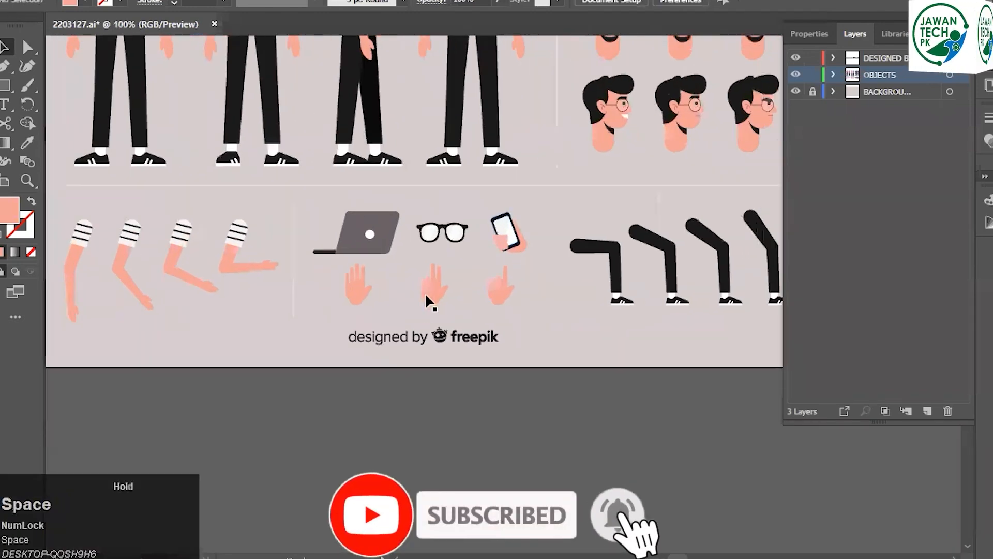
pyautogui.keyDown('alt'); pyautogui.scroll(3, 426, 298); pyautogui.keyUp('alt')
pyautogui.keyDown('alt'); pyautogui.scroll(1, 442, 240); pyautogui.keyUp('alt')
pyautogui.click(439, 250)
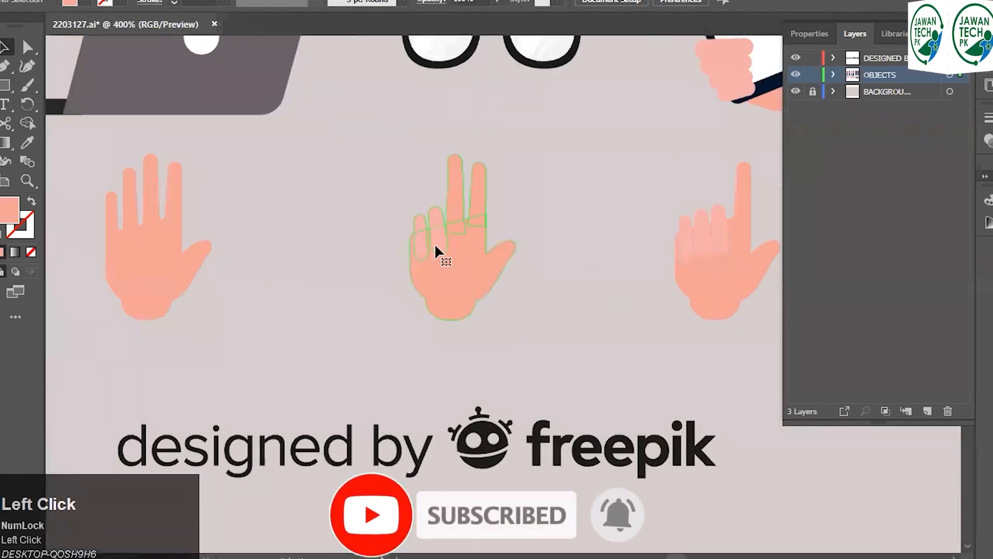
pyautogui.moveTo(491, 244); pyautogui.dragTo(173, 210)
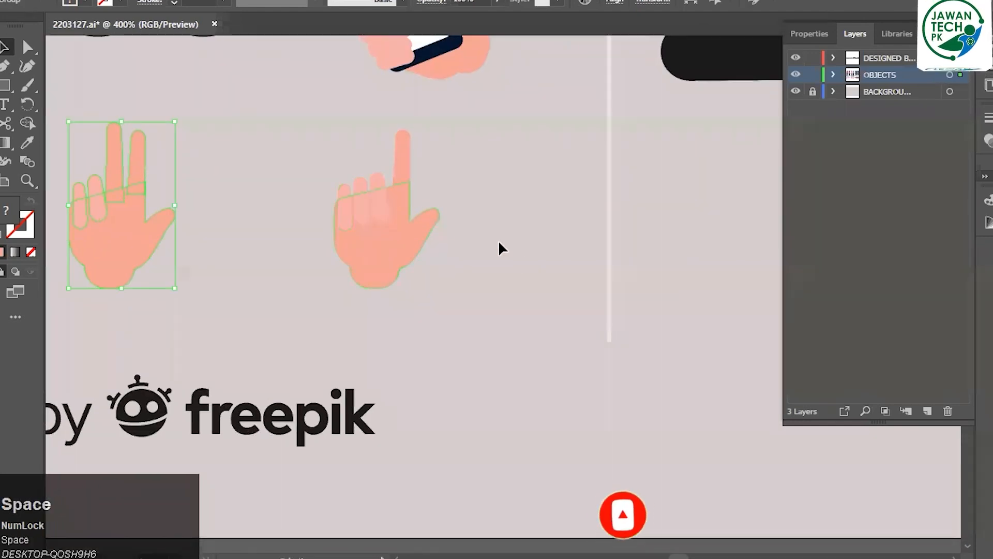
pyautogui.keyDown('alt'); pyautogui.scroll(-1, 520, 257); pyautogui.keyUp('alt')
pyautogui.moveTo(440, 385); pyautogui.dragTo(302, 454)
pyautogui.moveTo(413, 197); pyautogui.dragTo(539, 314)
pyautogui.moveTo(457, 253); pyautogui.dragTo(413, 202)
pyautogui.click(685, 202)
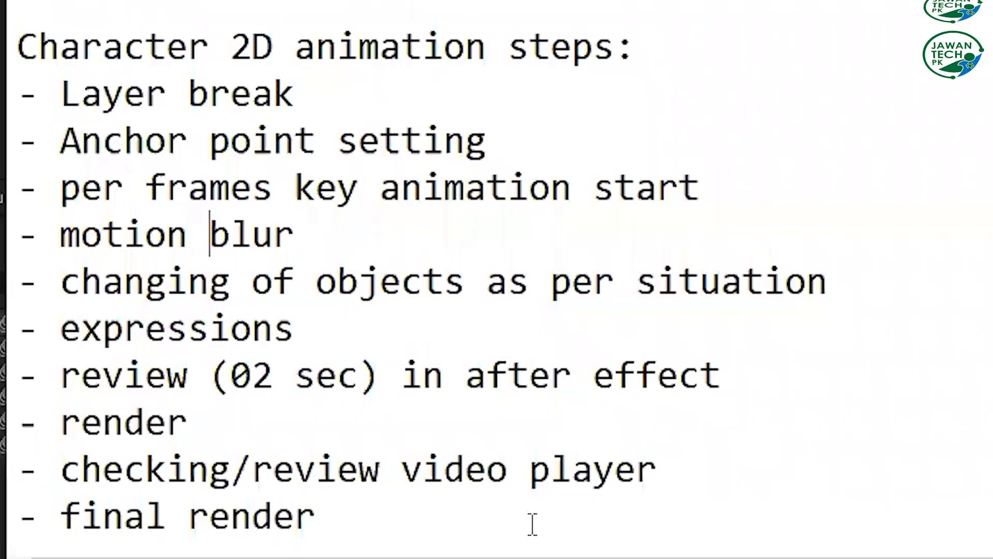
# Review the Character 2D animation steps list in the Notepad notes, moving the cursor to just above its heading.
pyautogui.press('Up')
pyautogui.press('Up')
pyautogui.press('Up')
pyautogui.press('Up')
pyautogui.press('Up')
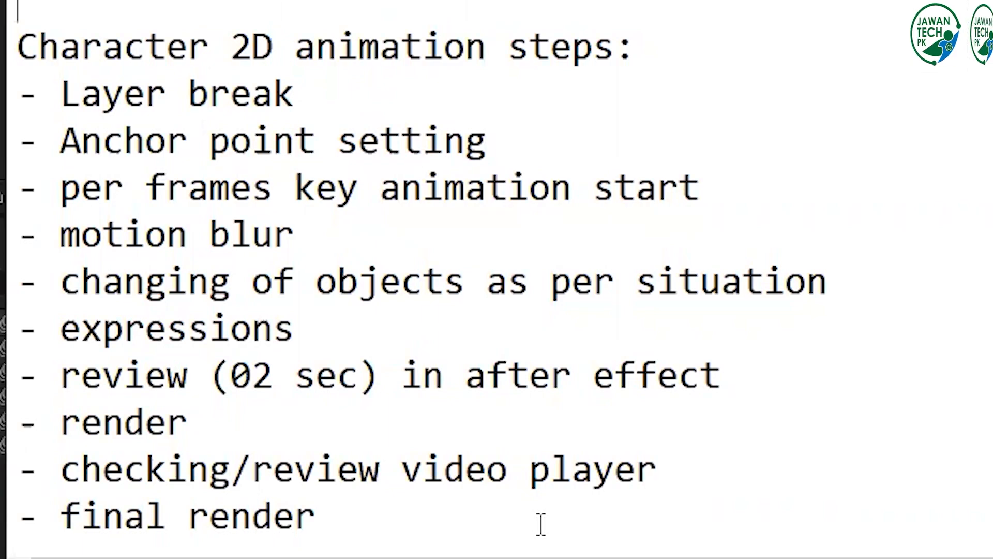
# Bring After Effects up behind the Notepad notes, return to the start of the notes and move their window over the Project panel.
pyautogui.click(271, 557)
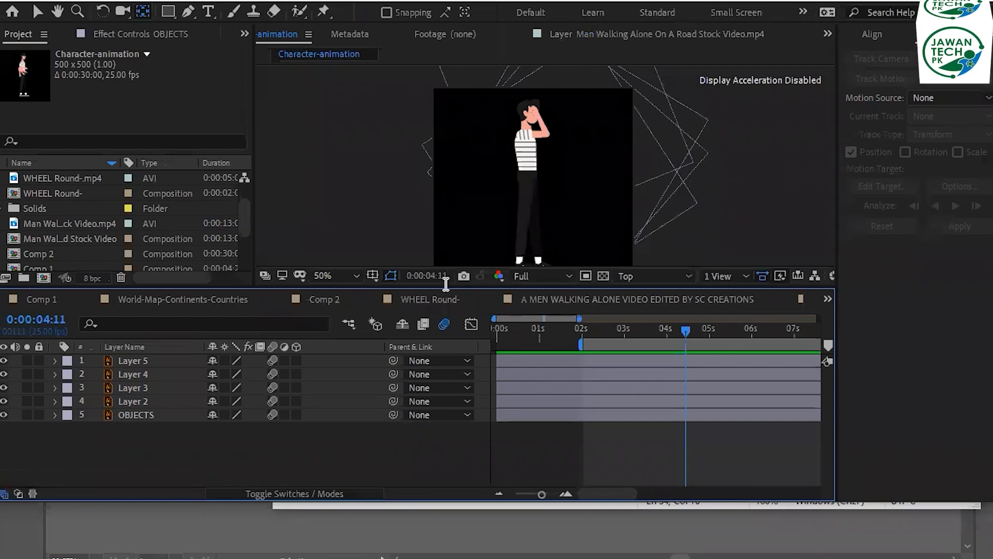
pyautogui.hotkey('alt', 'Tab')
pyautogui.scroll(5, 454, 235)
pyautogui.click(444, 114)
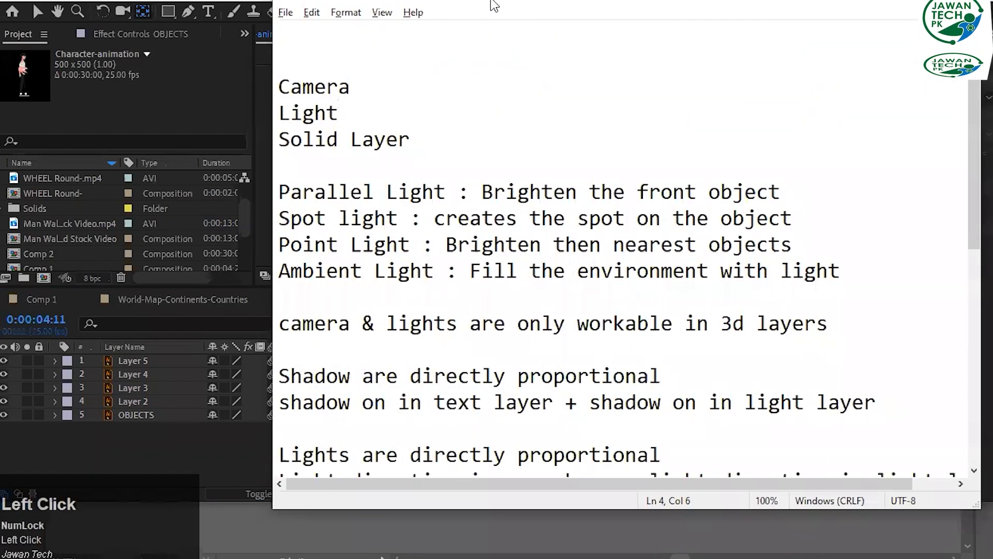
pyautogui.moveTo(493, 2); pyautogui.dragTo(218, 0)
# Add the line "Text layer" directly below "Solid Layer" in the notes.
pyautogui.click(211, 120)
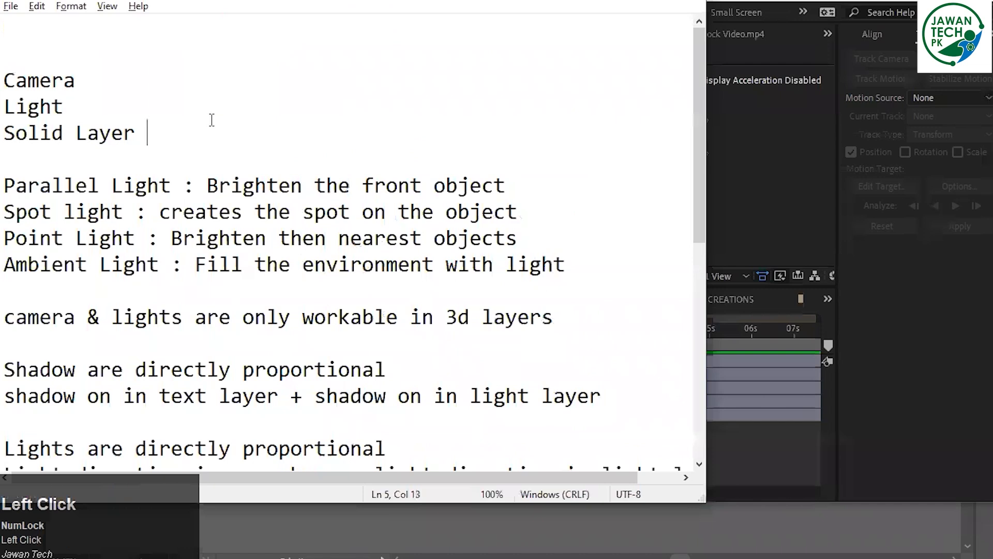
pyautogui.press('Return')
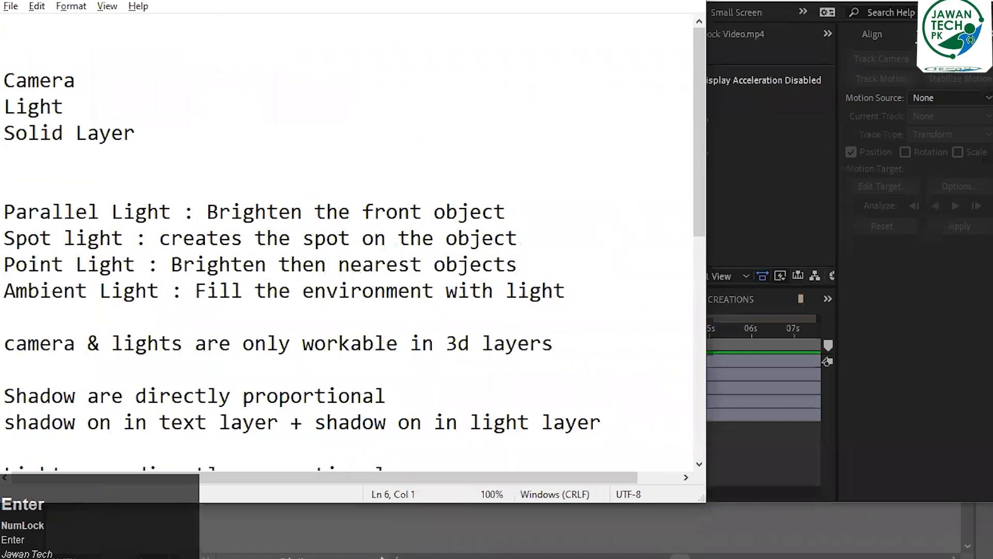
pyautogui.press('BackSpace')
pyautogui.write('text layer')
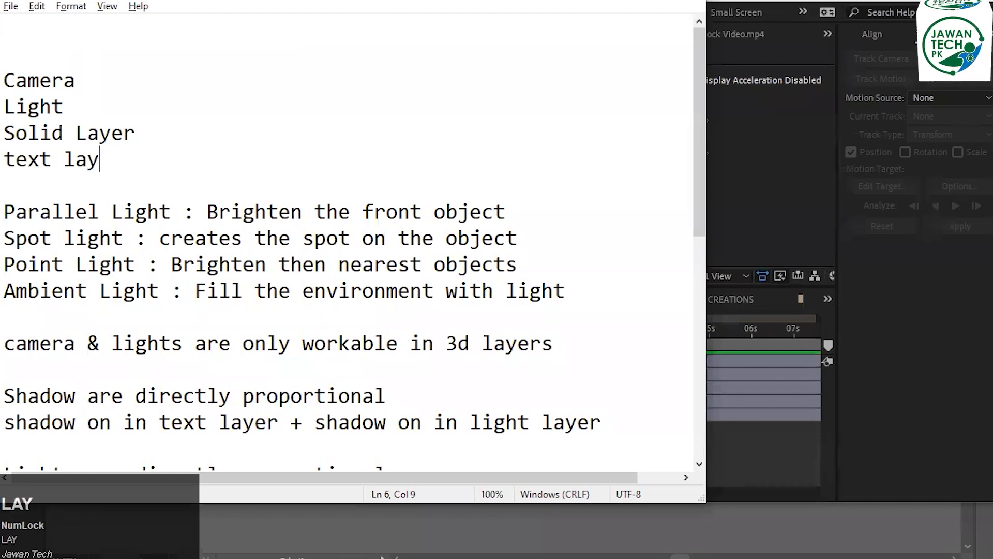
pyautogui.press('Home')
pyautogui.press('Delete')
pyautogui.write('T')
# Read through the light, shadow and Character 2D animation notes to the end of the document.
pyautogui.press('Down')
pyautogui.press('Down')
pyautogui.press('Down')
pyautogui.press('Down')
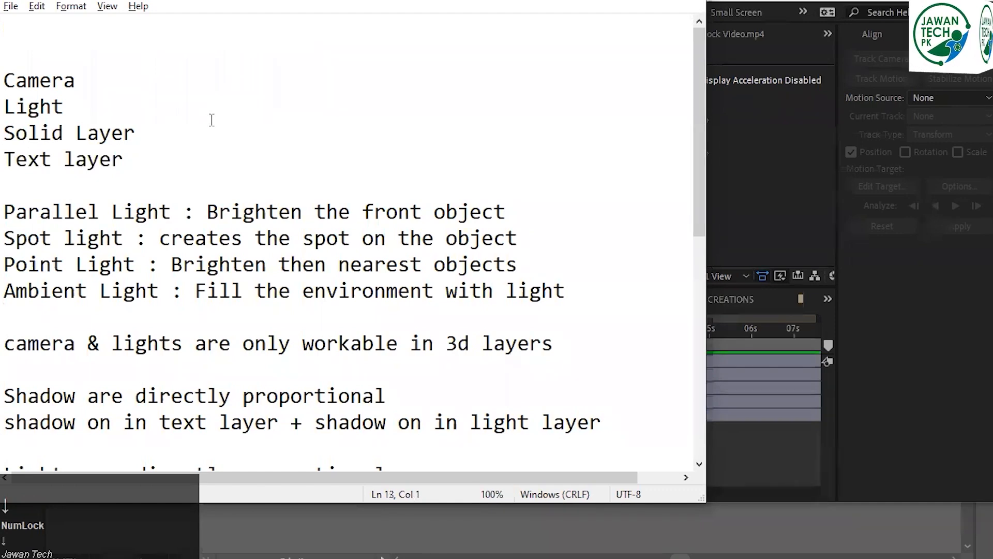
pyautogui.press('Down')
pyautogui.press('Down')
pyautogui.press('Down')
pyautogui.press('Down')
pyautogui.press('Down')
pyautogui.press('Down')
pyautogui.press('Down')
pyautogui.press('Down')
pyautogui.press('Down')
pyautogui.press('Down')
pyautogui.press('Down')
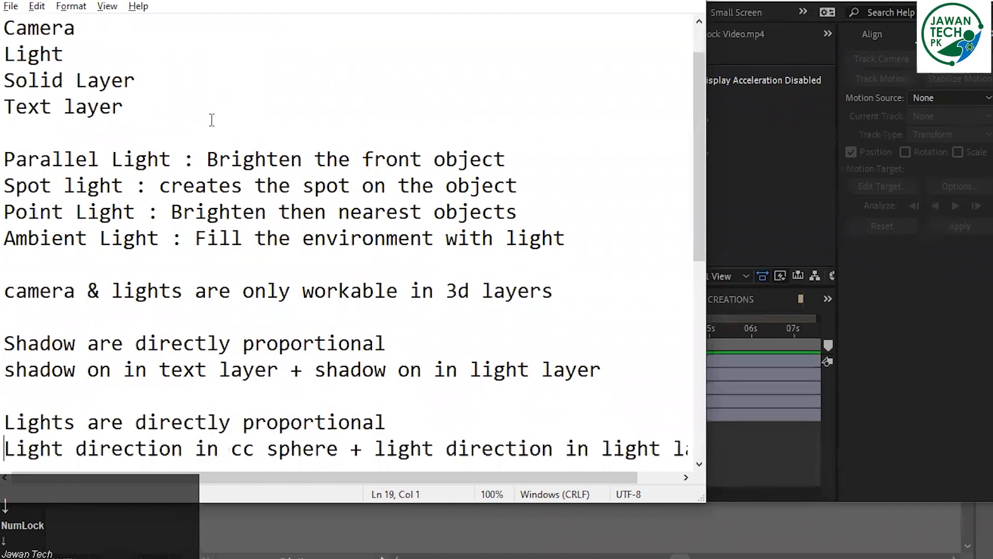
pyautogui.press('Down')
pyautogui.press('Down')
pyautogui.press('Down')
pyautogui.press('Down')
pyautogui.press('Down')
pyautogui.press('Down')
pyautogui.press('Down')
pyautogui.press('Down')
pyautogui.press('Down')
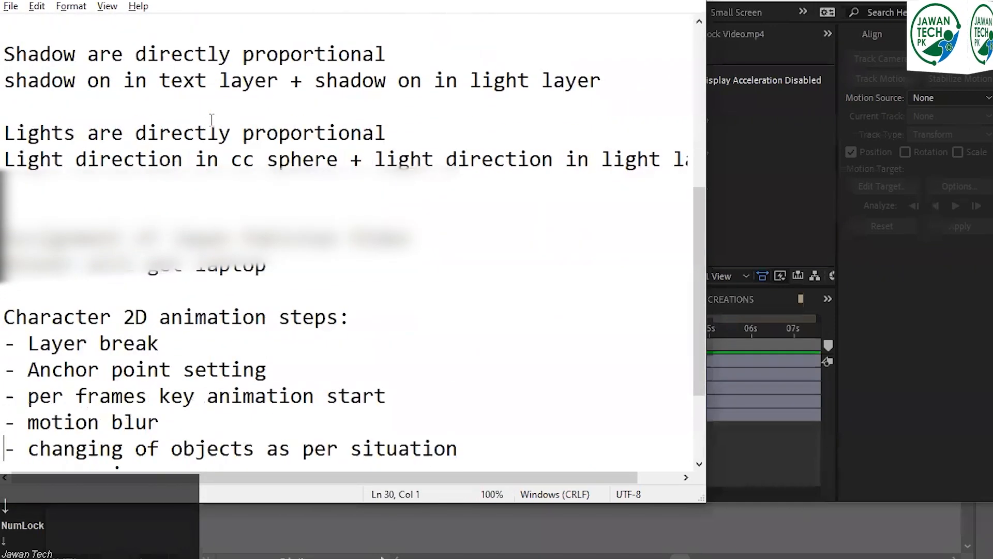
pyautogui.press('Up')
pyautogui.press('Up')
pyautogui.press('Up')
pyautogui.press('Up')
pyautogui.press('Up')
pyautogui.press('Up')
pyautogui.press('Up')
pyautogui.press('Up')
pyautogui.press('Up')
pyautogui.press('Up')
pyautogui.press('Up')
pyautogui.press('Up')
pyautogui.press('Up')
pyautogui.press('Up')
pyautogui.press('Up')
pyautogui.press('Up')
pyautogui.press('Up')
pyautogui.press('Up')
pyautogui.press('Up')
pyautogui.press('Up')
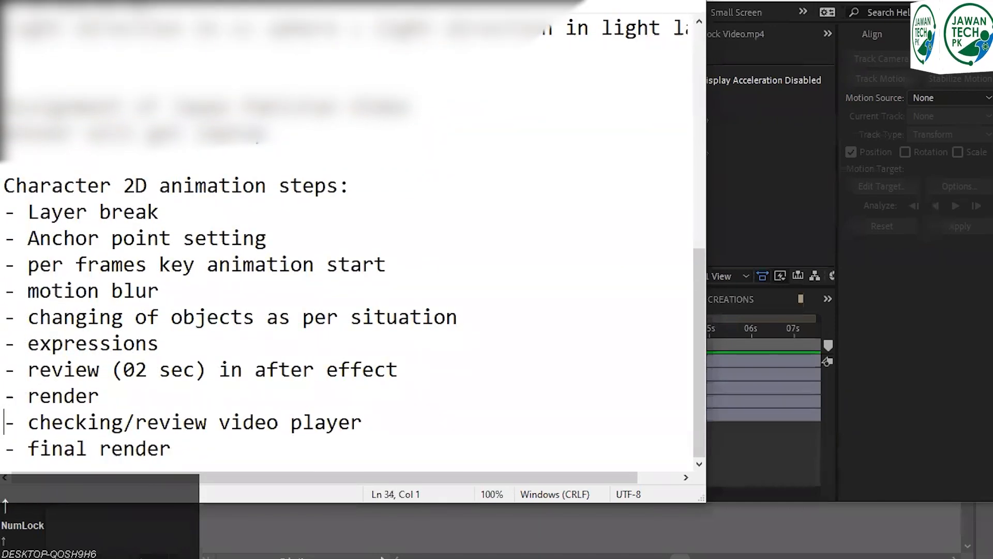